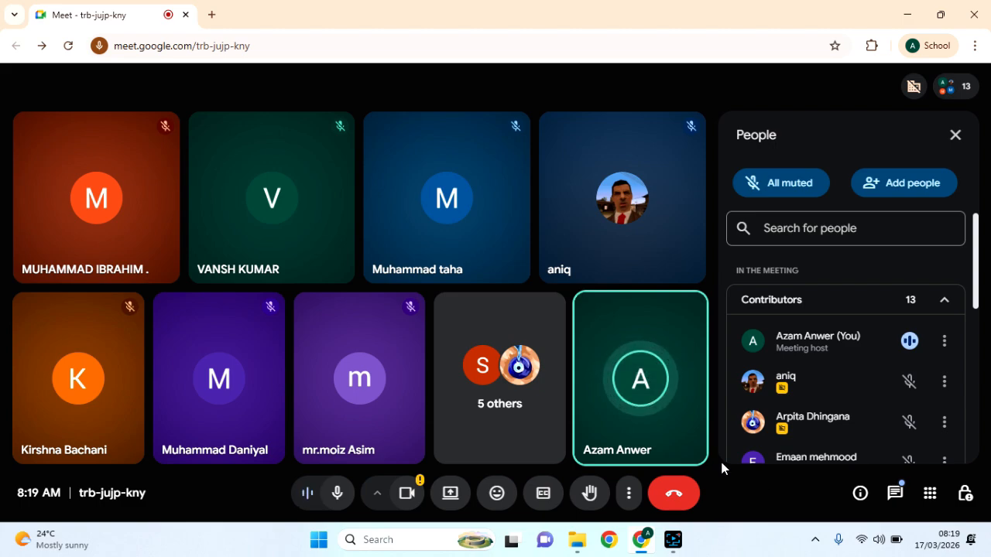
pyautogui.click(577, 540)
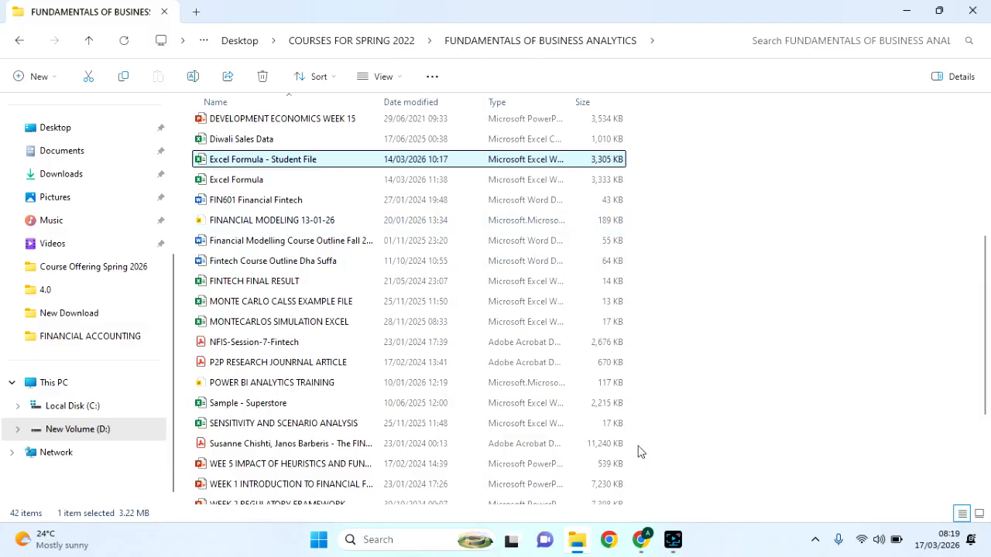
pyautogui.click(639, 544)
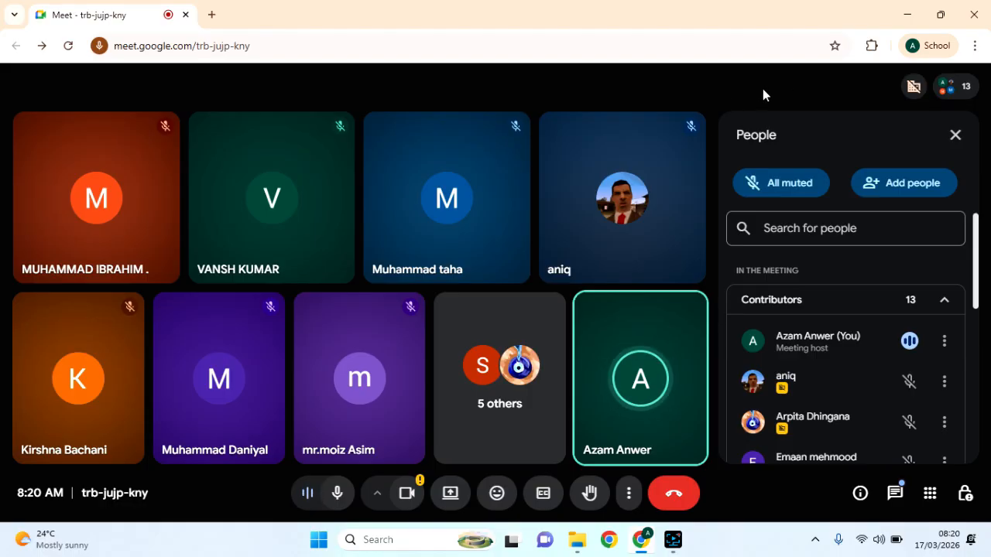
# Open the Excel Formula - Student File workbook from the FUNDAMENTALS OF BUSINESS ANALYTICS folder and dismiss document recovery, removing the recovered files.
pyautogui.click(576, 540)
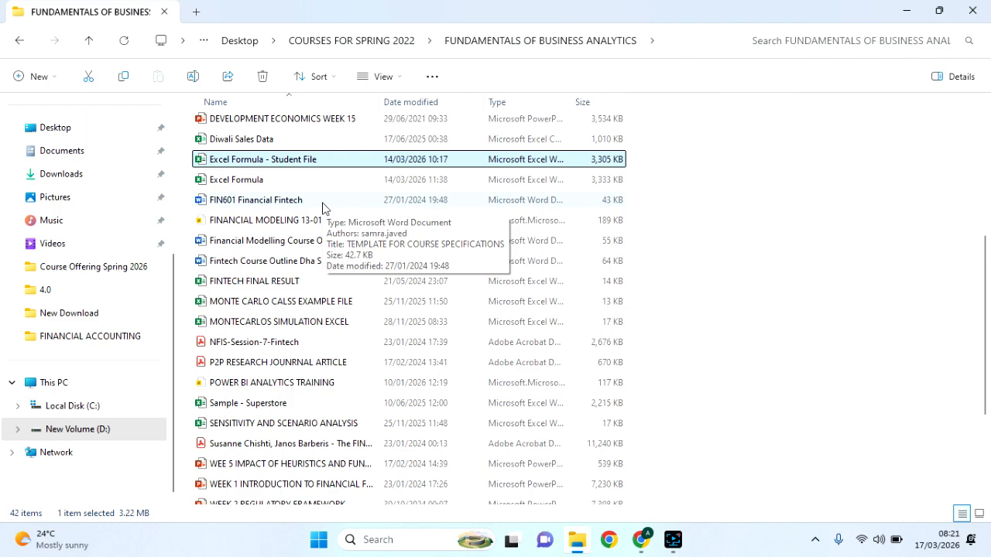
pyautogui.doubleClick(306, 163)
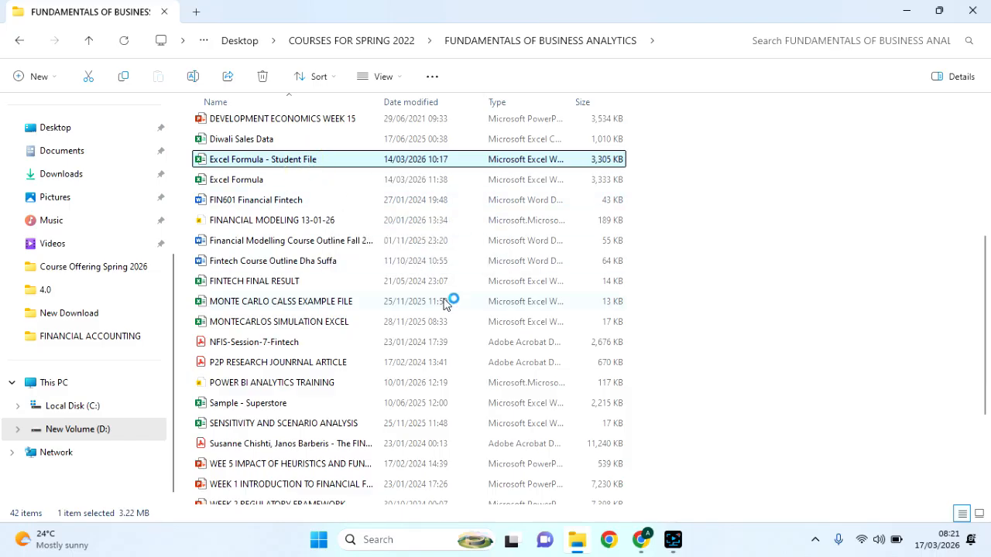
pyautogui.click(641, 539)
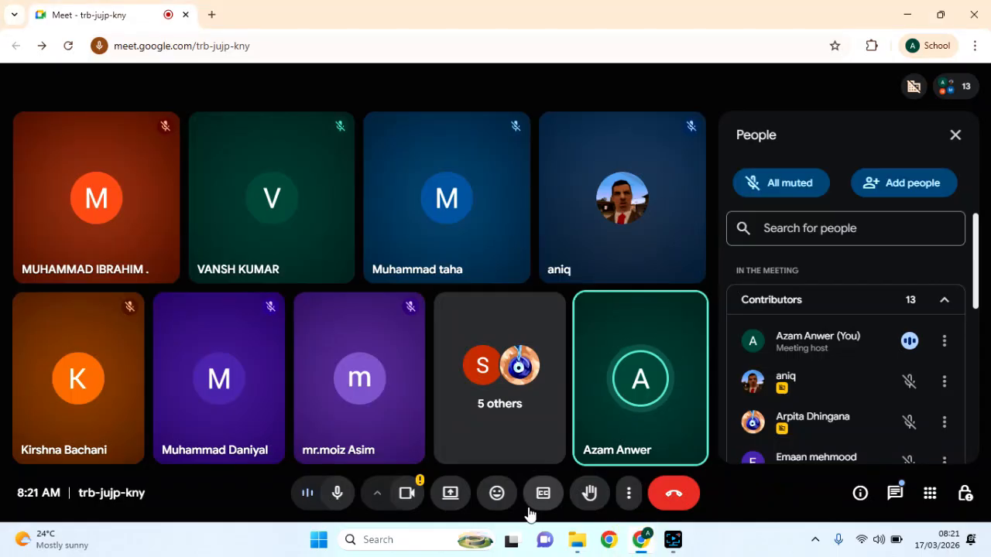
pyautogui.click(577, 540)
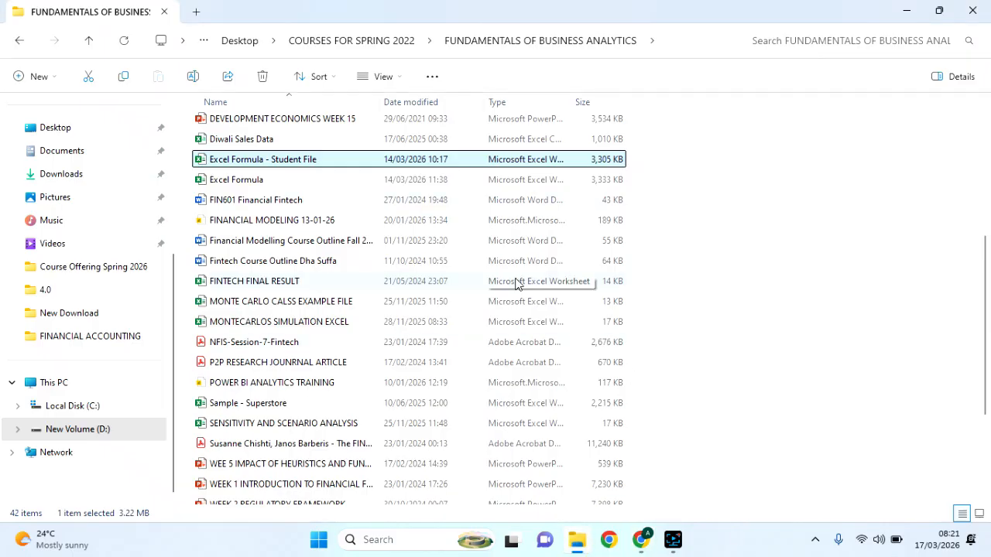
pyautogui.click(641, 541)
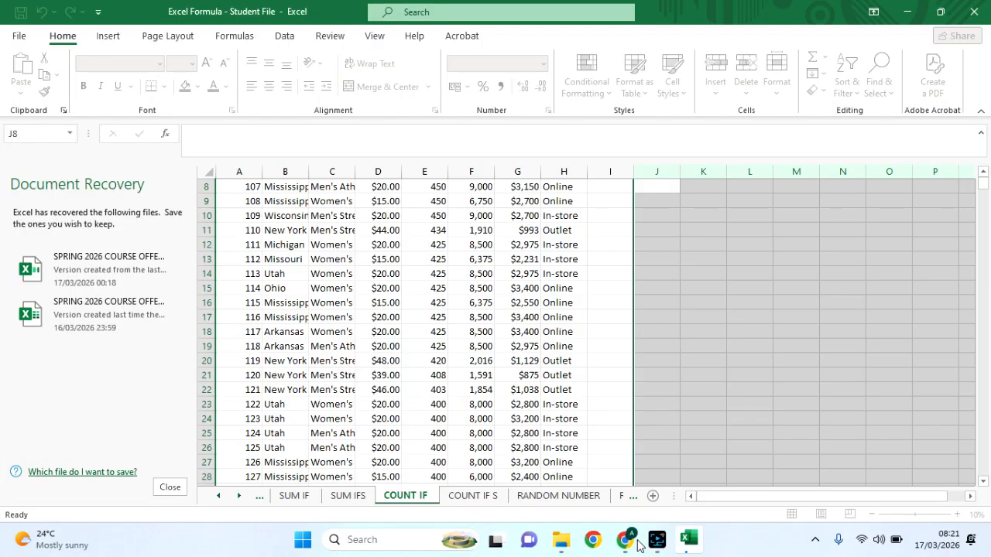
pyautogui.click(168, 488)
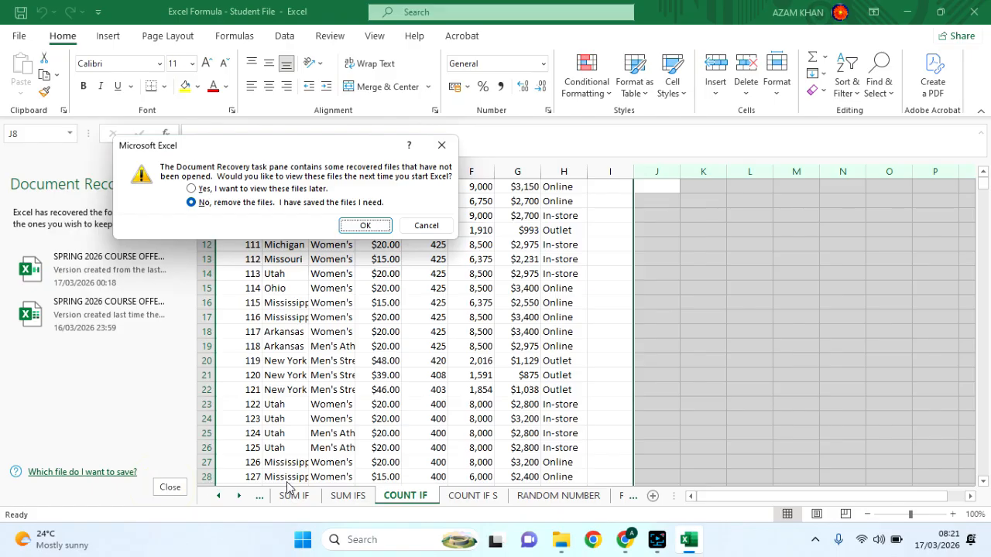
pyautogui.click(360, 226)
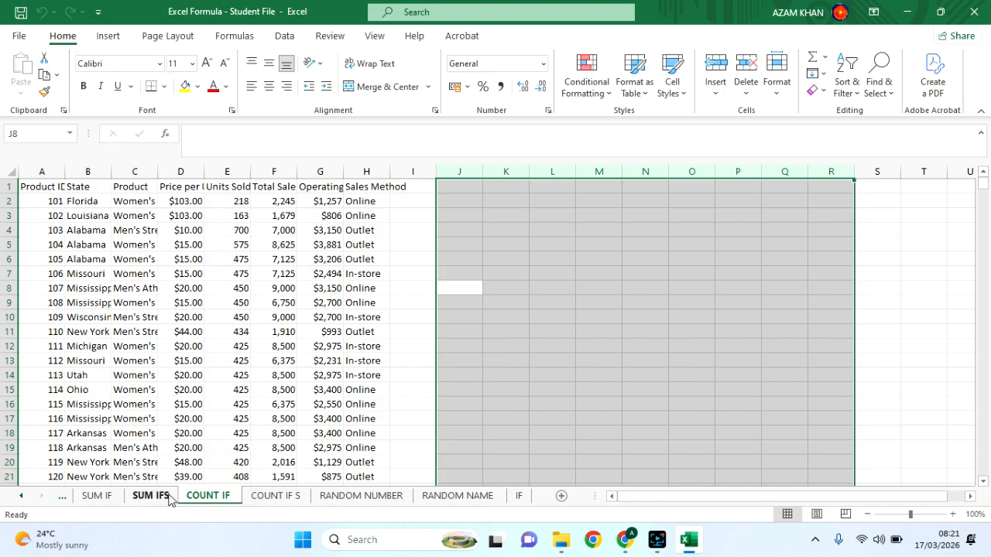
# Show the VLOOK UP sheet from its first column and select cell K3 beside the data.
pyautogui.scroll(5, 162, 495)
pyautogui.click(120, 497)
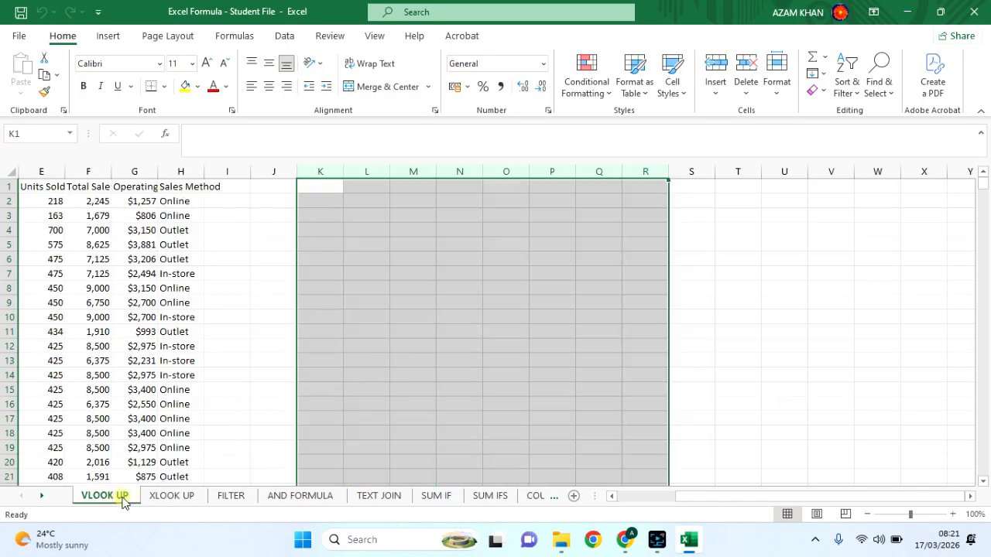
pyautogui.hscroll(-2, 251, 411)
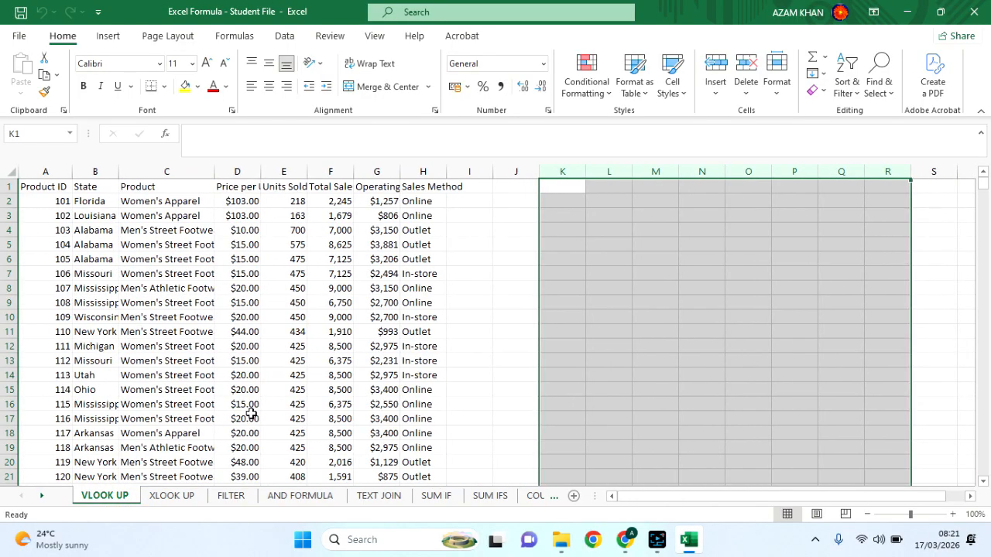
pyautogui.click(617, 338)
pyautogui.click(564, 210)
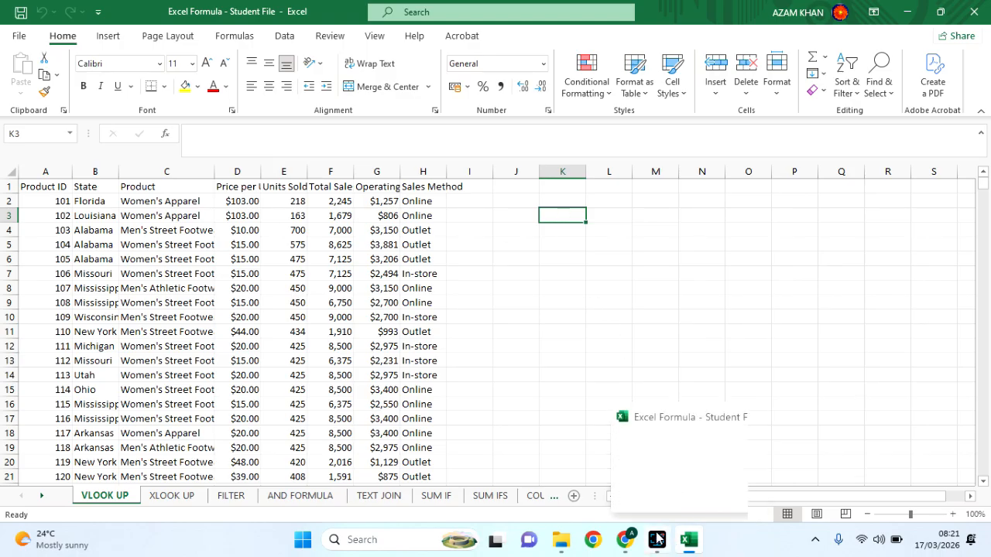
pyautogui.click(691, 543)
pyautogui.click(691, 544)
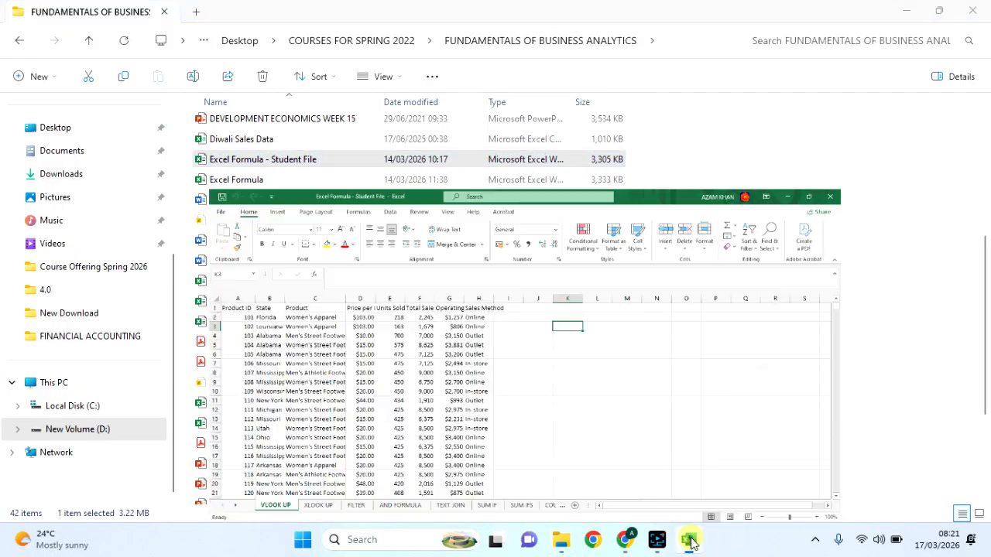
pyautogui.click(690, 544)
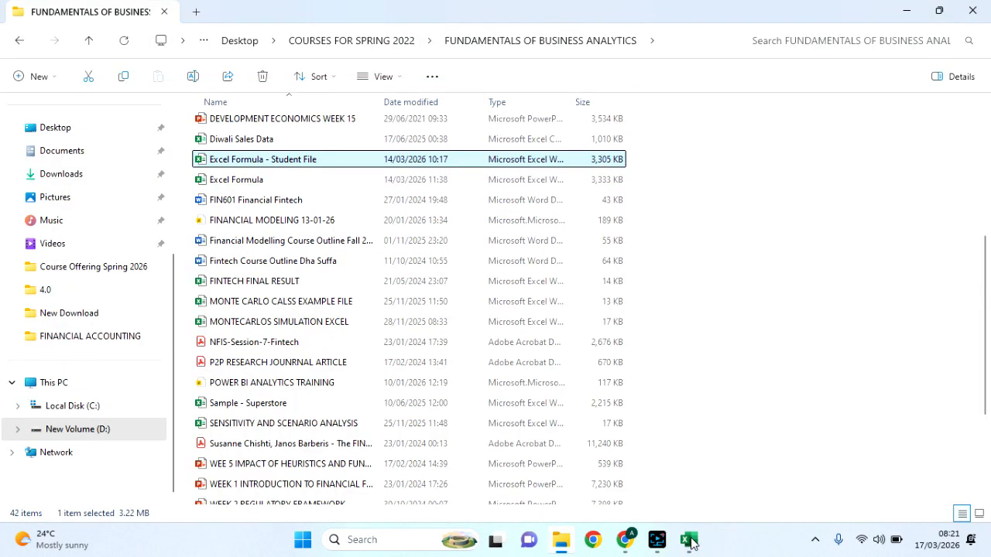
pyautogui.click(735, 390)
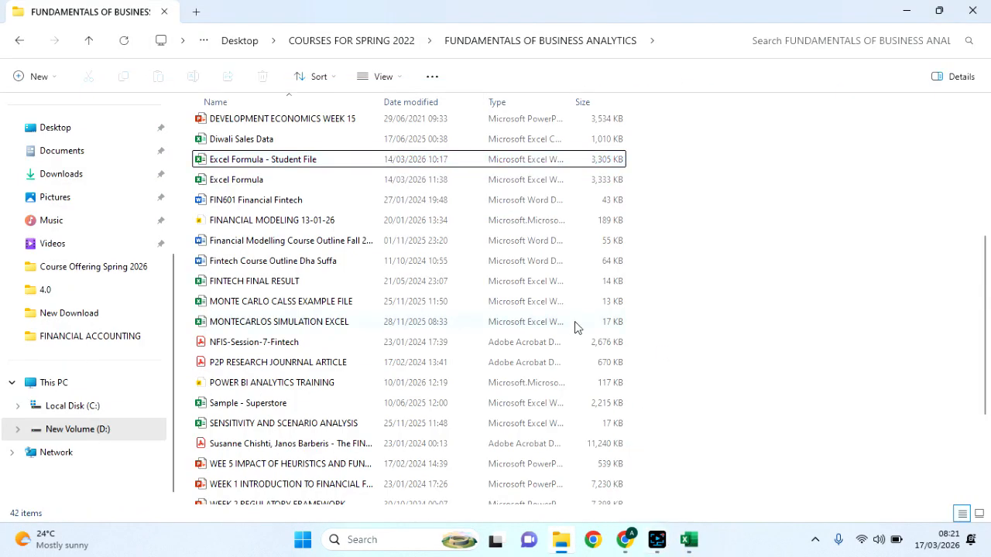
pyautogui.click(691, 542)
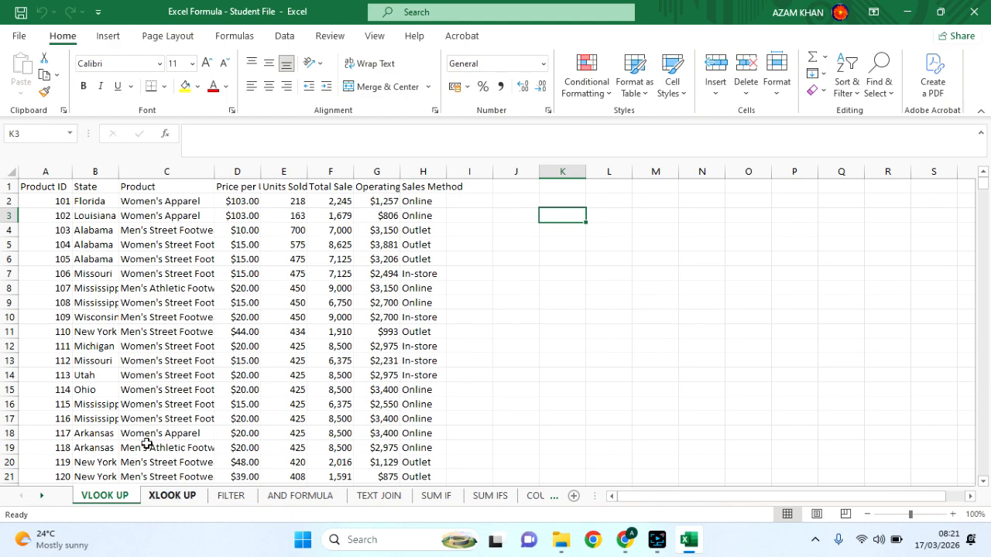
# View the XLOOK UP and FILTER sheets of the student workbook.
pyautogui.click(165, 478)
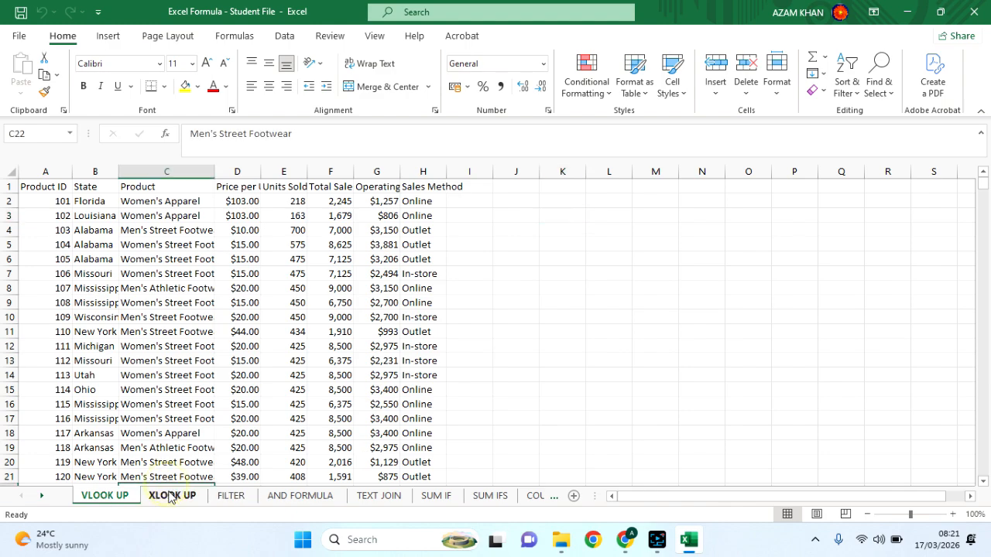
pyautogui.click(169, 495)
pyautogui.click(225, 497)
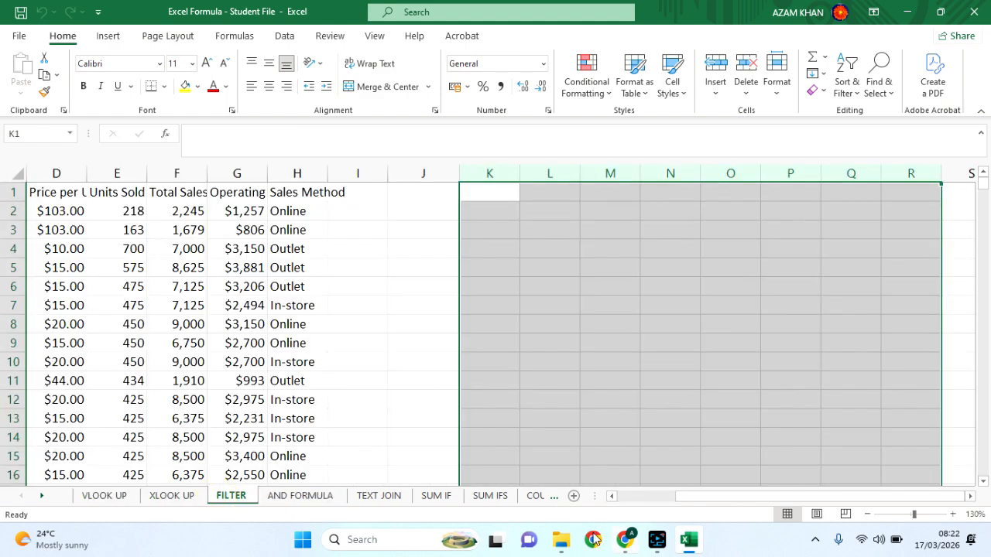
# Open the Excel Formula workbook from the course folder and show its VLOOK UP sheet from column A.
pyautogui.click(561, 539)
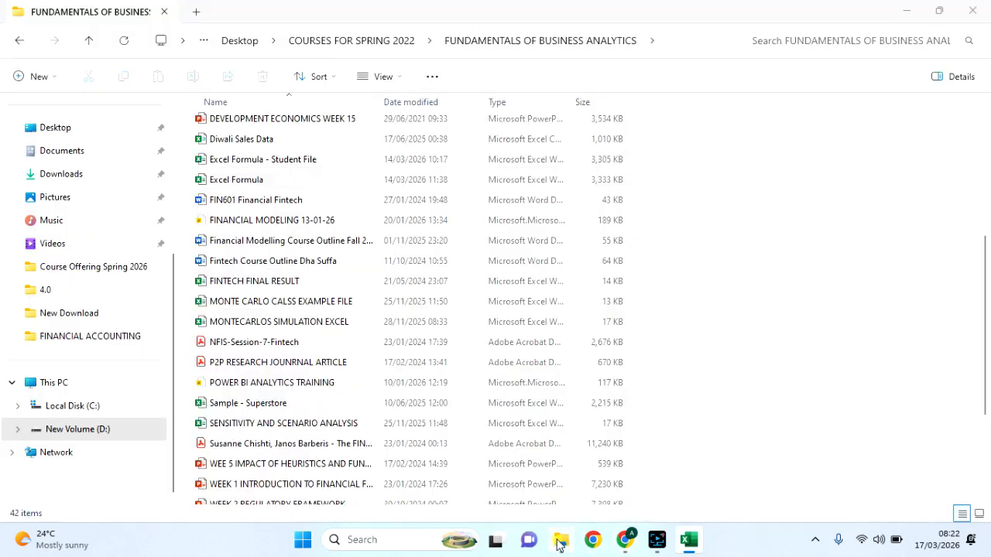
pyautogui.doubleClick(235, 180)
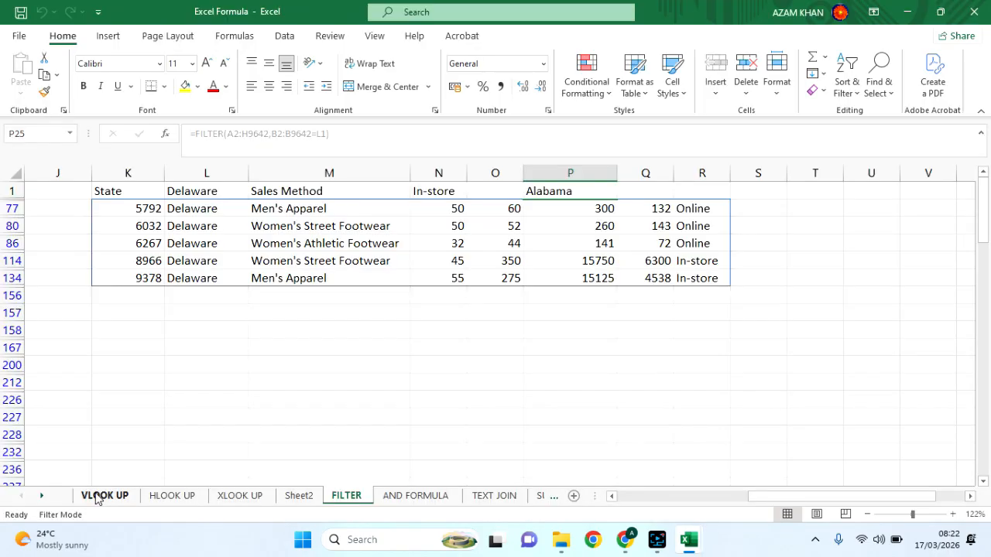
pyautogui.hscroll(-5, 168, 444)
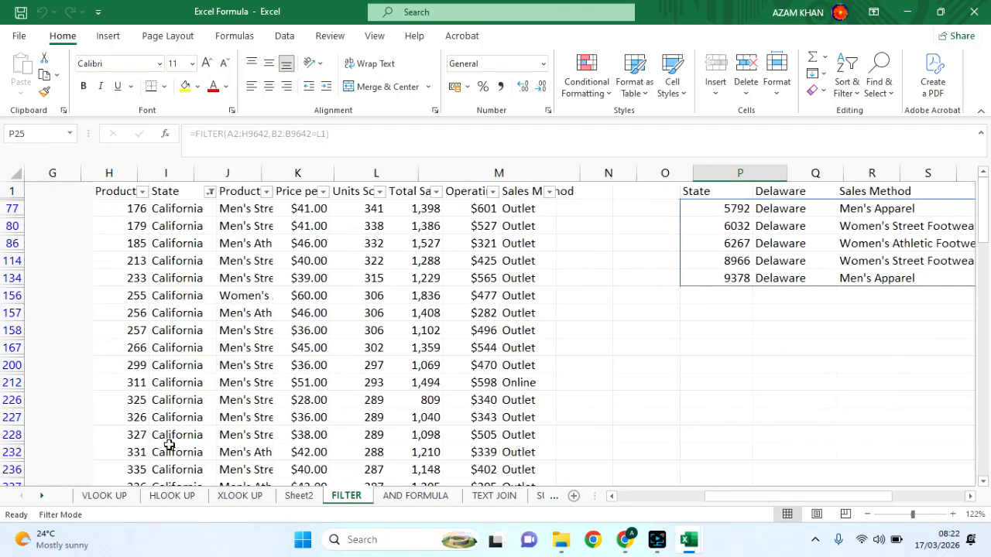
pyautogui.click(103, 495)
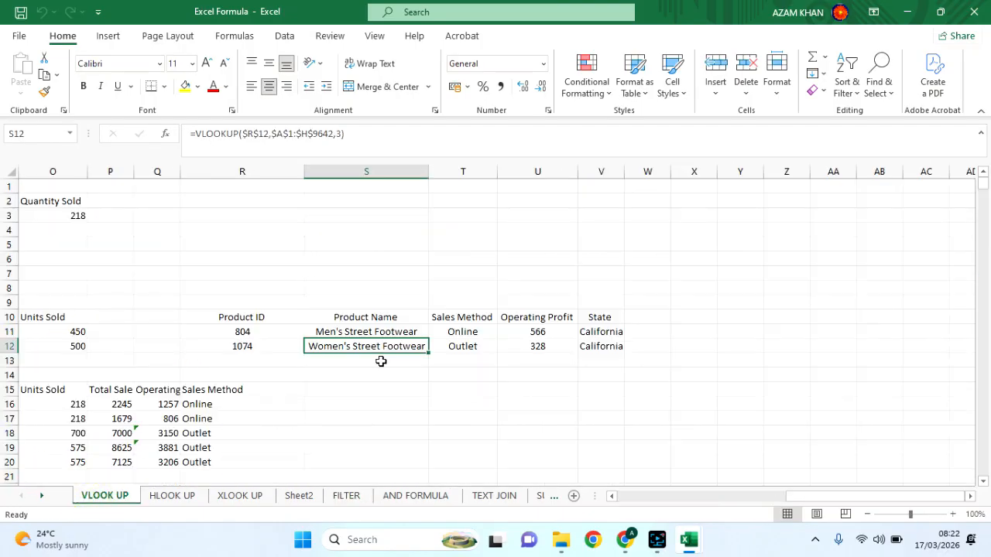
pyautogui.hscroll(-5, 382, 362)
pyautogui.hscroll(-2, 381, 362)
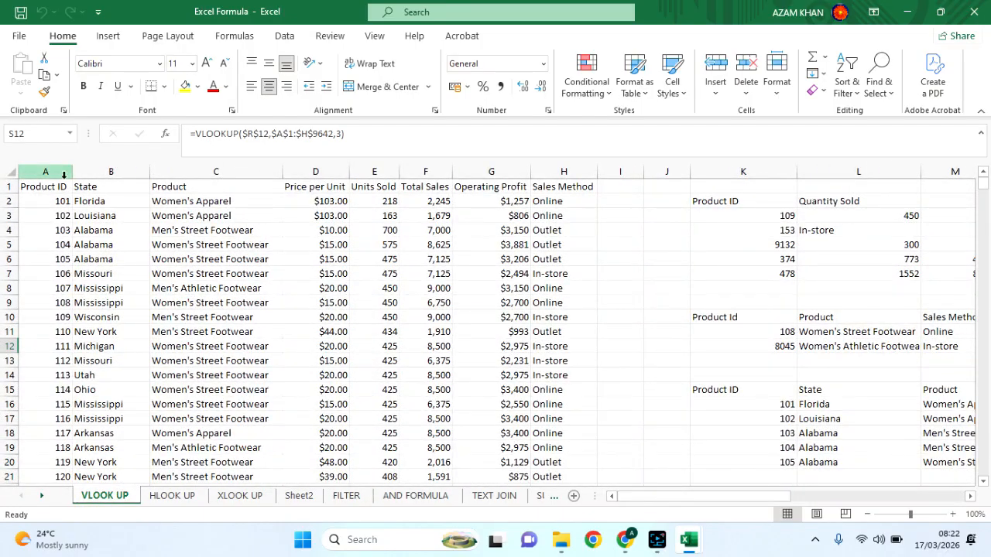
# Highlight the data rows from the Product ID column across to Sales Method, then return to the top and select cell G5.
pyautogui.moveTo(44, 186); pyautogui.dragTo(572, 463)
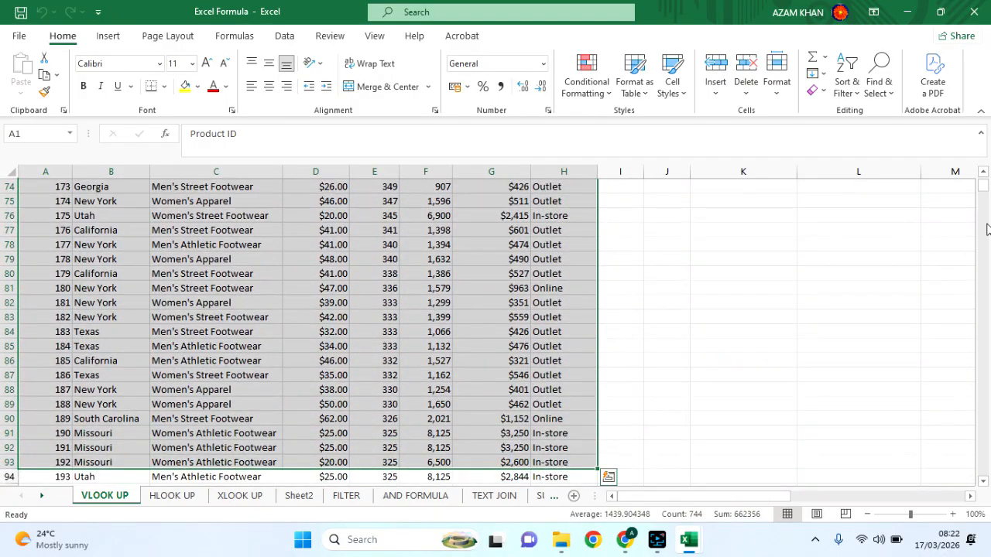
pyautogui.moveTo(984, 186); pyautogui.dragTo(985, 174)
pyautogui.click(511, 244)
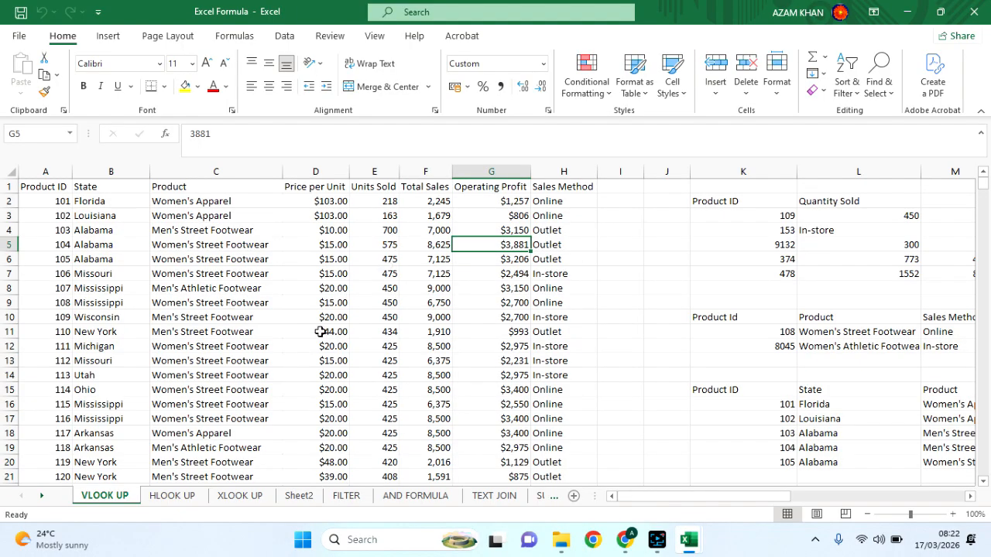
# Look through the sales records on the VLOOK UP sheet down to the last row and return to the header row.
pyautogui.scroll(-20, 320, 331)
pyautogui.scroll(-20, 320, 332)
pyautogui.scroll(-20, 320, 331)
pyautogui.scroll(-20, 320, 331)
pyautogui.scroll(-20, 320, 331)
pyautogui.scroll(-20, 320, 332)
pyautogui.scroll(-20, 320, 332)
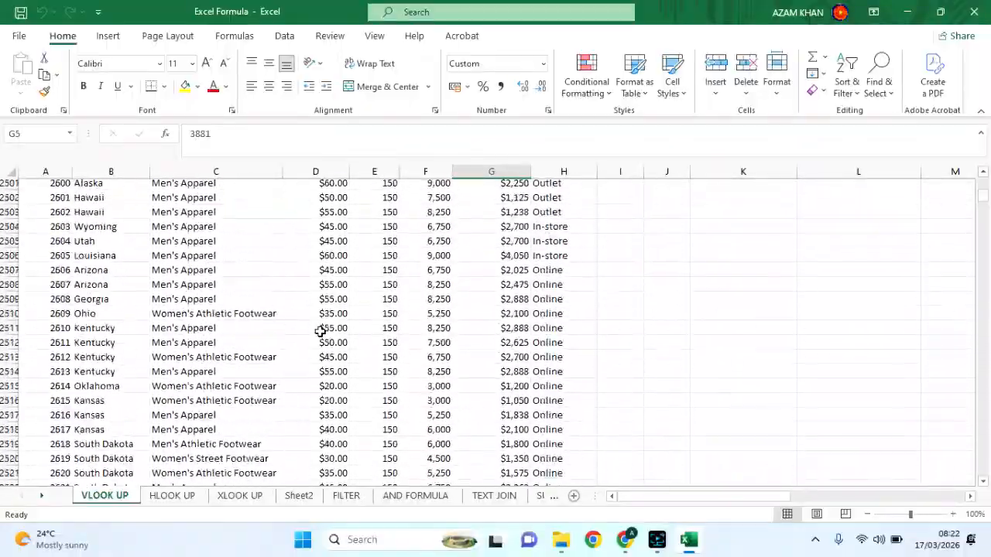
pyautogui.scroll(-20, 319, 331)
pyautogui.scroll(-20, 320, 331)
pyautogui.moveTo(984, 285); pyautogui.dragTo(982, 474)
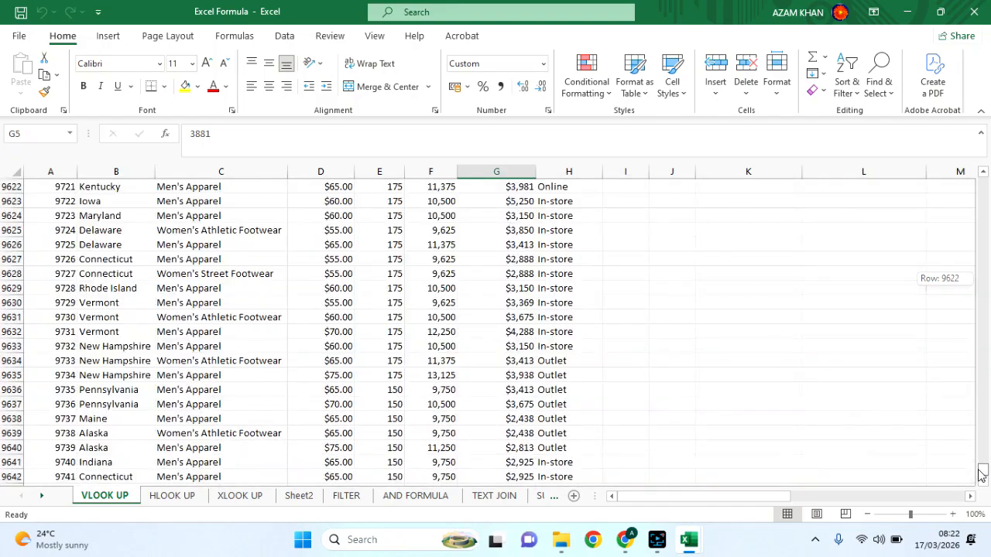
pyautogui.moveTo(981, 474); pyautogui.dragTo(983, 485)
pyautogui.click(983, 481)
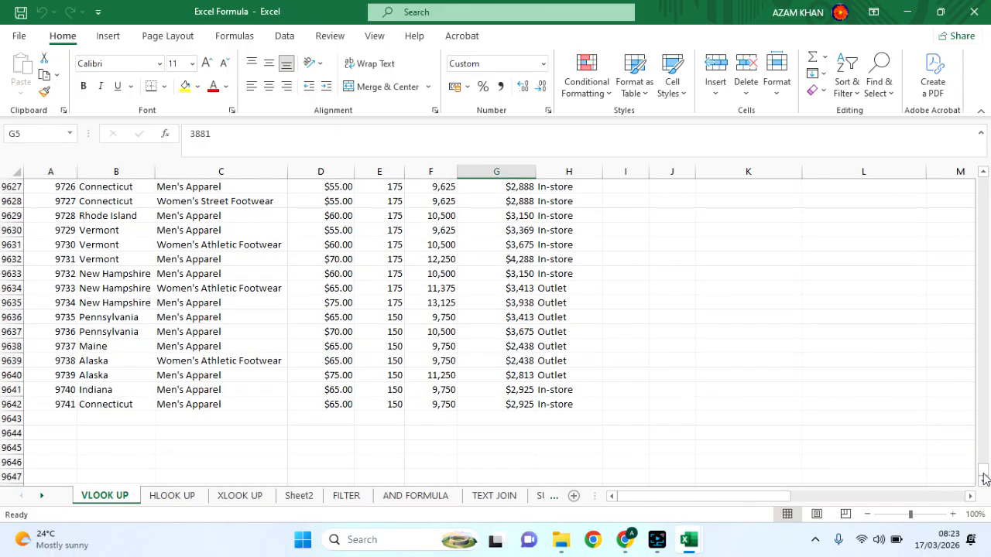
pyautogui.moveTo(983, 475); pyautogui.dragTo(985, 170)
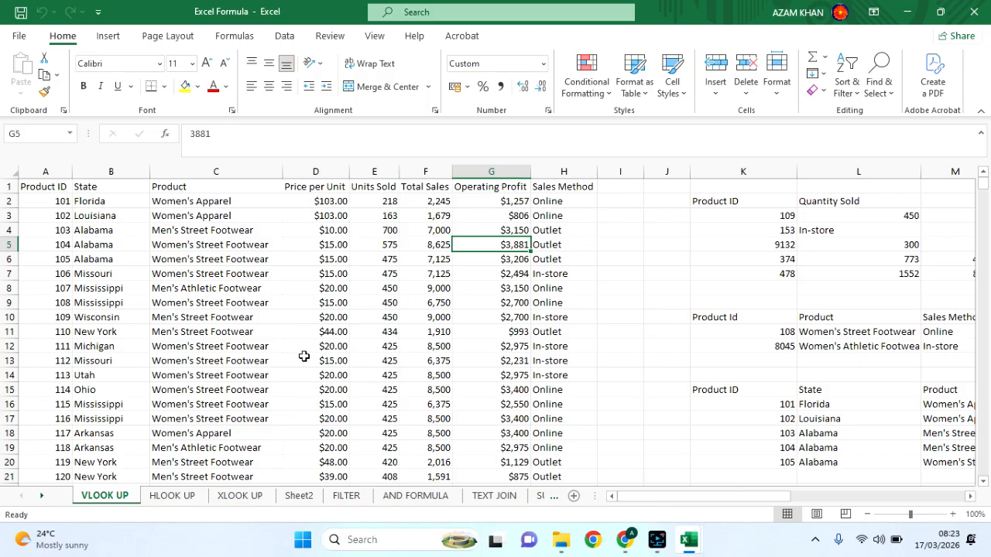
# Examine the Product ID column, including the formula in cell A16 and the IDs further down.
pyautogui.click(41, 166)
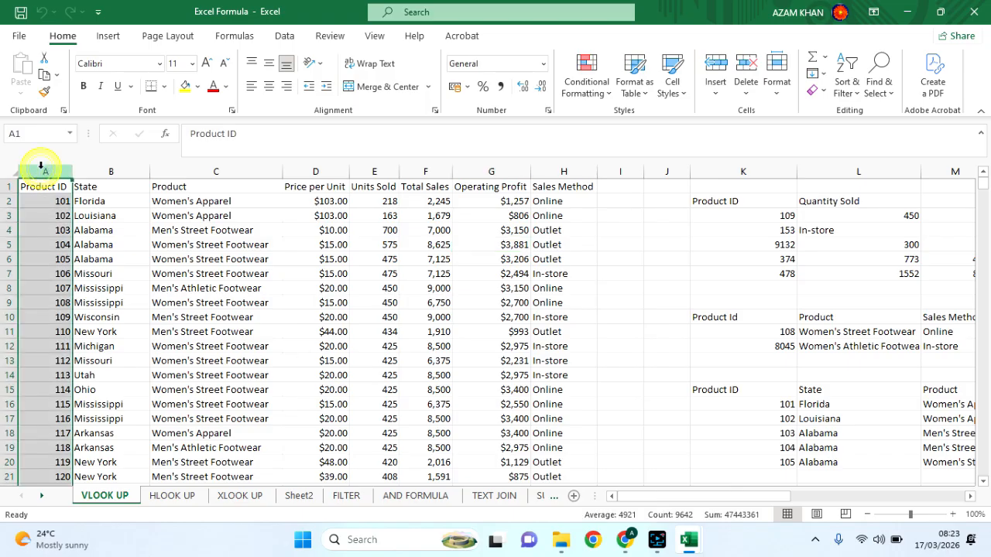
pyautogui.click(49, 404)
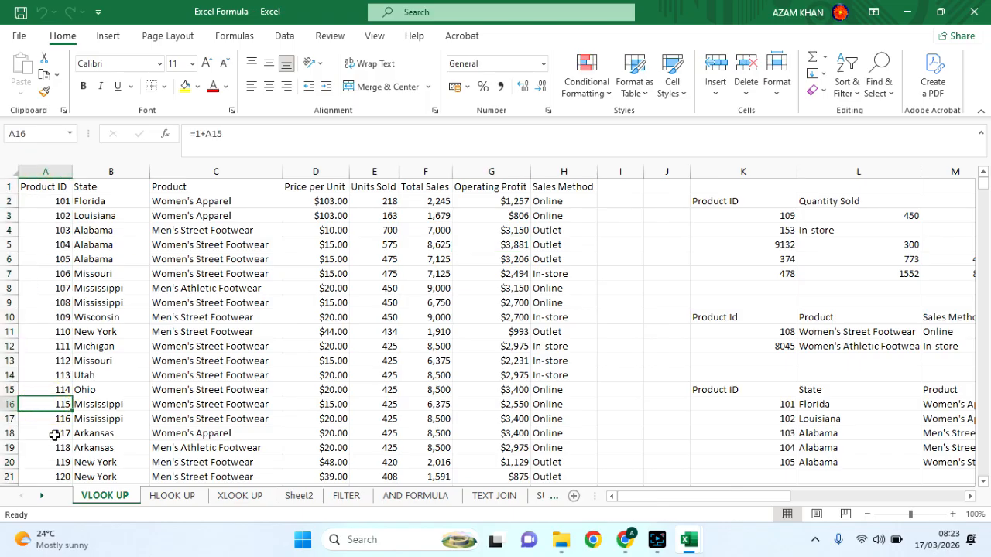
pyautogui.scroll(-20, 54, 434)
pyautogui.scroll(20, 54, 436)
pyautogui.scroll(2, 55, 436)
# Highlight the Product ID and State columns together, then each dataset column individually from Product ID through Sales Method.
pyautogui.moveTo(29, 164); pyautogui.dragTo(108, 169)
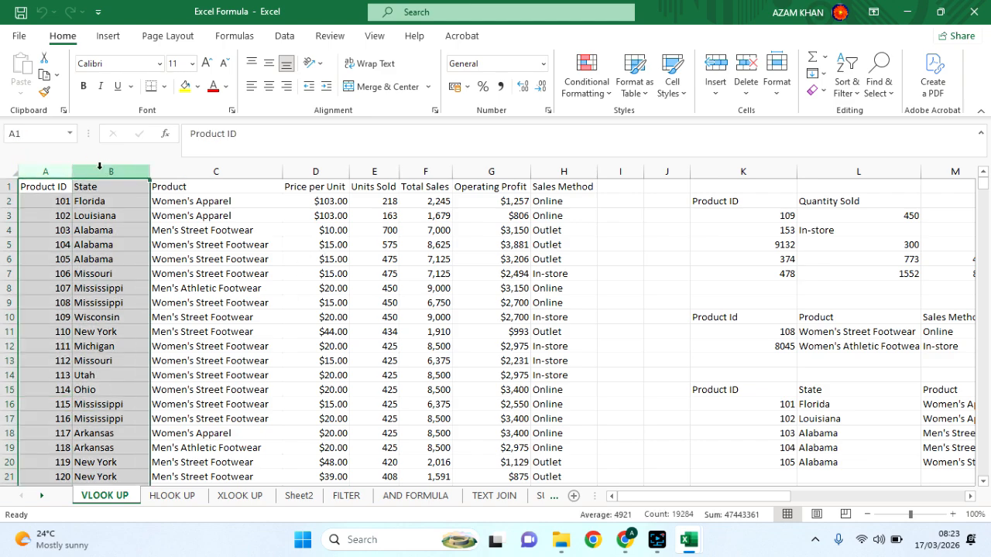
pyautogui.click(40, 171)
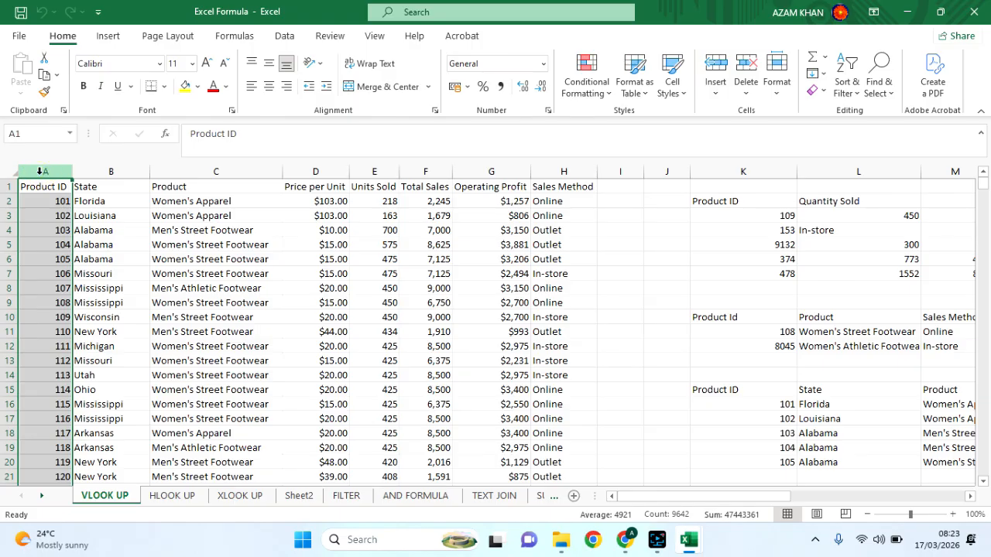
pyautogui.click(99, 172)
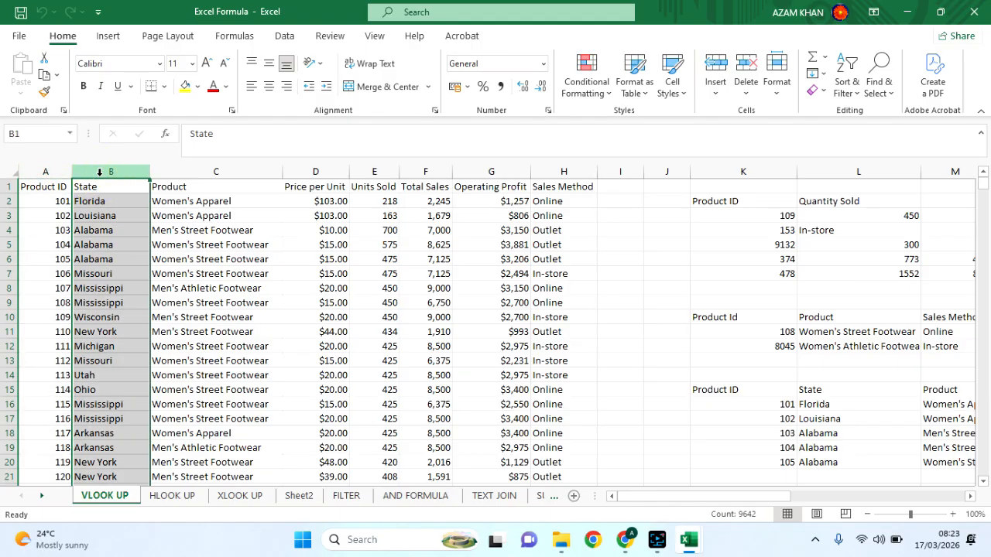
pyautogui.click(181, 168)
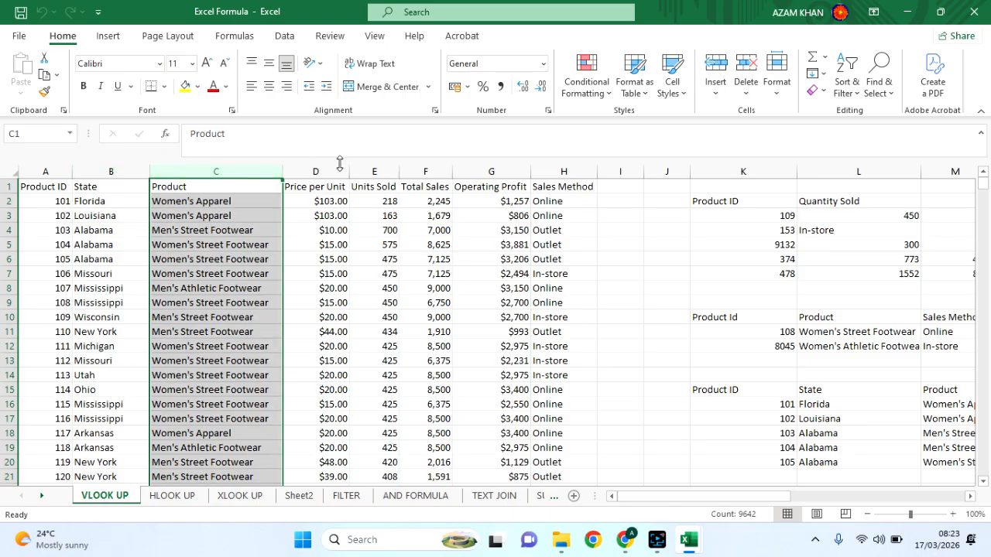
pyautogui.click(316, 165)
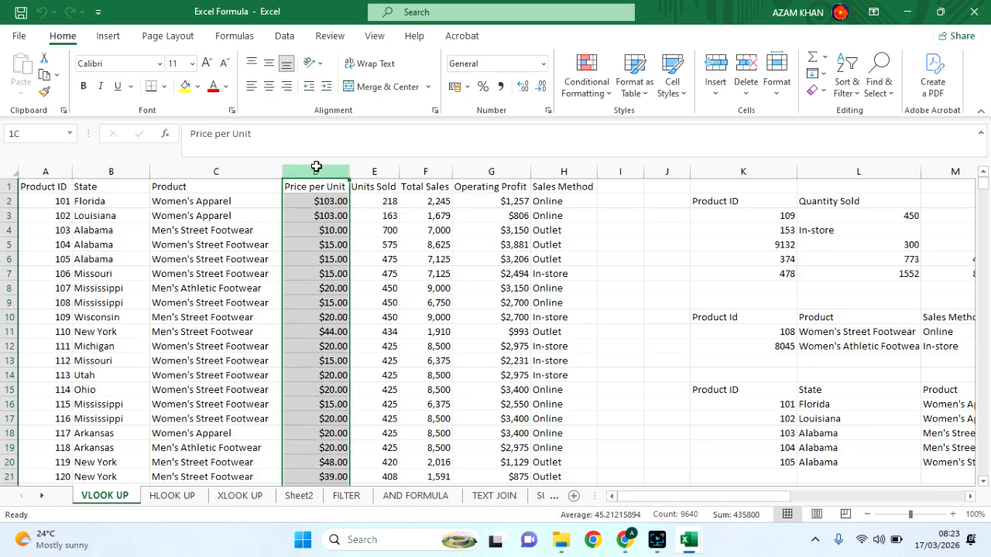
pyautogui.click(372, 171)
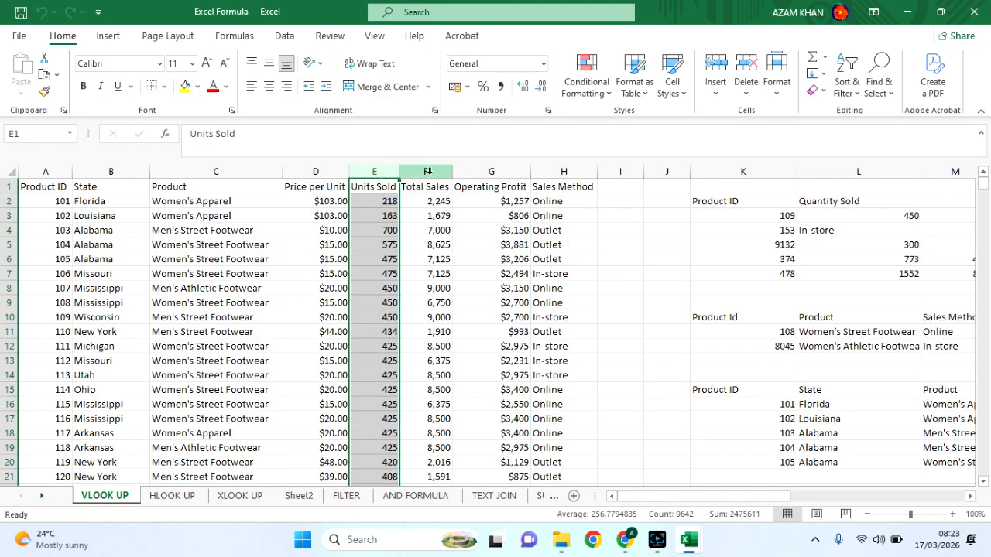
pyautogui.click(431, 172)
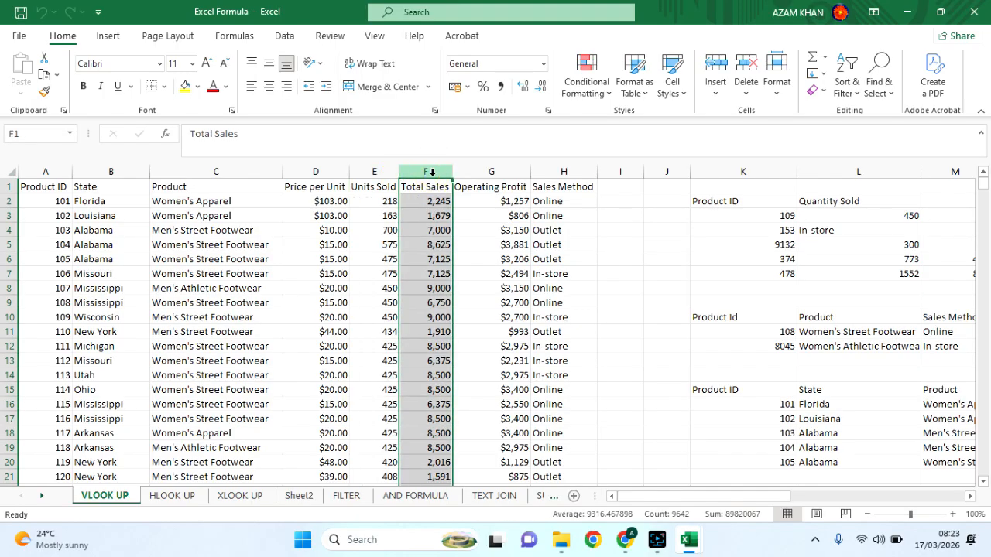
pyautogui.click(500, 165)
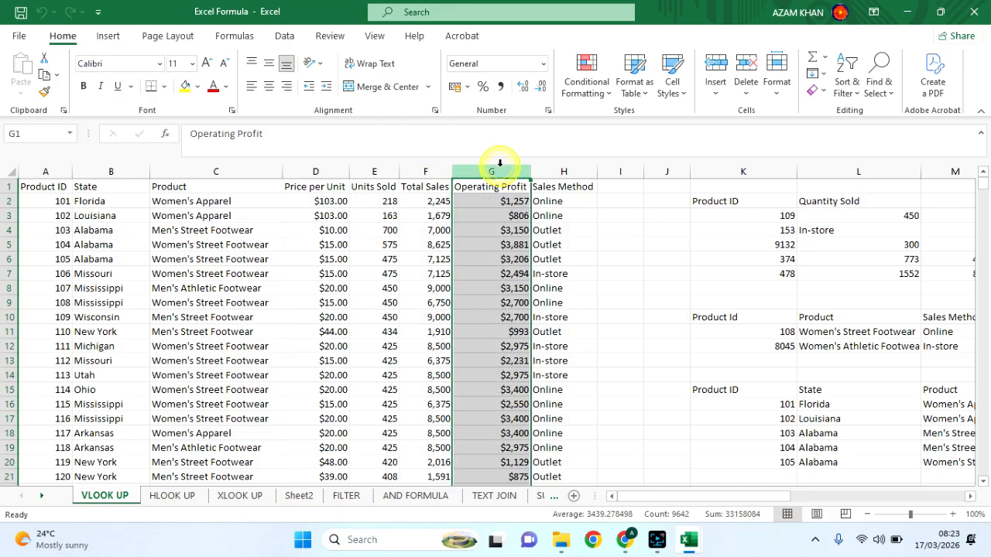
pyautogui.click(557, 170)
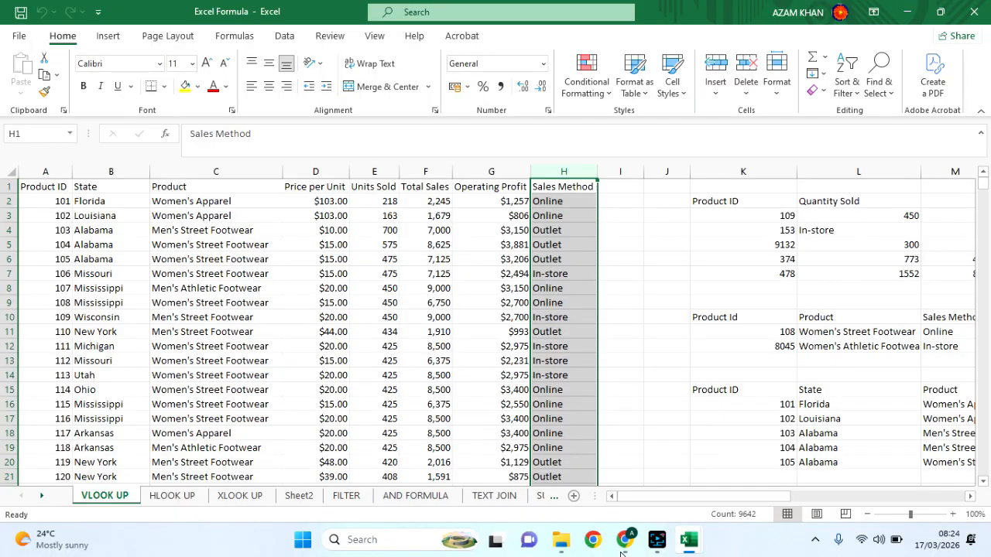
# Switch to the Google Meet call, admit everyone waiting to join, then return to the Excel Formula workbook and select cell G1.
pyautogui.click(622, 549)
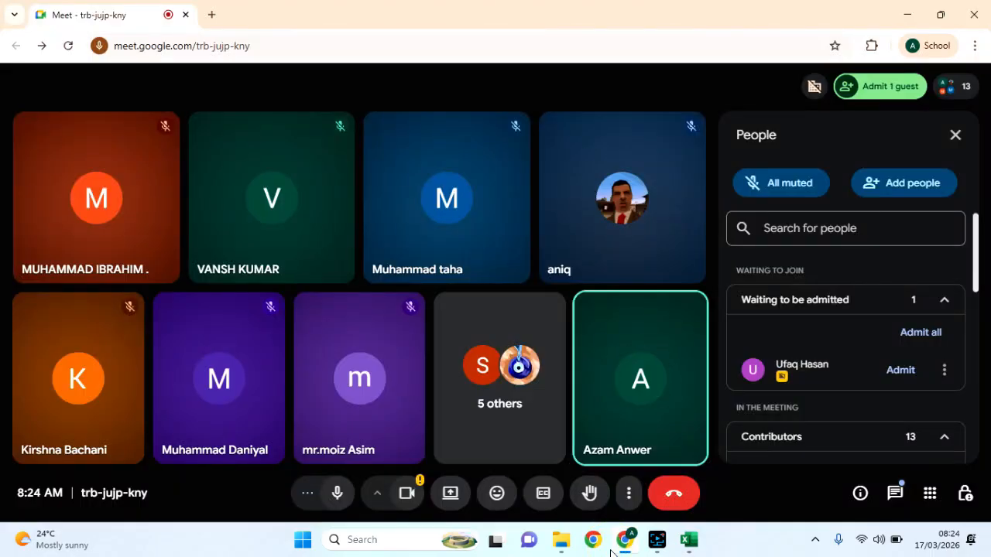
pyautogui.click(921, 333)
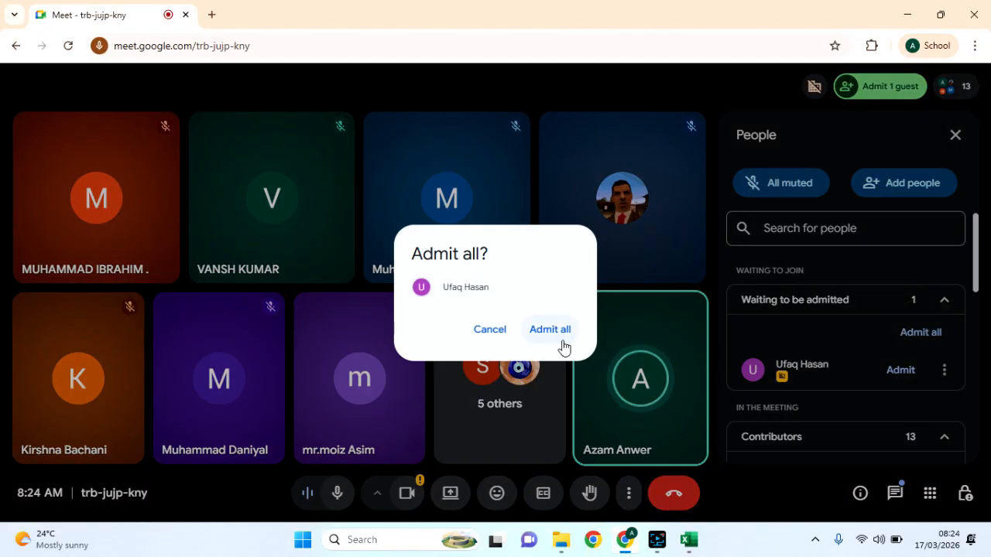
pyautogui.click(549, 338)
pyautogui.moveTo(689, 540)
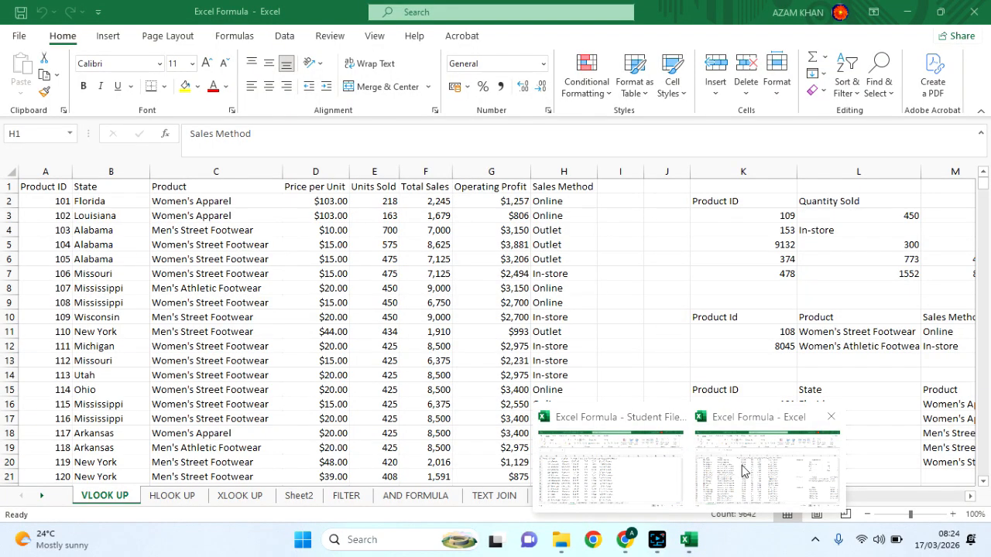
pyautogui.click(742, 471)
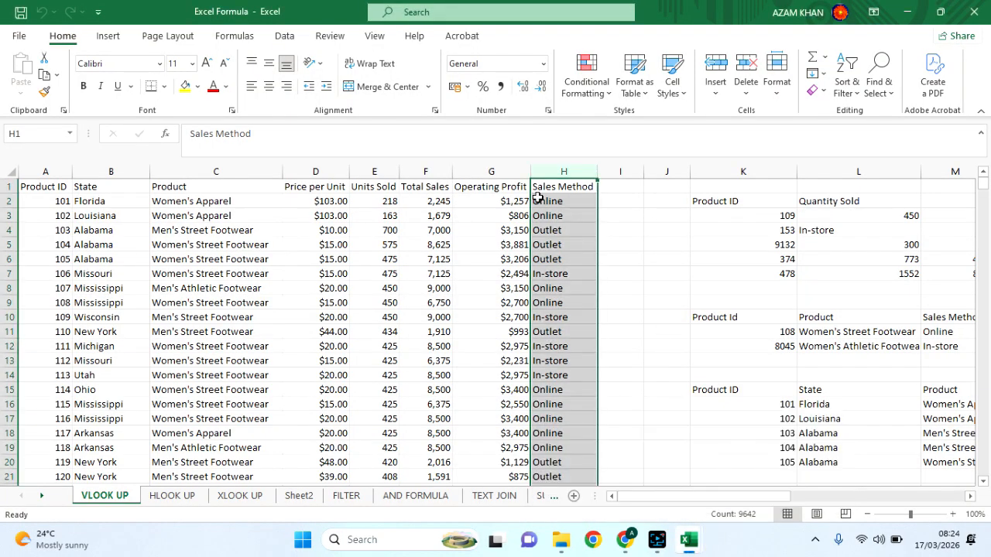
pyautogui.click(494, 186)
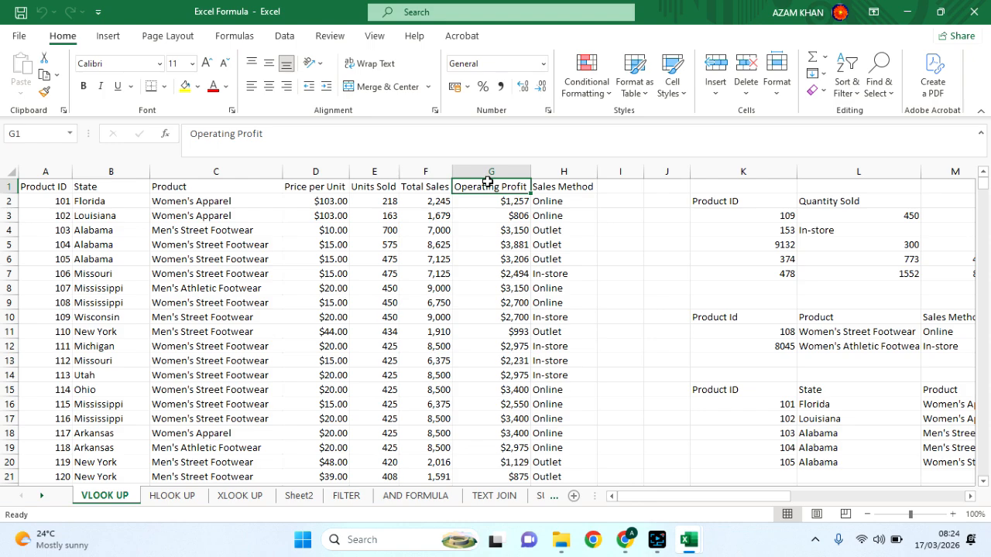
# Switch to the Google Meet call, admit the single waiting participant, and return to the Excel workbook.
pyautogui.click(624, 540)
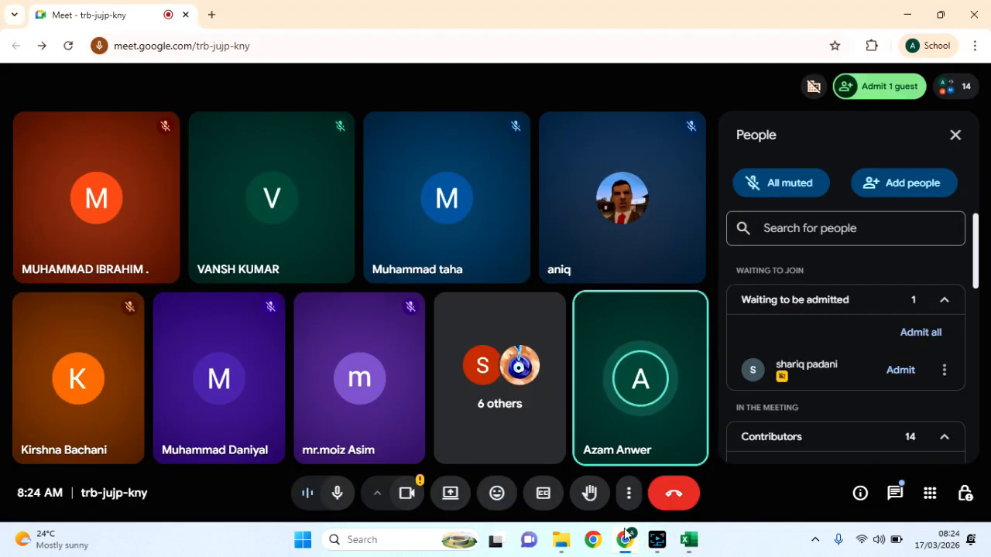
pyautogui.click(901, 373)
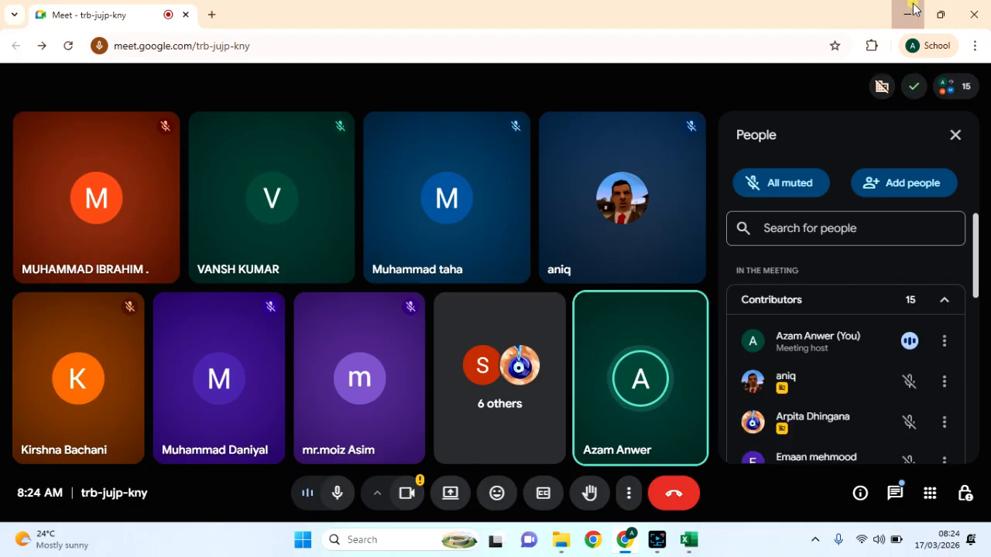
pyautogui.click(907, 14)
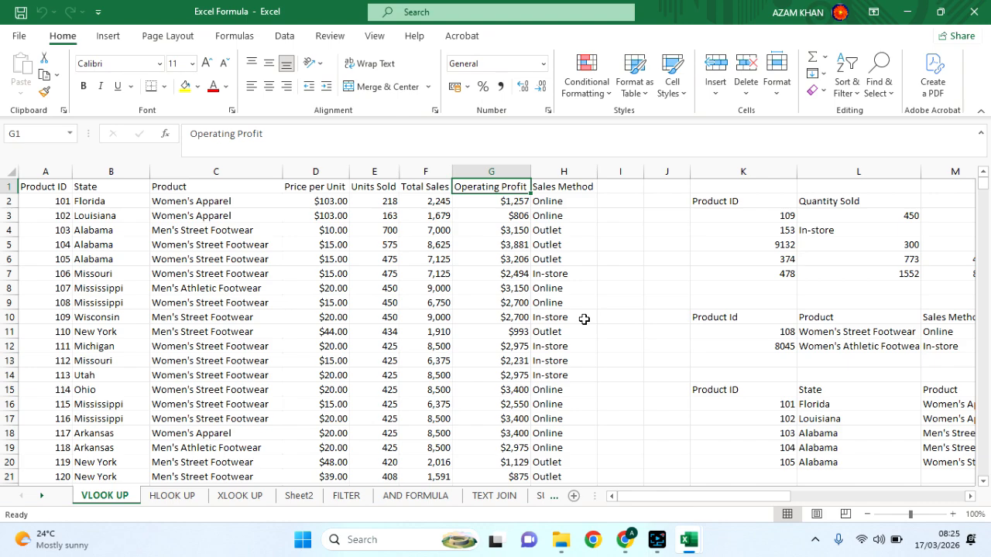
# Select cell H10, check the participants in the Google Meet call, and return to the Excel workbook.
pyautogui.click(583, 319)
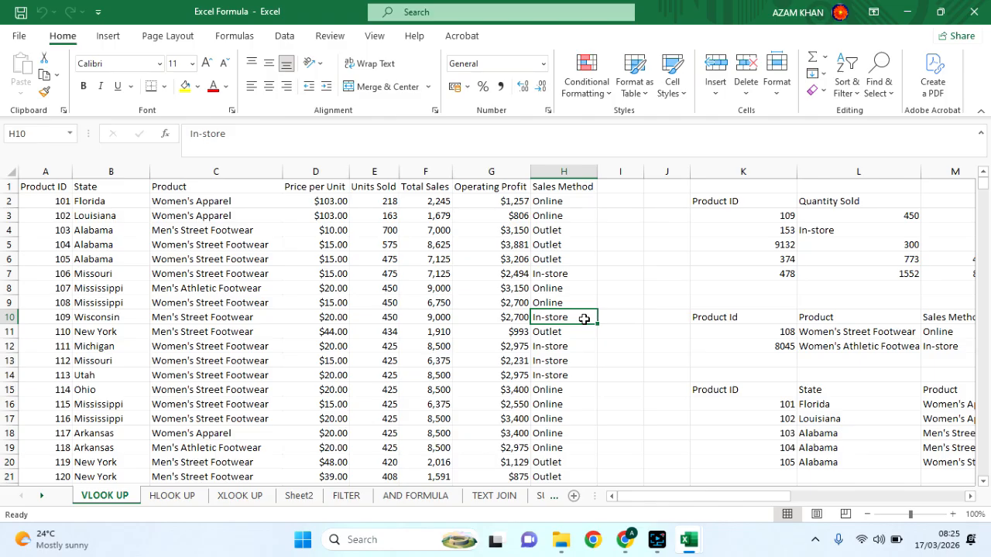
pyautogui.click(624, 540)
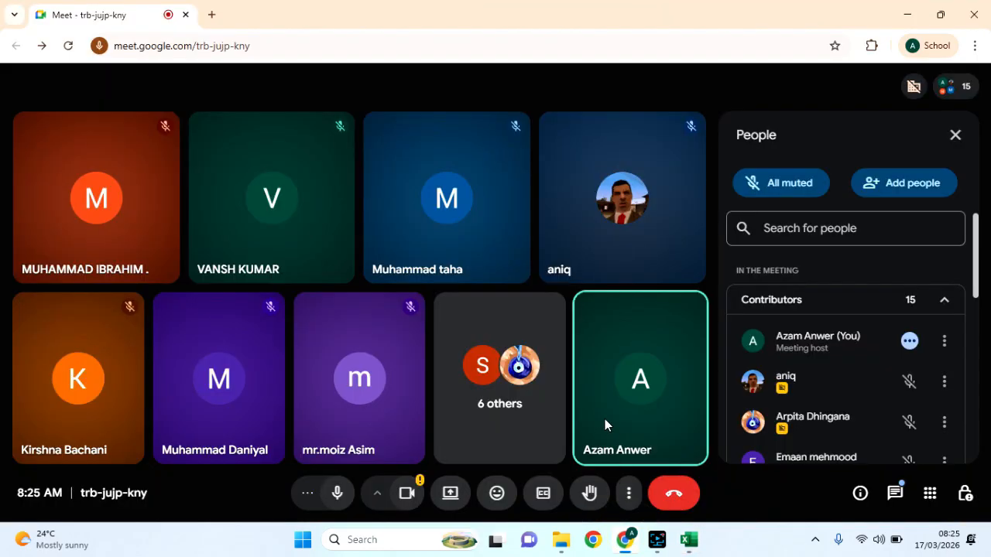
pyautogui.click(907, 14)
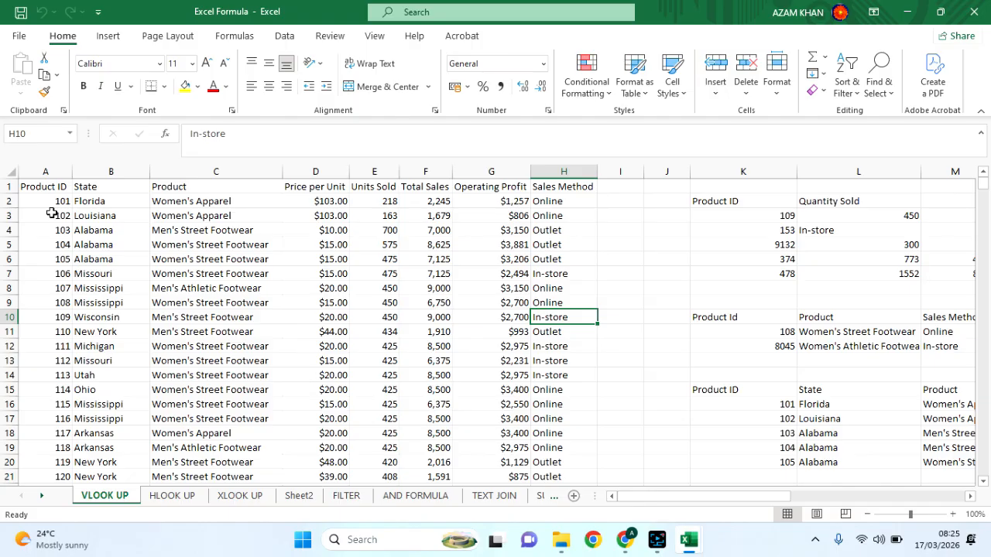
# Highlight columns A through H as one block, then go through each column individually from Product ID to Sales Method.
pyautogui.click(37, 173)
pyautogui.moveTo(37, 174); pyautogui.dragTo(574, 211)
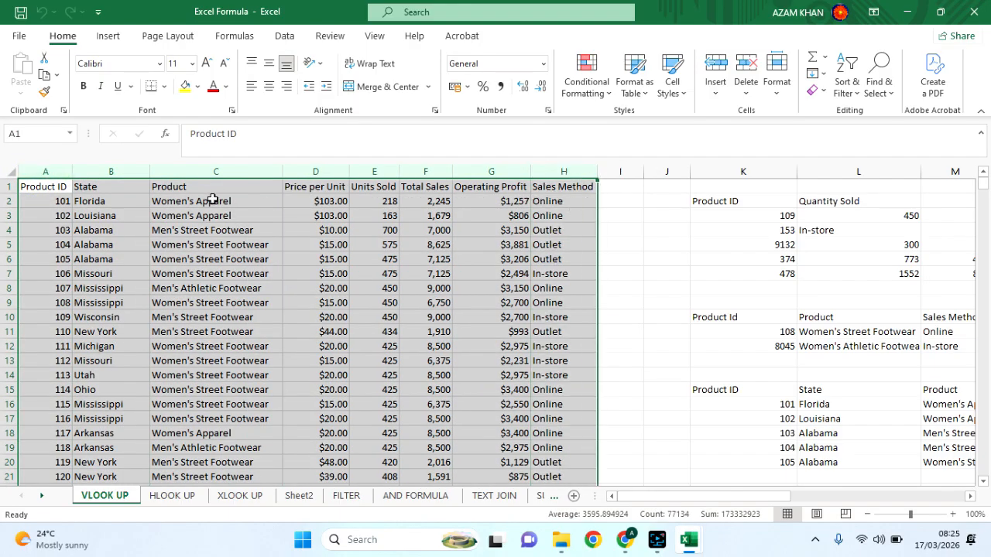
pyautogui.click(55, 167)
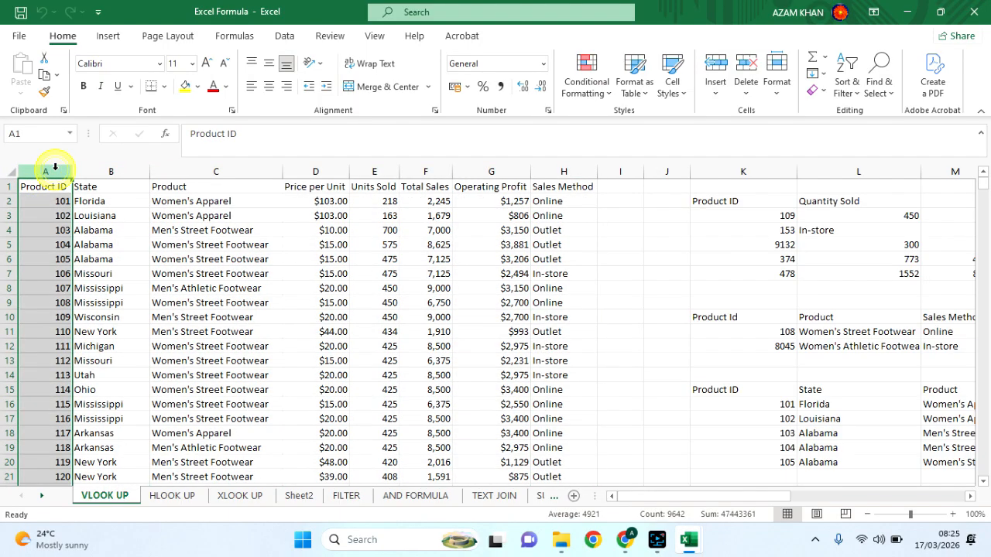
pyautogui.click(94, 169)
pyautogui.click(177, 168)
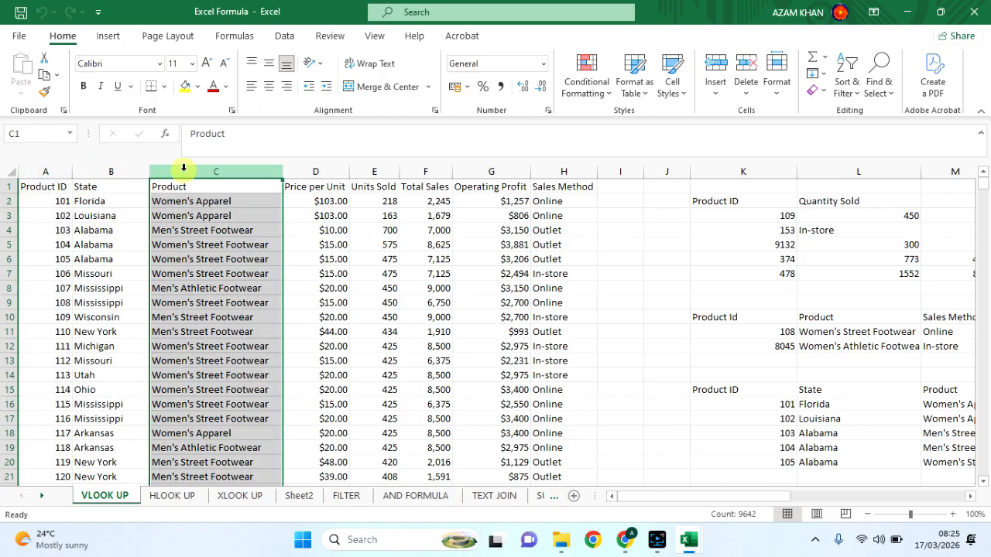
pyautogui.click(314, 171)
pyautogui.click(374, 172)
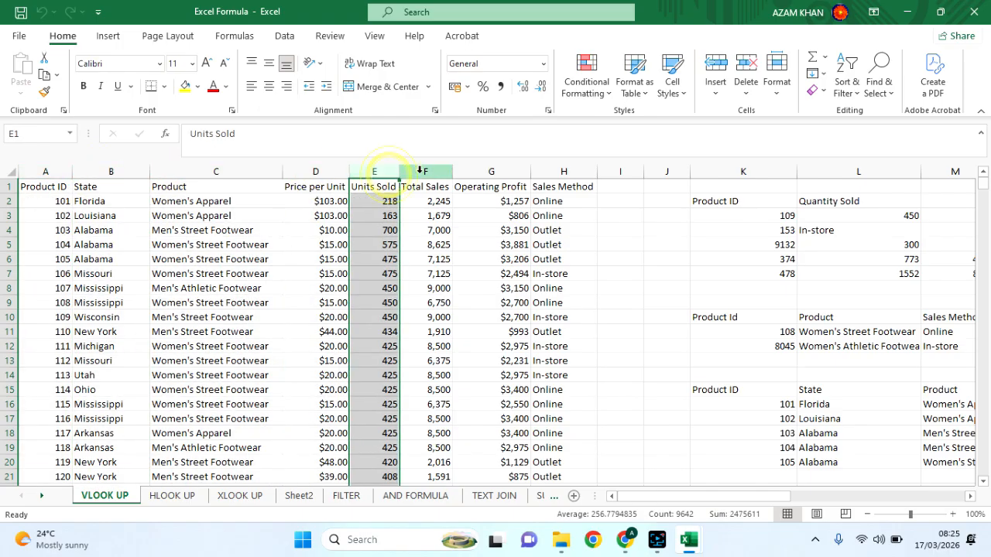
pyautogui.click(425, 171)
pyautogui.click(479, 172)
pyautogui.click(557, 171)
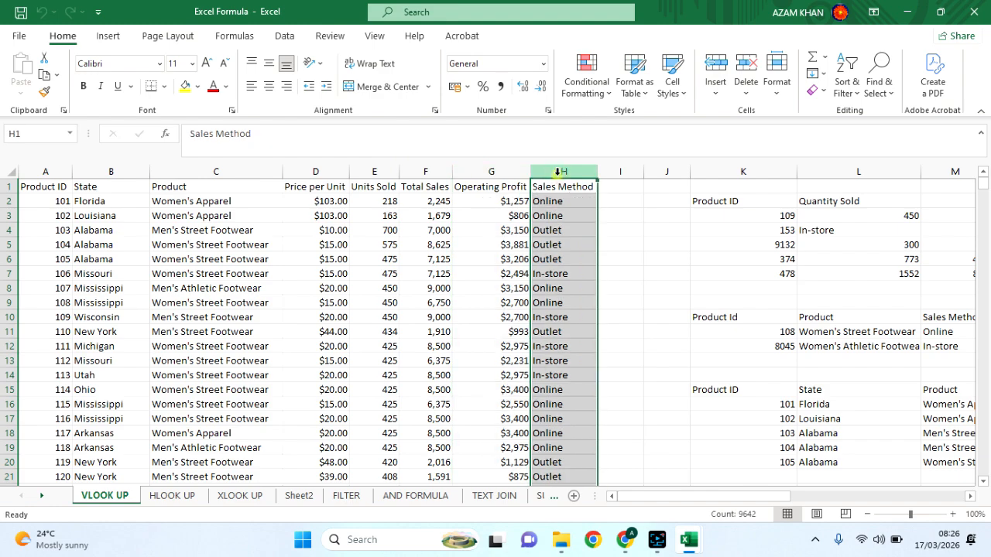
# Highlight the whole dataset across columns A to H, point out its rows, and select cell D16.
pyautogui.moveTo(45, 171); pyautogui.dragTo(558, 180)
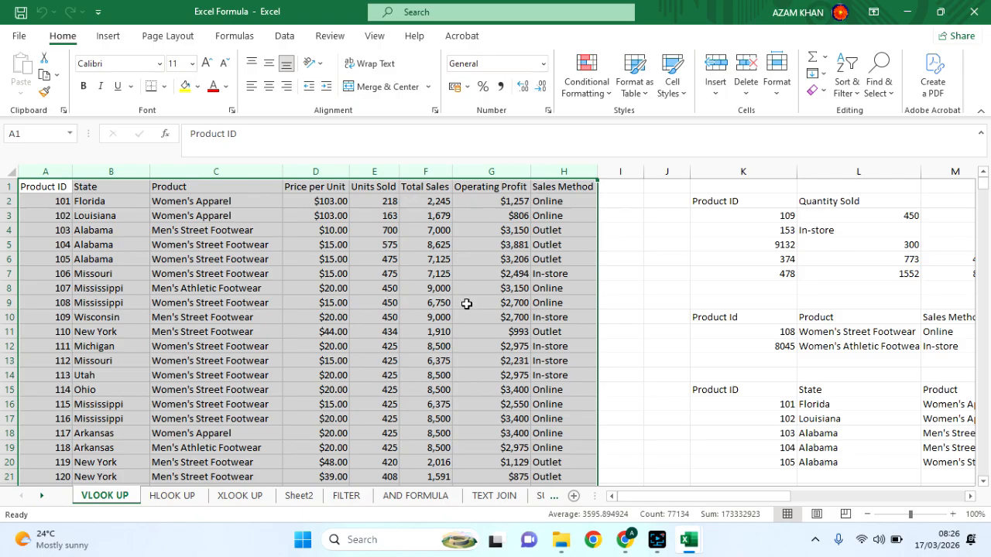
pyautogui.click(304, 259)
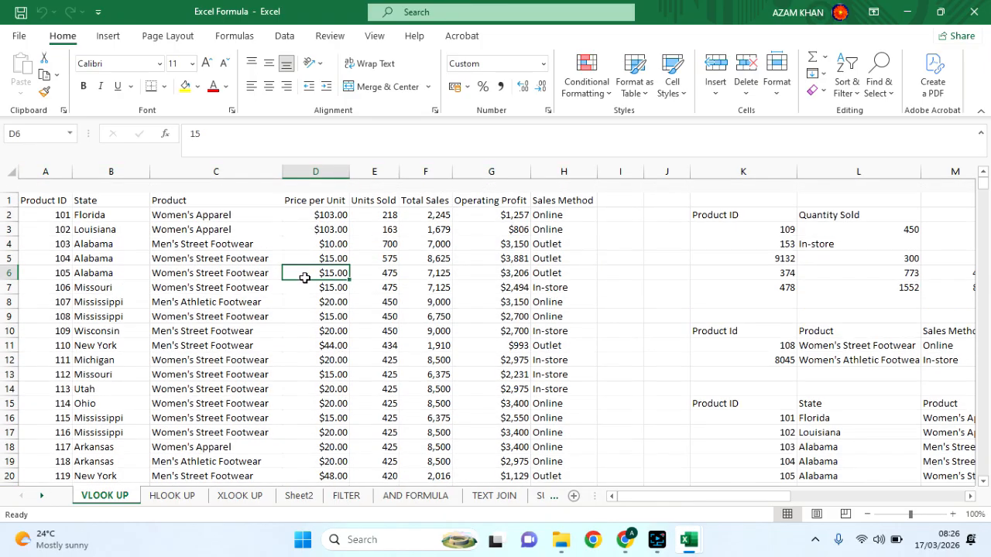
pyautogui.moveTo(3, 200); pyautogui.dragTo(4, 409)
pyautogui.click(327, 405)
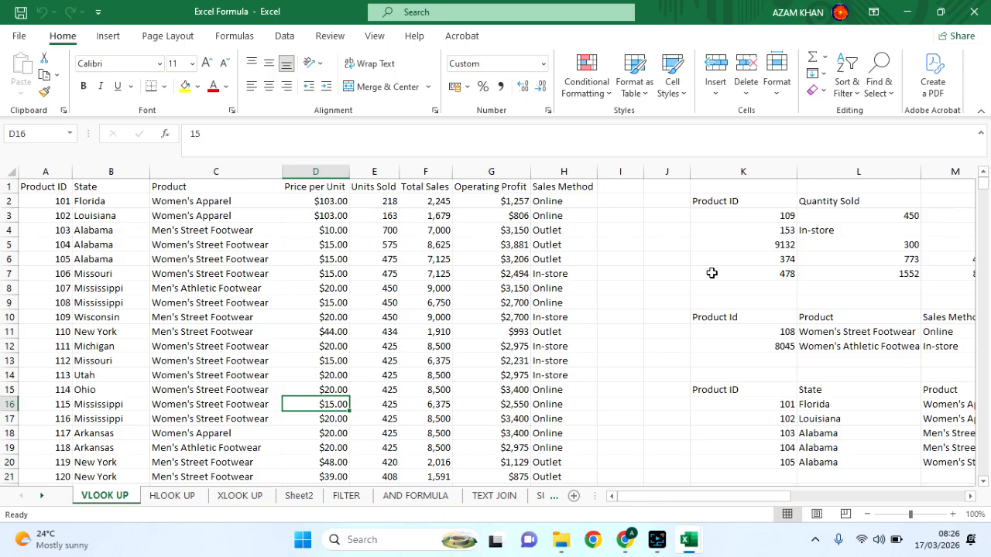
# Look over the lookup tables beside the dataset, selecting Product ID cells K3 and K11.
pyautogui.hscroll(2, 712, 272)
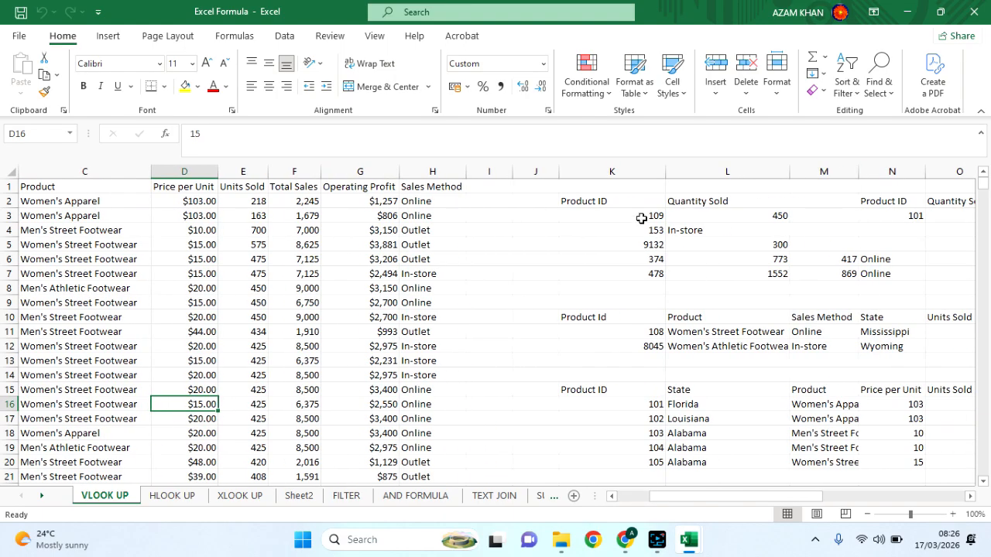
pyautogui.click(642, 217)
pyautogui.click(733, 288)
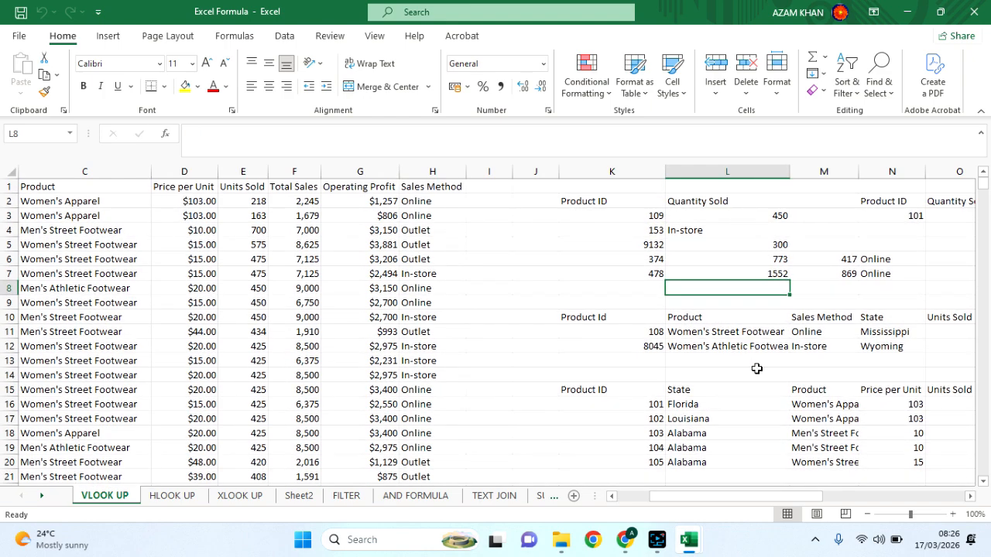
pyautogui.scroll(-1, 756, 369)
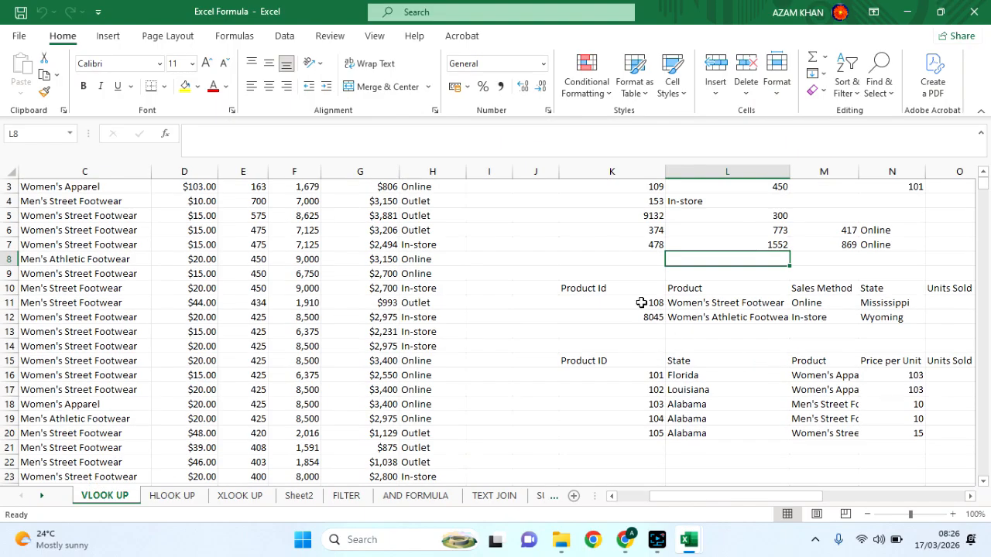
pyautogui.click(642, 302)
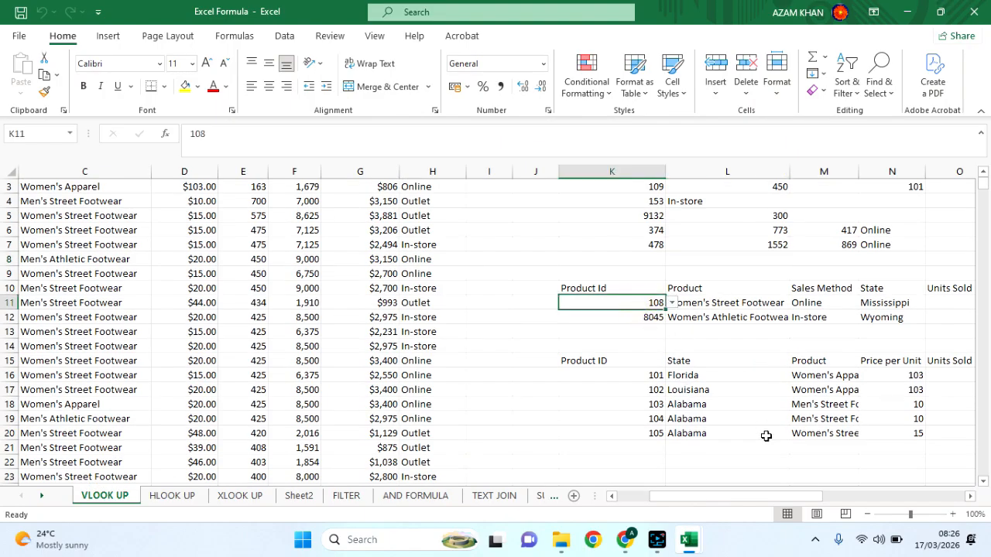
# View the remaining lookup tables beside the dataset, then open the VLOOKUP formula in Product cell L11.
pyautogui.scroll(1, 763, 407)
pyautogui.hscroll(2, 763, 407)
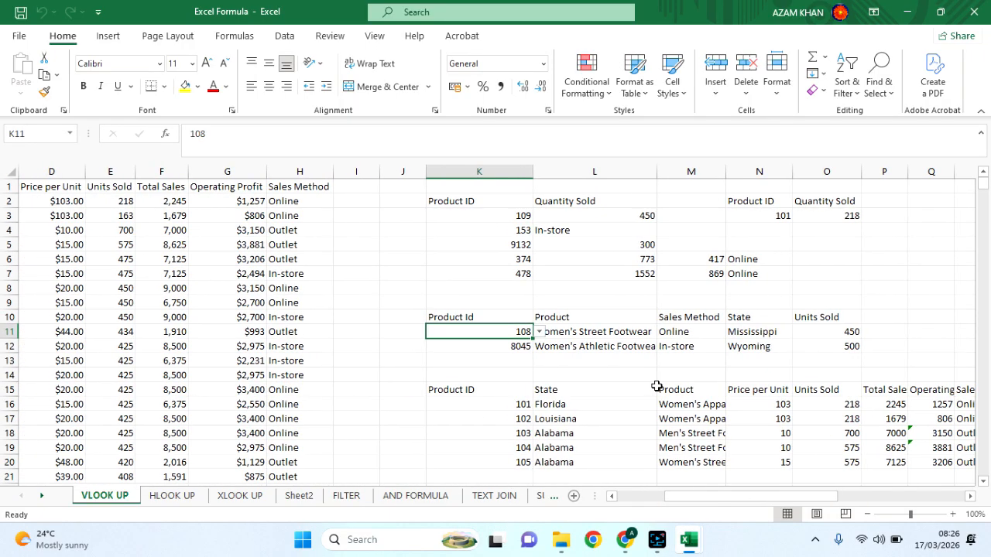
pyautogui.hscroll(3, 656, 386)
pyautogui.hscroll(-1, 581, 376)
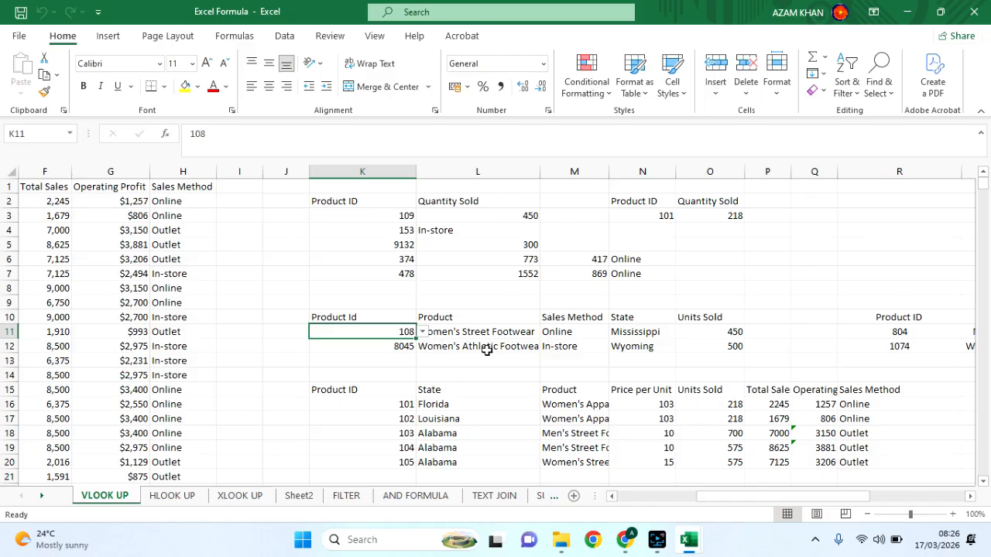
pyautogui.click(470, 333)
pyautogui.doubleClick(470, 333)
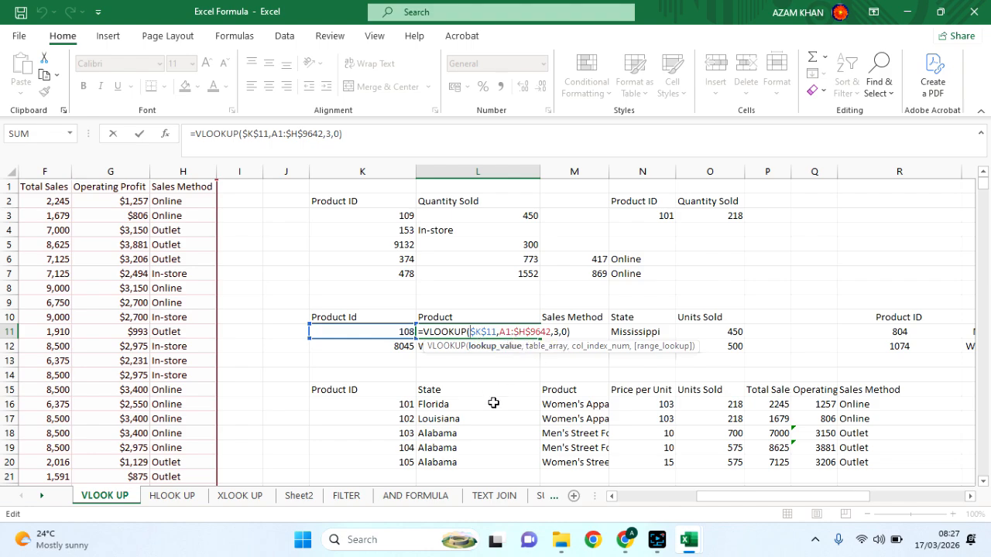
# Close the formula in Product cell L11 and browse the Product Id choices offered in cell K11.
pyautogui.press('Return')
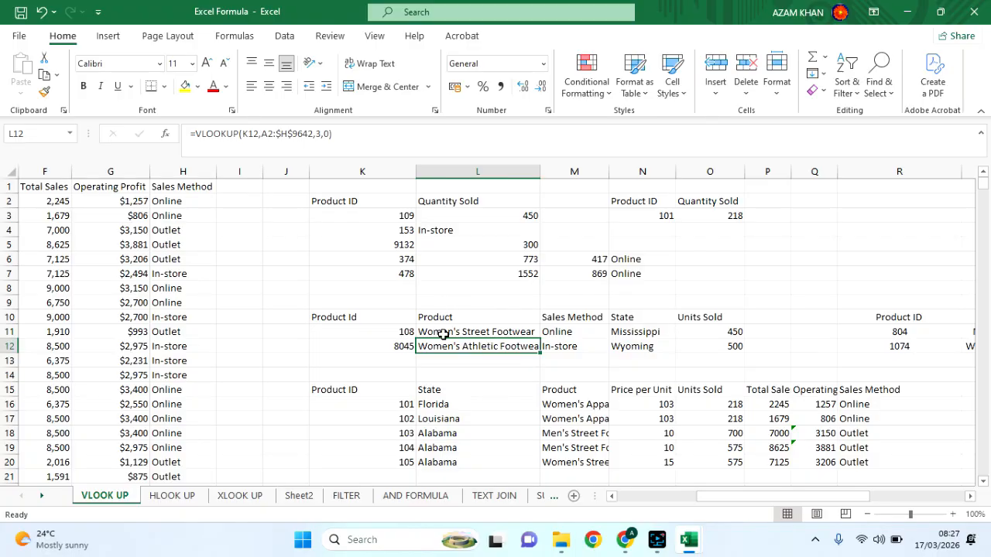
pyautogui.click(443, 334)
pyautogui.click(411, 333)
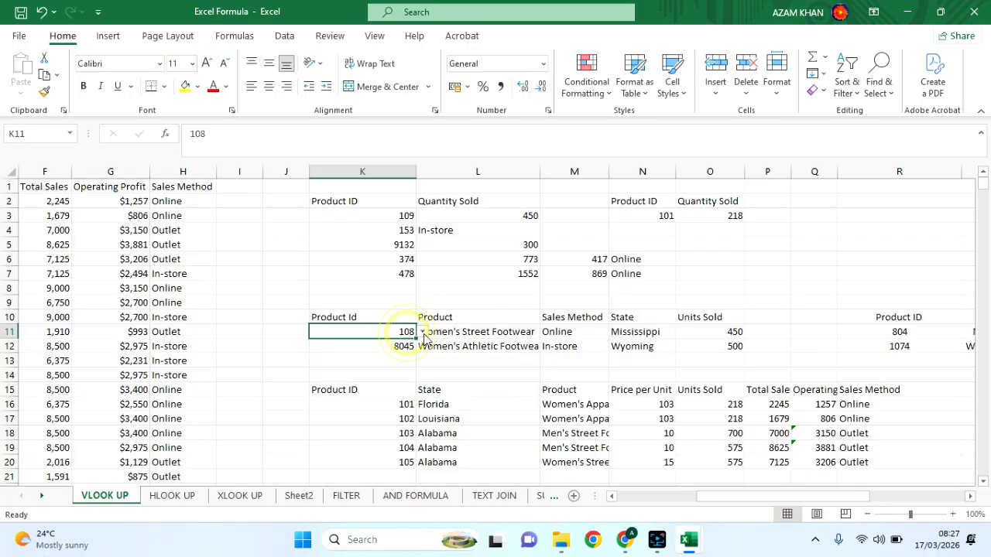
pyautogui.click(422, 332)
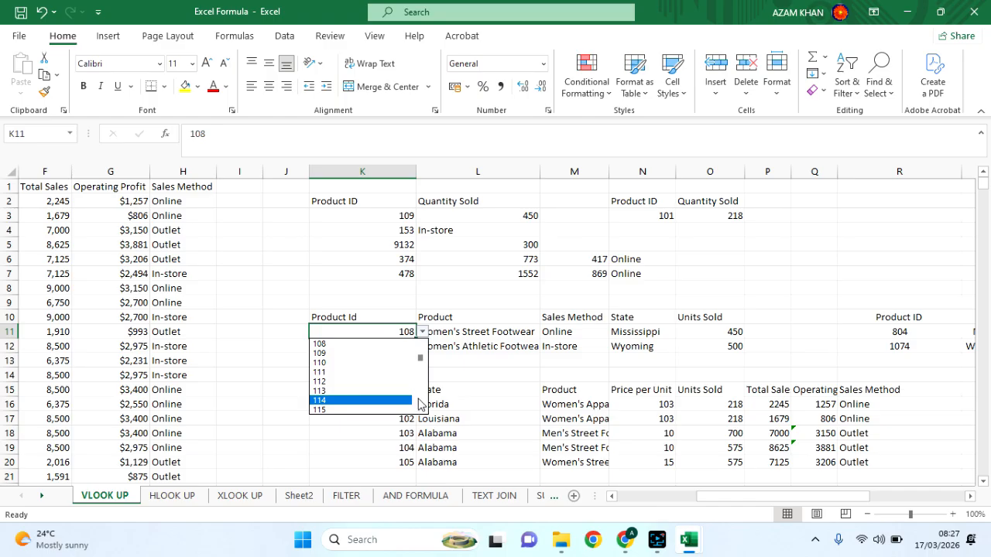
pyautogui.scroll(-1, 418, 405)
pyautogui.scroll(-5, 416, 400)
# Switch to the Google Meet call and present the entire screen to the participants.
pyautogui.moveTo(654, 554)
pyautogui.click(624, 539)
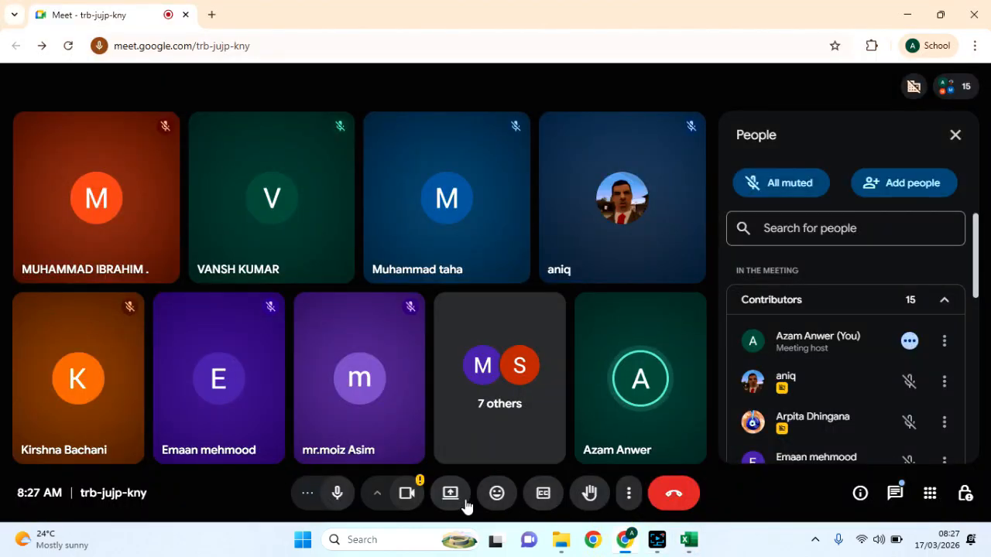
pyautogui.click(462, 501)
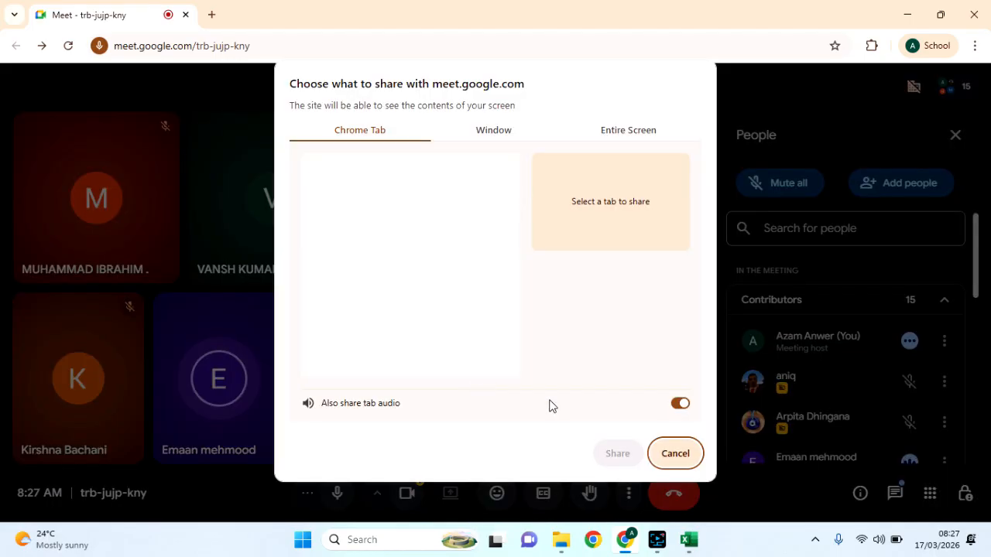
pyautogui.click(628, 132)
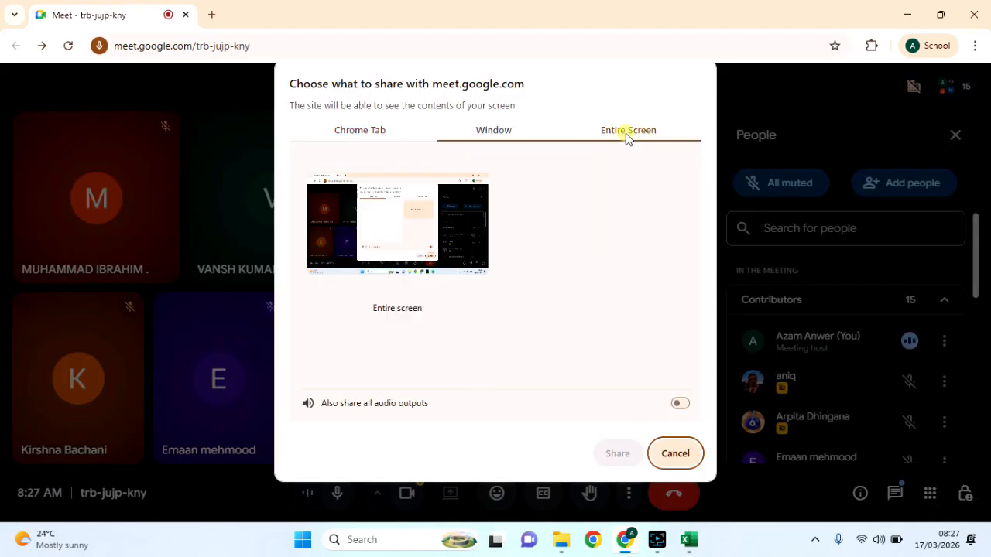
pyautogui.click(349, 212)
pyautogui.click(616, 452)
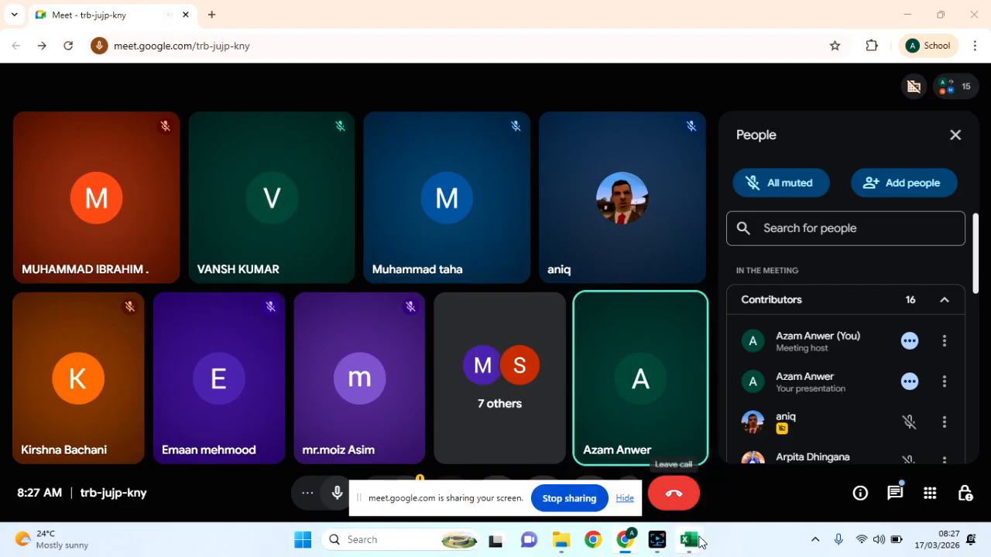
# Return to the Excel workbook, bring the dataset's first columns into view, and move the floating meeting window clear of the sheet.
pyautogui.moveTo(689, 539)
pyautogui.click(755, 490)
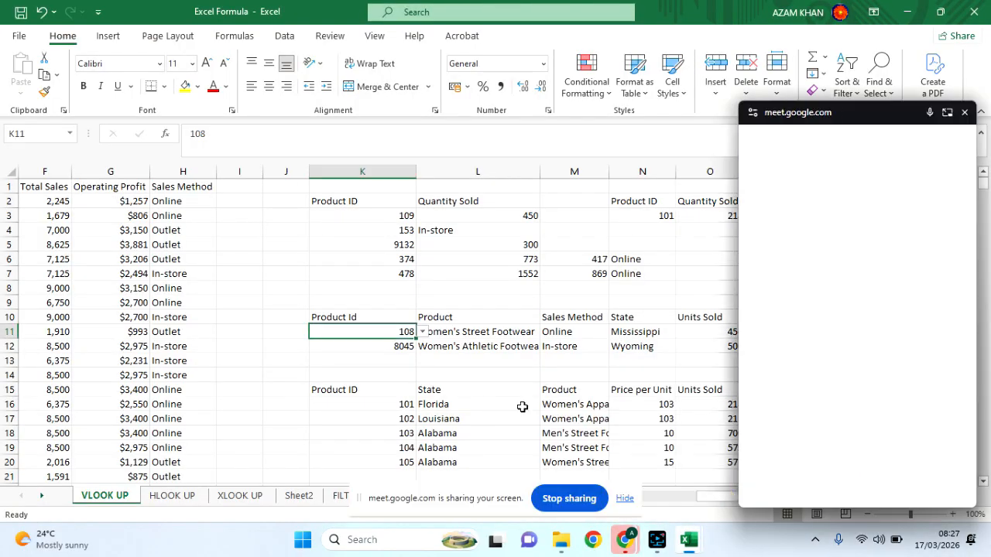
pyautogui.hscroll(-5, 522, 407)
pyautogui.moveTo(885, 111); pyautogui.dragTo(960, 537)
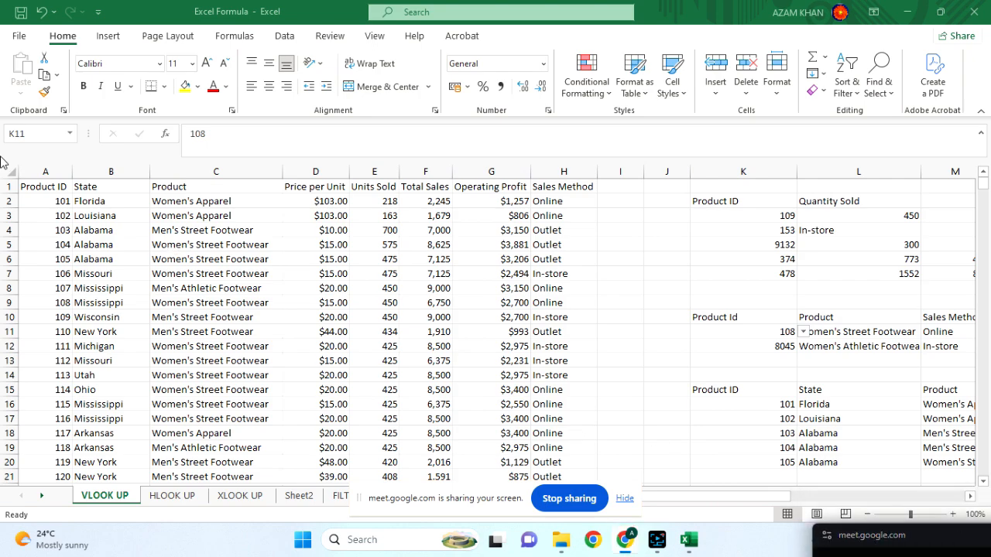
# Highlight columns A through H, the record in row 5, and the records from row 2 down, then select cell D12.
pyautogui.moveTo(45, 170); pyautogui.dragTo(594, 185)
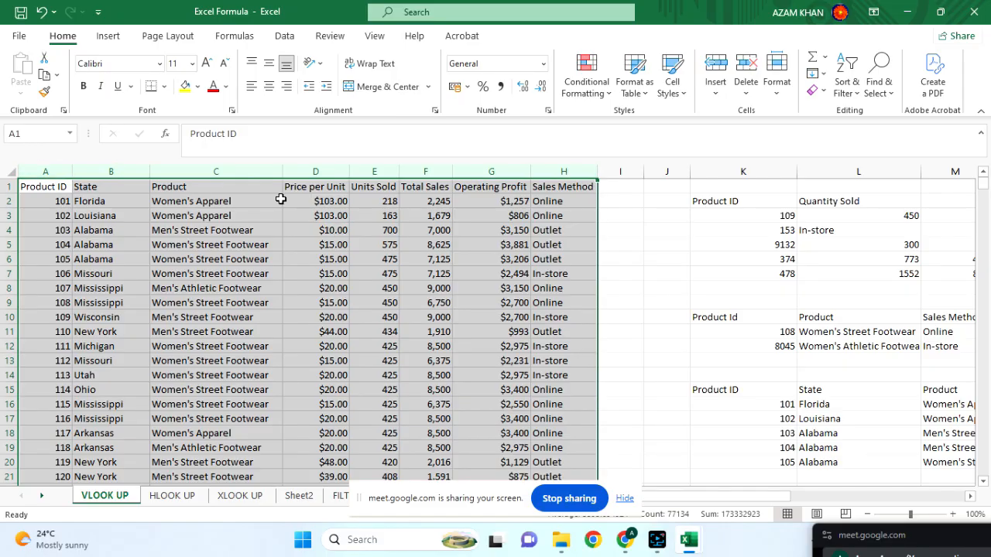
pyautogui.click(393, 271)
pyautogui.moveTo(25, 244); pyautogui.dragTo(480, 246)
pyautogui.moveTo(52, 202); pyautogui.dragTo(535, 486)
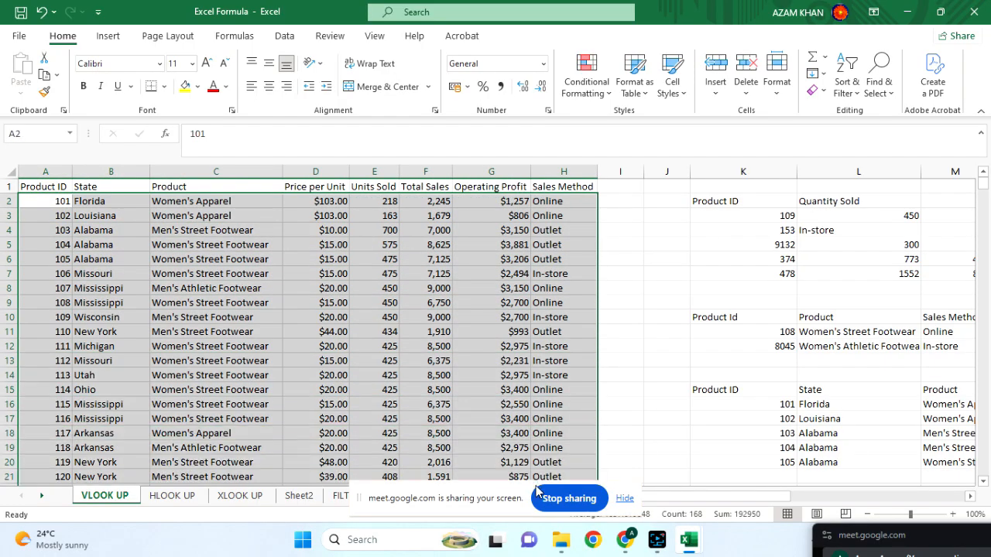
pyautogui.hscroll(4, 573, 349)
pyautogui.hscroll(-4, 574, 350)
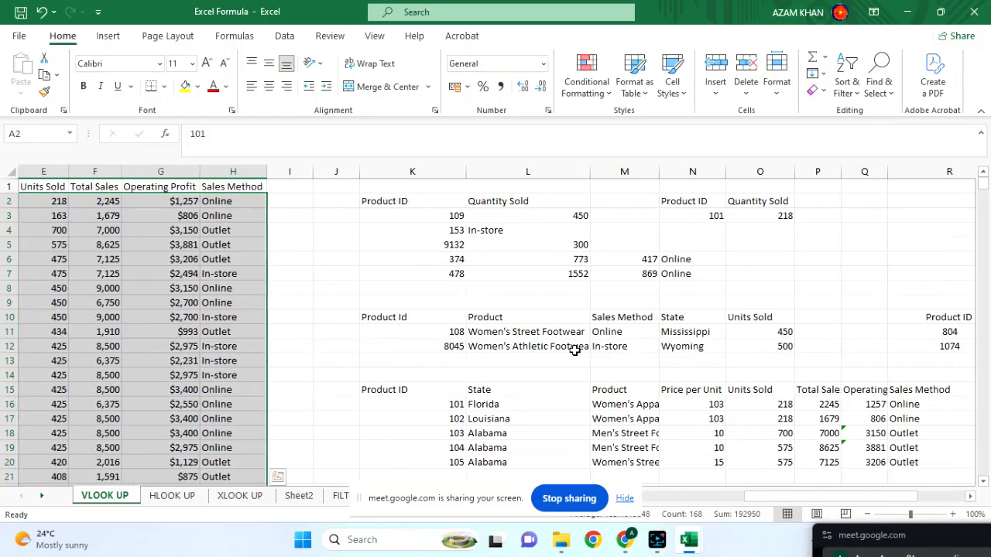
pyautogui.click(325, 346)
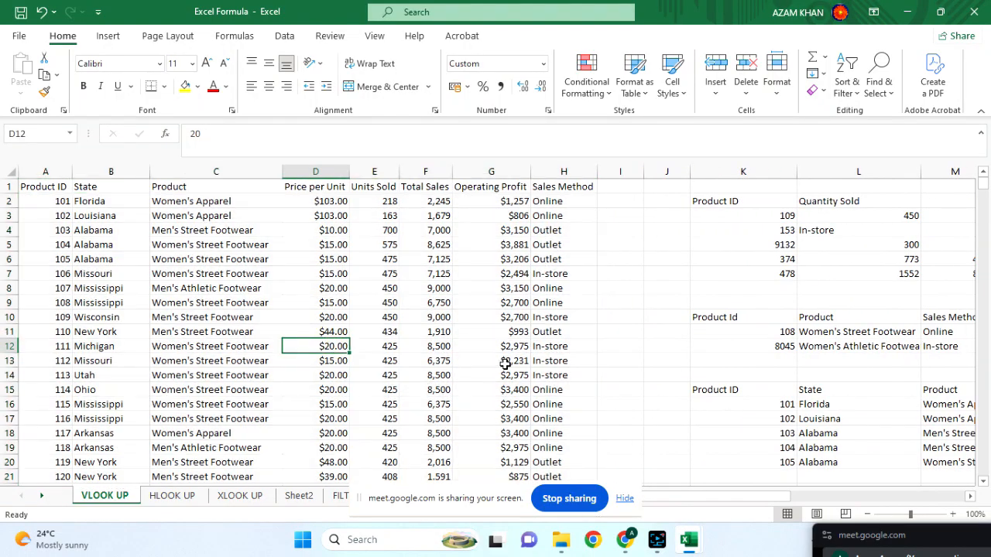
# Look over the lookup tables beside the dataset, then highlight the dataset's Product ID column.
pyautogui.hscroll(3, 637, 321)
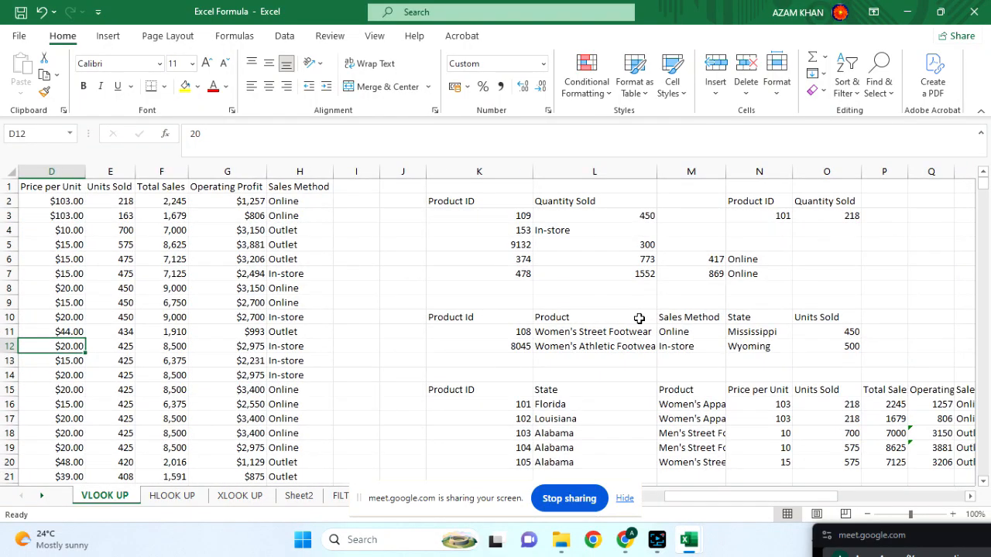
pyautogui.scroll(-1, 639, 319)
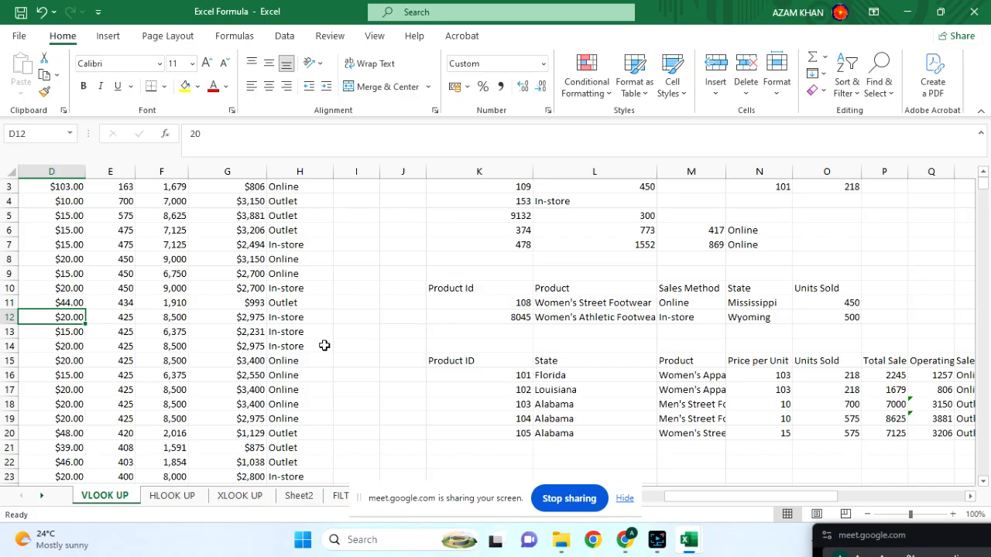
pyautogui.hscroll(-5, 325, 344)
pyautogui.scroll(1, 325, 346)
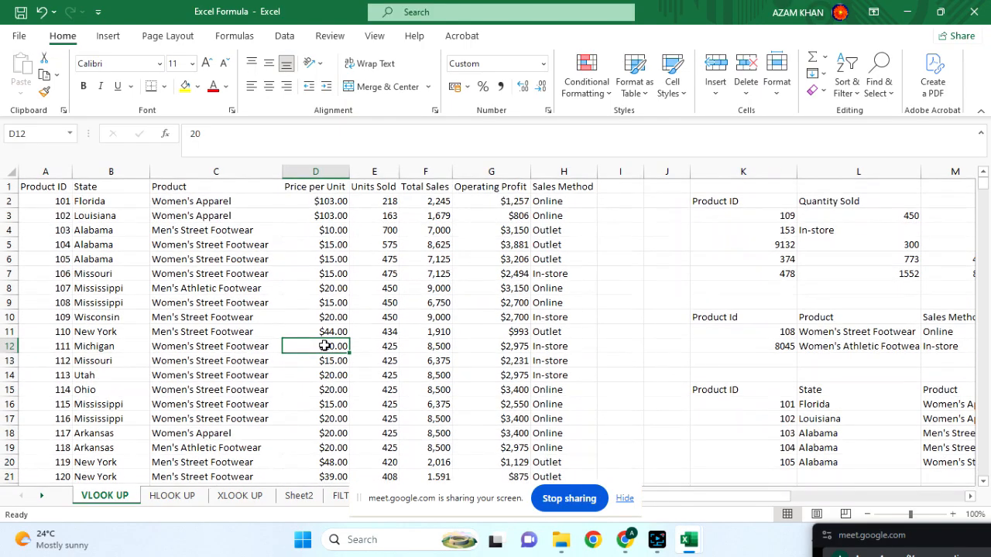
pyautogui.click(47, 165)
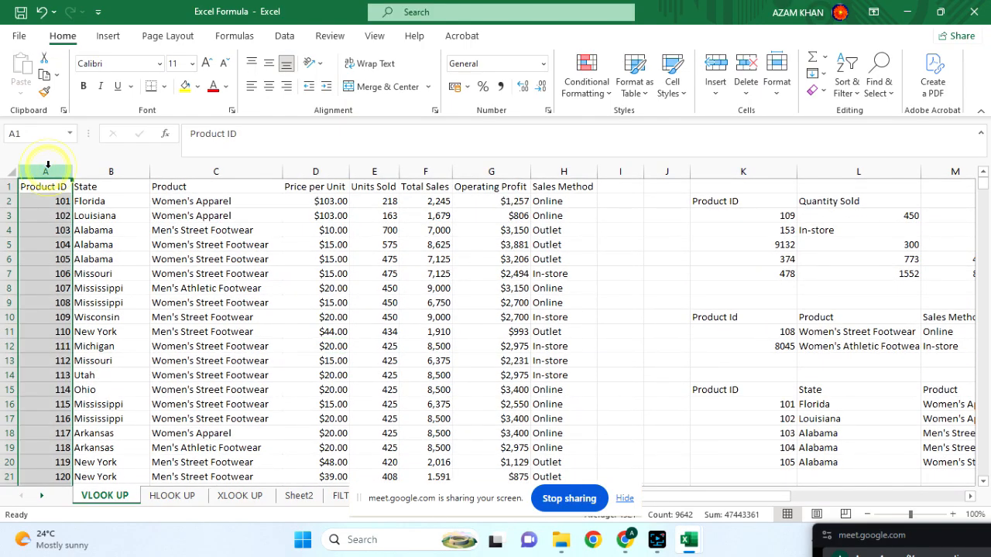
# Highlight the lookup row K12:O12 and look over the tables beside it.
pyautogui.hscroll(3, 612, 380)
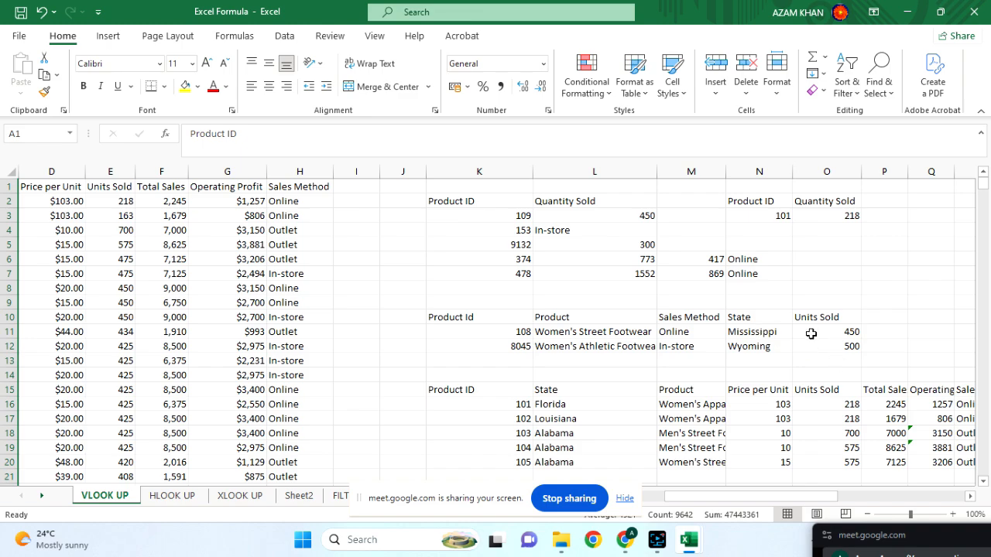
pyautogui.moveTo(493, 342); pyautogui.dragTo(847, 346)
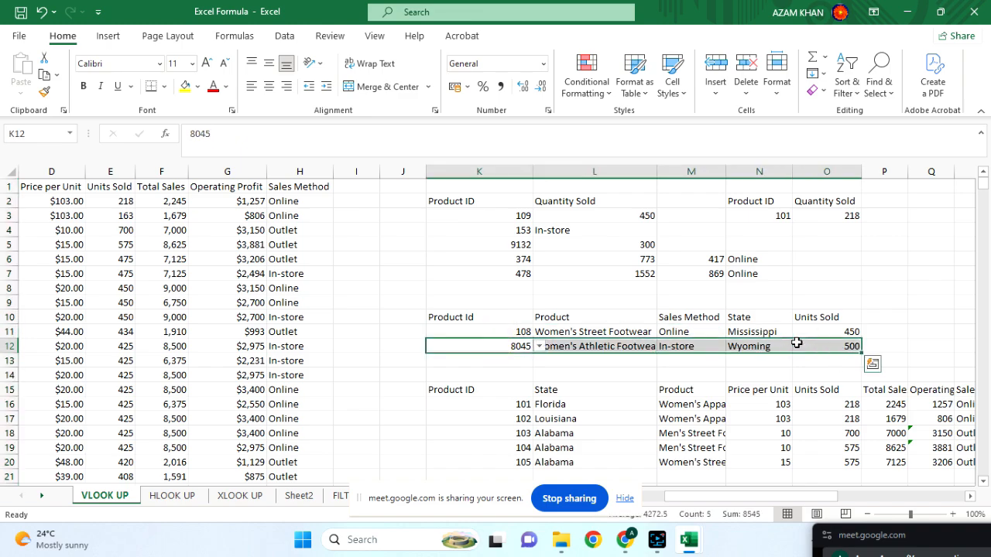
pyautogui.hscroll(3, 796, 343)
pyautogui.hscroll(1, 797, 343)
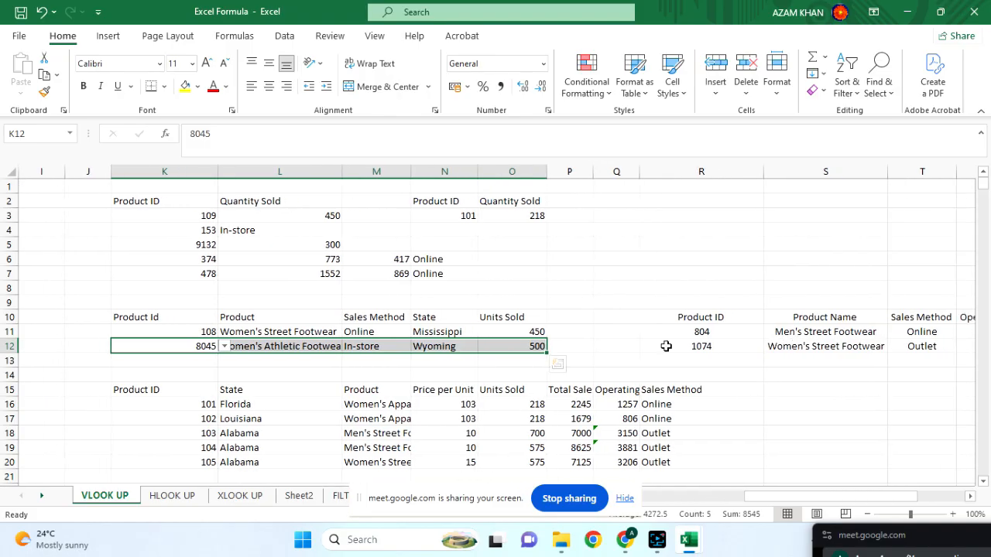
# Enter the header Product ID in cell Q3 to start a new lookup table.
pyautogui.doubleClick(668, 230)
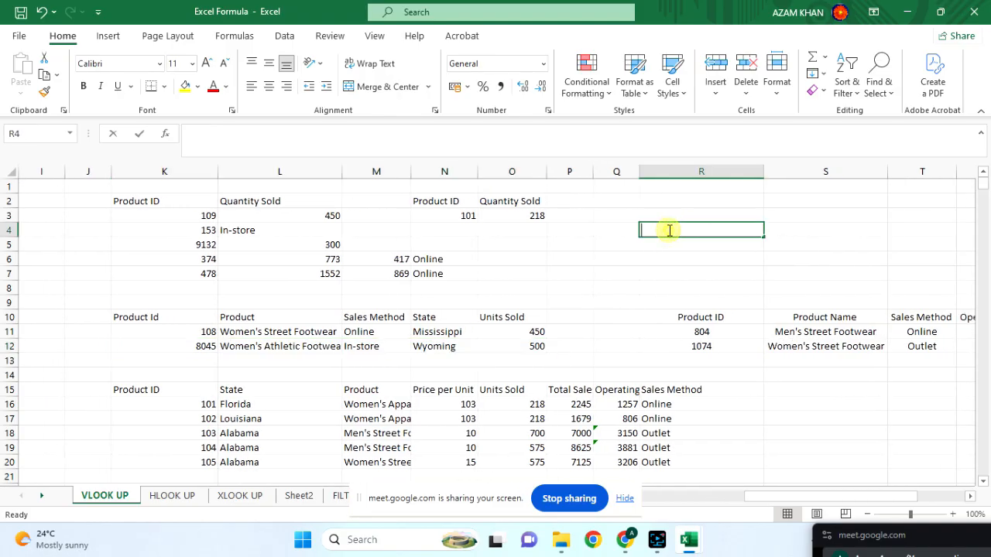
pyautogui.doubleClick(609, 213)
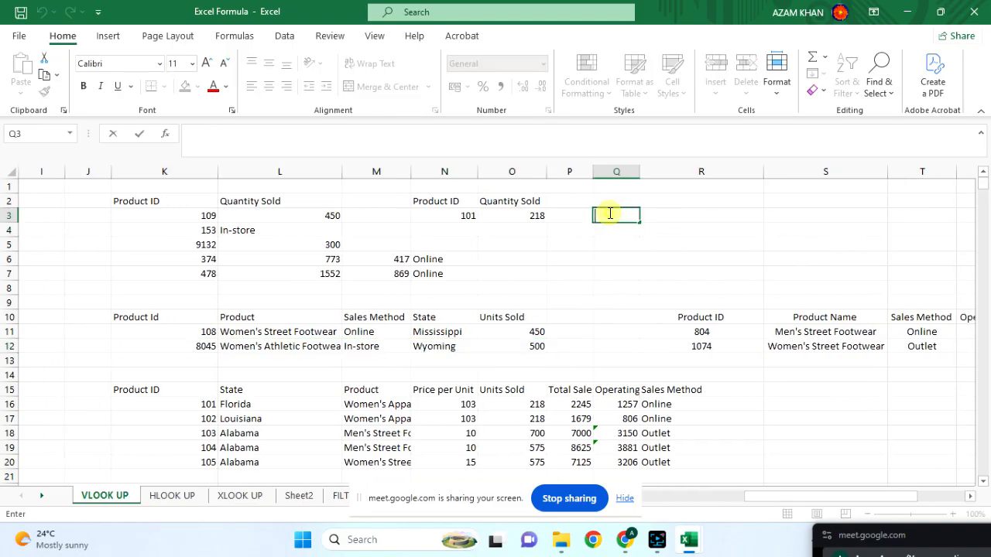
pyautogui.write('Product')
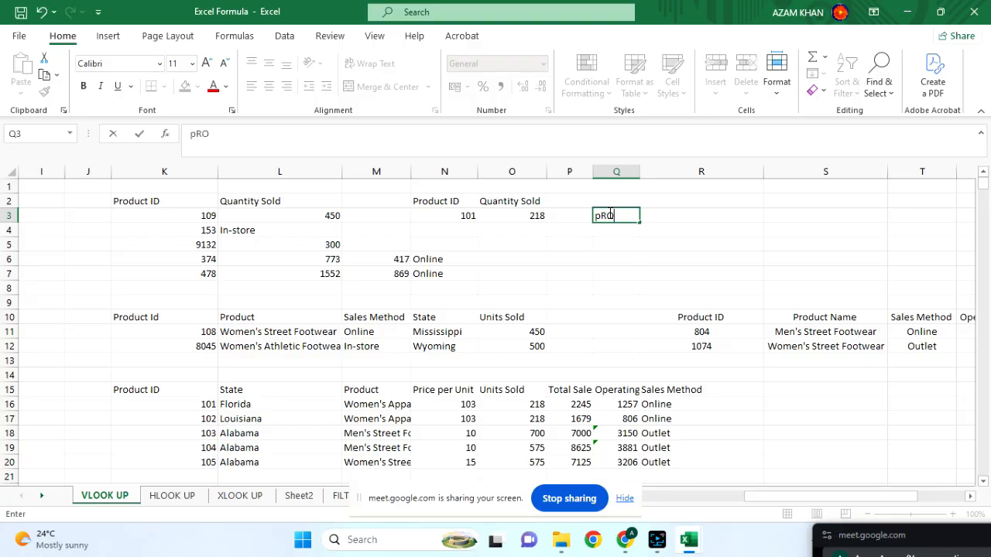
pyautogui.write(' ID')
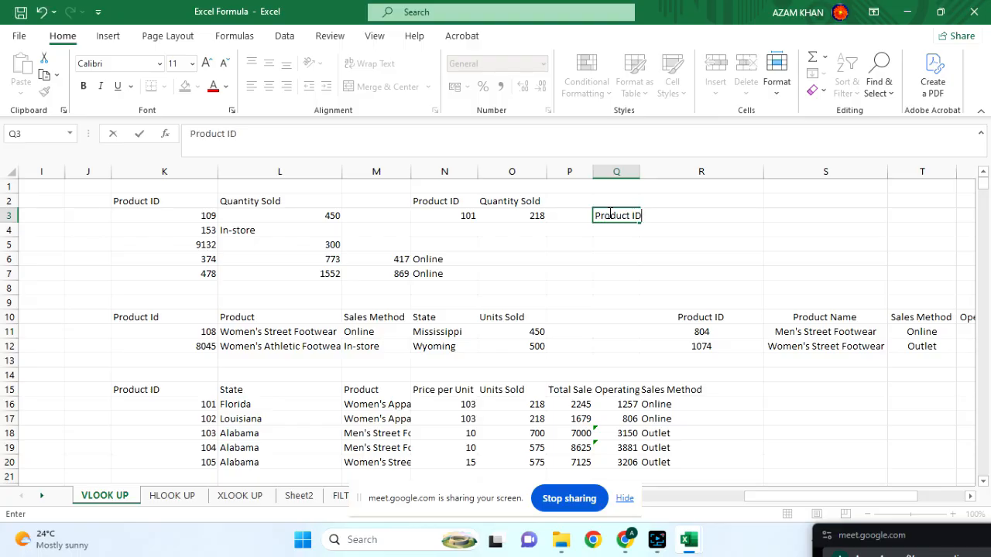
pyautogui.click(629, 272)
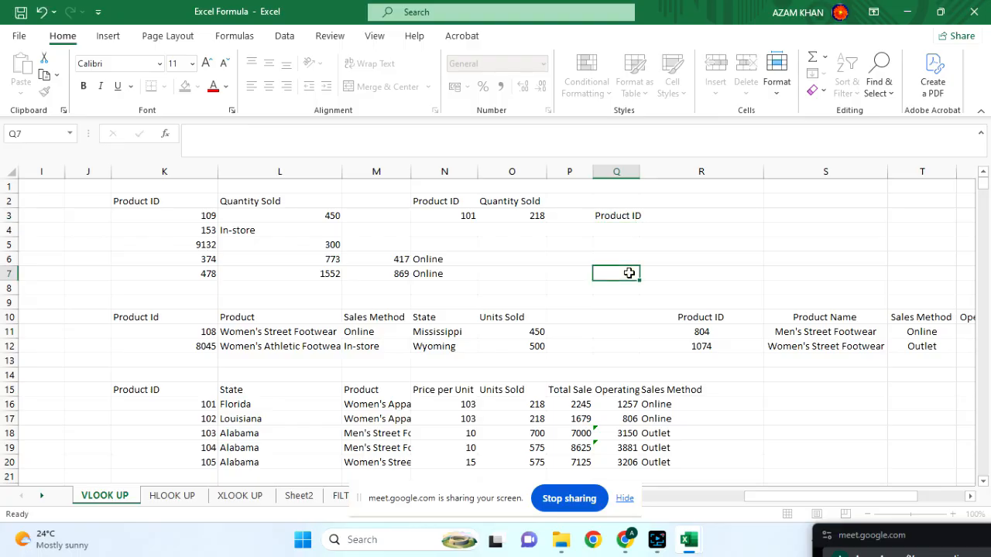
# Open cell Q4 for entry and browse down the dataset's records for a Product ID.
pyautogui.doubleClick(606, 229)
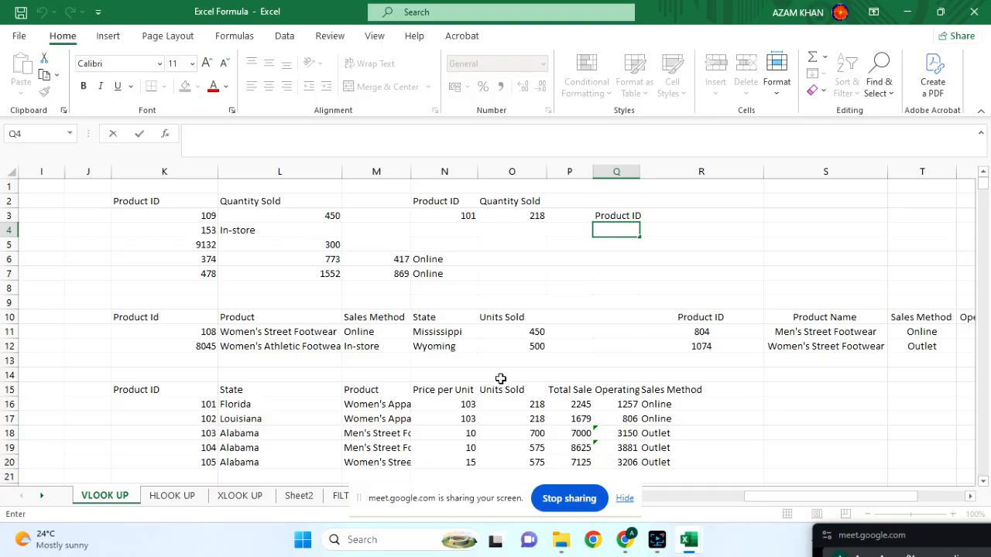
pyautogui.hscroll(-5, 501, 379)
pyautogui.scroll(-20, 501, 378)
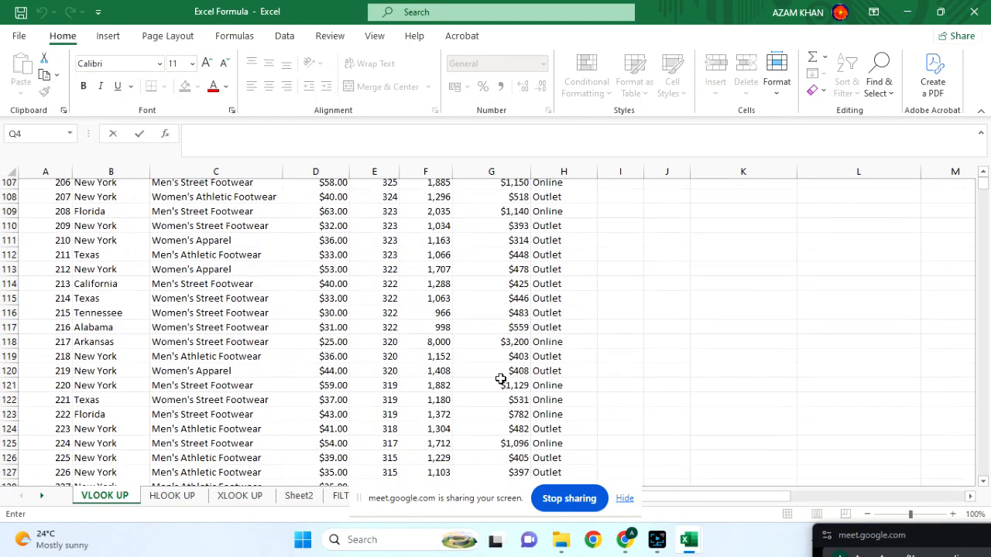
pyautogui.scroll(-20, 501, 379)
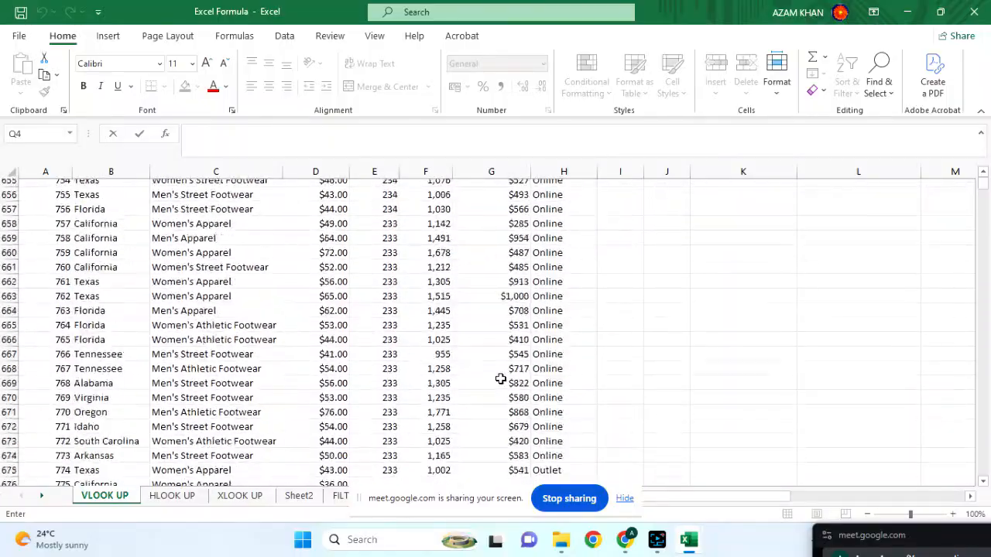
pyautogui.scroll(-20, 501, 379)
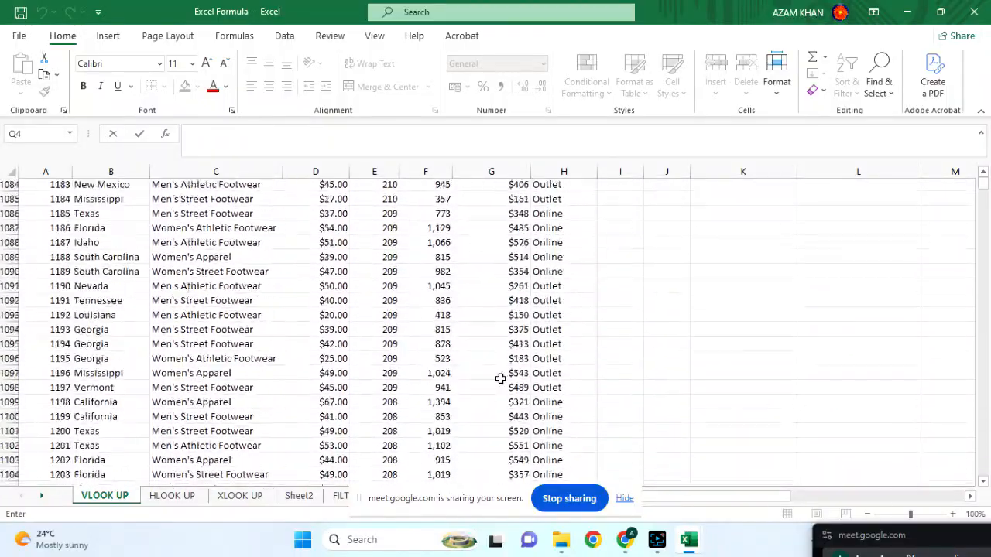
pyautogui.scroll(-20, 501, 378)
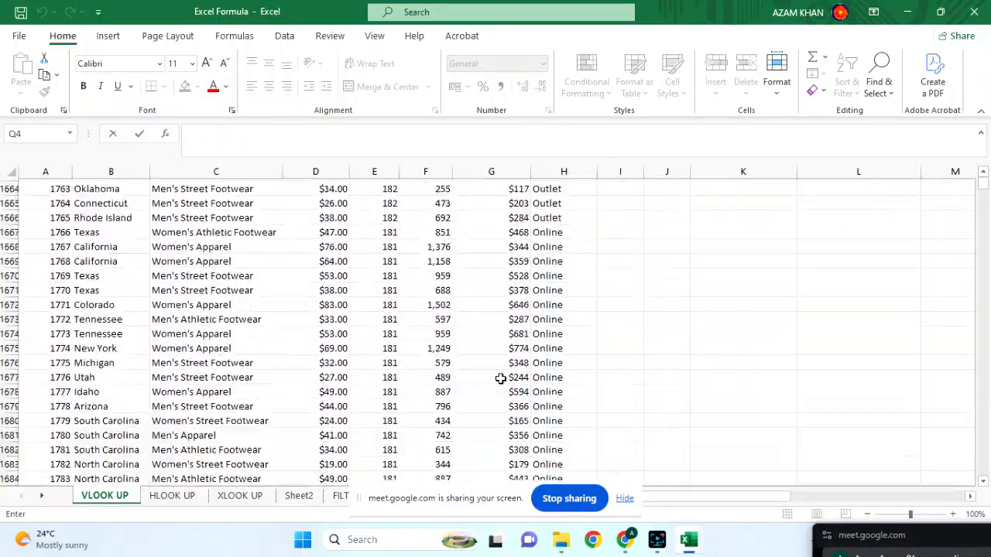
pyautogui.scroll(20, 501, 378)
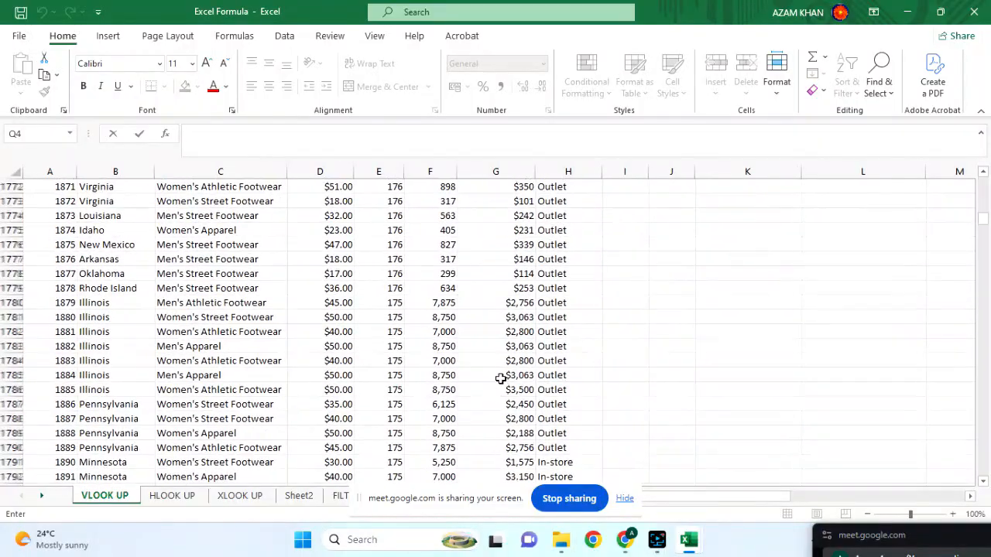
# Search the sheet for 9107, close the search, and look through the records above the match.
pyautogui.hotkey('ctrl', 'f')
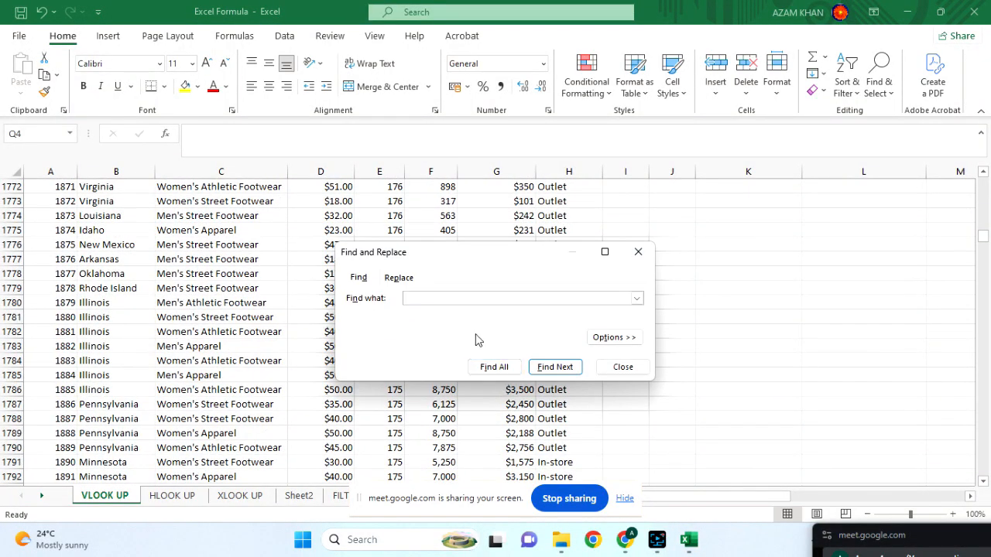
pyautogui.write('9107')
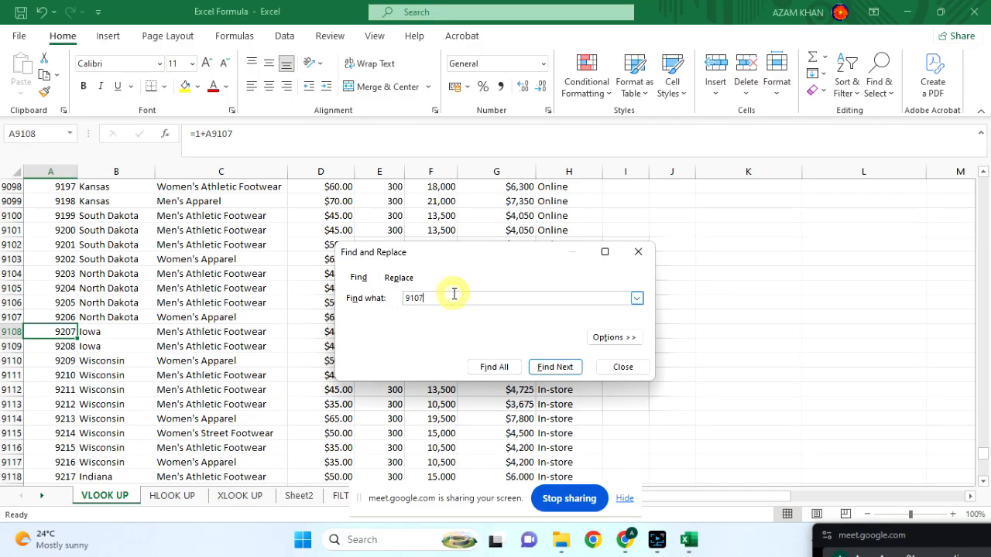
pyautogui.press('Return')
pyautogui.press('Return')
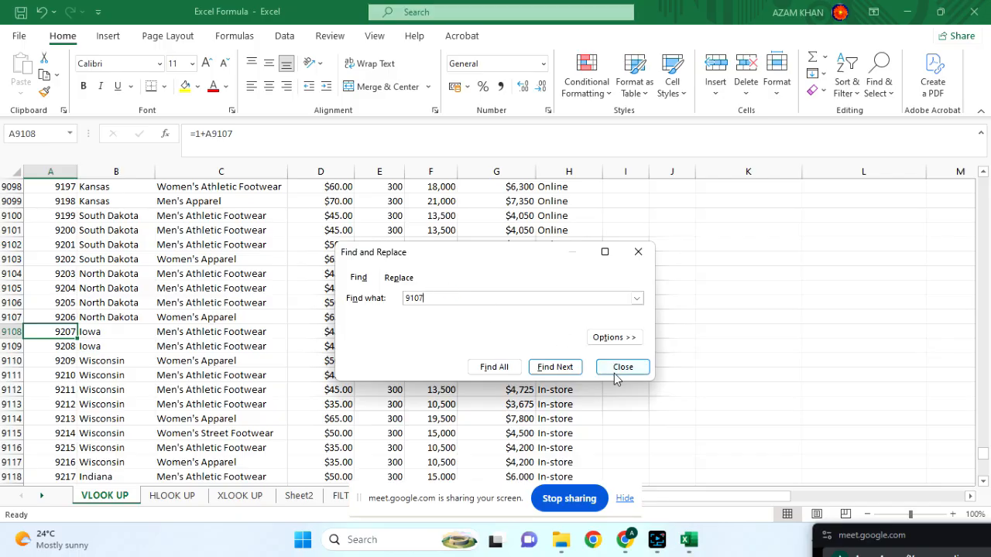
pyautogui.click(617, 368)
pyautogui.scroll(16, 206, 325)
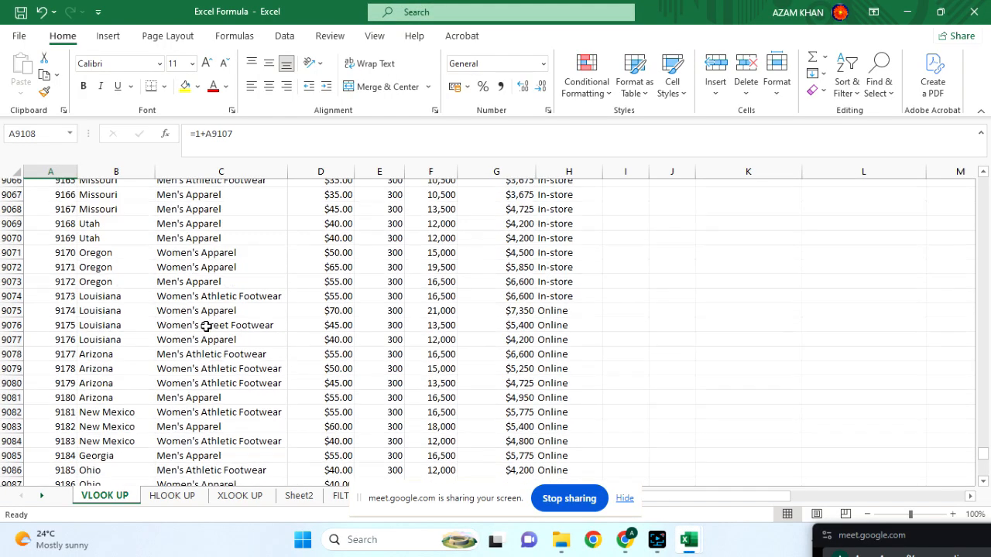
# Locate Product ID 9107 in the dataset, return to the new lookup table, and enter 9071 in cell Q4.
pyautogui.scroll(16, 206, 326)
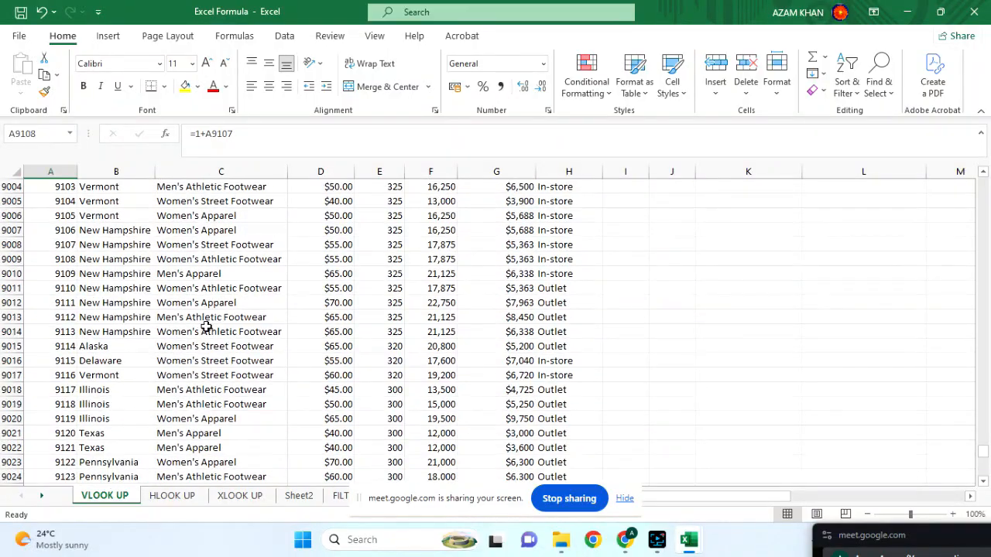
pyautogui.click(60, 258)
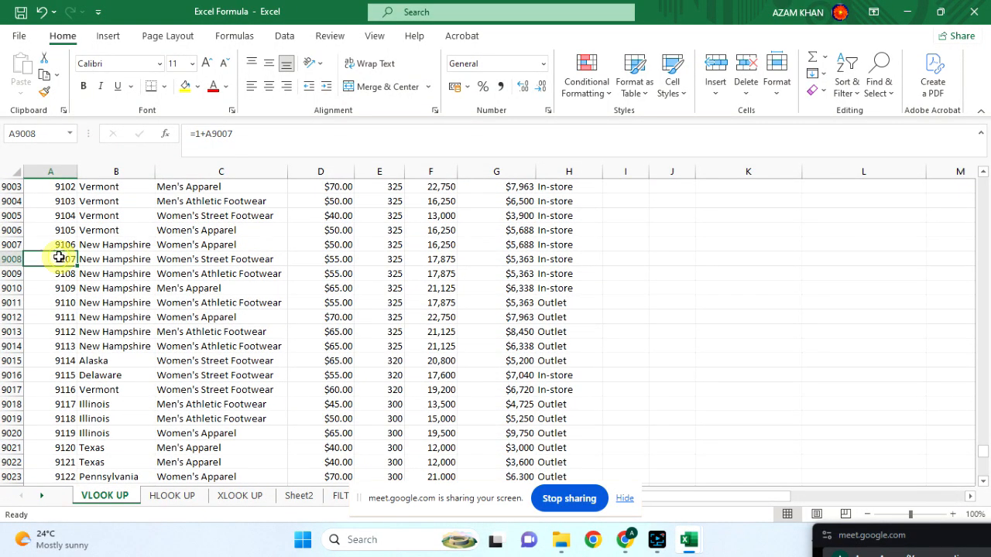
pyautogui.scroll(5, 619, 310)
pyautogui.moveTo(987, 434); pyautogui.dragTo(987, 152)
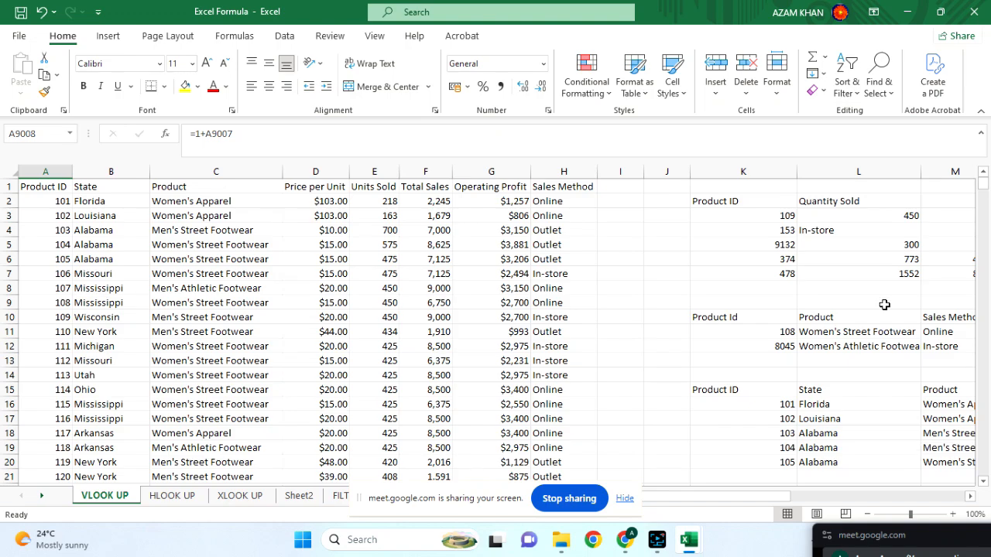
pyautogui.hscroll(3, 884, 305)
pyautogui.hscroll(5, 884, 305)
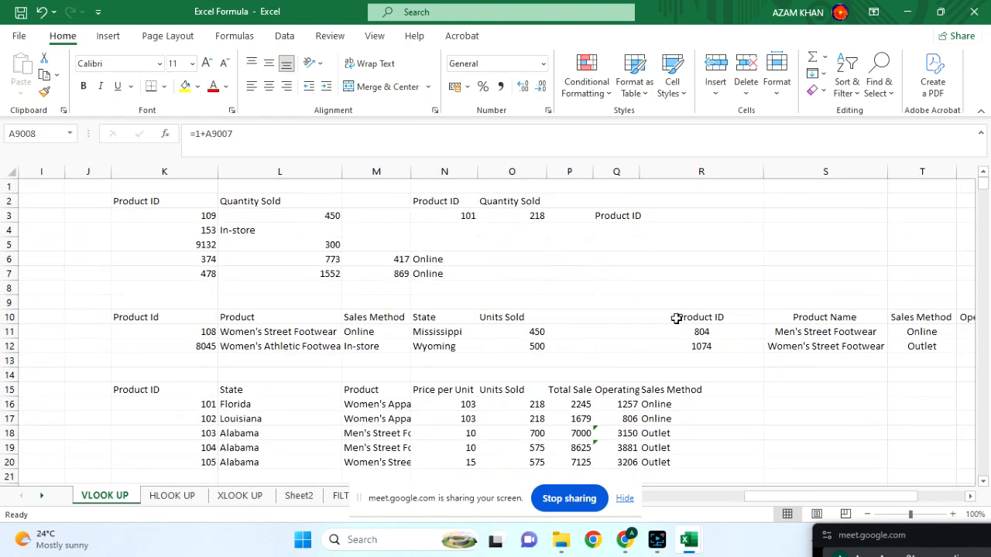
pyautogui.doubleClick(622, 230)
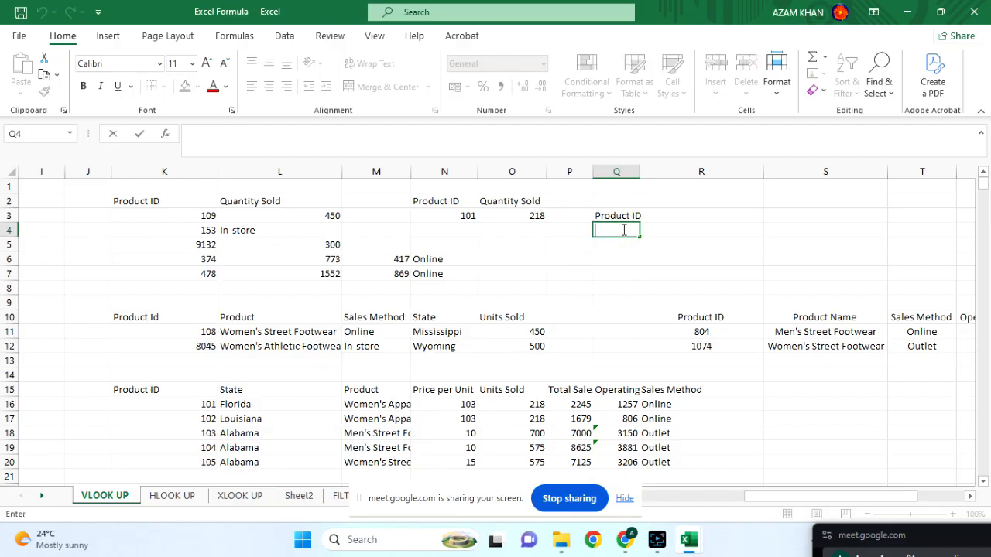
pyautogui.write('9071')
pyautogui.press('Tab')
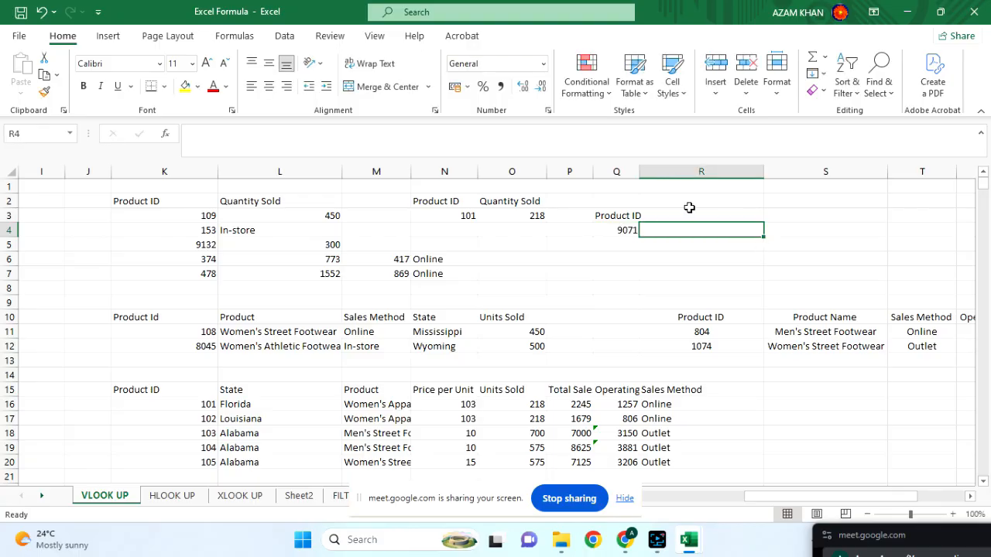
# Add the header Product in cell R3 and autofit the width of column Q.
pyautogui.doubleClick(679, 215)
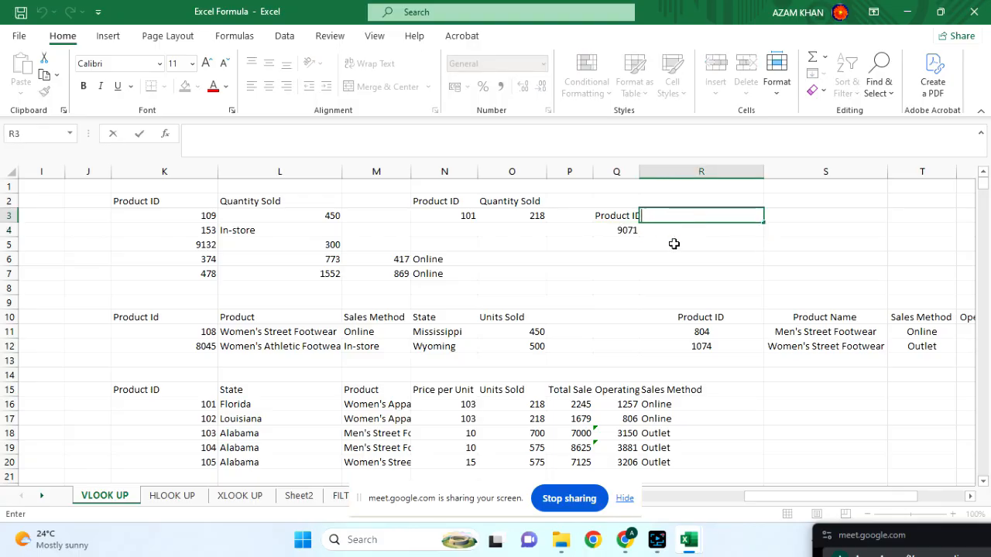
pyautogui.write('Product')
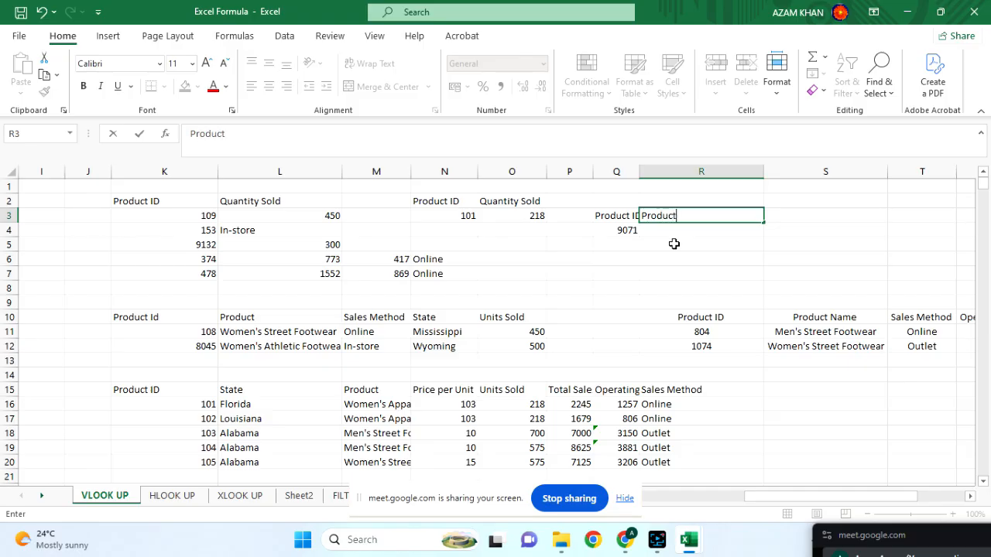
pyautogui.press('Return')
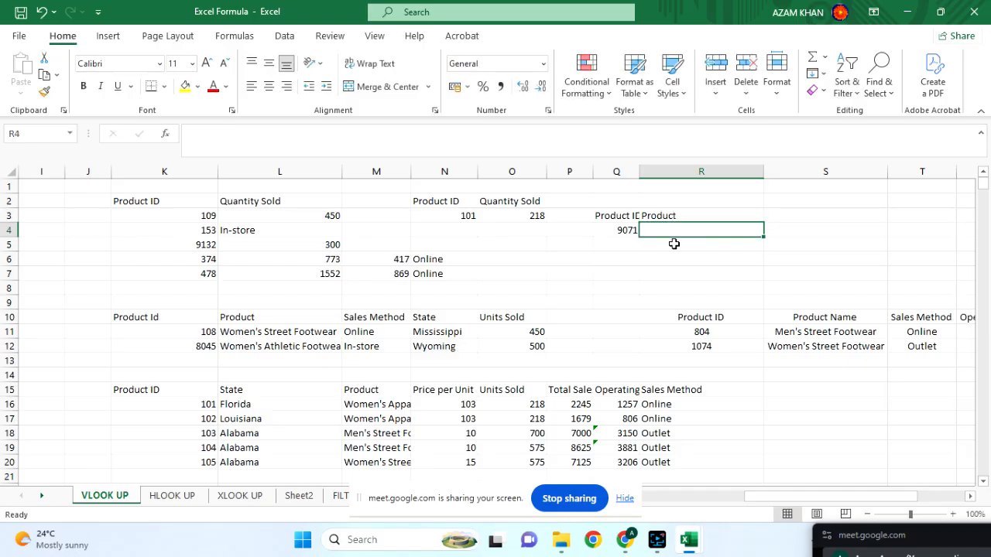
pyautogui.doubleClick(640, 172)
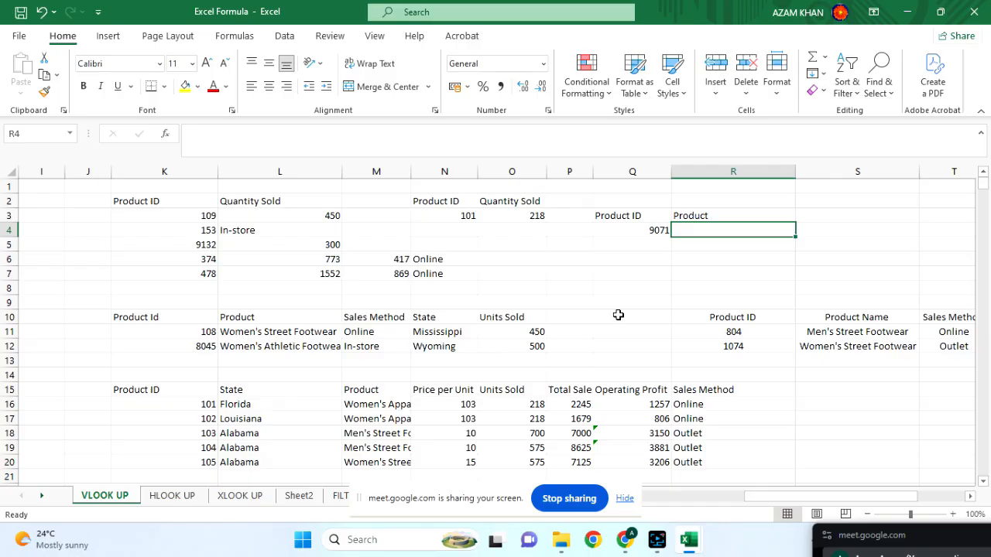
# Start a VLOOKUP formula in cell R4 with Q4 as the lookup value.
pyautogui.hscroll(-5, 619, 315)
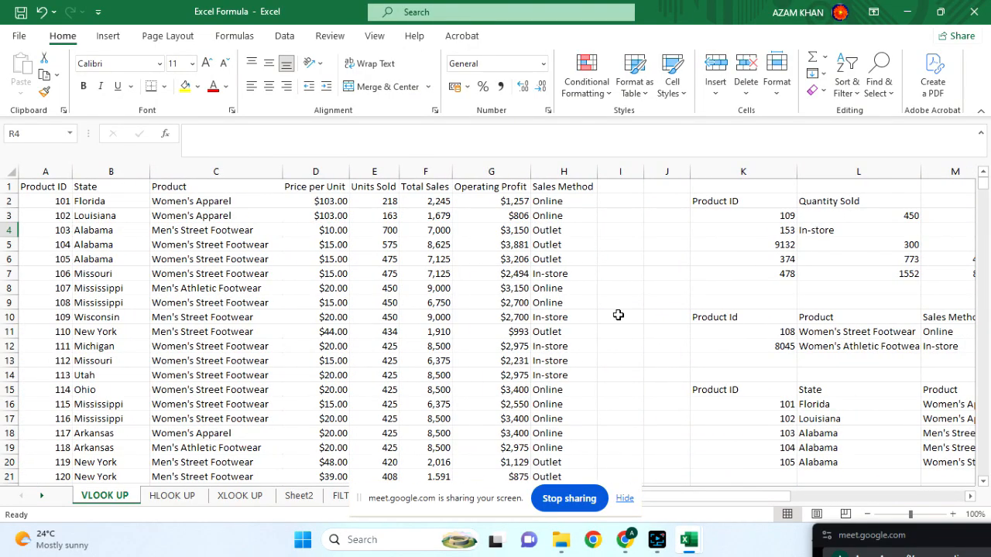
pyautogui.hscroll(6, 618, 315)
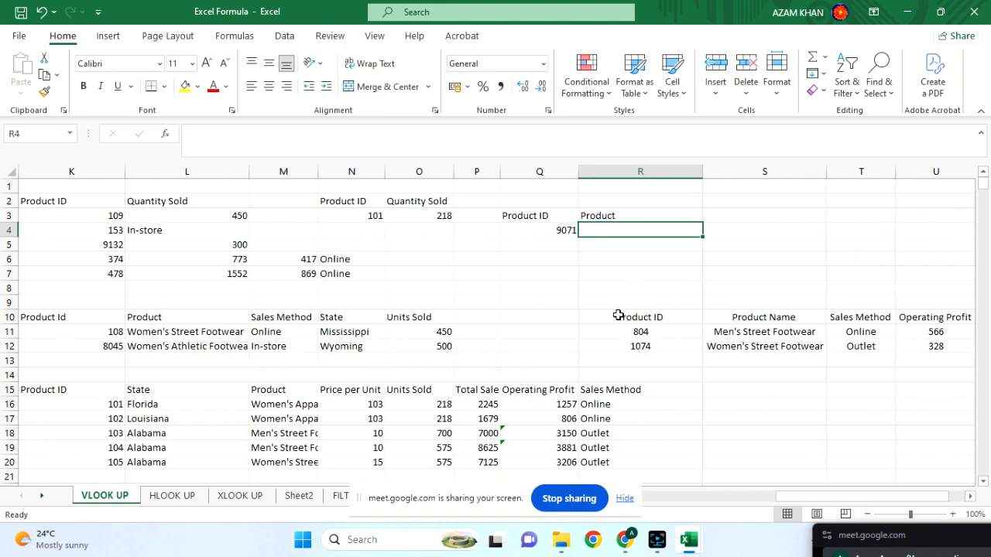
pyautogui.hscroll(-6, 600, 291)
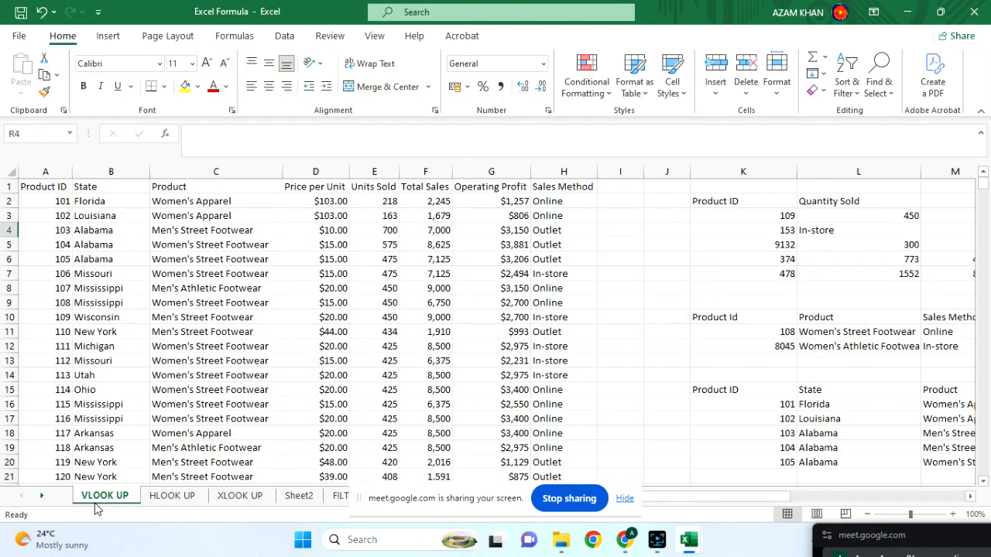
pyautogui.hscroll(5, 449, 393)
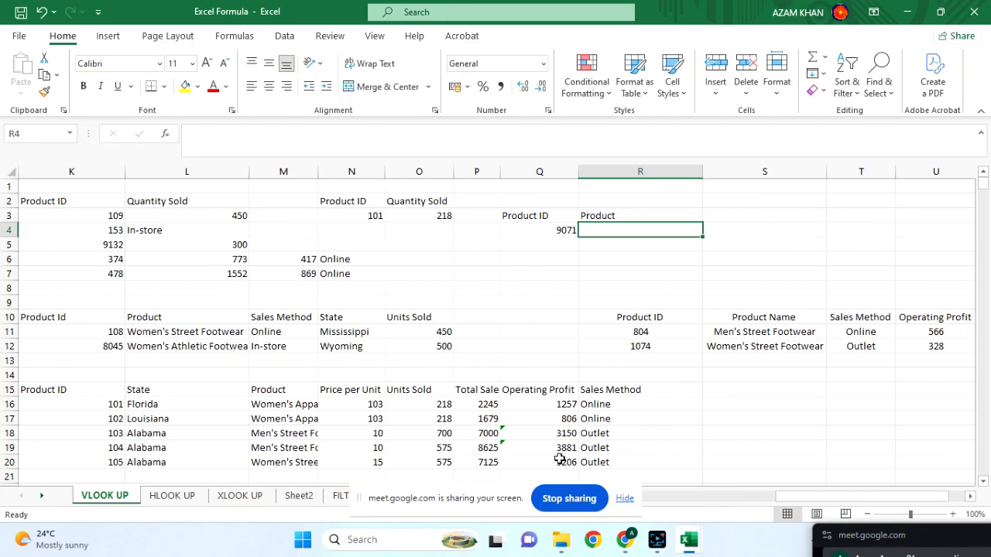
pyautogui.doubleClick(616, 230)
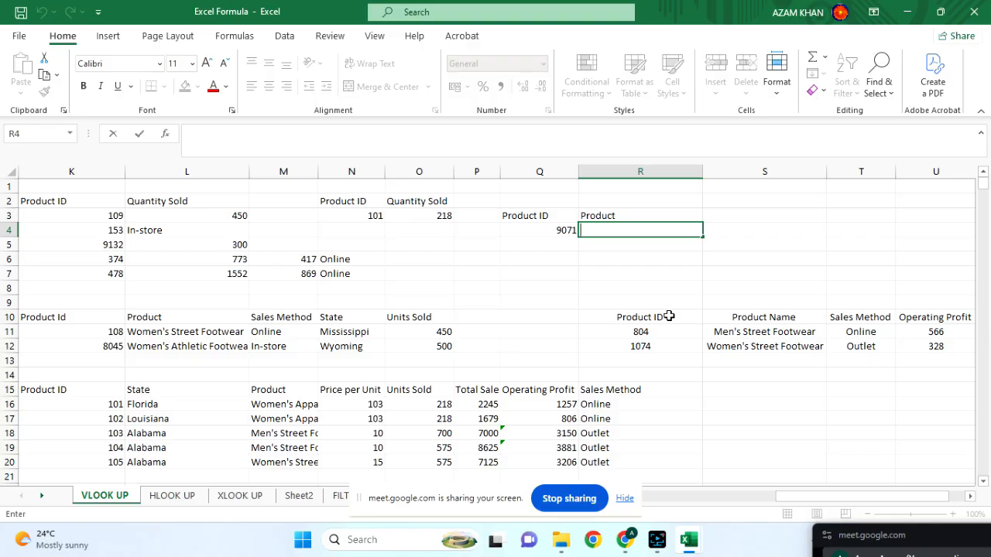
pyautogui.write('=')
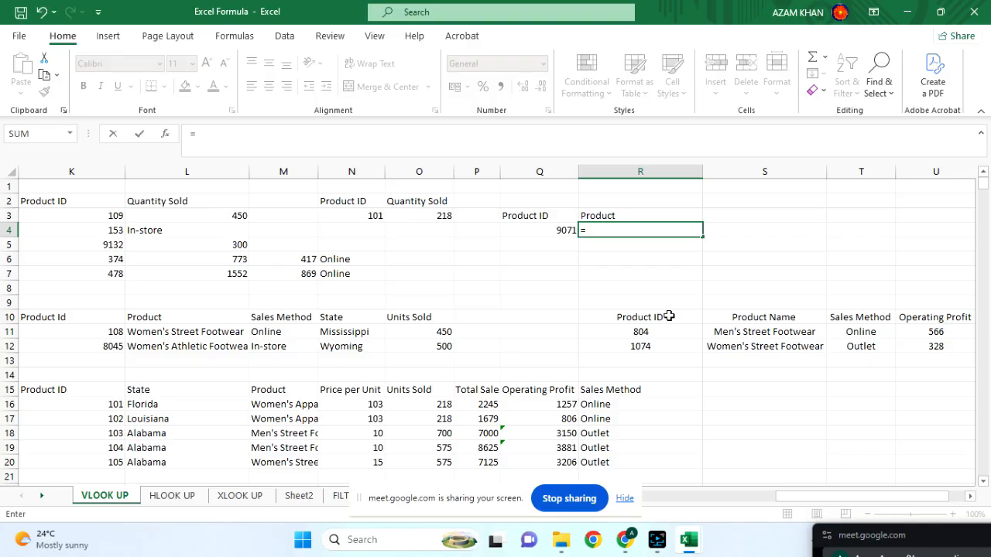
pyautogui.write('VL')
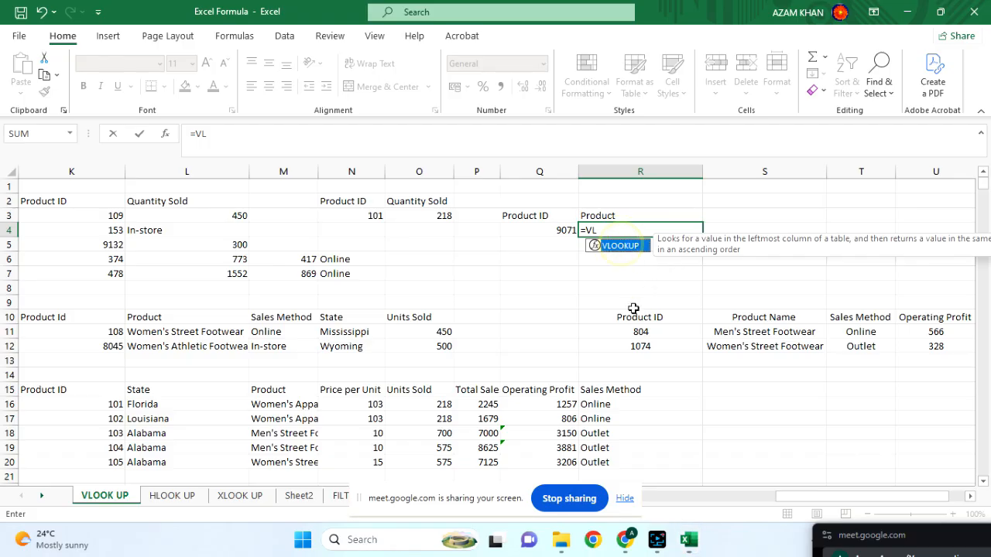
pyautogui.doubleClick(619, 247)
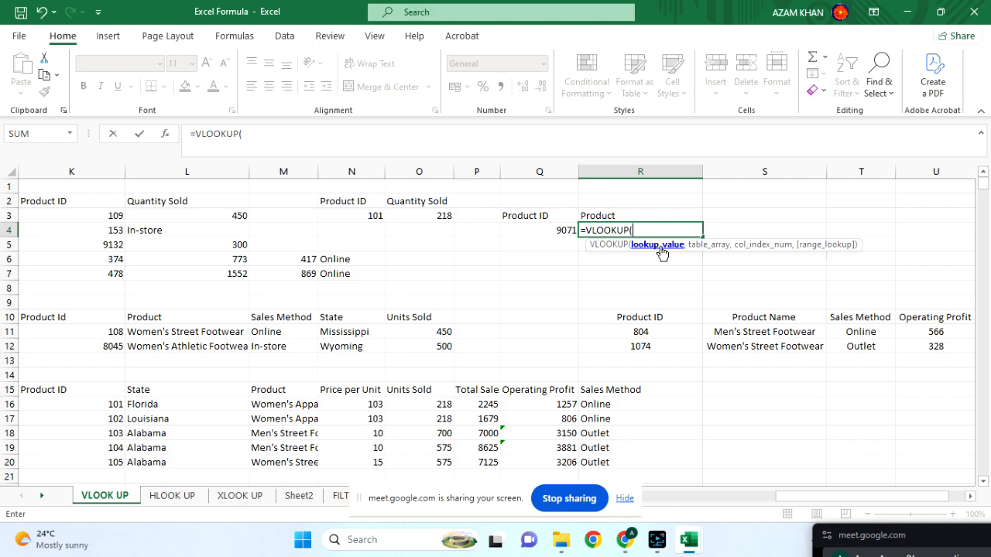
pyautogui.click(538, 229)
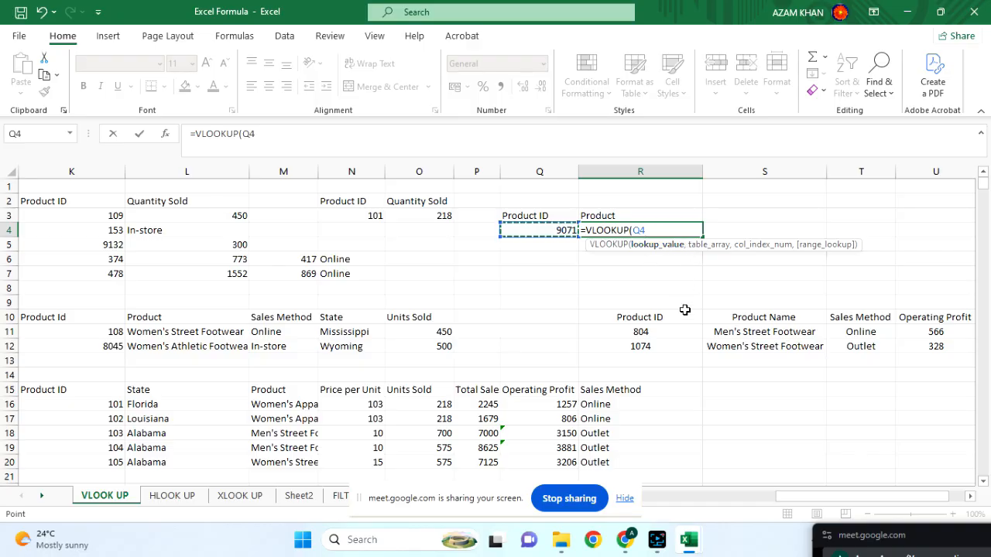
pyautogui.write(',')
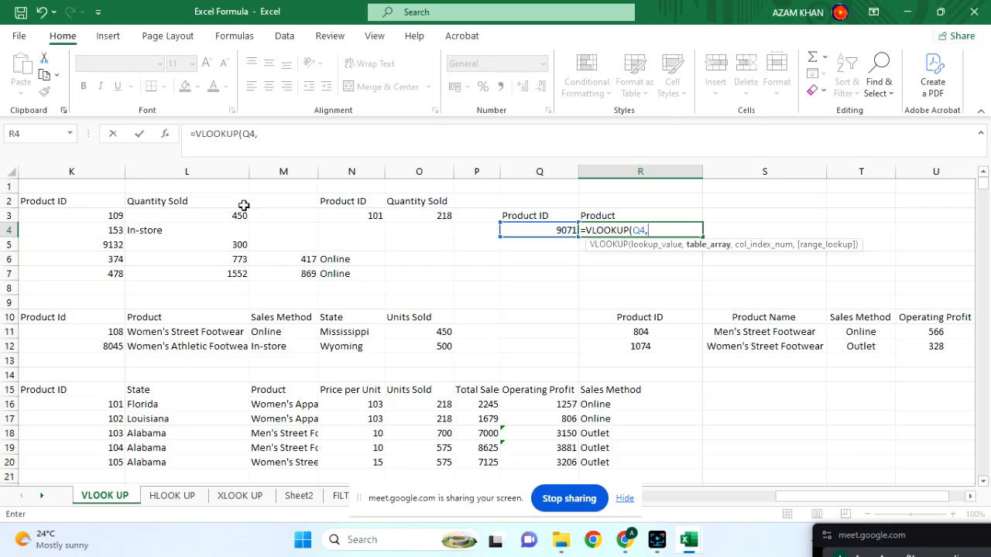
# Supply the whole dataset A1:H9642, headers included, as the formula's table array.
pyautogui.hscroll(-5, 248, 246)
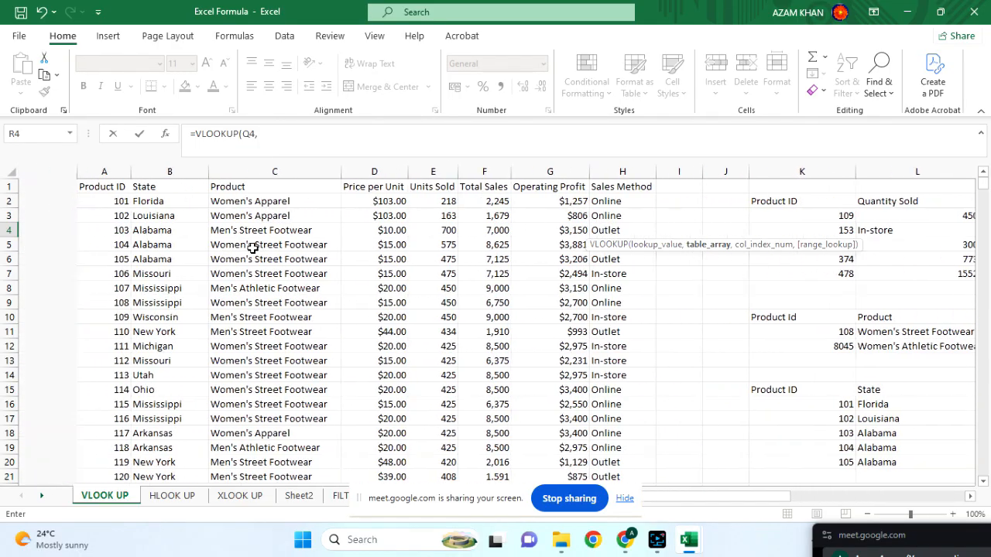
pyautogui.click(41, 188)
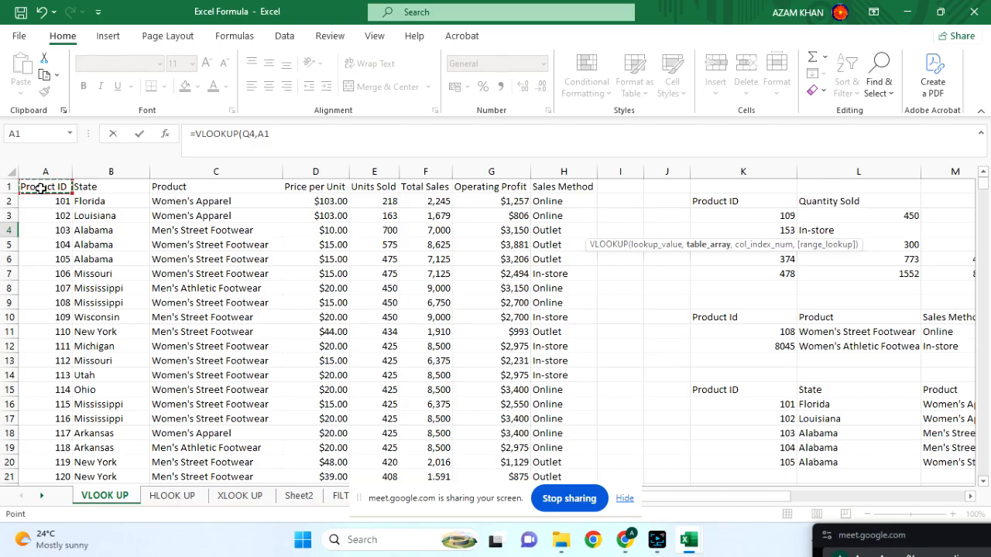
pyautogui.hotkey('ctrl', 'shift', 'Right')
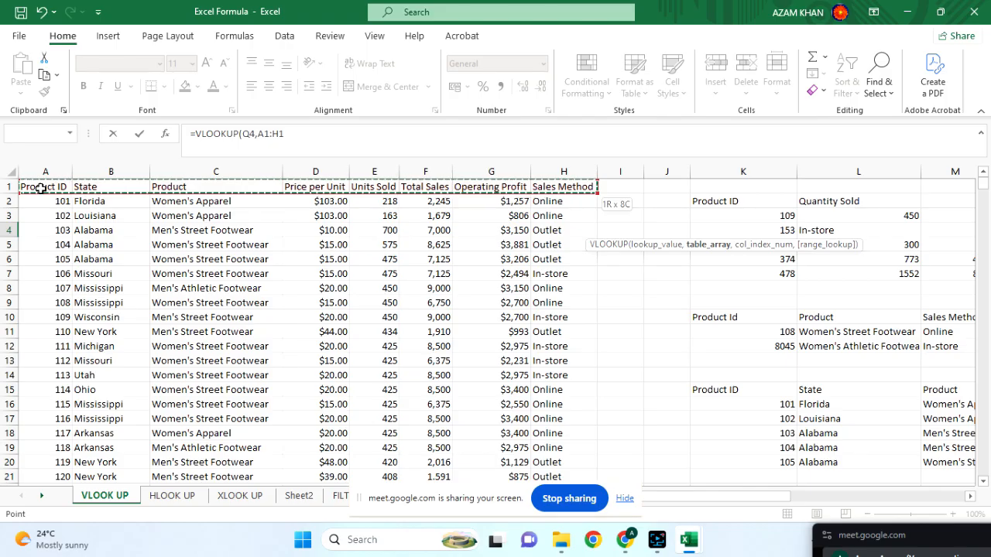
pyautogui.hotkey('ctrl', 'shift', 'Down')
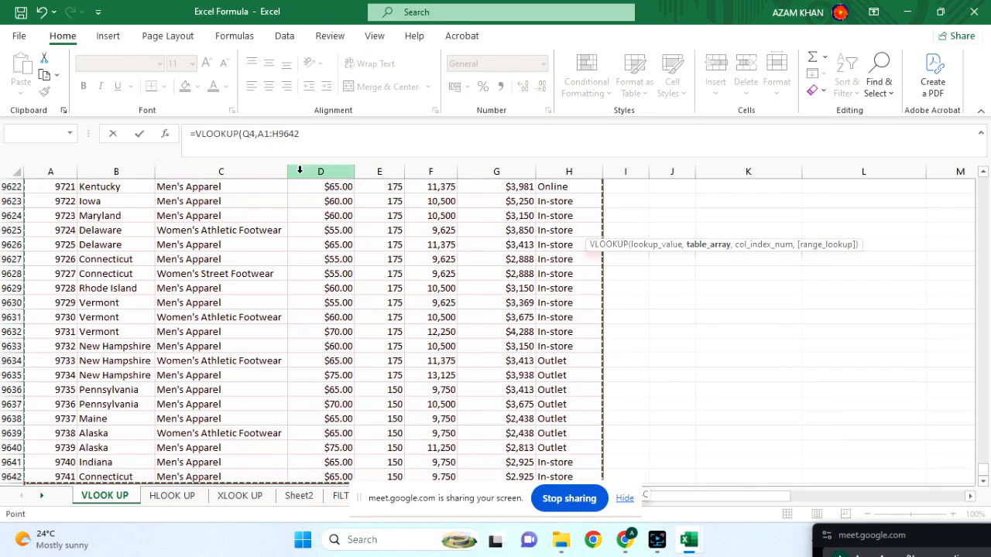
pyautogui.moveTo(985, 470); pyautogui.dragTo(984, 155)
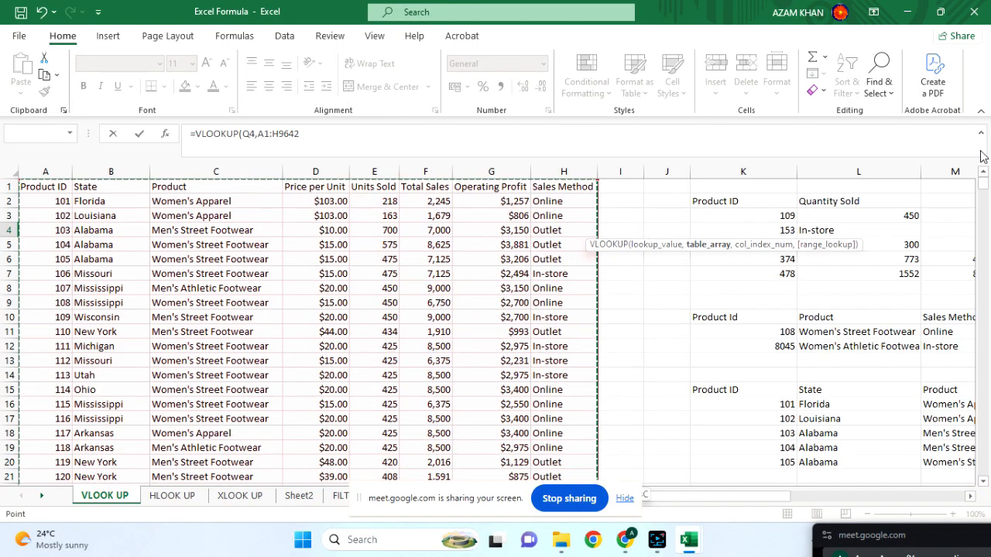
pyautogui.hscroll(3, 899, 309)
pyautogui.hscroll(4, 899, 309)
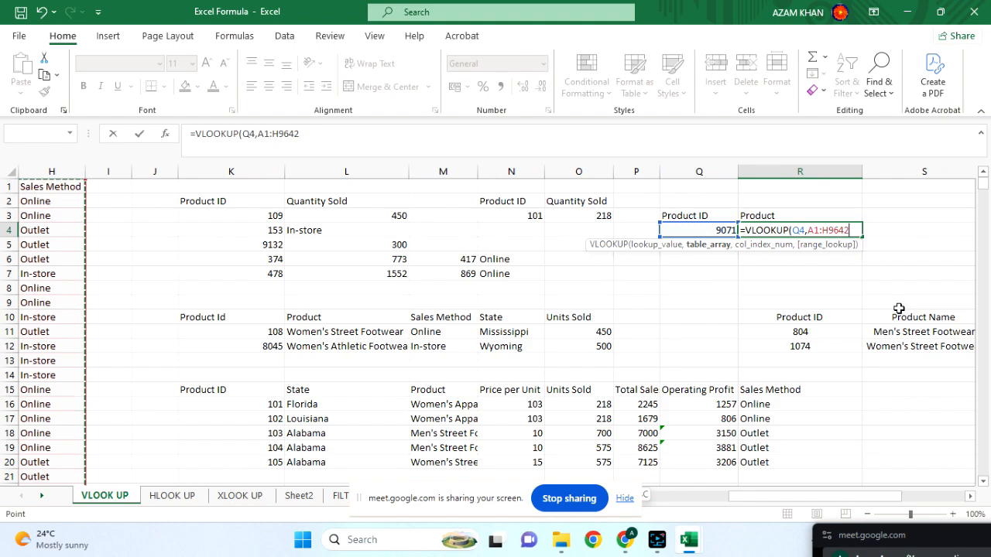
pyautogui.hscroll(-5, 686, 306)
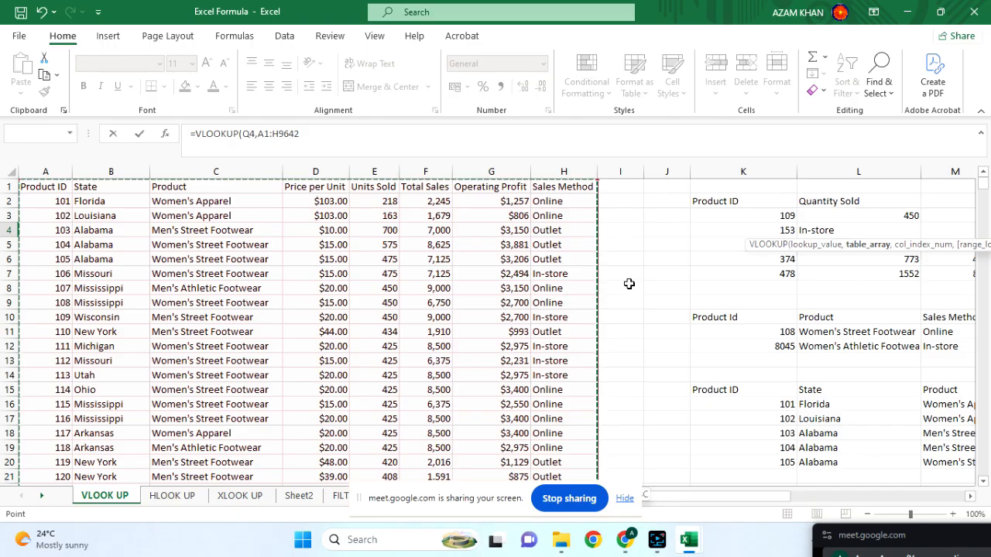
pyautogui.hscroll(10, 629, 284)
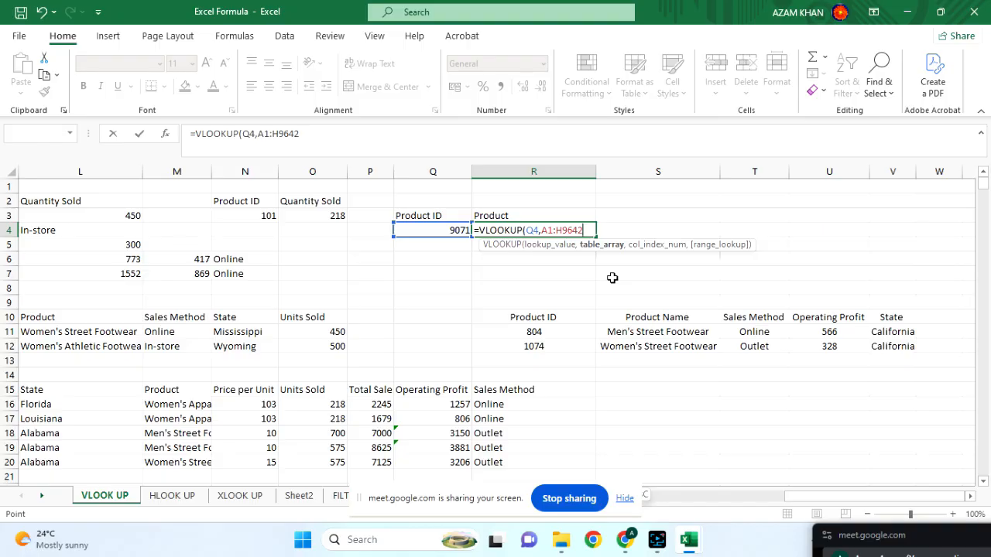
pyautogui.write(',')
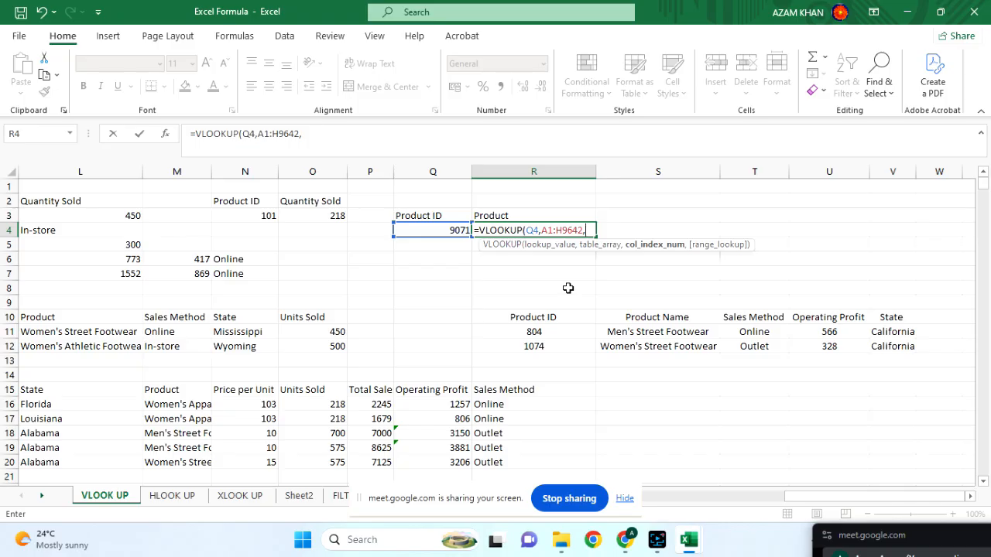
# Set the column index to 3 for the Product column and complete the formula =VLOOKUP(Q4,A1:H9642,3).
pyautogui.hscroll(-5, 513, 260)
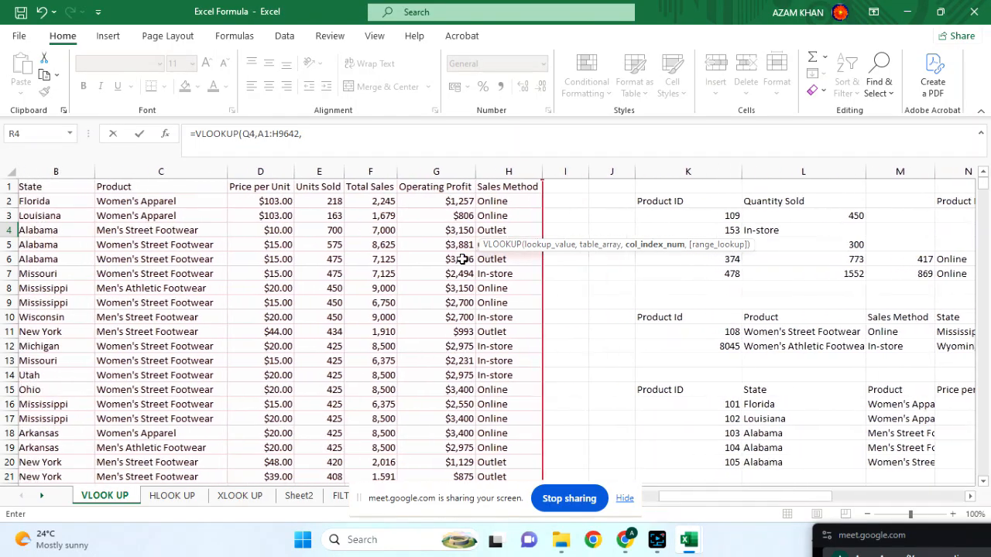
pyautogui.hscroll(-2, 462, 259)
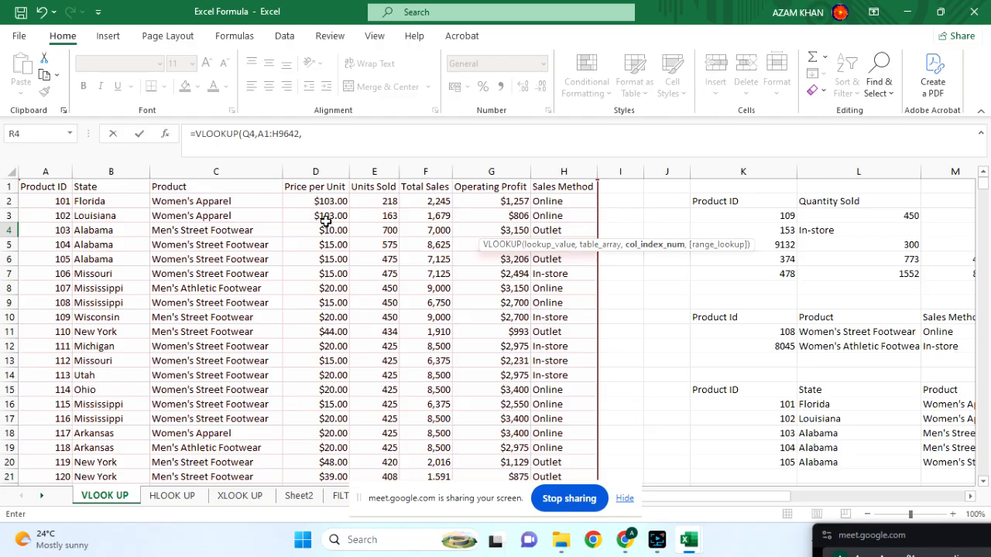
pyautogui.hscroll(6, 325, 221)
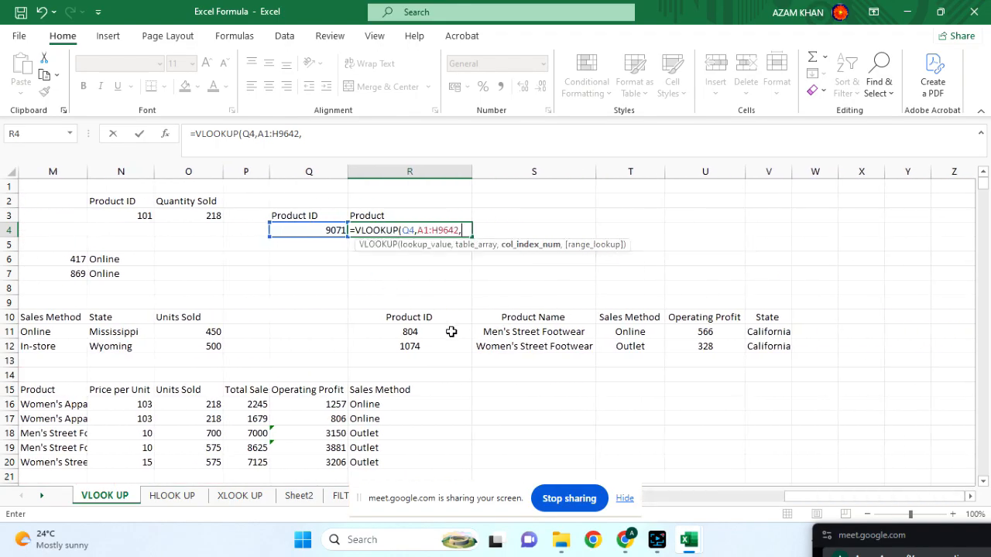
pyautogui.write('3)')
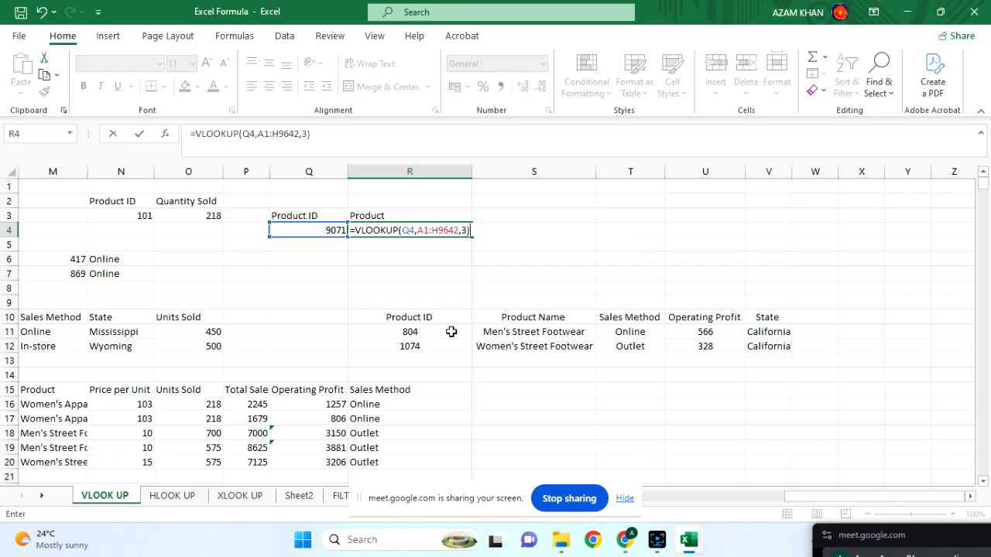
pyautogui.press('Return')
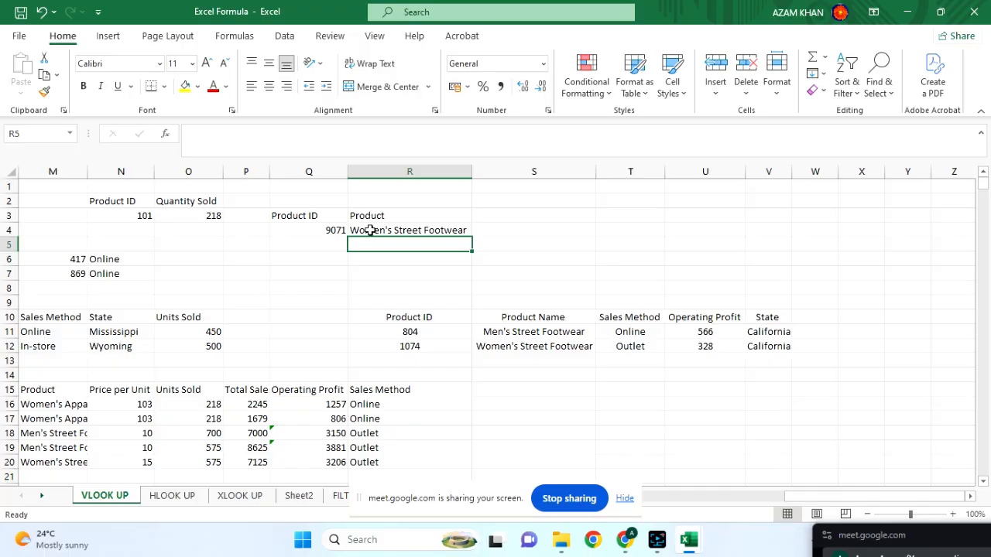
# Center the Product ID and Product headers in Q3:R3 and the lookup value in cell Q4.
pyautogui.moveTo(308, 171); pyautogui.dragTo(410, 180)
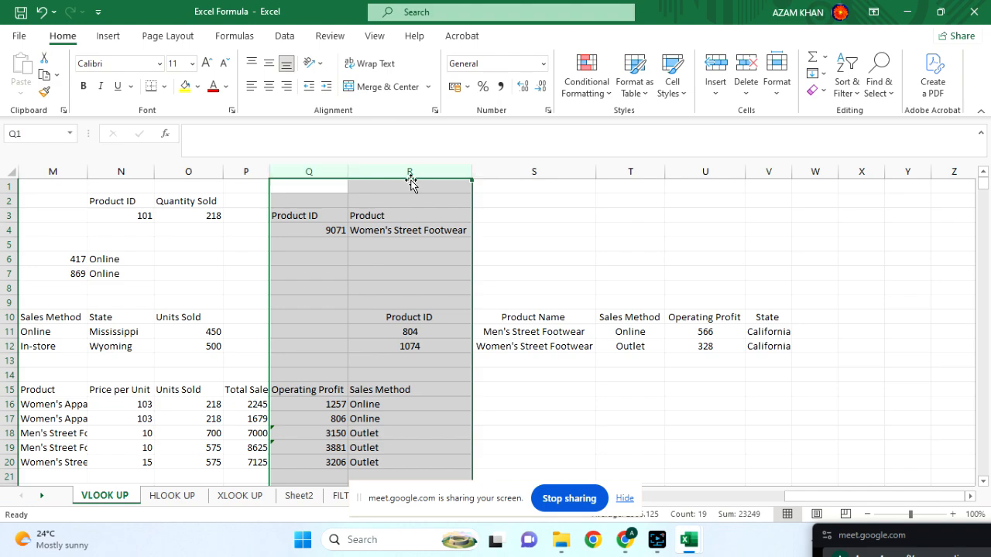
pyautogui.click(385, 230)
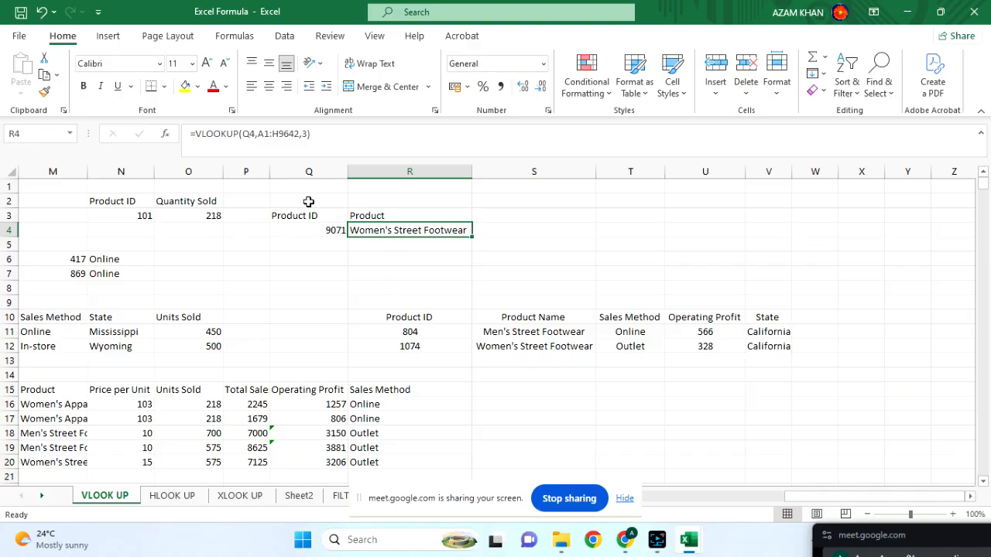
pyautogui.moveTo(298, 214); pyautogui.dragTo(398, 219)
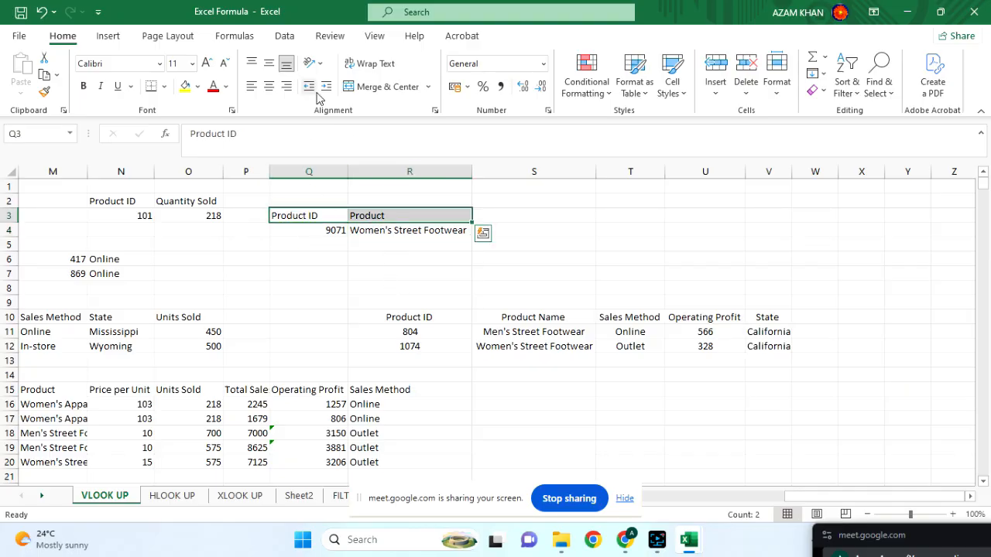
pyautogui.click(269, 87)
pyautogui.click(410, 254)
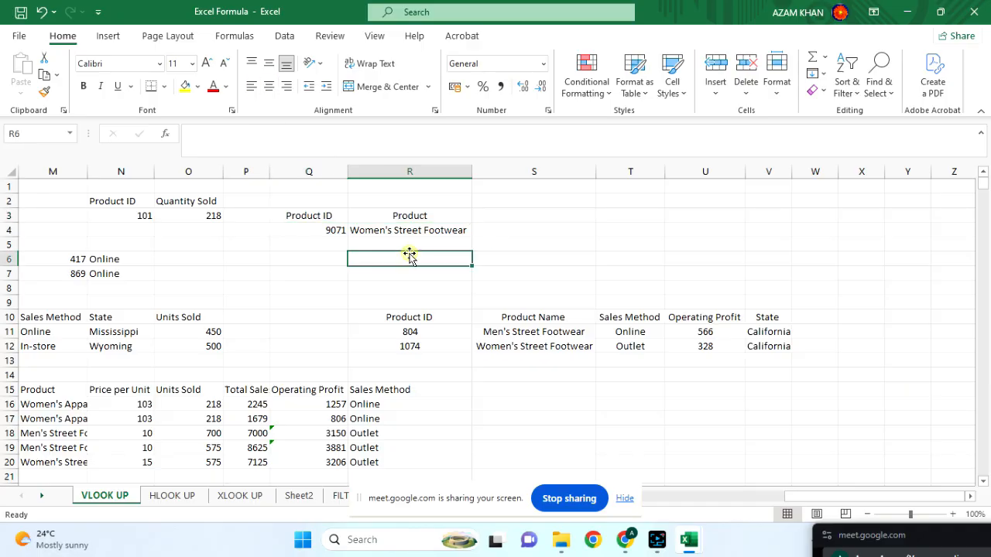
pyautogui.click(323, 229)
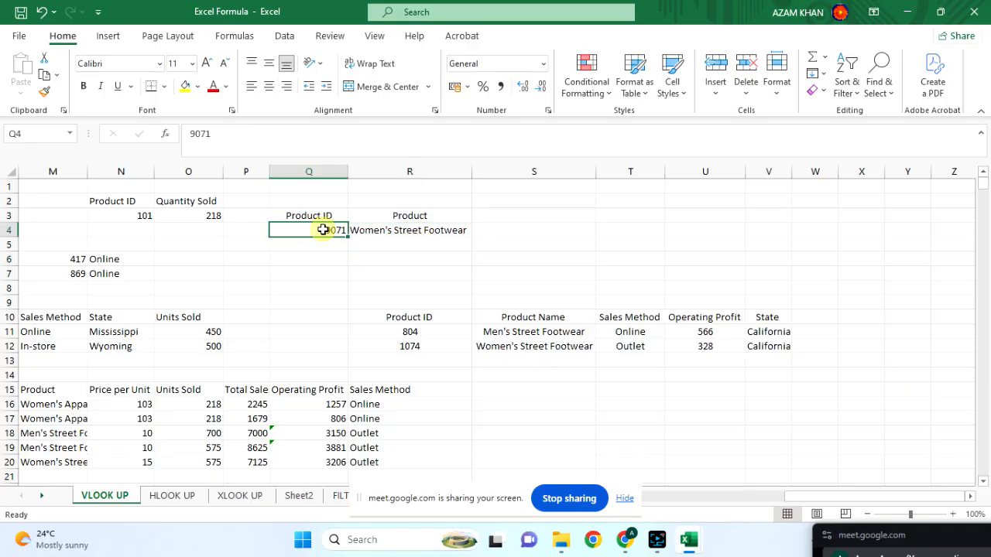
pyautogui.click(265, 89)
pyautogui.click(391, 271)
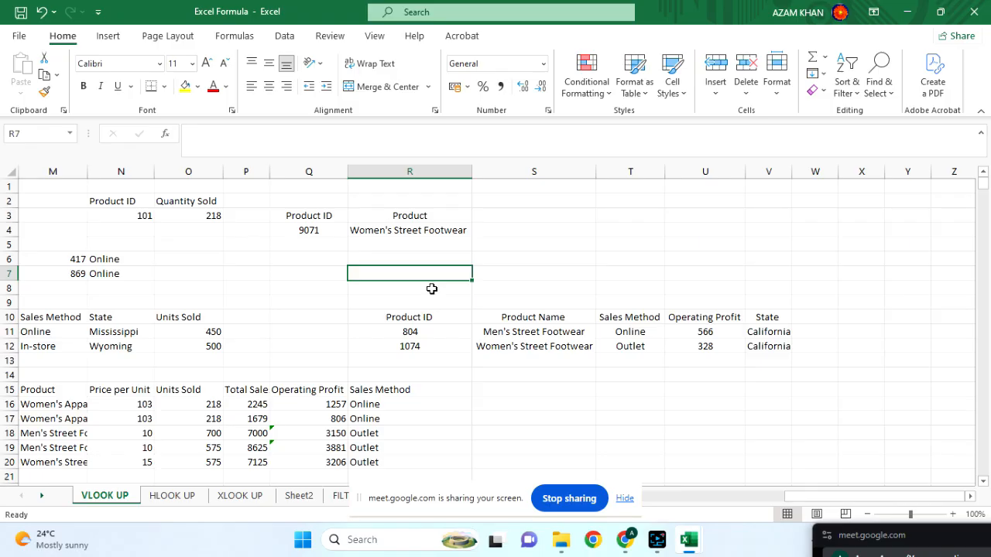
# Add the header State in cell S3, beside the Product header of the new lookup table.
pyautogui.hscroll(-5, 431, 288)
pyautogui.scroll(-1, 432, 288)
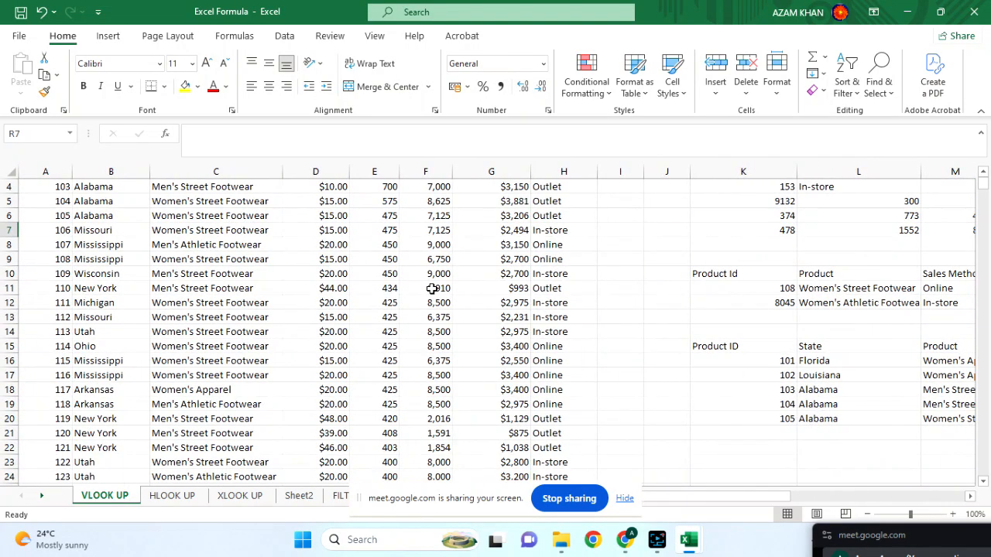
pyautogui.scroll(1, 431, 288)
pyautogui.hscroll(5, 431, 288)
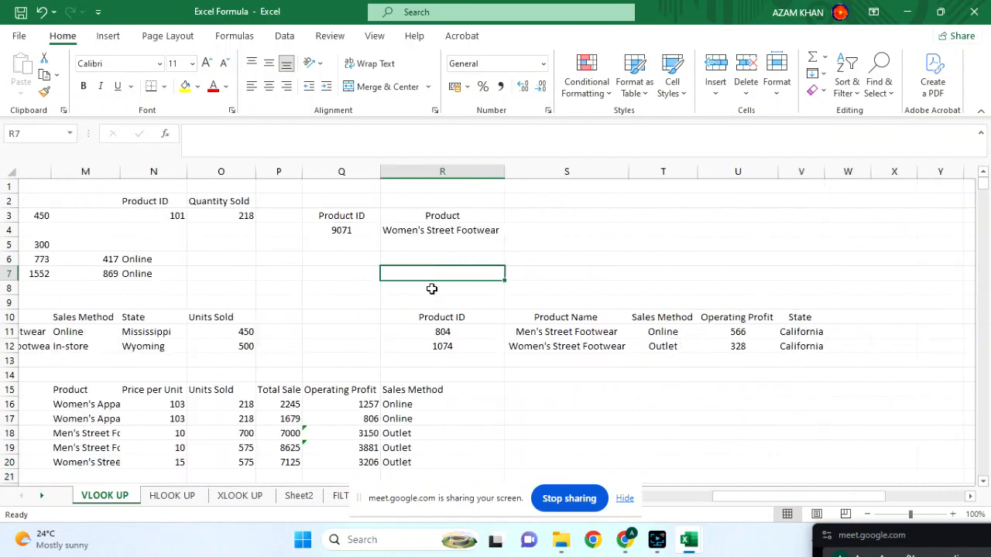
pyautogui.hscroll(1, 432, 288)
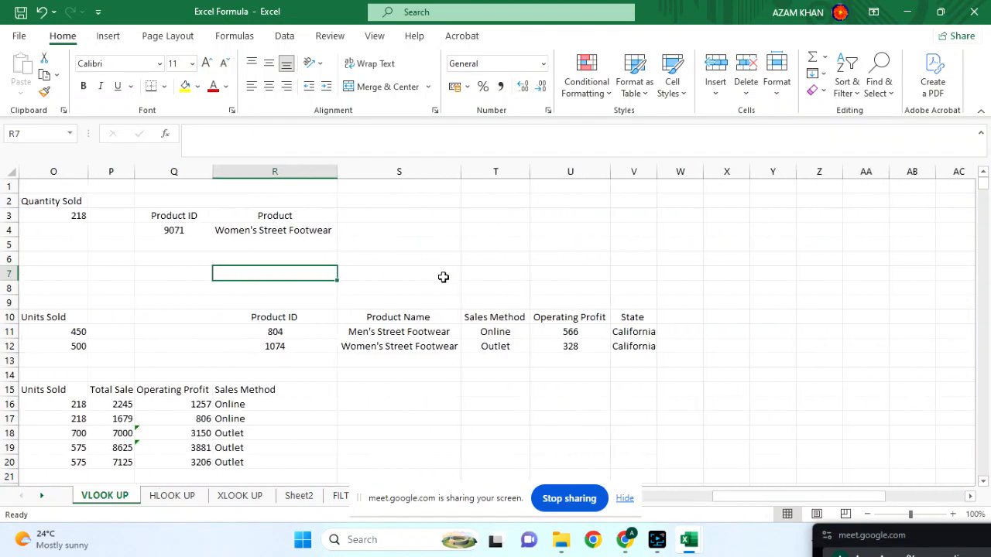
pyautogui.doubleClick(372, 216)
pyautogui.write('TATE')
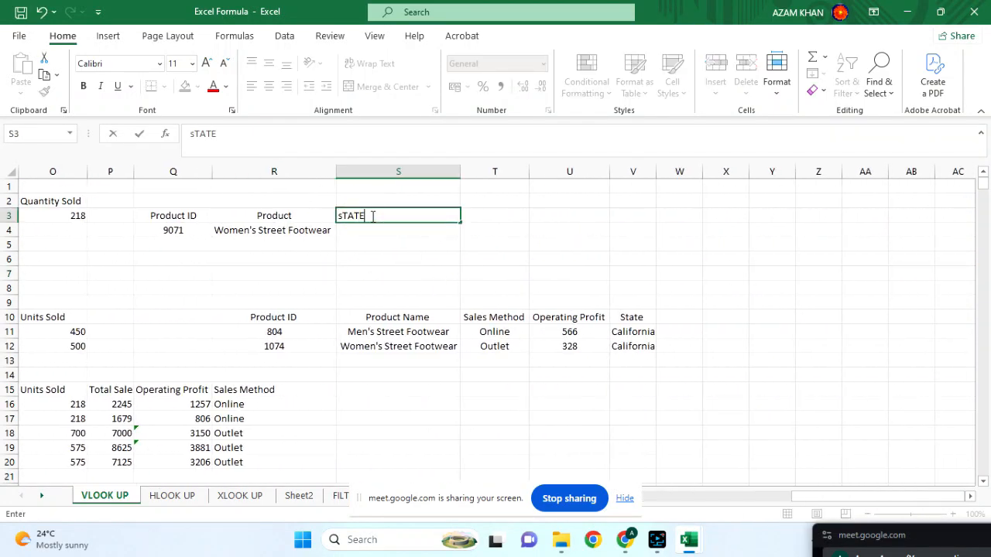
pyautogui.press('BackSpace')
pyautogui.press('BackSpace')
pyautogui.press('BackSpace')
pyautogui.press('BackSpace')
pyautogui.press('BackSpace')
pyautogui.write('State')
pyautogui.press('Return')
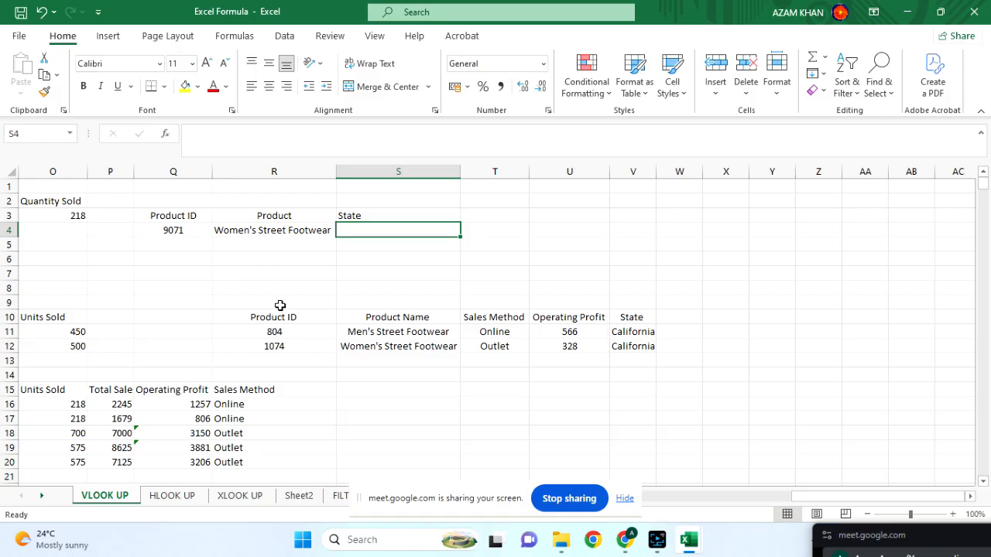
# Lock the lookup value in R4's VLOOKUP formula as the absolute reference $Q$4.
pyautogui.doubleClick(251, 231)
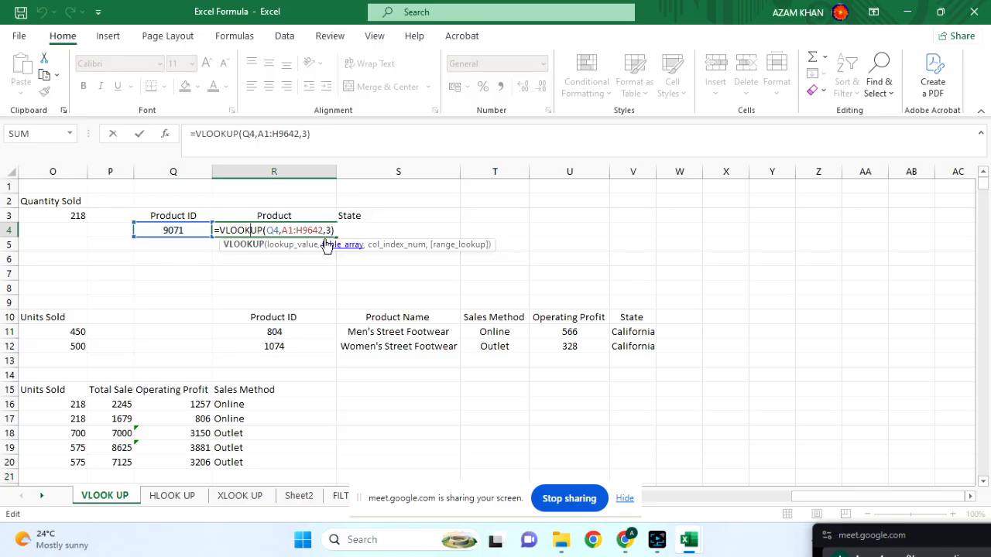
pyautogui.click(272, 230)
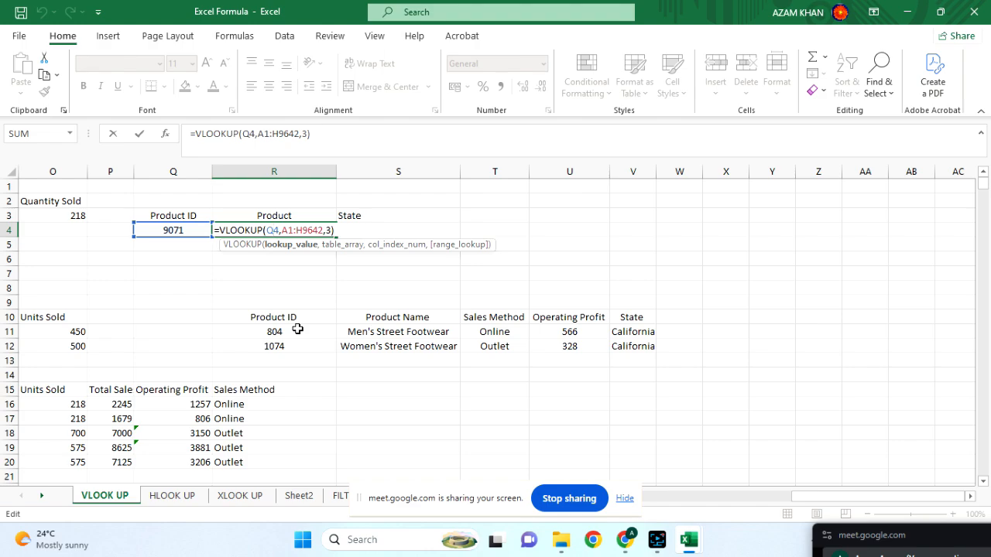
pyautogui.press('F4')
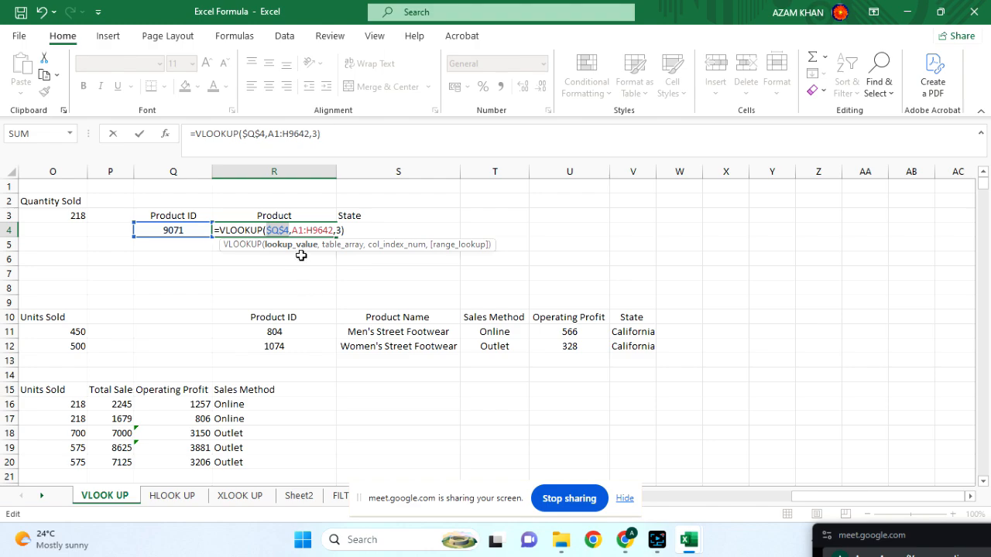
# Make the table array in R4's VLOOKUP absolute as $A$1:$H$9642 and commit the formula.
pyautogui.click(297, 230)
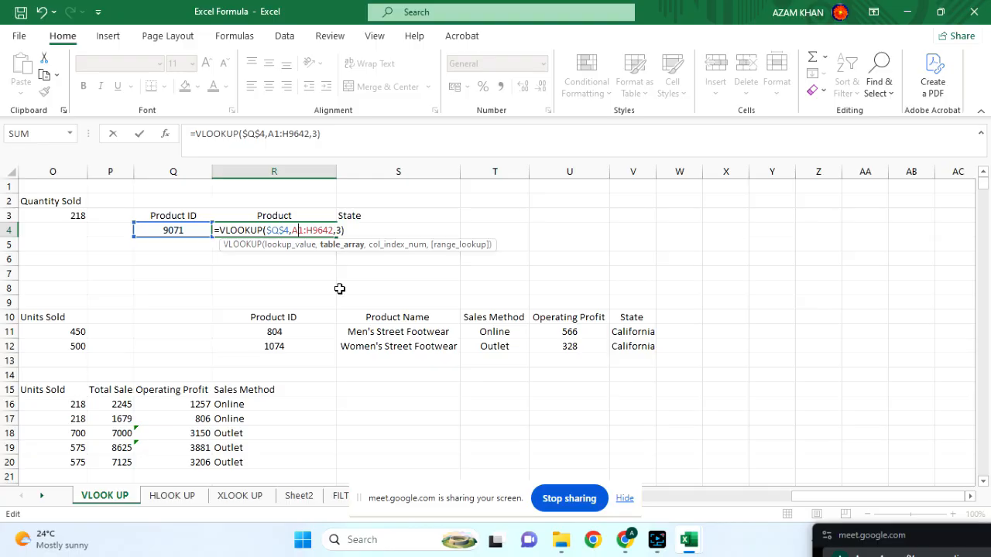
pyautogui.press('F4')
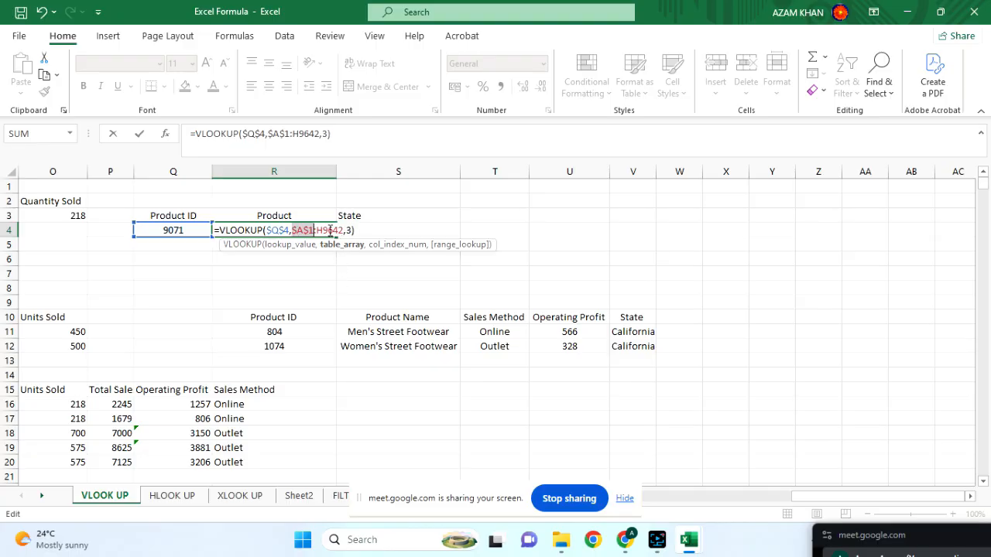
pyautogui.click(330, 231)
pyautogui.press('F4')
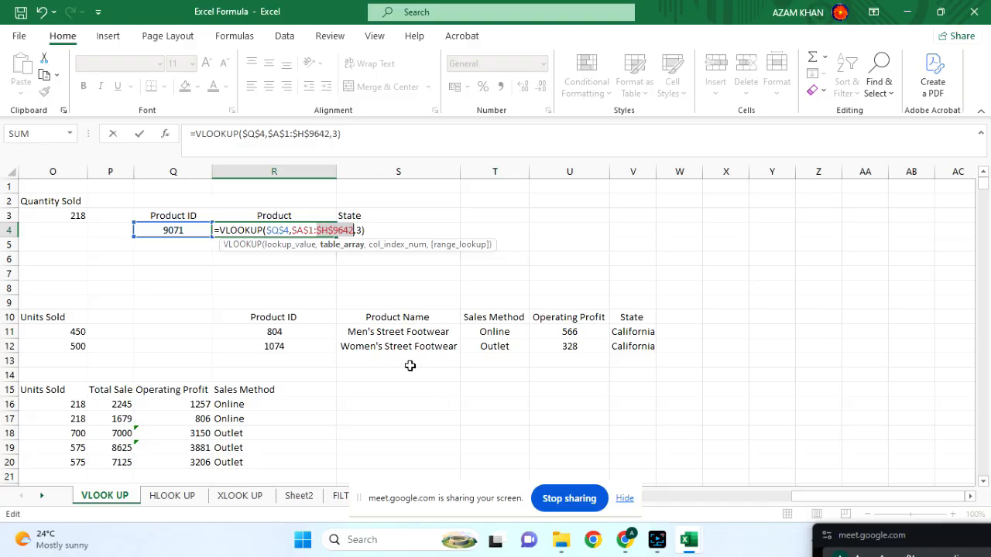
pyautogui.hscroll(-6, 166, 229)
pyautogui.hscroll(-2, 77, 277)
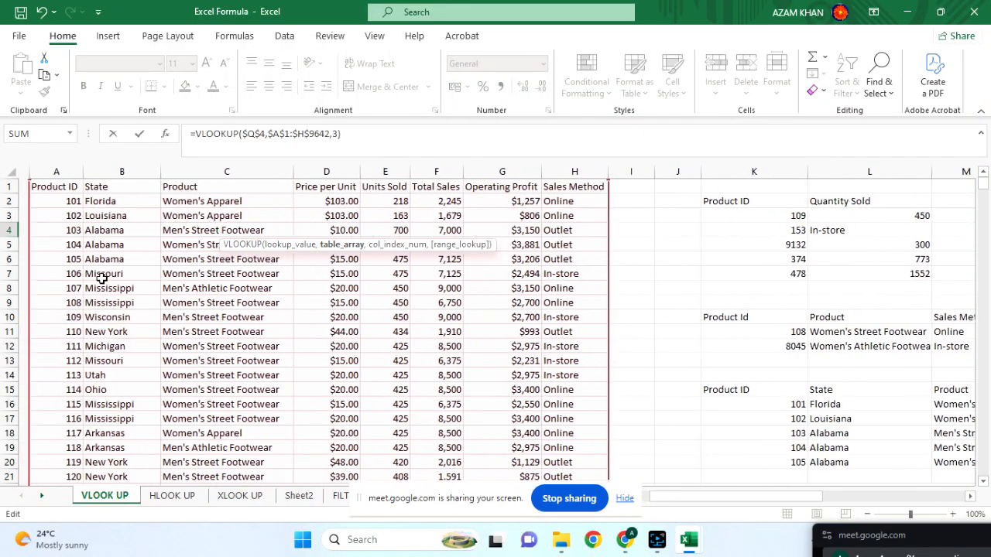
pyautogui.hscroll(3, 300, 392)
pyautogui.hscroll(5, 301, 392)
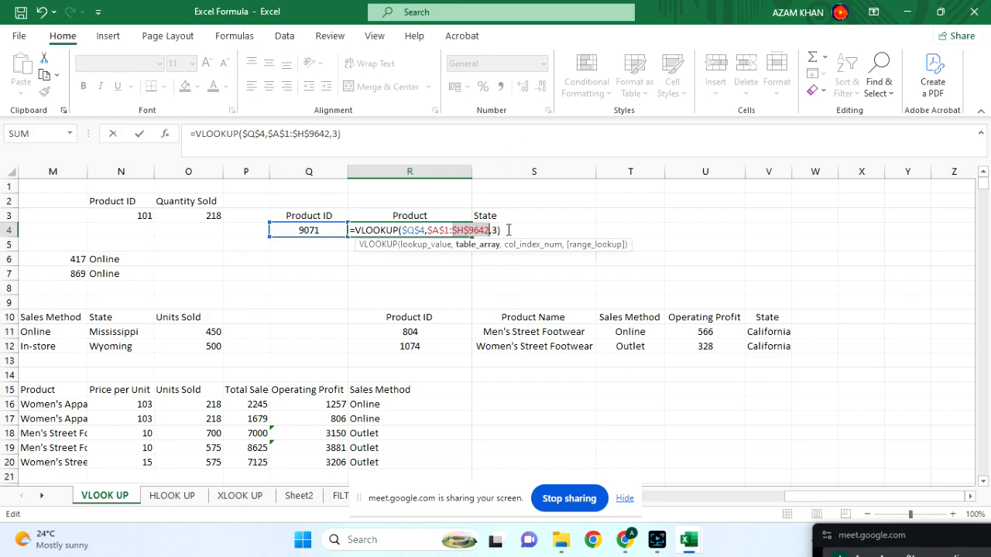
pyautogui.hscroll(-6, 405, 364)
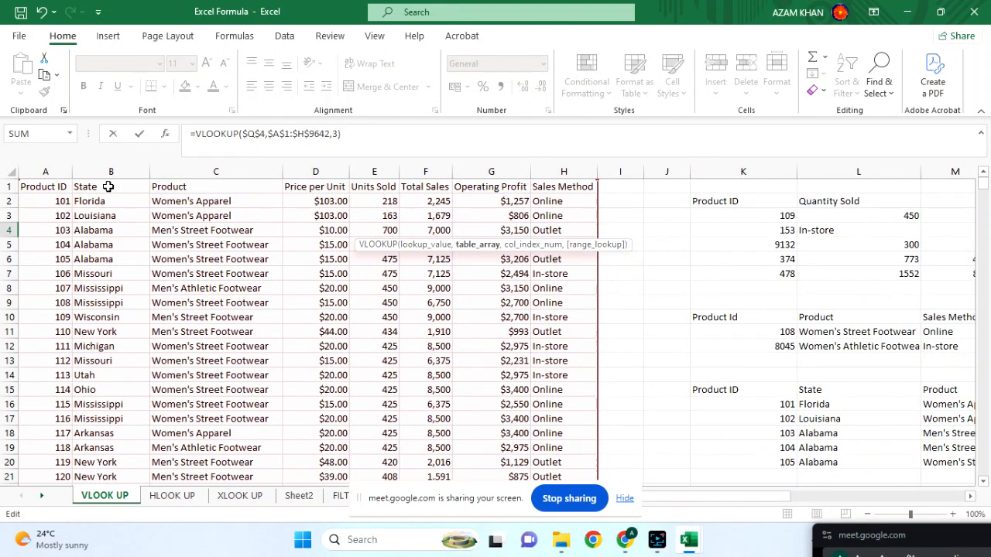
pyautogui.hscroll(6, 357, 362)
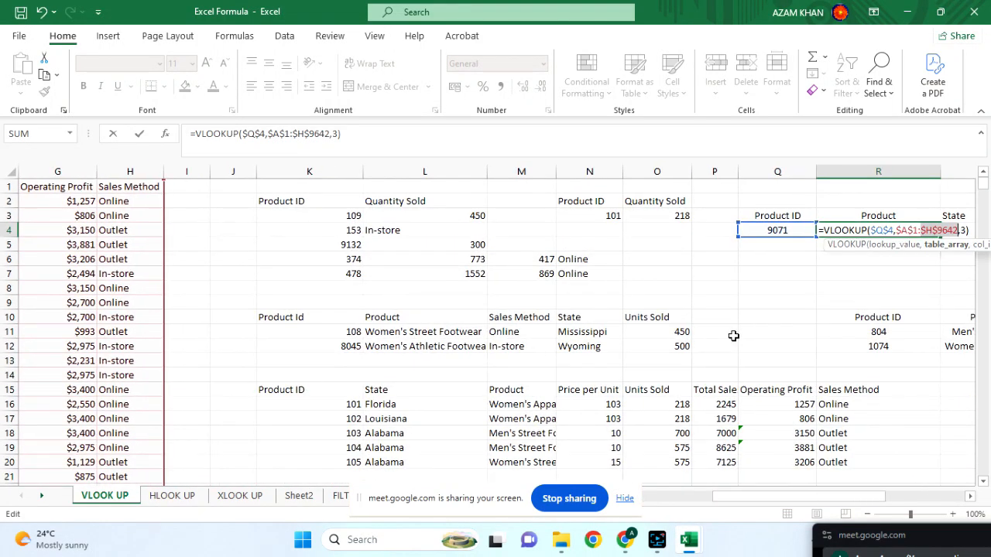
pyautogui.press('Return')
# Fill the VLOOKUP formula from cell R4 across into cell S4 under the State header.
pyautogui.hscroll(2, 832, 213)
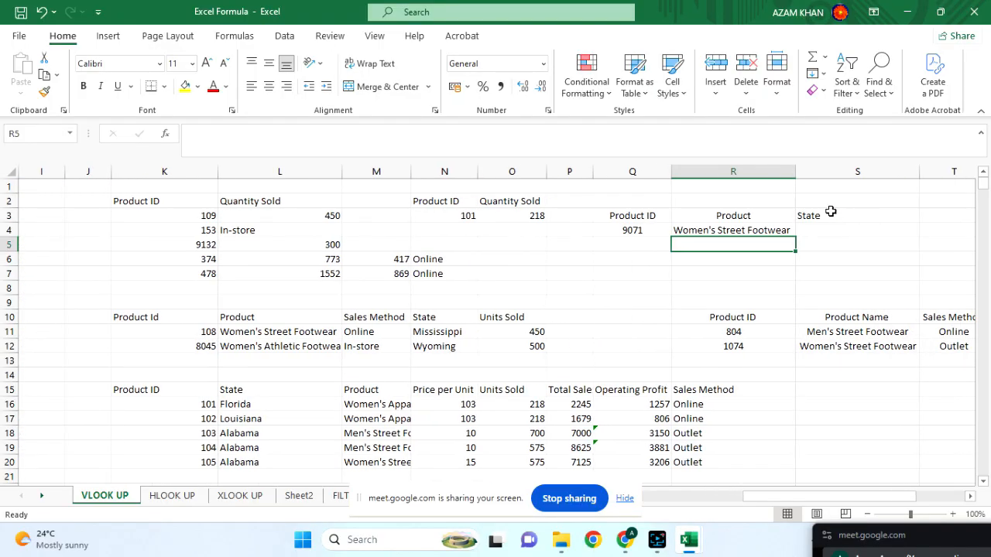
pyautogui.click(751, 229)
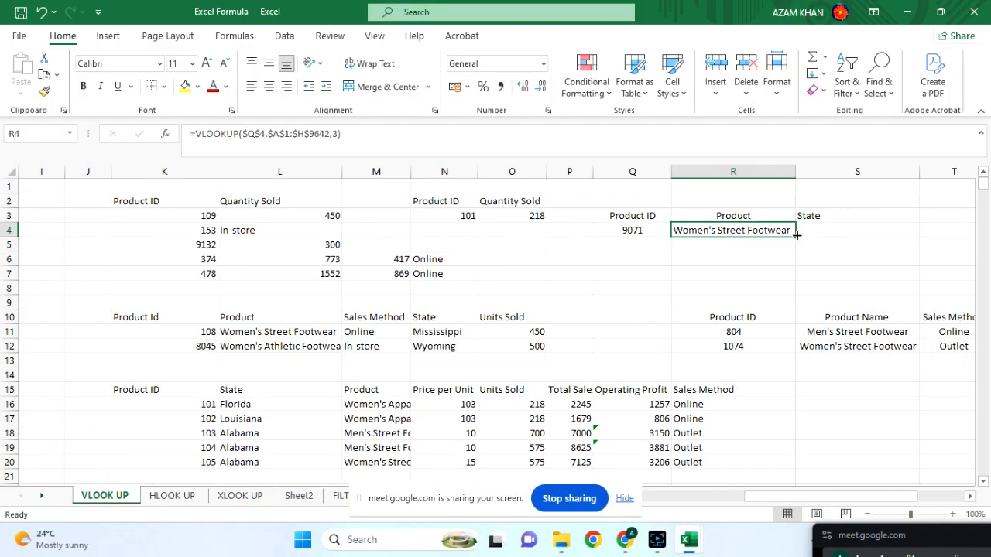
pyautogui.hscroll(3, 433, 251)
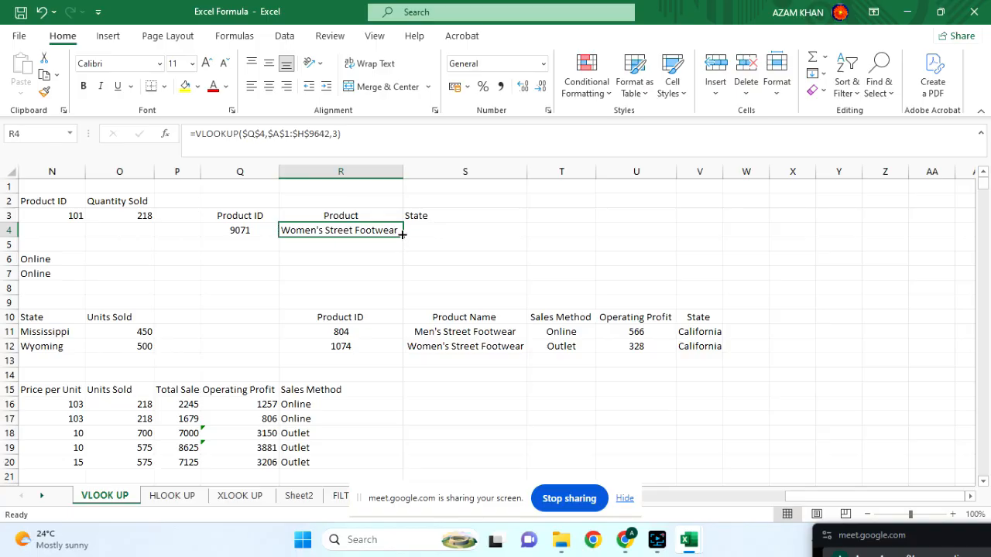
pyautogui.moveTo(403, 234); pyautogui.dragTo(511, 234)
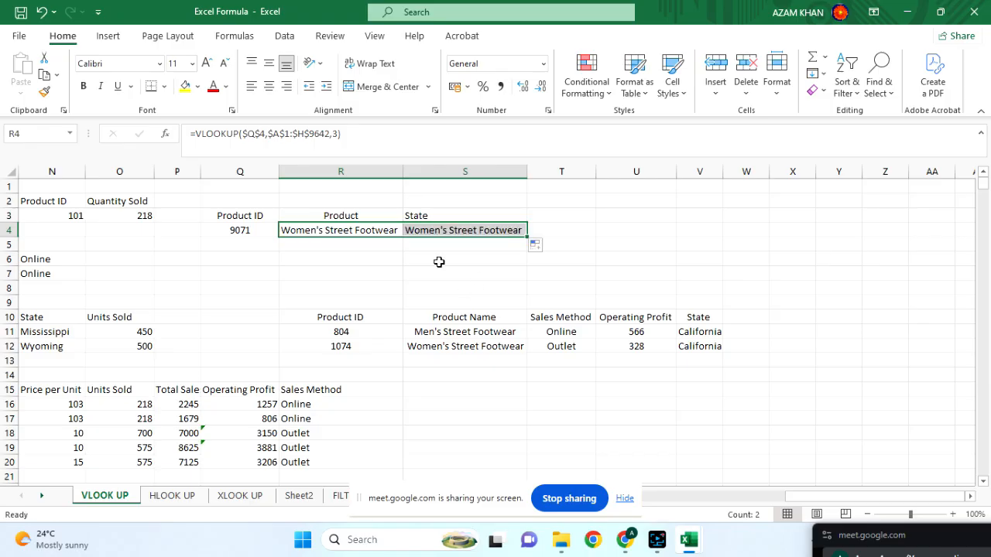
# Change the column index in S4's formula to 2 for the State column, giving =VLOOKUP($Q$4,$A$1:$H$9642,2).
pyautogui.click(435, 231)
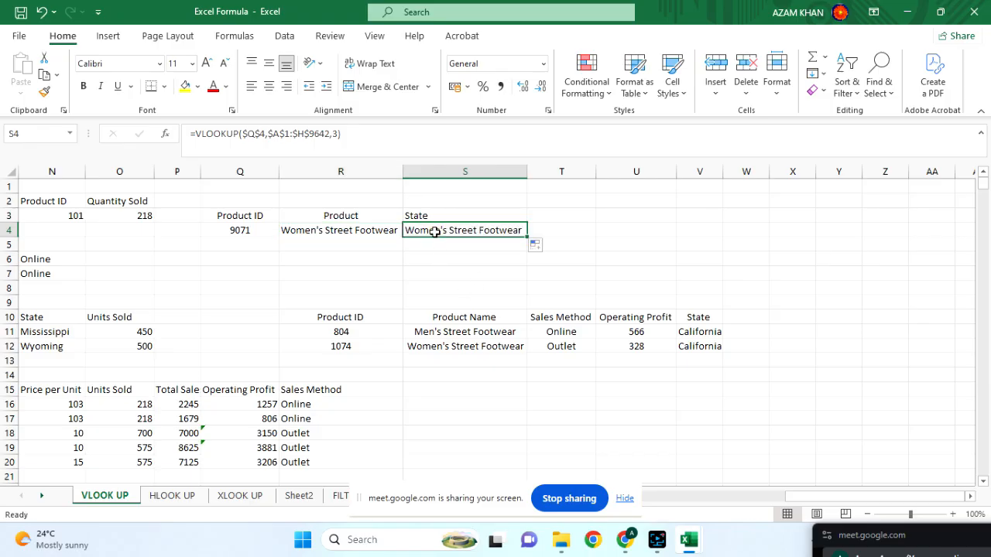
pyautogui.doubleClick(435, 232)
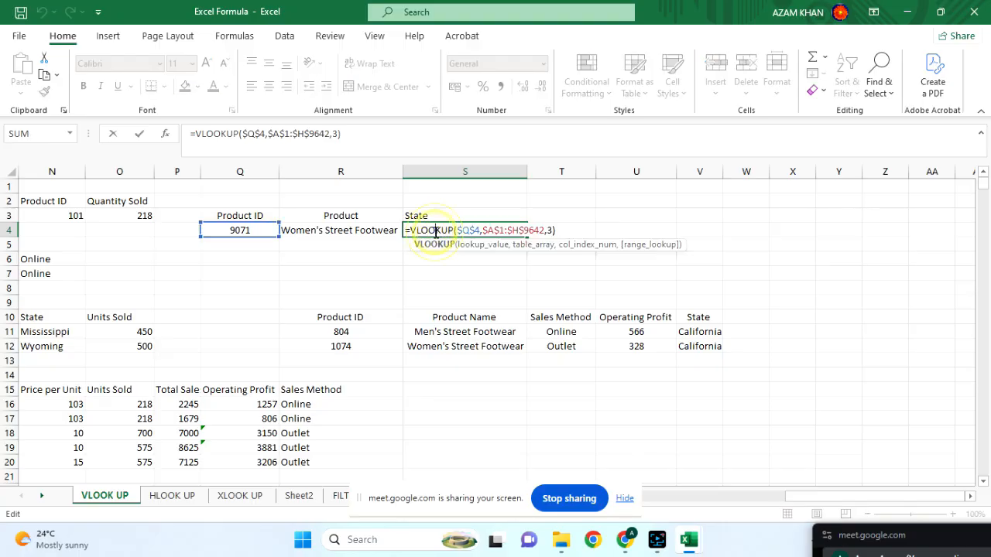
pyautogui.hscroll(-10, 240, 263)
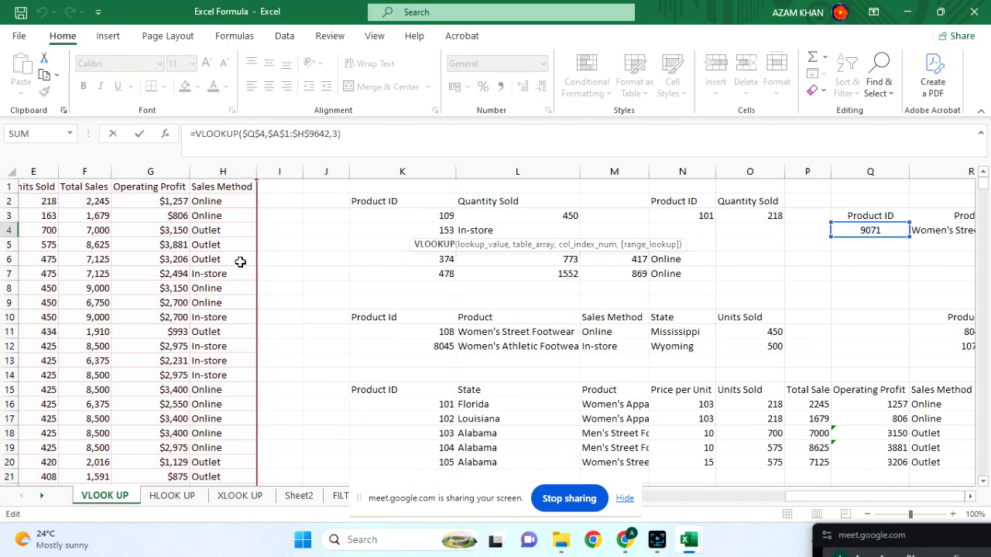
pyautogui.hscroll(10, 352, 254)
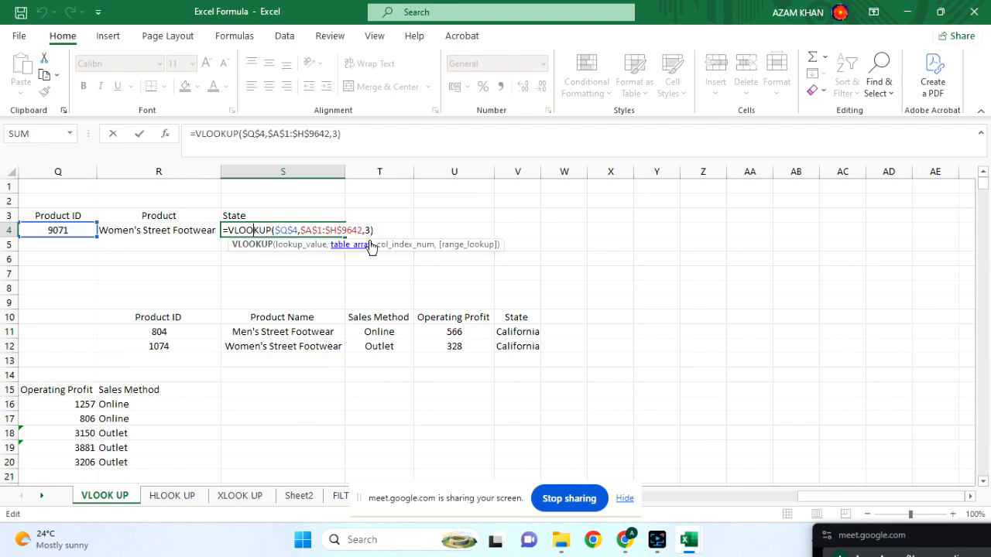
pyautogui.click(370, 230)
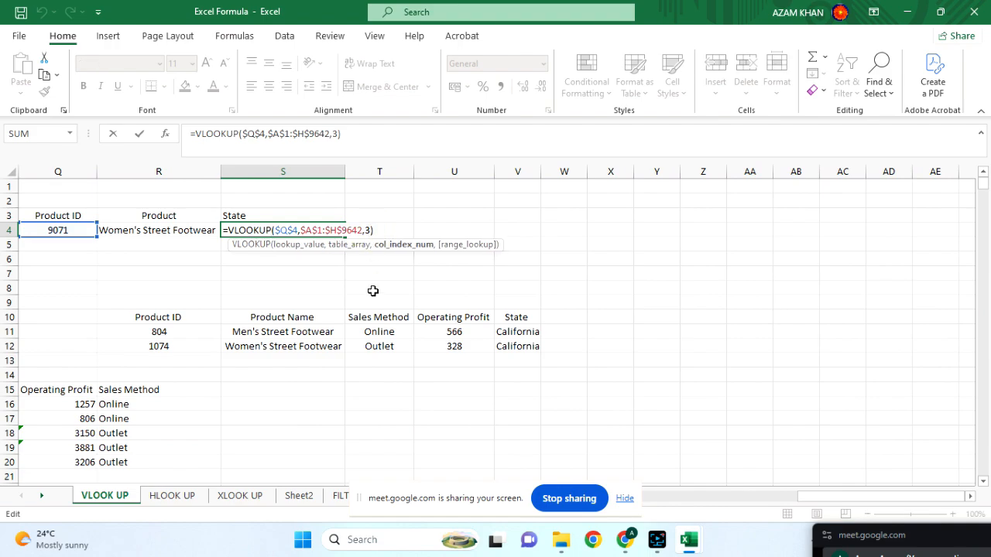
pyautogui.press('BackSpace')
pyautogui.write('2')
pyautogui.hscroll(-10, 279, 281)
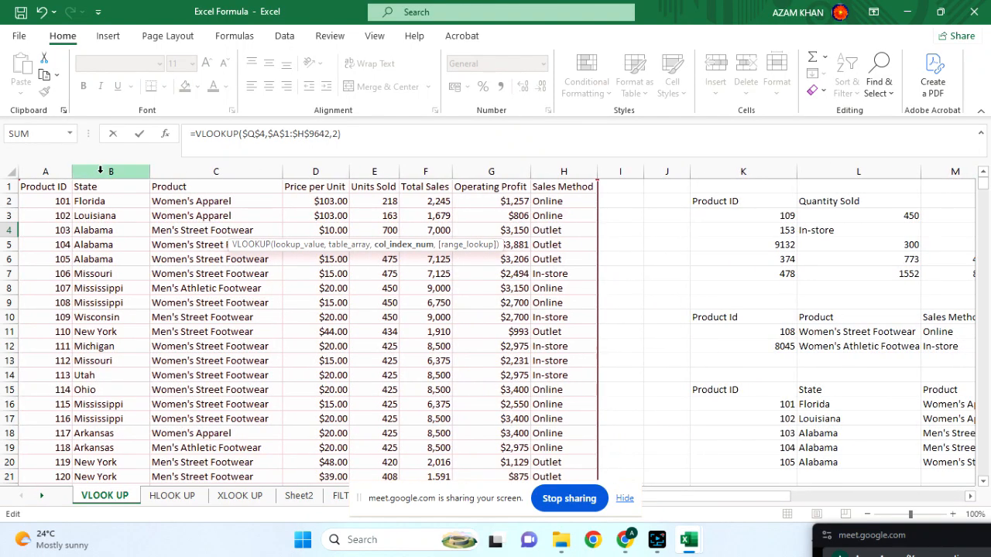
pyautogui.hscroll(10, 397, 352)
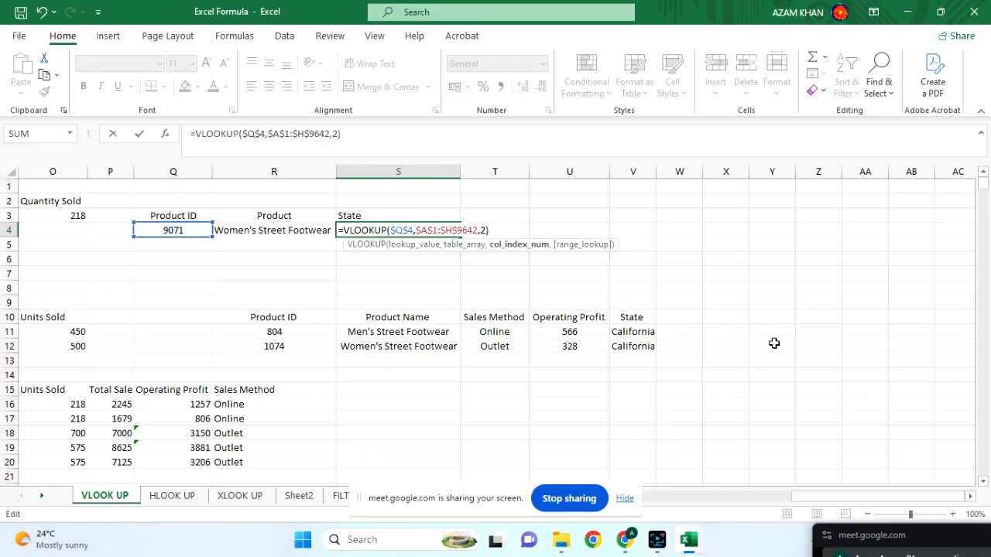
pyautogui.press('Return')
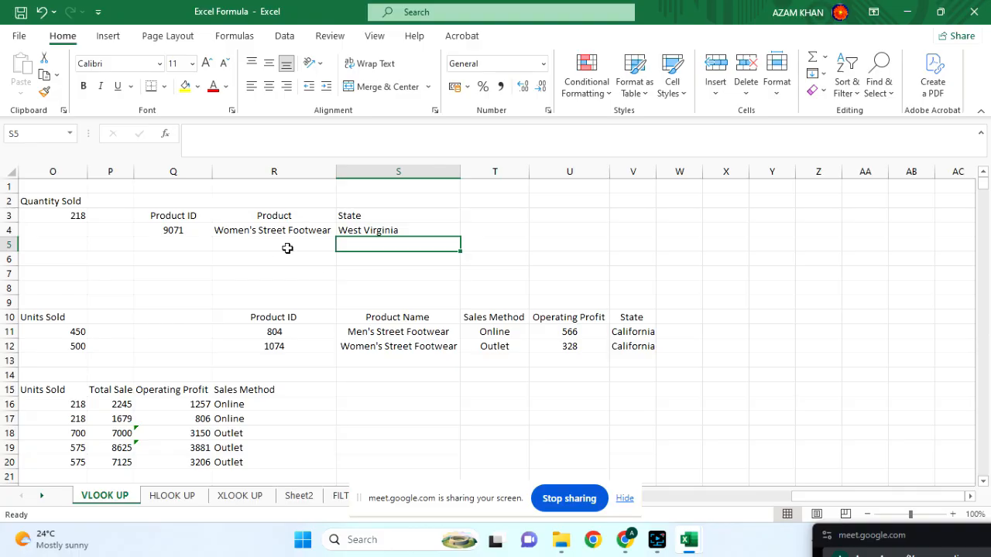
pyautogui.click(266, 233)
pyautogui.press('Down')
pyautogui.press('Down')
pyautogui.press('Down')
pyautogui.press('Down')
pyautogui.press('Down')
pyautogui.click(266, 234)
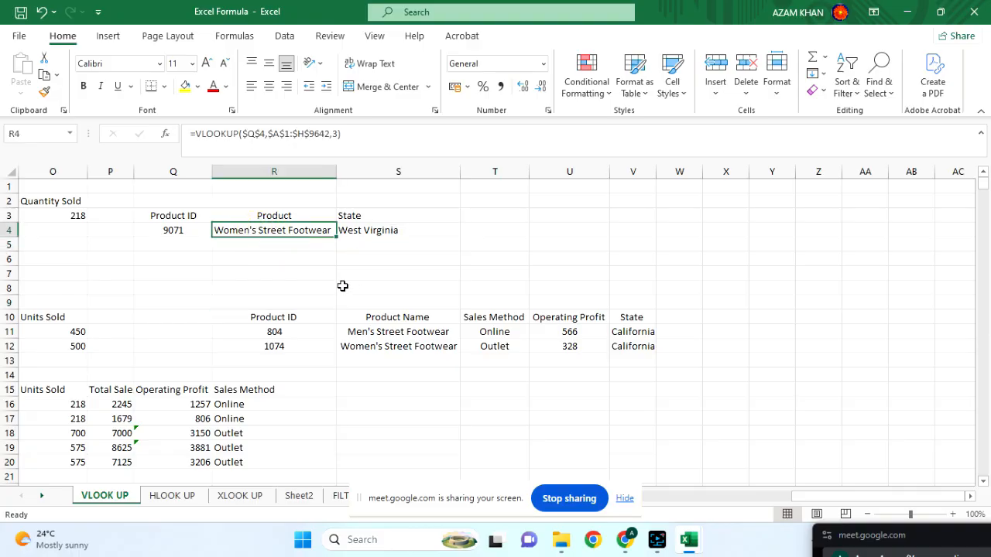
pyautogui.hscroll(-6, 342, 286)
pyautogui.hscroll(8, 342, 287)
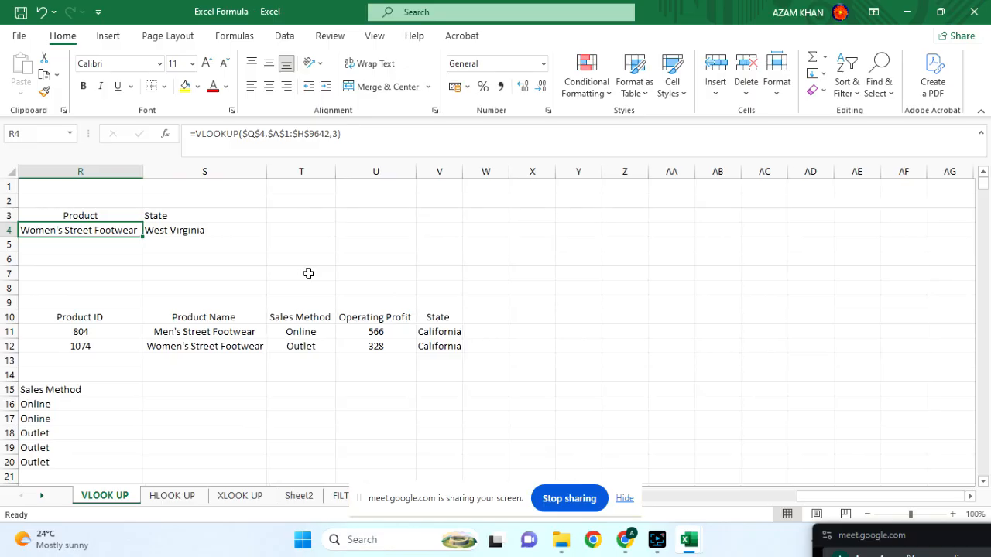
# Add the header Sales Method in cell T3, beside the State header of the lookup table.
pyautogui.hscroll(-2, 308, 272)
pyautogui.hscroll(-3, 334, 269)
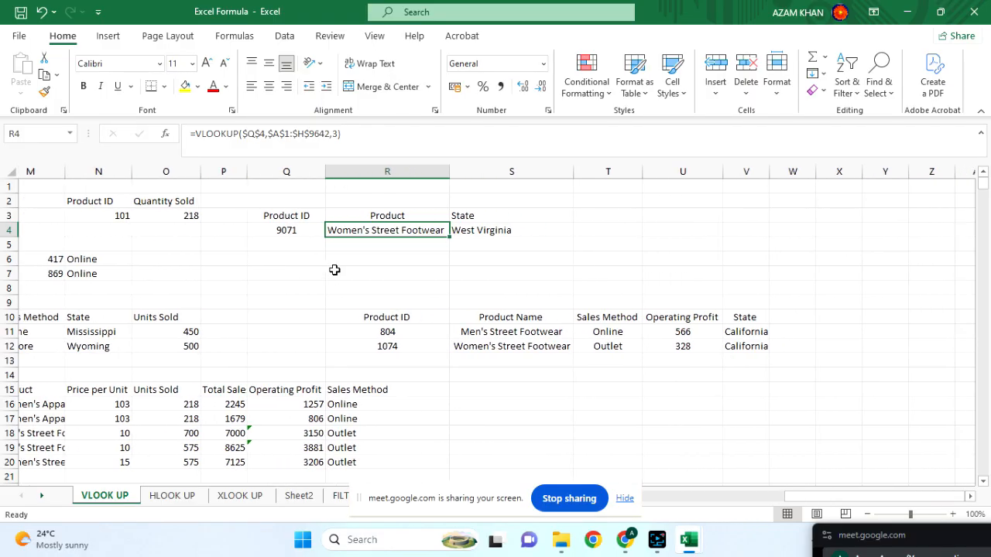
pyautogui.hscroll(2, 335, 270)
pyautogui.click(551, 217)
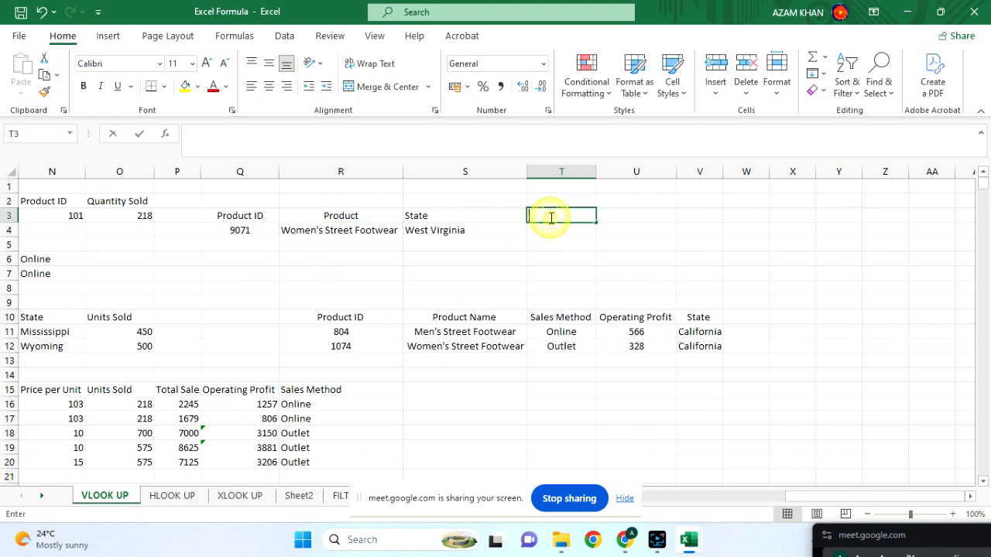
pyautogui.write('Sales Method')
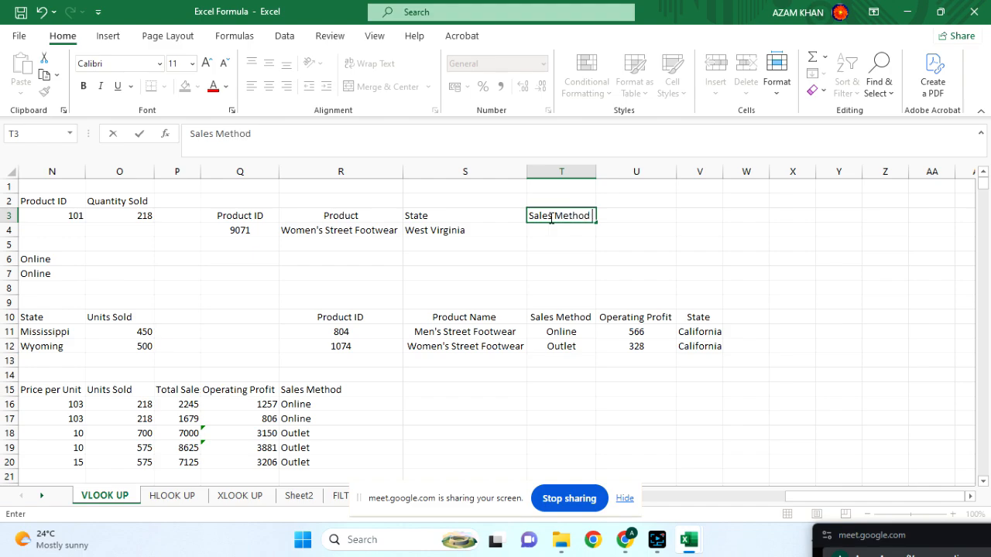
pyautogui.press('Return')
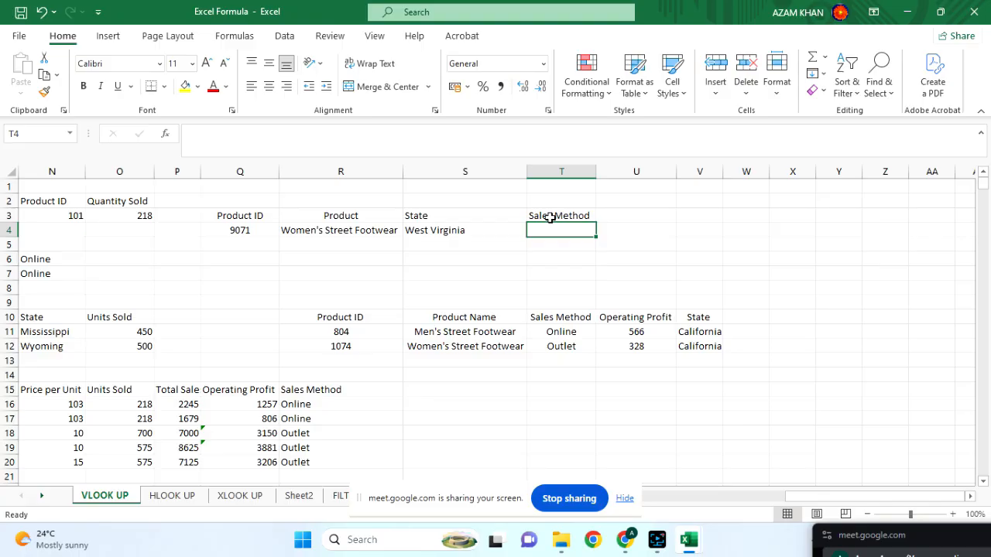
# Fill S4's VLOOKUP formula into T4 and change its column index to 8 for the Sales Method column.
pyautogui.click(479, 230)
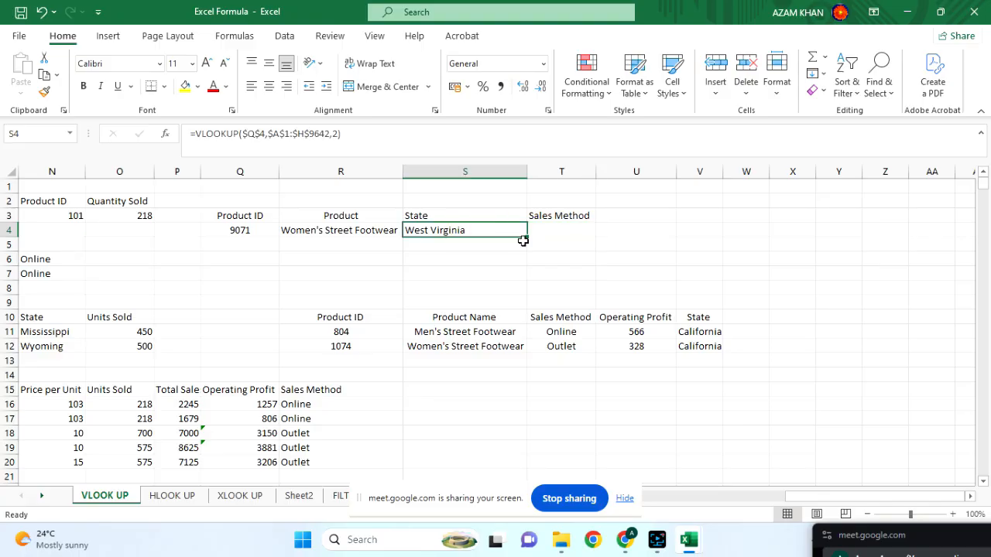
pyautogui.moveTo(527, 235); pyautogui.dragTo(581, 238)
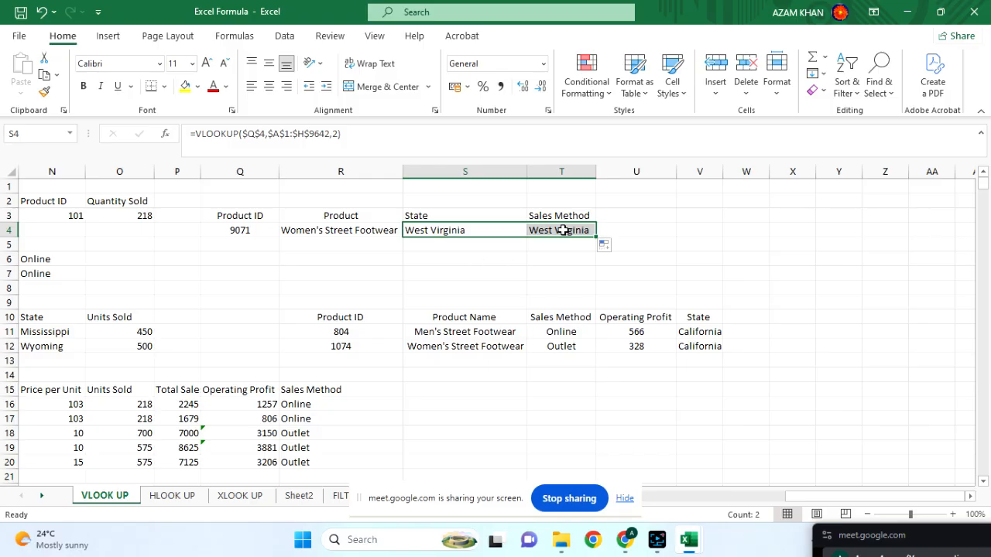
pyautogui.doubleClick(556, 232)
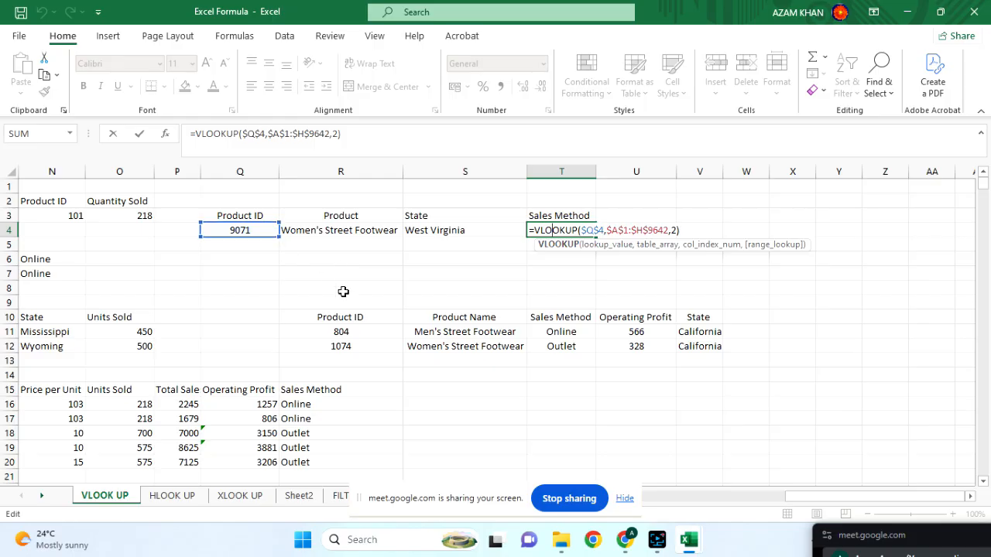
pyautogui.hscroll(-6, 343, 291)
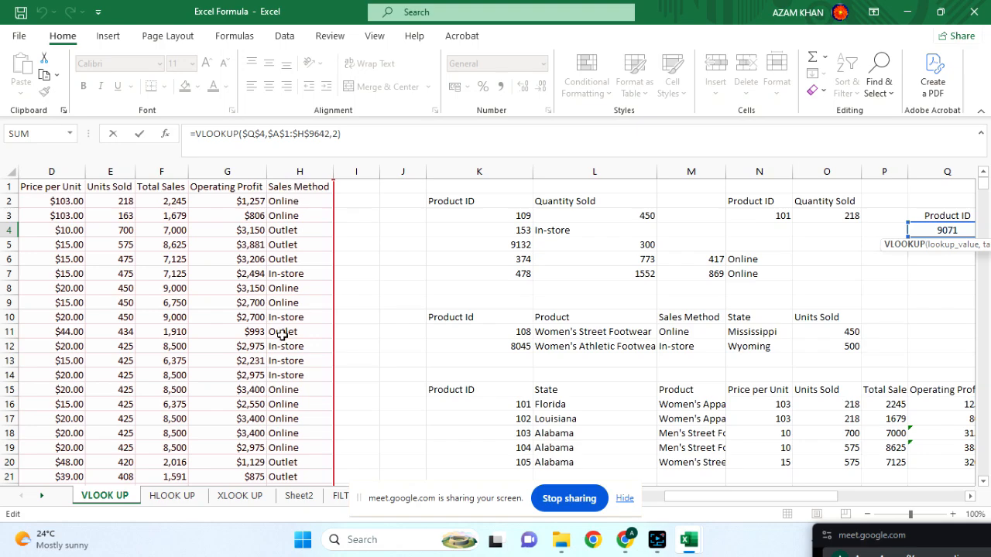
pyautogui.hscroll(-3, 511, 312)
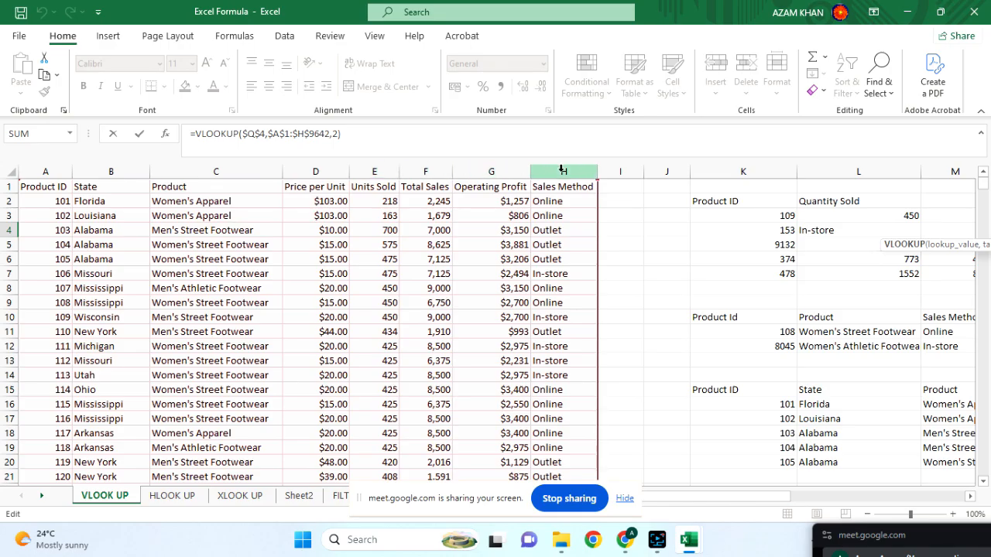
pyautogui.hscroll(6, 660, 251)
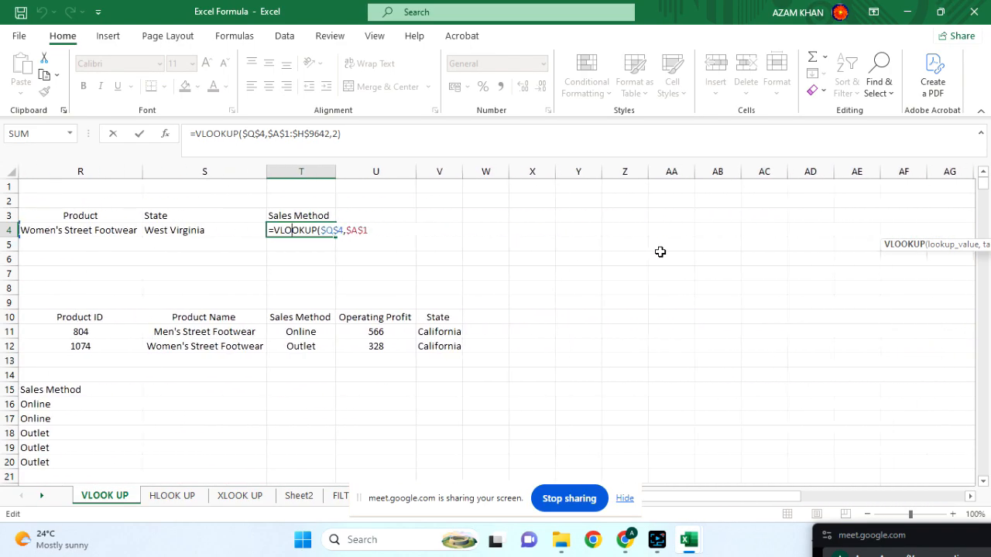
pyautogui.click(415, 230)
pyautogui.press('BackSpace')
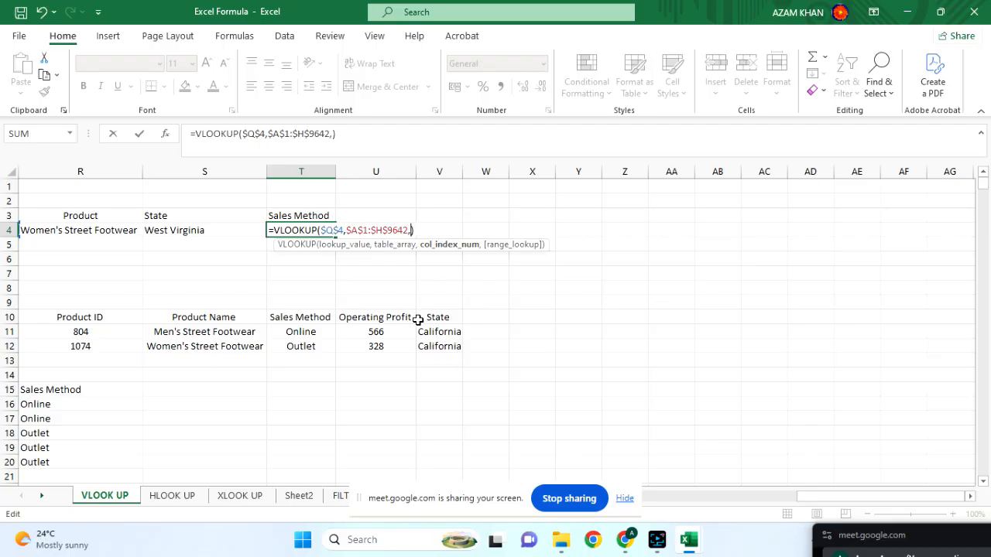
pyautogui.write('8')
pyautogui.press('Return')
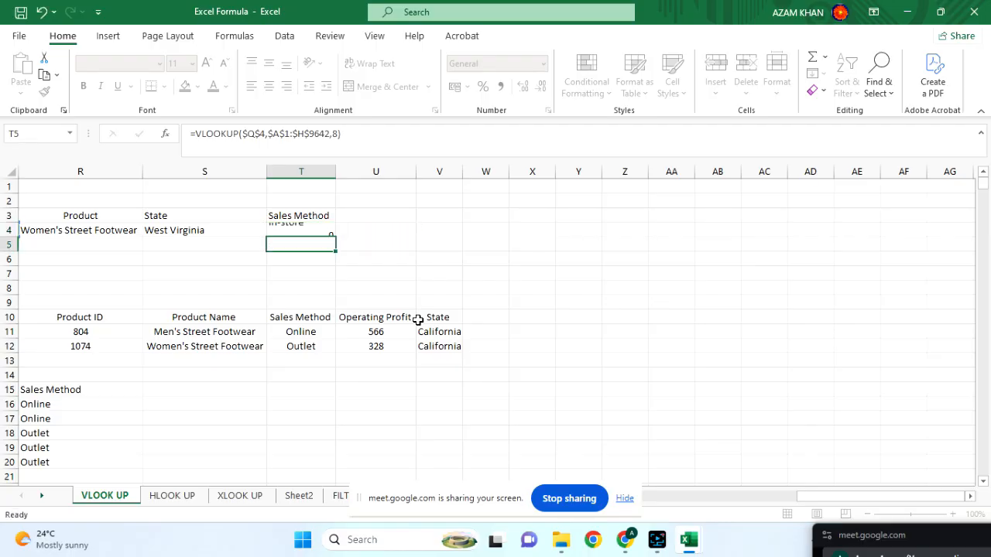
# Enter the Product ID 7035 in cell Q5 and centre it in the cell.
pyautogui.hscroll(-5, 120, 196)
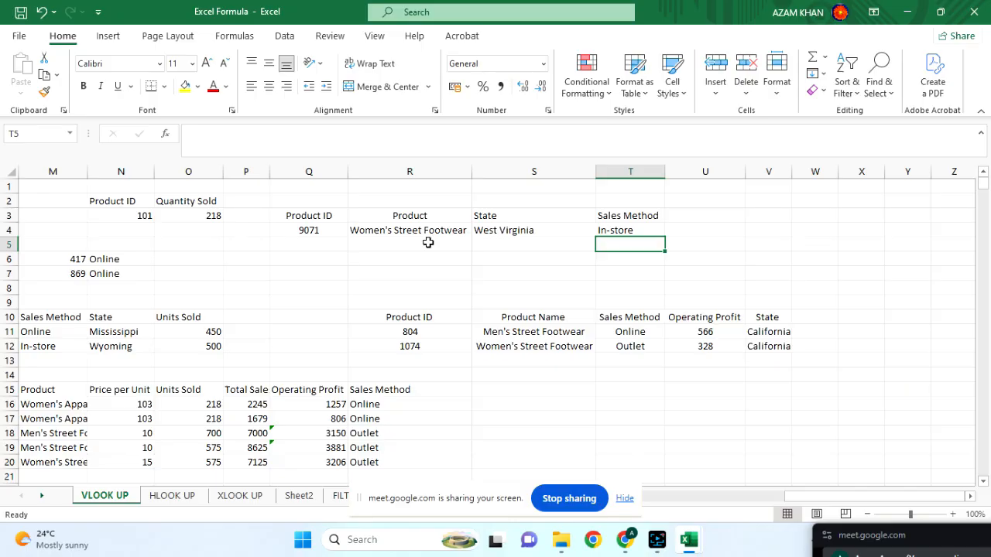
pyautogui.hscroll(-1, 309, 257)
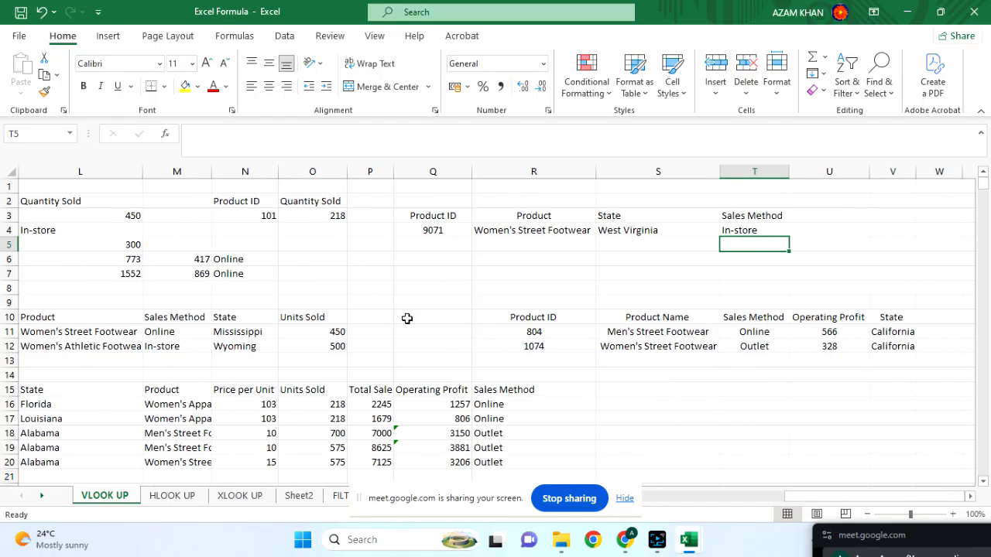
pyautogui.click(425, 243)
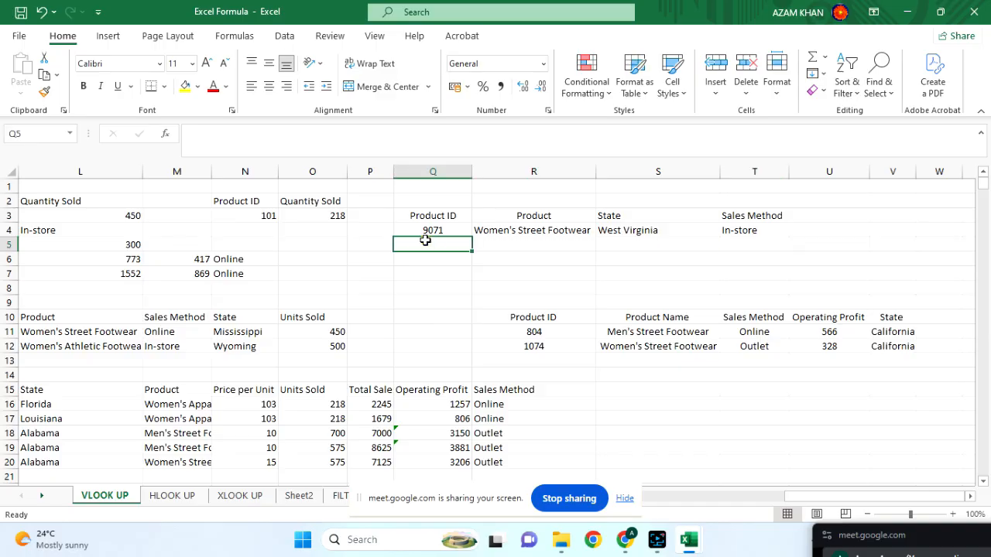
pyautogui.doubleClick(425, 241)
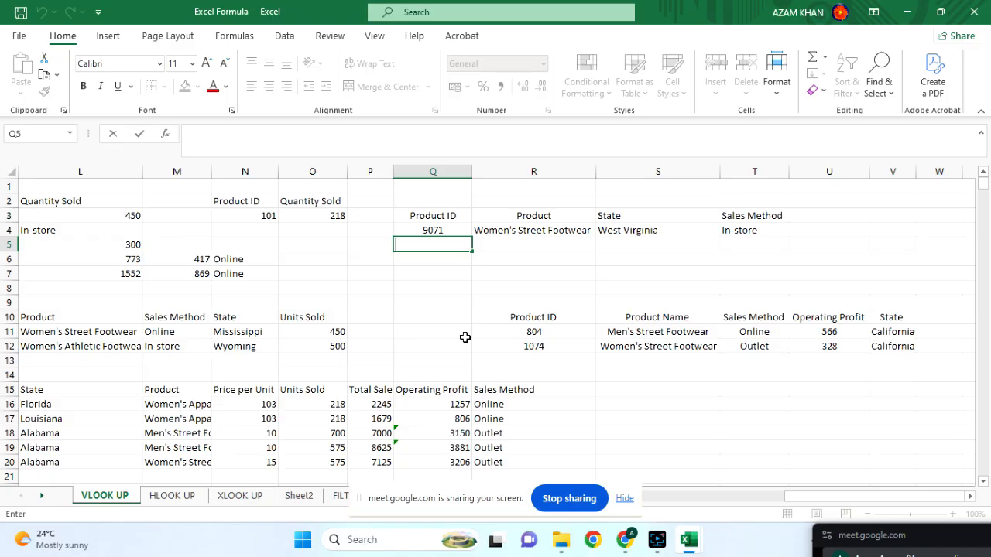
pyautogui.write('7035')
pyautogui.press('Return')
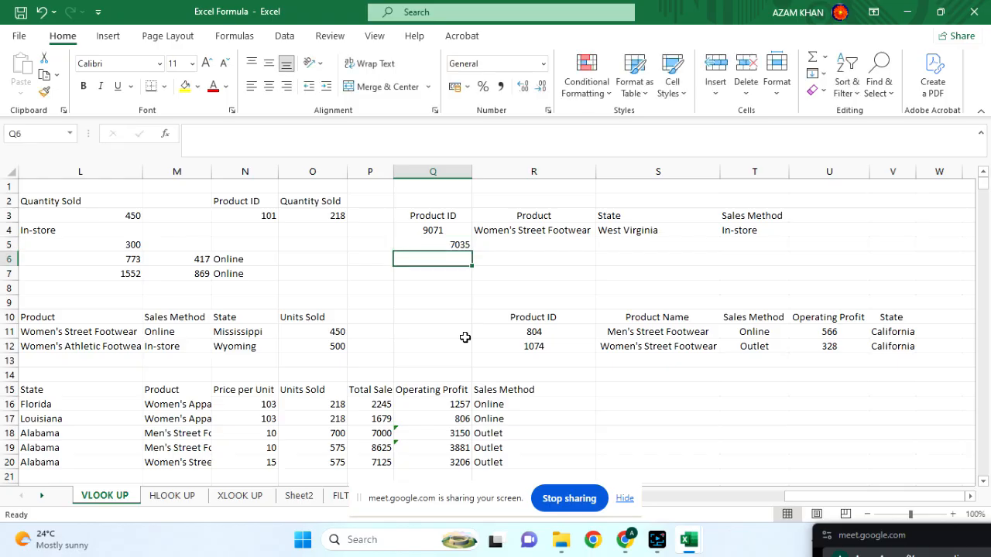
pyautogui.click(422, 243)
pyautogui.click(270, 85)
# Fill the Product VLOOKUP formula from cell R4 down into cell R5.
pyautogui.click(501, 247)
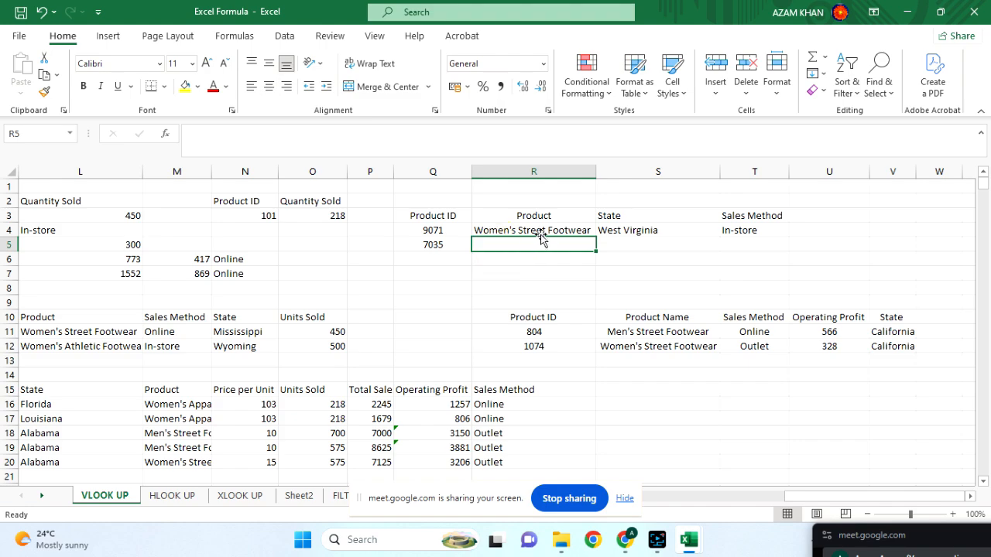
pyautogui.click(534, 233)
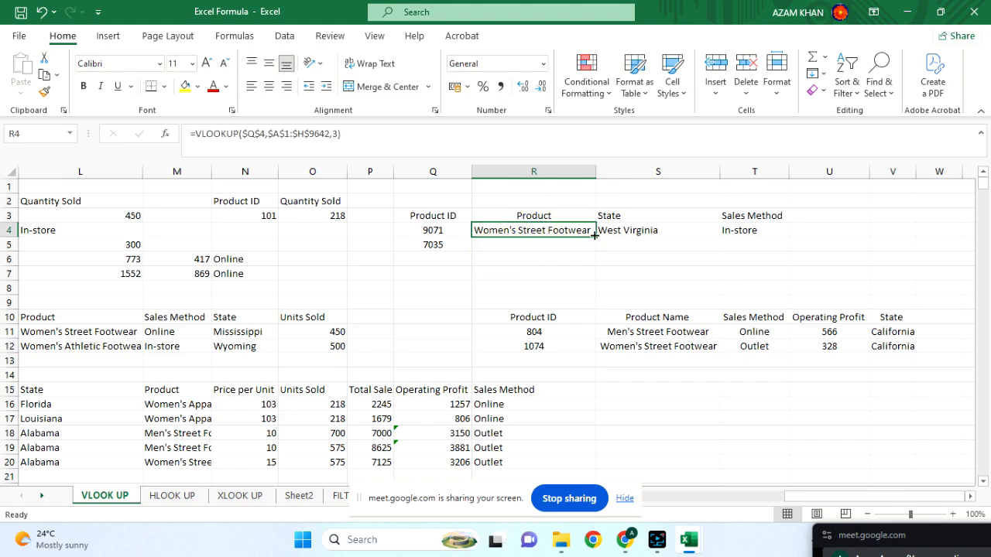
pyautogui.moveTo(595, 234); pyautogui.dragTo(599, 251)
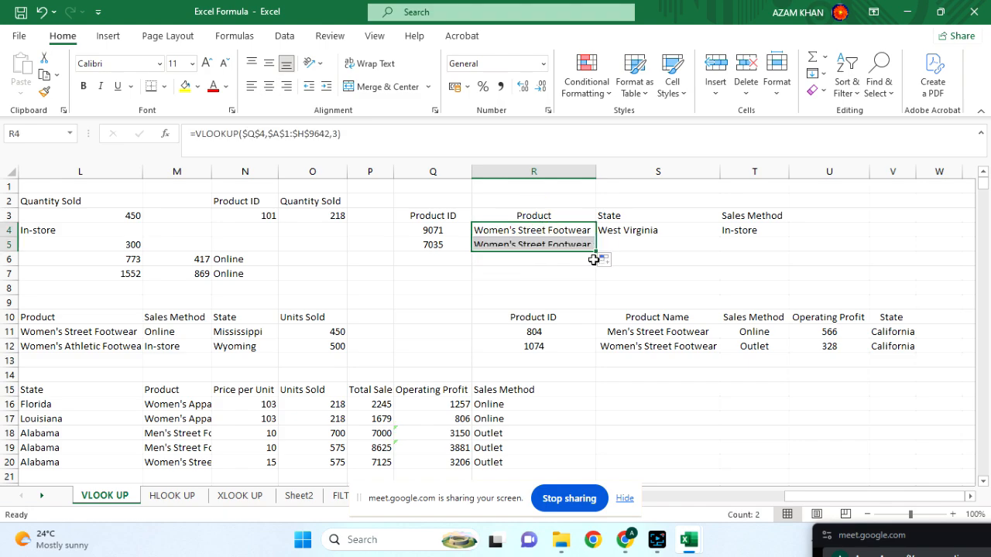
# Replace the lookup value in R5's formula with the absolute reference $Q$5, giving =VLOOKUP($Q$5,$A$1:$H$9642,3).
pyautogui.click(521, 246)
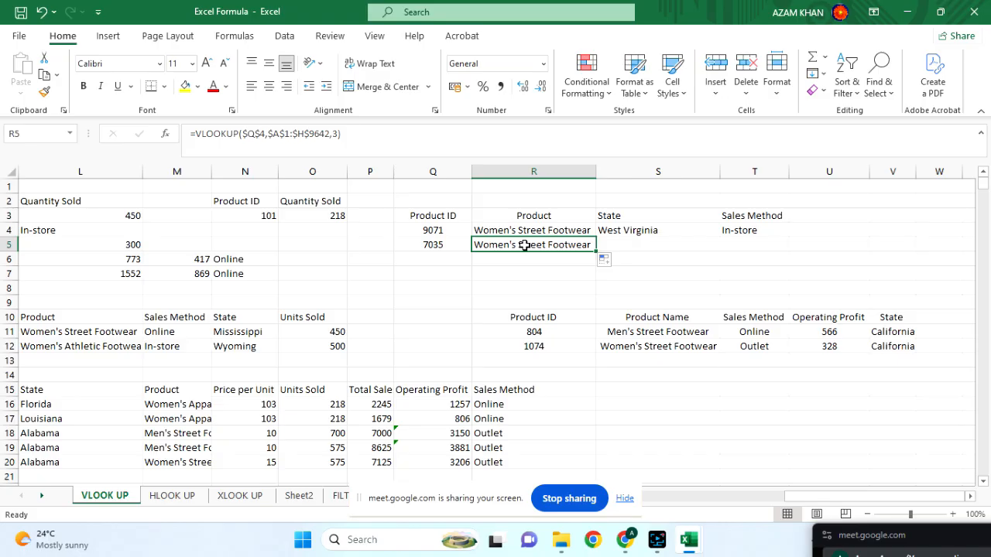
pyautogui.doubleClick(524, 245)
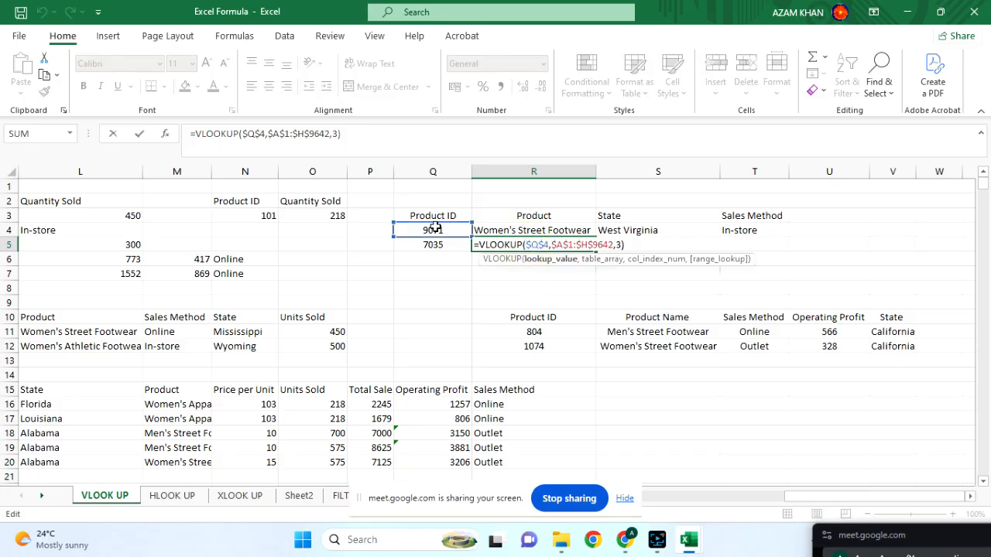
pyautogui.click(548, 246)
pyautogui.press('BackSpace')
pyautogui.press('BackSpace')
pyautogui.press('BackSpace')
pyautogui.press('BackSpace')
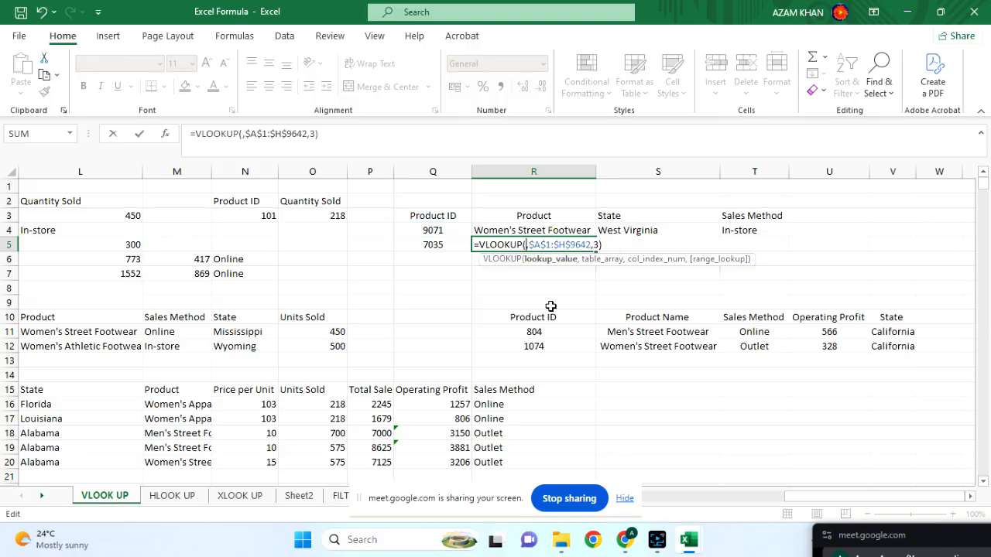
pyautogui.click(431, 246)
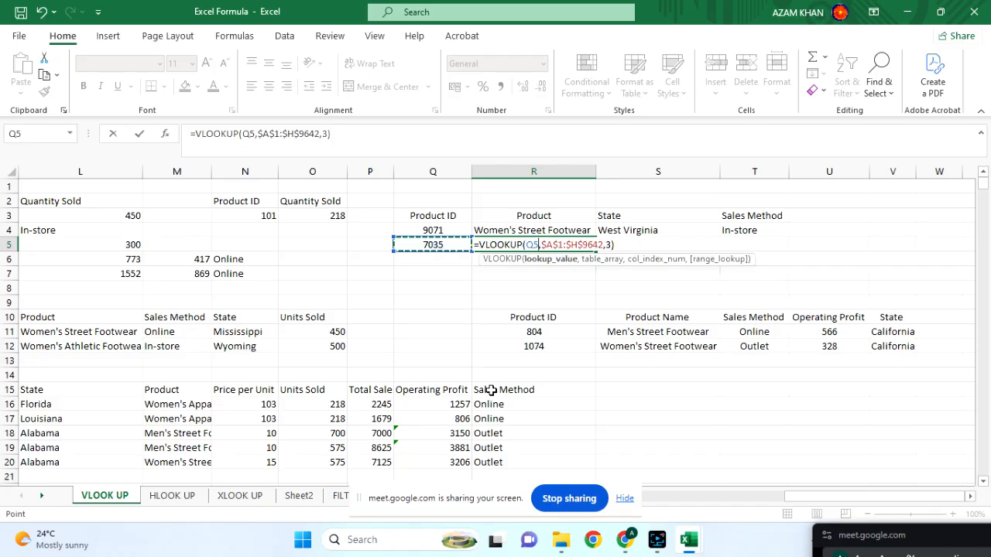
pyautogui.press('F4')
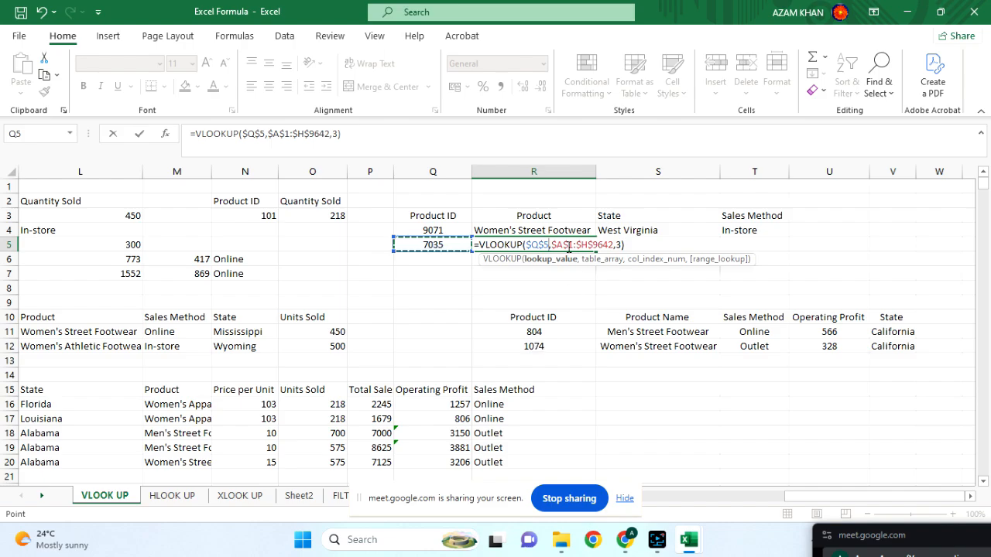
pyautogui.hscroll(-5, 506, 339)
pyautogui.hscroll(2, 506, 338)
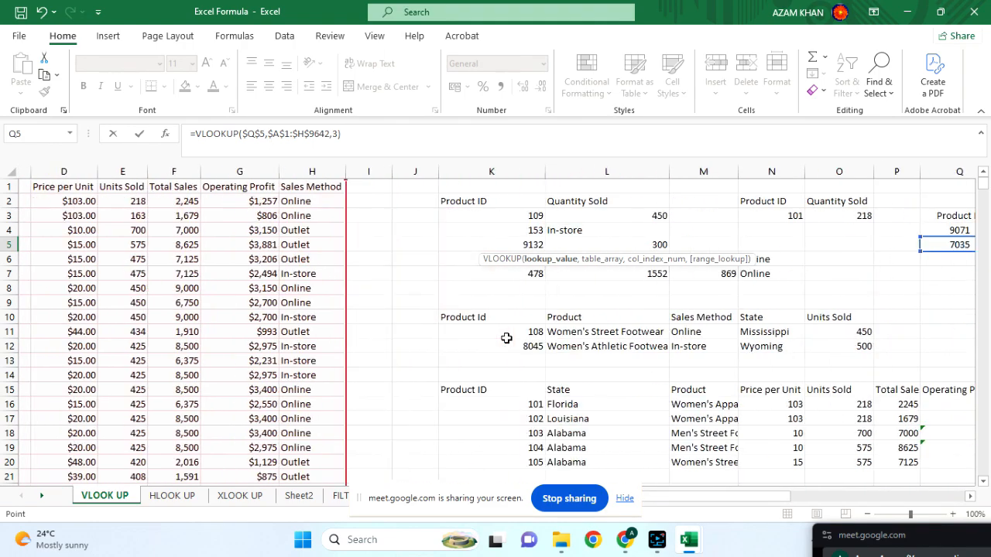
pyautogui.hscroll(2, 506, 338)
pyautogui.press('Return')
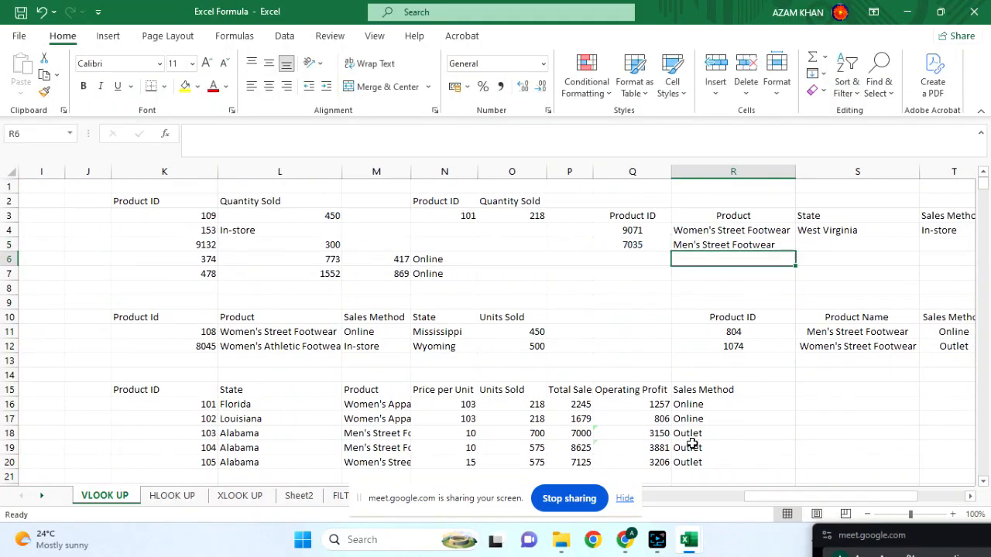
# Fill R5's VLOOKUP formula into S5 and change its column index to 2 for the State column.
pyautogui.hscroll(2, 714, 287)
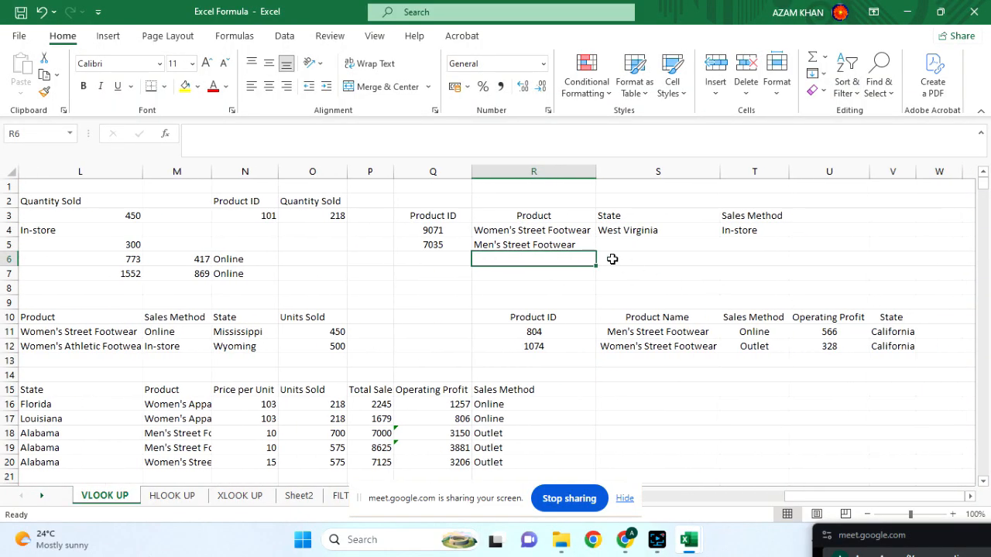
pyautogui.click(585, 246)
pyautogui.moveTo(596, 253); pyautogui.dragTo(681, 252)
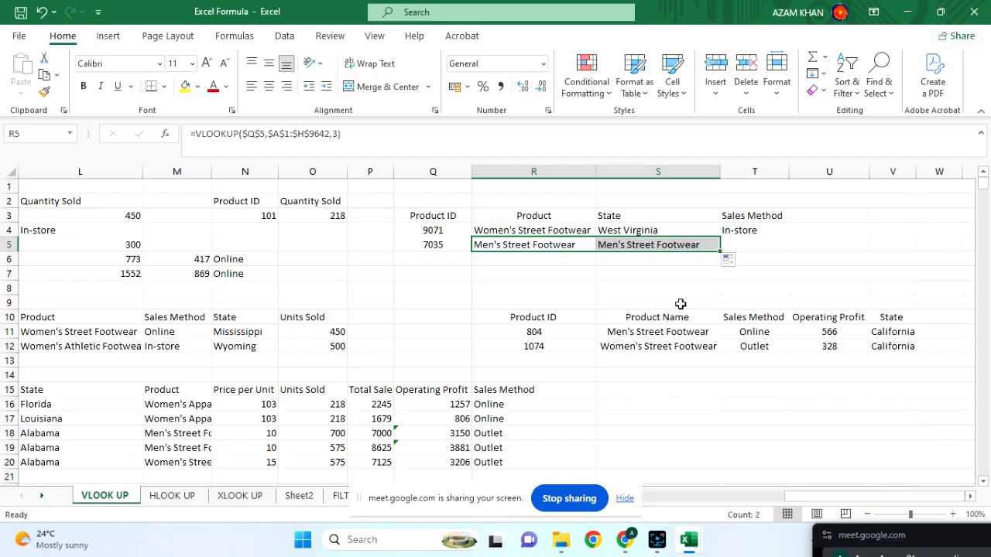
pyautogui.doubleClick(654, 246)
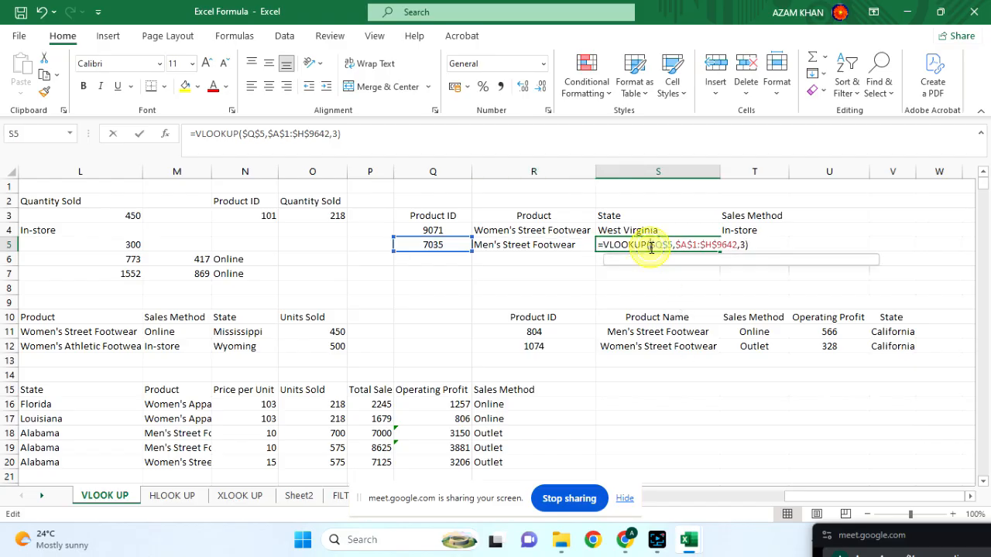
pyautogui.click(742, 245)
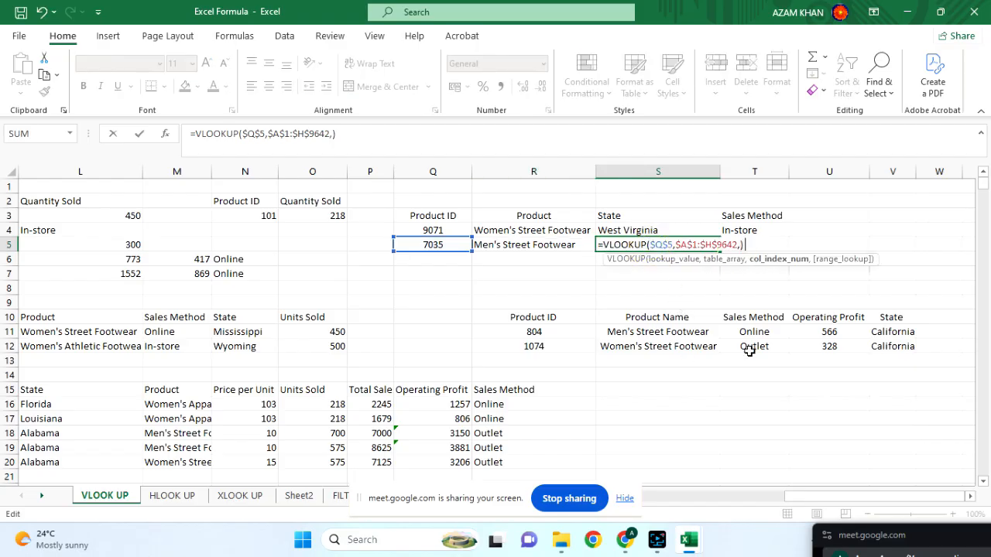
pyautogui.press('Return')
# Fill S5's VLOOKUP formula into T5 and change its column index to 8 for the Sales Method column.
pyautogui.click(662, 245)
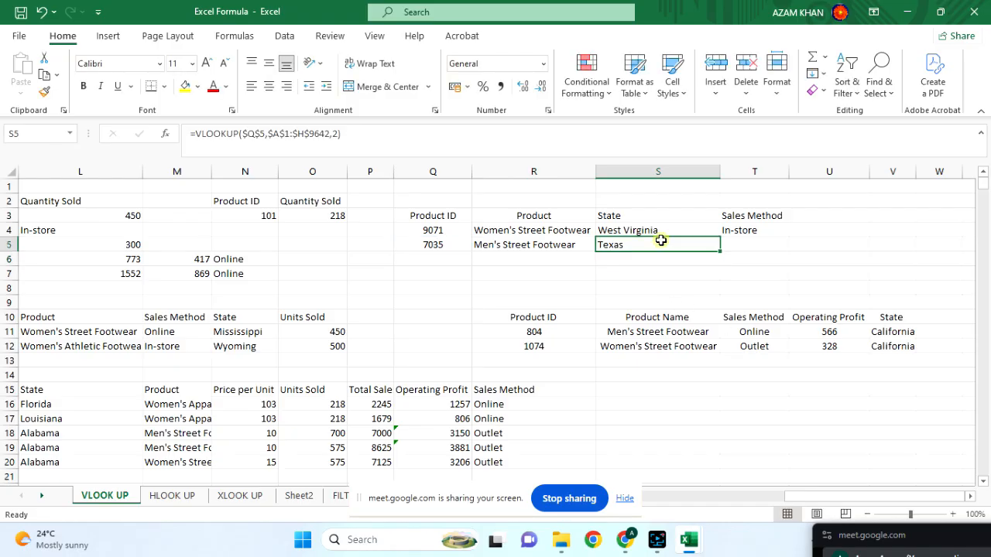
pyautogui.moveTo(720, 251); pyautogui.dragTo(772, 253)
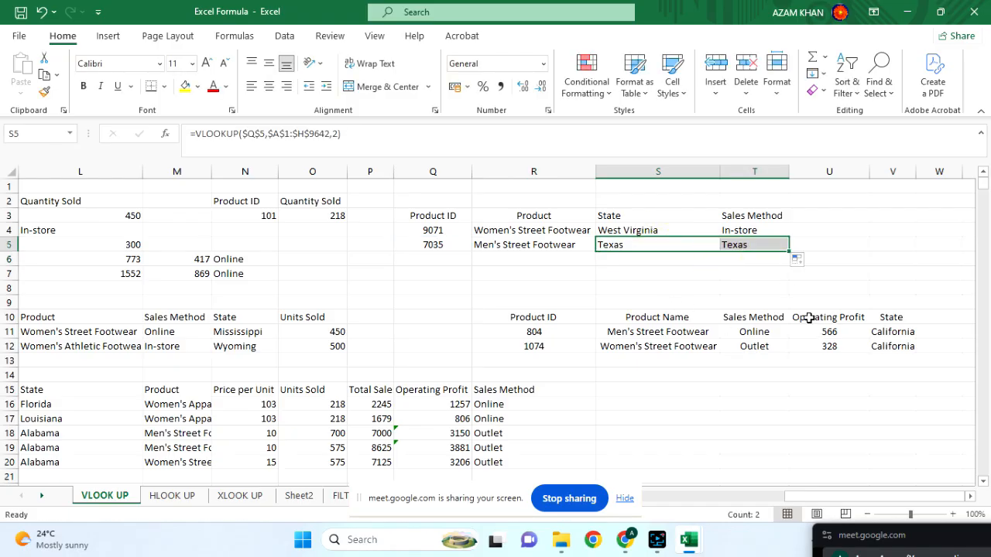
pyautogui.doubleClick(741, 247)
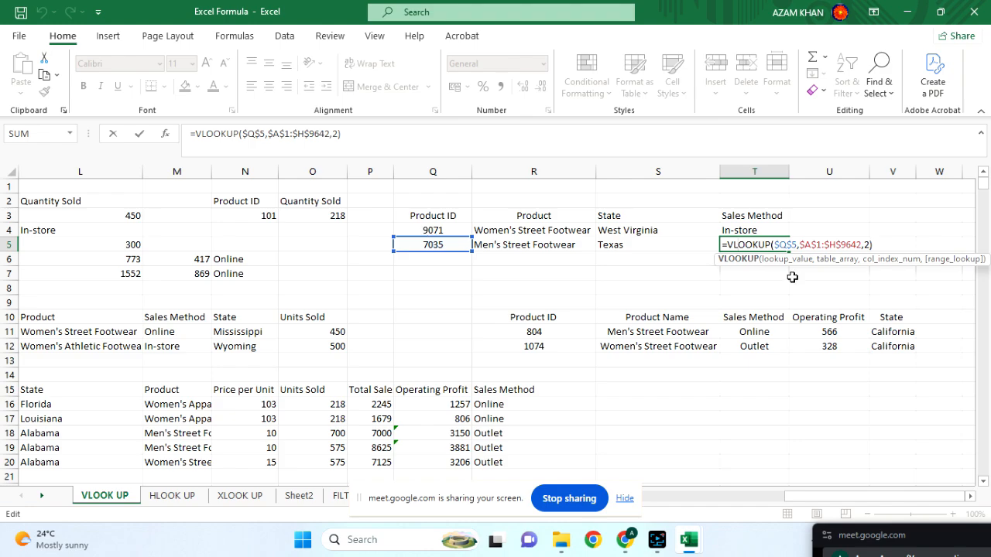
pyautogui.click(868, 245)
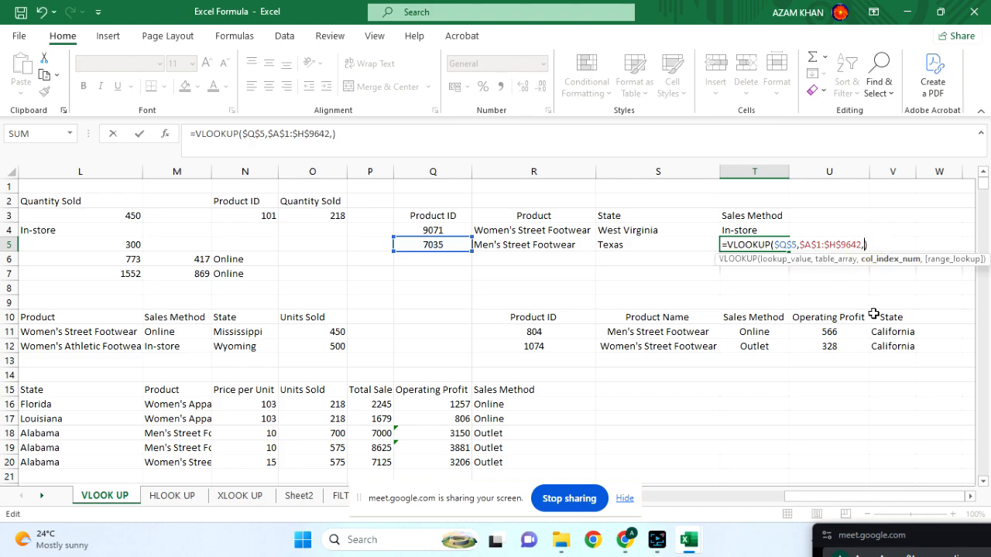
pyautogui.press('Return')
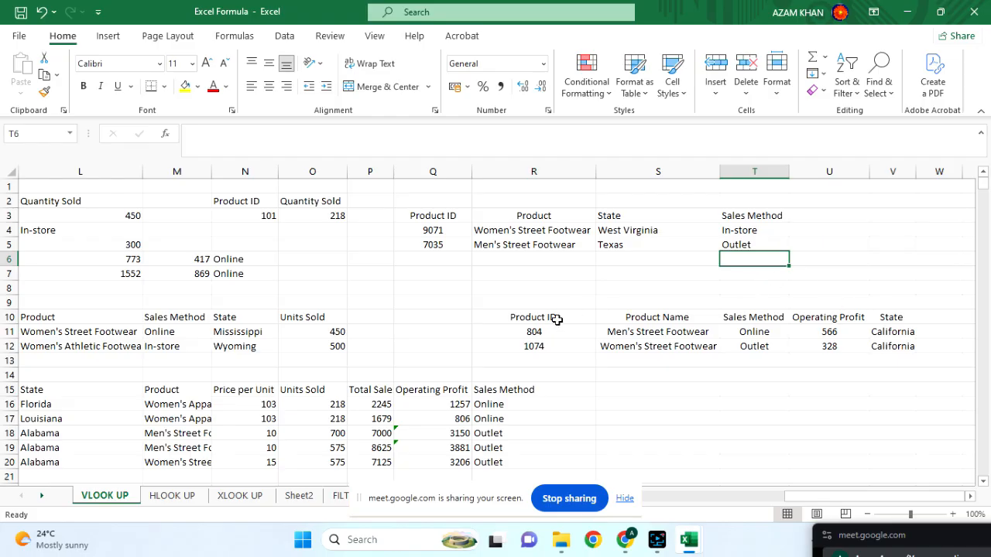
pyautogui.click(453, 243)
pyautogui.moveTo(453, 243); pyautogui.dragTo(471, 343)
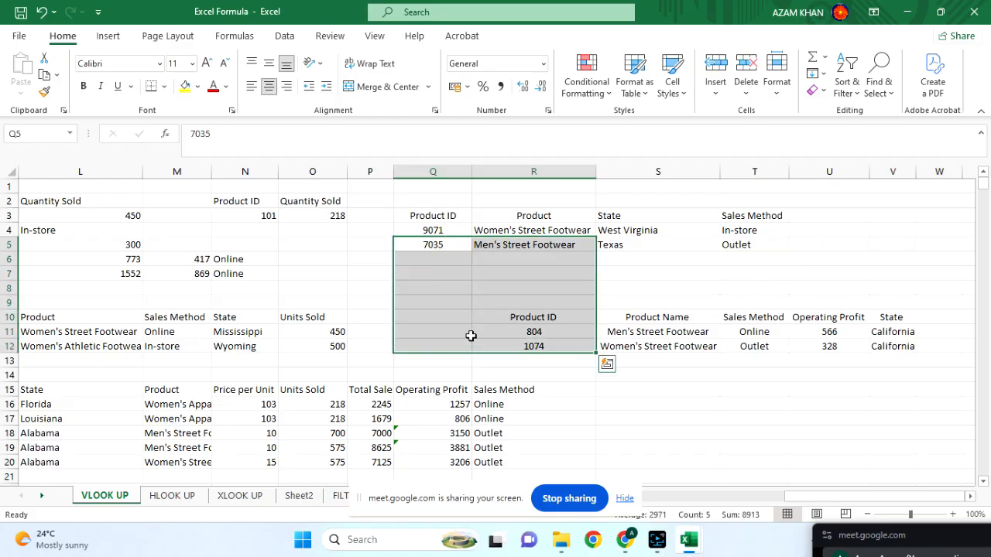
pyautogui.click(444, 312)
pyautogui.hscroll(2, 477, 351)
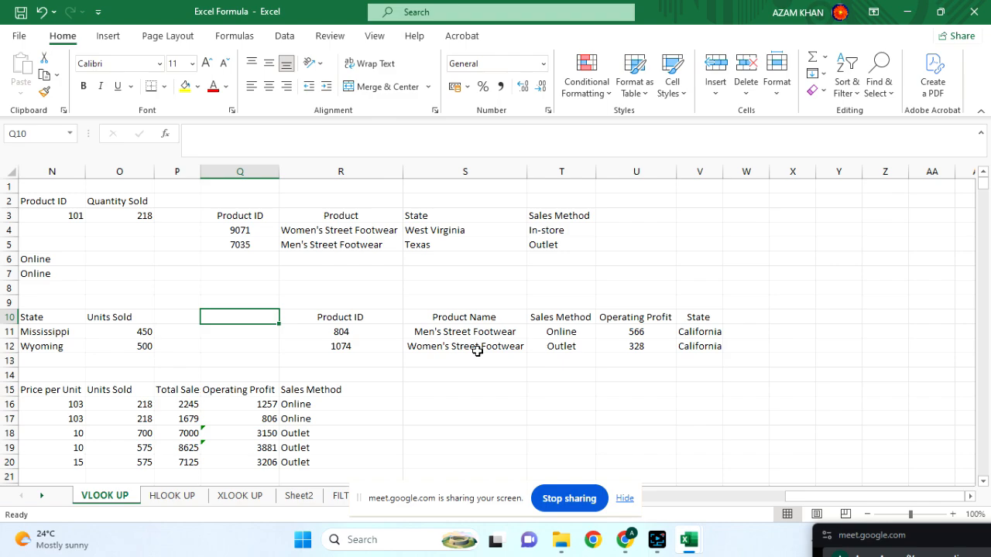
pyautogui.click(261, 220)
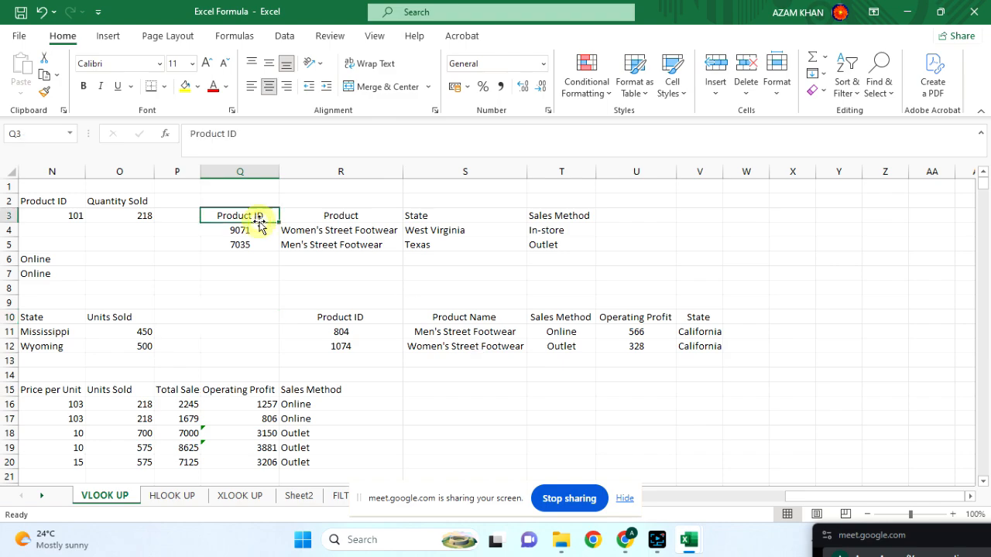
pyautogui.moveTo(239, 216); pyautogui.dragTo(580, 244)
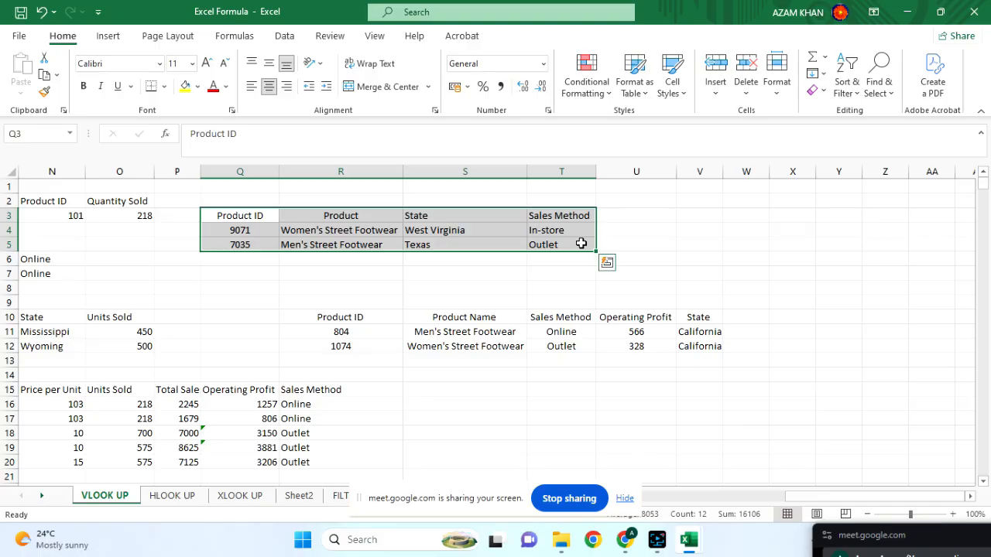
pyautogui.click(110, 37)
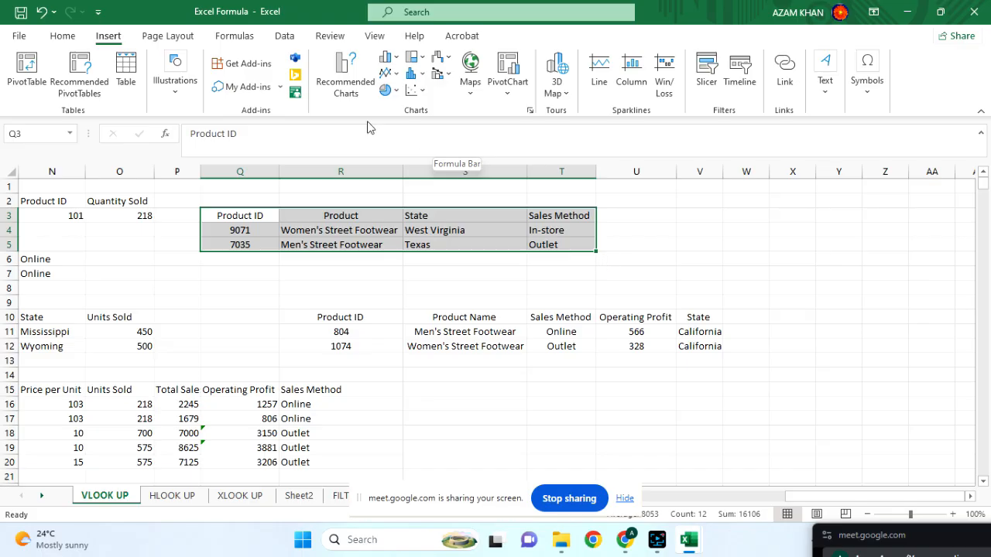
pyautogui.click(344, 99)
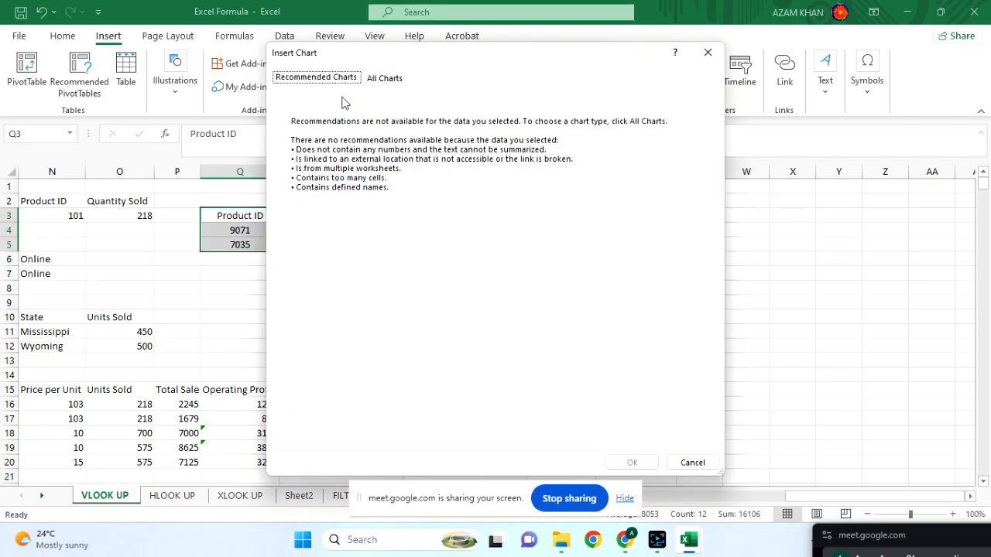
pyautogui.click(385, 78)
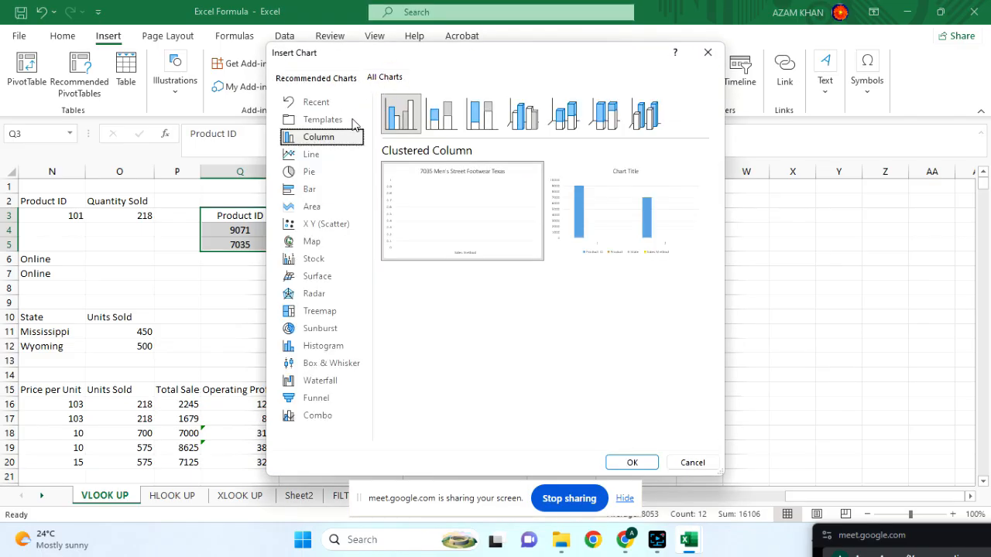
pyautogui.click(707, 52)
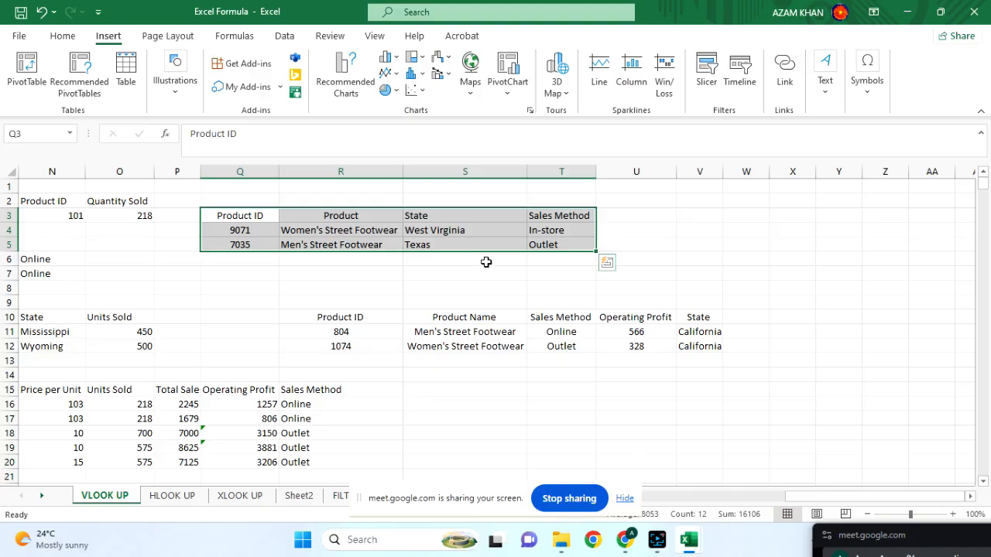
pyautogui.click(484, 287)
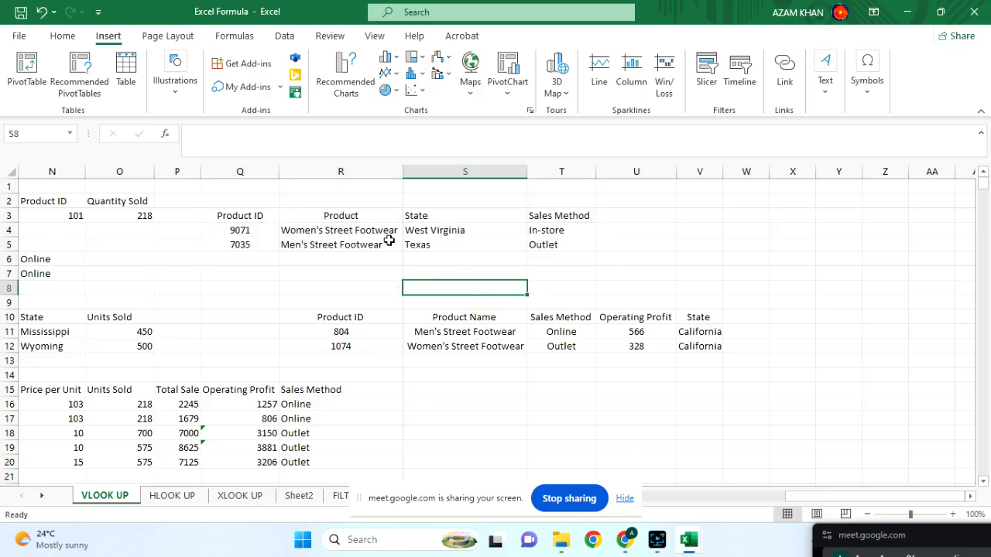
# Add the header Operating Profit in cell U3 of the lookup table.
pyautogui.click(617, 217)
pyautogui.doubleClick(617, 217)
pyautogui.write('O')
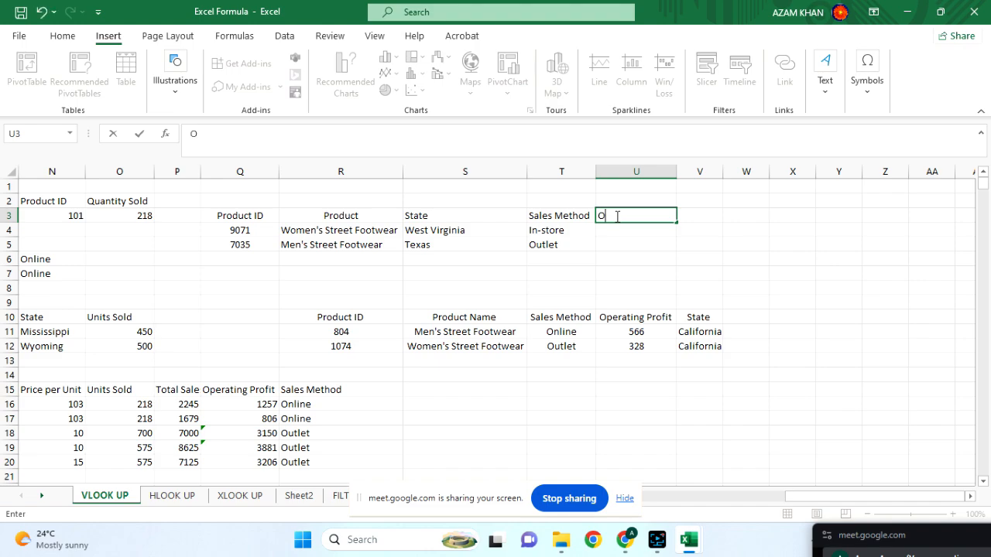
pyautogui.write('perating Profi')
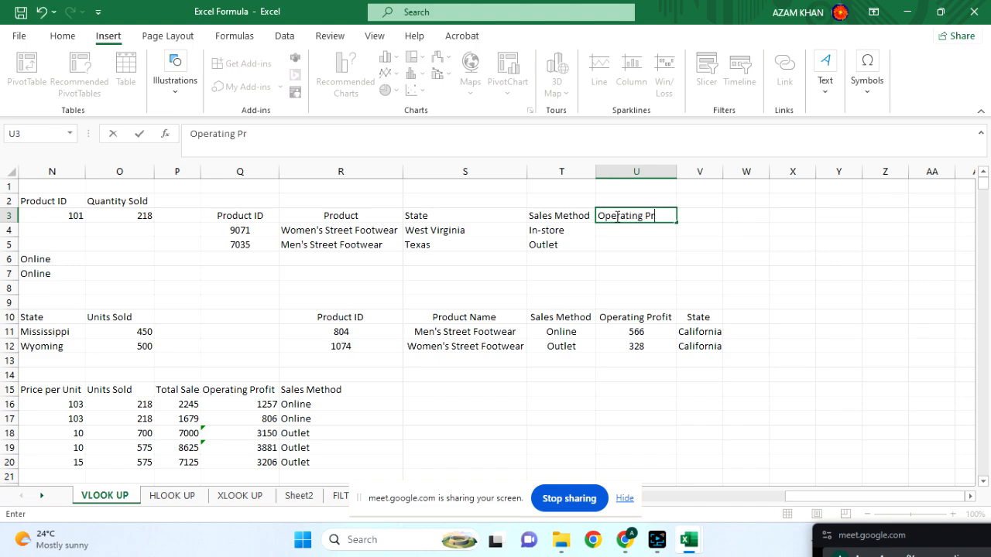
pyautogui.write('t')
pyautogui.click(659, 273)
# Fill the Sales Method VLOOKUP formula from cell T4 across into cell U4.
pyautogui.click(625, 230)
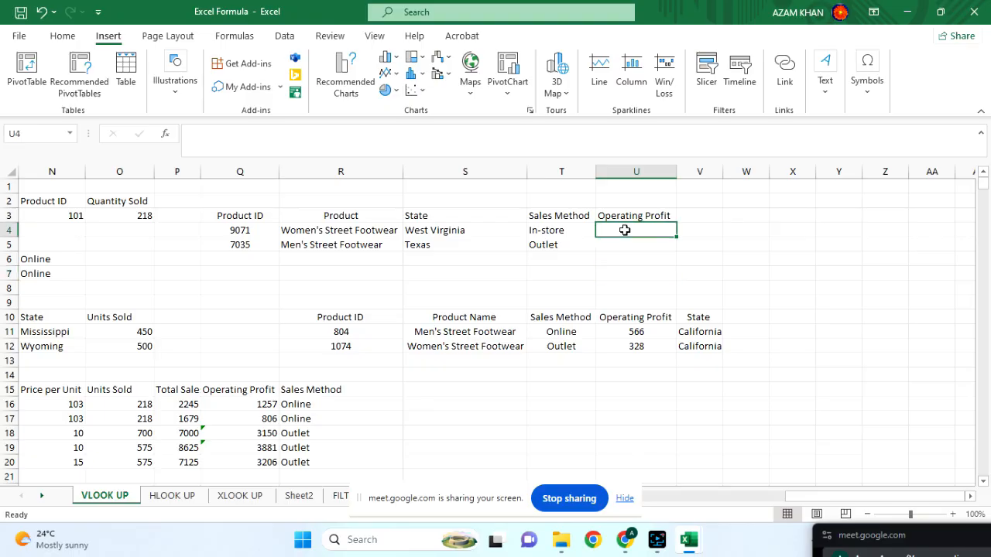
pyautogui.click(542, 227)
pyautogui.moveTo(598, 238); pyautogui.dragTo(655, 240)
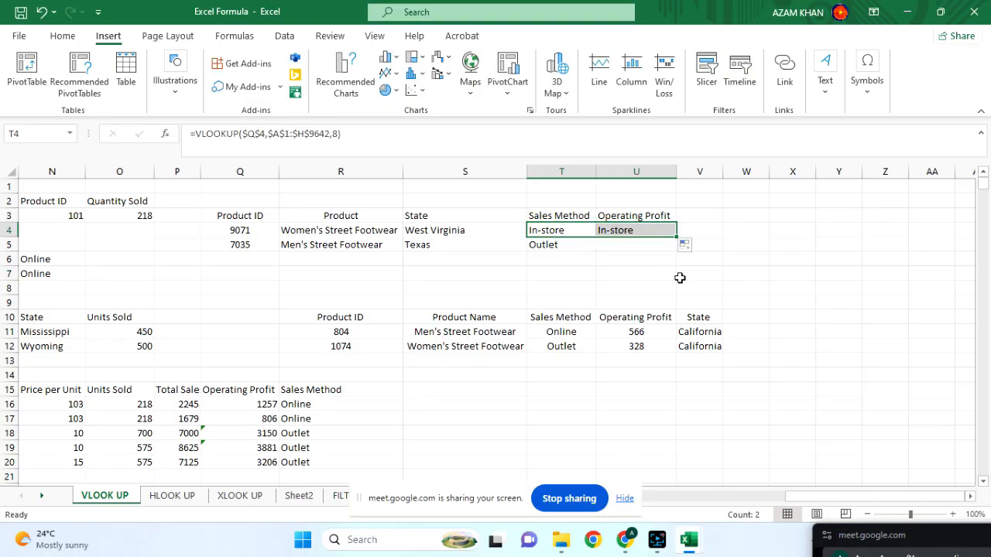
# Change the column index in U4's formula to 7 for Operating Profit, giving =VLOOKUP($Q$4,$A$1:$H$9642,7).
pyautogui.doubleClick(625, 229)
pyautogui.hscroll(-3, 425, 331)
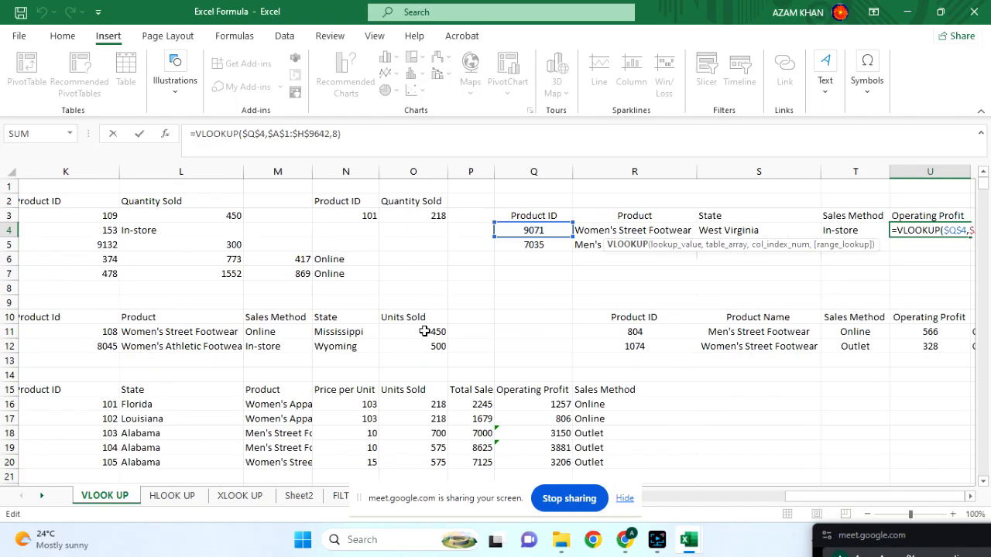
pyautogui.hscroll(-5, 424, 331)
pyautogui.hscroll(8, 424, 331)
pyautogui.hscroll(-7, 425, 331)
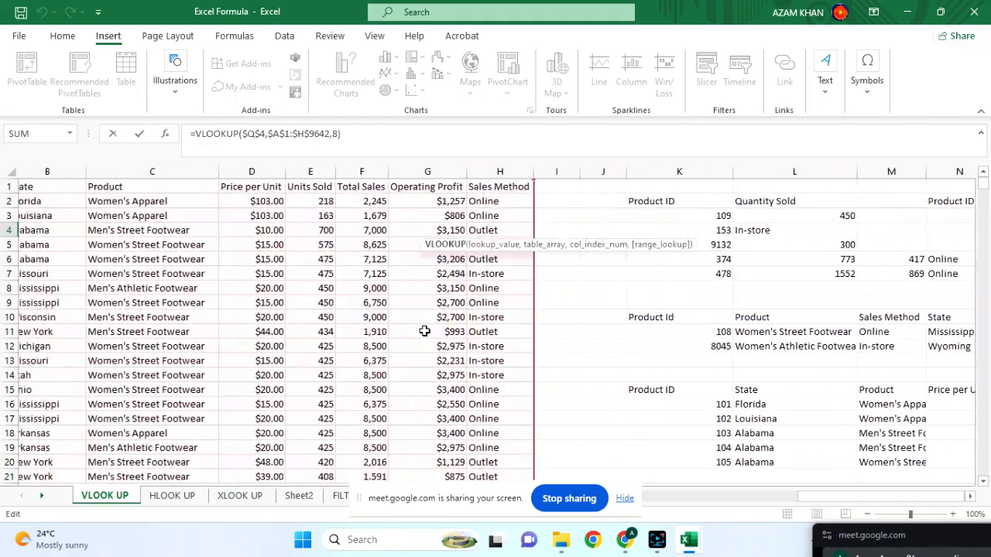
pyautogui.hscroll(-1, 425, 331)
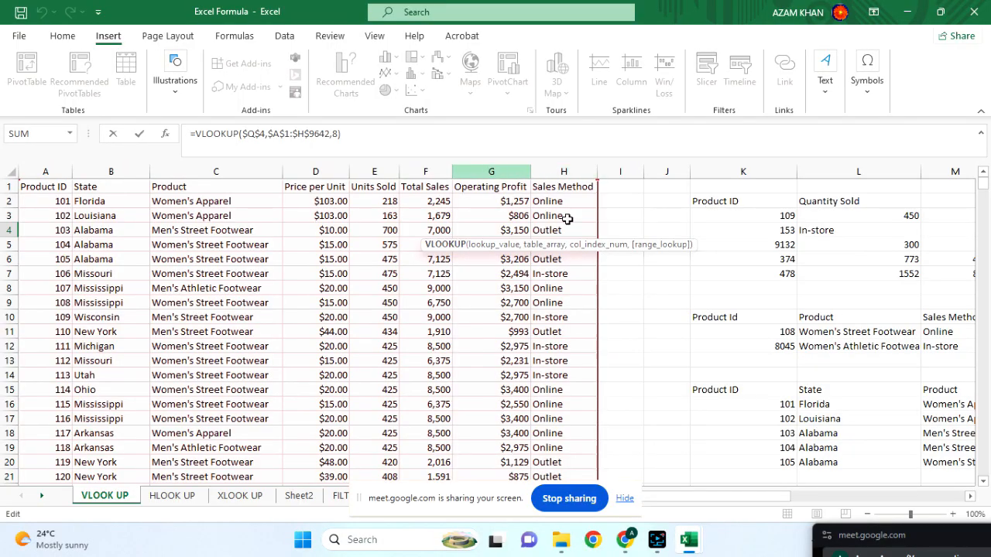
pyautogui.hscroll(7, 619, 278)
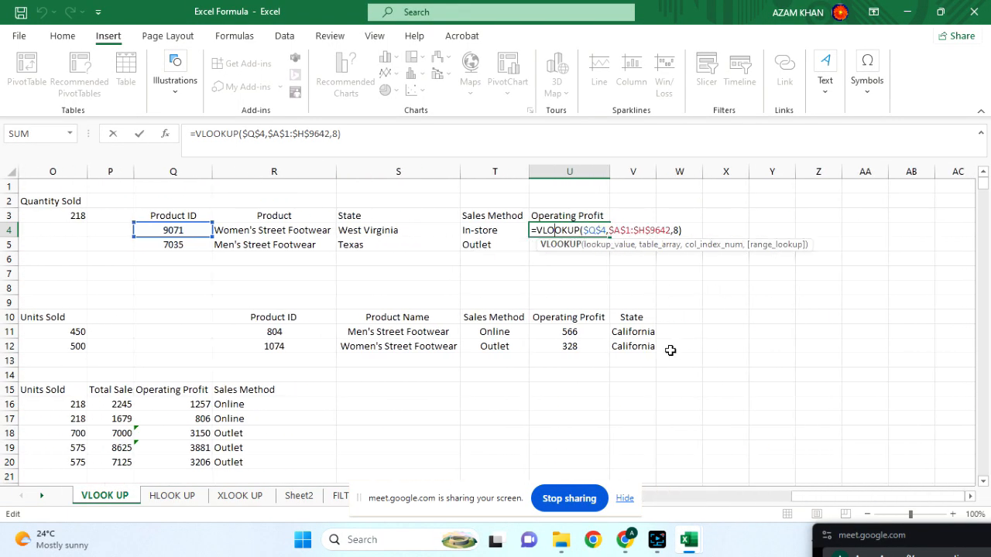
pyautogui.click(679, 230)
pyautogui.press('BackSpace')
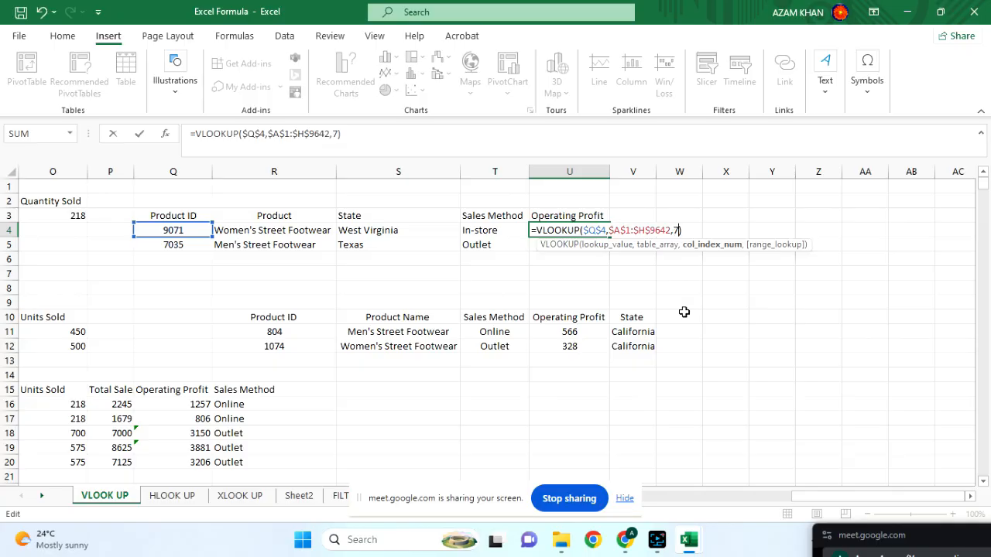
pyautogui.press('Return')
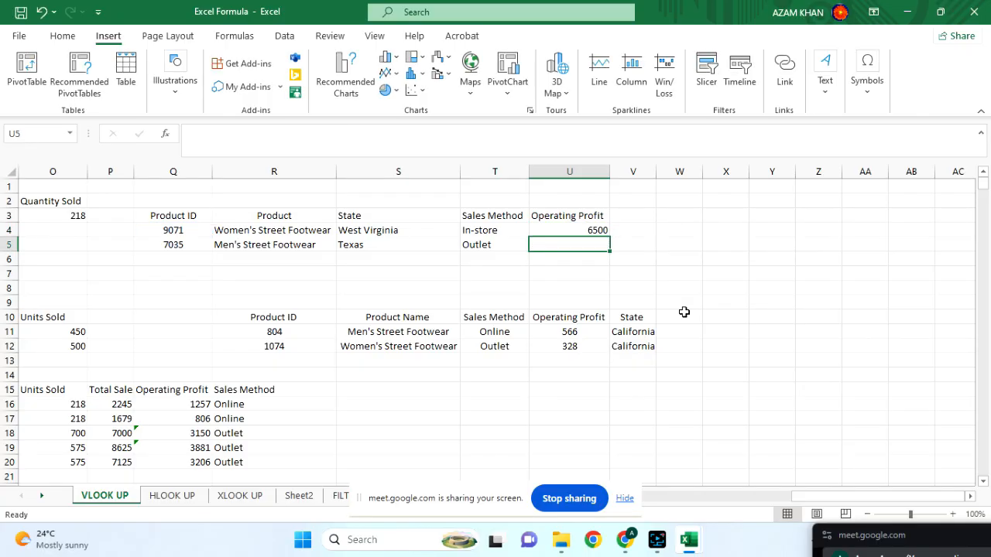
# Fill T5's VLOOKUP formula into U5 and change its column index to 7 for Operating Profit.
pyautogui.click(577, 227)
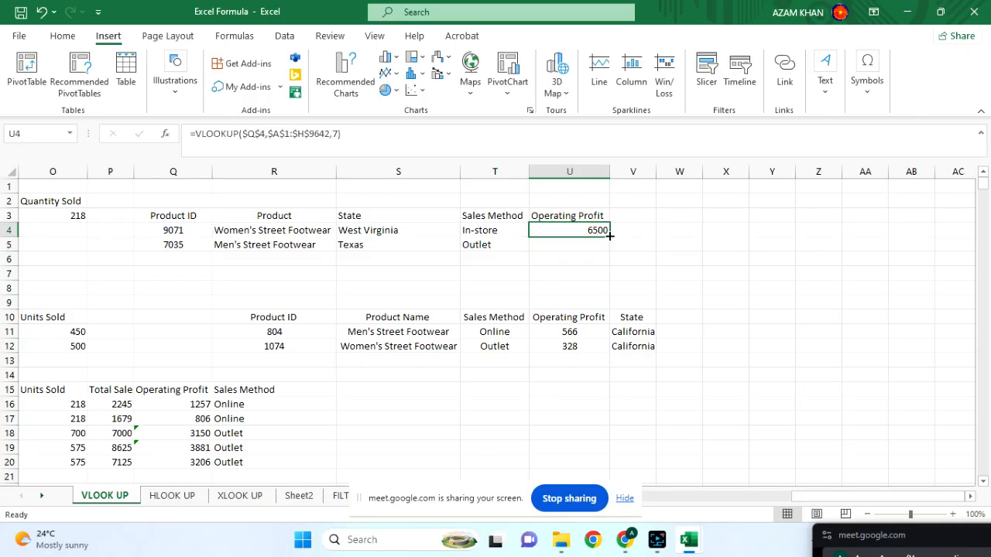
pyautogui.click(517, 246)
pyautogui.moveTo(529, 251); pyautogui.dragTo(584, 246)
pyautogui.doubleClick(582, 244)
pyautogui.press('BackSpace')
pyautogui.press('Return')
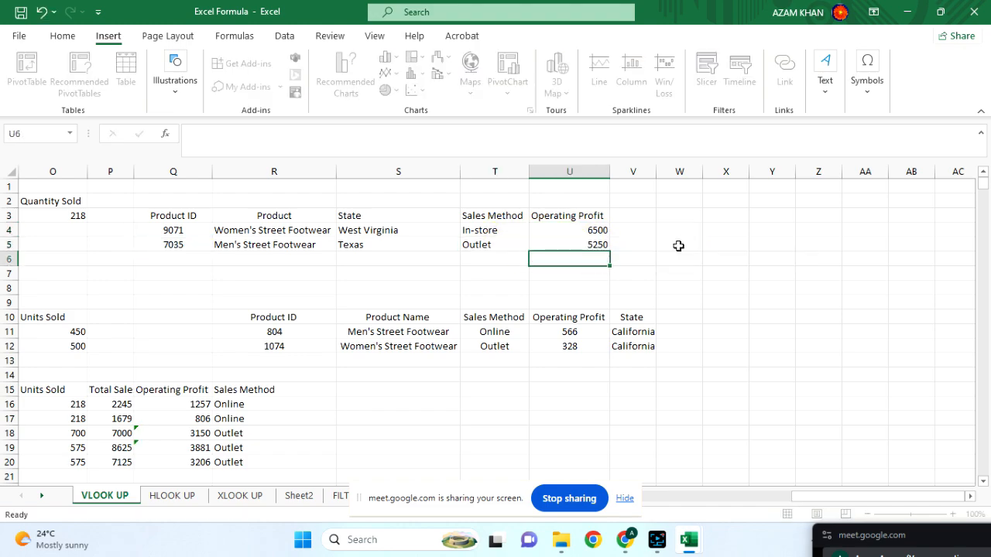
# Insert a clustered column chart of Operating Profit from the lookup table range Q3:U5.
pyautogui.hscroll(-2, 544, 316)
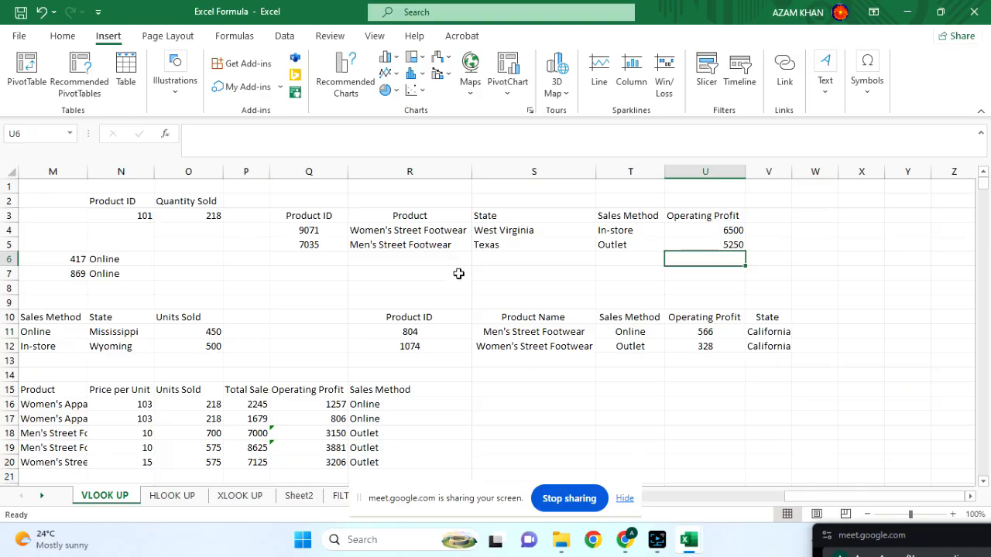
pyautogui.moveTo(309, 216); pyautogui.dragTo(743, 243)
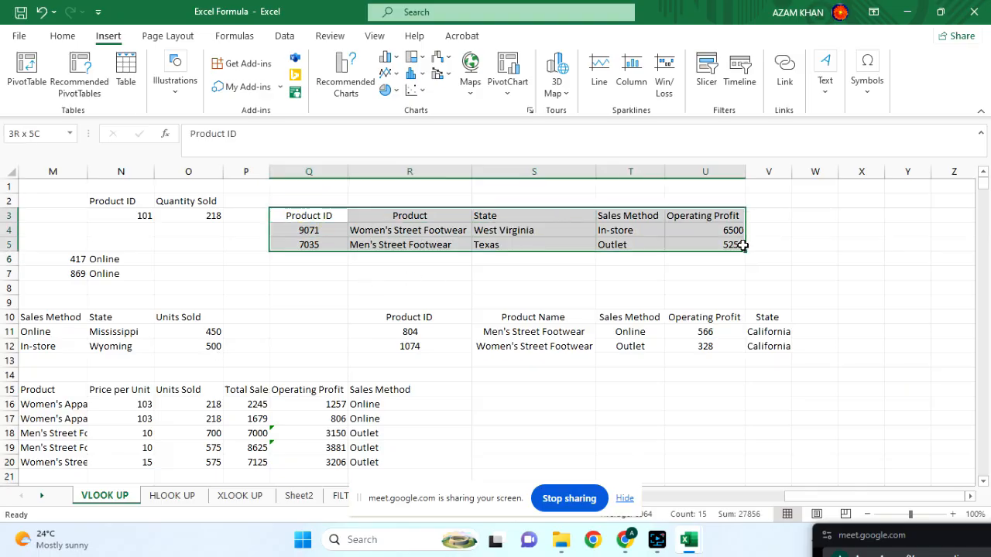
pyautogui.click(345, 82)
pyautogui.click(378, 78)
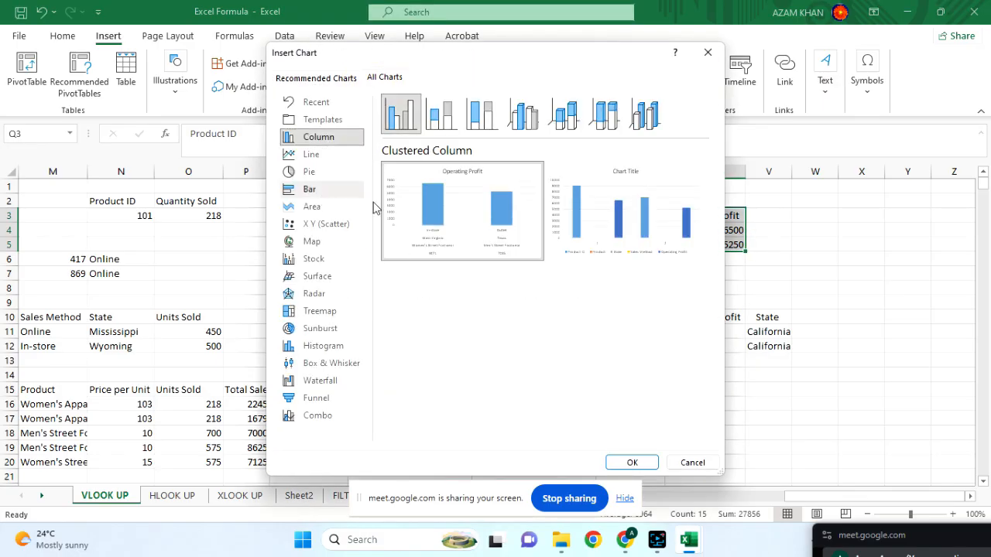
pyautogui.moveTo(487, 217)
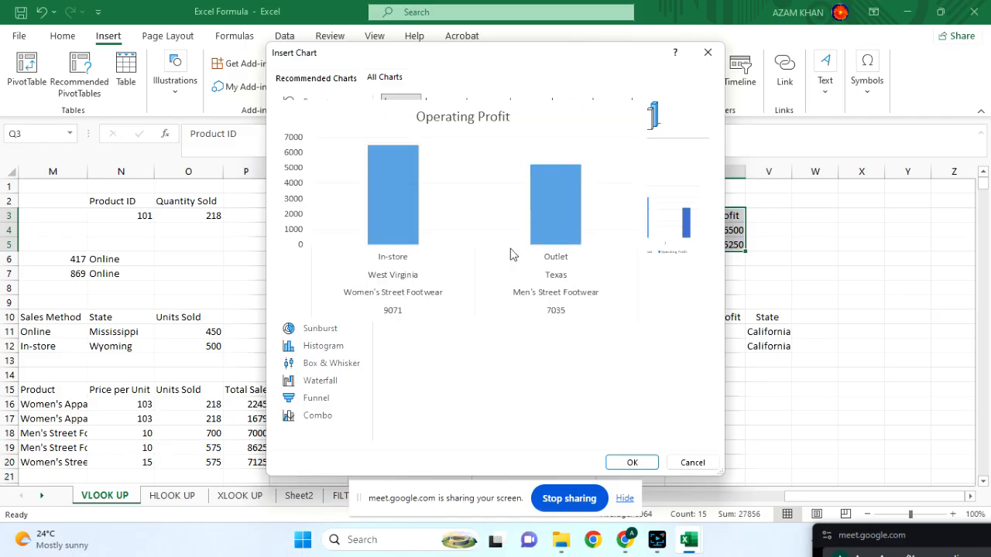
pyautogui.moveTo(689, 539)
pyautogui.moveTo(521, 198)
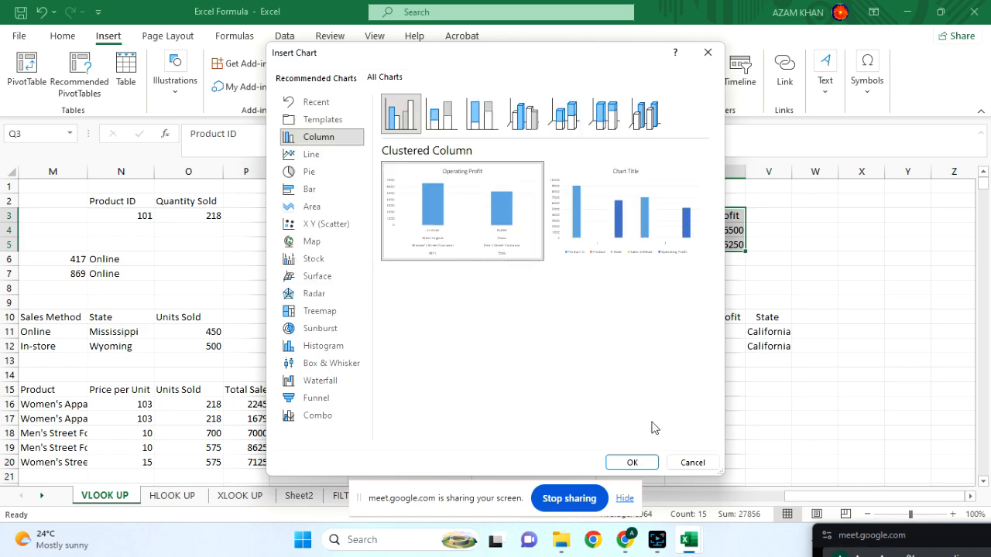
pyautogui.click(633, 462)
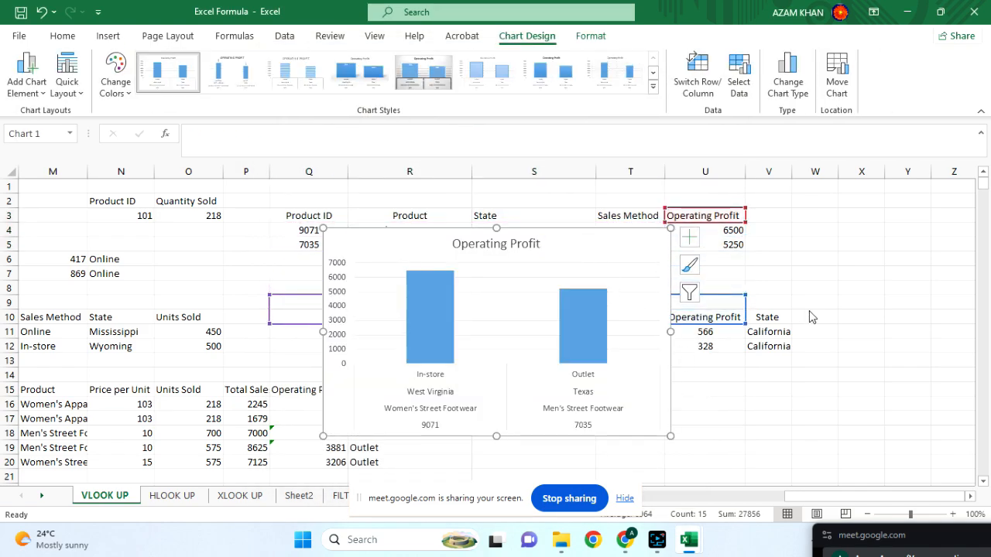
# Move the Operating Profit chart below the lookup table so it no longer covers rows 3 to 5, and deselect it.
pyautogui.click(583, 227)
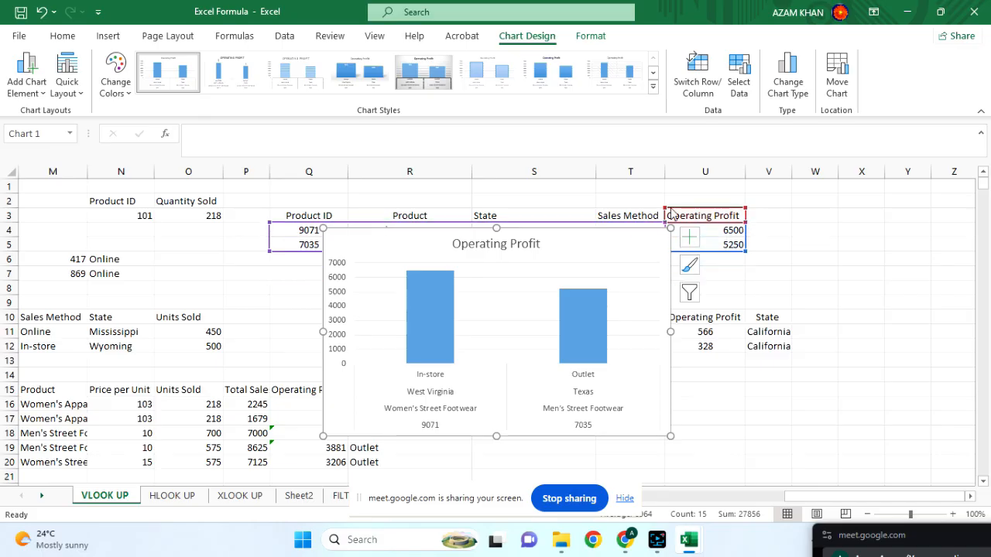
pyautogui.click(519, 246)
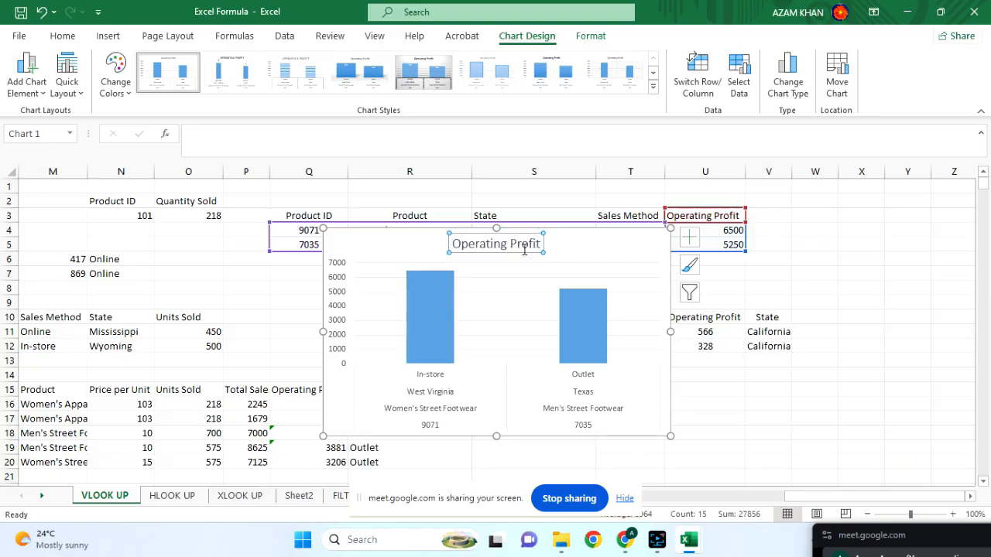
pyautogui.moveTo(520, 240); pyautogui.dragTo(524, 243)
pyautogui.moveTo(325, 302); pyautogui.dragTo(425, 331)
pyautogui.click(884, 377)
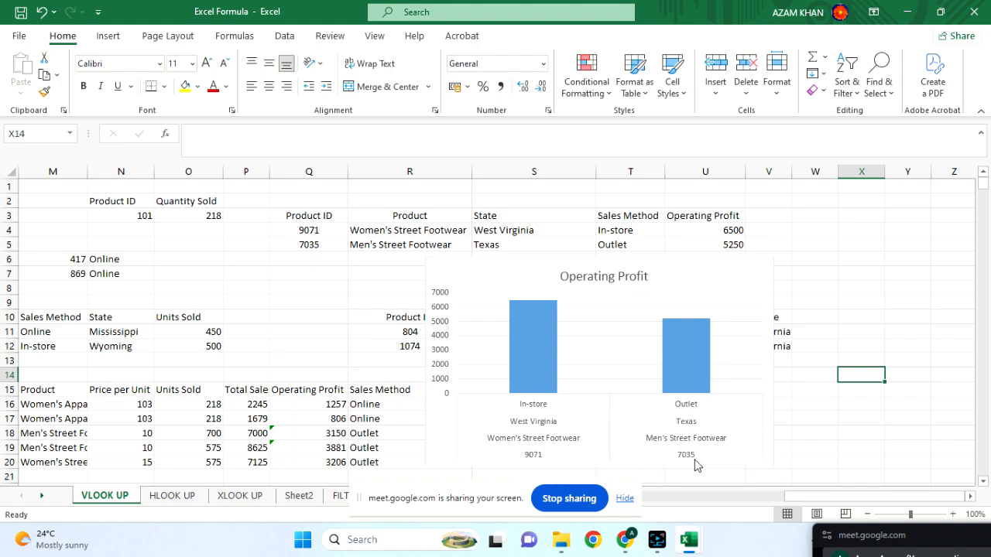
# Add data labels to the columns of the Operating Profit chart.
pyautogui.rightClick(687, 368)
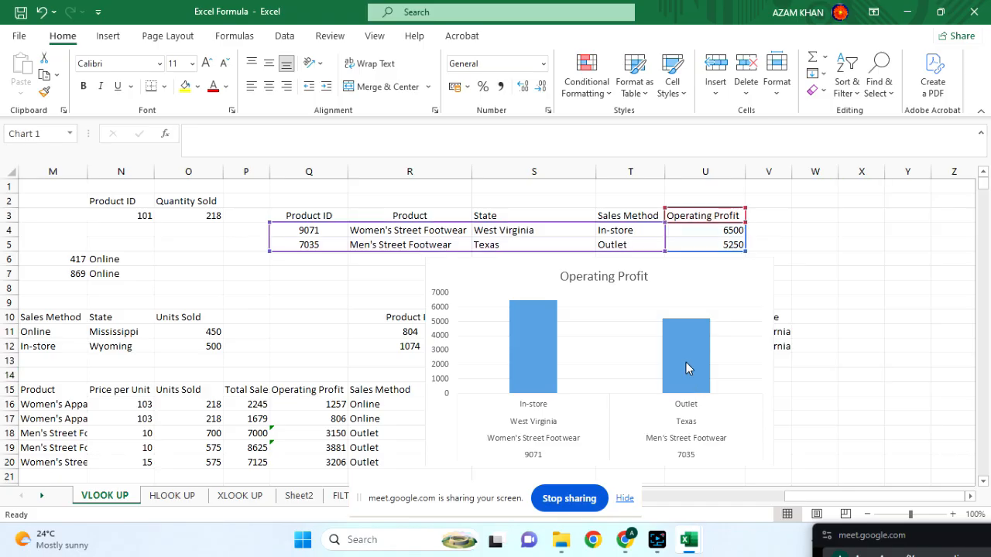
pyautogui.press('Escape')
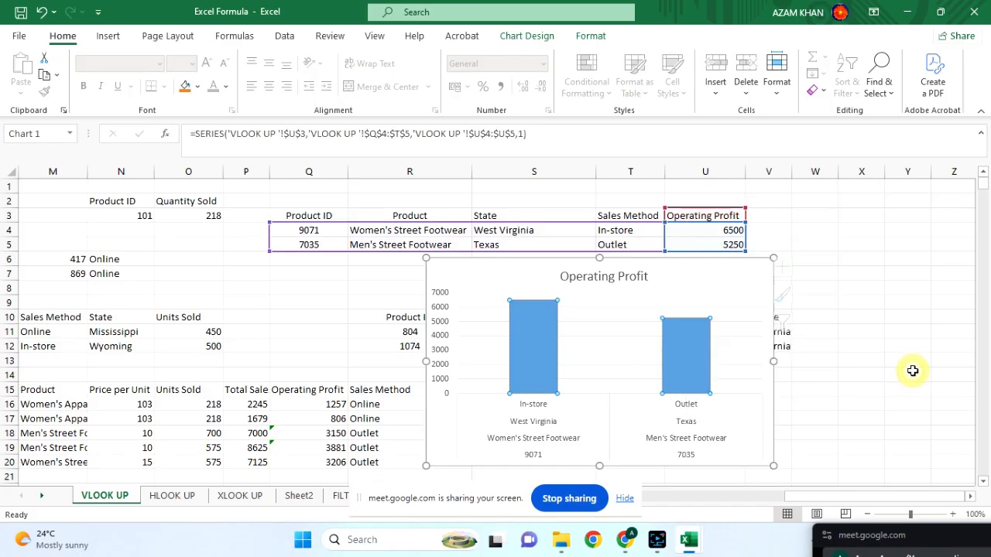
pyautogui.click(881, 377)
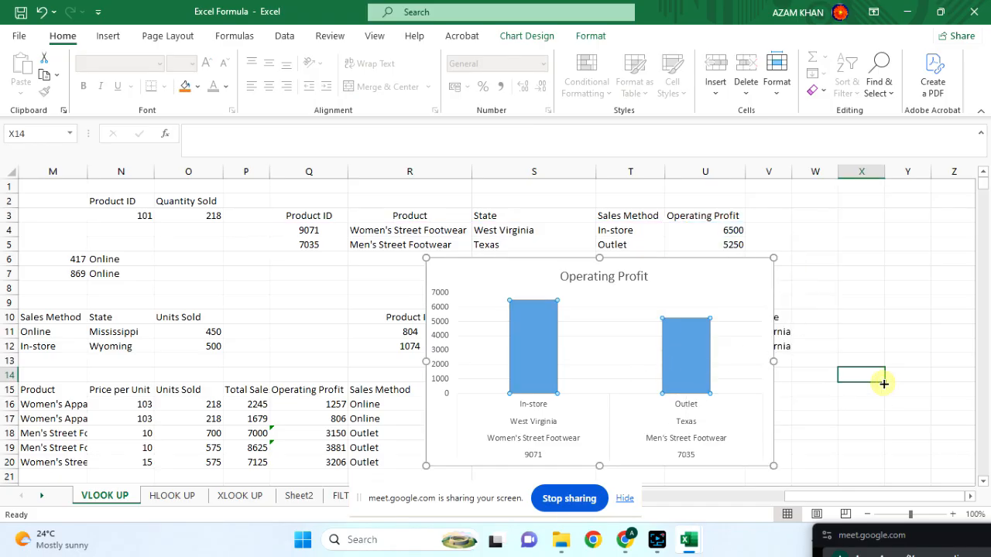
pyautogui.click(684, 356)
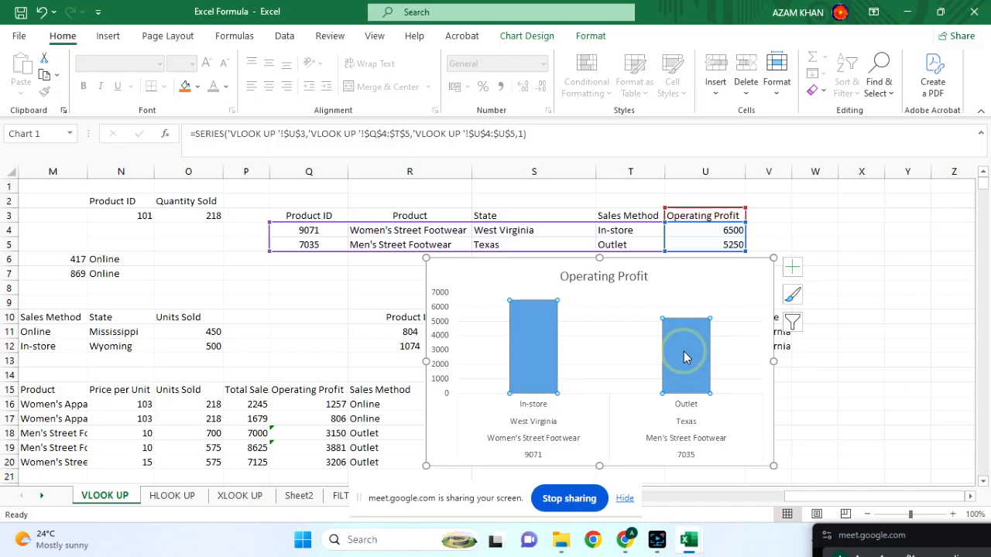
pyautogui.click(792, 269)
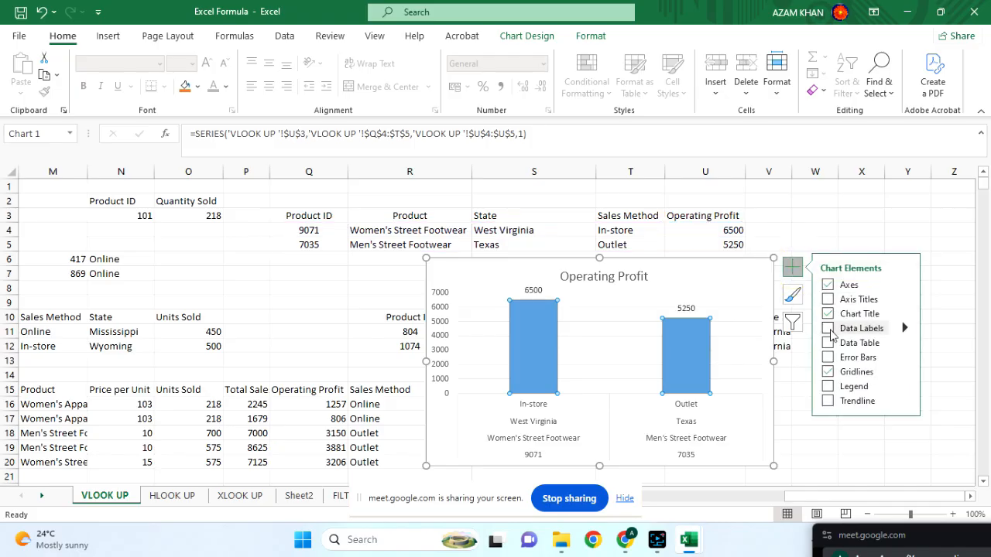
pyautogui.click(829, 331)
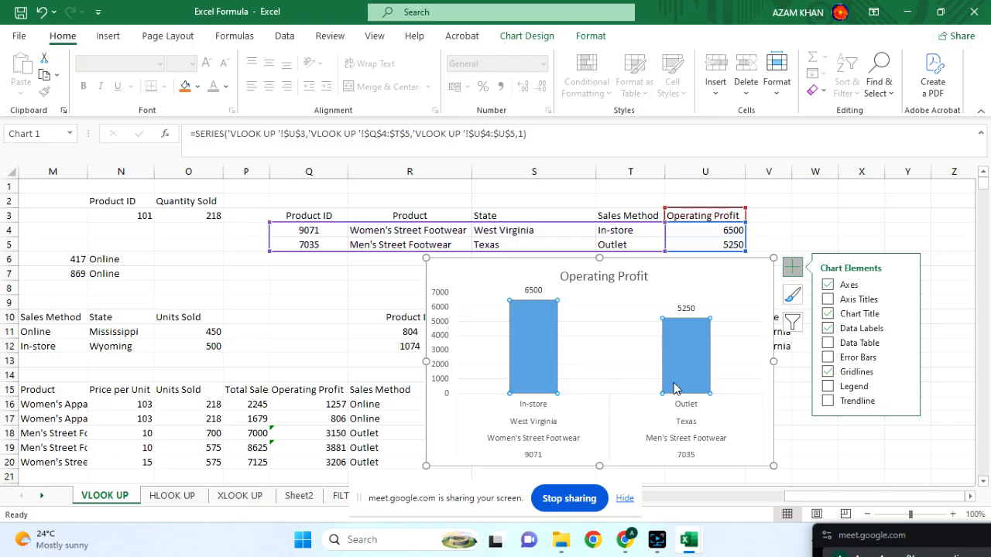
# Select only the Outlet column in the Operating Profit chart and fill it with the standard red color.
pyautogui.moveTo(673, 389)
pyautogui.click(688, 382)
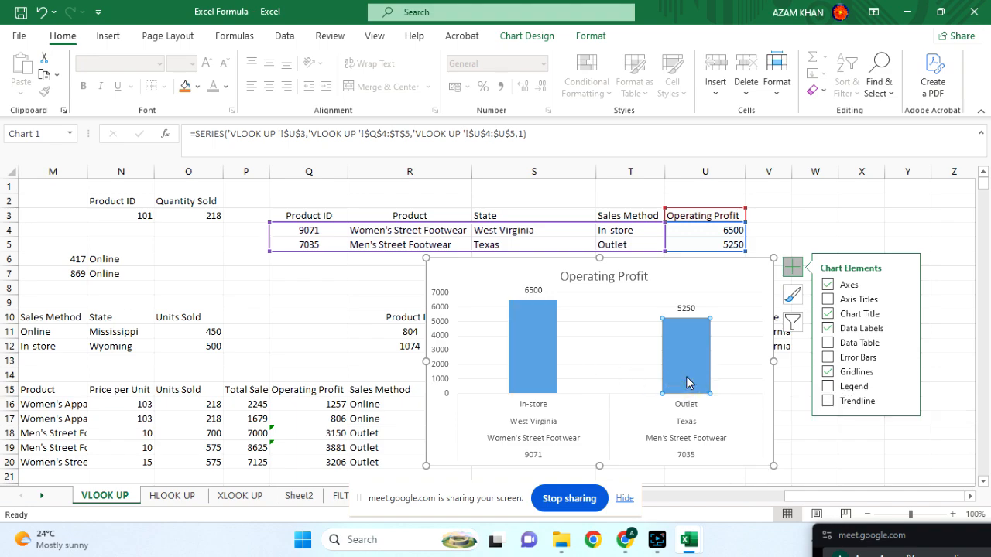
pyautogui.click(532, 364)
pyautogui.click(685, 359)
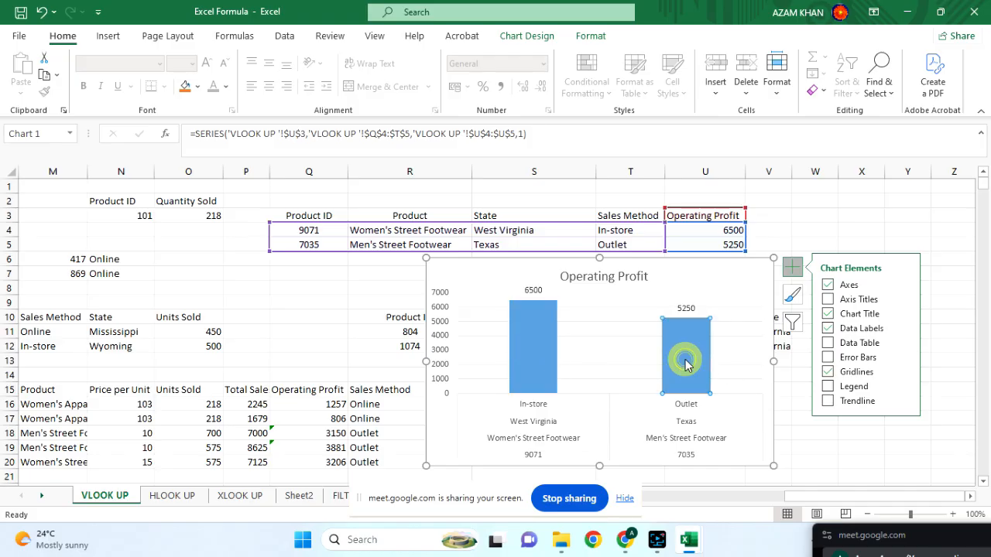
pyautogui.click(537, 339)
pyautogui.click(538, 342)
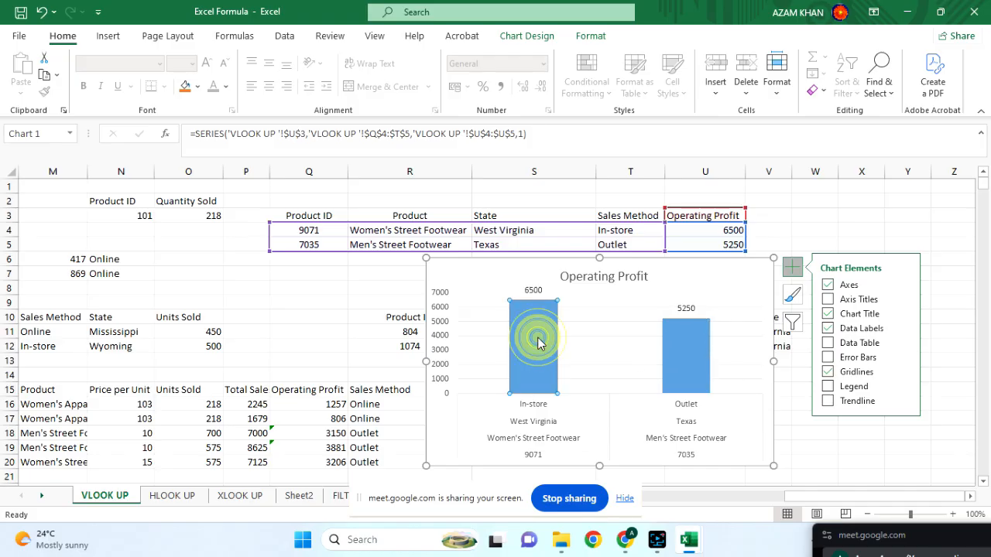
pyautogui.doubleClick(686, 361)
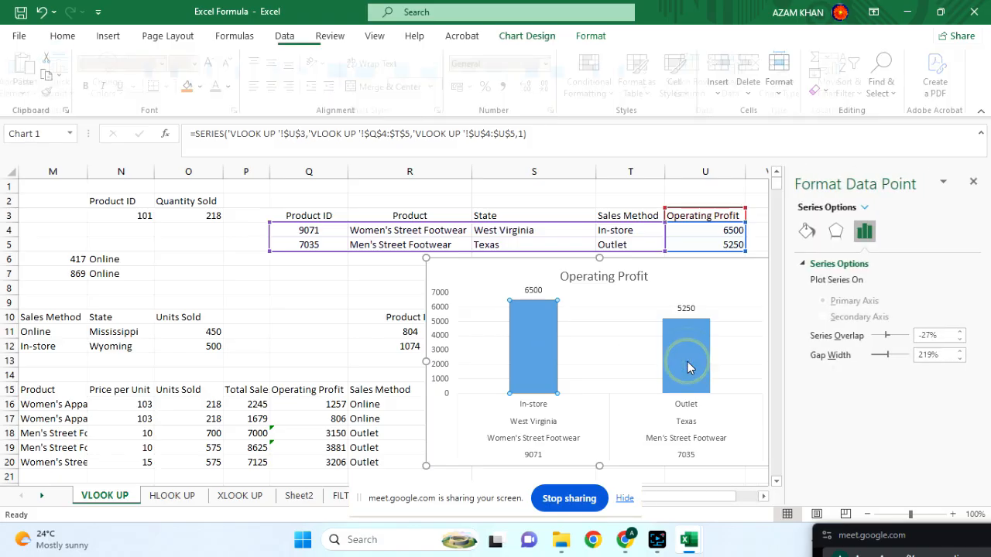
pyautogui.click(973, 182)
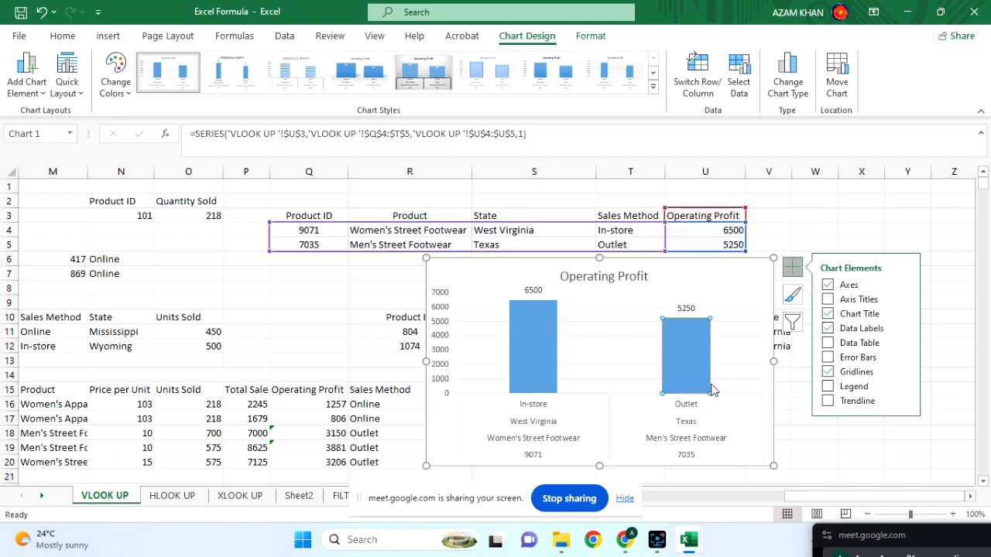
pyautogui.rightClick(691, 354)
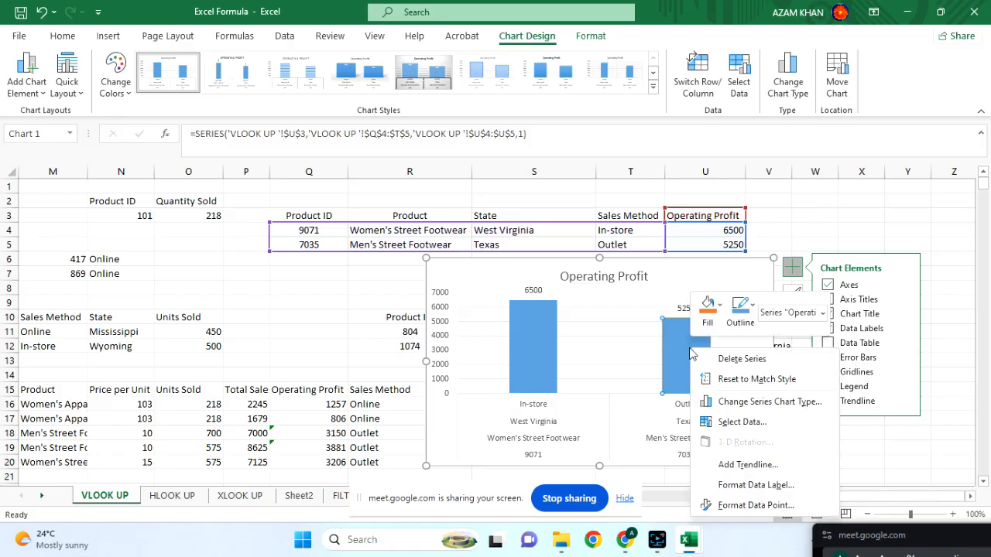
pyautogui.click(718, 304)
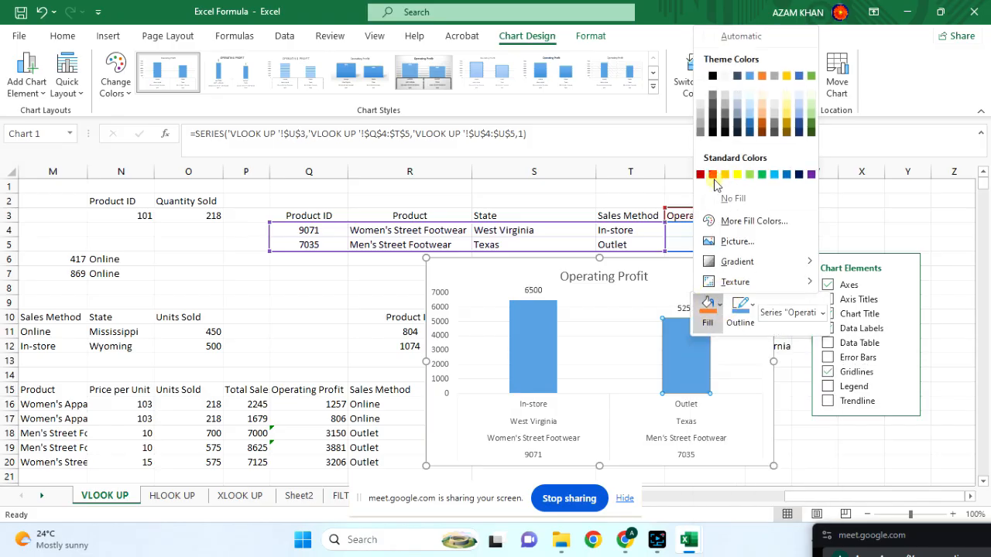
pyautogui.click(712, 175)
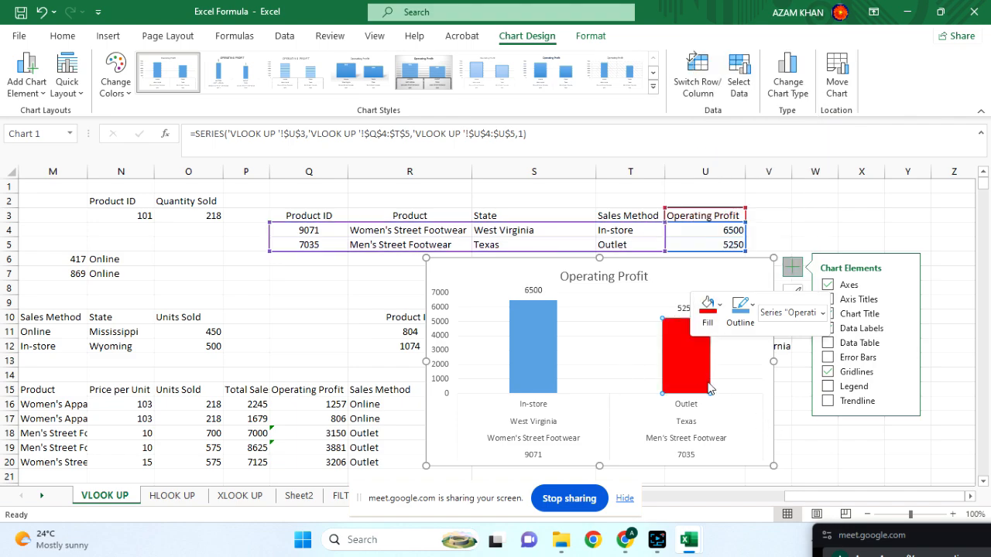
# Fill only the In-store column of the Operating Profit chart with the standard green color.
pyautogui.click(539, 366)
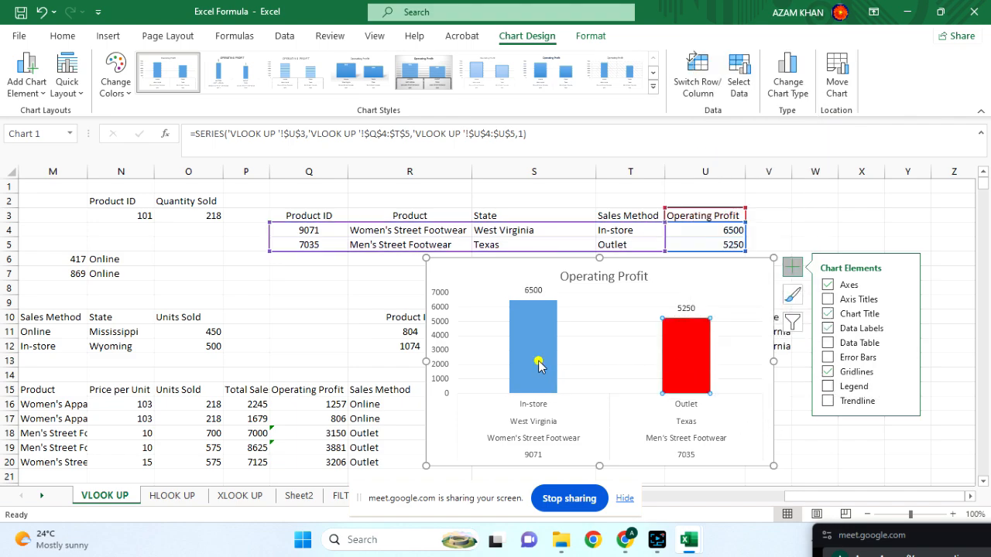
pyautogui.rightClick(539, 366)
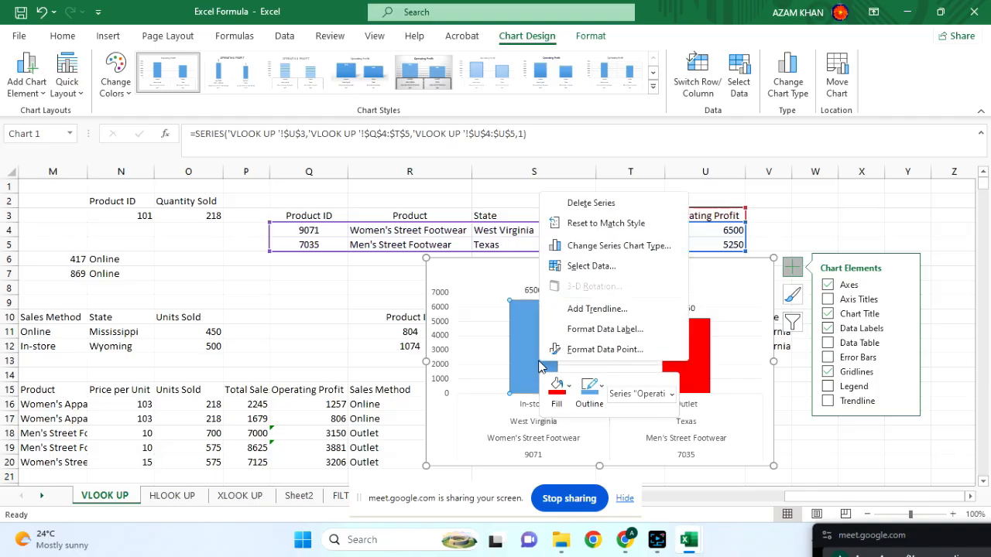
pyautogui.click(561, 387)
pyautogui.click(566, 388)
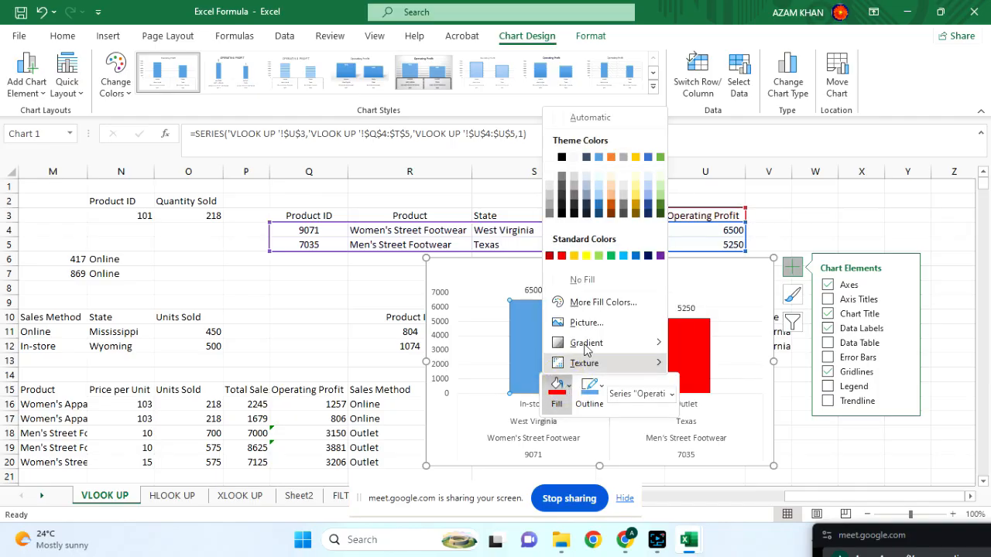
pyautogui.click(611, 257)
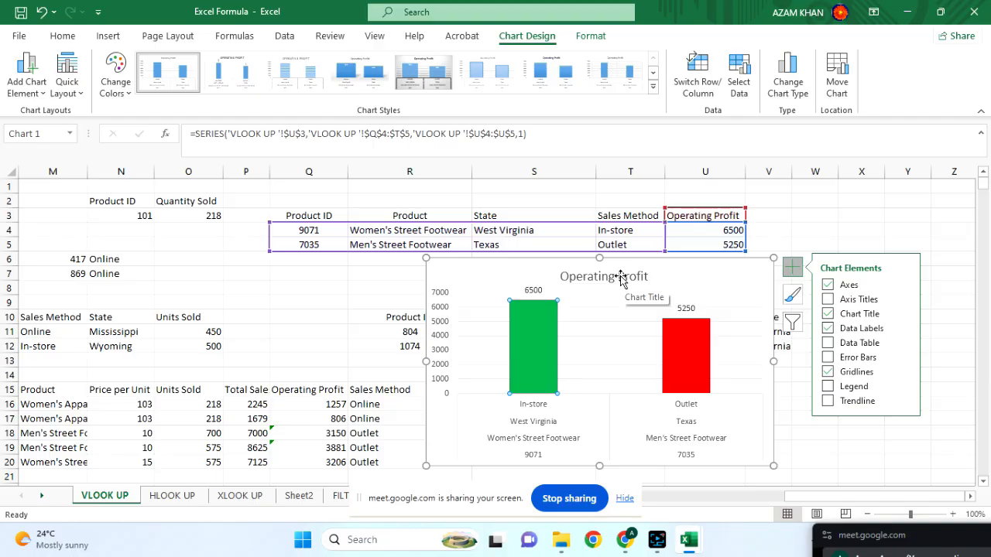
# View the trendline options for the Operating Profit chart and remove its gridlines.
pyautogui.click(864, 386)
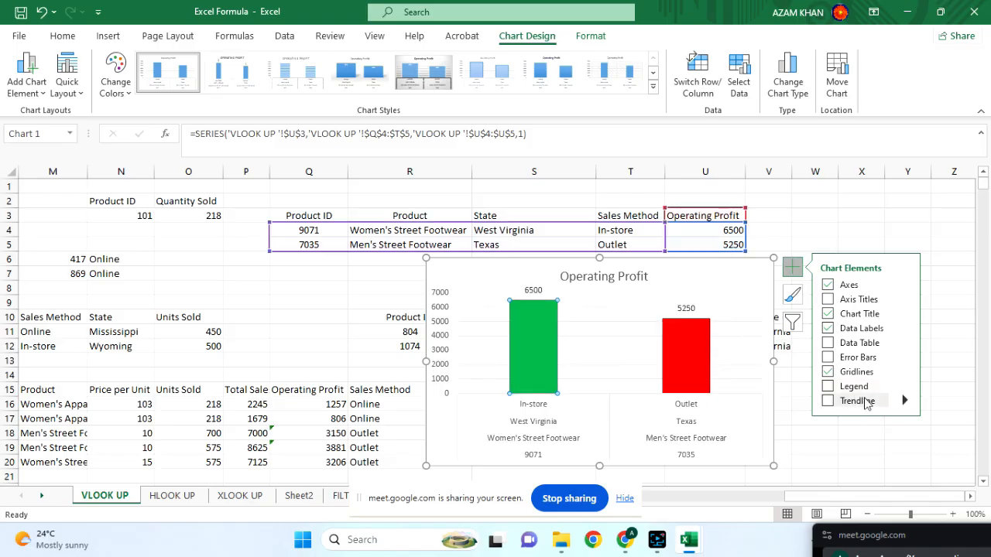
pyautogui.click(907, 403)
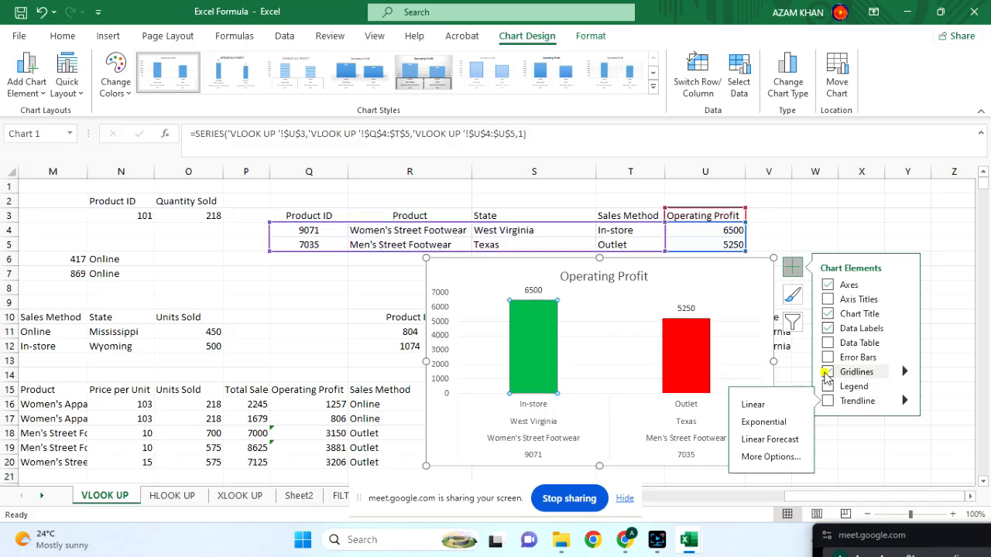
pyautogui.click(827, 375)
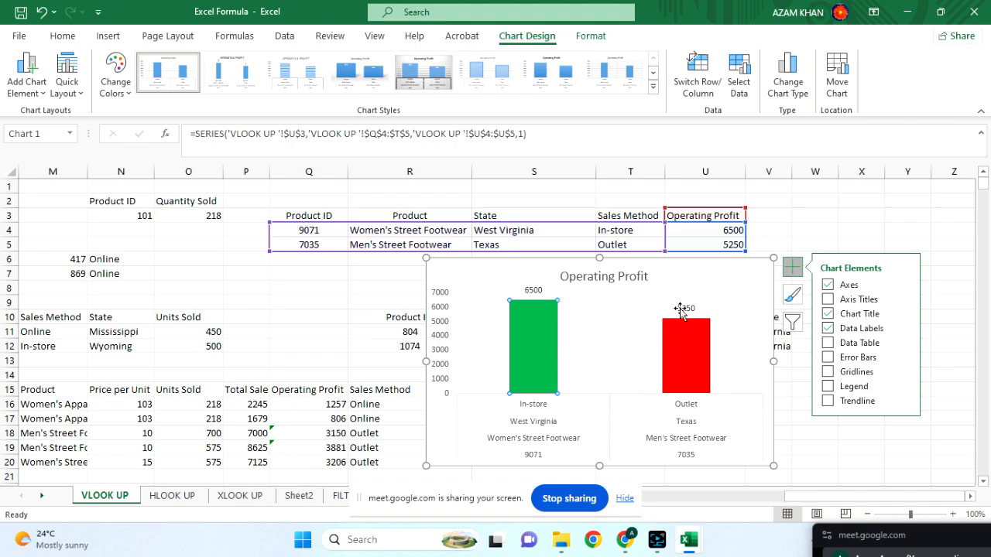
# Try several chart styles on the Operating Profit chart, ending with the one that has wide gradient columns with shadows.
pyautogui.click(578, 325)
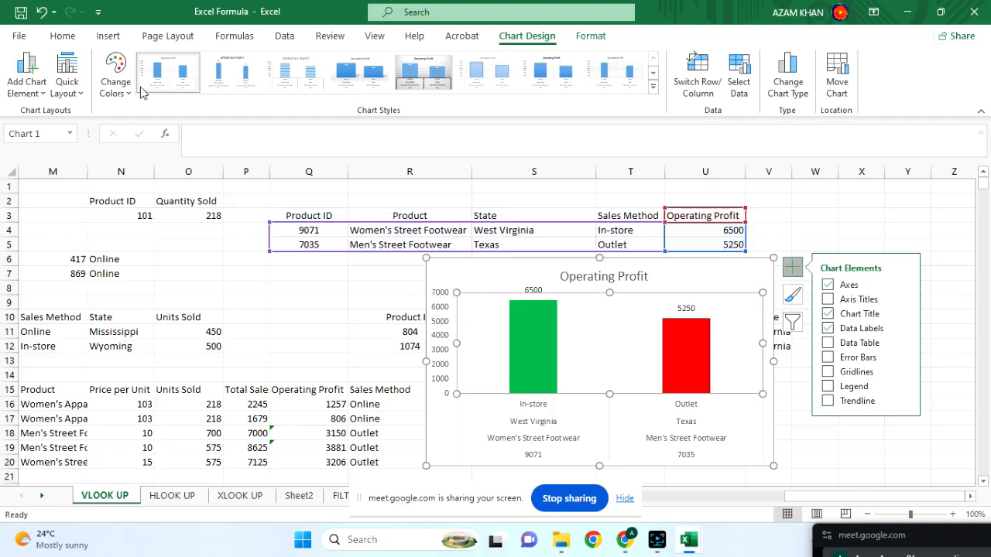
pyautogui.click(169, 85)
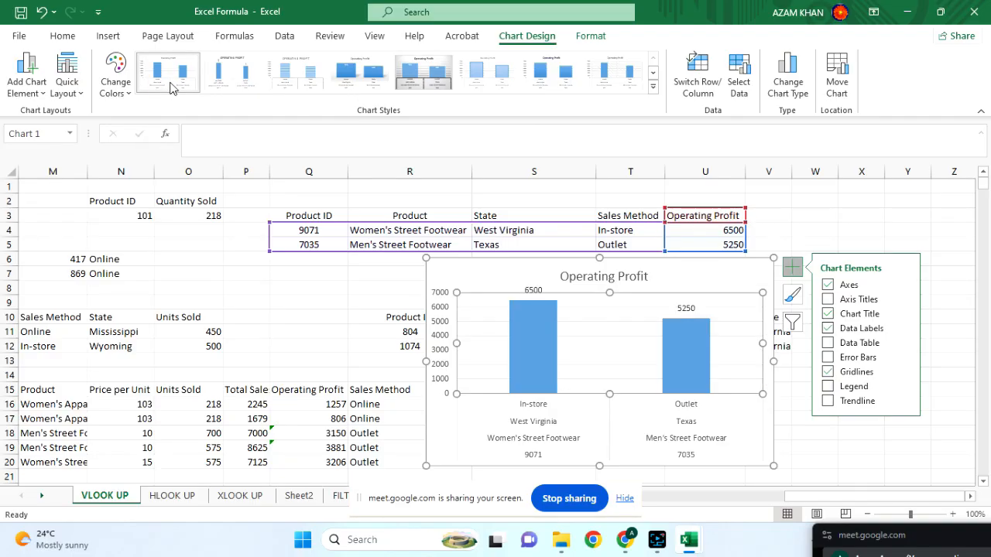
pyautogui.click(227, 75)
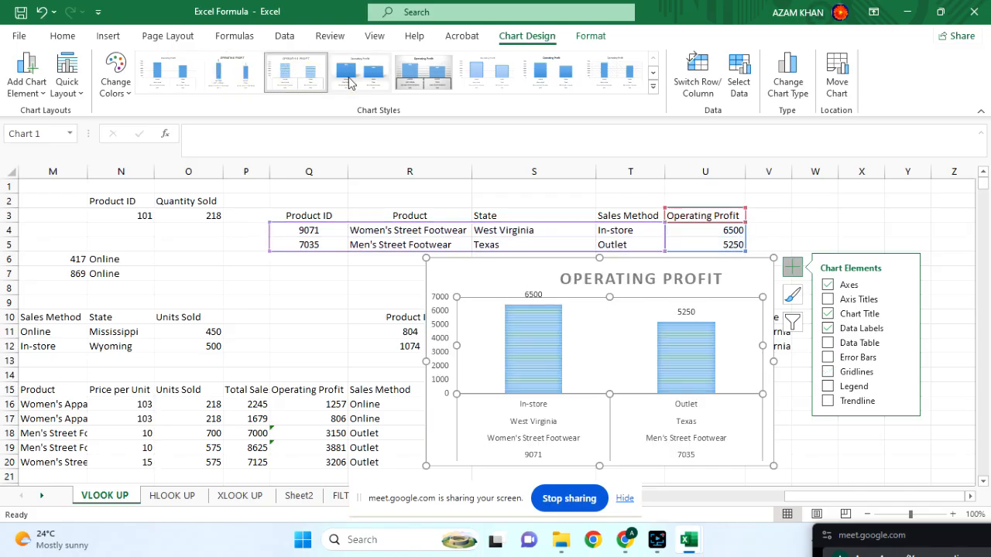
pyautogui.click(406, 80)
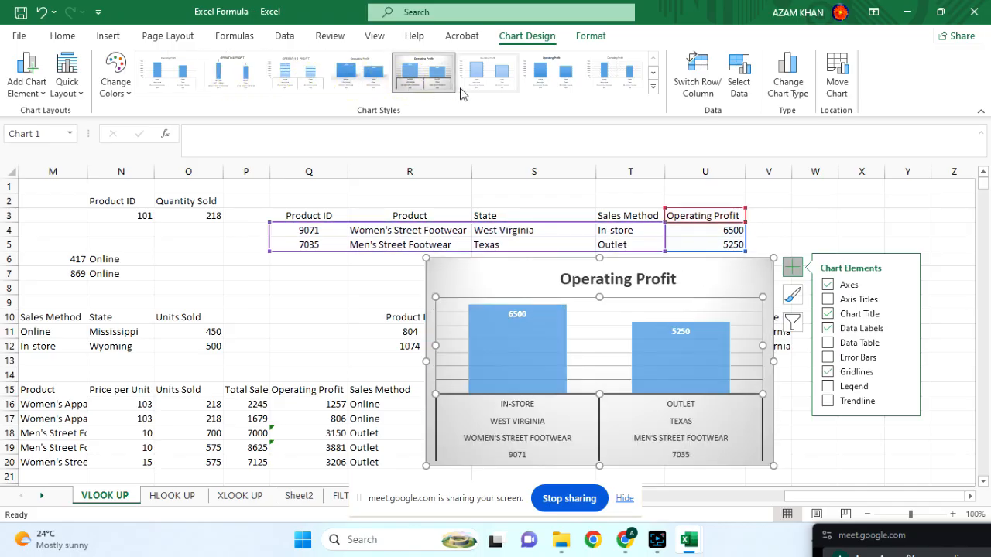
pyautogui.click(612, 85)
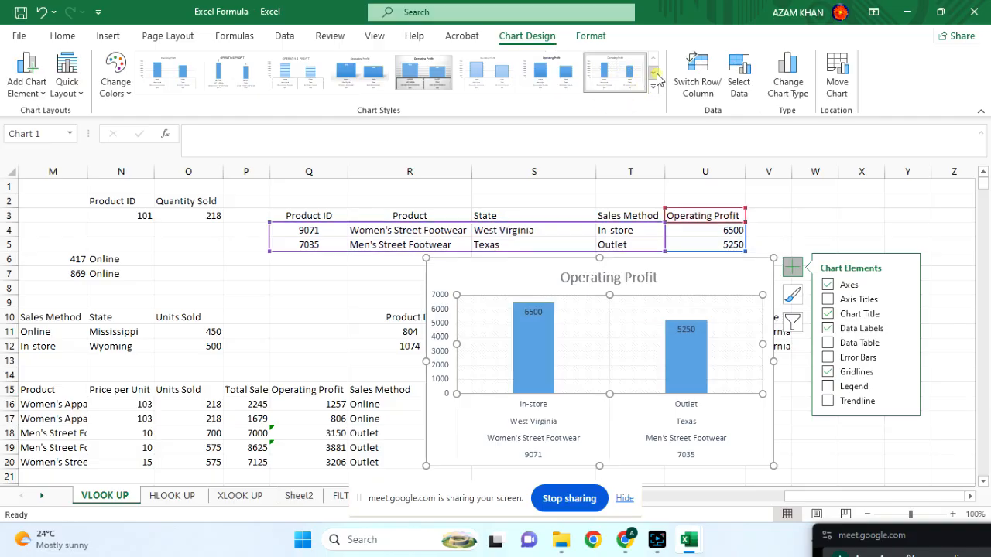
pyautogui.click(655, 77)
pyautogui.click(184, 70)
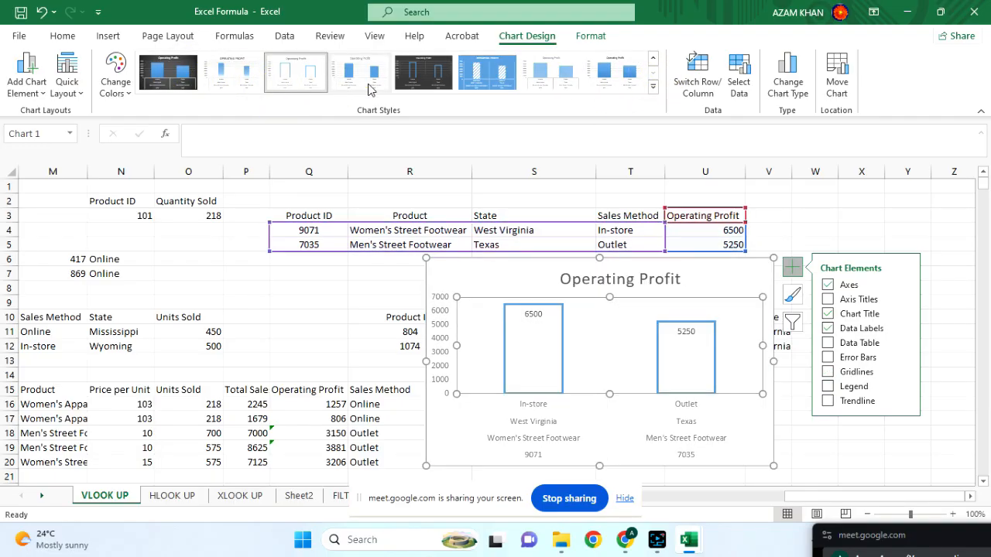
pyautogui.click(422, 76)
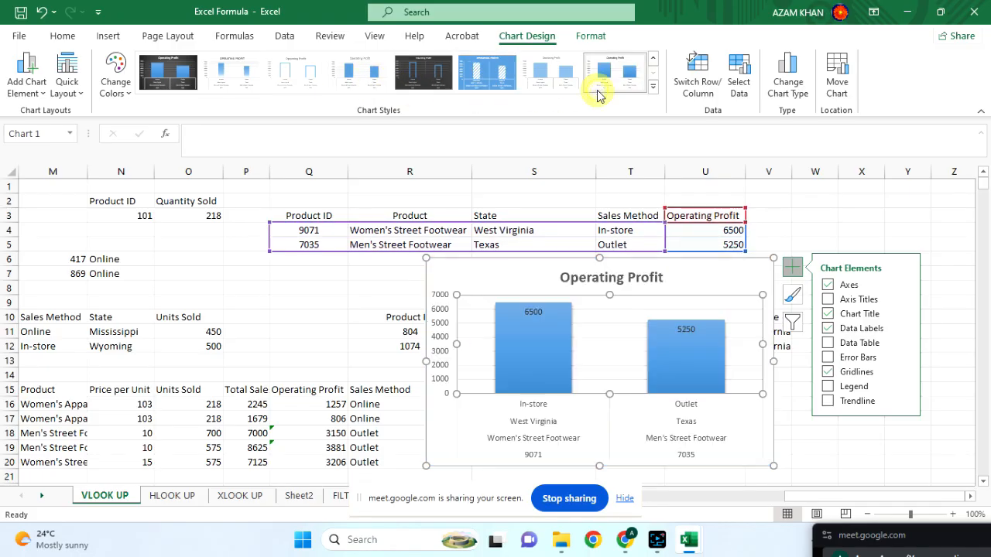
pyautogui.click(496, 81)
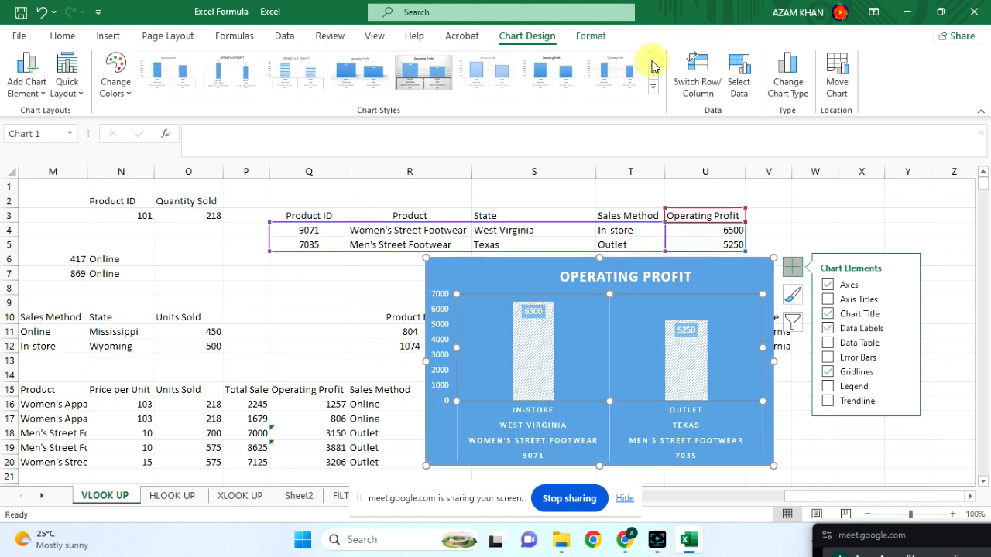
pyautogui.click(432, 73)
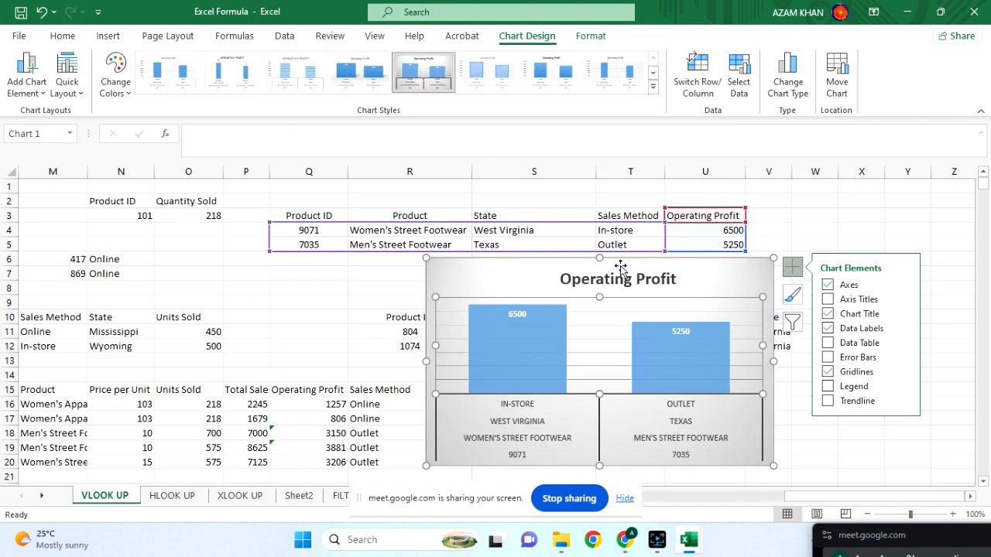
pyautogui.click(357, 81)
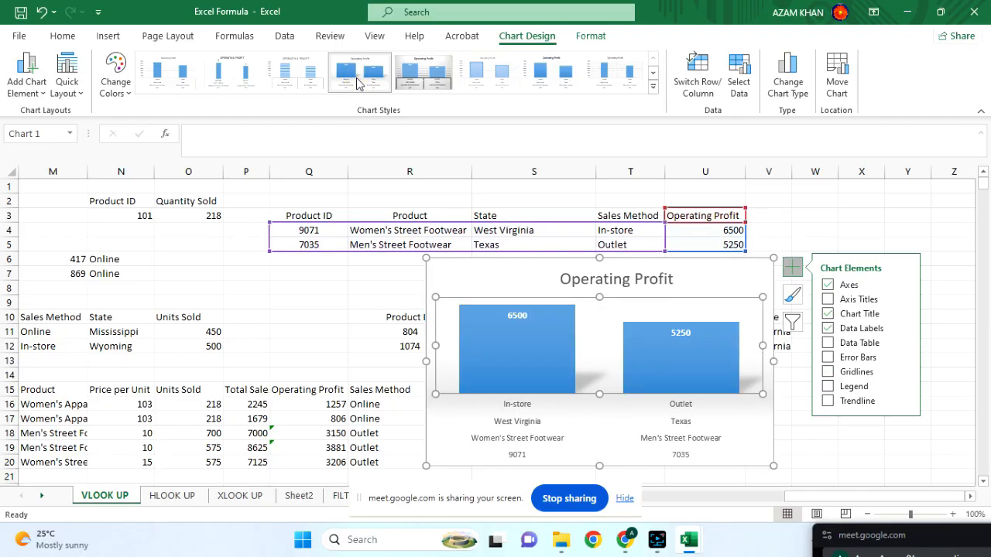
# Delete the Operating Profit chart from the VLOOK UP sheet and move the screen-sharing bar off the covered sheet tabs.
pyautogui.click(878, 225)
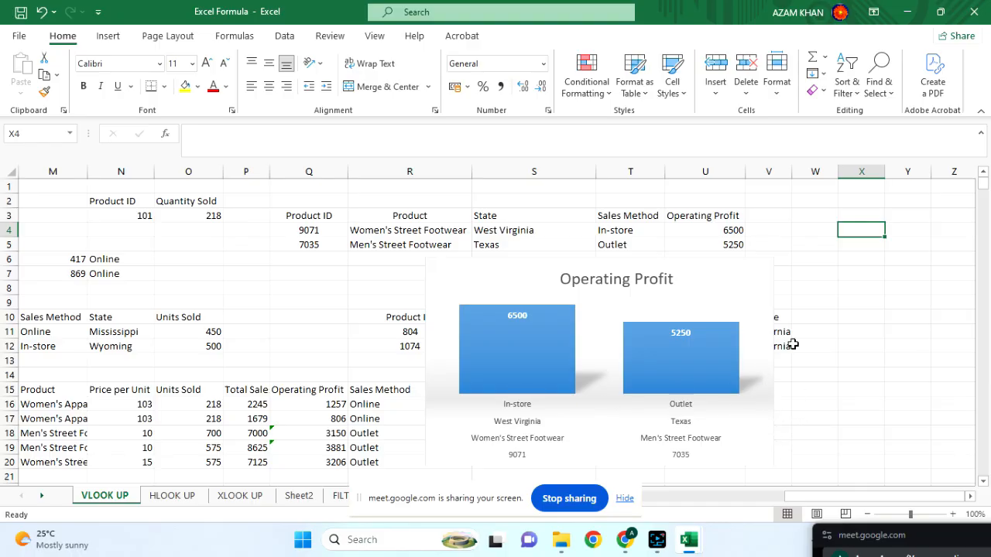
pyautogui.click(728, 299)
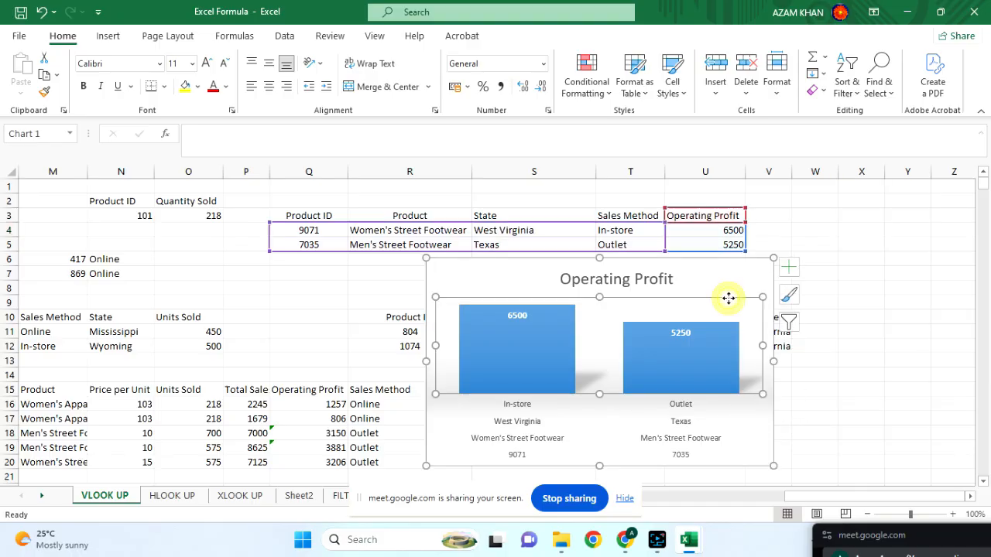
pyautogui.click(709, 262)
pyautogui.press('Delete')
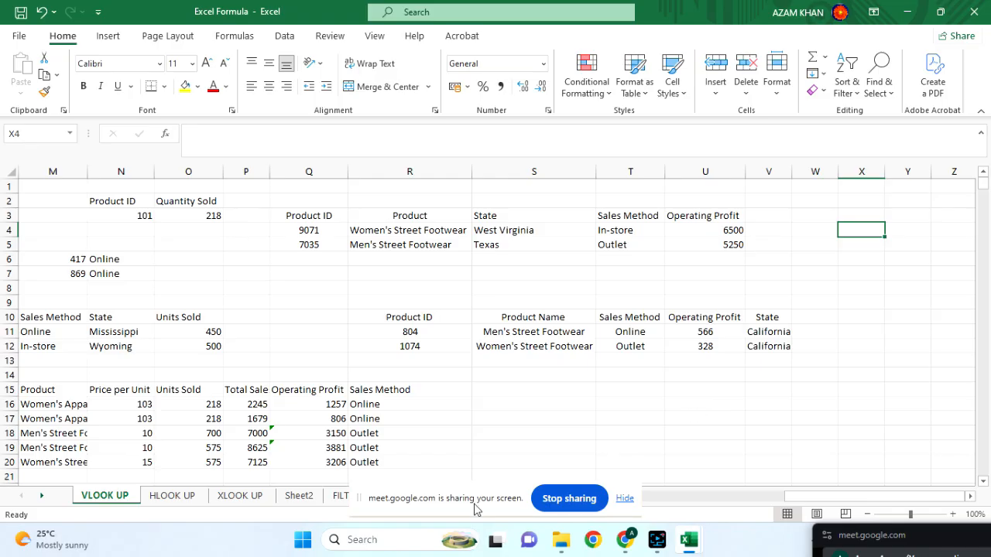
pyautogui.moveTo(474, 503); pyautogui.dragTo(523, 503)
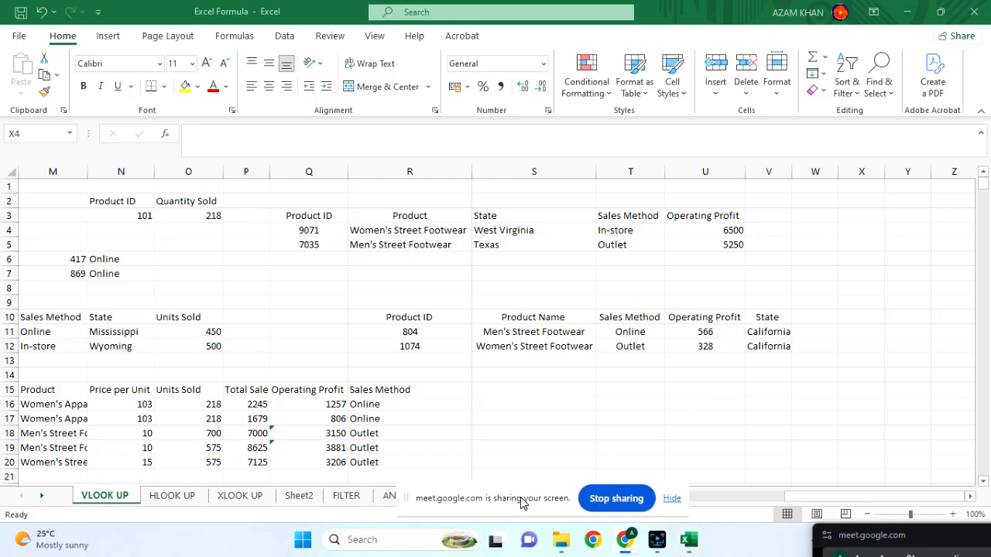
# Move the screen-sharing bar down off the sheet tabs and shift the floating meeting window further into view.
pyautogui.moveTo(522, 504); pyautogui.dragTo(525, 524)
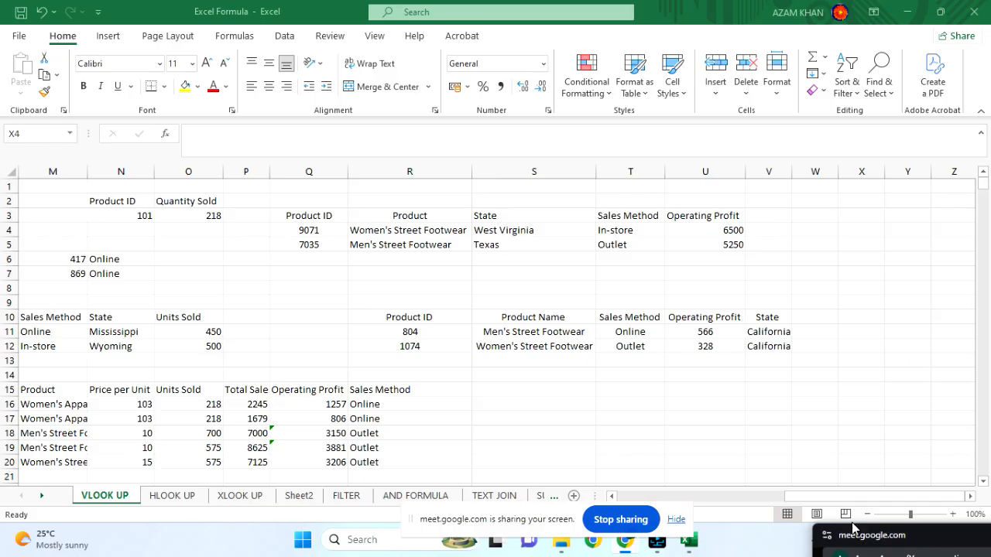
pyautogui.moveTo(929, 545); pyautogui.dragTo(855, 534)
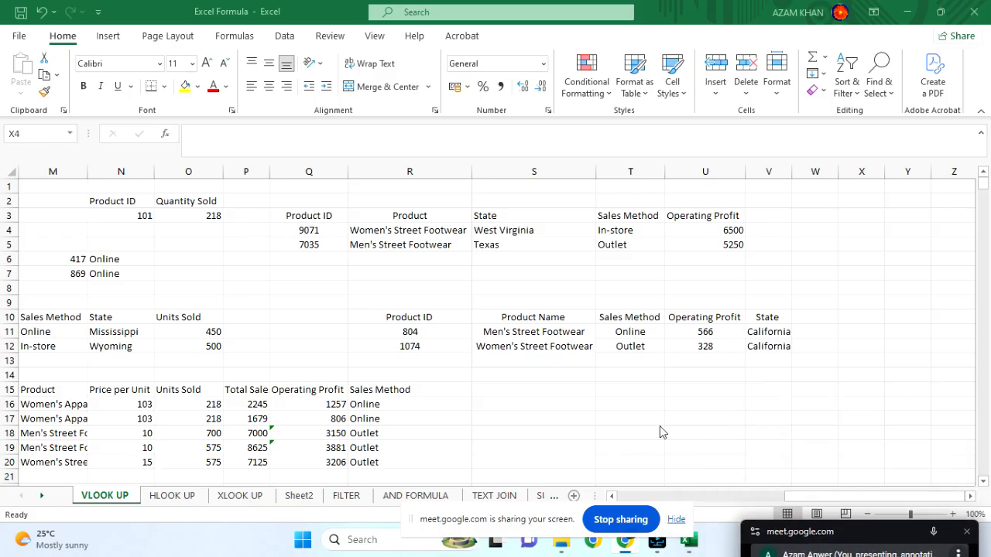
# Insert a Clustered Column chart of Operating Profit from the Product ID table Q3:U5, after previewing the Line and Pie types.
pyautogui.click(324, 228)
pyautogui.moveTo(315, 216); pyautogui.dragTo(713, 250)
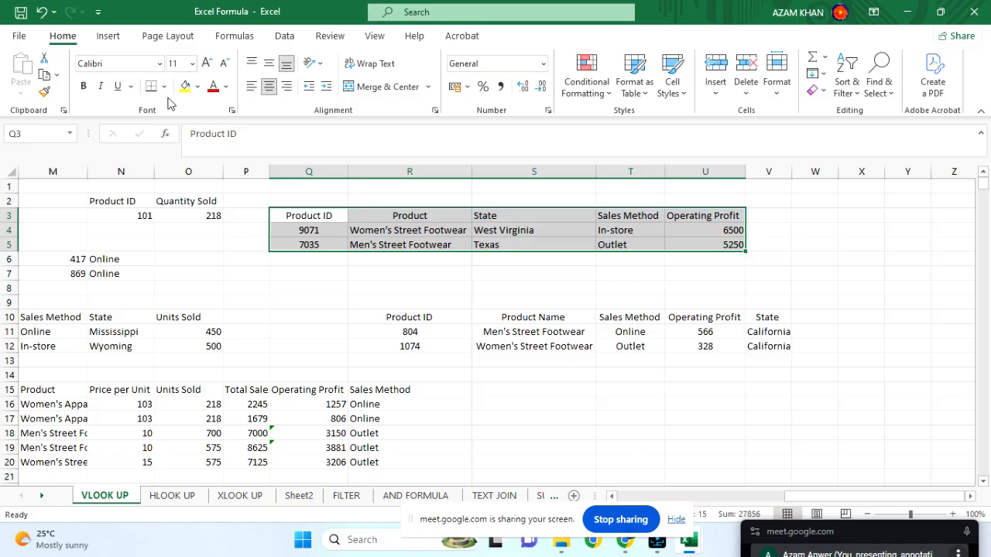
pyautogui.click(108, 39)
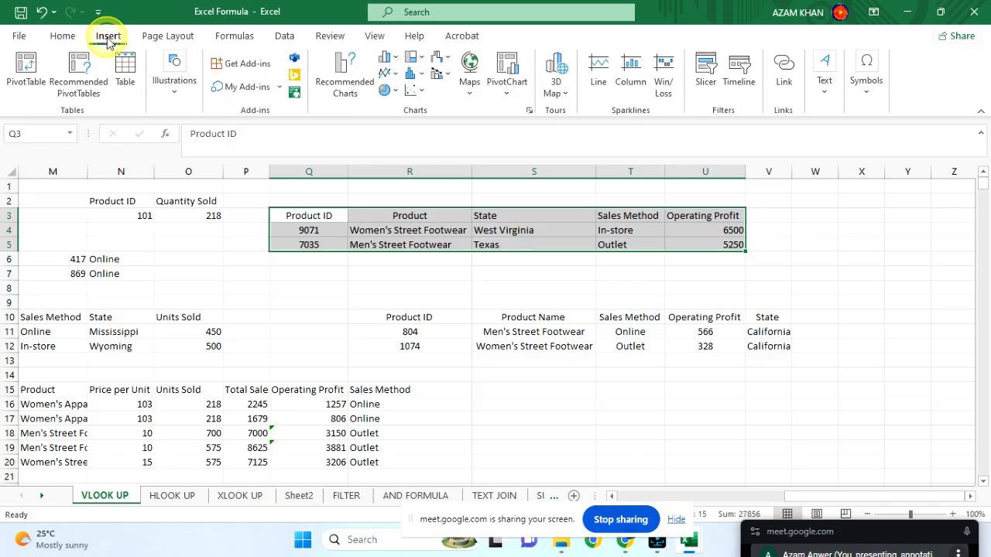
pyautogui.click(341, 83)
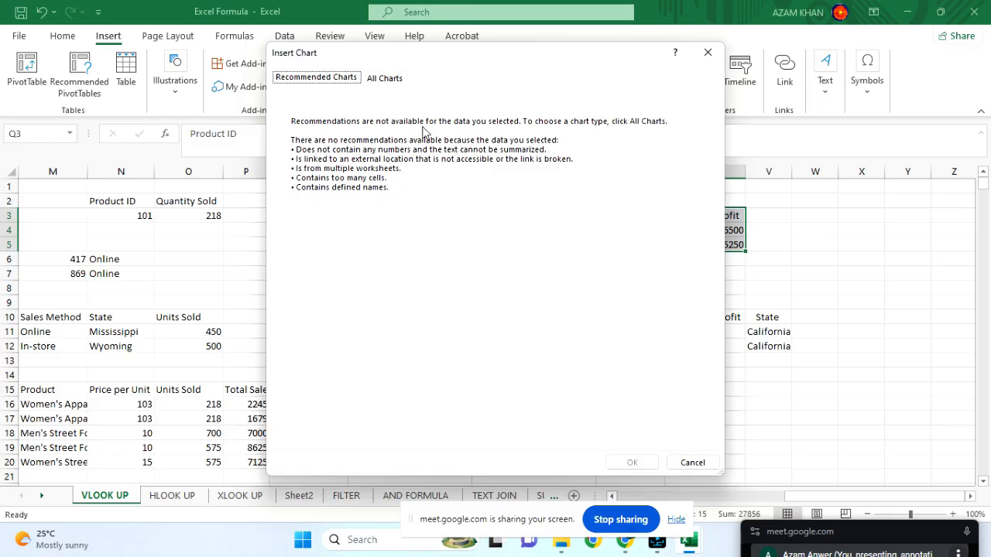
pyautogui.click(387, 81)
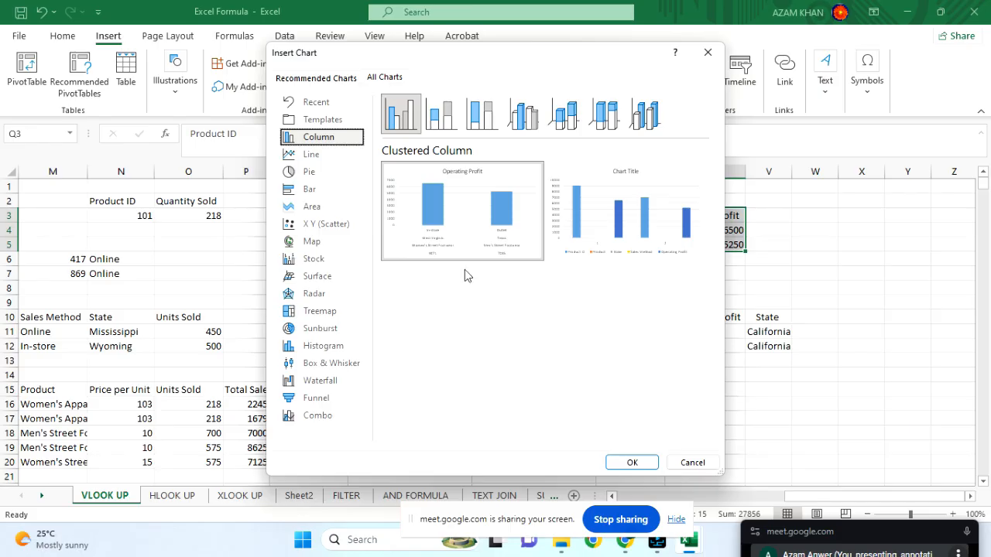
pyautogui.click(327, 154)
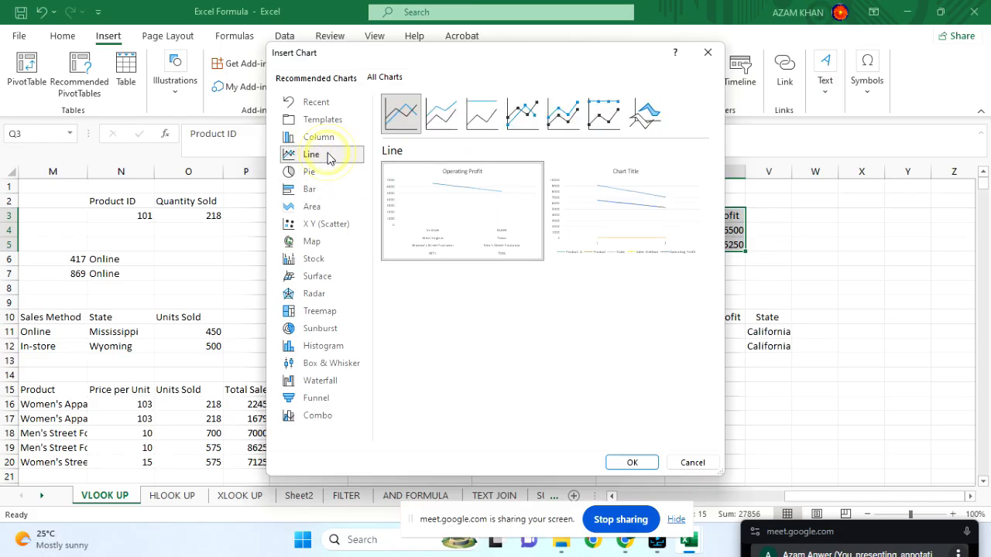
pyautogui.click(326, 172)
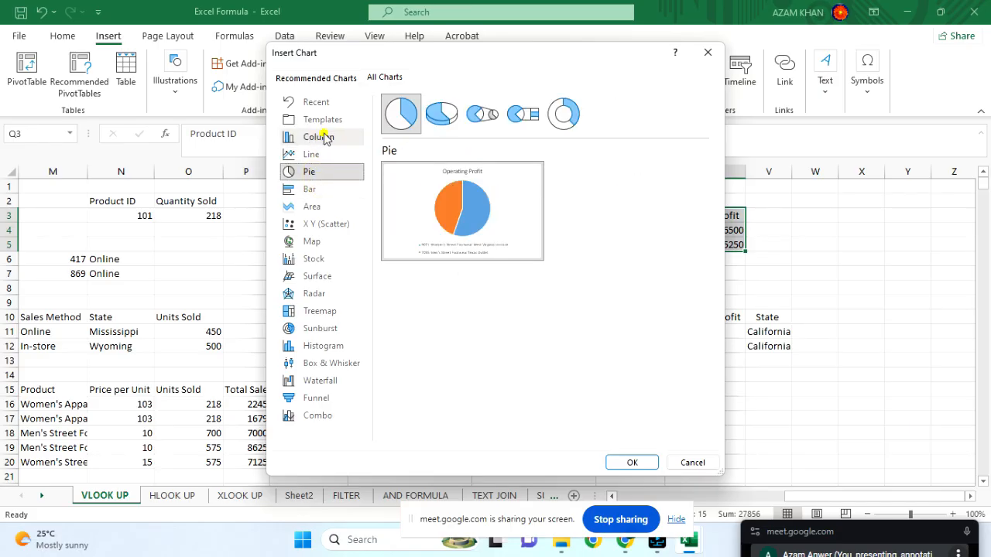
pyautogui.click(325, 138)
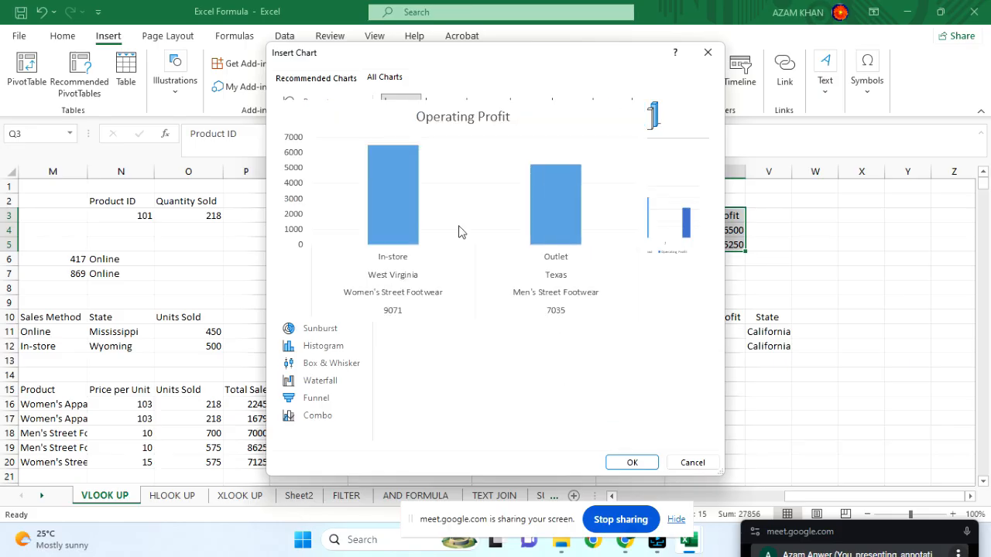
pyautogui.click(633, 463)
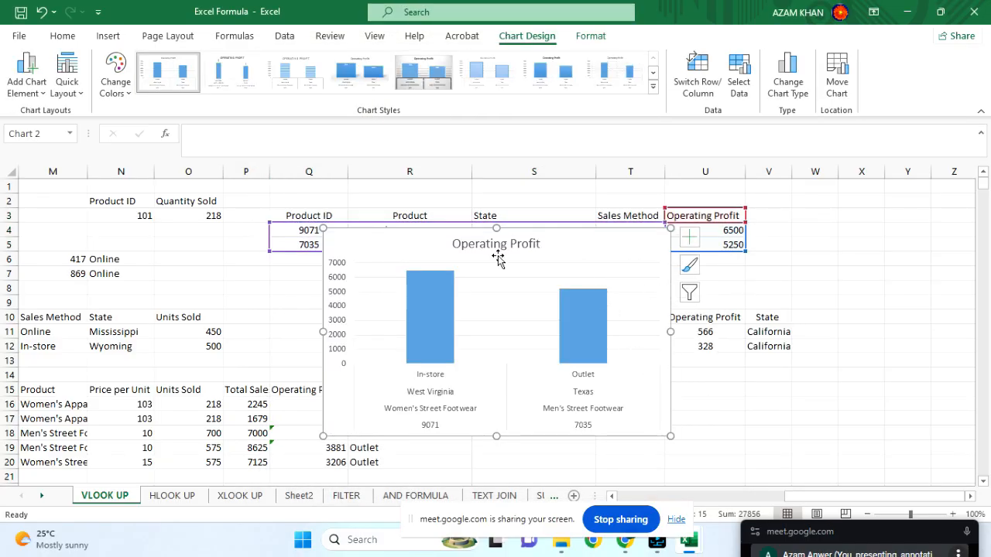
# Reposition the Operating Profit column chart just beneath the Product ID table, around columns R to V.
pyautogui.moveTo(577, 231); pyautogui.dragTo(667, 285)
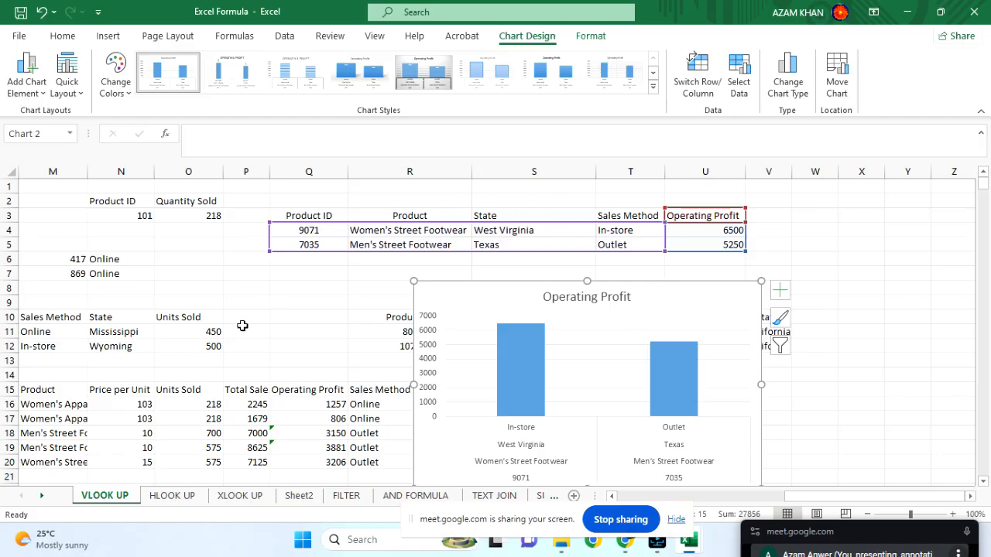
pyautogui.click(619, 296)
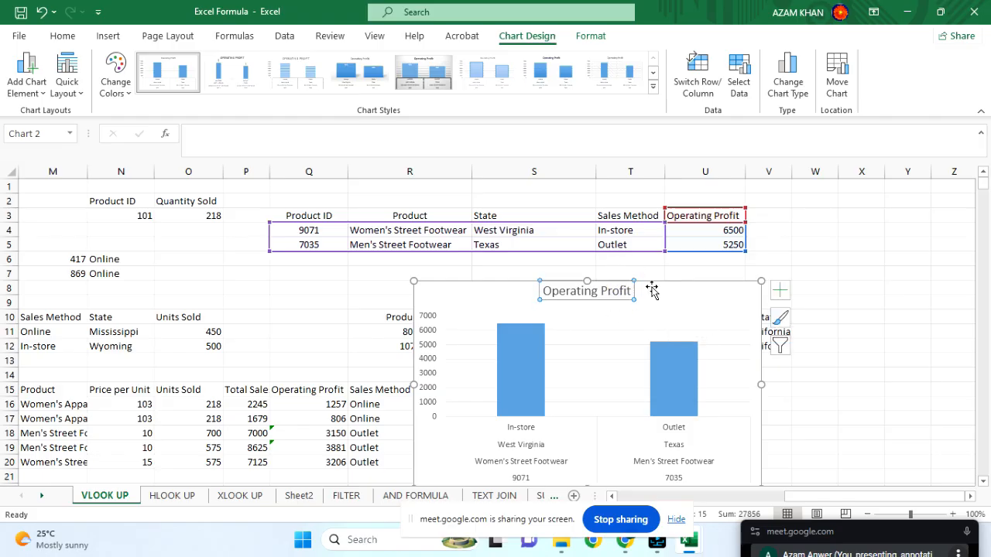
pyautogui.moveTo(654, 290); pyautogui.dragTo(698, 256)
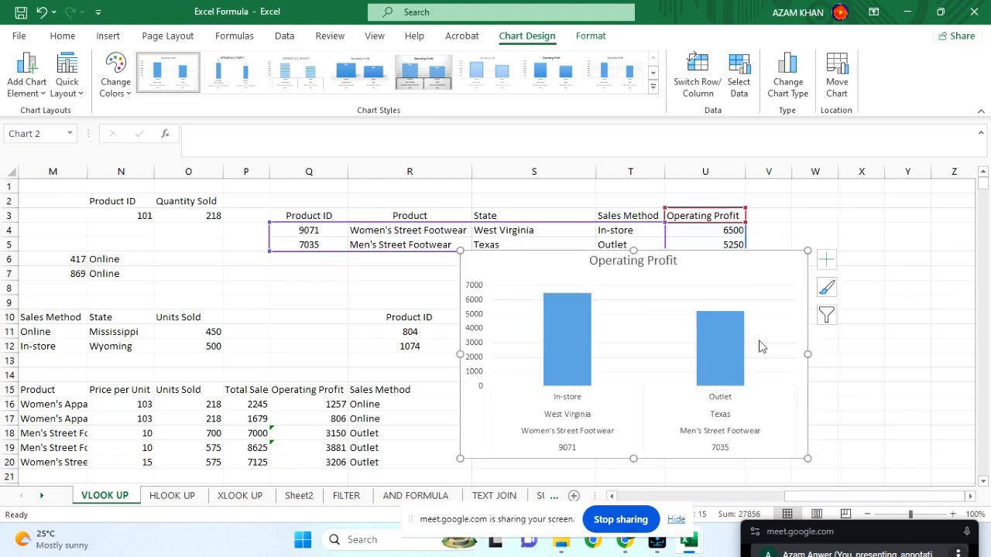
# Add data labels to the Operating Profit column chart and position them at Center inside the columns.
pyautogui.click(827, 261)
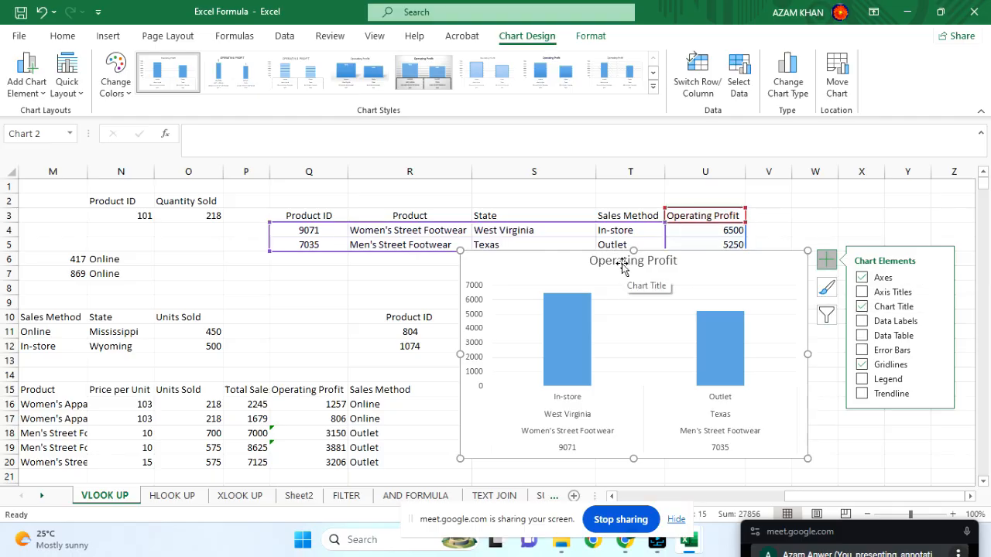
pyautogui.click(861, 322)
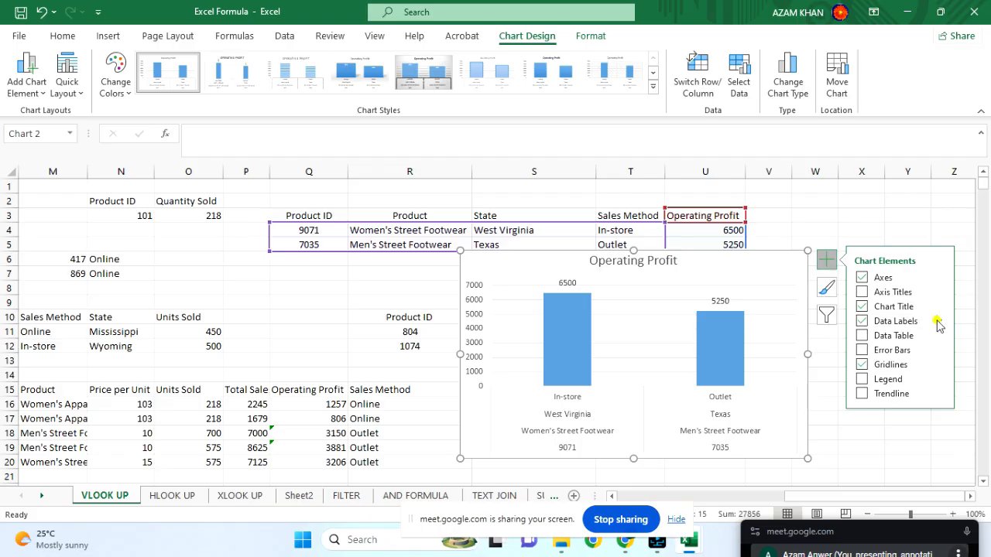
pyautogui.click(937, 322)
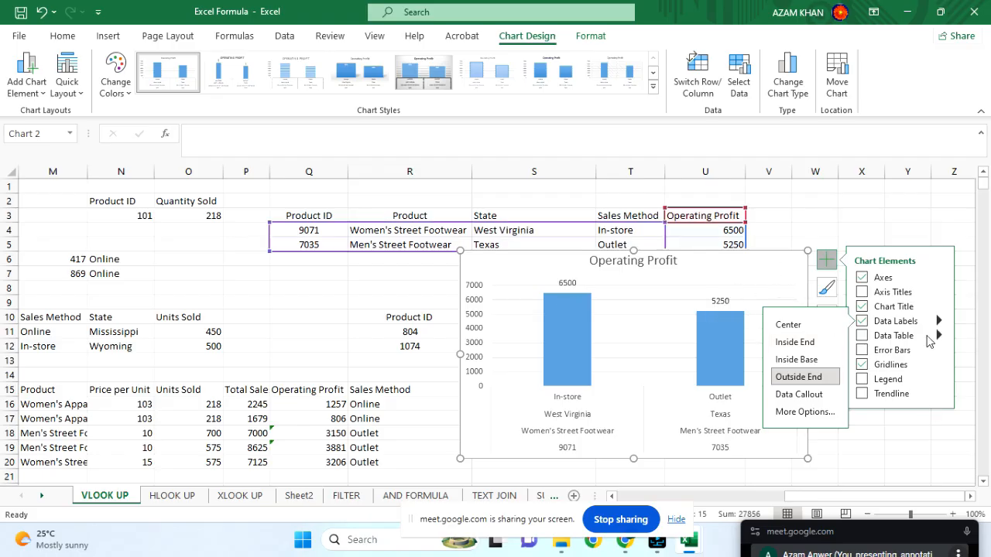
pyautogui.click(939, 321)
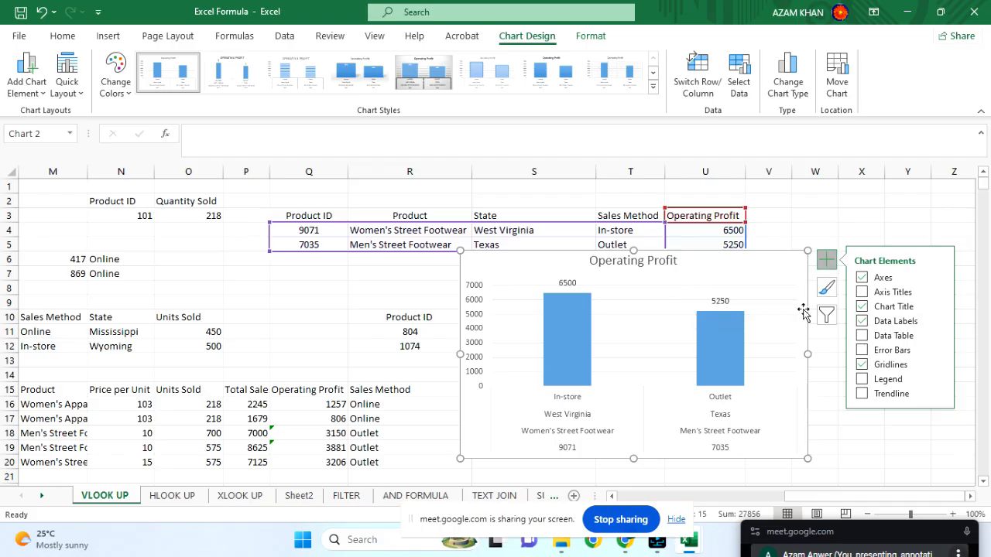
pyautogui.click(938, 322)
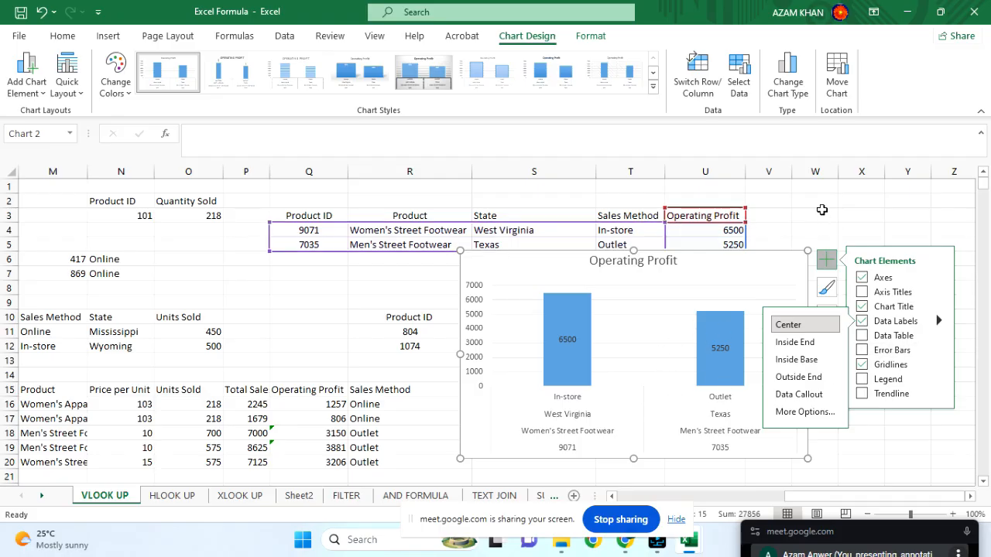
# Delete the Operating Profit column chart from the sheet.
pyautogui.click(821, 215)
pyautogui.click(771, 256)
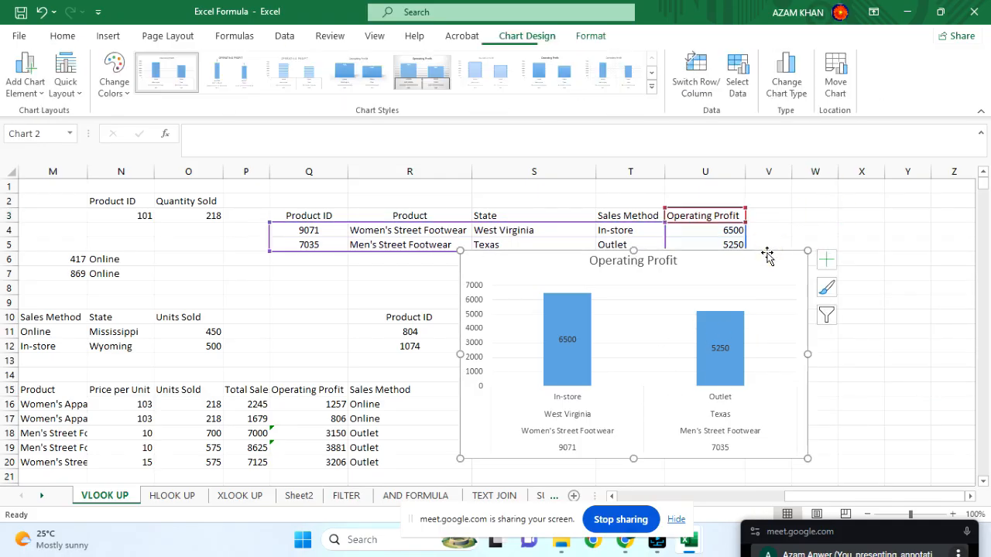
pyautogui.press('Delete')
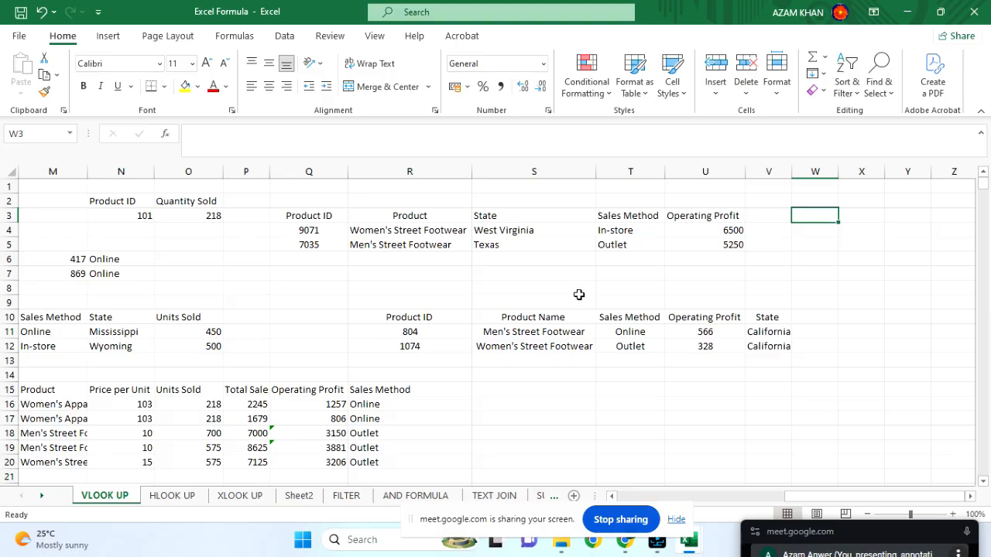
# Select the Product ID table Q3:U5 and bring up the complete list of chart types for it.
pyautogui.moveTo(308, 215); pyautogui.dragTo(730, 246)
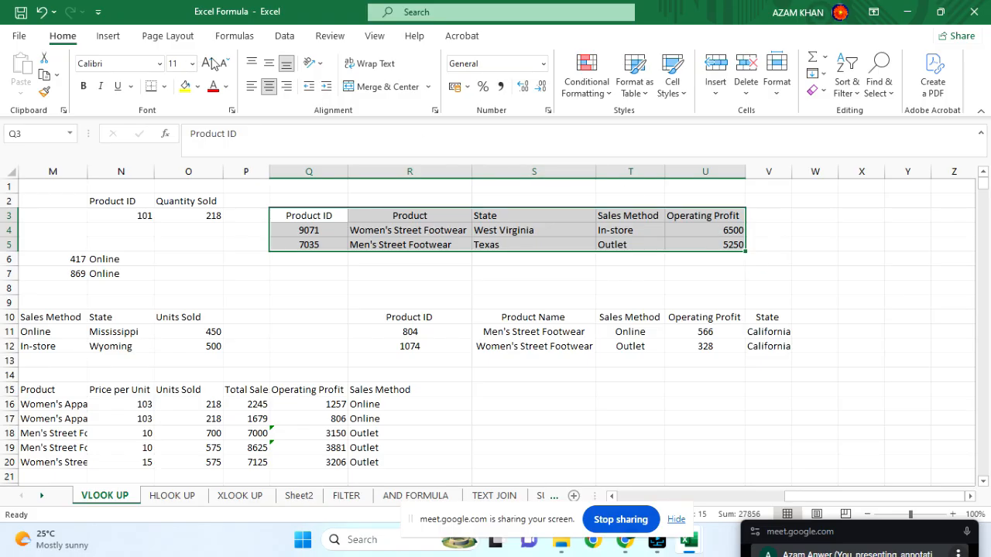
pyautogui.click(108, 36)
pyautogui.click(385, 90)
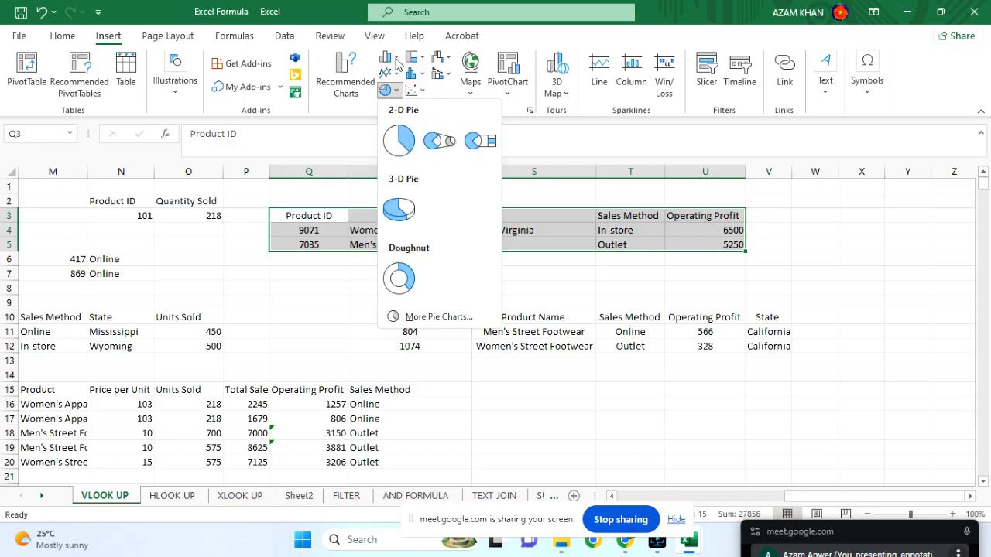
pyautogui.click(396, 59)
pyautogui.click(307, 82)
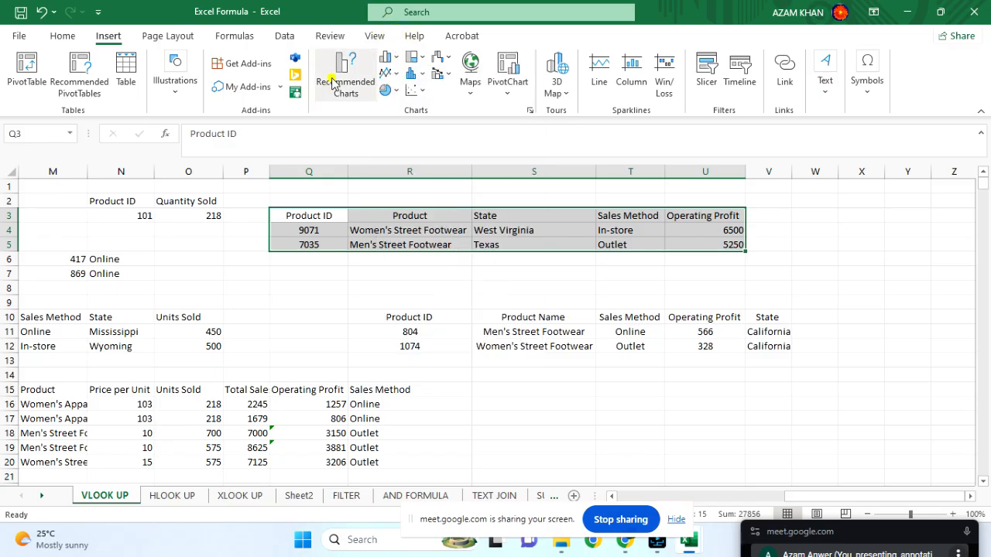
pyautogui.click(332, 85)
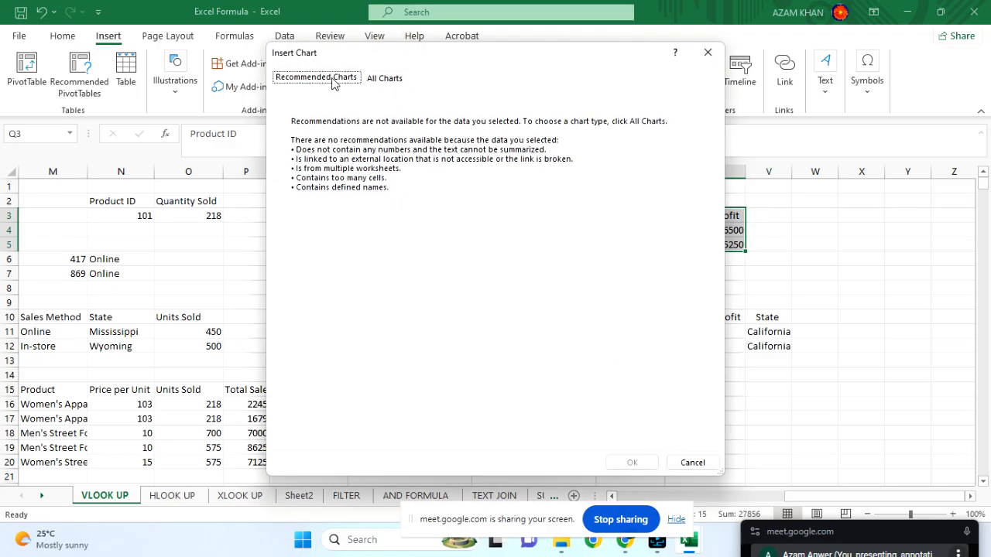
pyautogui.click(386, 80)
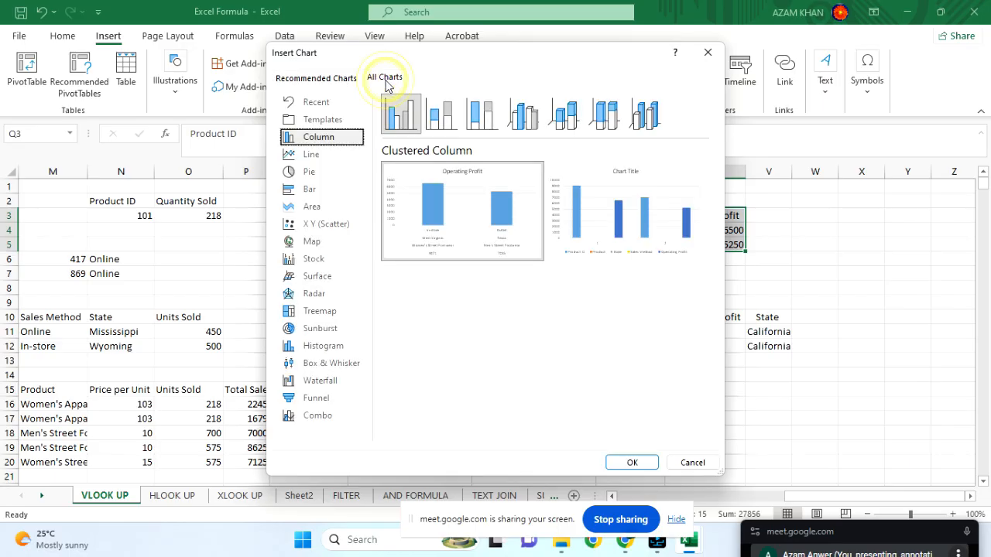
# Preview the Doughnut, Bar of Pie and 3-D Pie subtypes, and insert a standard Pie chart of Operating Profit.
pyautogui.click(310, 170)
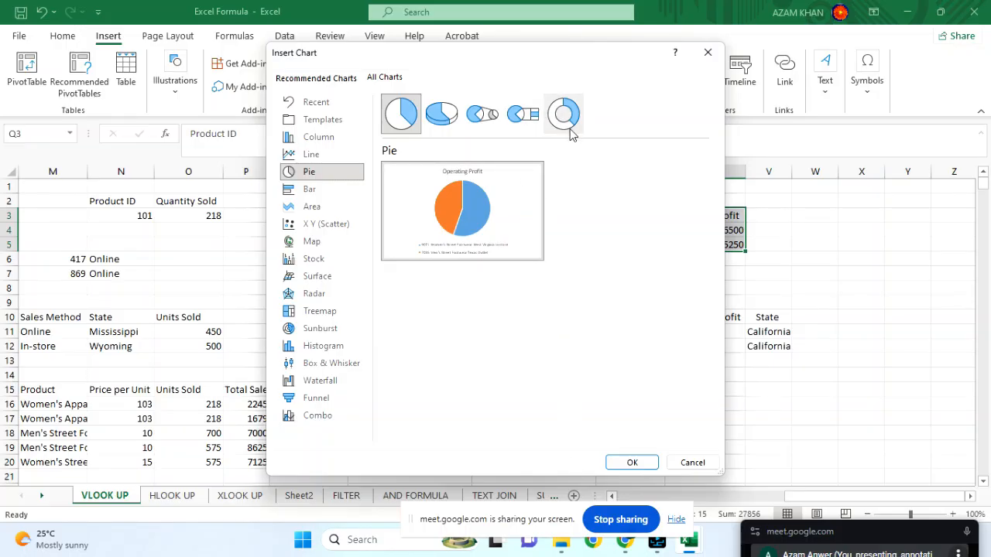
pyautogui.click(565, 117)
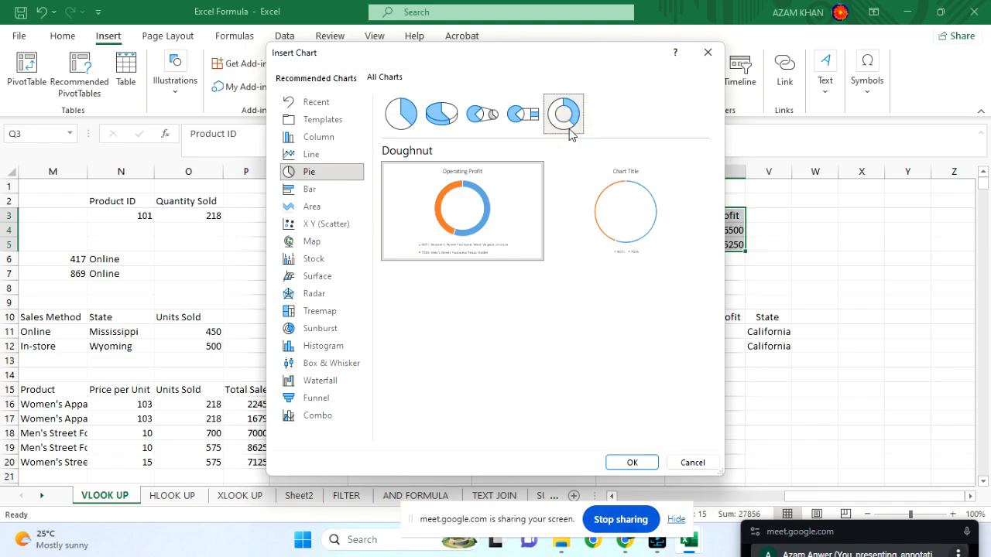
pyautogui.click(529, 119)
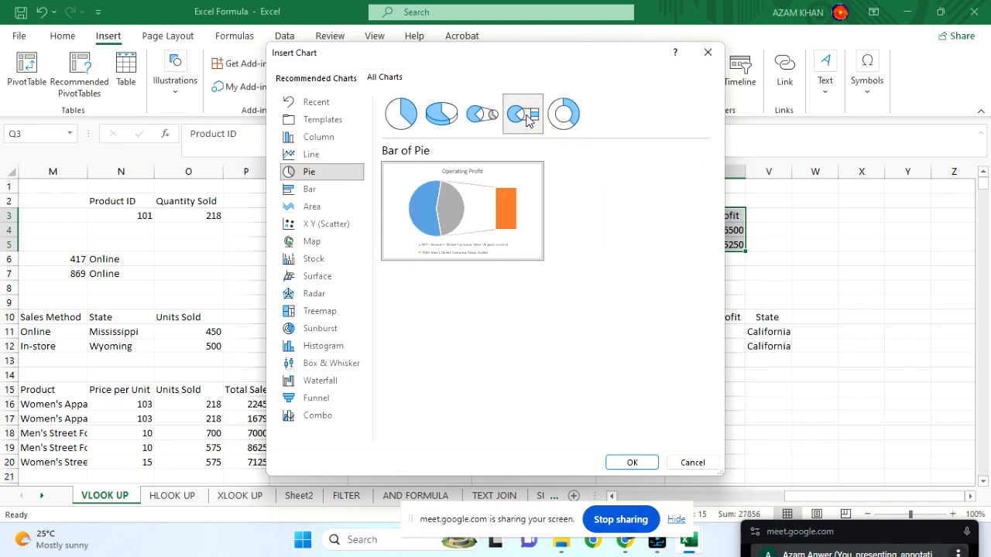
pyautogui.click(478, 117)
pyautogui.click(446, 121)
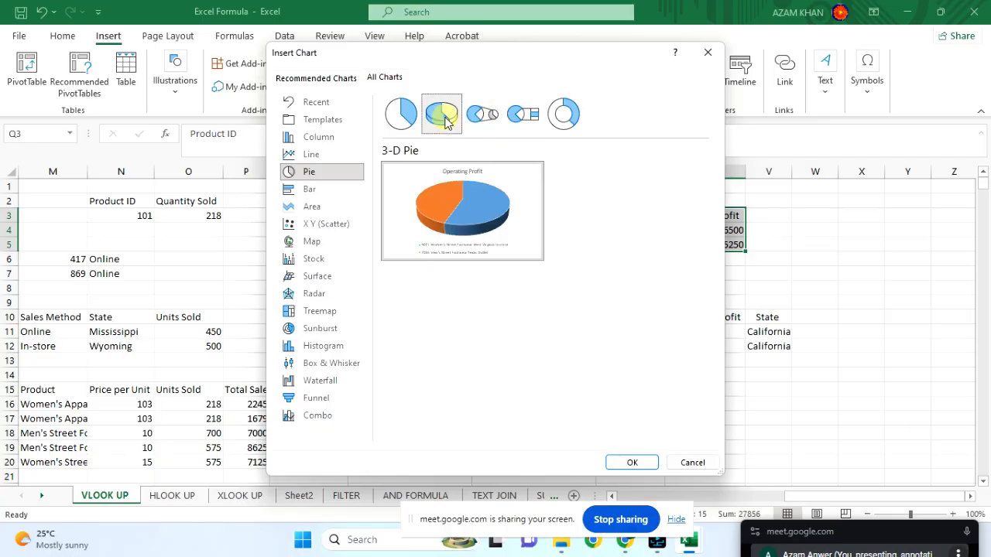
pyautogui.click(403, 120)
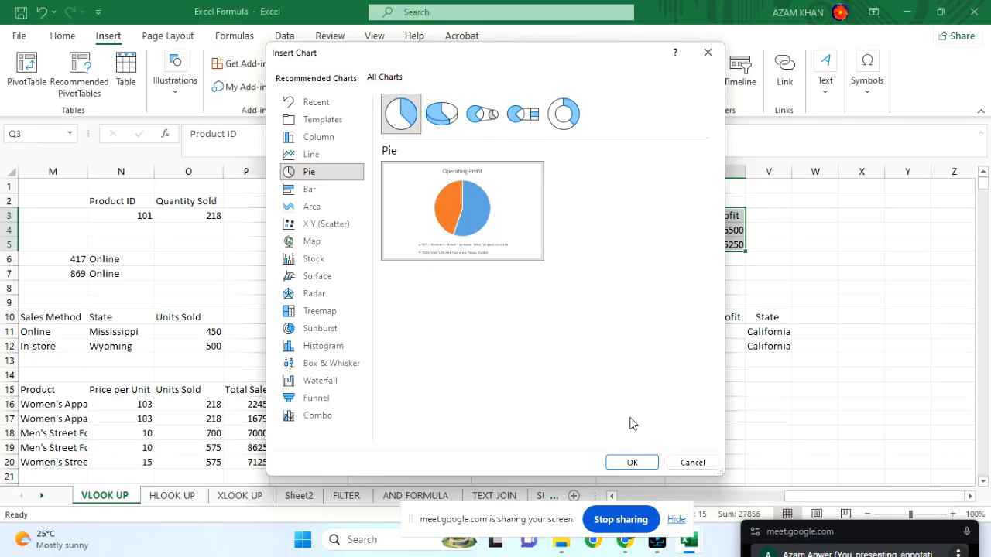
pyautogui.click(632, 463)
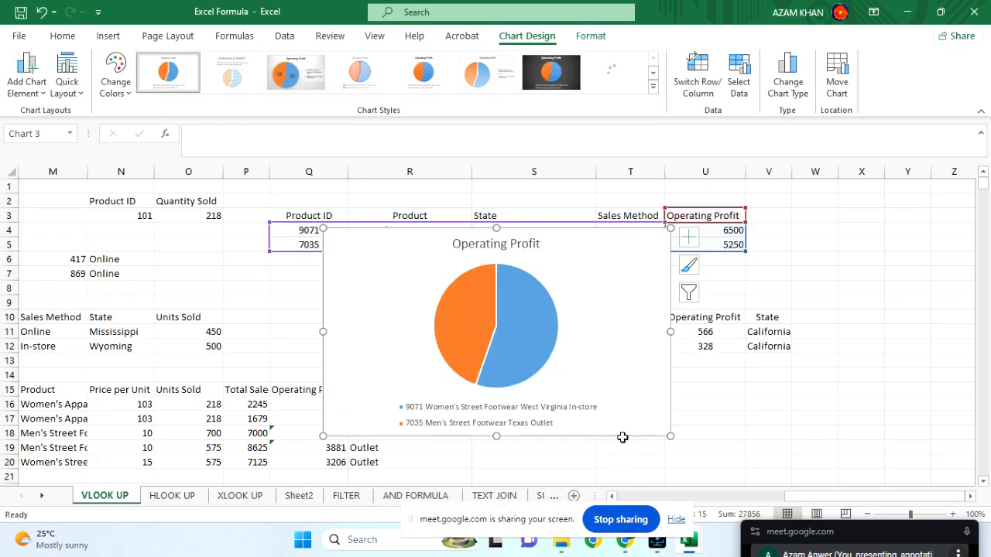
# Shift the pie's plot area slightly within the chart and move the whole Operating Profit pie chart below the Product ID table.
pyautogui.click(557, 267)
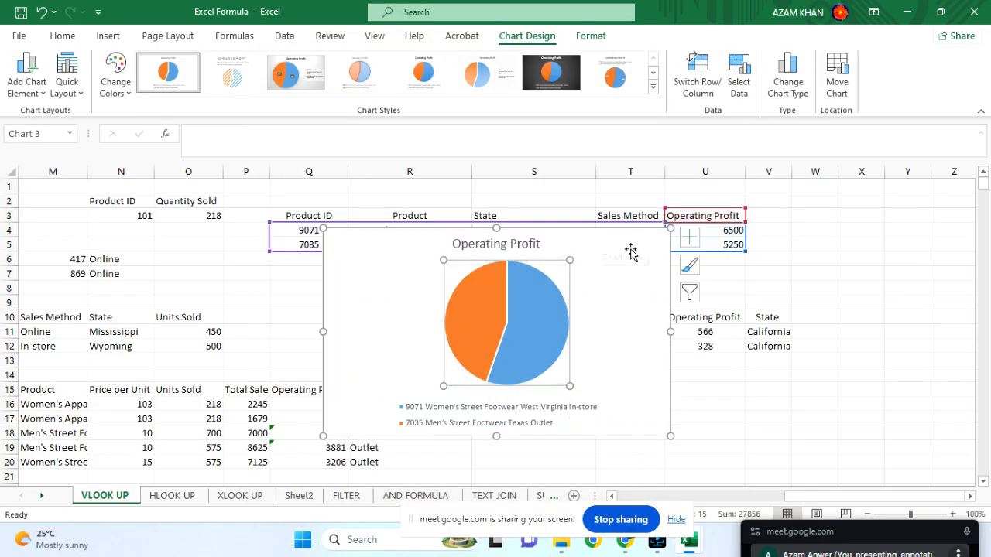
pyautogui.click(511, 292)
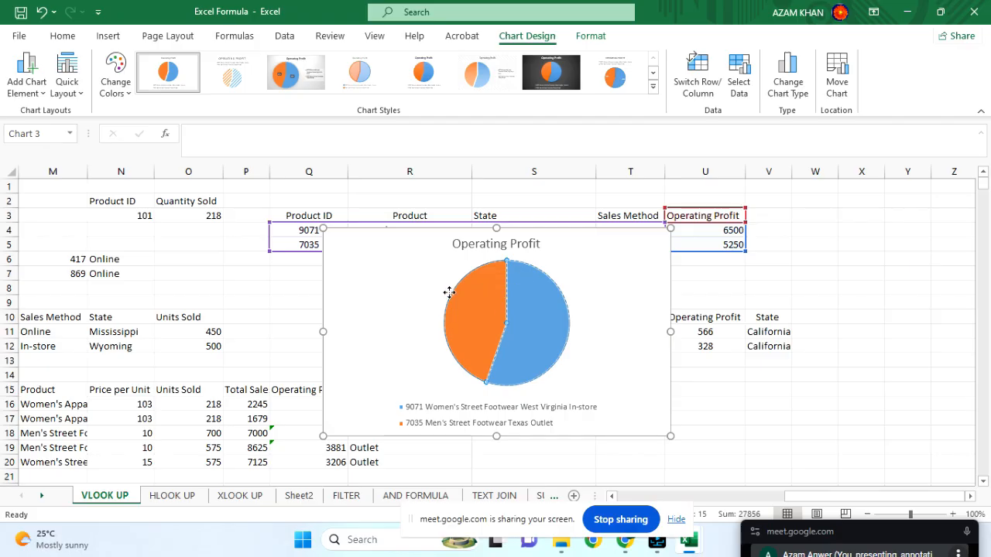
pyautogui.click(583, 298)
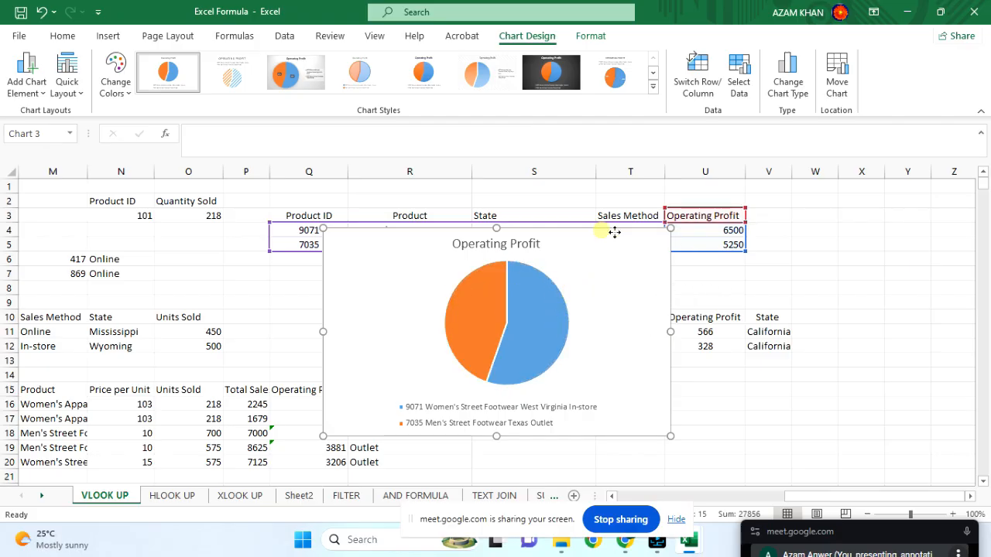
pyautogui.moveTo(602, 232); pyautogui.dragTo(691, 266)
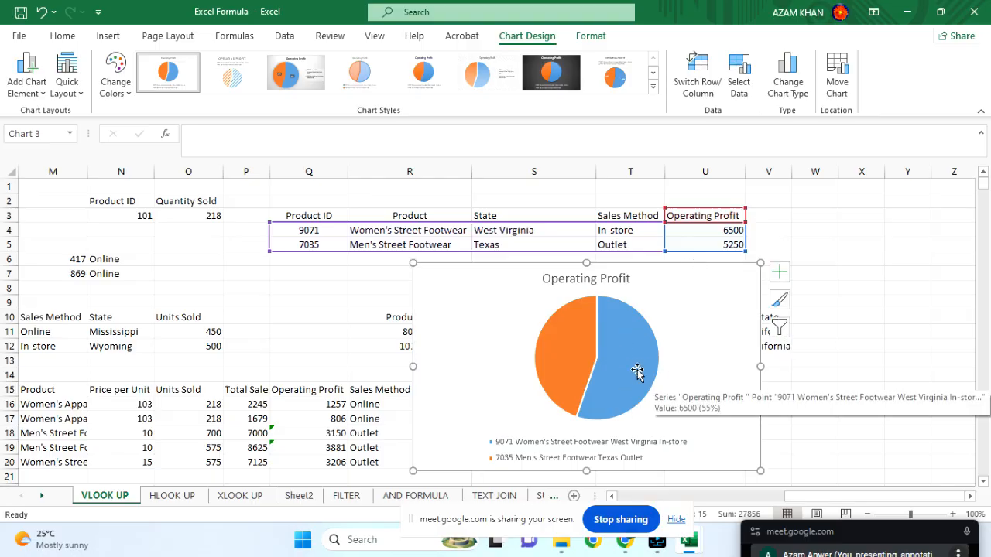
# Add data labels to the slices of the Operating Profit pie chart and look over the label position choices.
pyautogui.click(779, 272)
pyautogui.click(814, 304)
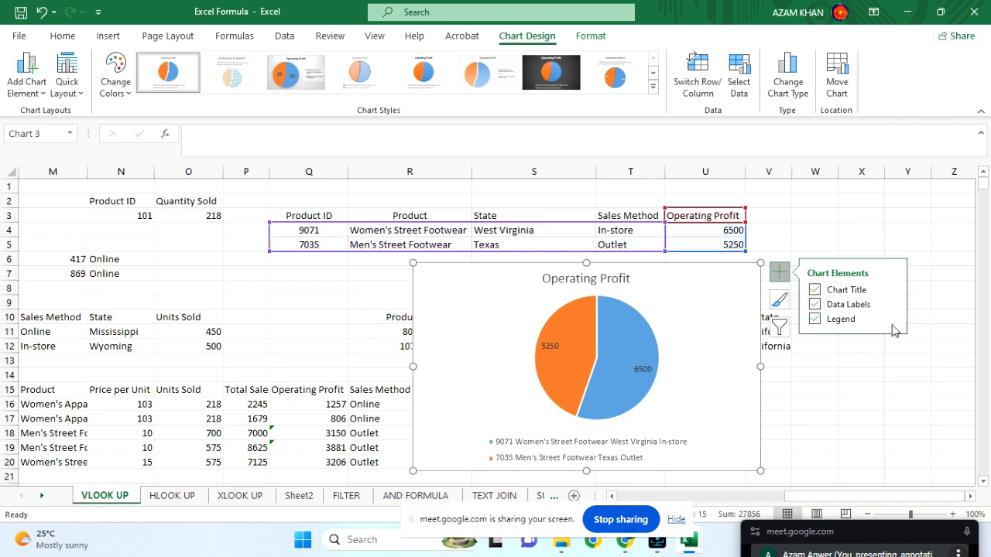
pyautogui.click(892, 305)
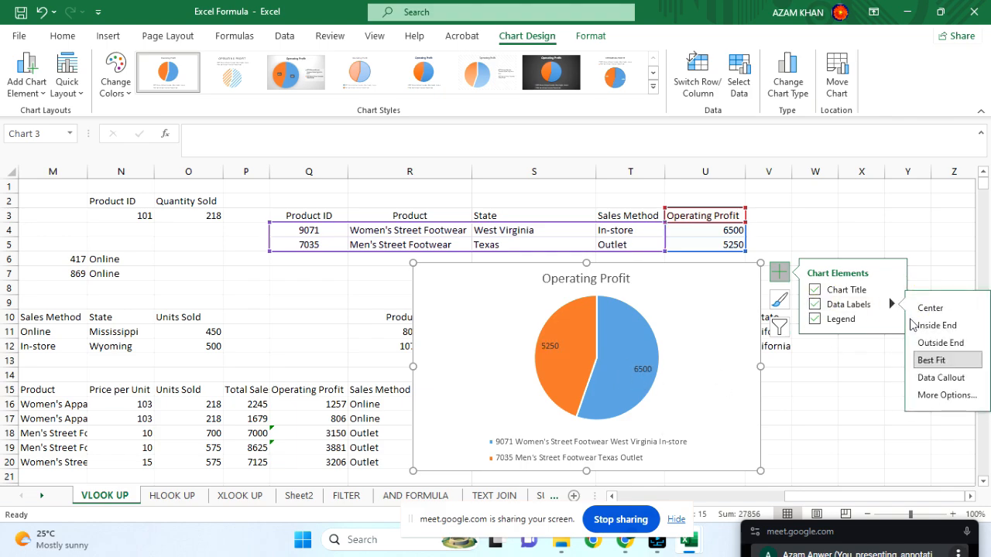
pyautogui.click(877, 291)
pyautogui.click(874, 291)
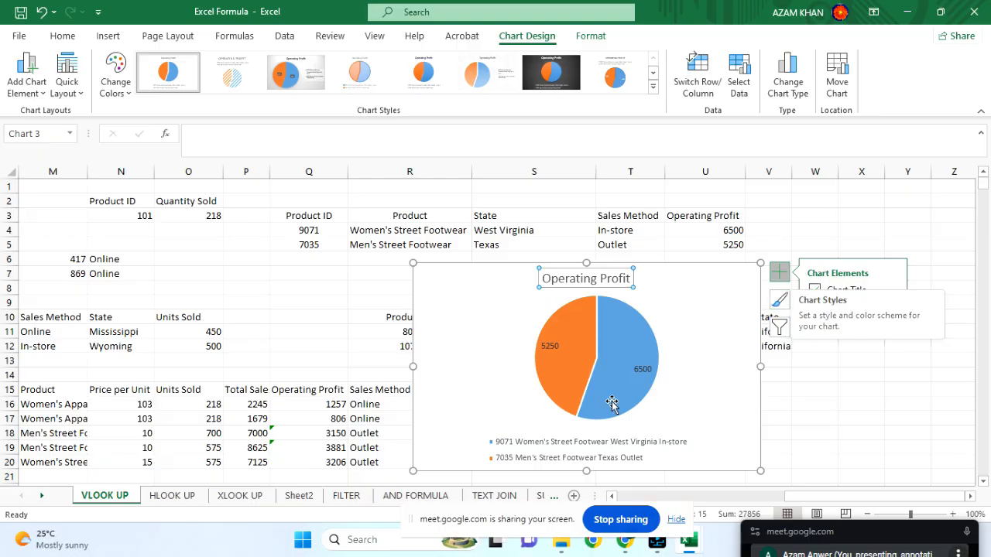
# Recolor the Men's Street Footwear slice of the pie with a solid green fill.
pyautogui.click(569, 352)
pyautogui.doubleClick(569, 352)
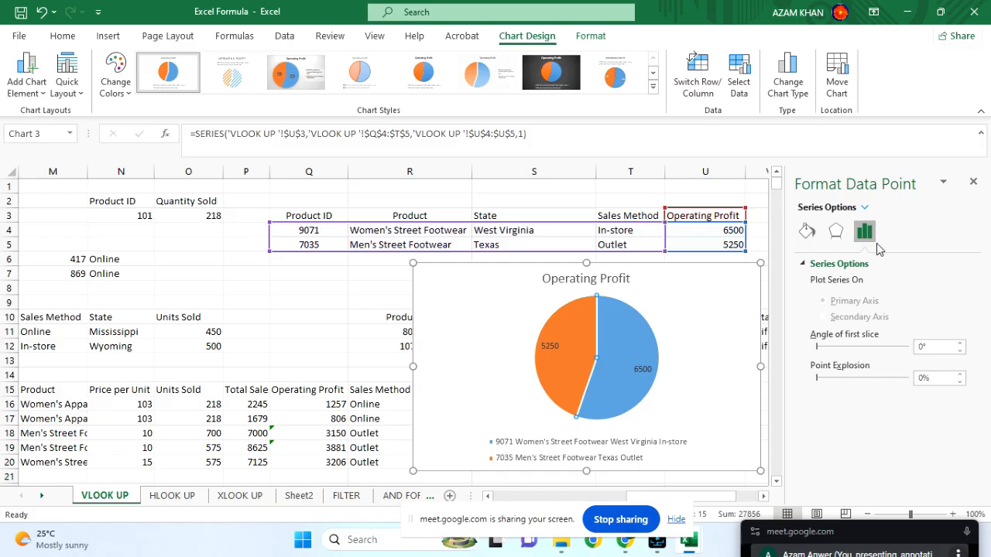
pyautogui.click(808, 231)
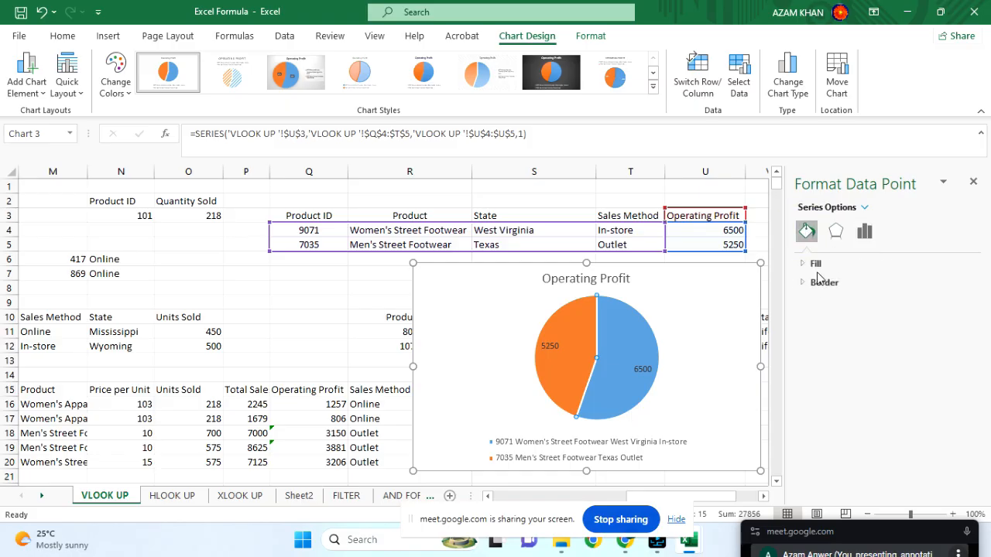
pyautogui.click(813, 264)
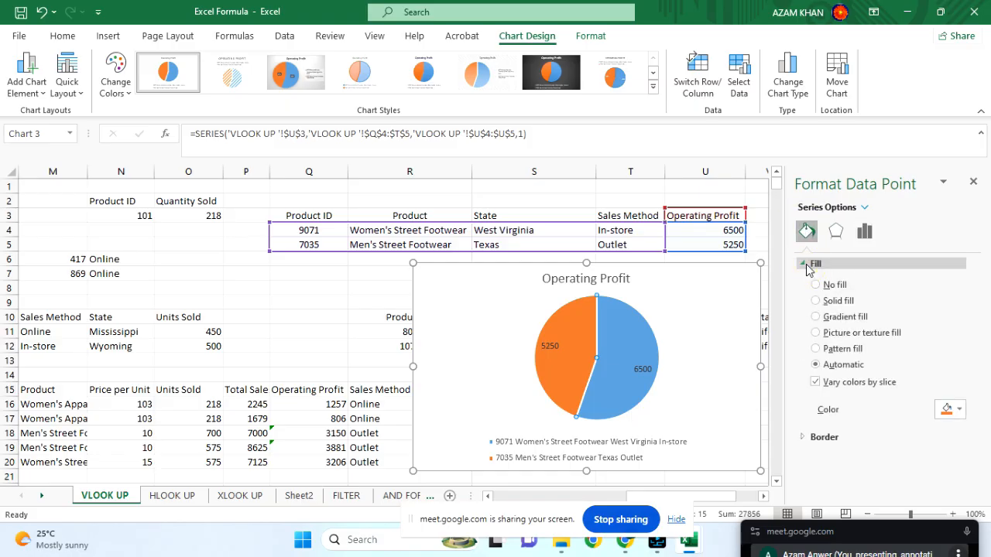
pyautogui.click(949, 410)
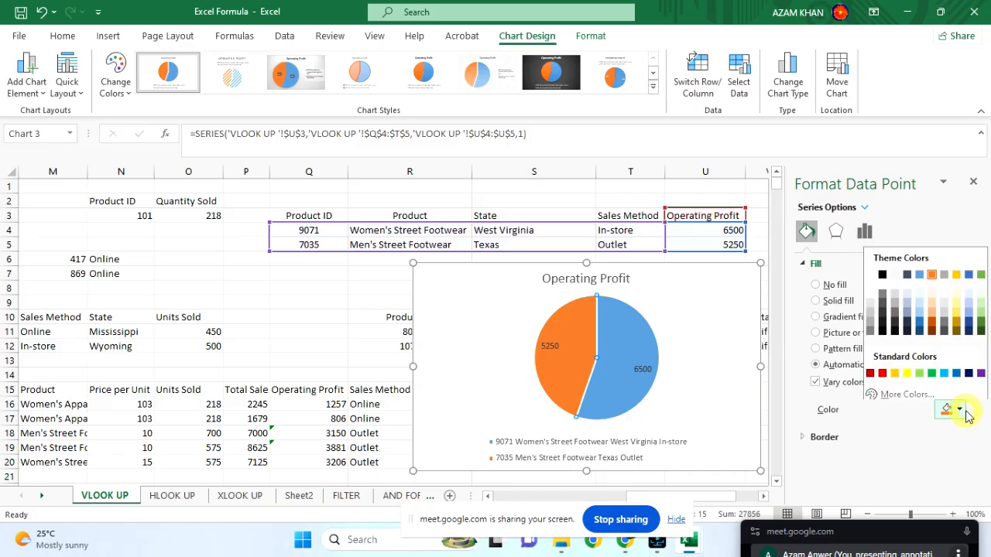
pyautogui.click(931, 370)
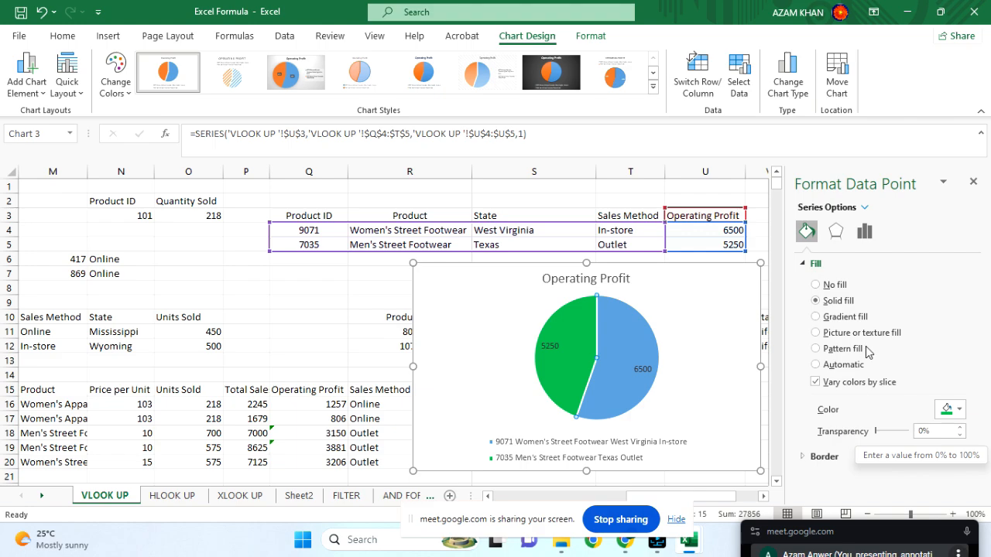
# Examine the Men's Street Footwear slice's shadow, glow and 3-D format effects, its series options and the list of chart elements, and close the formatting pane.
pyautogui.click(837, 228)
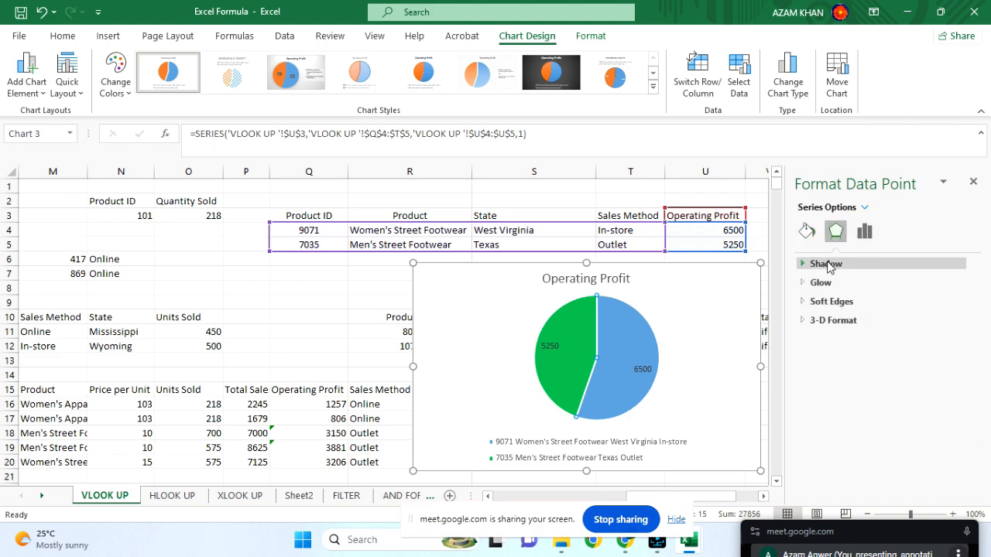
pyautogui.click(802, 266)
pyautogui.click(802, 265)
pyautogui.click(803, 283)
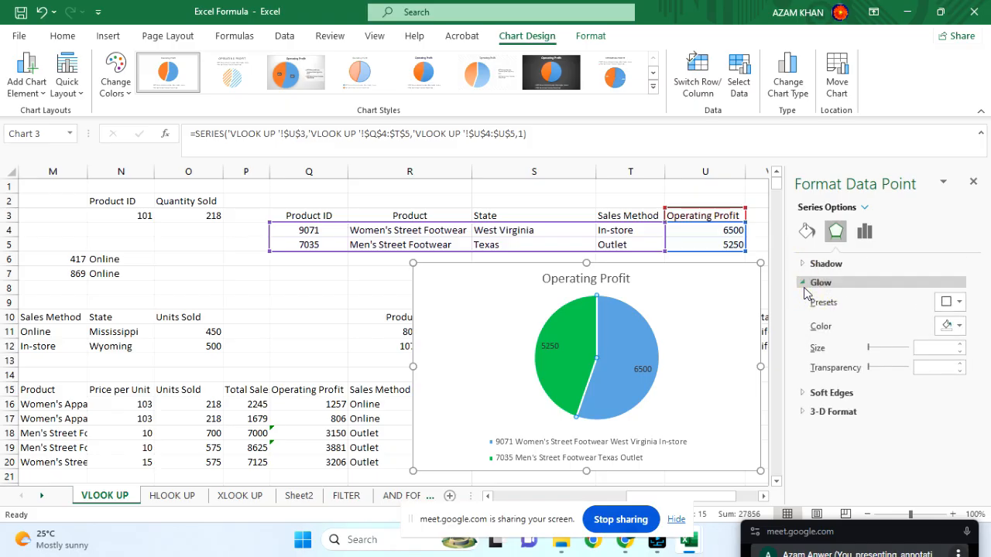
pyautogui.click(806, 283)
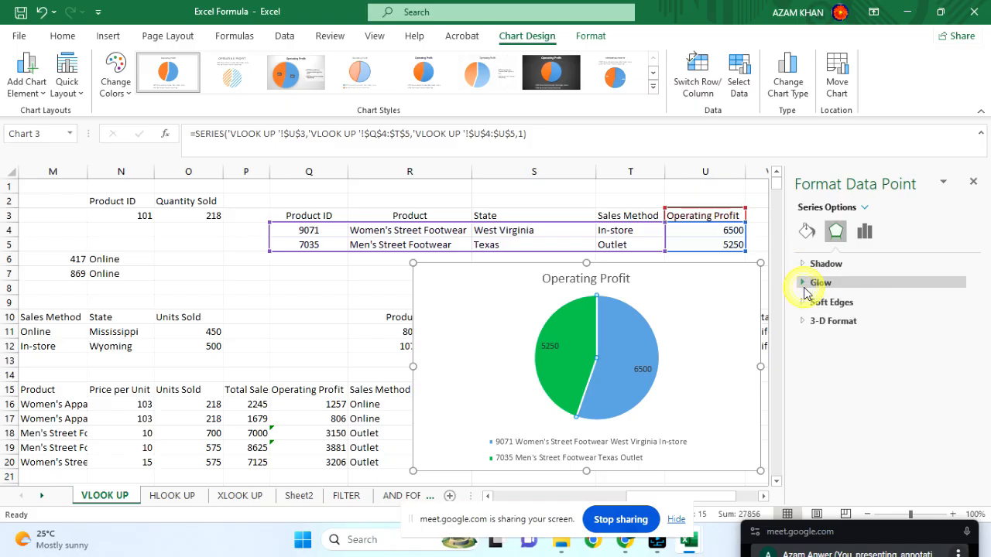
pyautogui.click(864, 232)
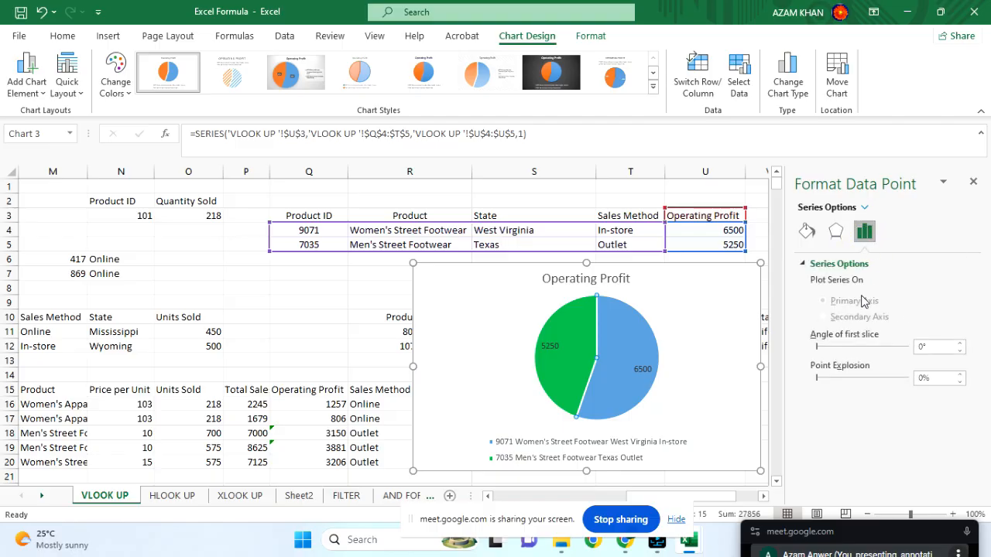
pyautogui.click(836, 236)
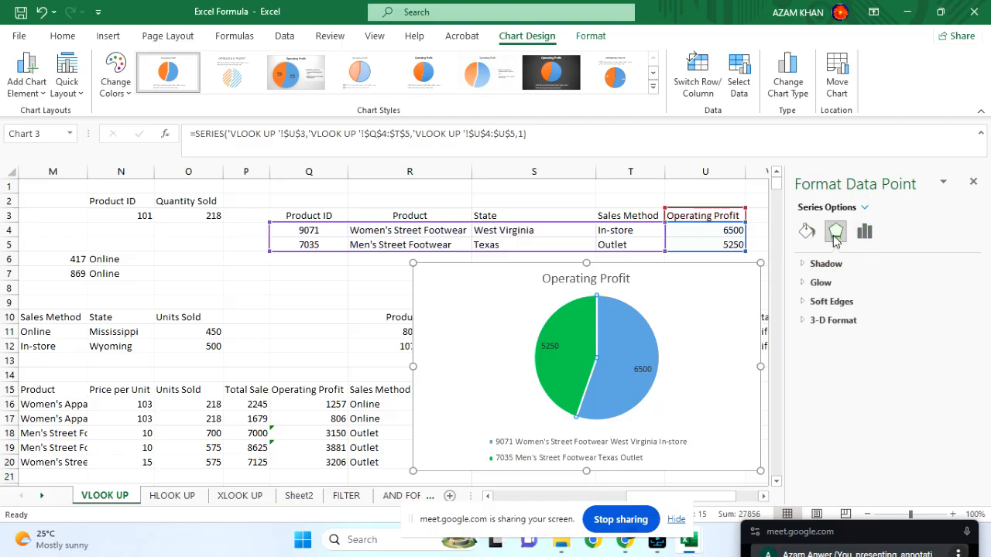
pyautogui.click(805, 322)
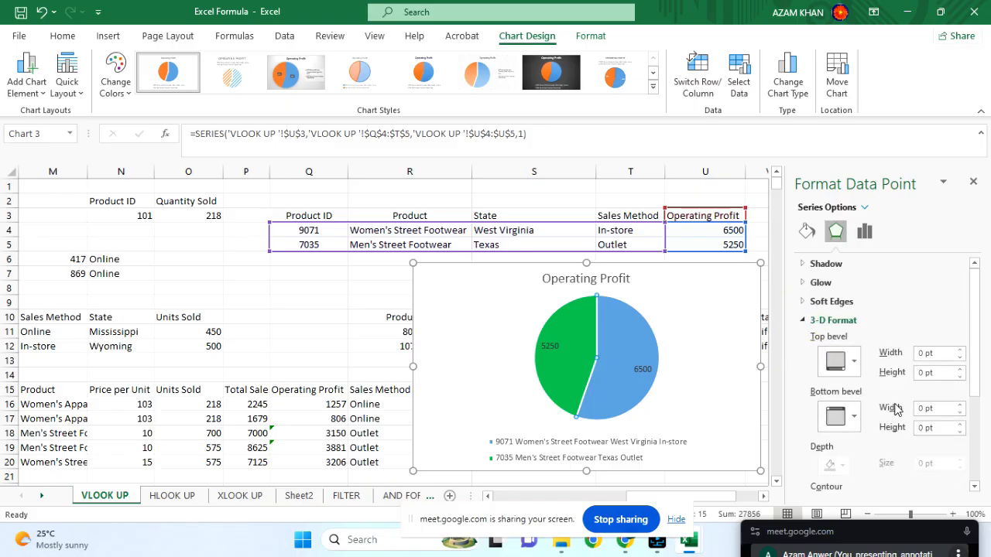
pyautogui.scroll(-5, 894, 408)
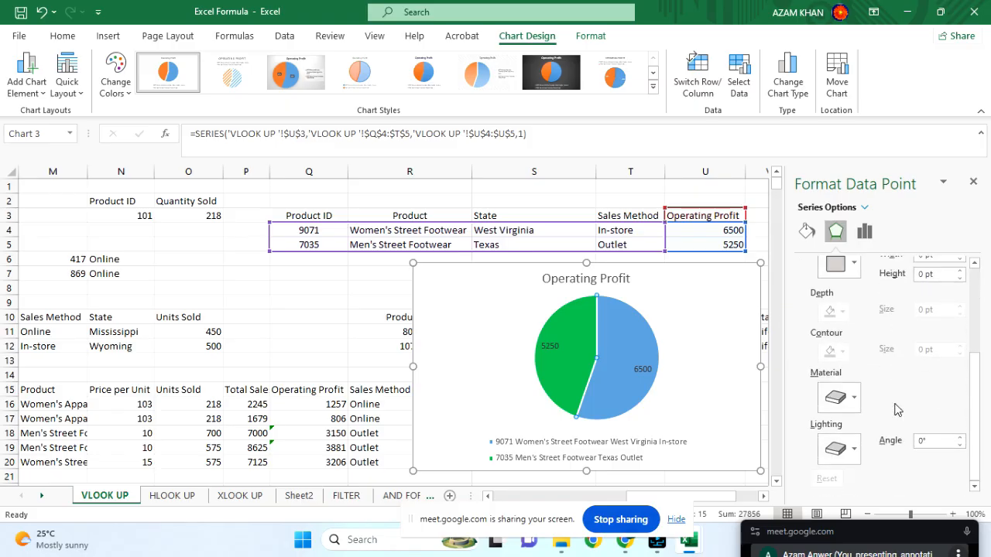
pyautogui.scroll(5, 894, 409)
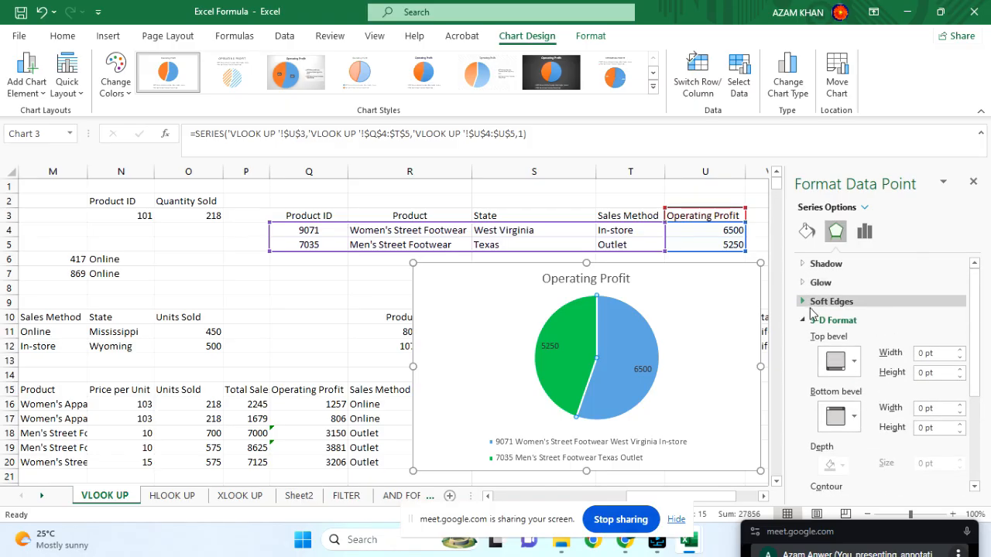
pyautogui.click(804, 265)
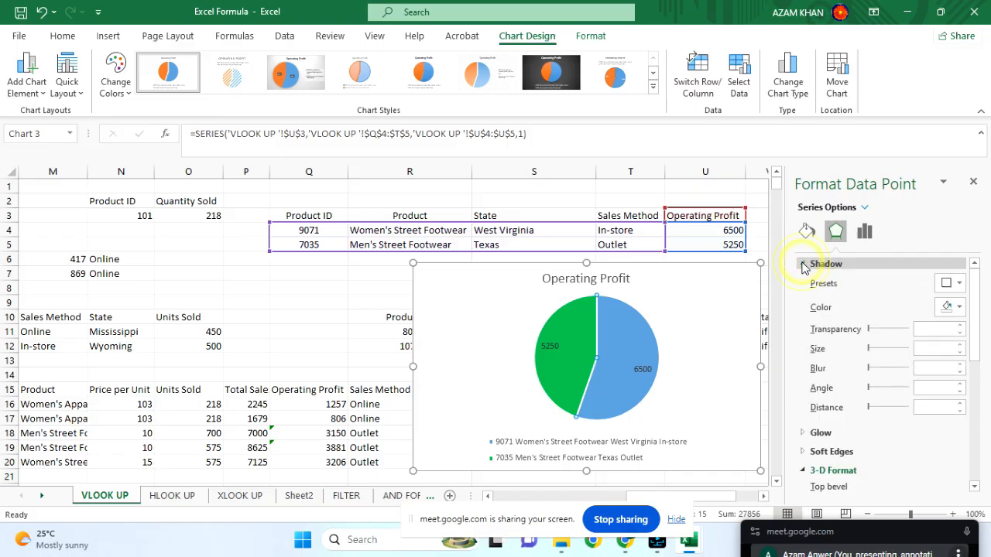
pyautogui.click(865, 207)
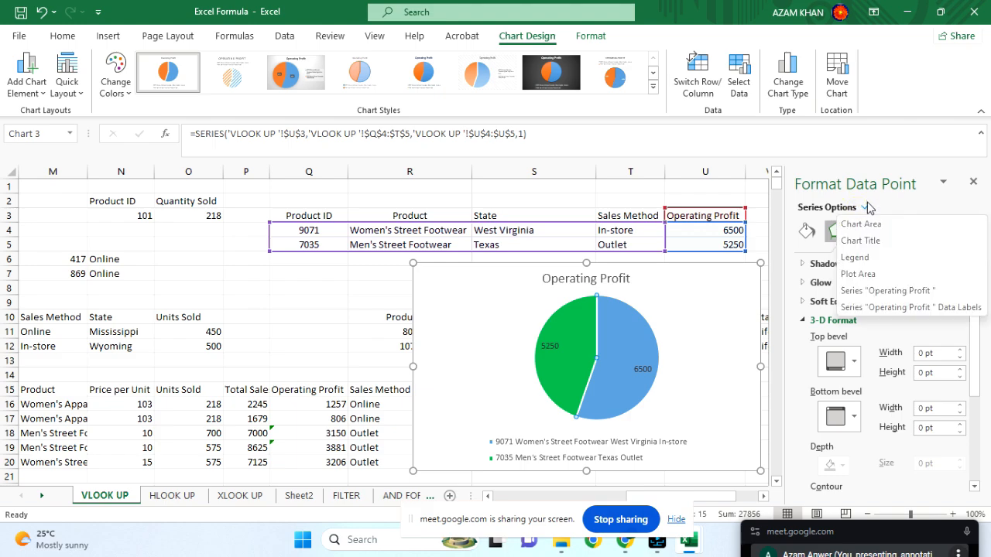
pyautogui.click(709, 366)
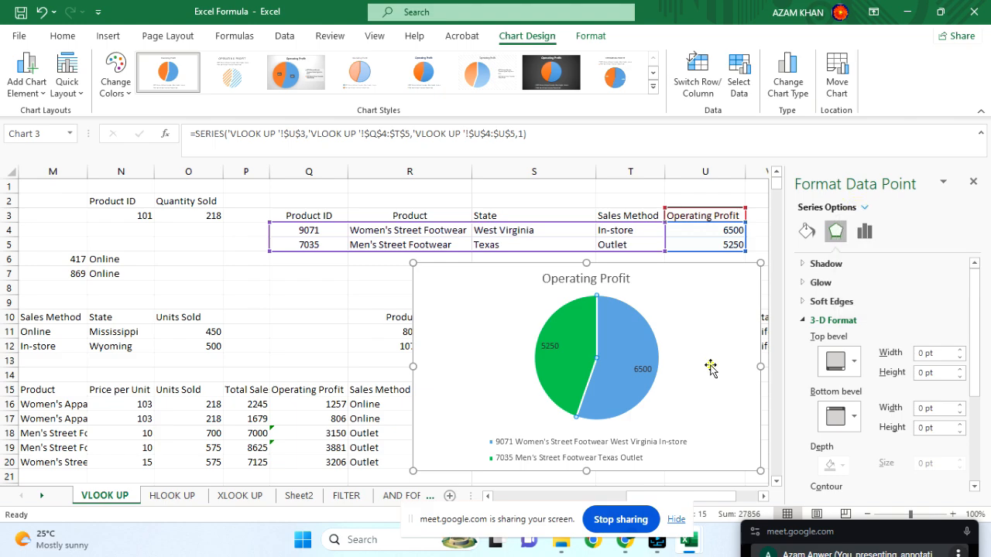
pyautogui.click(719, 321)
pyautogui.click(973, 181)
# Bring up the full formatting options for the pie chart's data labels.
pyautogui.click(778, 272)
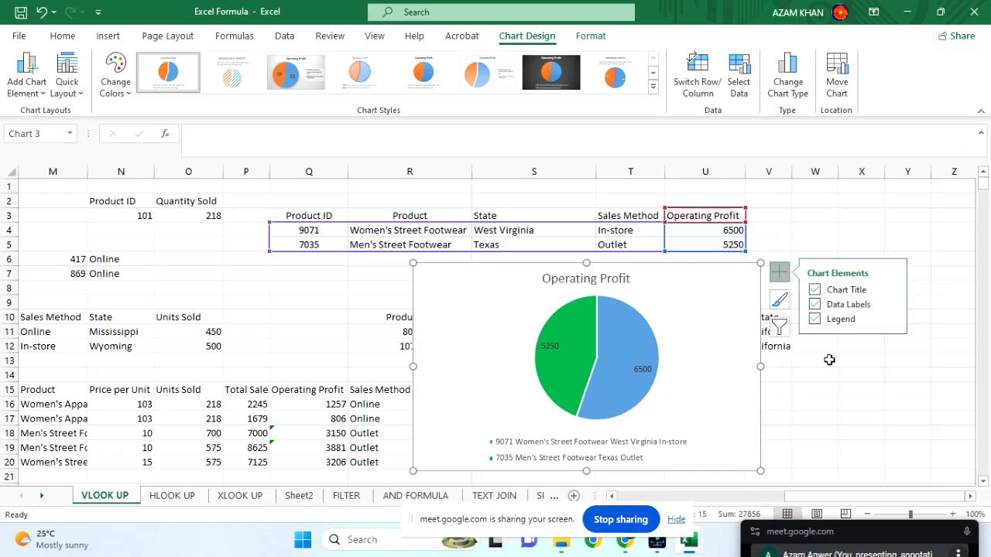
pyautogui.click(892, 305)
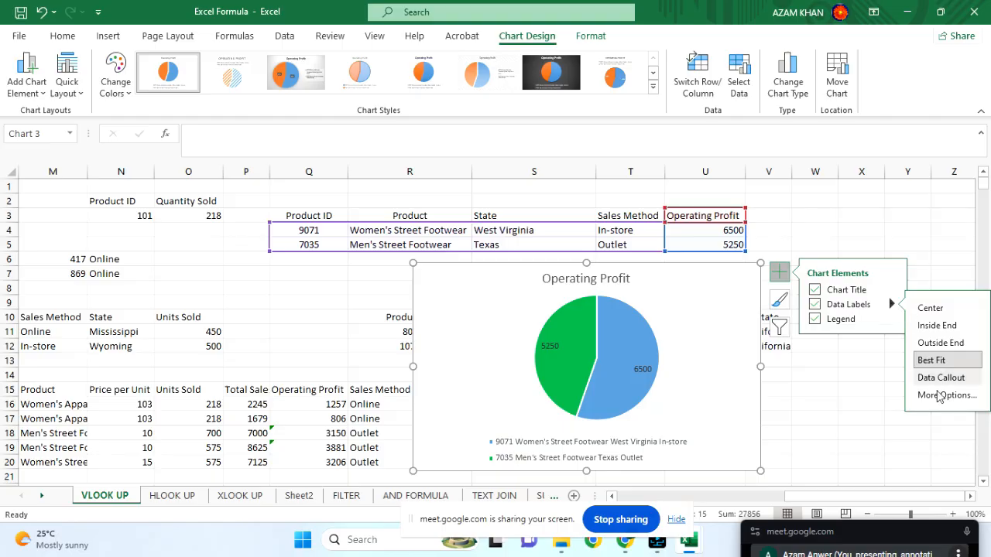
pyautogui.click(935, 395)
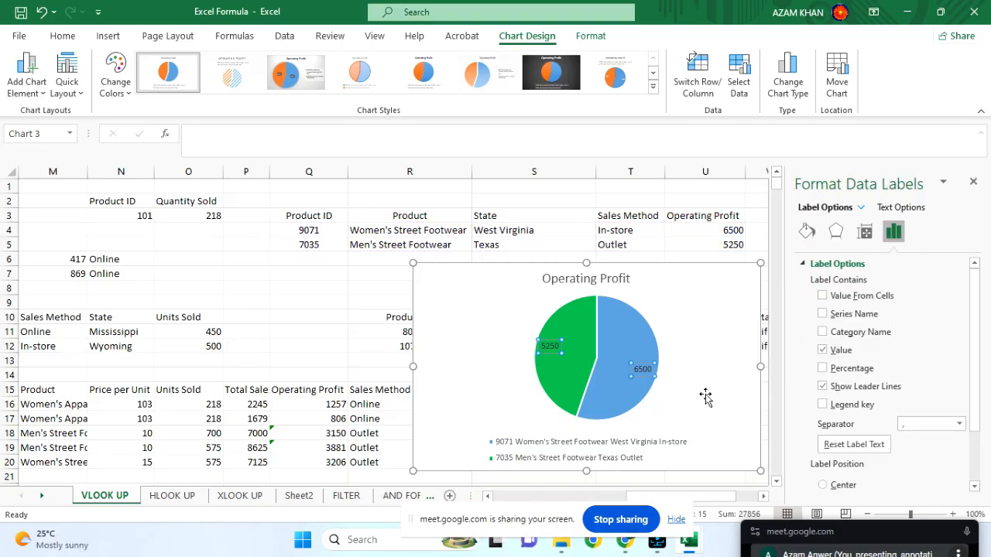
# Select the whole Operating Profit pie series and display its effects formatting options.
pyautogui.moveTo(654, 354)
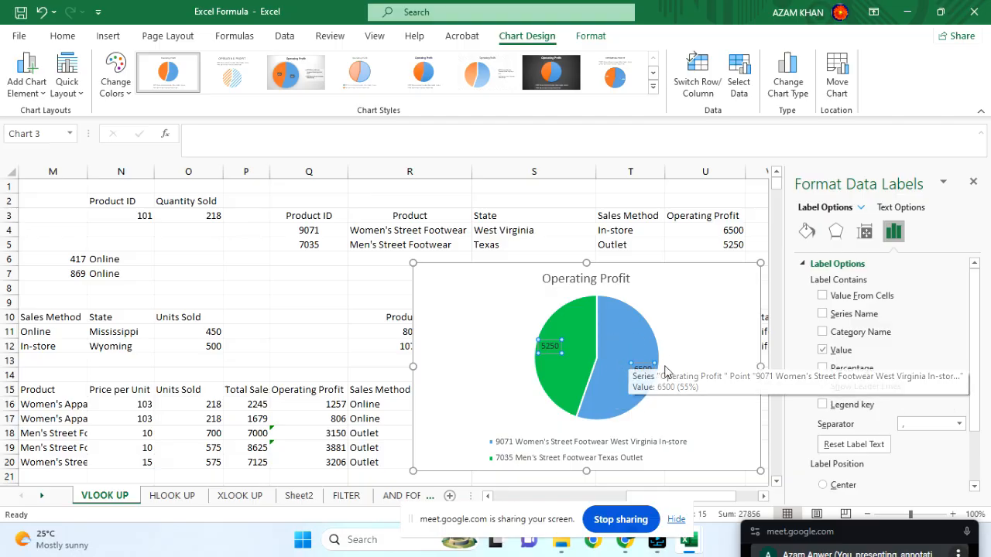
pyautogui.click(641, 359)
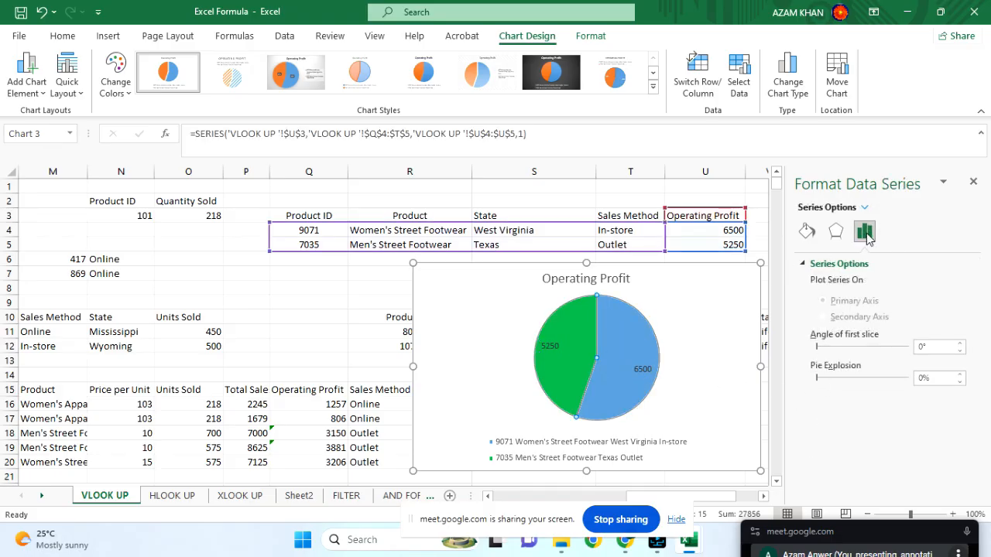
pyautogui.click(831, 232)
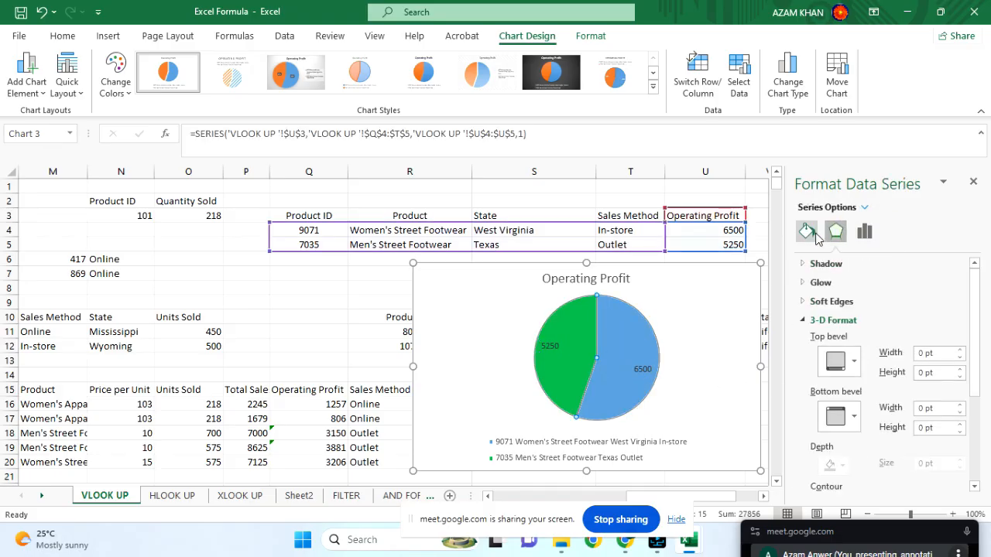
# Open the format options for the Operating Profit pie chart's data labels and add the percentage alongside the value.
pyautogui.click(807, 231)
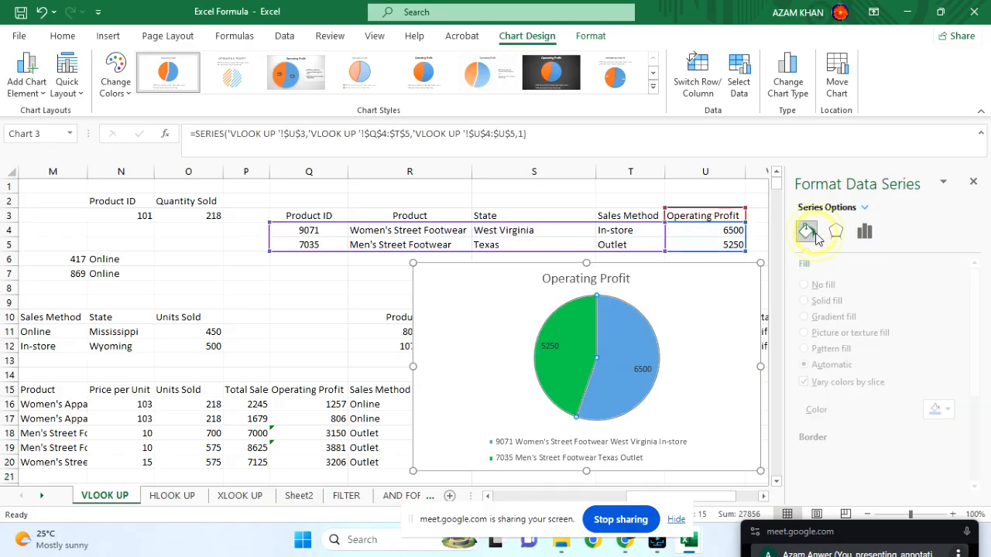
pyautogui.click(974, 183)
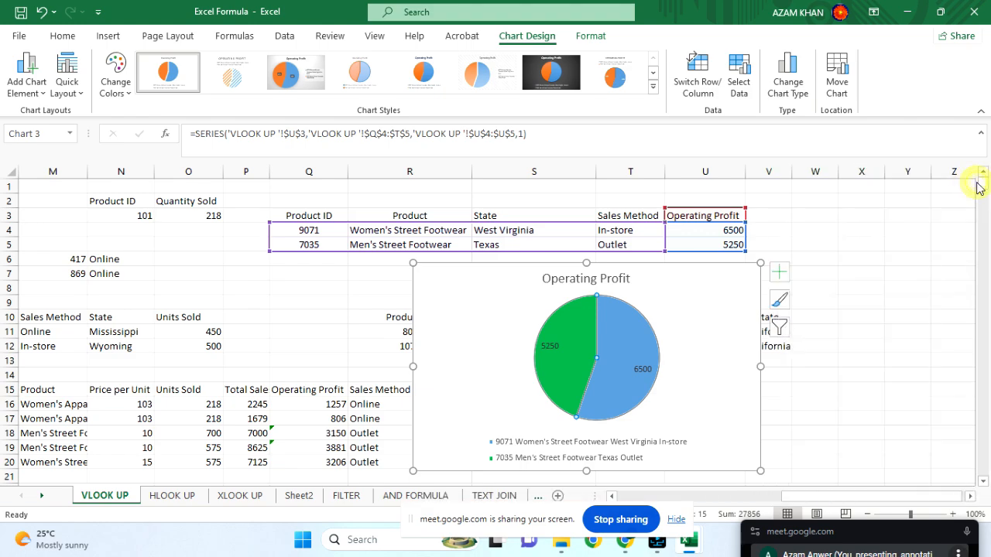
pyautogui.click(779, 280)
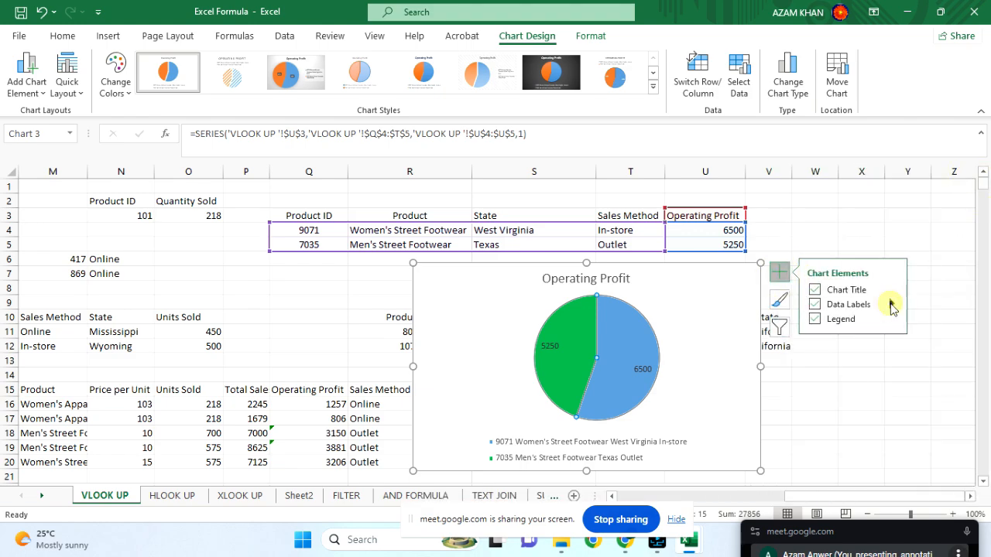
pyautogui.click(894, 305)
pyautogui.click(931, 393)
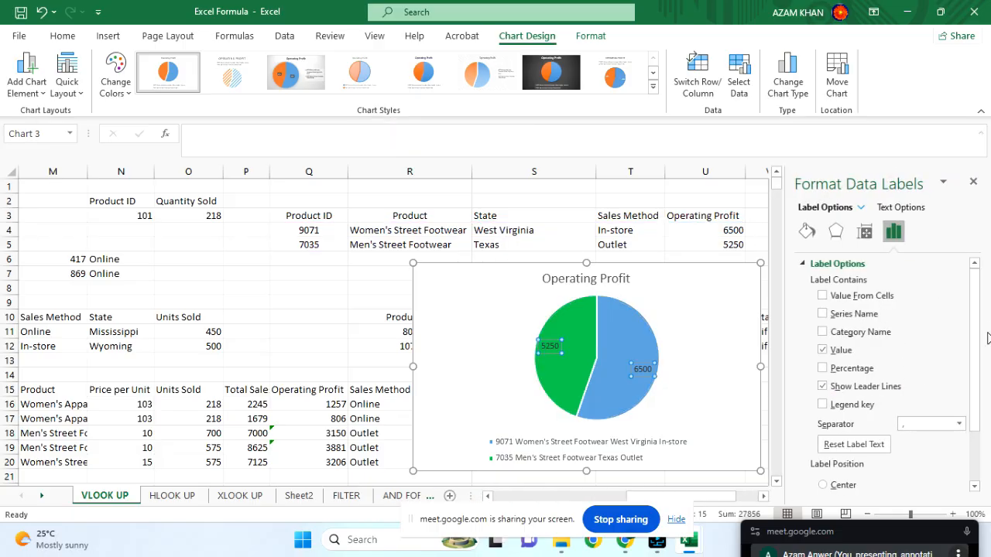
pyautogui.scroll(-1, 975, 306)
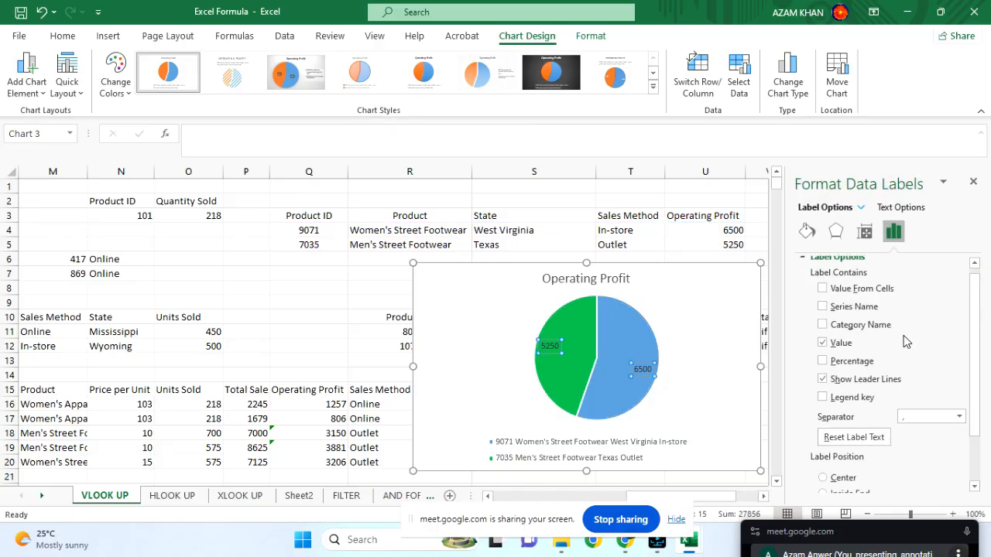
pyautogui.click(823, 362)
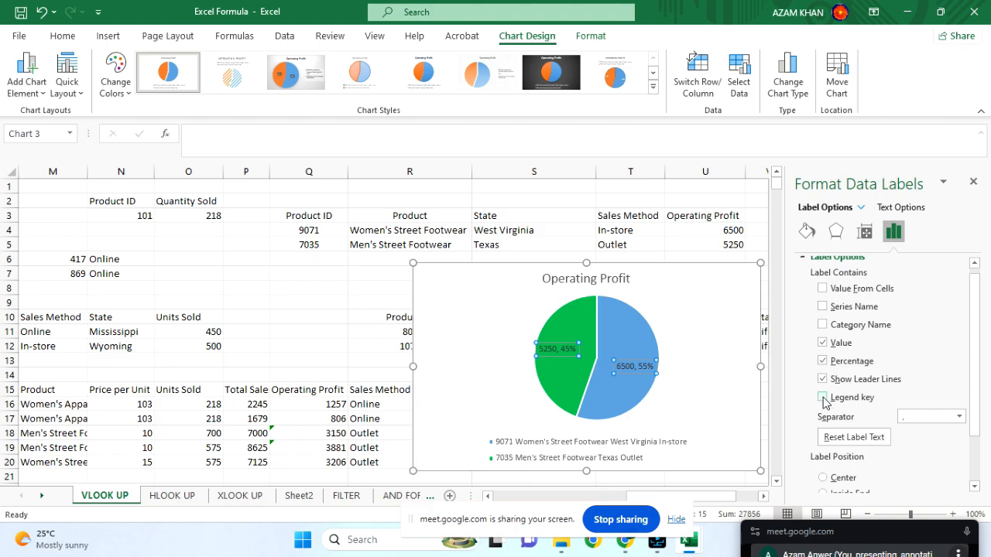
# Try showing the category name in the data labels, remove it, and set the label separator to New Line.
pyautogui.click(823, 325)
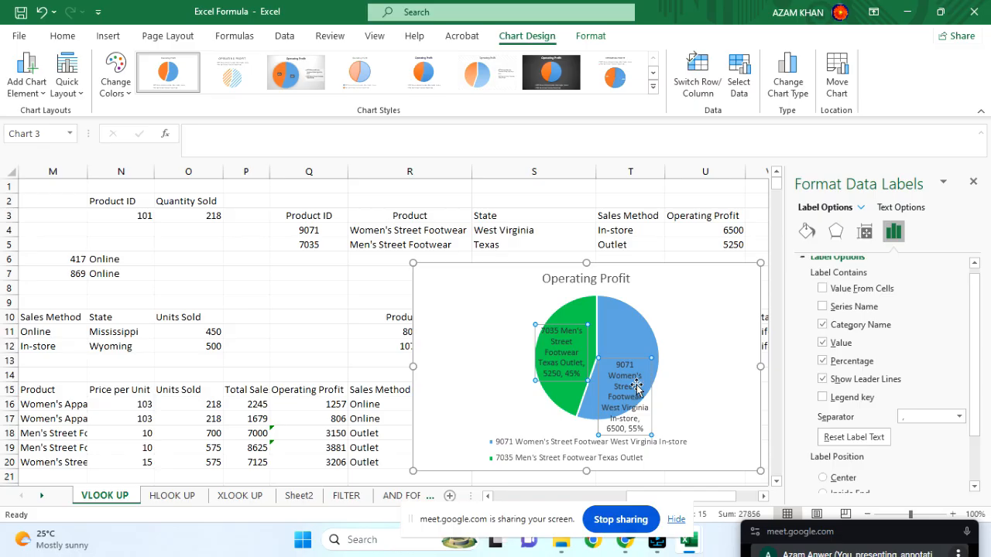
pyautogui.click(823, 325)
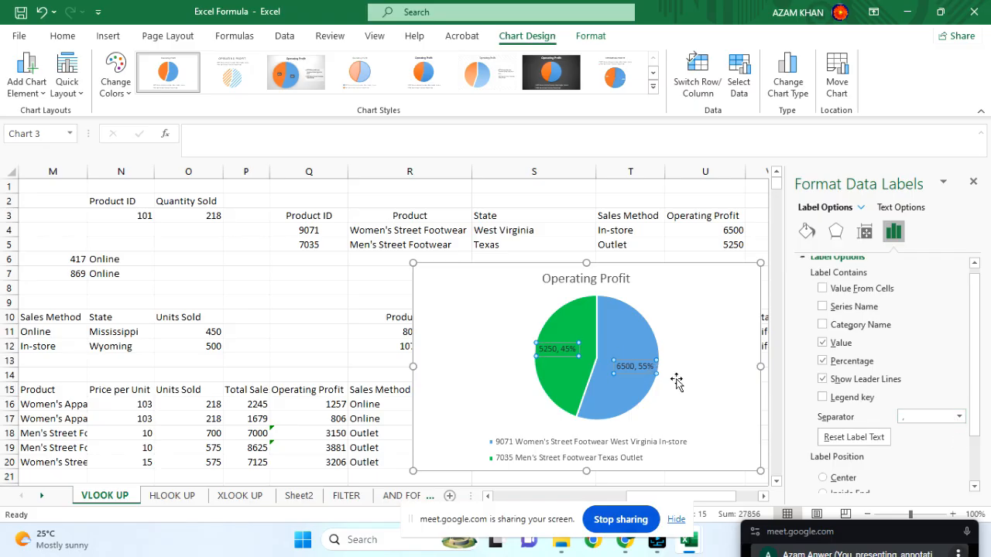
pyautogui.scroll(4, 677, 380)
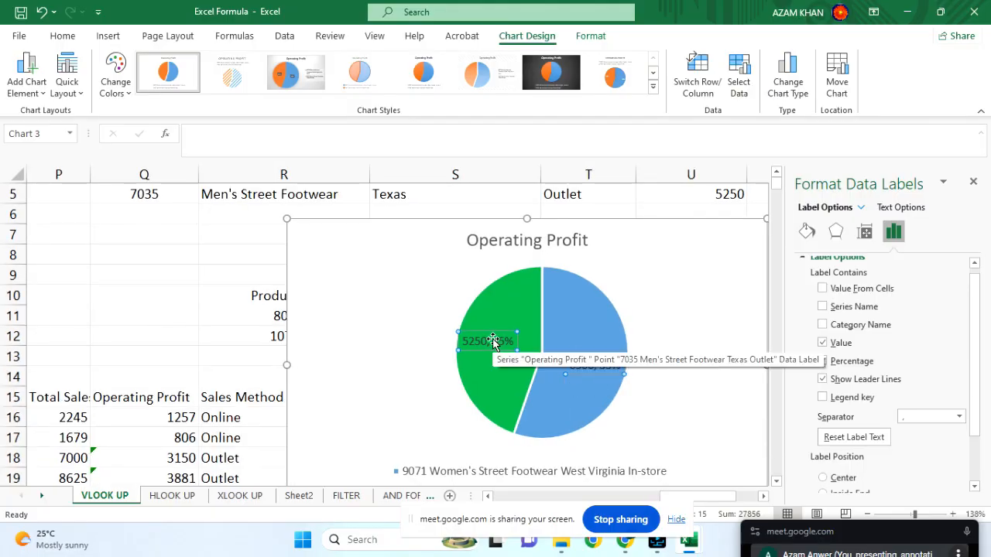
pyautogui.click(959, 417)
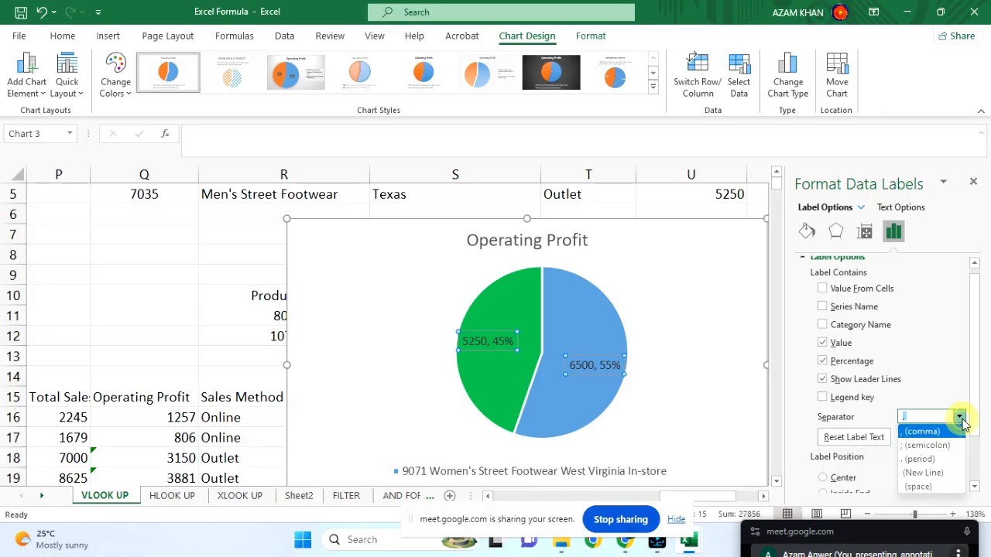
pyautogui.click(932, 474)
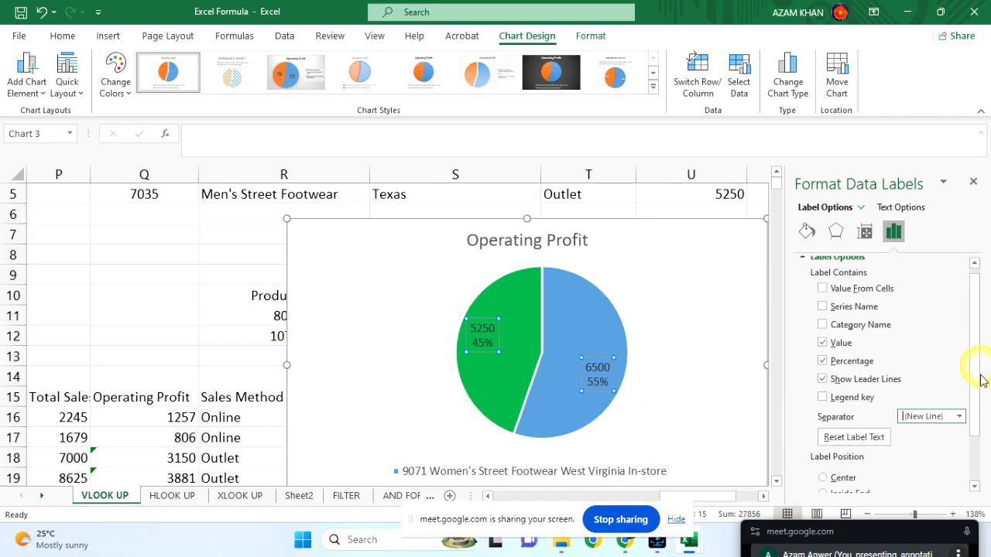
pyautogui.click(854, 438)
# Try the Center, Inside End and Outside End positions for the data labels, and return them to Best Fit.
pyautogui.scroll(-2, 974, 329)
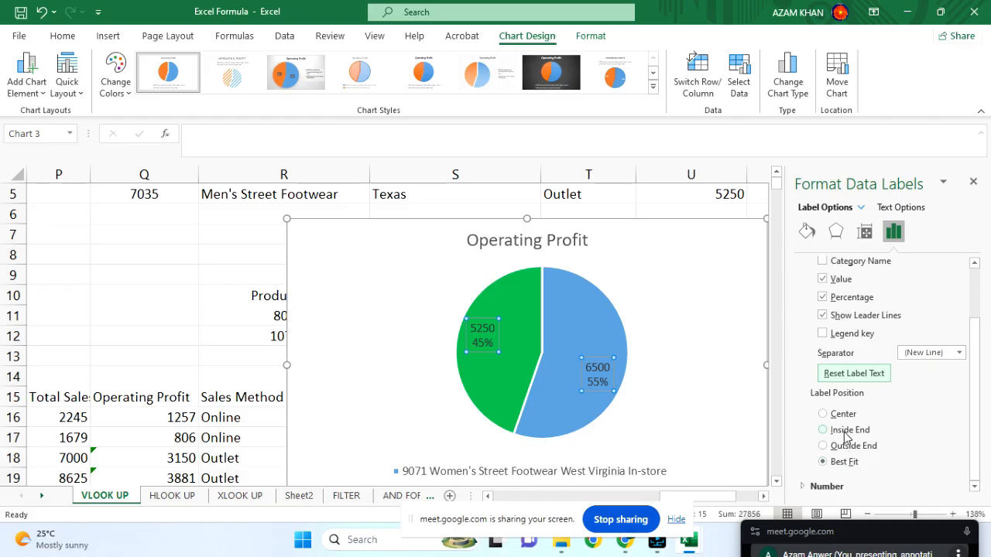
pyautogui.click(843, 416)
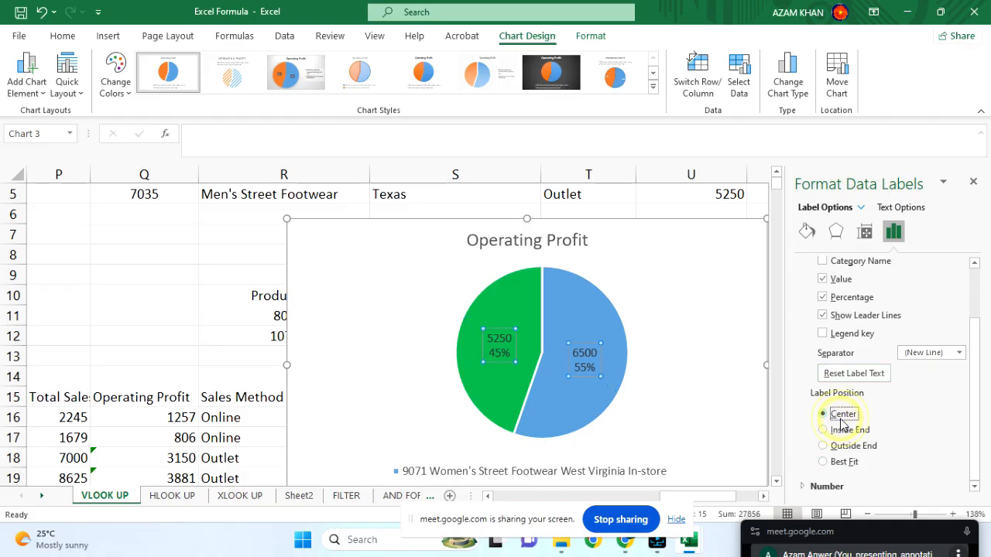
pyautogui.click(846, 431)
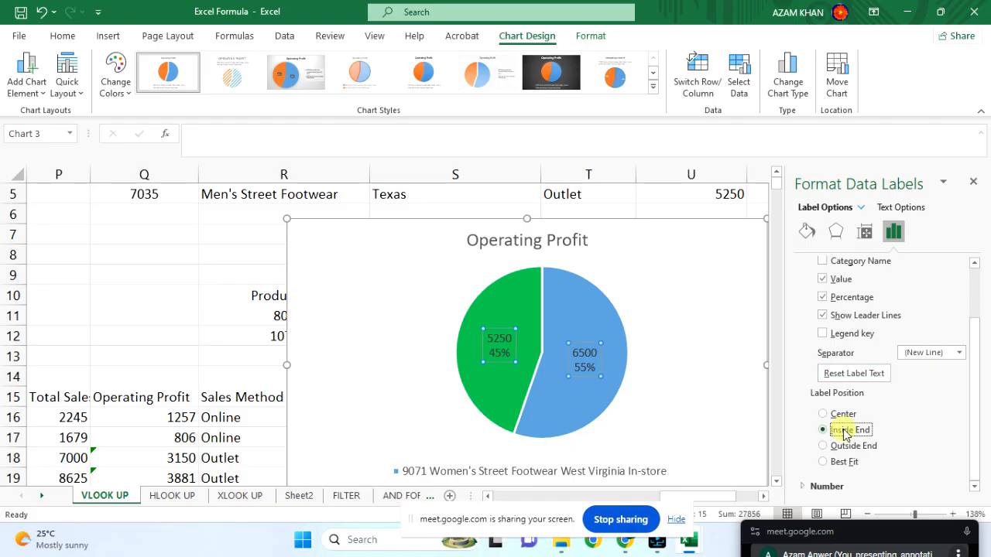
pyautogui.click(848, 446)
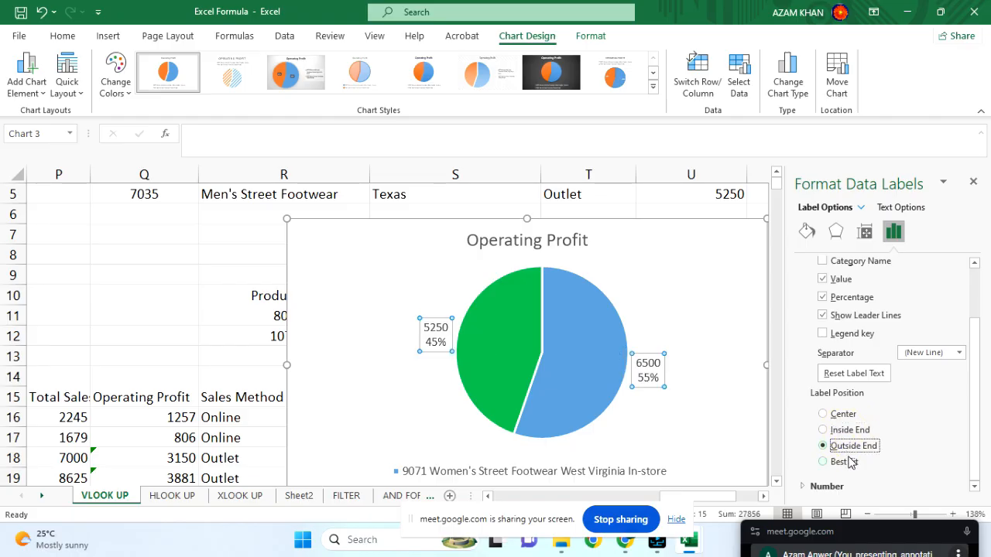
pyautogui.click(854, 463)
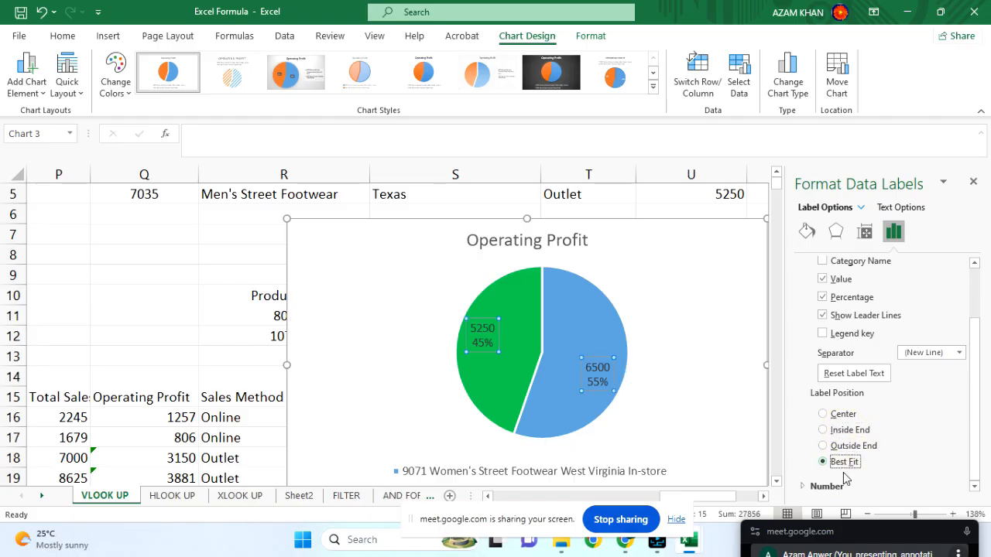
# Examine the number format categories available for the pie chart's data labels.
pyautogui.click(825, 486)
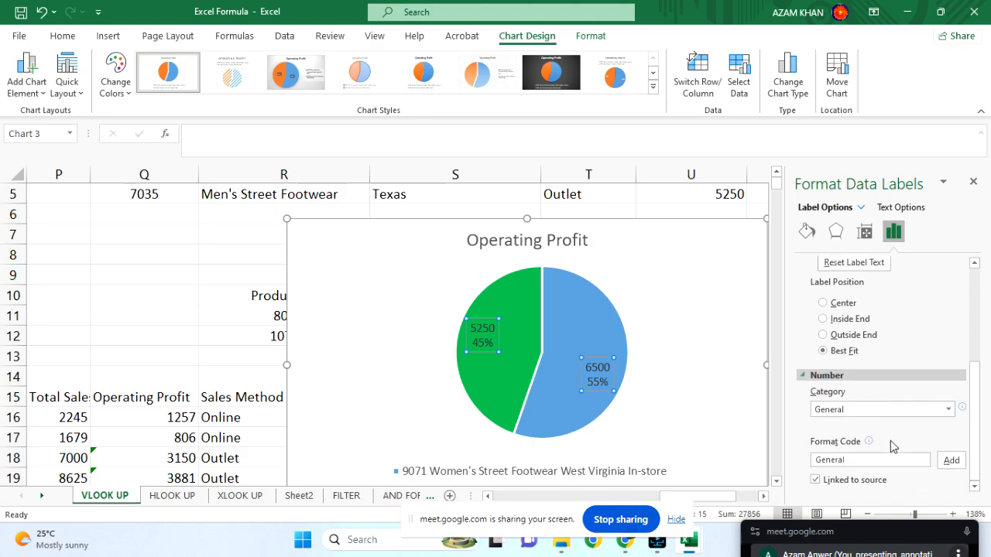
pyautogui.click(899, 410)
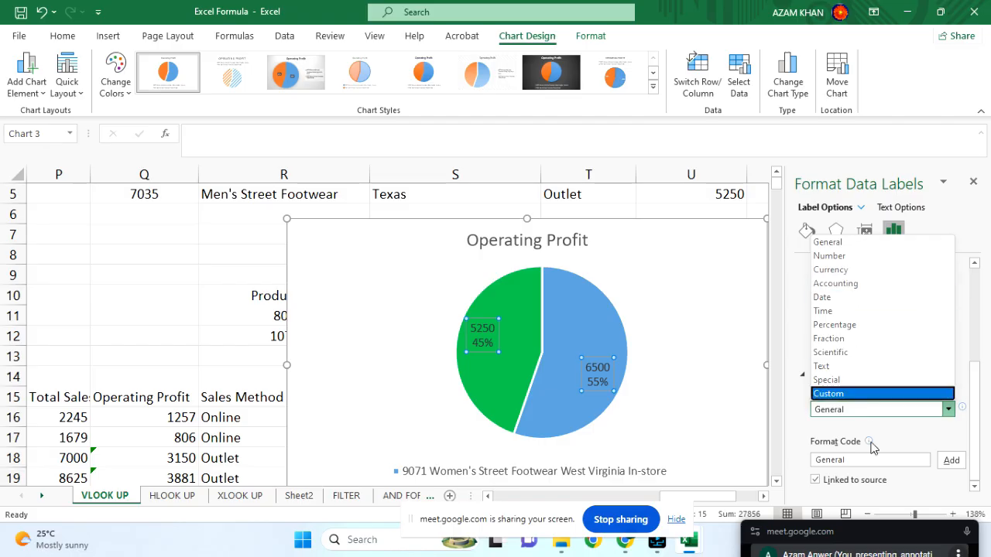
pyautogui.click(898, 440)
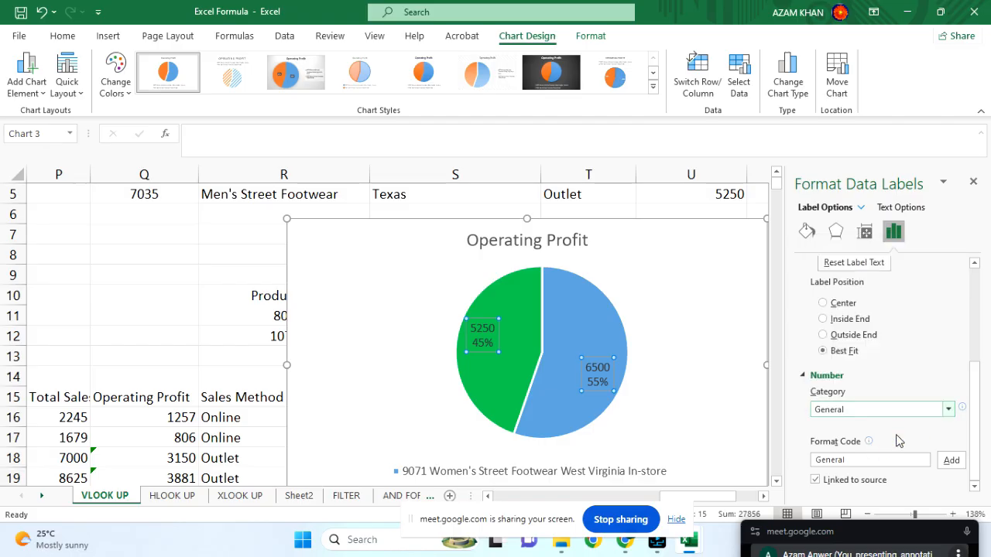
# Set the separator between value and percentage in the data labels to a space.
pyautogui.scroll(5, 898, 441)
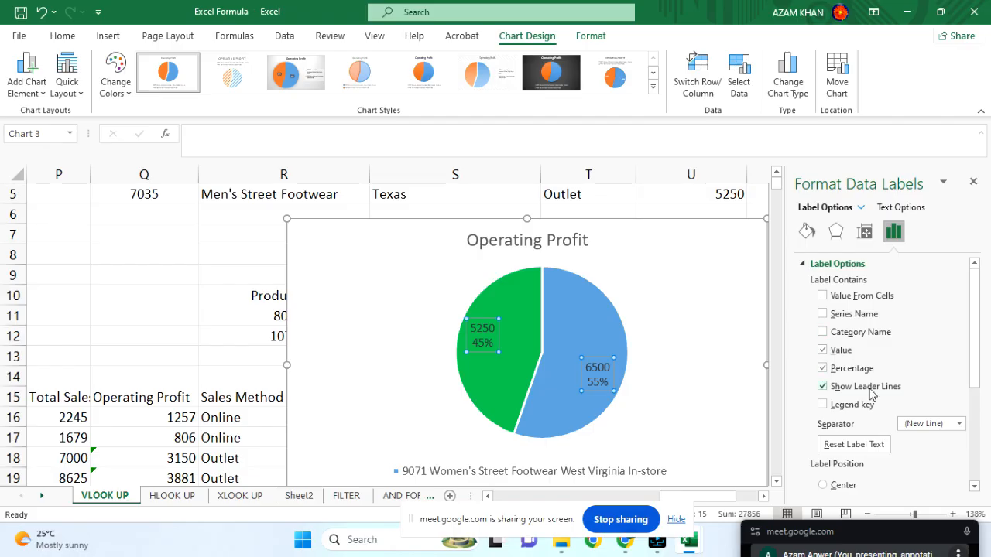
pyautogui.scroll(-3, 871, 395)
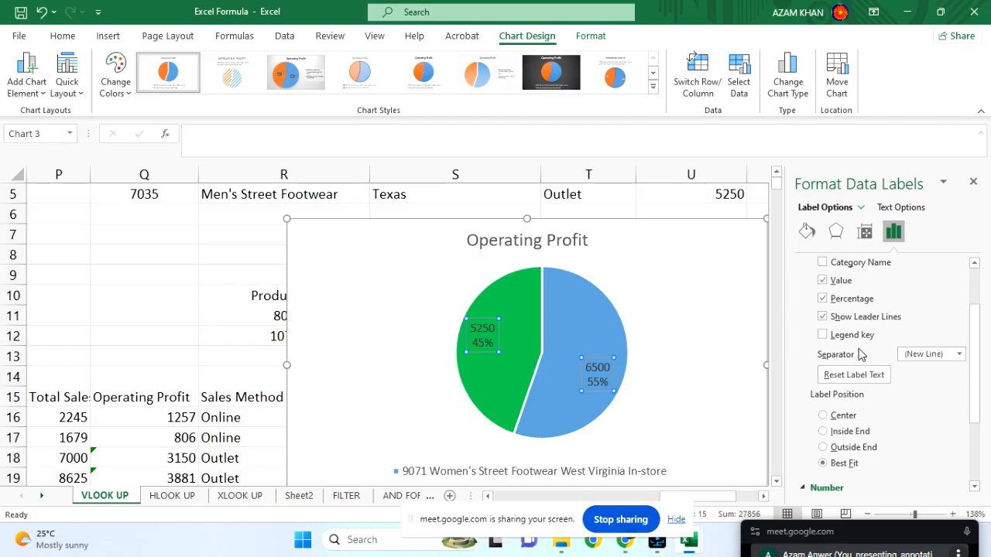
pyautogui.click(922, 353)
pyautogui.click(959, 354)
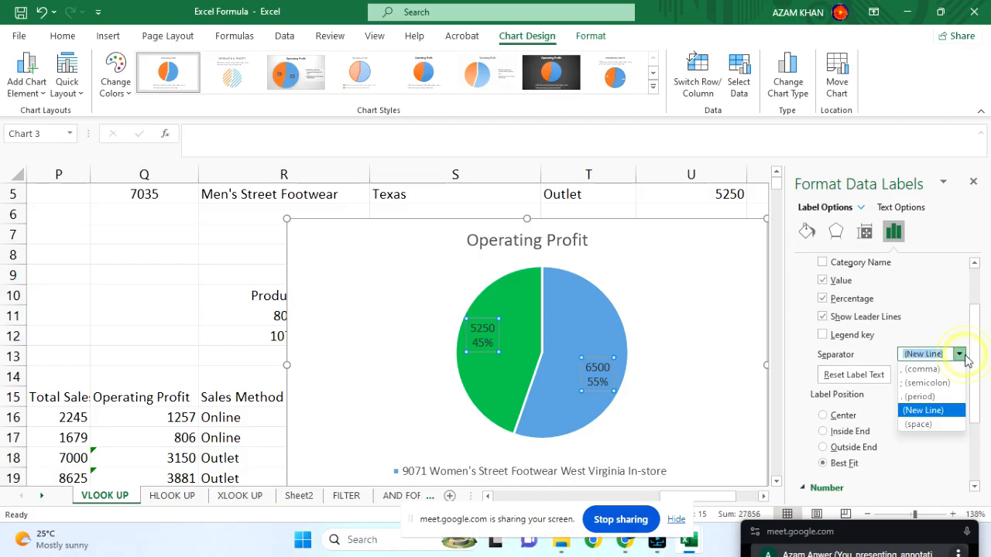
pyautogui.click(928, 425)
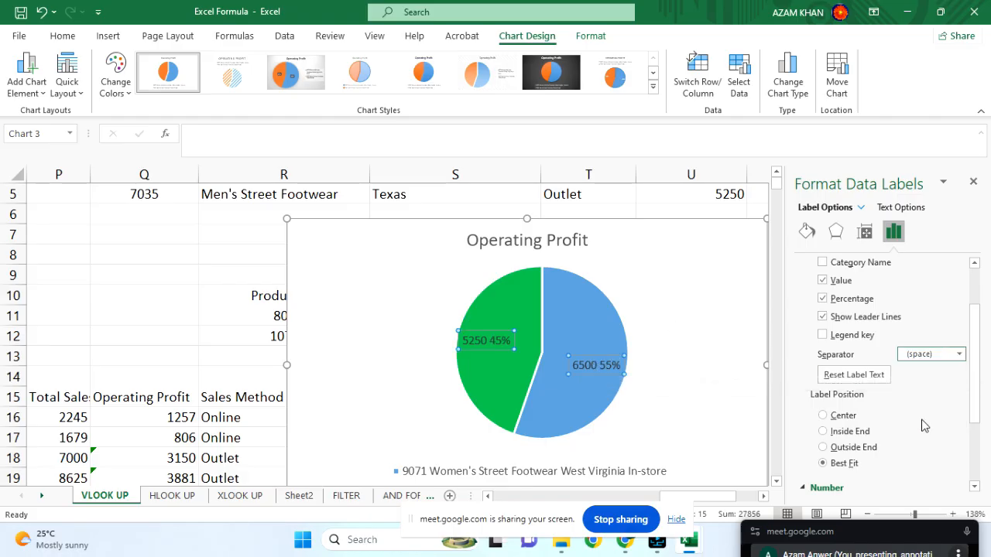
pyautogui.click(871, 382)
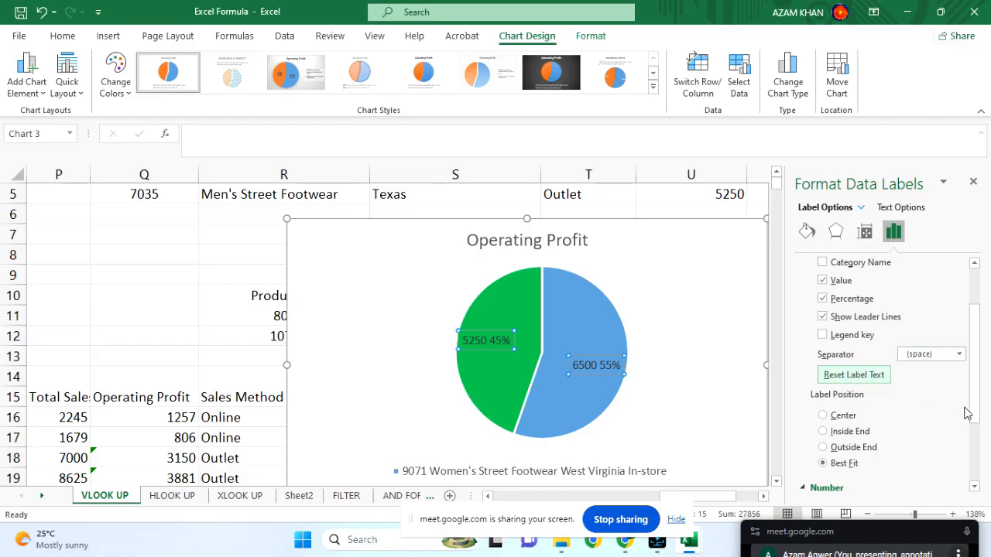
# Examine the size, 3-D format and fill options available for the data labels.
pyautogui.scroll(2, 966, 414)
pyautogui.click(865, 231)
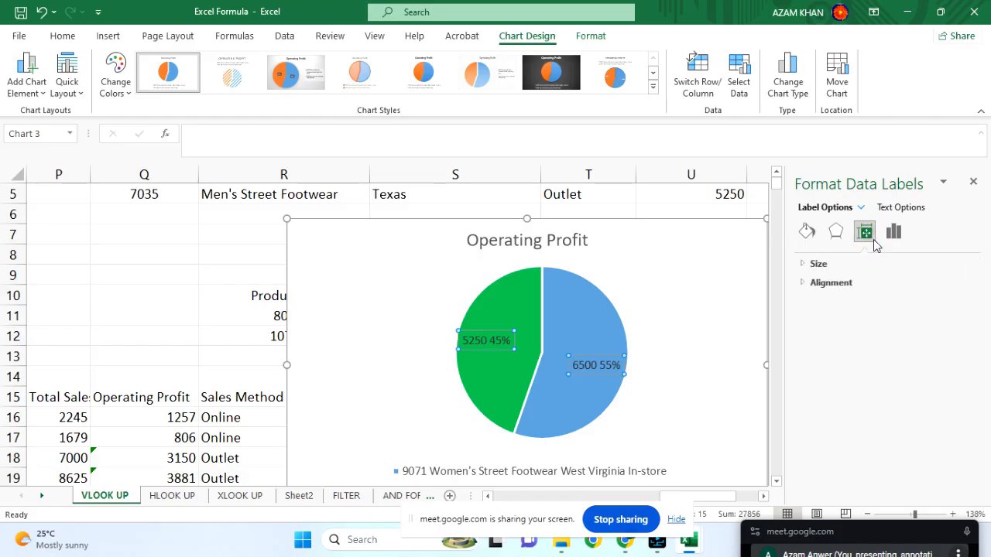
pyautogui.click(802, 264)
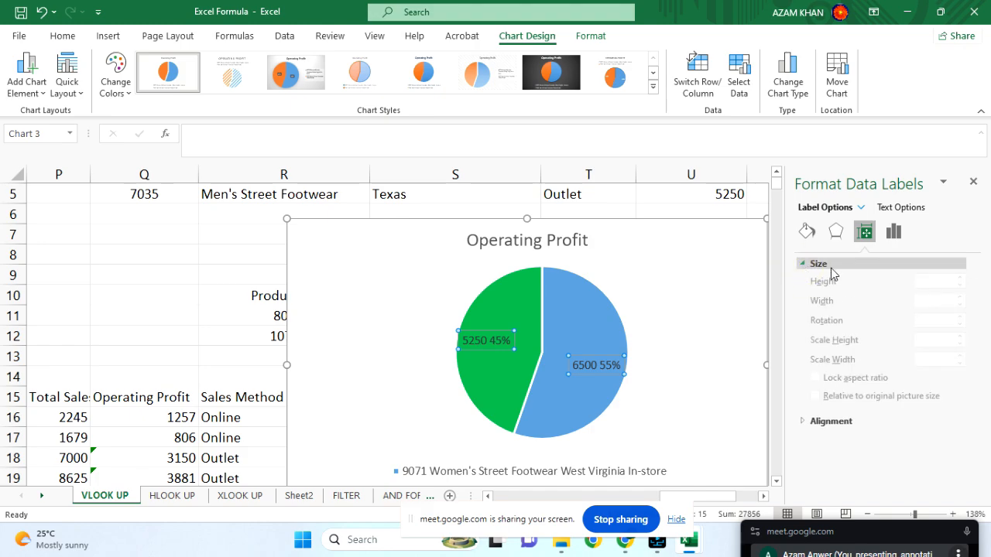
pyautogui.click(835, 231)
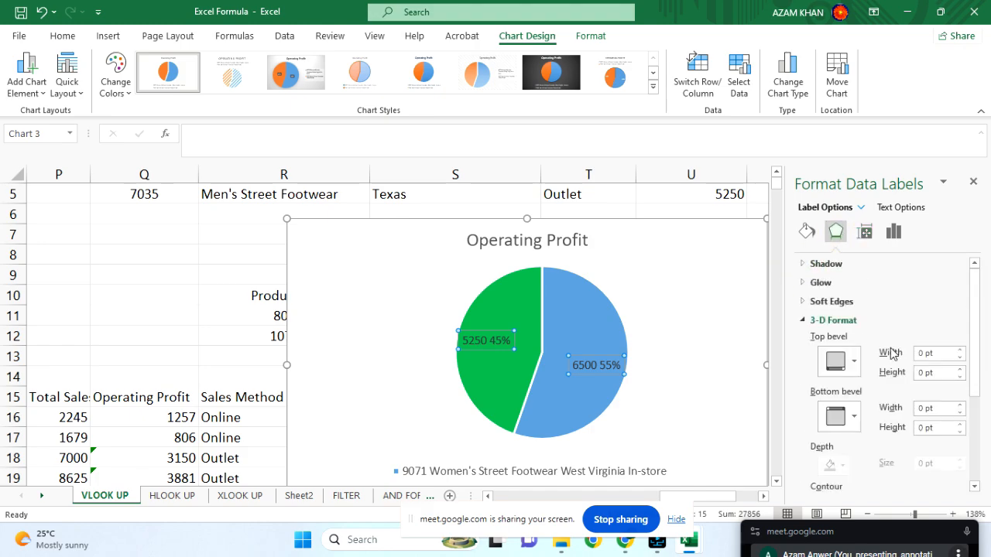
pyautogui.scroll(-3, 892, 354)
pyautogui.click(806, 232)
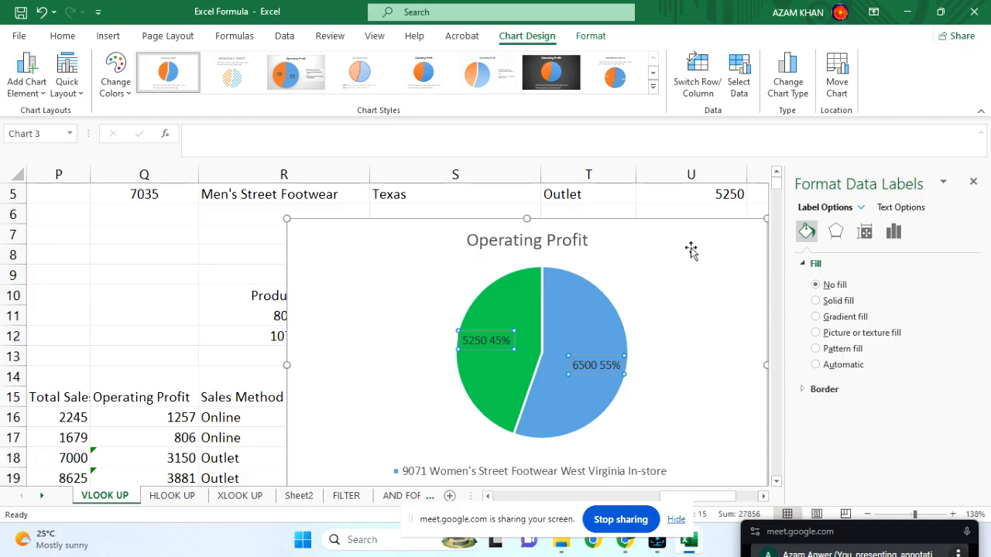
# Delete the Operating Profit pie chart from the sheet and close the formatting pane.
pyautogui.click(705, 333)
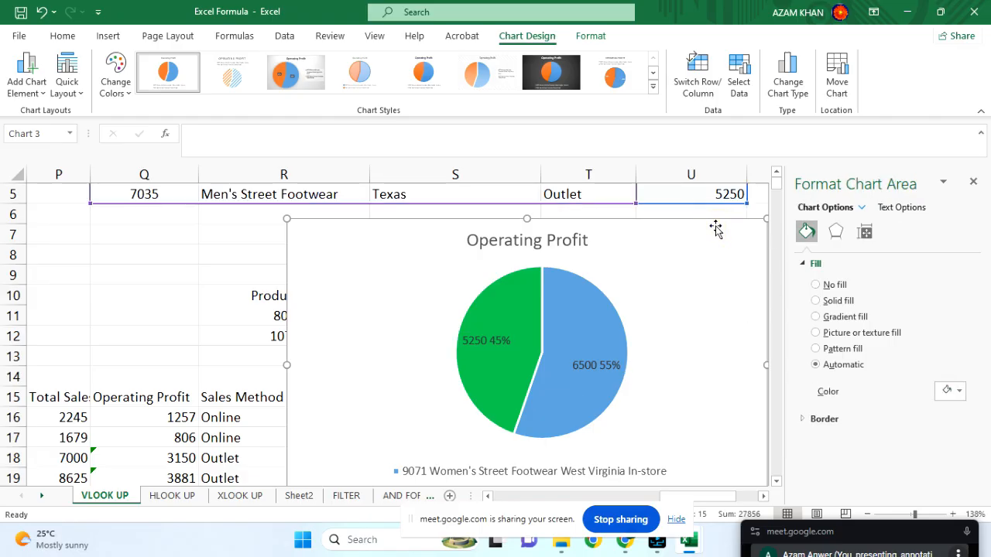
pyautogui.press('Delete')
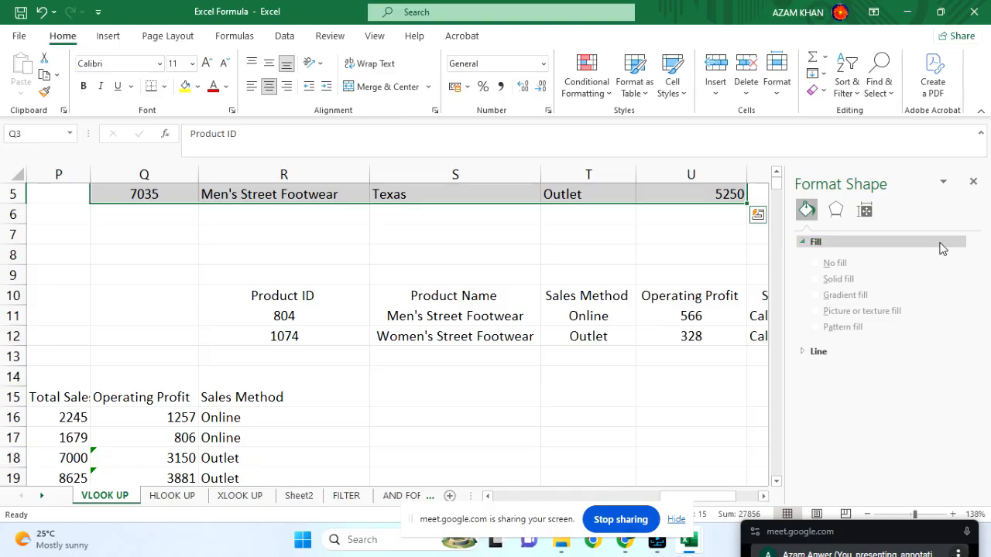
pyautogui.click(973, 182)
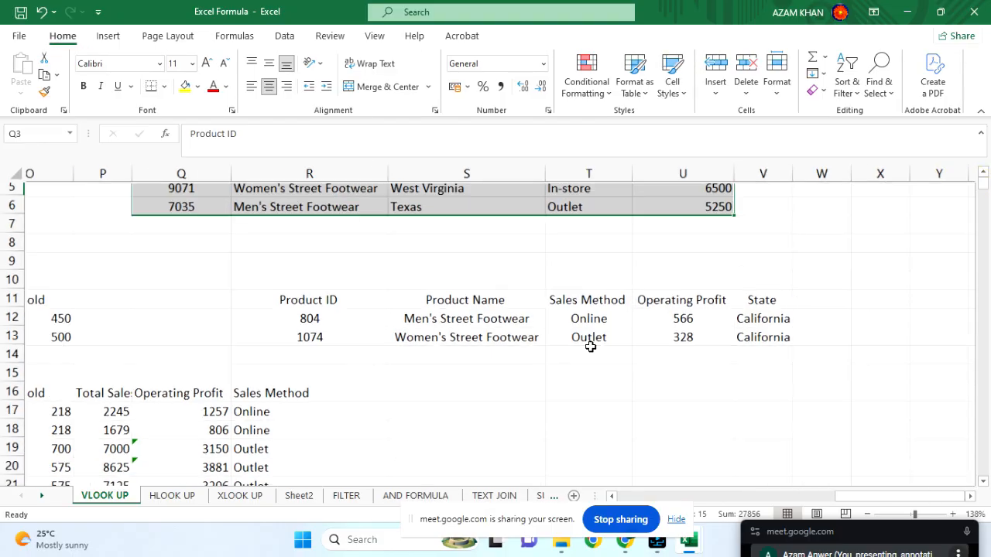
# Review the sales data table and the lookup result tables beside it on the VLOOK UP sheet.
pyautogui.scroll(-4, 590, 347)
pyautogui.scroll(2, 590, 347)
pyautogui.moveTo(590, 347); pyautogui.dragTo(648, 400)
pyautogui.click(548, 404)
pyautogui.hscroll(-2, 457, 406)
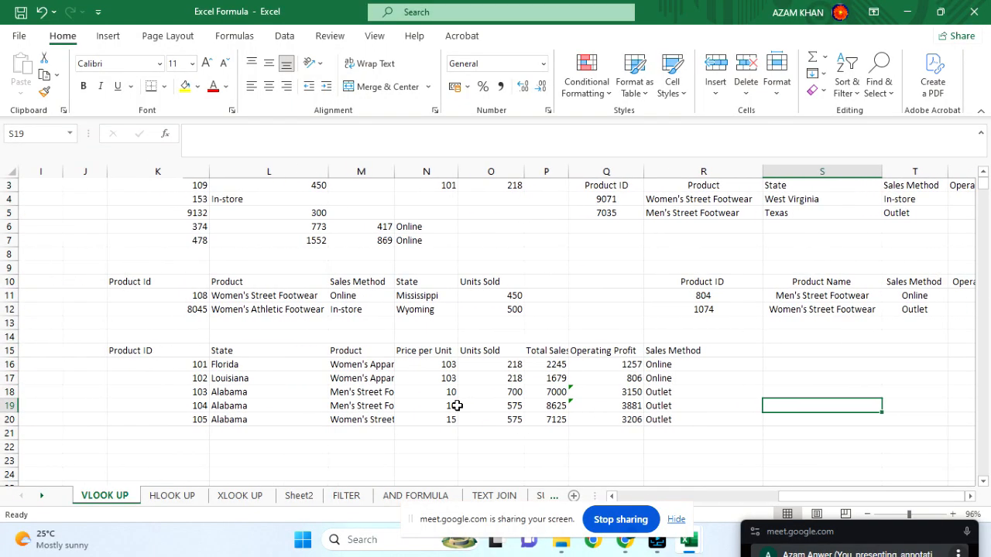
pyautogui.scroll(1, 458, 406)
pyautogui.hscroll(-4, 457, 406)
pyautogui.hscroll(6, 457, 406)
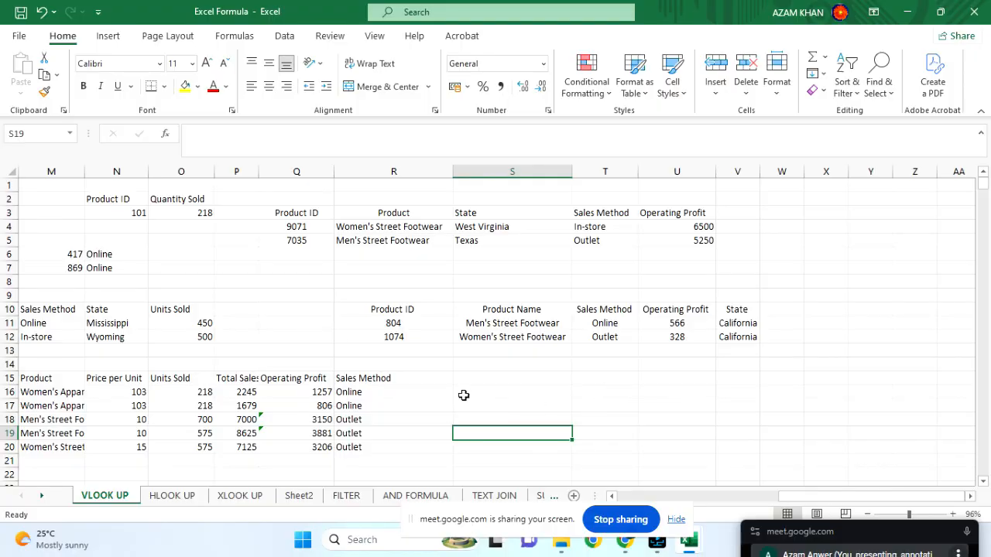
pyautogui.hscroll(-5, 483, 400)
pyautogui.hscroll(4, 483, 400)
pyautogui.hscroll(2, 483, 400)
pyautogui.hscroll(-6, 483, 400)
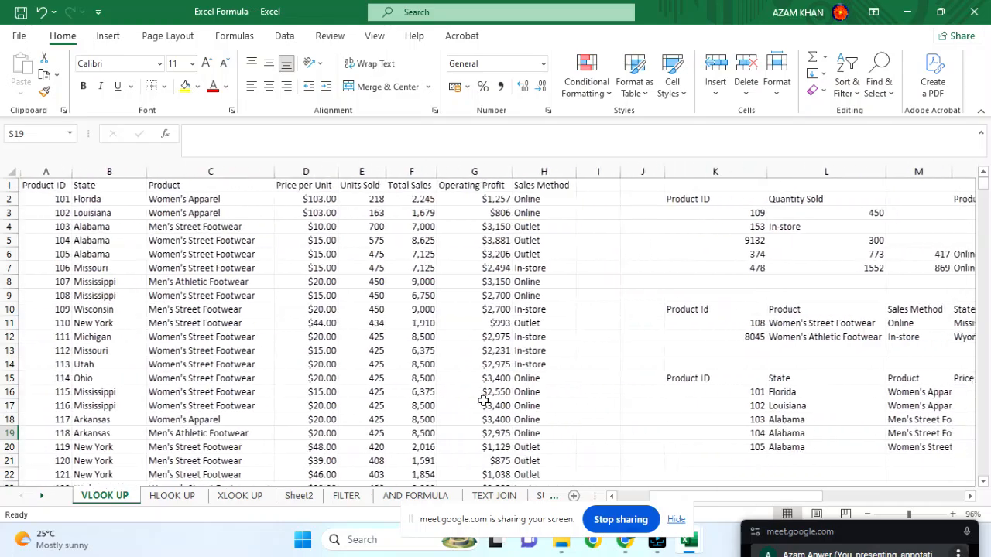
pyautogui.hscroll(2, 483, 400)
pyautogui.hscroll(3, 484, 401)
pyautogui.hscroll(-6, 483, 400)
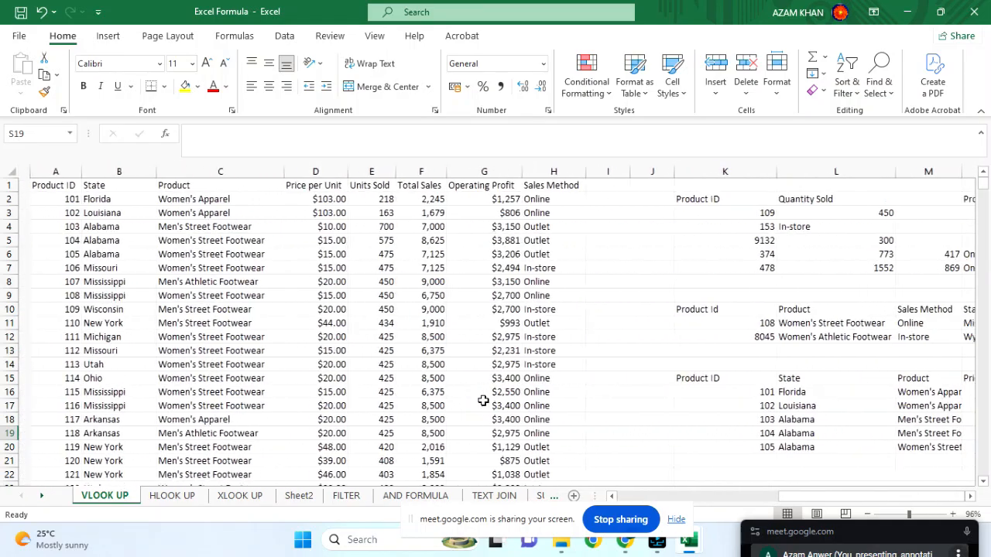
pyautogui.hscroll(2, 547, 369)
pyautogui.hscroll(-1, 547, 369)
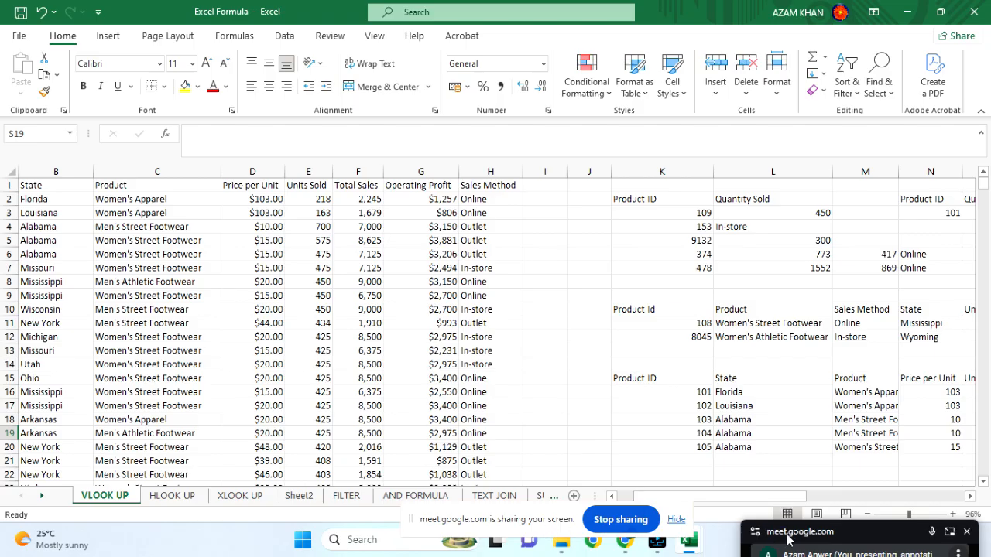
pyautogui.moveTo(869, 523); pyautogui.dragTo(878, 407)
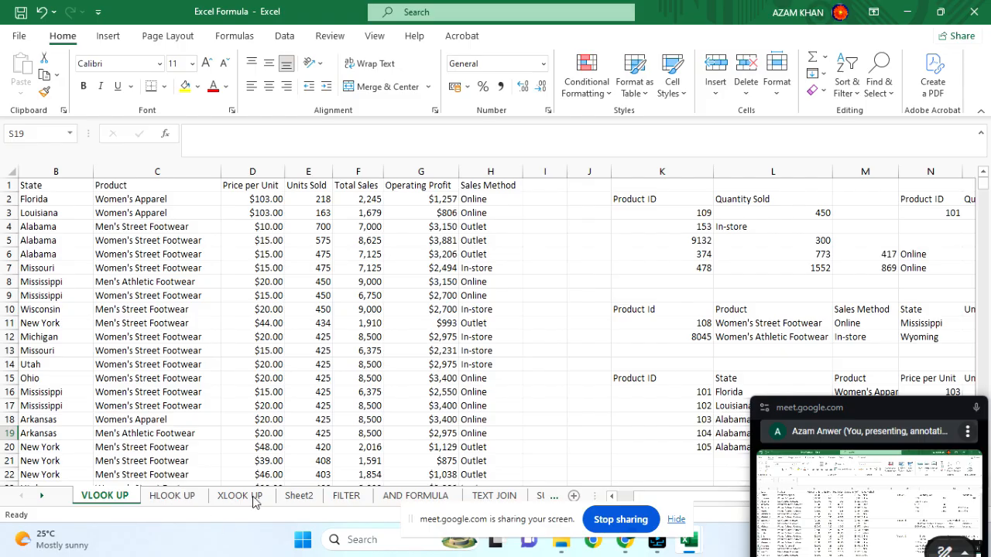
pyautogui.click(319, 380)
pyautogui.hscroll(-1, 256, 370)
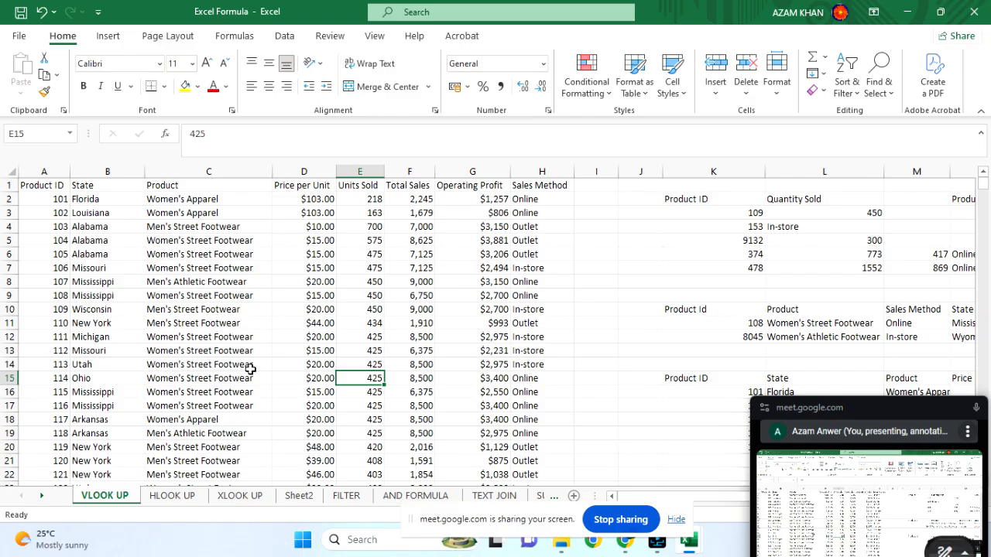
# Examine the sales data and the product lookup table beside it on the XLOOK UP sheet.
pyautogui.click(240, 496)
pyautogui.click(797, 329)
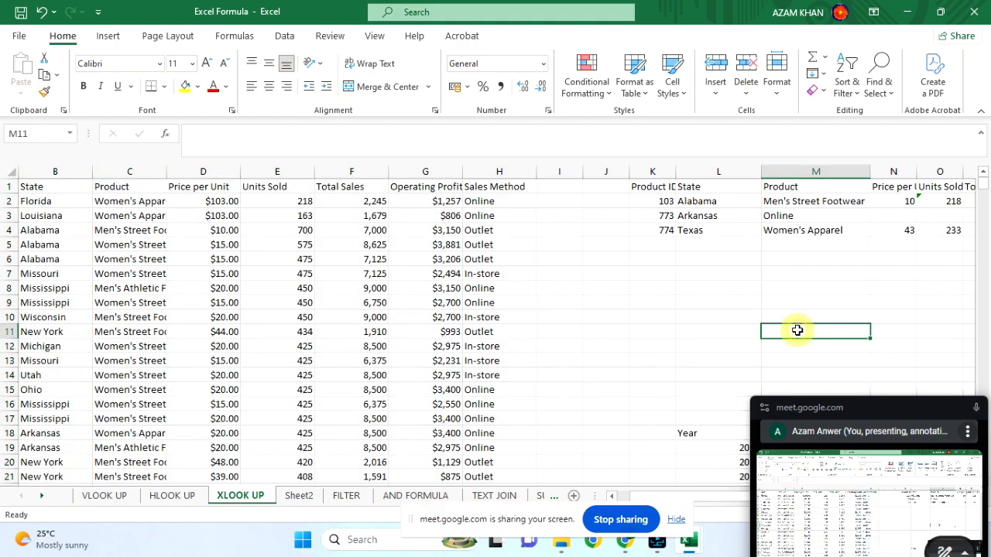
pyautogui.hscroll(4, 659, 360)
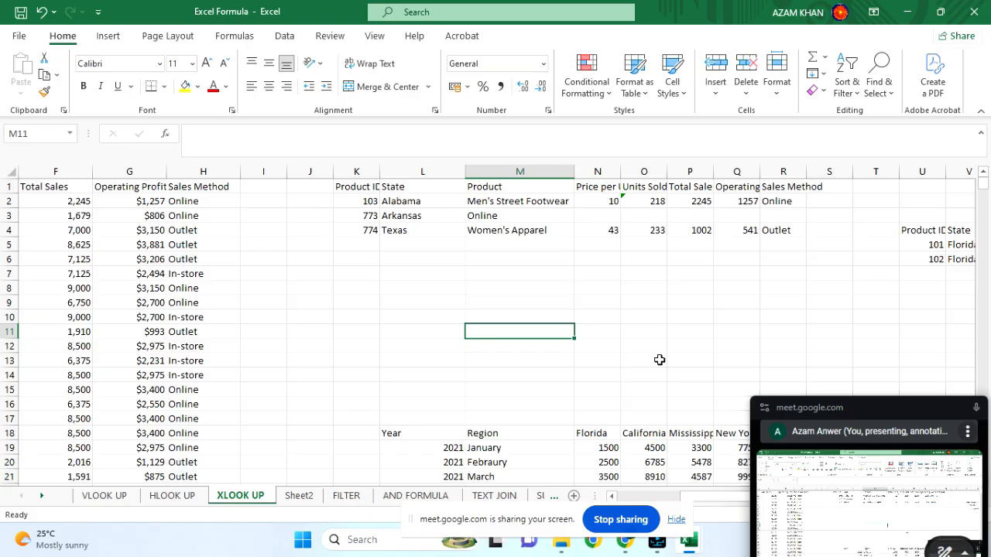
pyautogui.hscroll(-1, 582, 354)
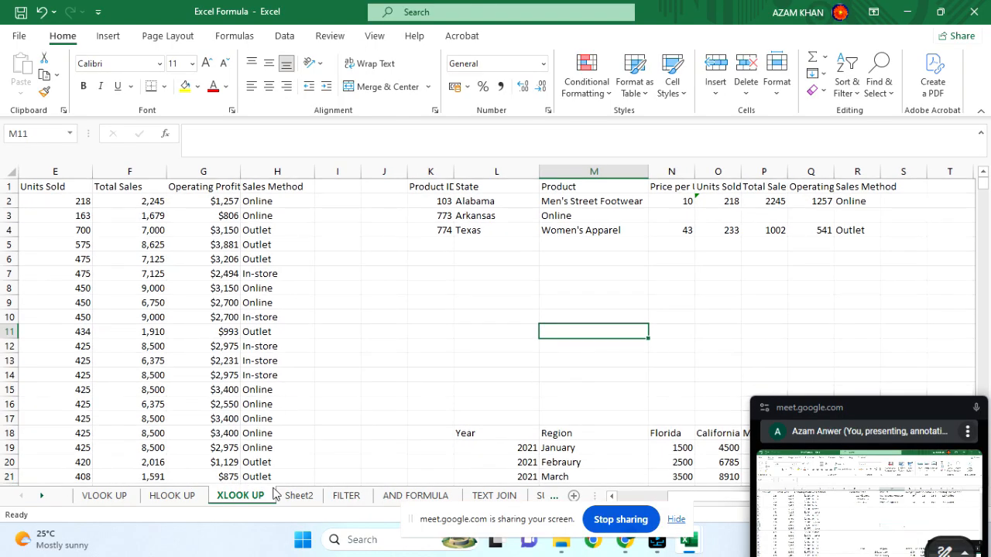
# Inspect the VLOOKUP formula in cell R4 on the VLOOK UP sheet, leaving it as it is.
pyautogui.click(103, 496)
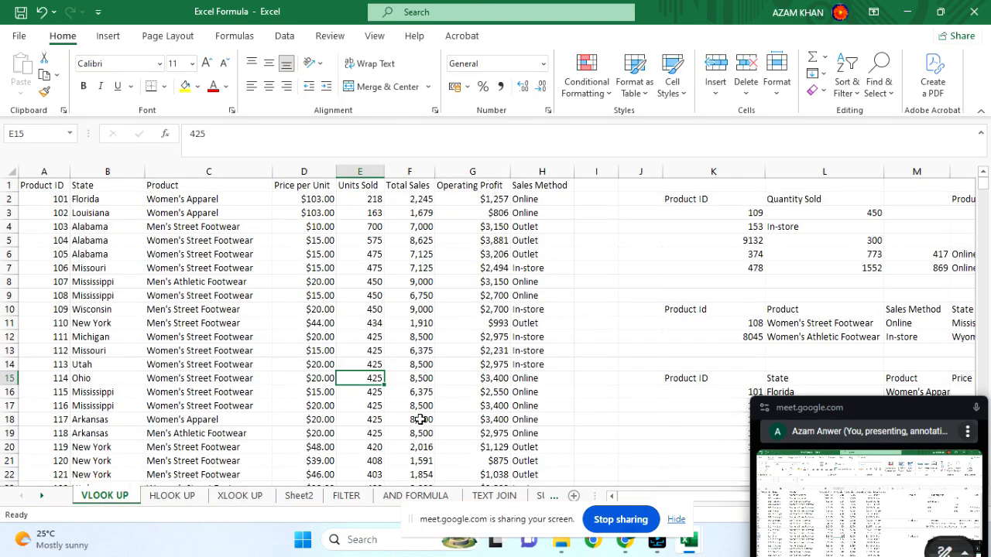
pyautogui.hscroll(4, 420, 419)
pyautogui.hscroll(3, 420, 418)
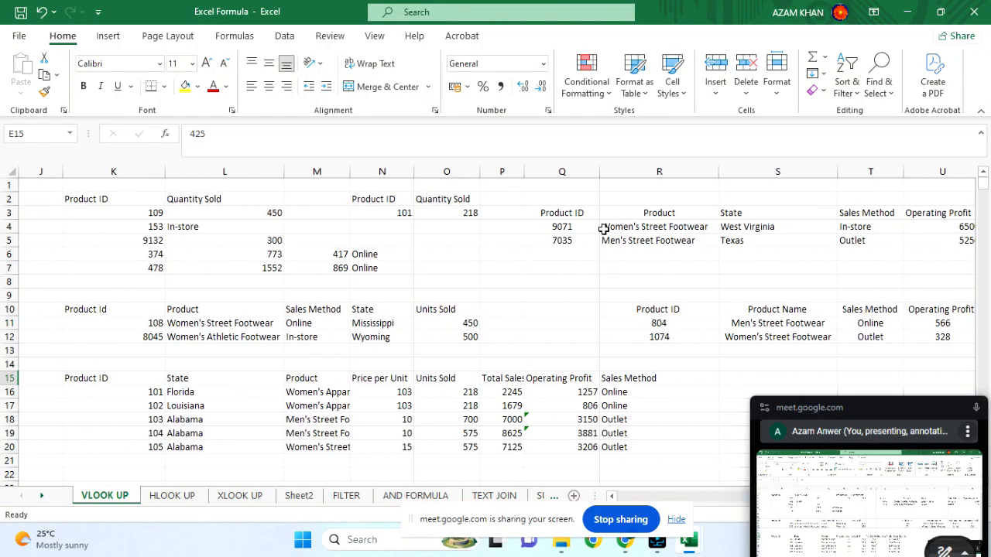
pyautogui.doubleClick(631, 226)
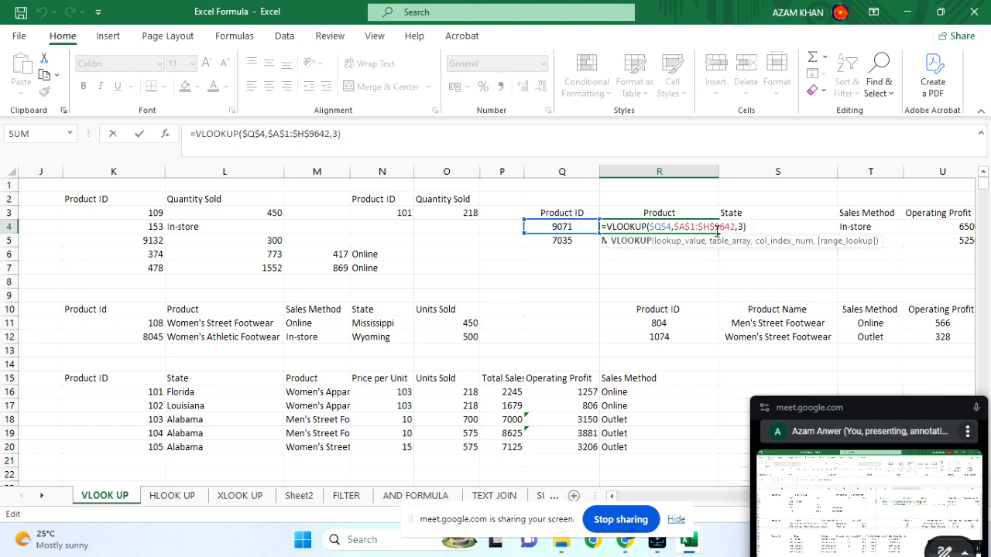
pyautogui.press('Return')
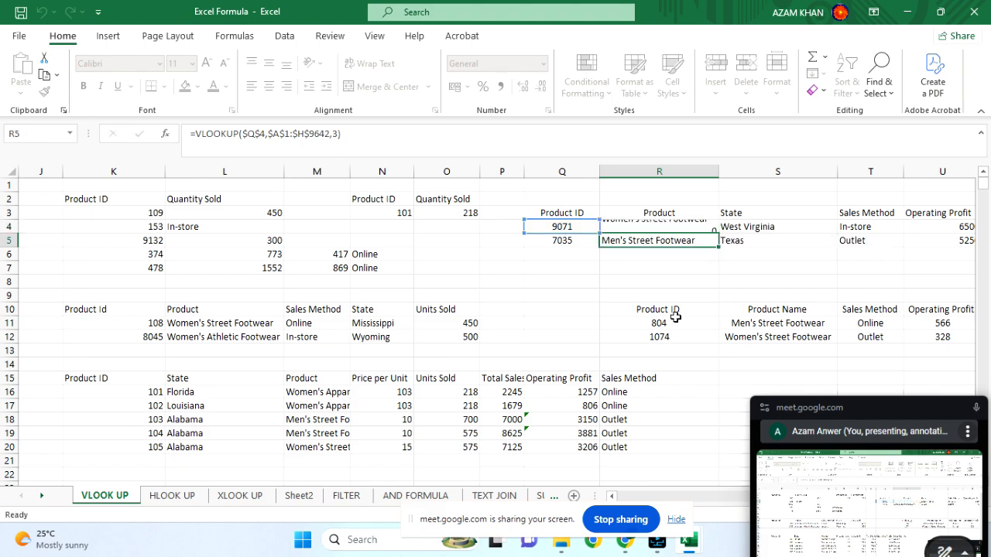
# Compare the data and lookup table layouts on the XLOOK UP and VLOOK UP sheets.
pyautogui.click(236, 495)
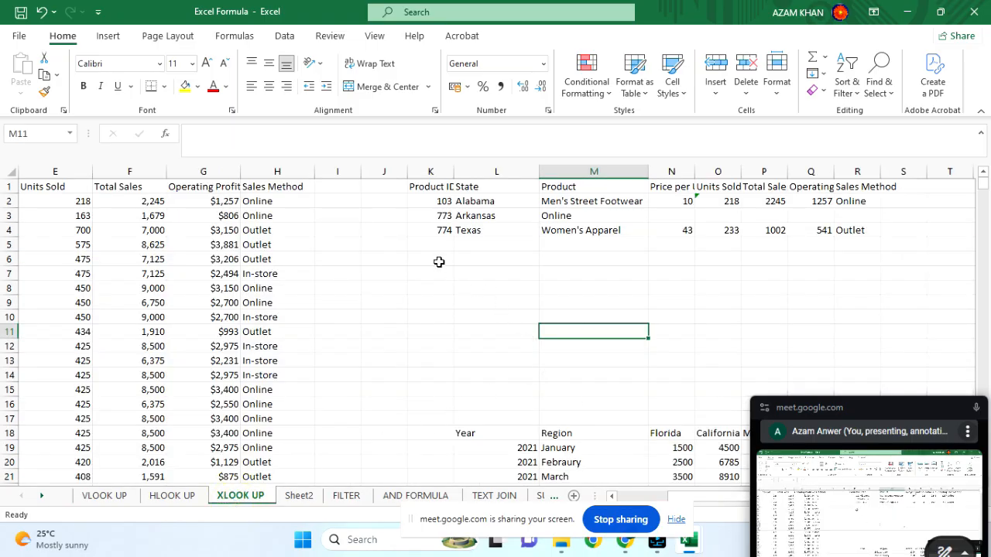
pyautogui.hscroll(-4, 439, 261)
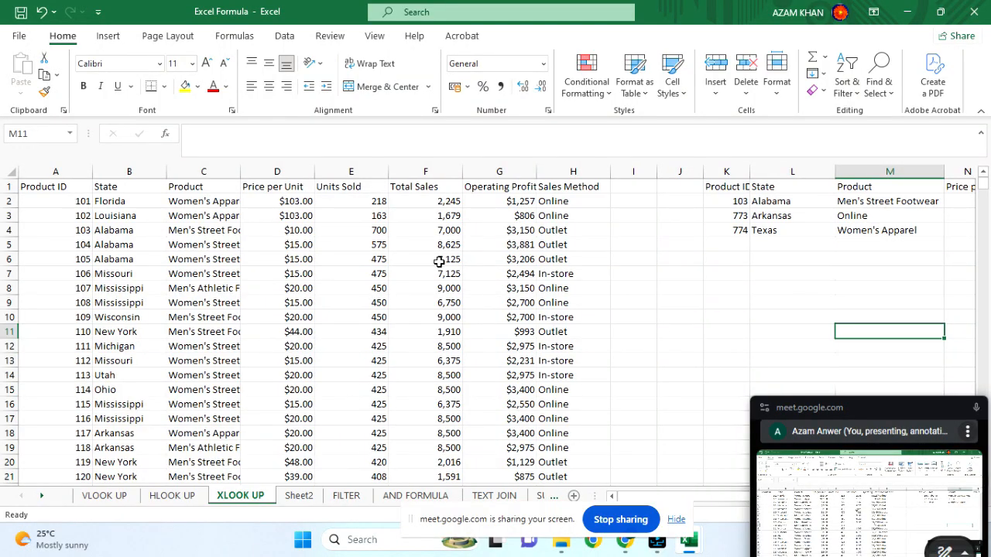
pyautogui.hscroll(1, 439, 262)
pyautogui.hscroll(1, 439, 262)
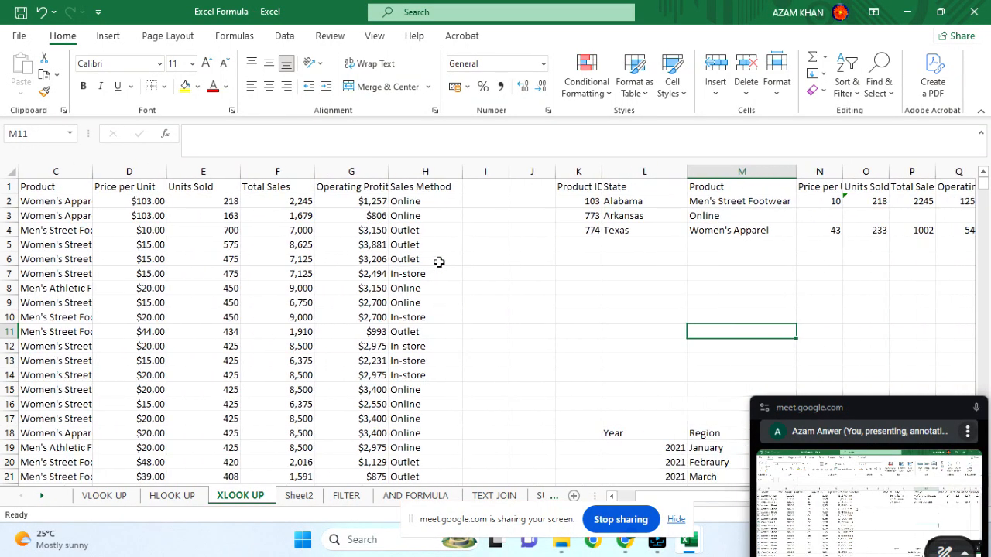
pyautogui.click(104, 496)
pyautogui.hscroll(-5, 203, 342)
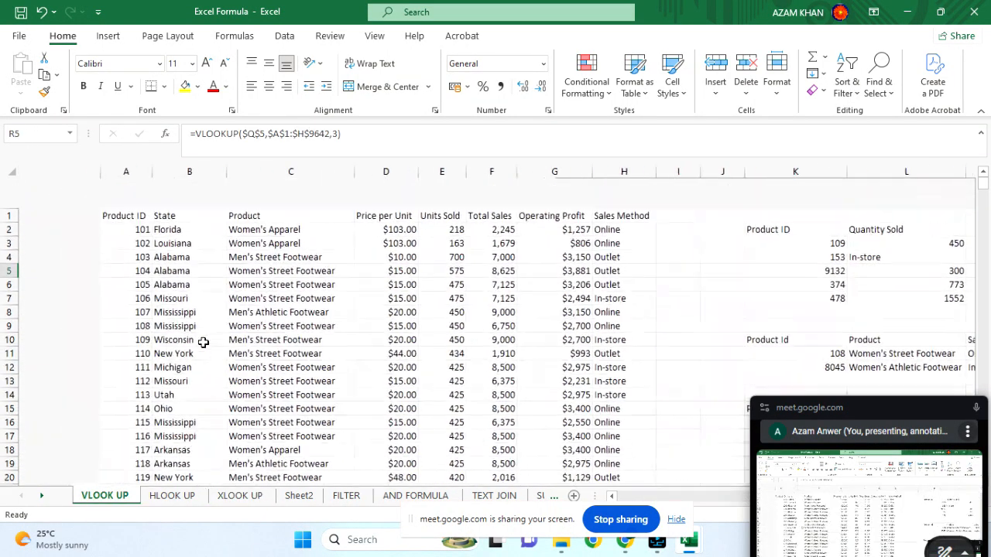
pyautogui.hscroll(6, 203, 342)
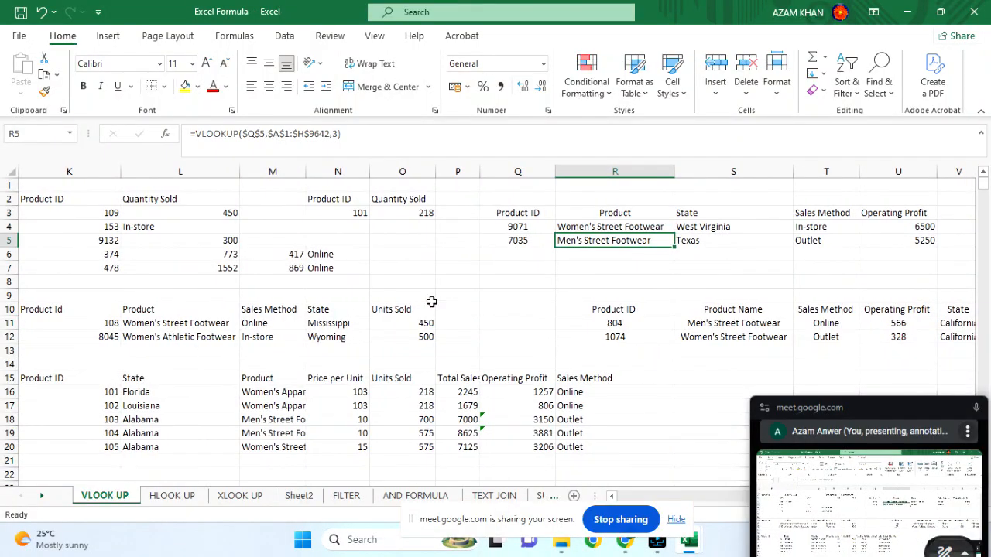
pyautogui.click(908, 12)
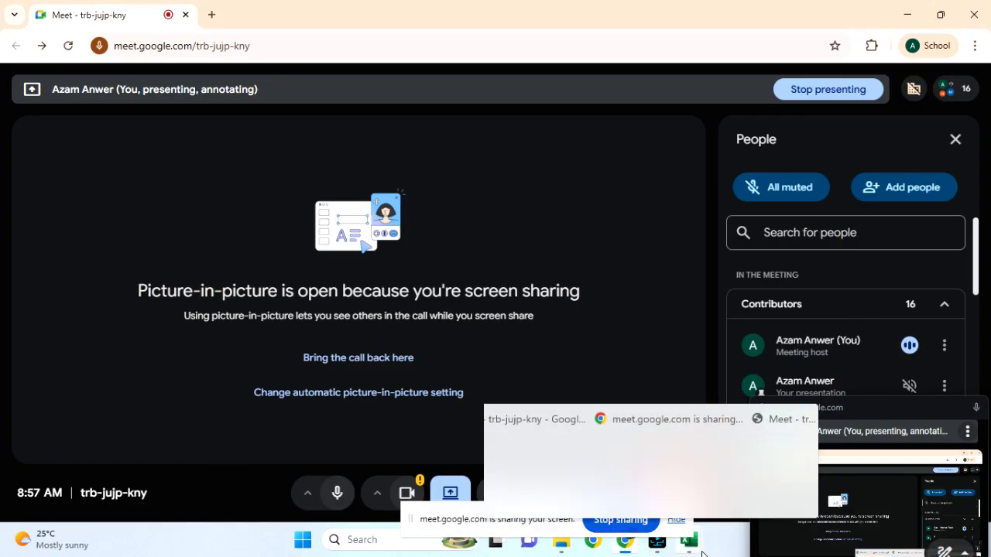
pyautogui.moveTo(691, 543)
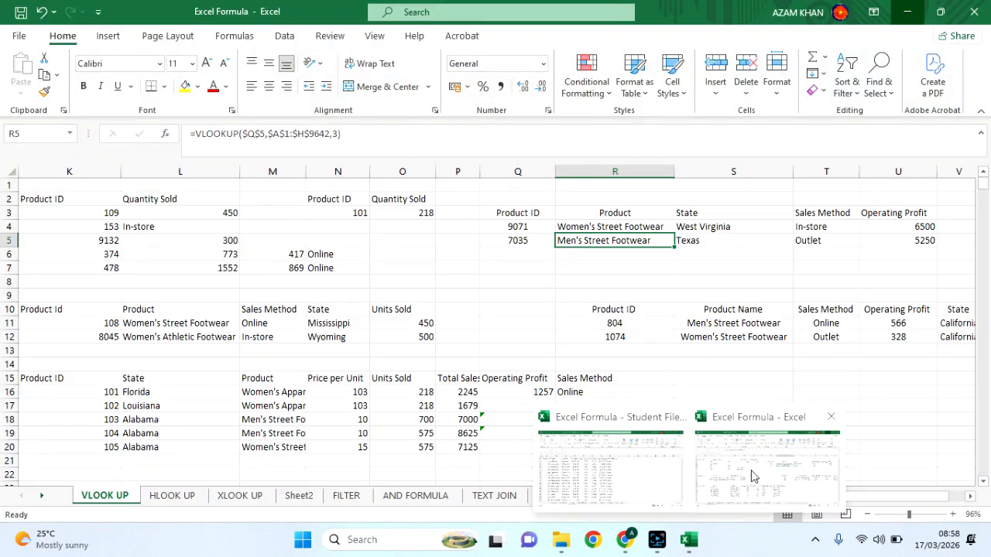
pyautogui.click(752, 475)
# Enter the header "Product ID" in cell K6 of the XLOOK UP sheet, below the existing lookup table.
pyautogui.click(246, 496)
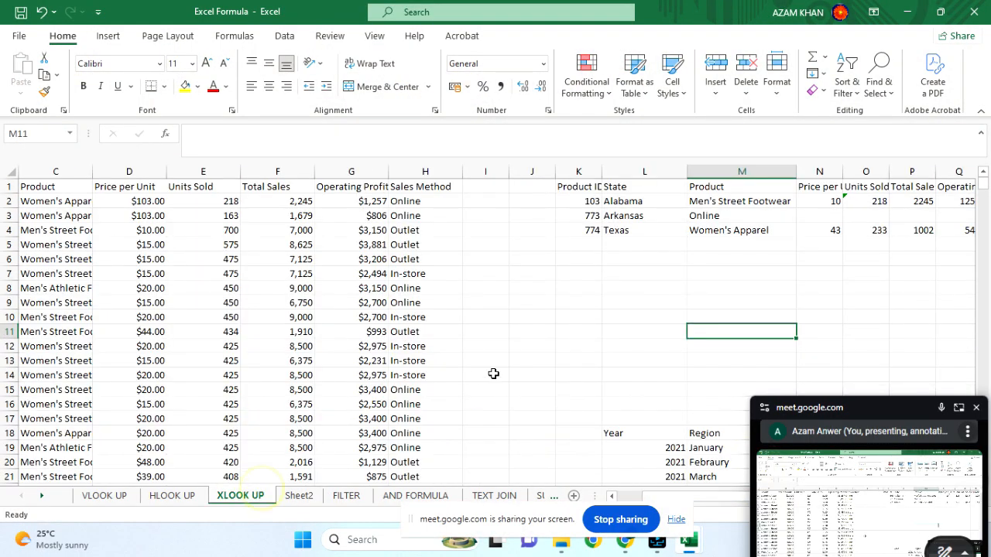
pyautogui.hscroll(2, 676, 332)
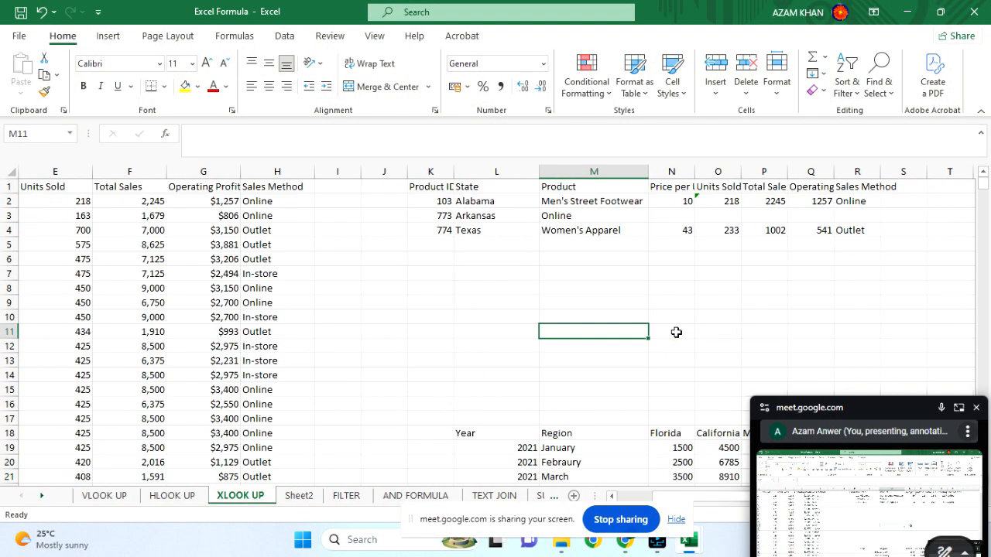
pyautogui.click(440, 261)
pyautogui.write('Prod')
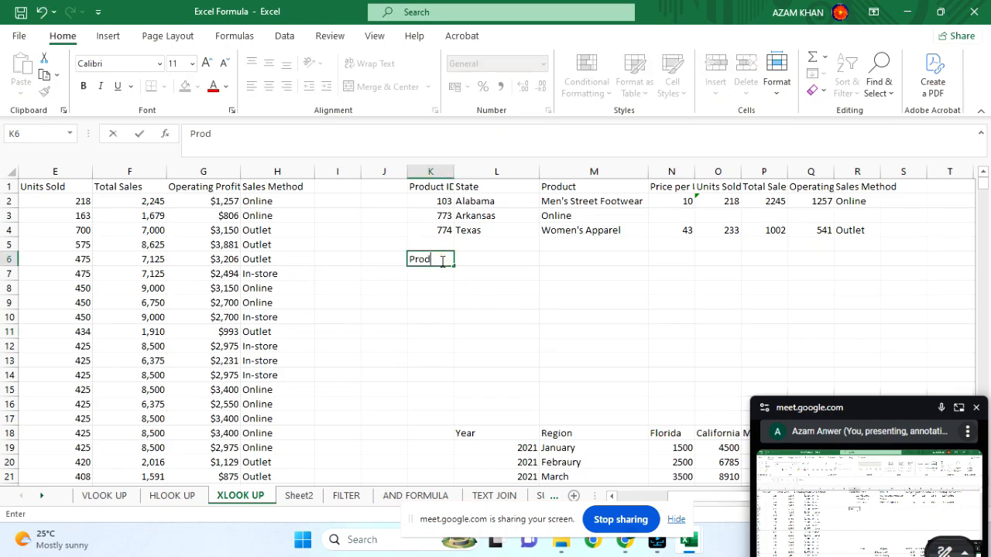
pyautogui.write('uct ID')
pyautogui.press('Return')
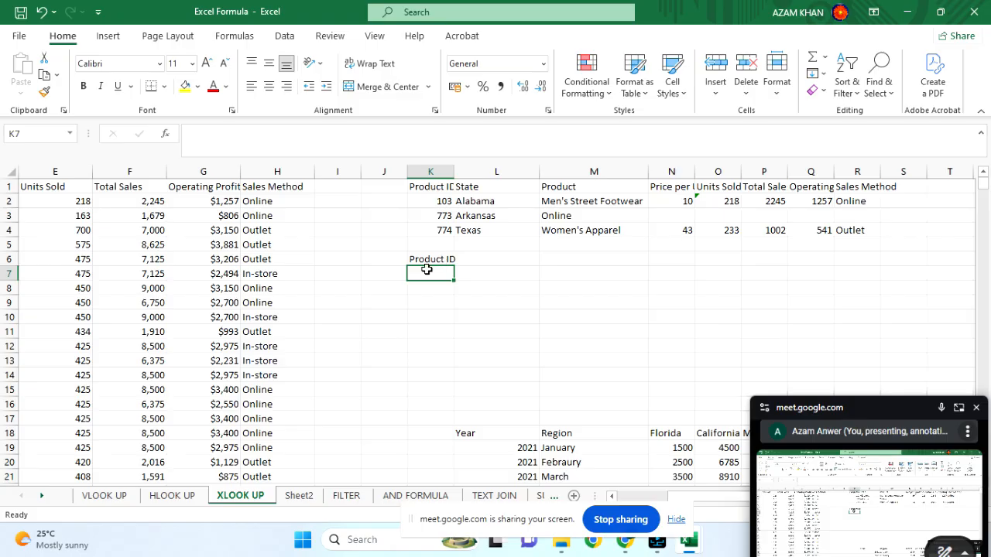
# Enter 6357 as the product ID to look up in cell K7.
pyautogui.doubleClick(422, 272)
pyautogui.write('907')
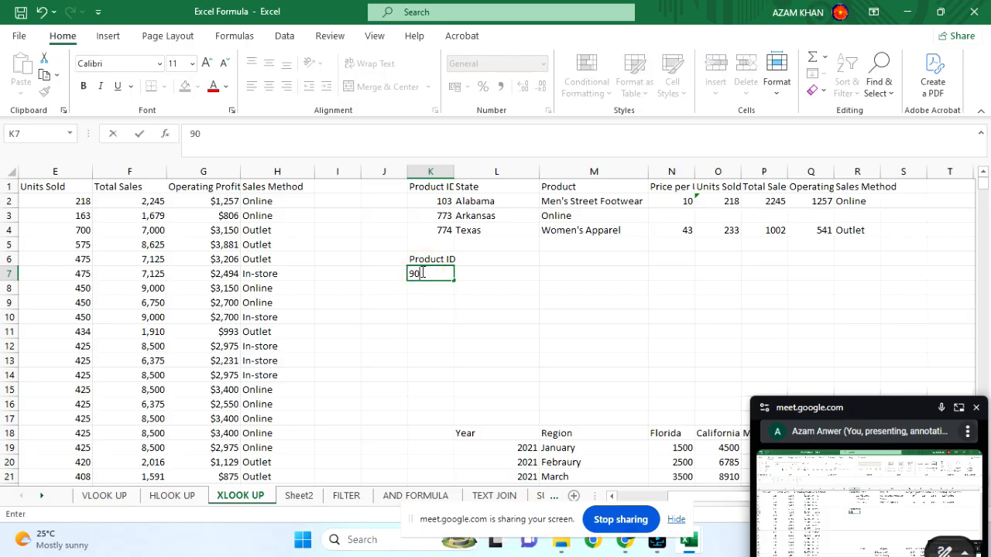
pyautogui.press('BackSpace')
pyautogui.press('BackSpace')
pyautogui.press('BackSpace')
pyautogui.write('6357')
pyautogui.press('Tab')
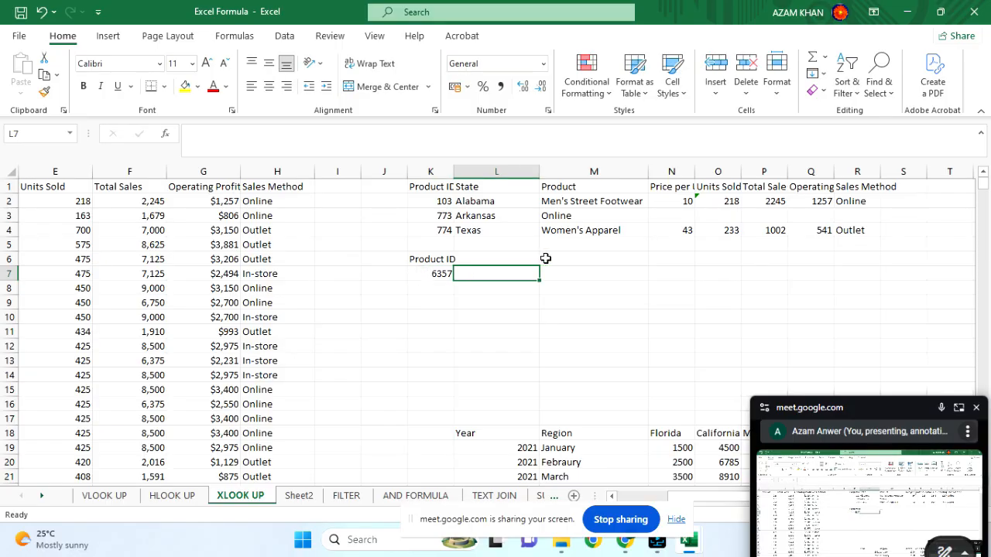
# Enter the header "State" in cell L6 and autofit column K to its contents.
pyautogui.click(485, 257)
pyautogui.write('sTATE')
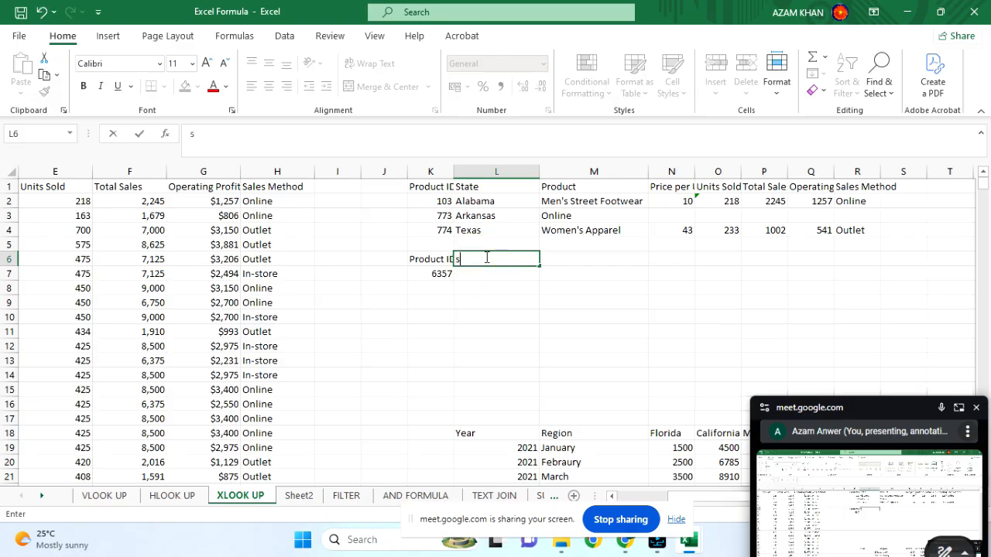
pyautogui.press('BackSpace')
pyautogui.press('BackSpace')
pyautogui.press('BackSpace')
pyautogui.press('BackSpace')
pyautogui.press('BackSpace')
pyautogui.write('State')
pyautogui.press('Return')
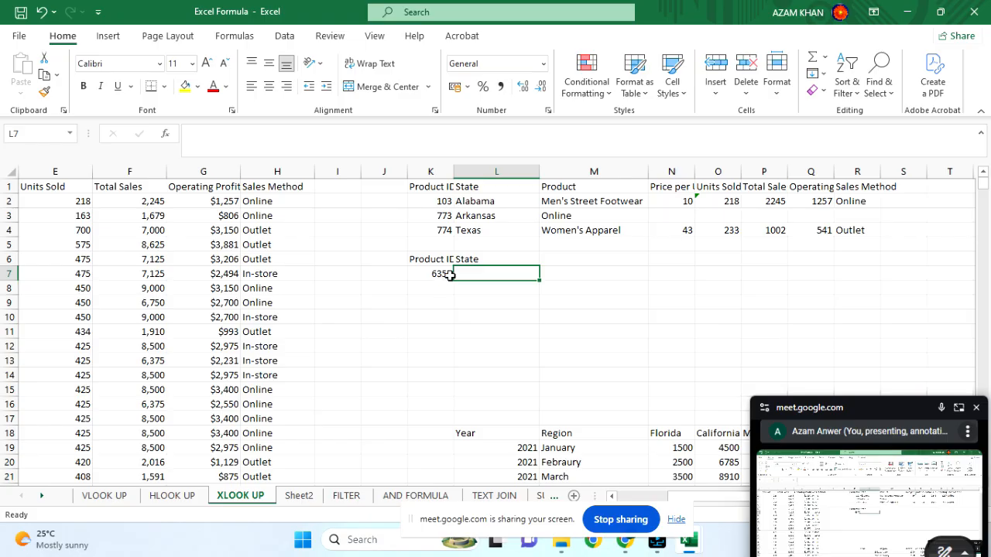
pyautogui.doubleClick(454, 171)
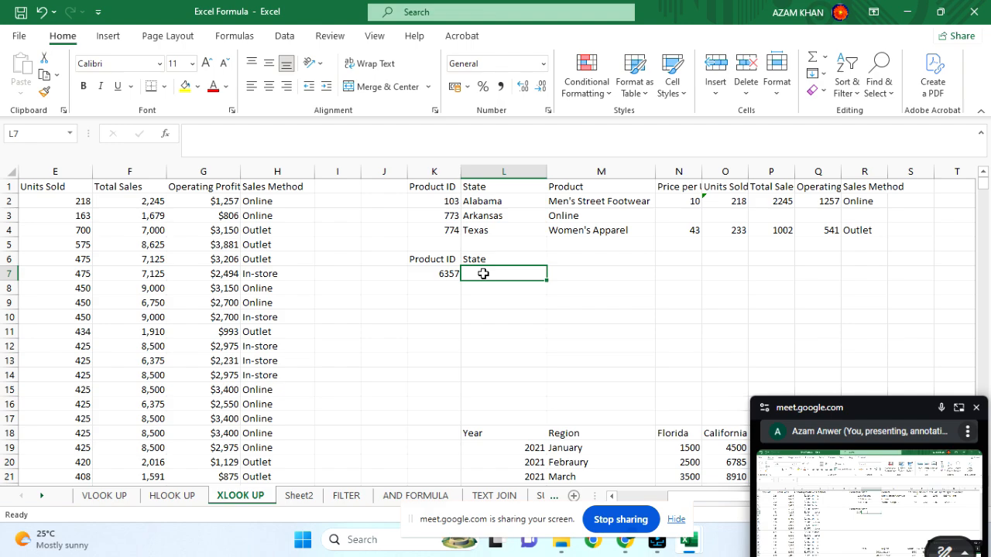
# Start an XLOOKUP formula in cell L7 with the absolute reference $K$7 as the lookup value.
pyautogui.click(438, 273)
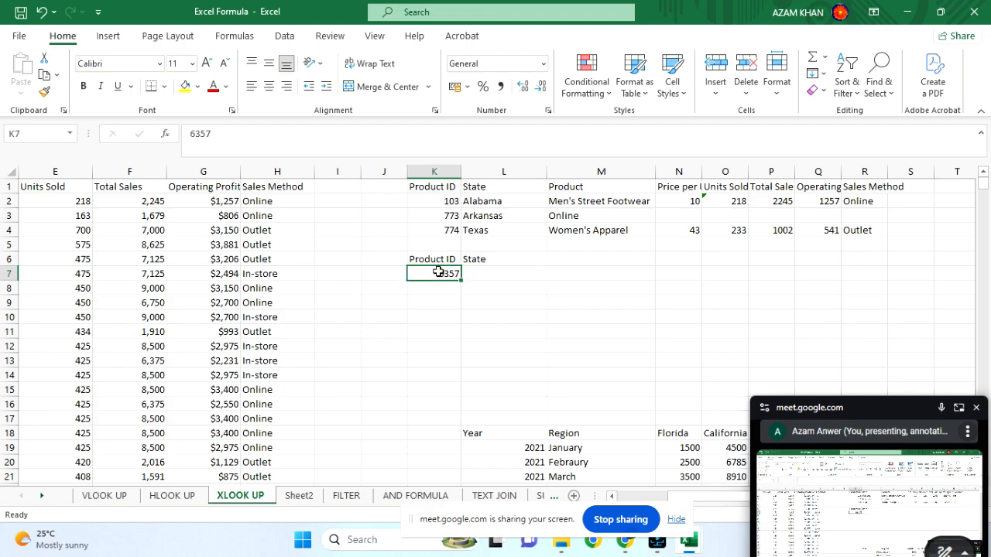
pyautogui.click(502, 279)
pyautogui.write('=')
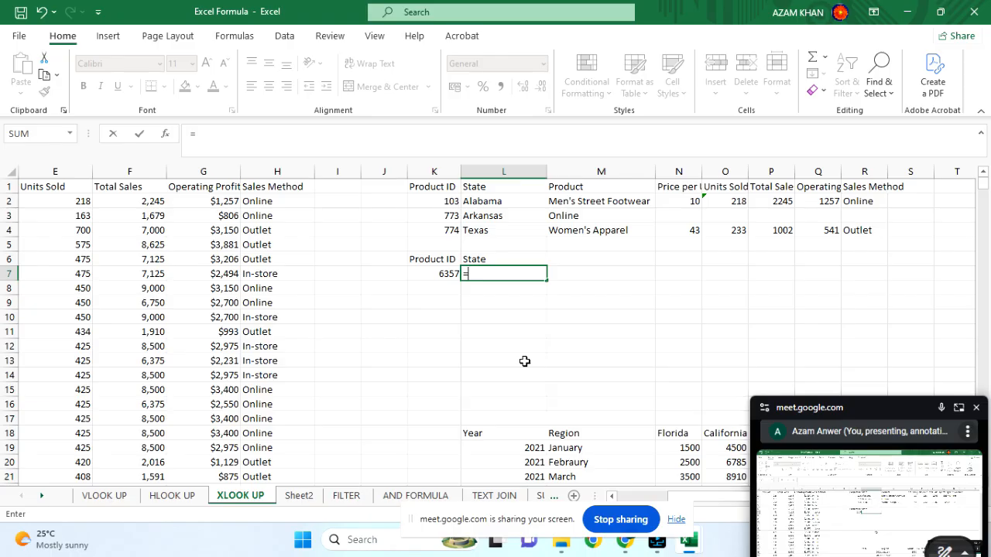
pyautogui.write('XL')
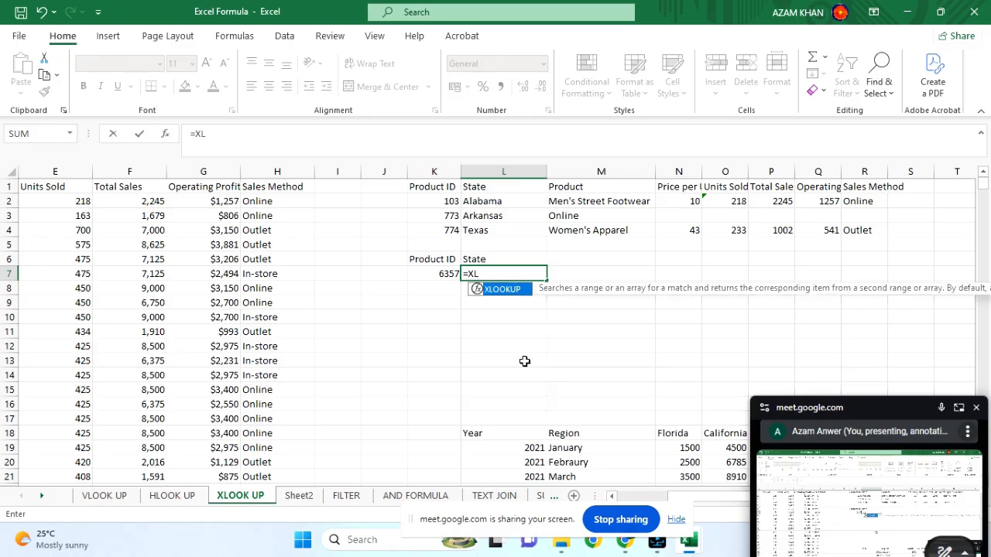
pyautogui.doubleClick(499, 290)
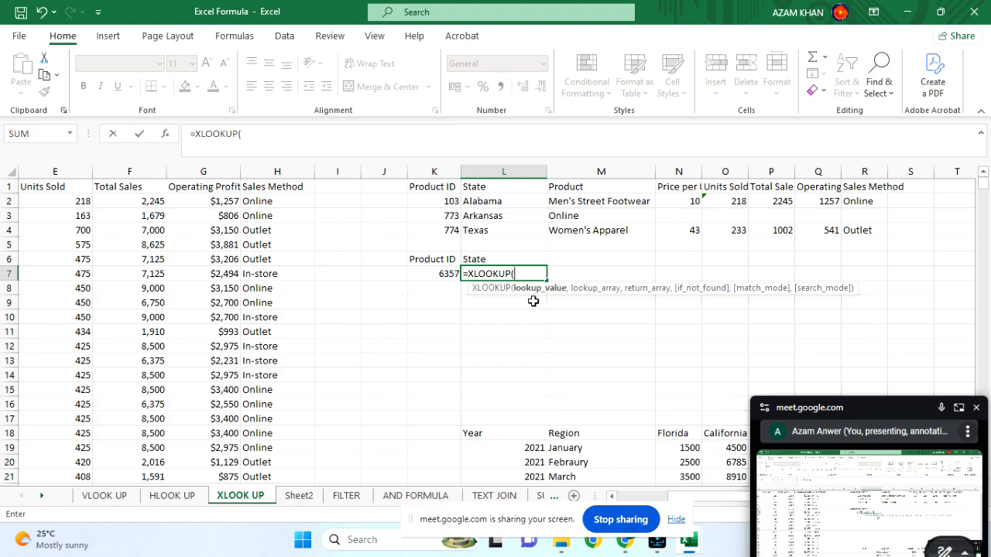
pyautogui.click(445, 272)
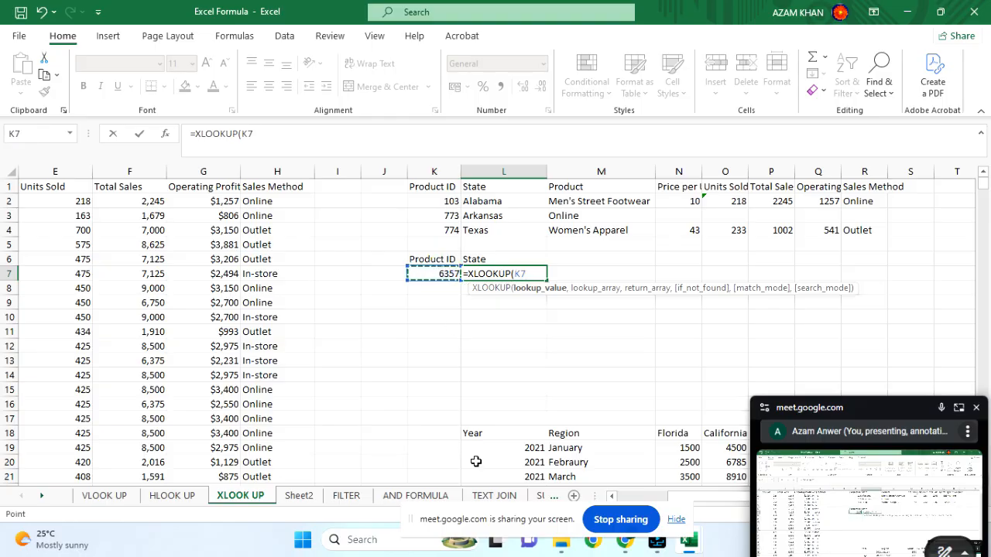
pyautogui.press('F4')
pyautogui.write(',')
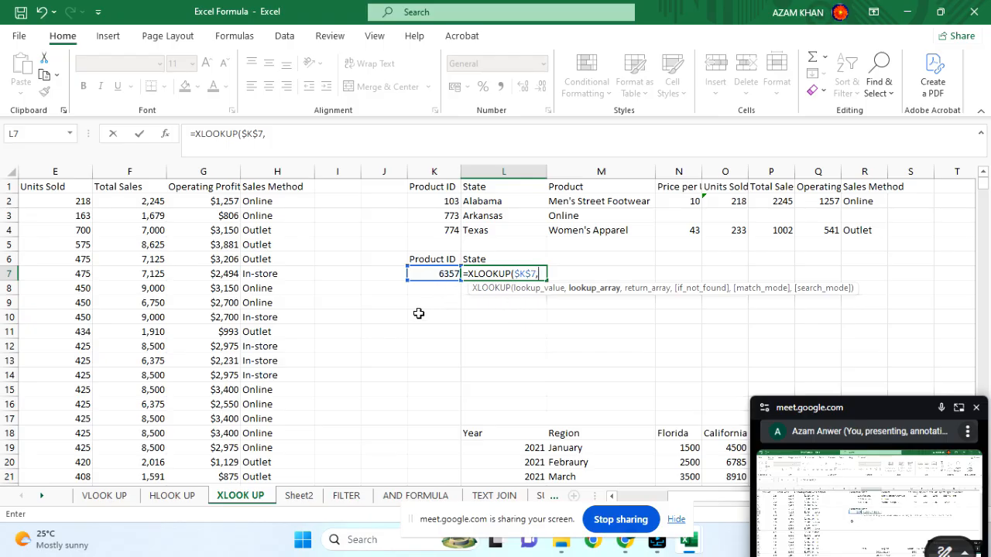
# Add the full Product ID column, A1:A9642, as the lookup array of the XLOOKUP formula in L7.
pyautogui.hscroll(-3, 418, 314)
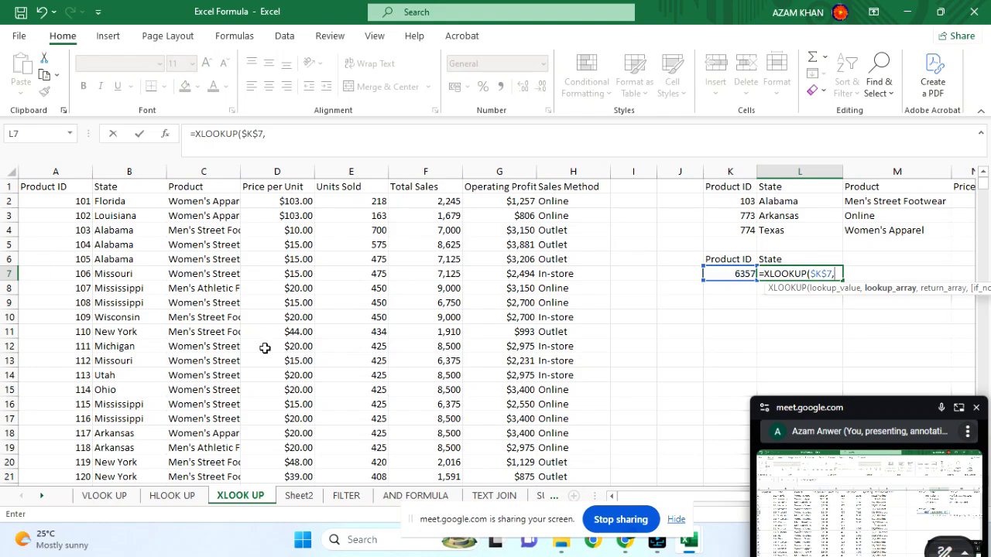
pyautogui.click(46, 187)
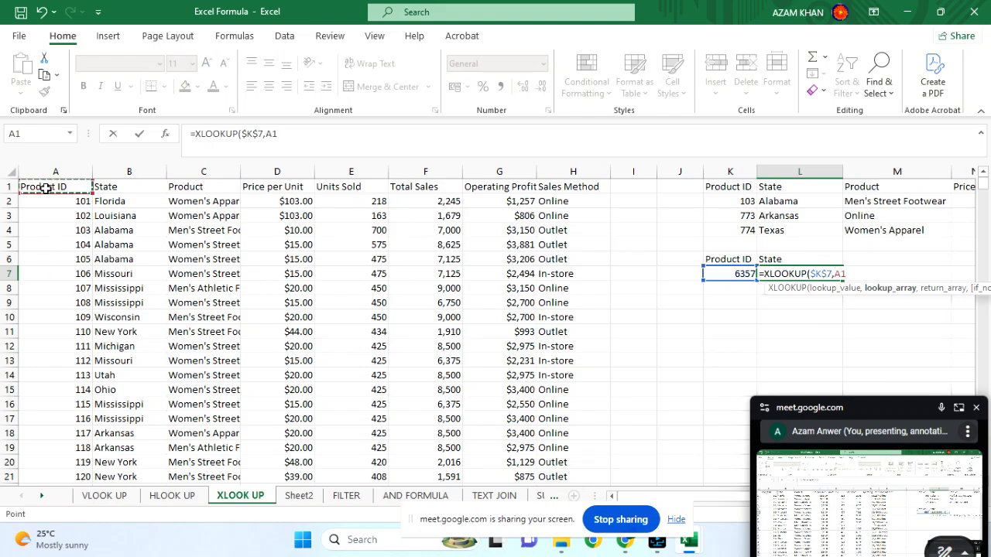
pyautogui.hotkey('ctrl', 'shift', 'Down')
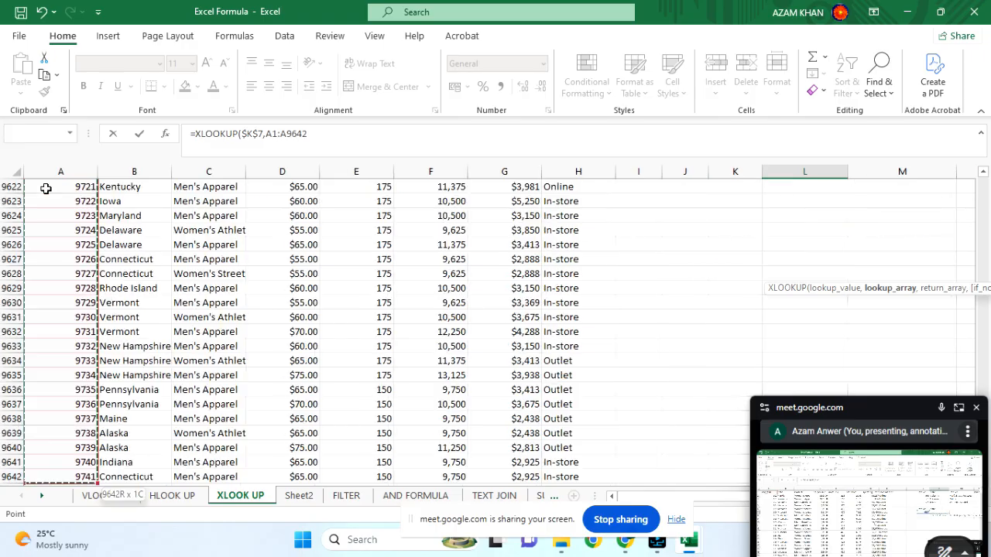
pyautogui.moveTo(897, 405); pyautogui.dragTo(710, 463)
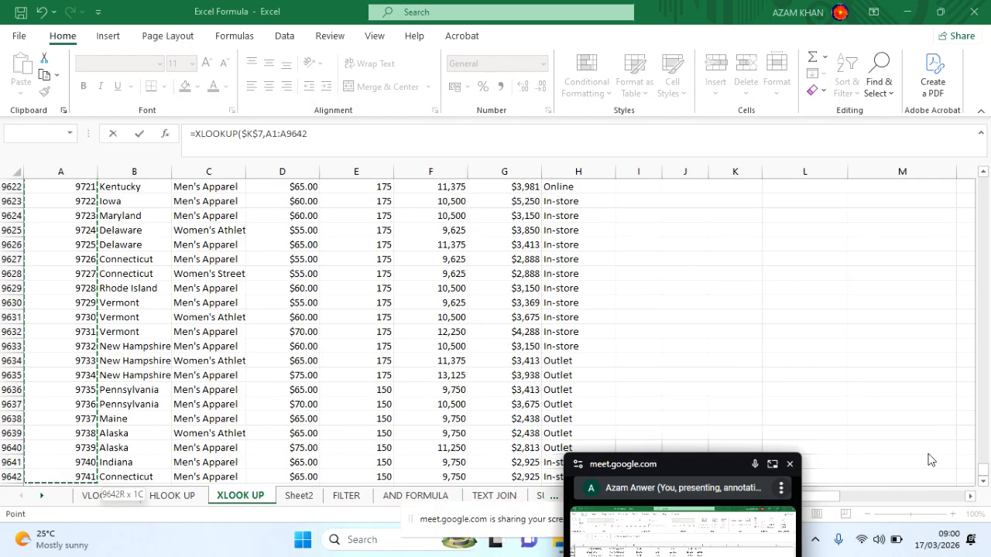
pyautogui.click(983, 473)
pyautogui.moveTo(982, 469); pyautogui.dragTo(977, 191)
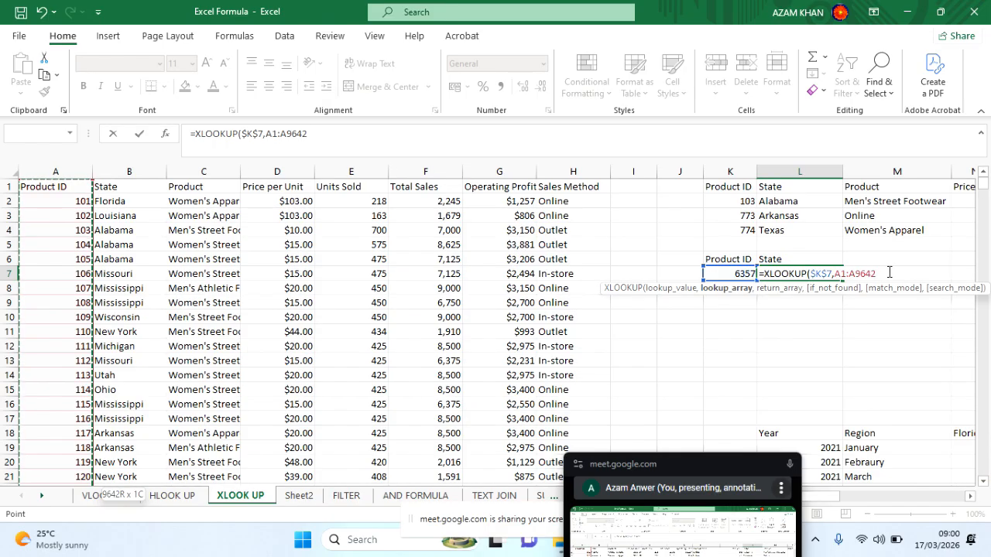
# Make the lookup array absolute as $A$1:$A$9642 and continue to the return array argument.
pyautogui.click(851, 274)
pyautogui.press('F4')
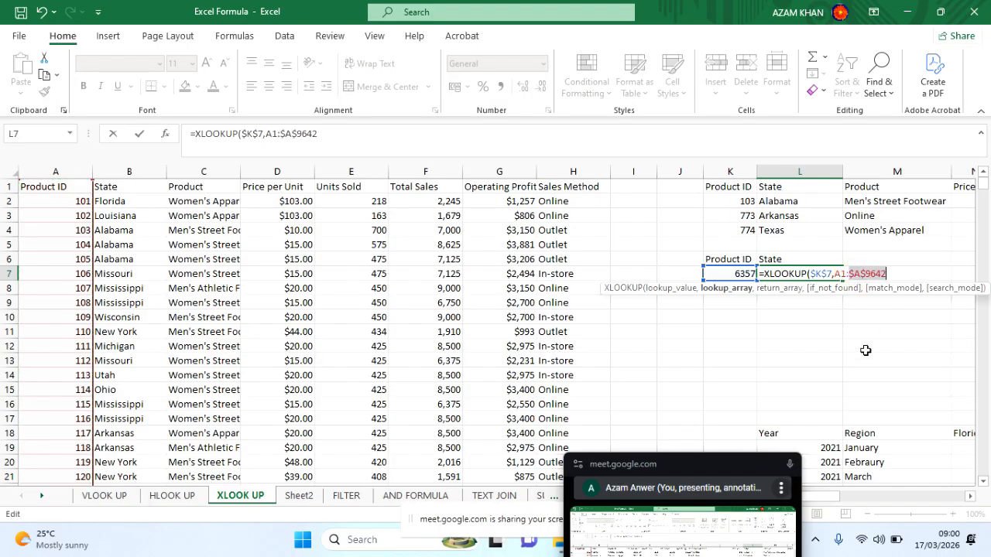
pyautogui.click(836, 274)
pyautogui.press('F4')
pyautogui.click(900, 275)
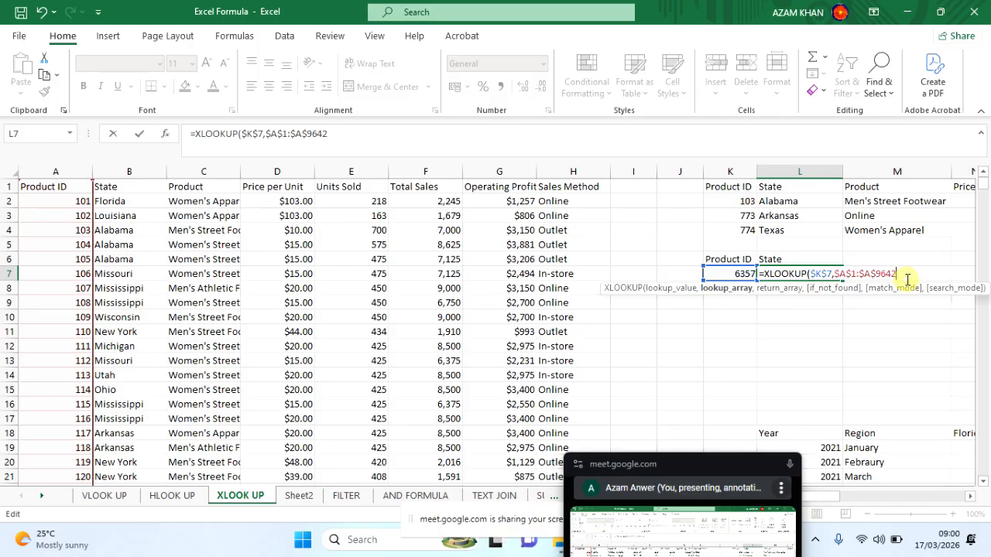
pyautogui.write(',')
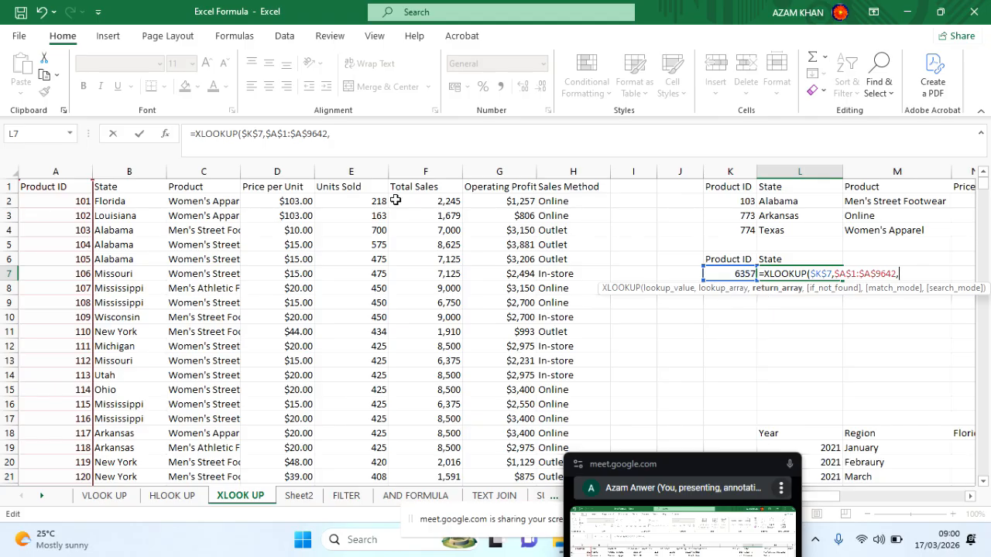
# Set the State column range B1:B9642 as the return array and complete the XLOOKUP formula in L7.
pyautogui.click(121, 189)
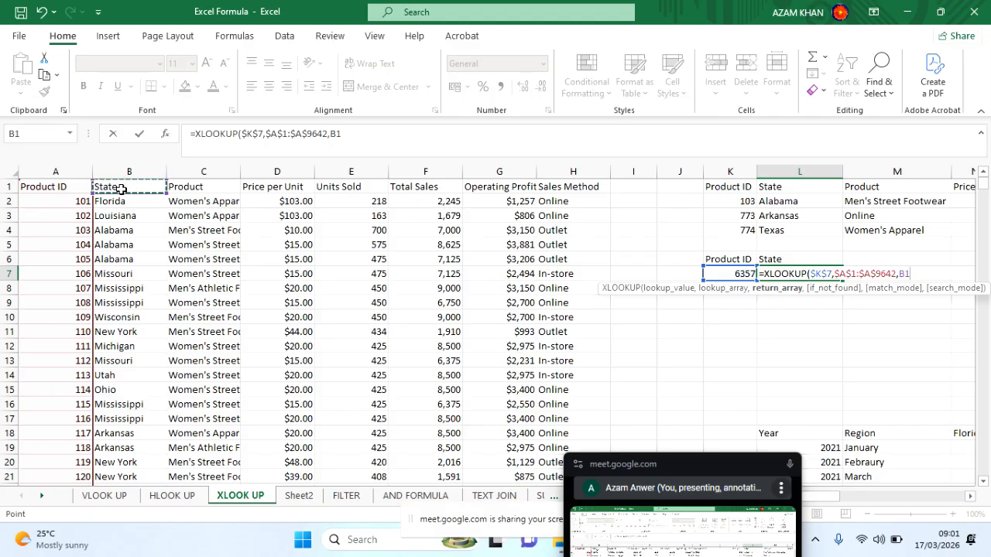
pyautogui.hotkey('ctrl', 'shift', 'Down')
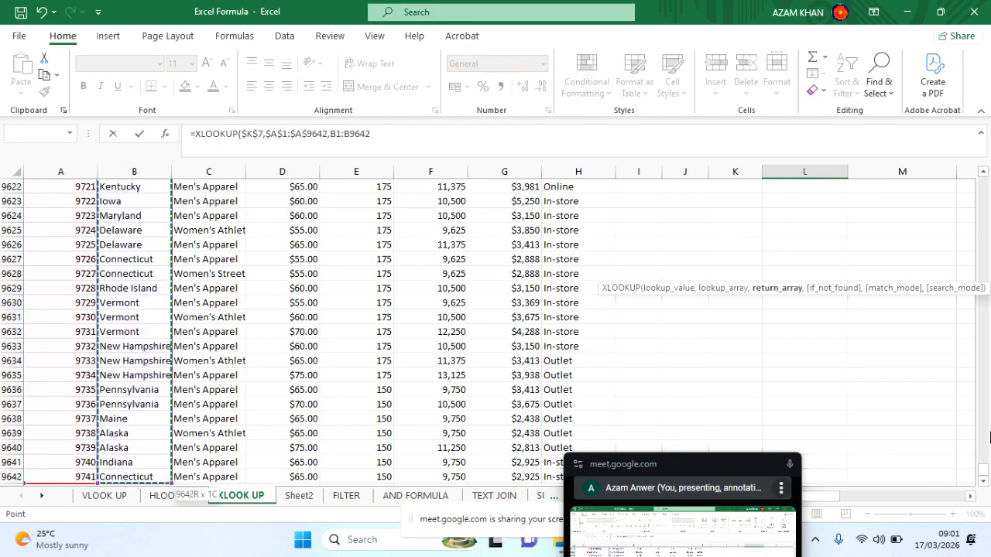
pyautogui.moveTo(980, 469); pyautogui.dragTo(975, 166)
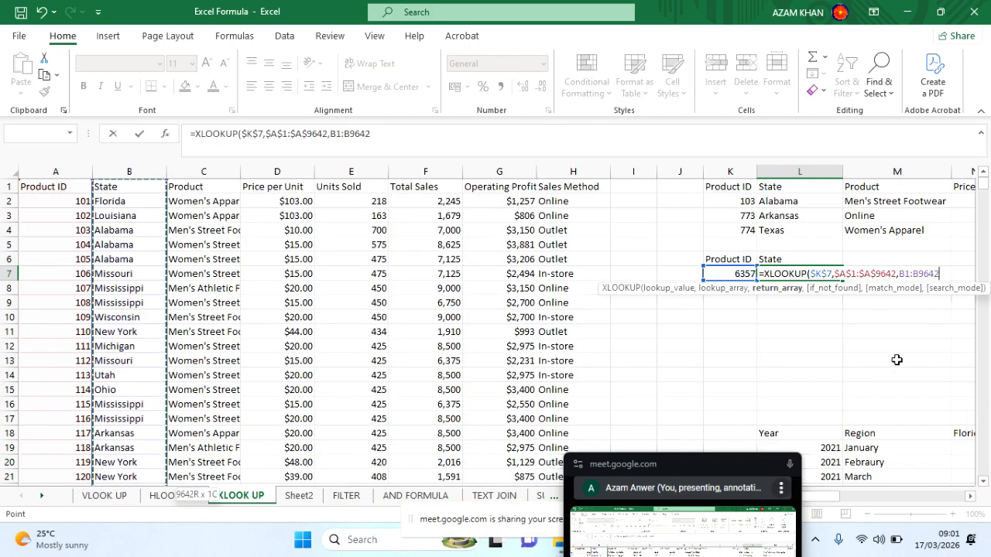
pyautogui.press('Return')
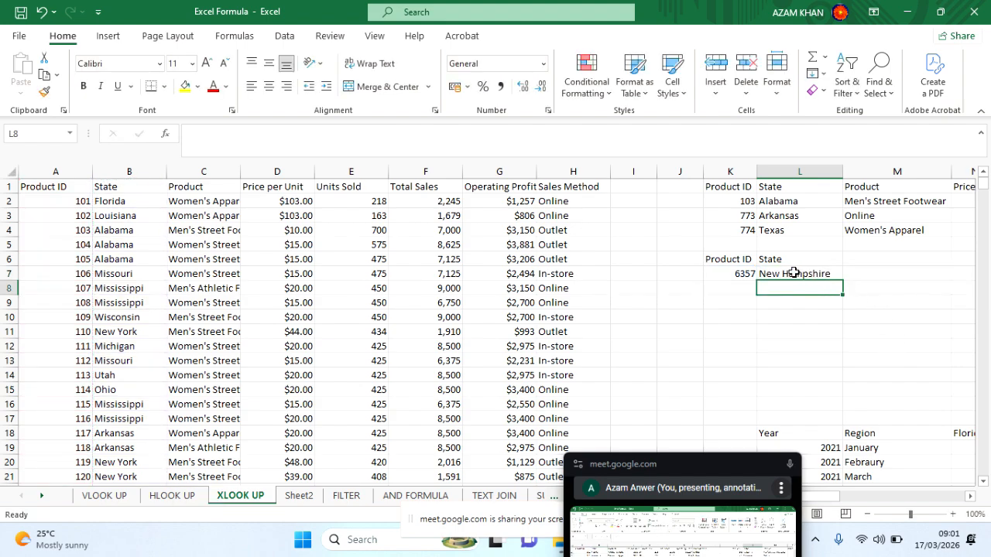
# Review the XLOOKUP formula in cell L7, highlighting its relative return array B1:B9642.
pyautogui.hscroll(2, 794, 273)
pyautogui.click(643, 275)
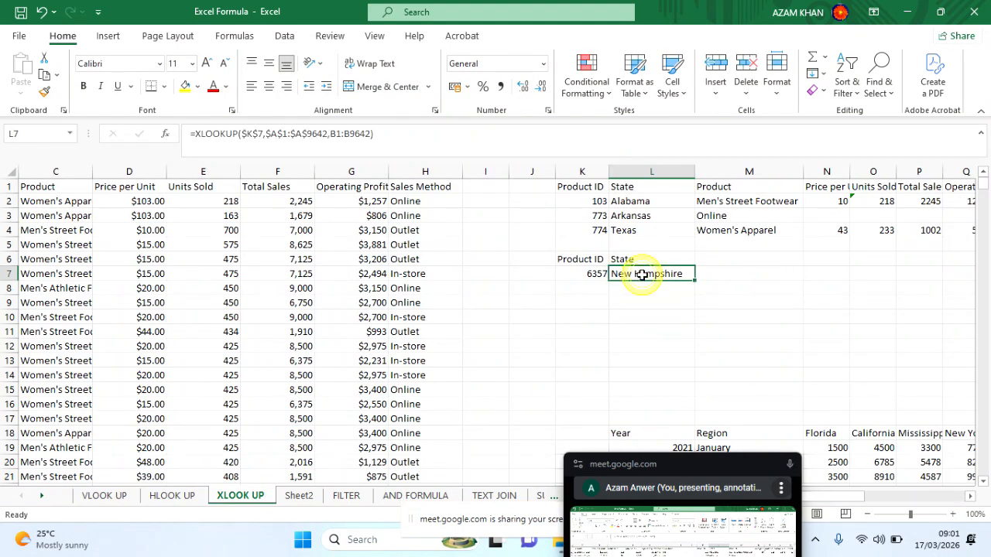
pyautogui.doubleClick(643, 275)
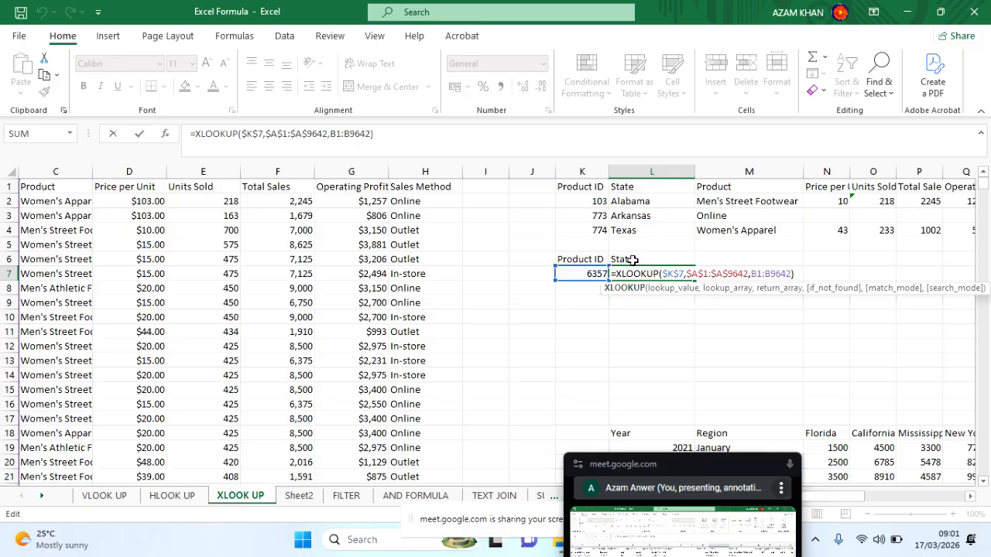
pyautogui.moveTo(791, 273); pyautogui.dragTo(752, 273)
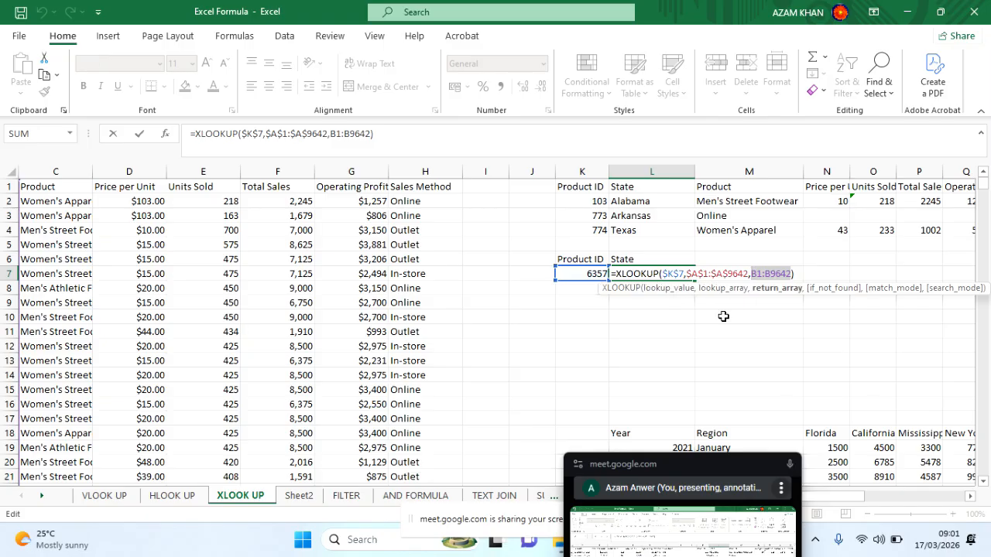
pyautogui.press('Return')
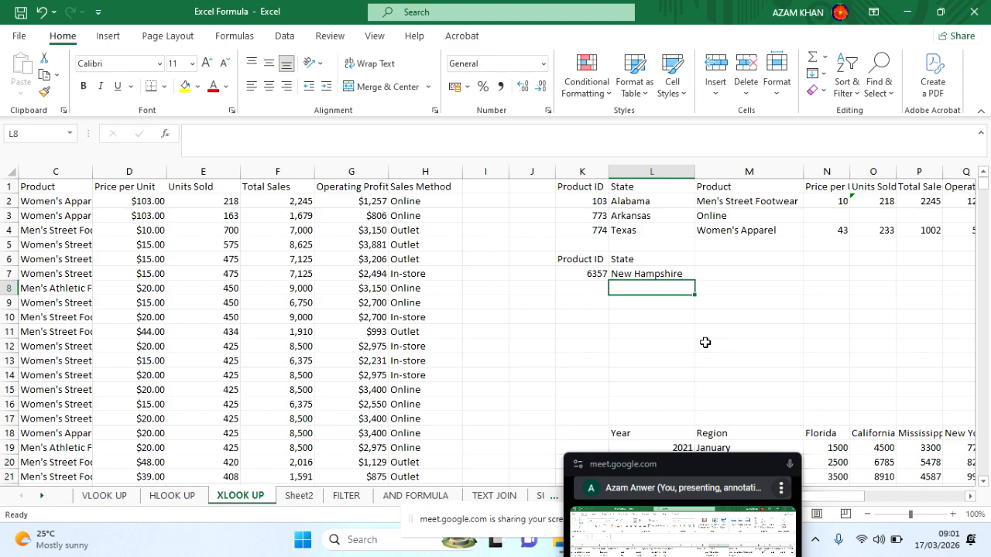
# Enter the header "Units Sold" in cell M6, beside the State header.
pyautogui.click(656, 274)
pyautogui.moveTo(590, 260); pyautogui.dragTo(648, 261)
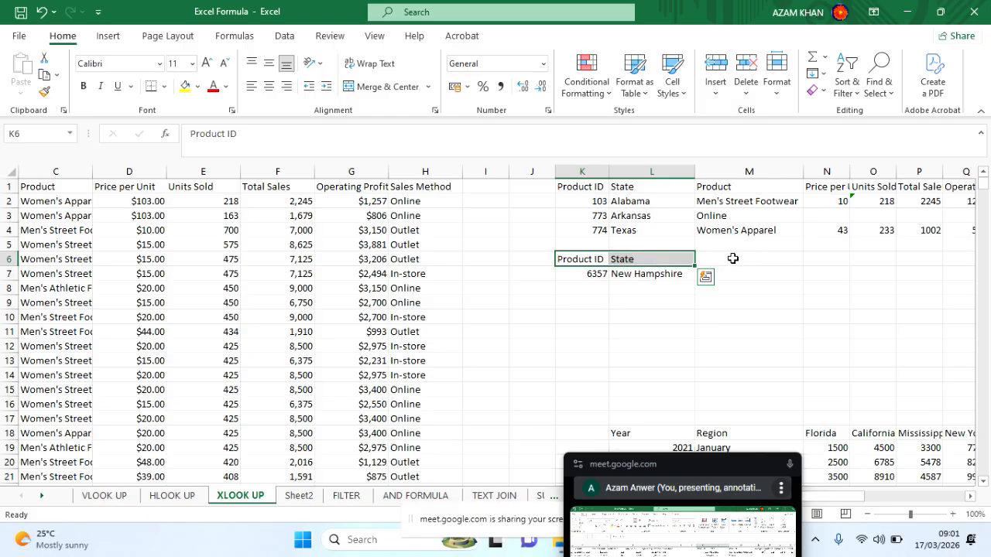
pyautogui.click(730, 258)
pyautogui.write('p')
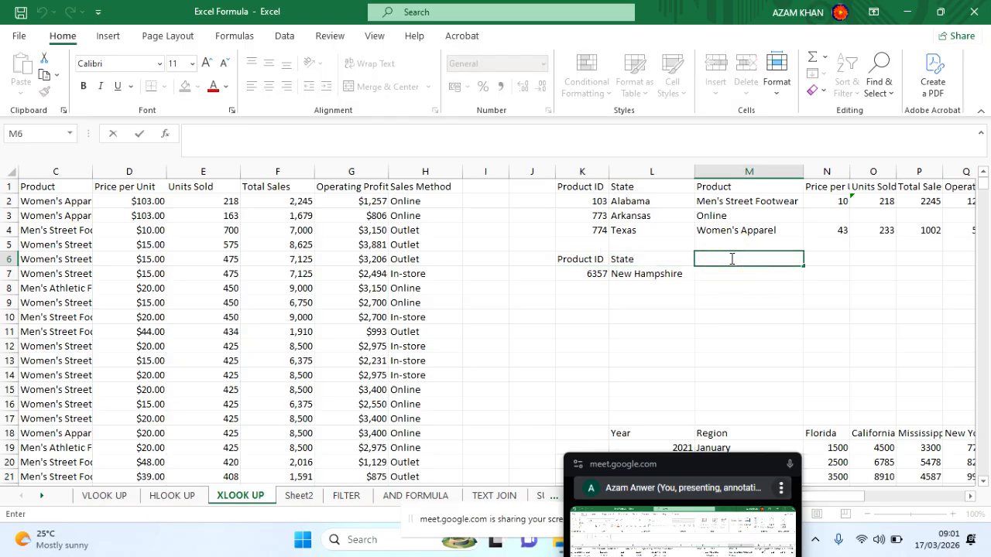
pyautogui.press('BackSpace')
pyautogui.write('Produ')
pyautogui.press('BackSpace')
pyautogui.press('BackSpace')
pyautogui.press('BackSpace')
pyautogui.press('BackSpace')
pyautogui.press('BackSpace')
pyautogui.press('BackSpace')
pyautogui.write('uN')
pyautogui.press('BackSpace')
pyautogui.write('Units Sold')
pyautogui.press('Return')
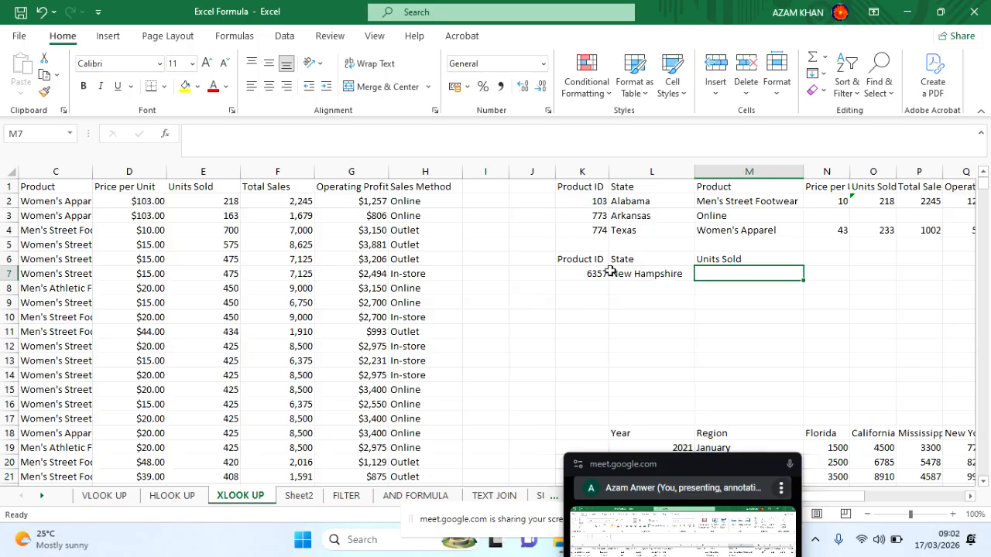
# Fill the XLOOKUP formula from cell L7 across into cell M7, undoing the accidental fill down into L8.
pyautogui.doubleClick(641, 274)
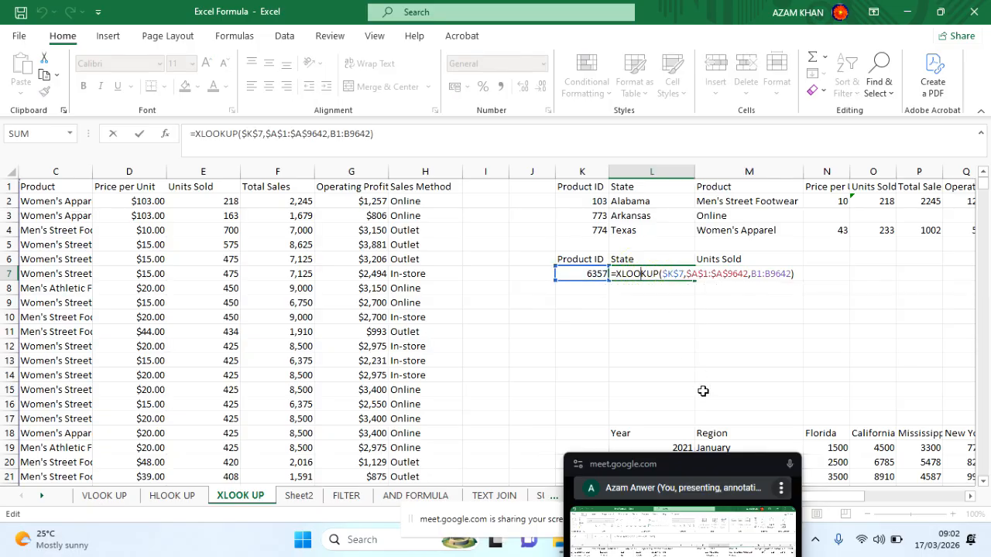
pyautogui.press('Return')
pyautogui.click(652, 274)
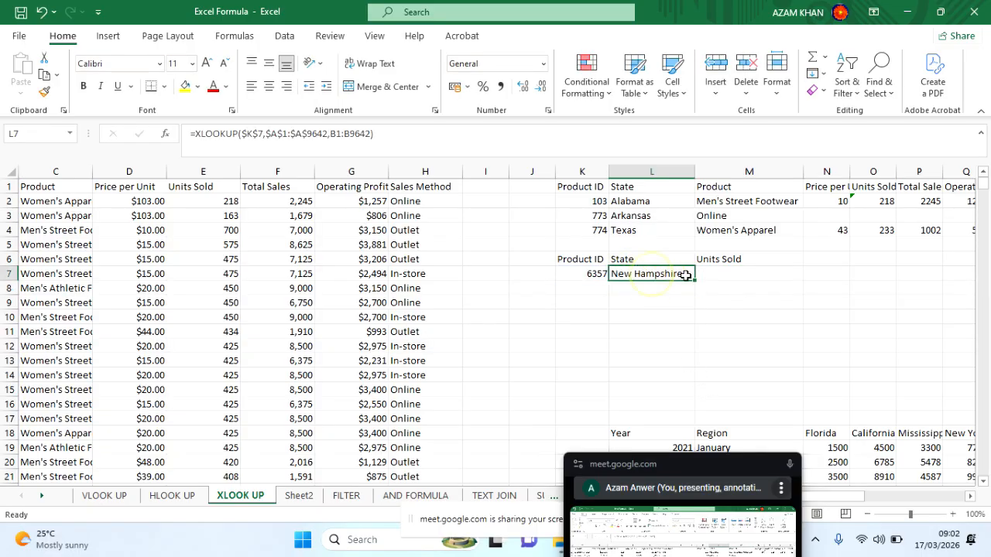
pyautogui.moveTo(695, 282); pyautogui.dragTo(747, 289)
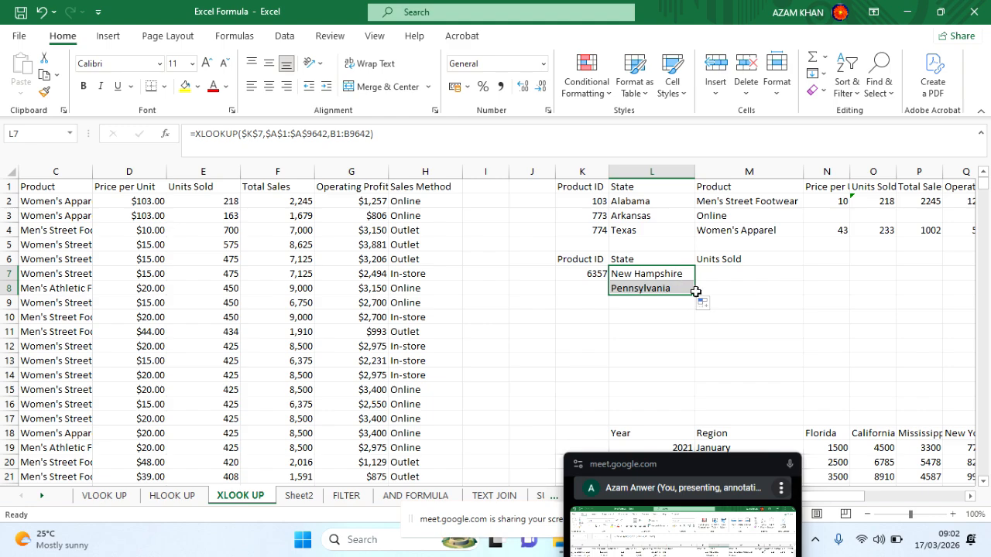
pyautogui.click(41, 10)
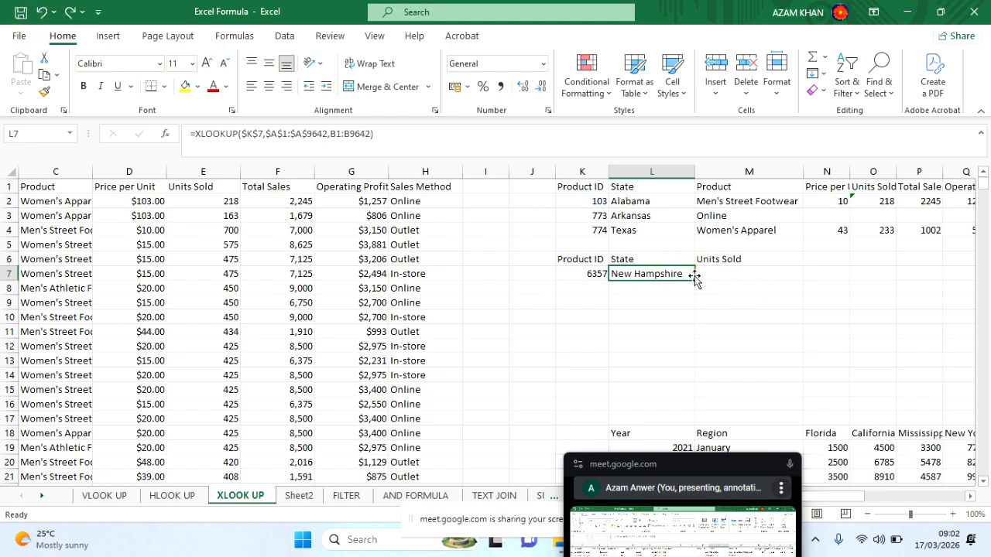
pyautogui.moveTo(694, 279); pyautogui.dragTo(747, 279)
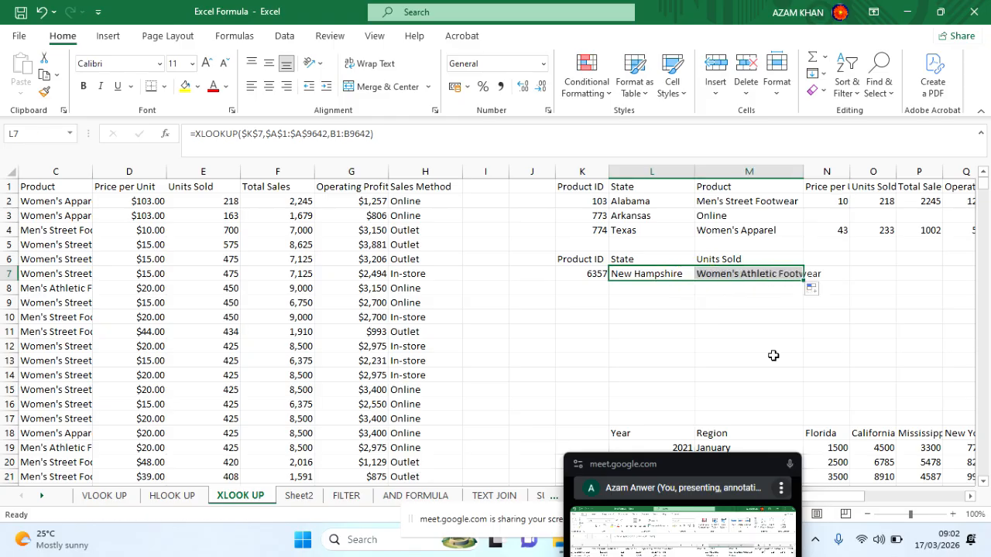
pyautogui.click(748, 315)
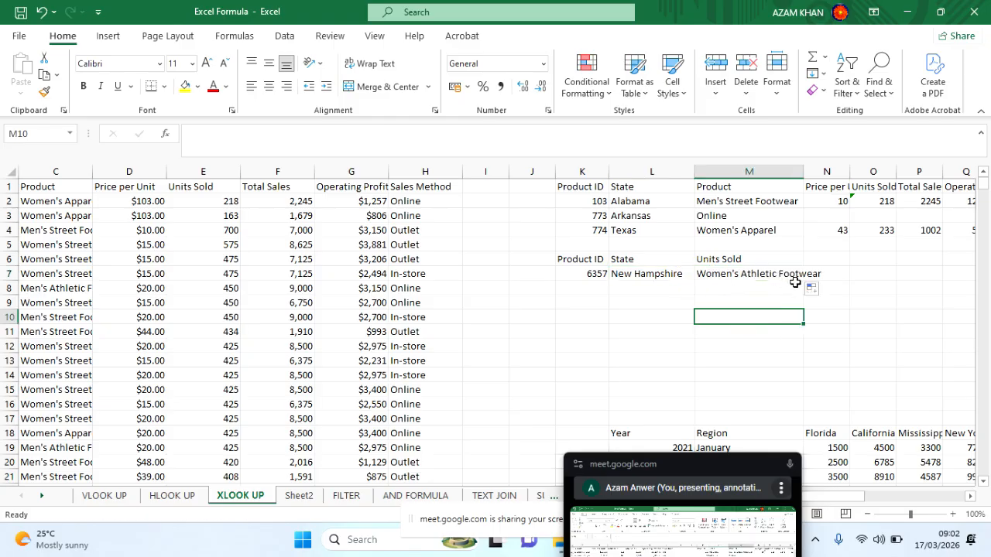
# Examine the XLOOKUP formula in cell M7, comparing its return array C1:C9642 with the Product and Units Sold source columns.
pyautogui.doubleClick(741, 276)
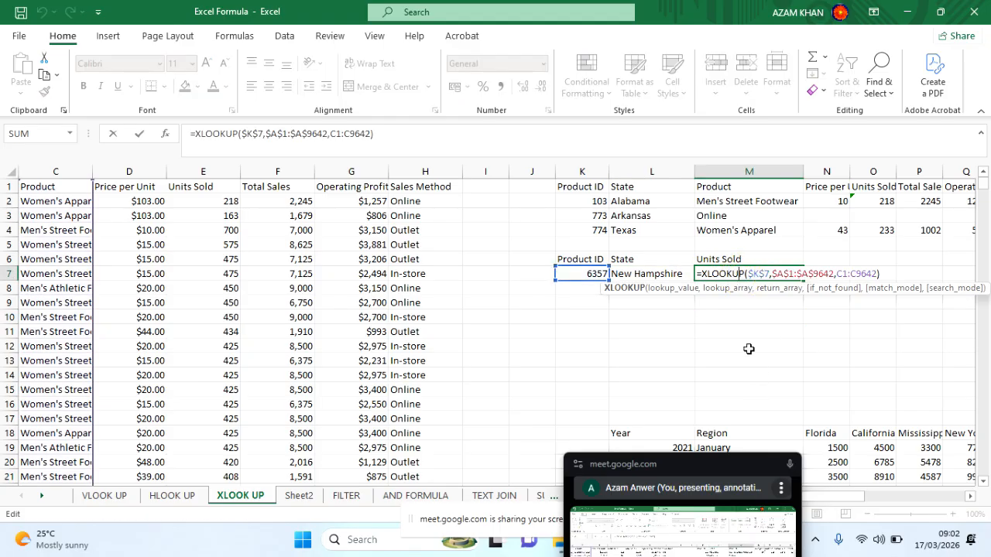
pyautogui.hscroll(-2, 749, 349)
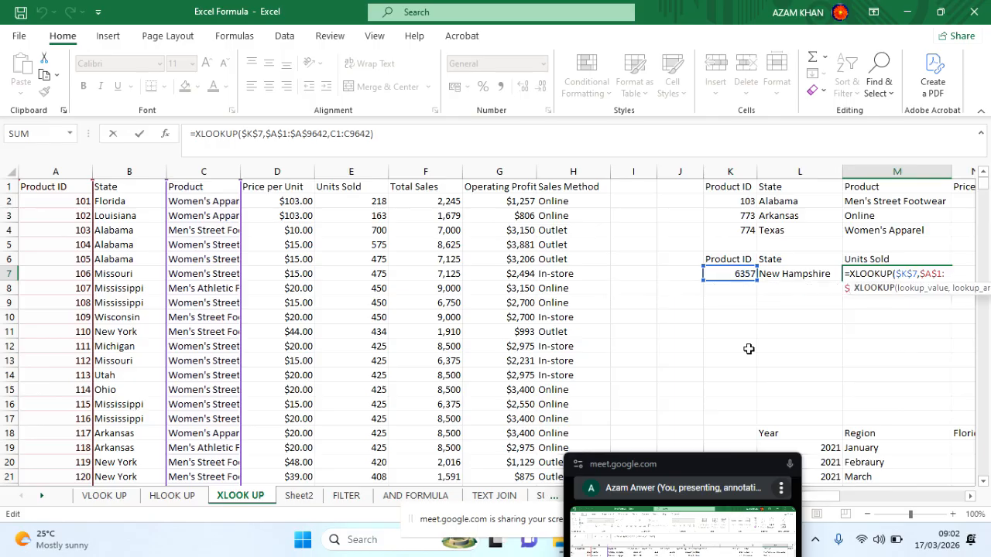
pyautogui.hscroll(3, 748, 349)
pyautogui.hscroll(-3, 748, 349)
pyautogui.hscroll(1, 748, 349)
pyautogui.hscroll(3, 749, 350)
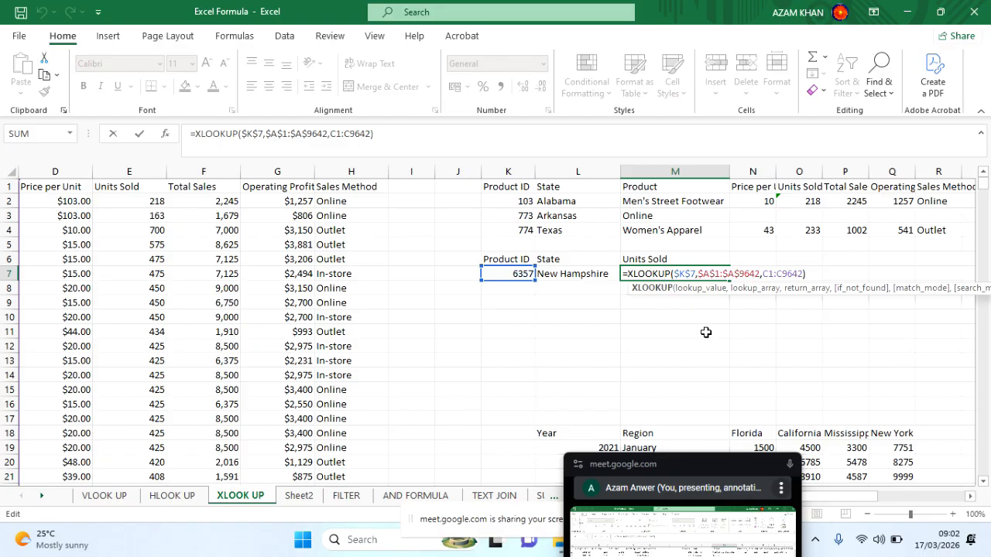
pyautogui.hscroll(-3, 646, 350)
pyautogui.hscroll(4, 646, 351)
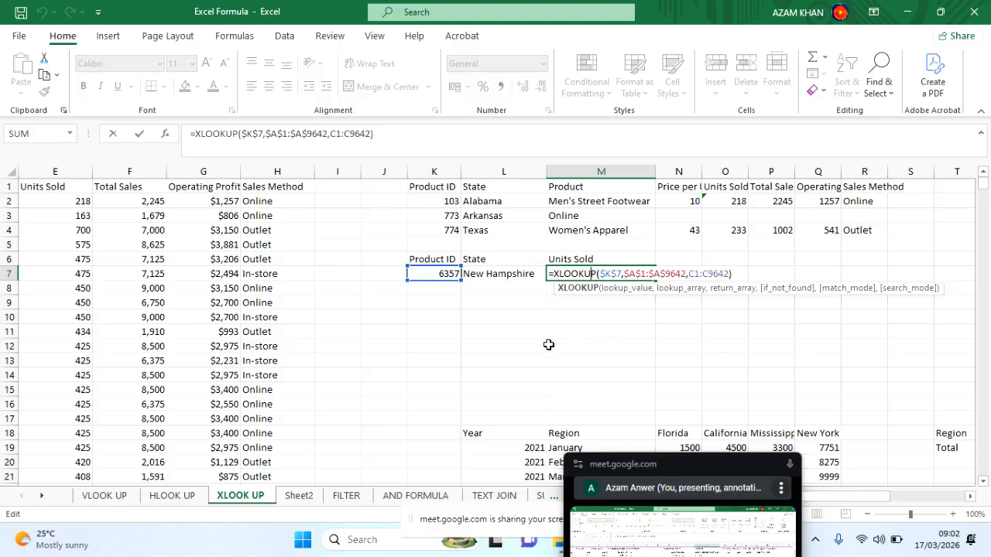
pyautogui.hscroll(-4, 566, 375)
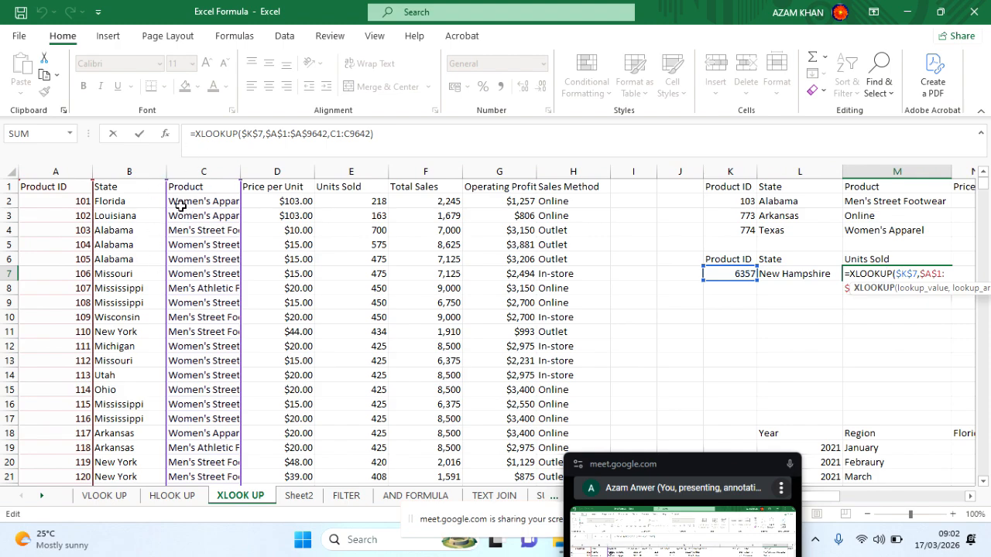
pyautogui.hscroll(5, 434, 284)
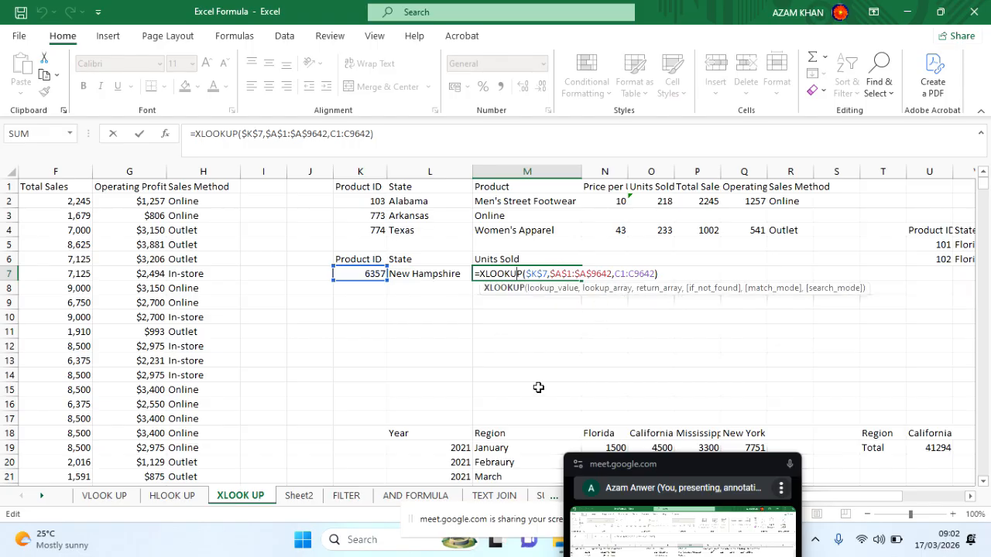
pyautogui.hscroll(-4, 538, 387)
pyautogui.hscroll(-1, 538, 387)
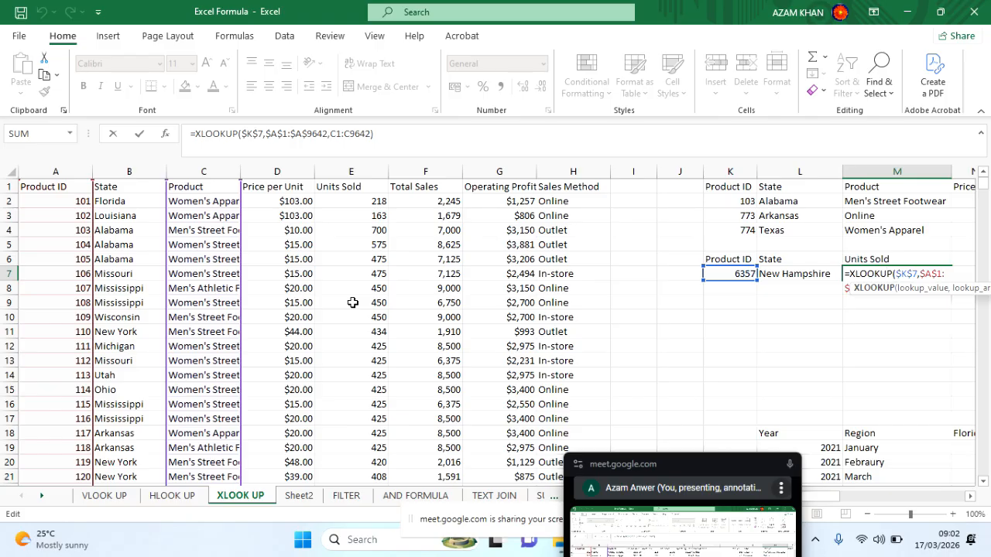
pyautogui.hscroll(3, 686, 346)
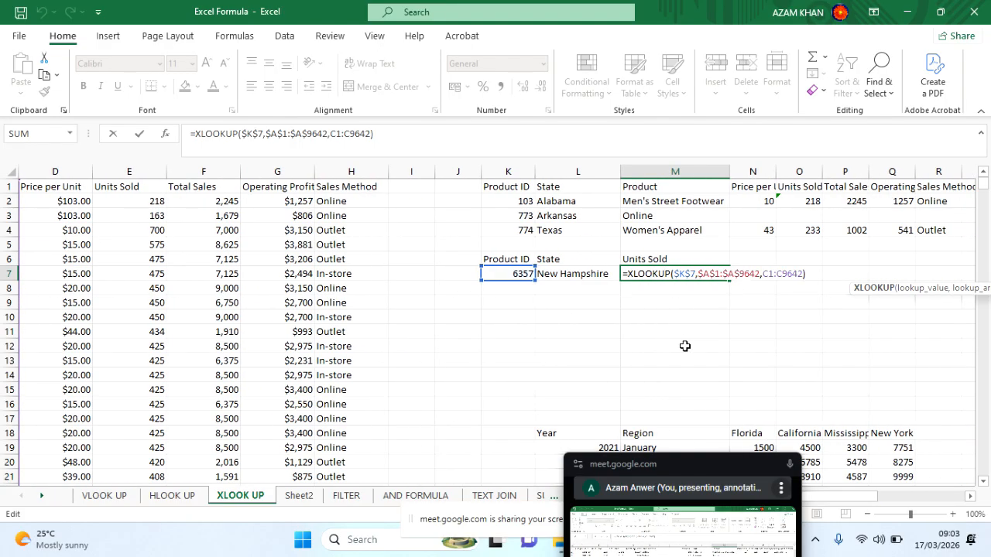
pyautogui.hscroll(-3, 685, 346)
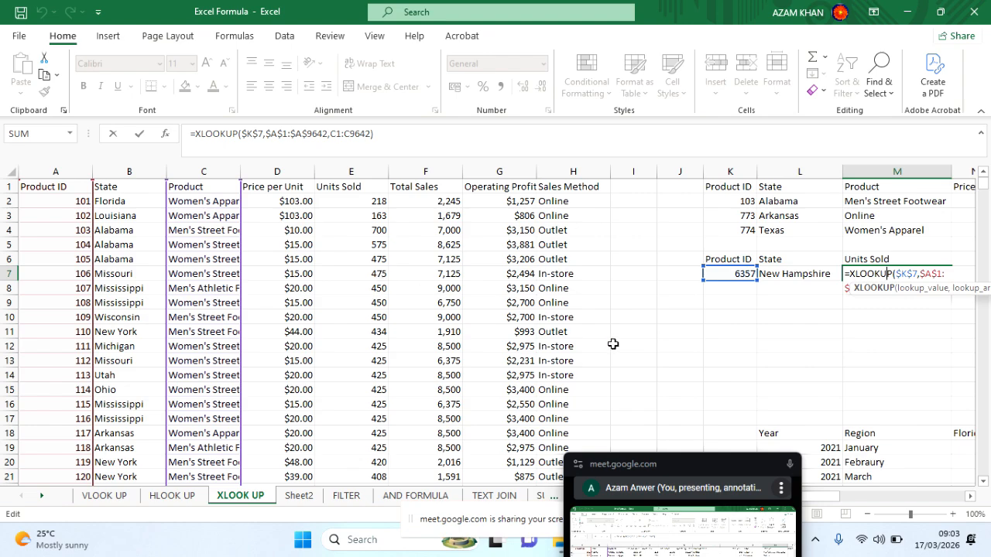
# Remove the return array C1:C9642 from the XLOOKUP formula in cell M7.
pyautogui.hscroll(5, 613, 343)
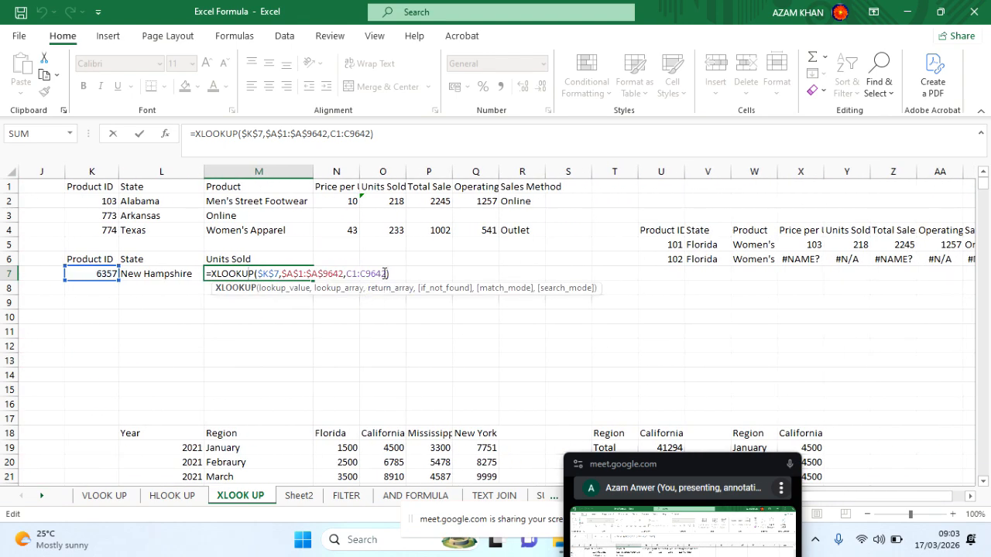
pyautogui.click(387, 273)
pyautogui.press('BackSpace')
pyautogui.press('BackSpace')
pyautogui.press('BackSpace')
pyautogui.press('BackSpace')
pyautogui.press('BackSpace')
pyautogui.press('BackSpace')
pyautogui.press('BackSpace')
pyautogui.press('BackSpace')
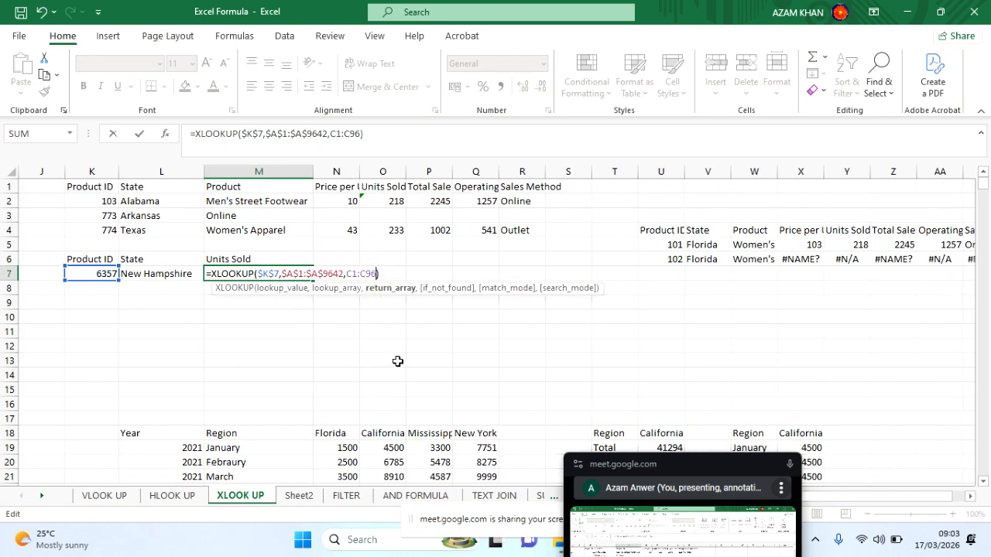
# Set the Units Sold column range E1:E9642 as the return array and complete the XLOOKUP formula in M7.
pyautogui.hscroll(-5, 285, 350)
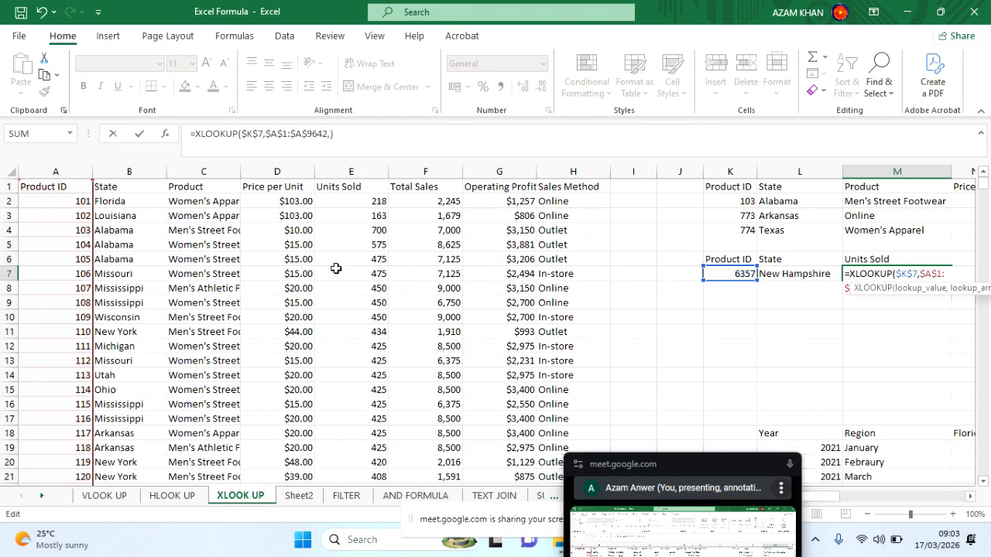
pyautogui.click(351, 184)
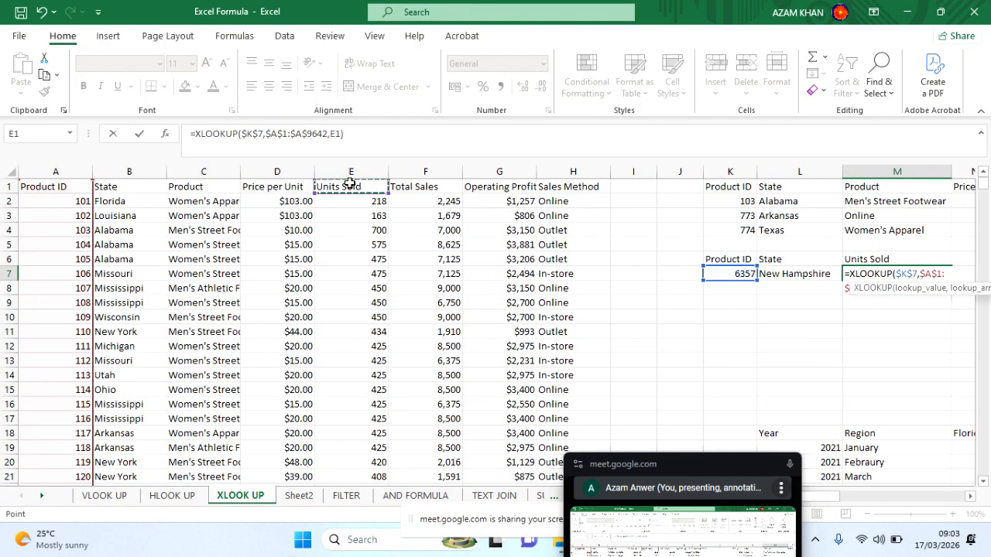
pyautogui.hotkey('ctrl', 'shift', 'Down')
pyautogui.scroll(18, 717, 287)
pyautogui.scroll(20, 718, 289)
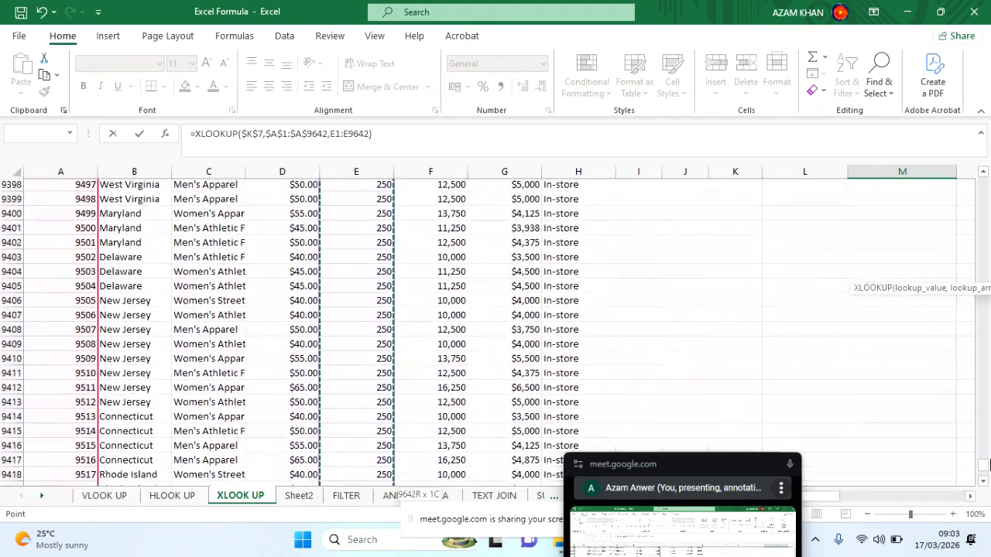
pyautogui.moveTo(981, 465); pyautogui.dragTo(982, 149)
pyautogui.hscroll(5, 905, 307)
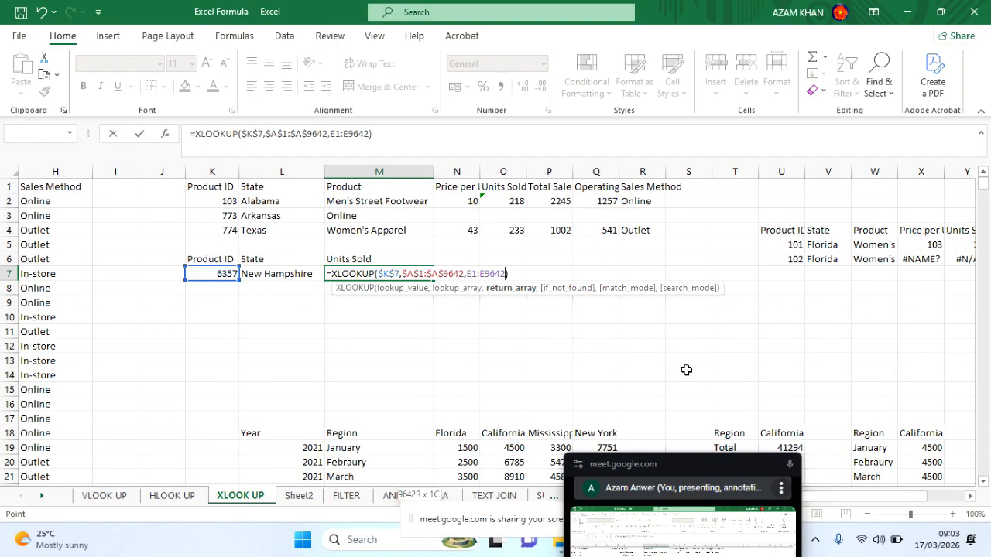
pyautogui.press('Return')
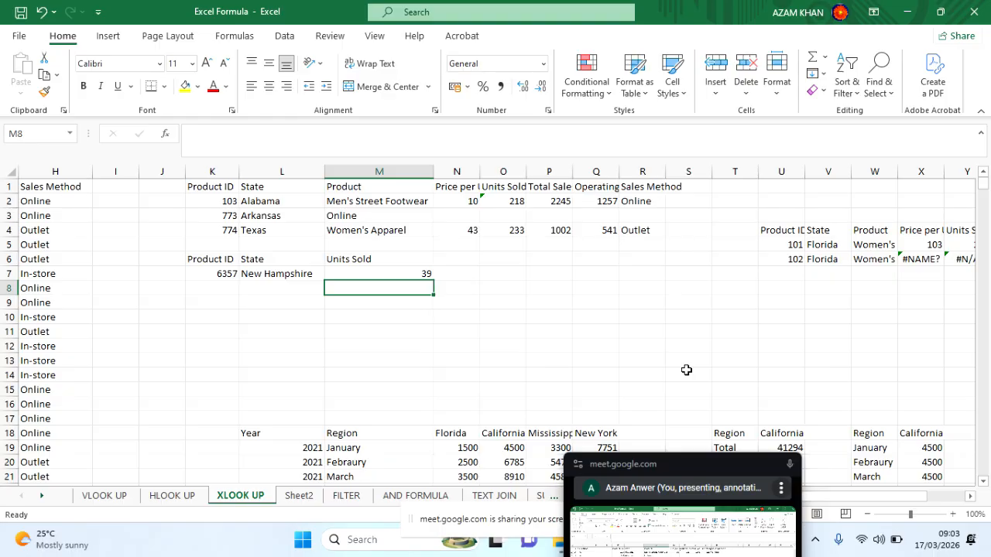
# Fill the XLOOKUP formula from cell M7 across through cell P7.
pyautogui.click(410, 274)
pyautogui.moveTo(434, 280); pyautogui.dragTo(559, 274)
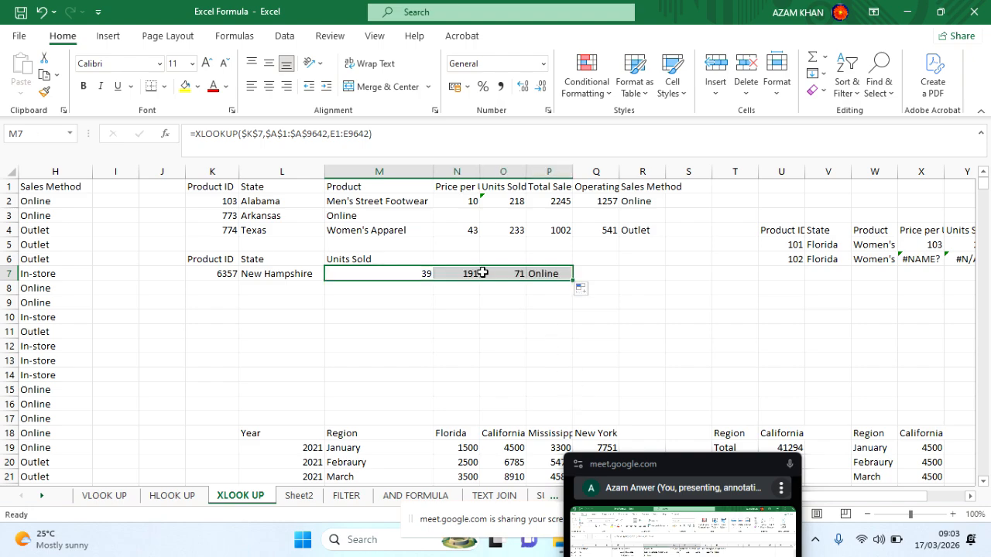
pyautogui.click(544, 274)
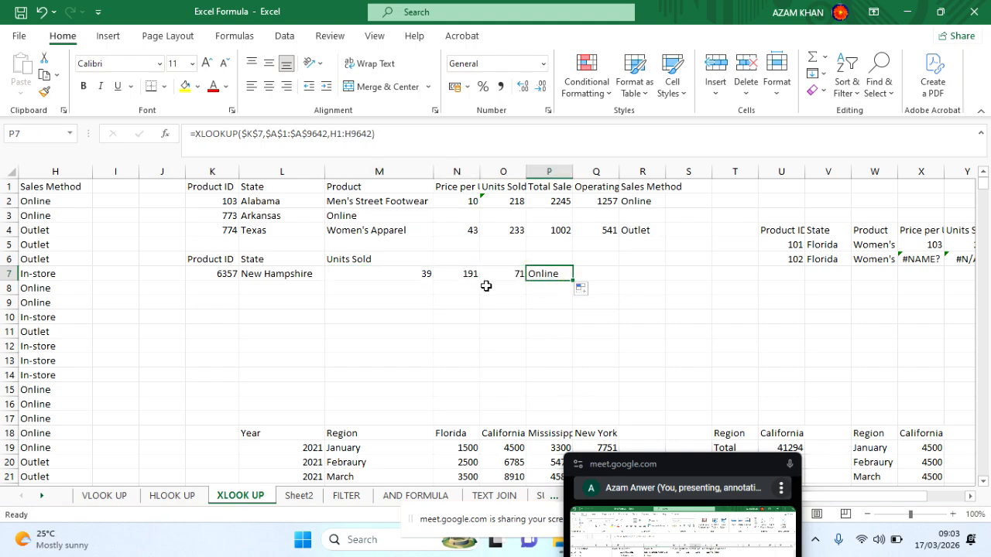
# Check the XLOOKUP formulas in M7:P7 one by one, comparing each return array with the source table's column headers.
pyautogui.hscroll(-5, 445, 305)
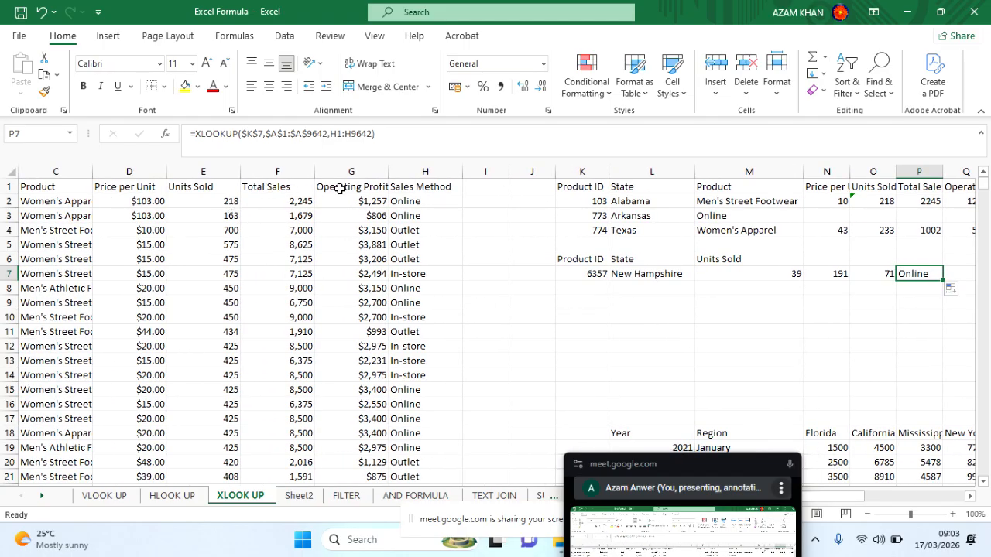
pyautogui.hscroll(4, 436, 250)
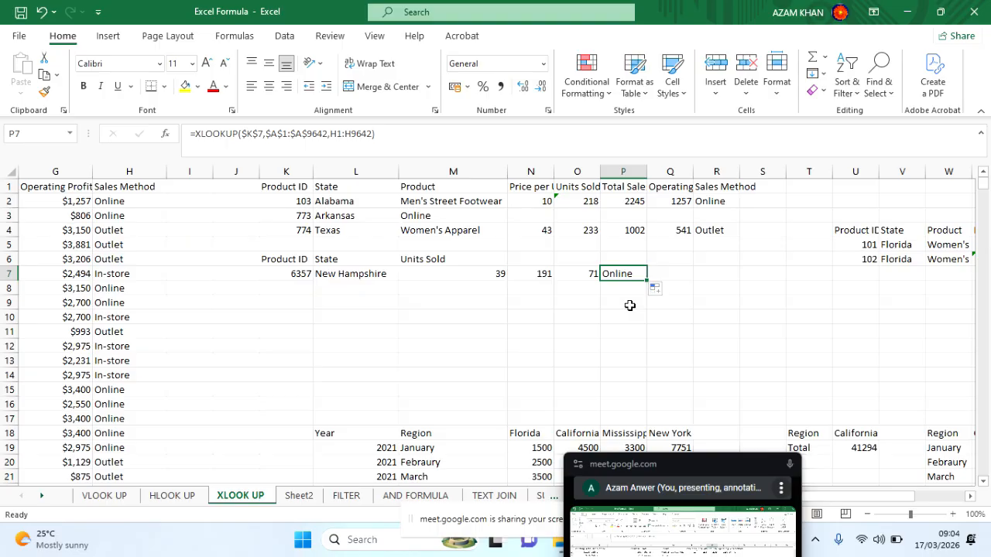
pyautogui.hscroll(-6, 478, 347)
pyautogui.hscroll(4, 478, 346)
pyautogui.hscroll(-1, 478, 346)
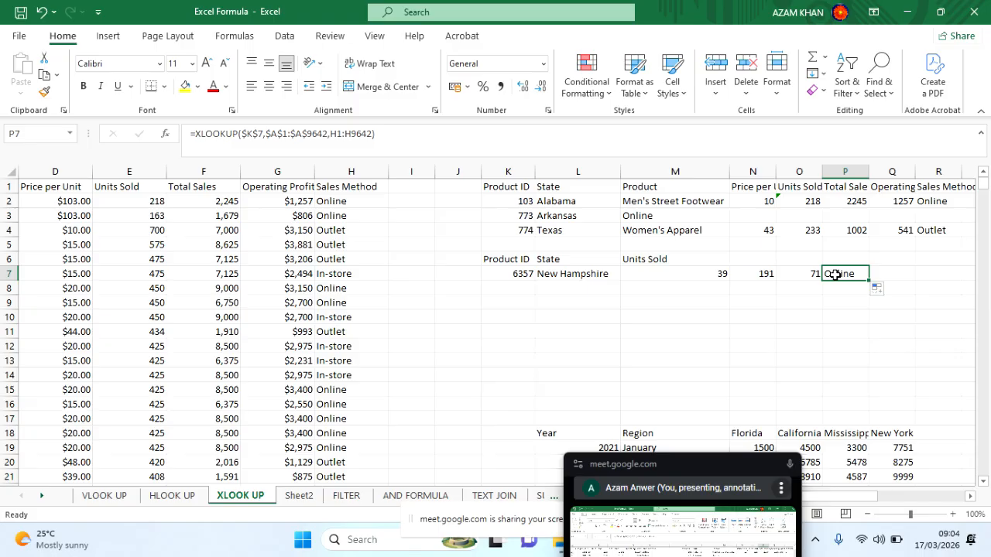
pyautogui.doubleClick(760, 274)
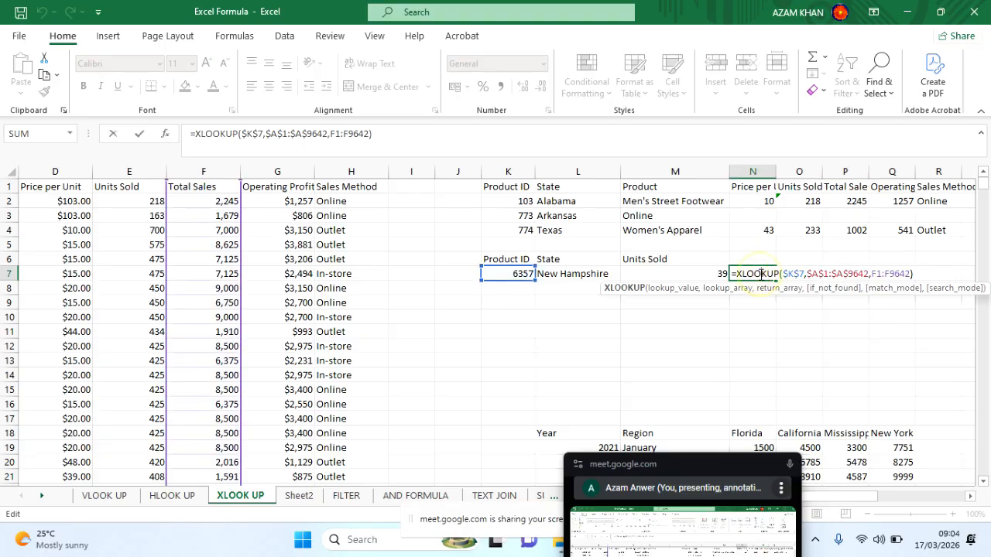
pyautogui.press('Return')
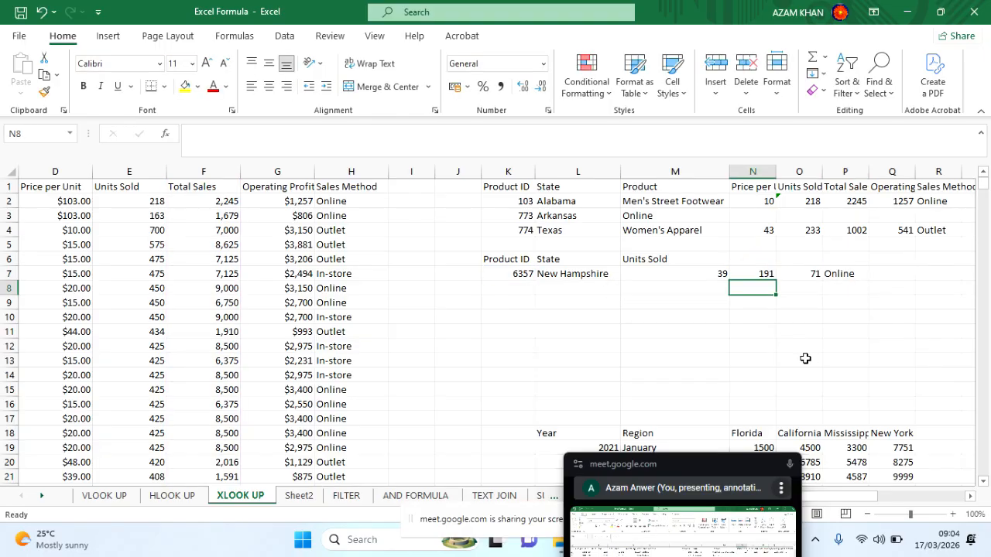
pyautogui.doubleClick(688, 269)
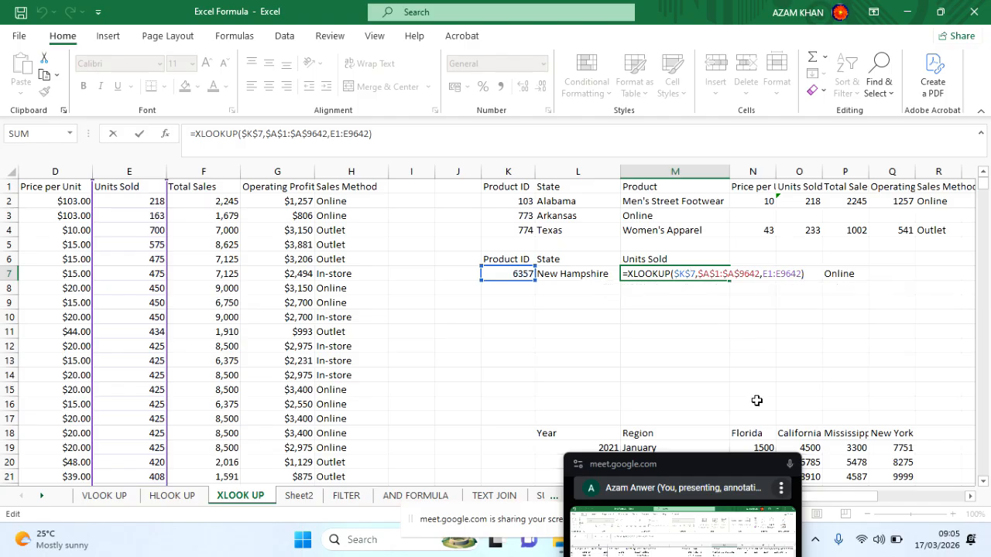
pyautogui.press('Return')
pyautogui.doubleClick(803, 273)
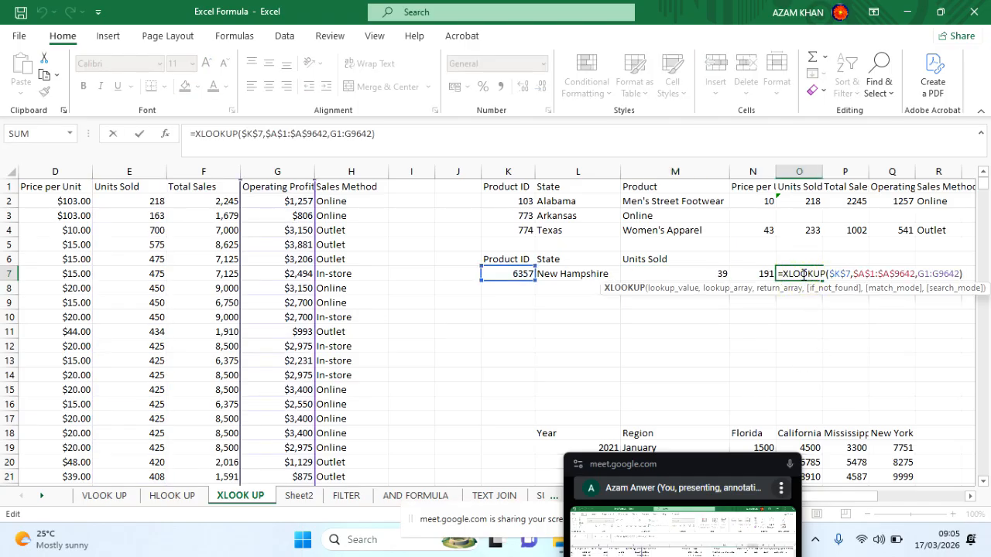
pyautogui.press('Return')
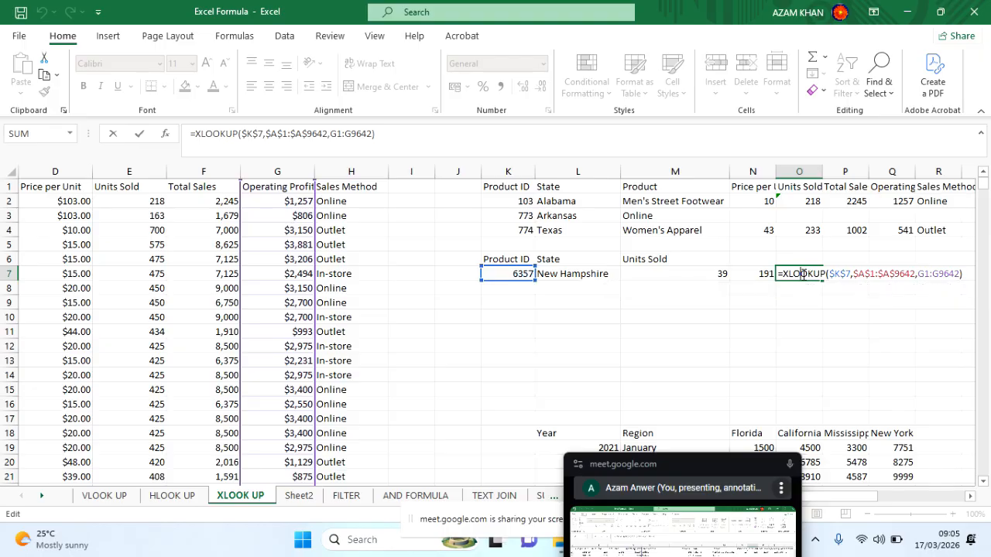
pyautogui.doubleClick(802, 273)
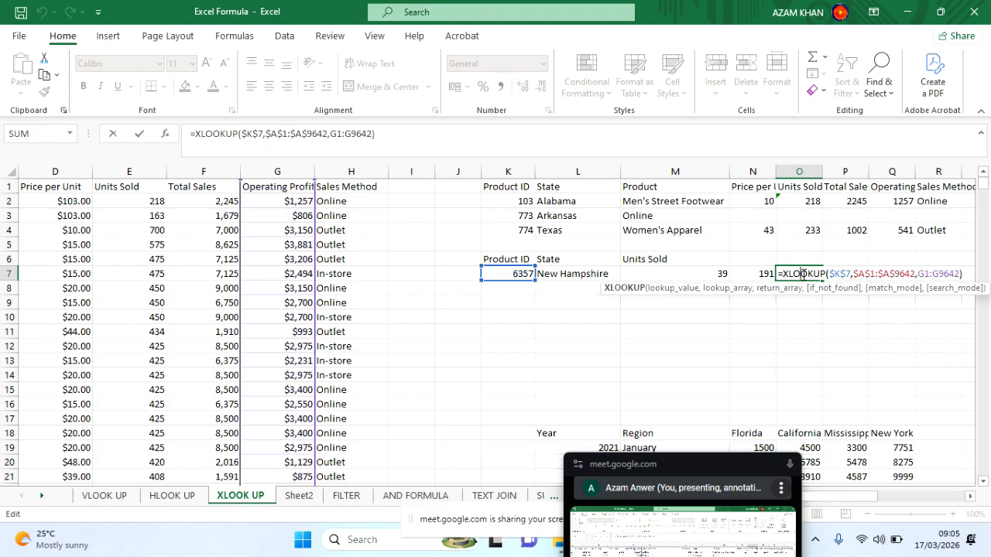
pyautogui.press('Return')
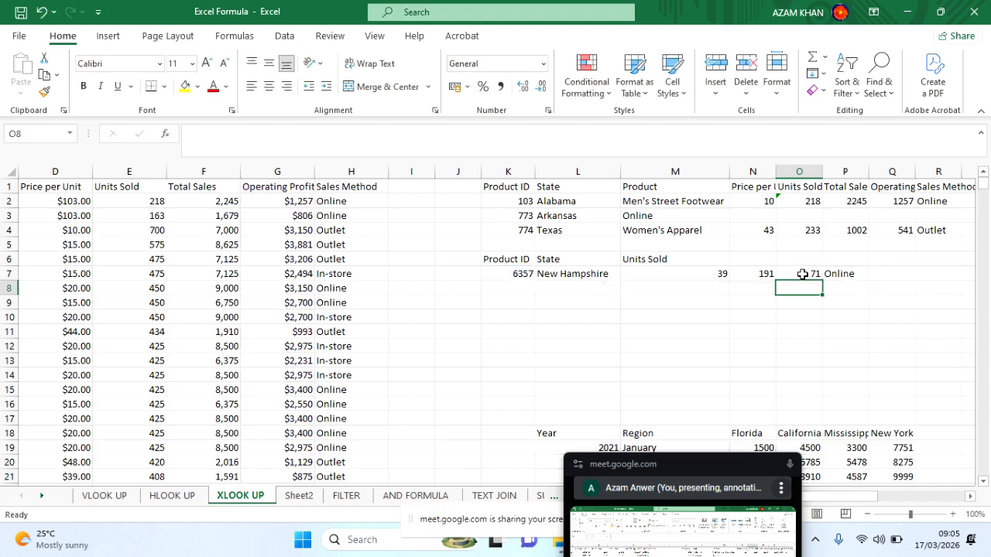
pyautogui.click(841, 274)
pyautogui.doubleClick(841, 274)
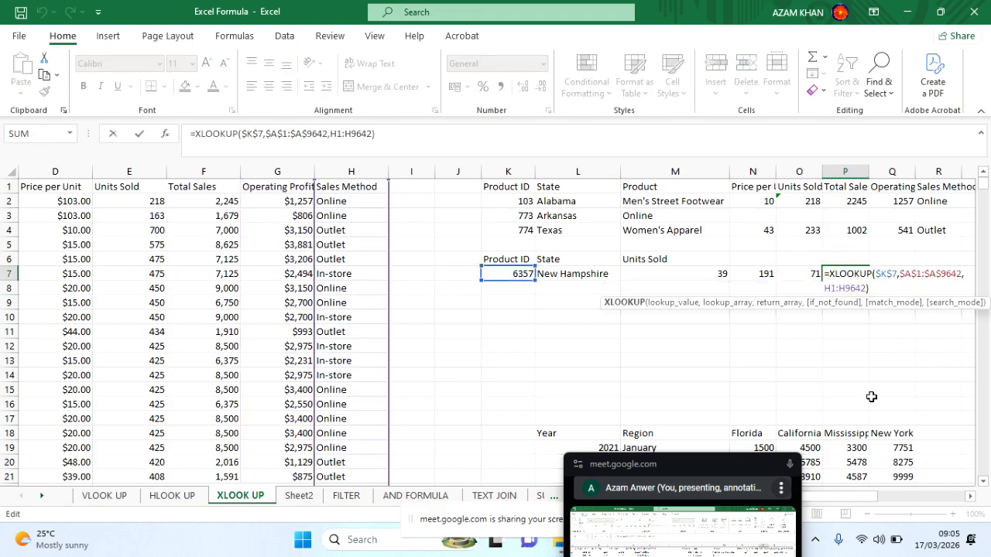
pyautogui.press('Return')
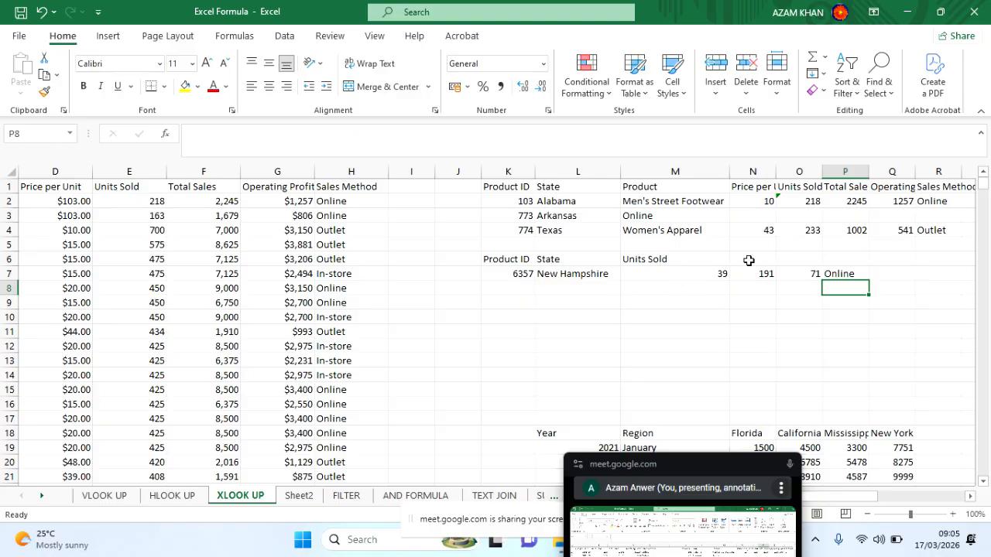
# Copy the headers Total Sales, Operating Profit and Sales Method from F1:H1 into N6:P6, above the filled lookup results.
pyautogui.doubleClick(749, 260)
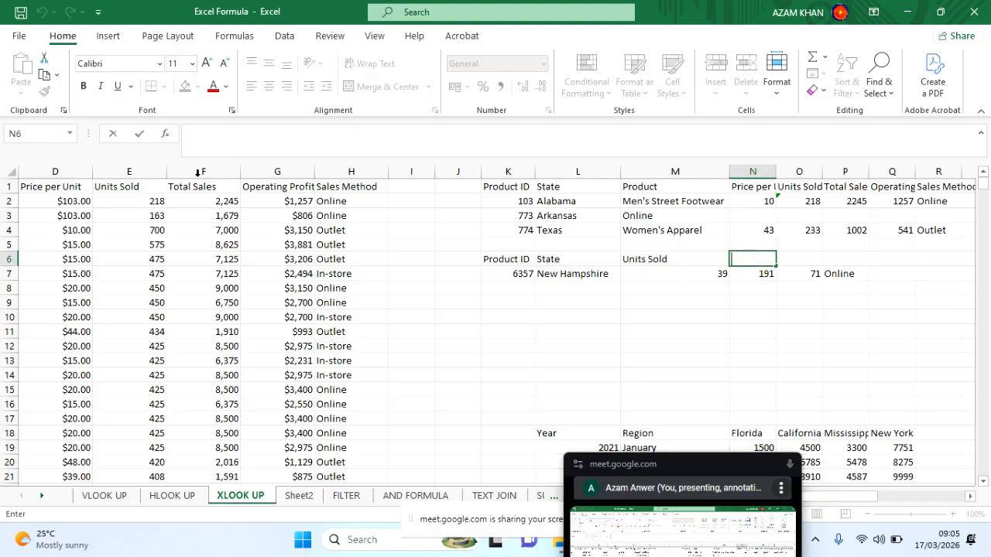
pyautogui.moveTo(195, 186); pyautogui.dragTo(348, 184)
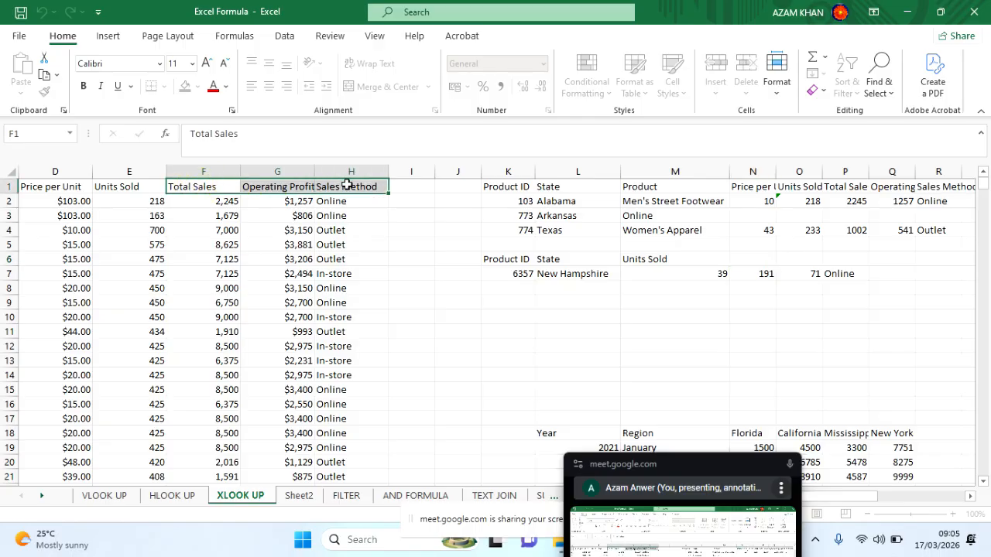
pyautogui.hotkey('ctrl', 'c')
pyautogui.click(751, 259)
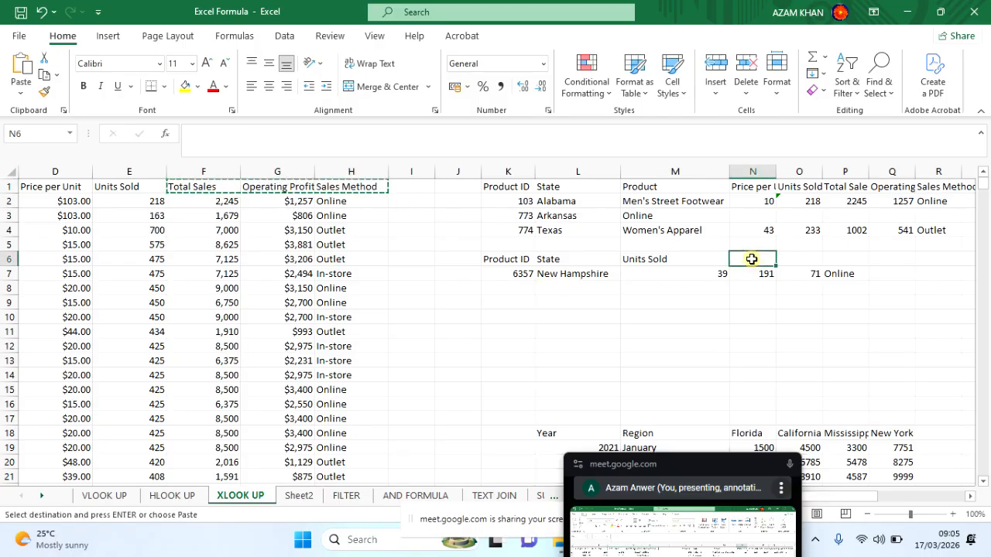
pyautogui.hotkey('ctrl', 'v')
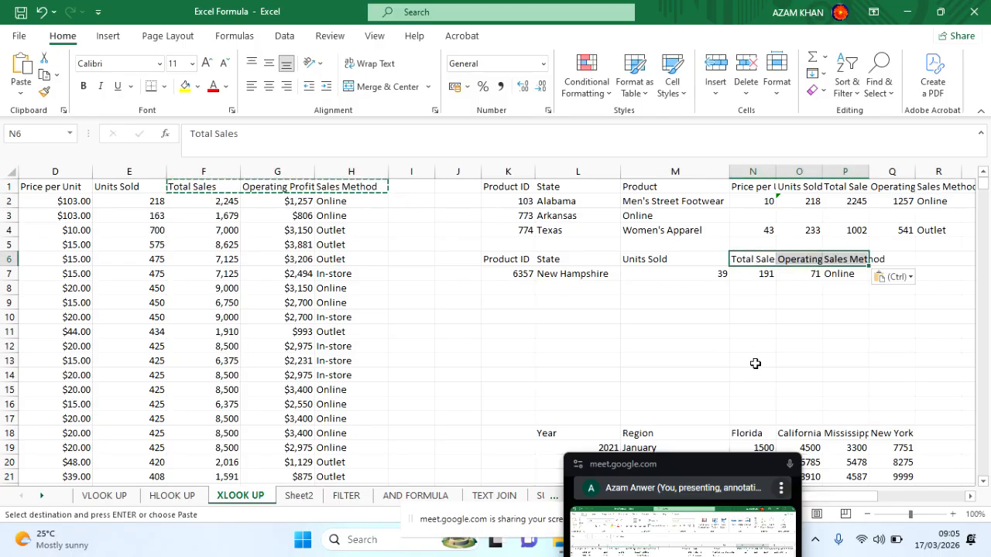
pyautogui.click(754, 363)
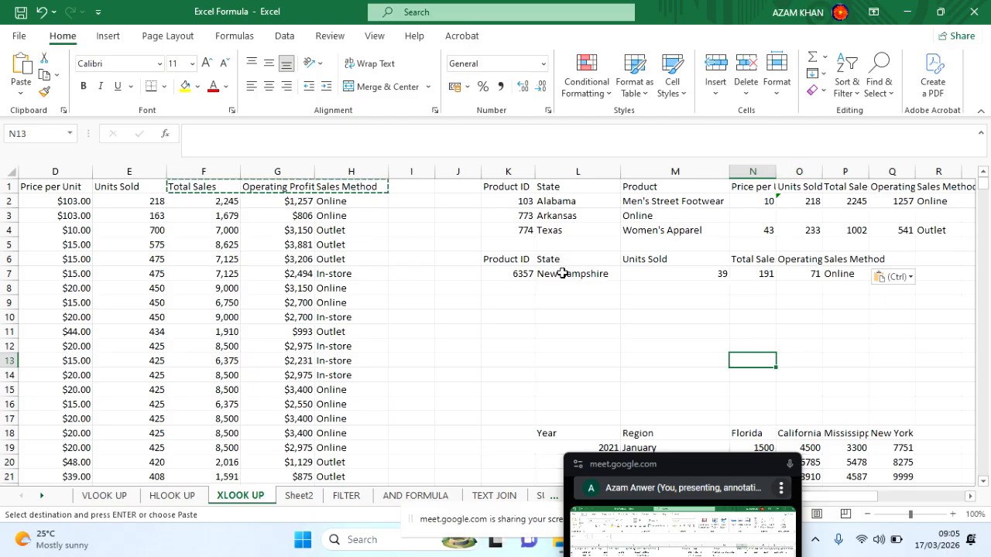
# Replace the absolute lookup value in cell L7's XLOOKUP formula with the relative reference K7.
pyautogui.click(509, 269)
pyautogui.moveTo(509, 269); pyautogui.dragTo(573, 276)
pyautogui.doubleClick(574, 276)
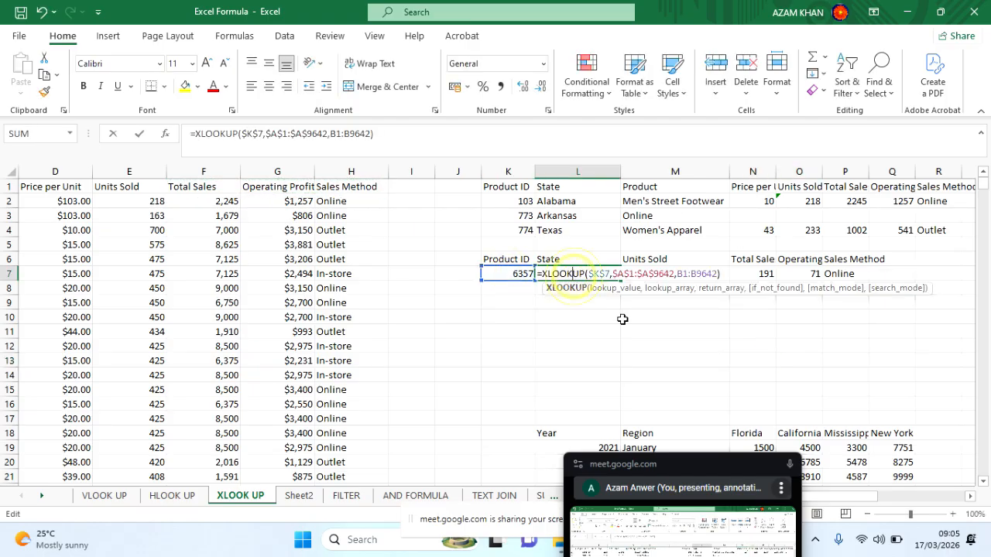
pyautogui.click(604, 266)
pyautogui.doubleClick(603, 273)
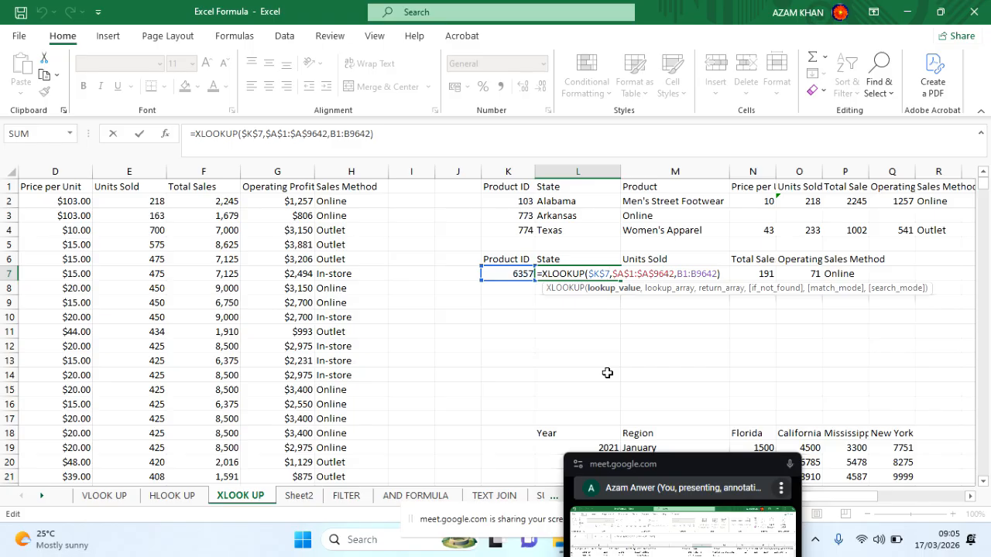
pyautogui.press('BackSpace')
pyautogui.press('BackSpace')
pyautogui.press('BackSpace')
pyautogui.press('BackSpace')
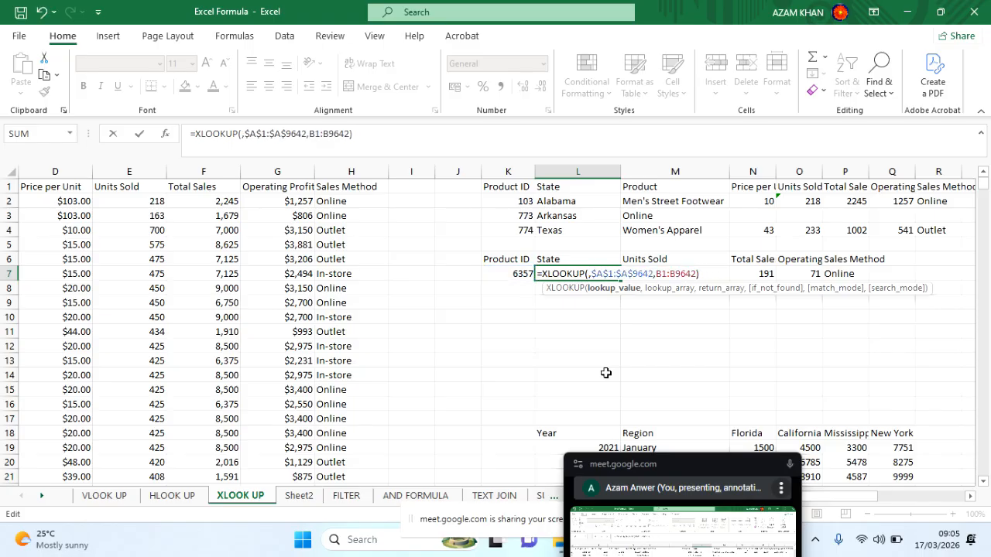
pyautogui.click(520, 272)
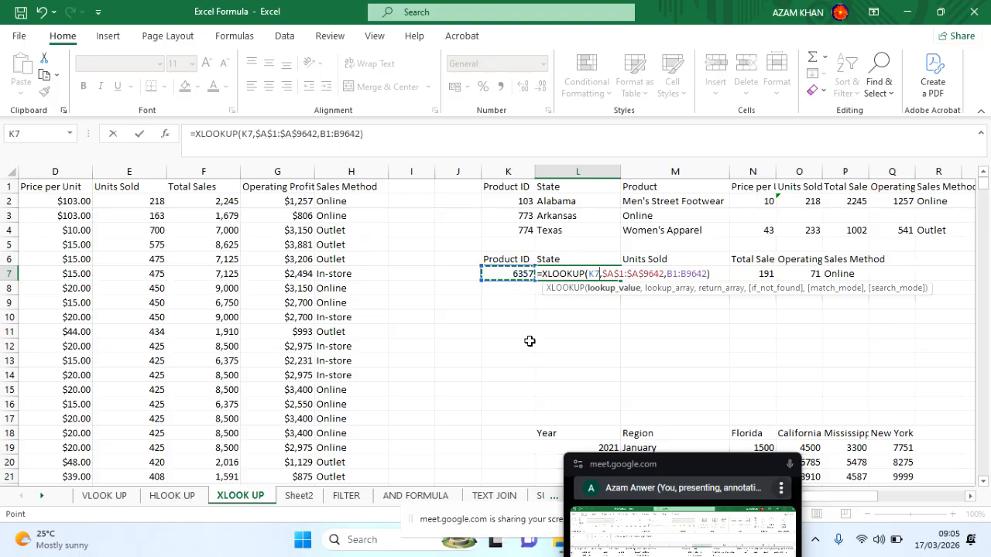
pyautogui.press('Return')
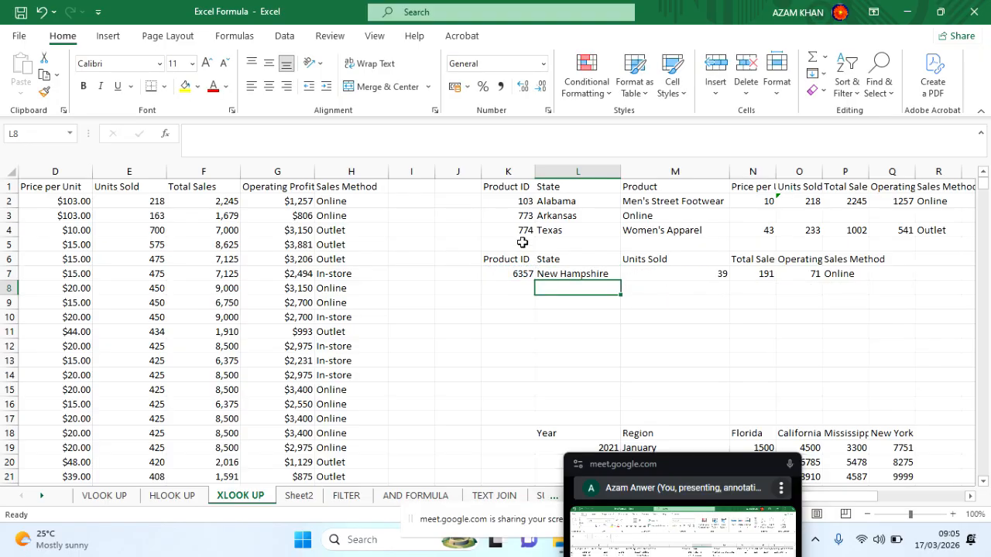
# Copy the product ID from K7 down into K8 and change the copy to 6358.
pyautogui.click(517, 272)
pyautogui.moveTo(535, 281); pyautogui.dragTo(541, 304)
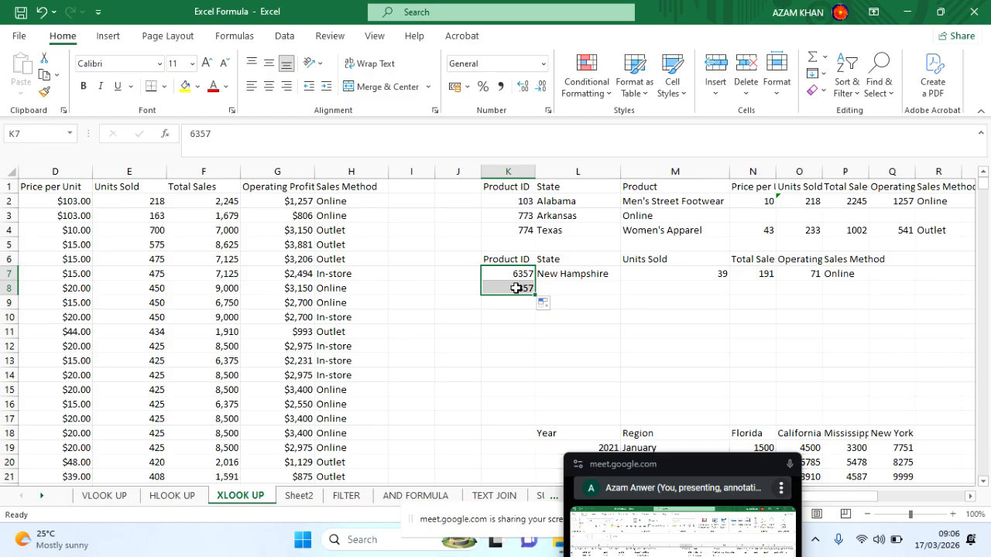
pyautogui.doubleClick(515, 287)
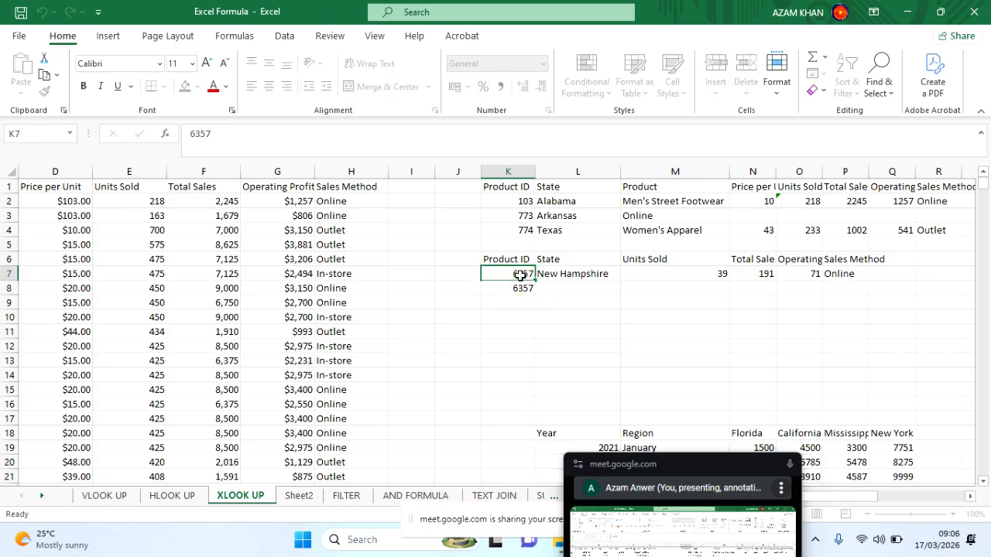
pyautogui.click(520, 275)
pyautogui.doubleClick(518, 286)
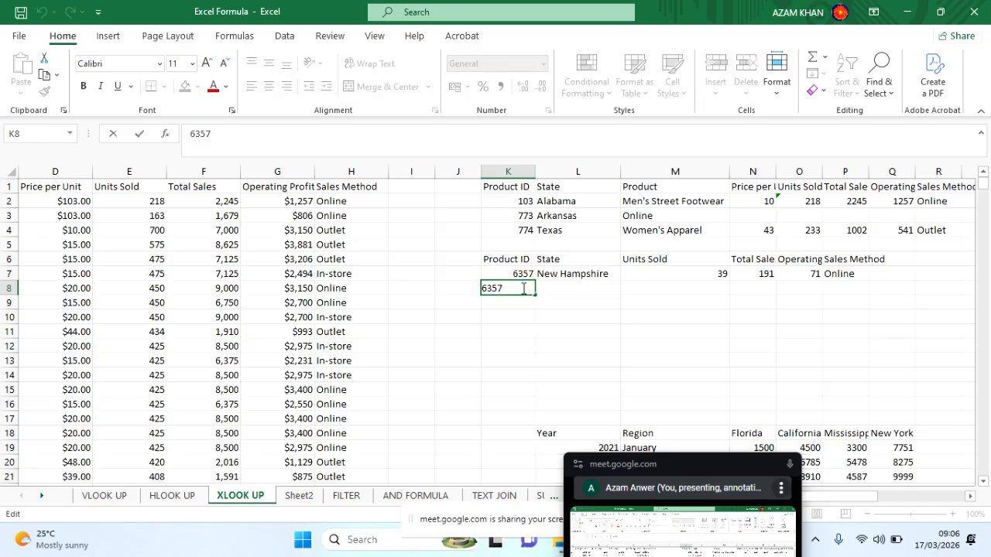
pyautogui.press('Return')
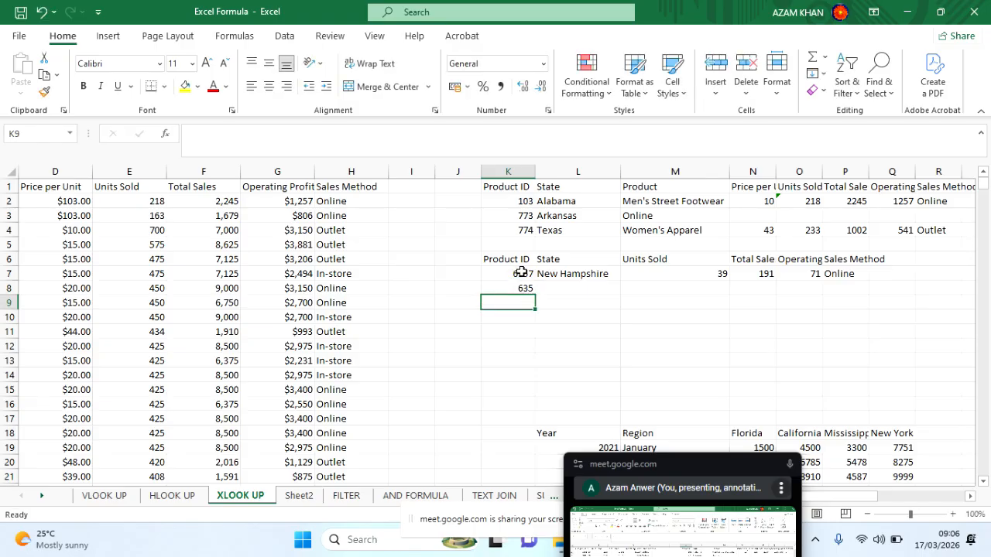
pyautogui.doubleClick(524, 288)
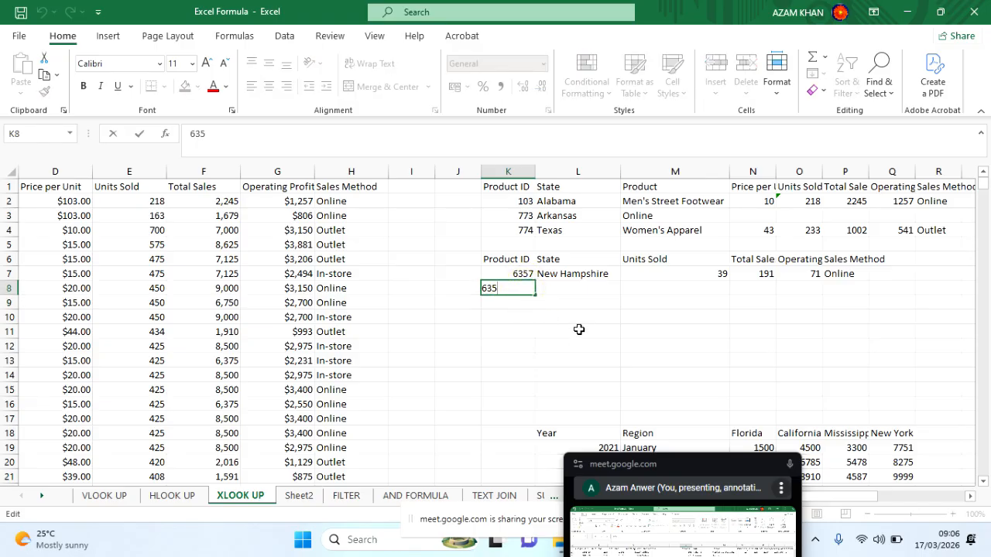
pyautogui.press('Return')
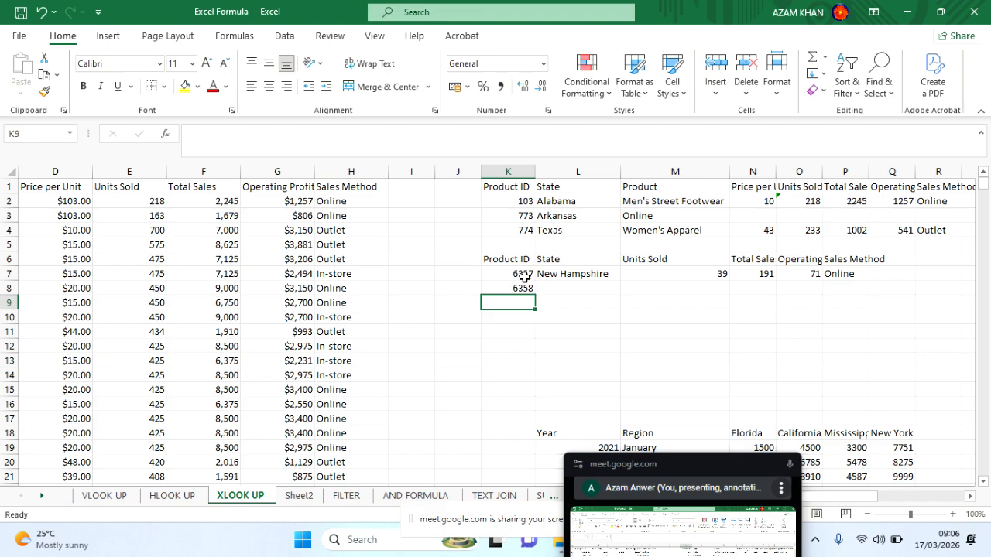
# Fill the Product ID series from K7:K8 down through cell K12.
pyautogui.click(525, 276)
pyautogui.moveTo(534, 281); pyautogui.dragTo(535, 353)
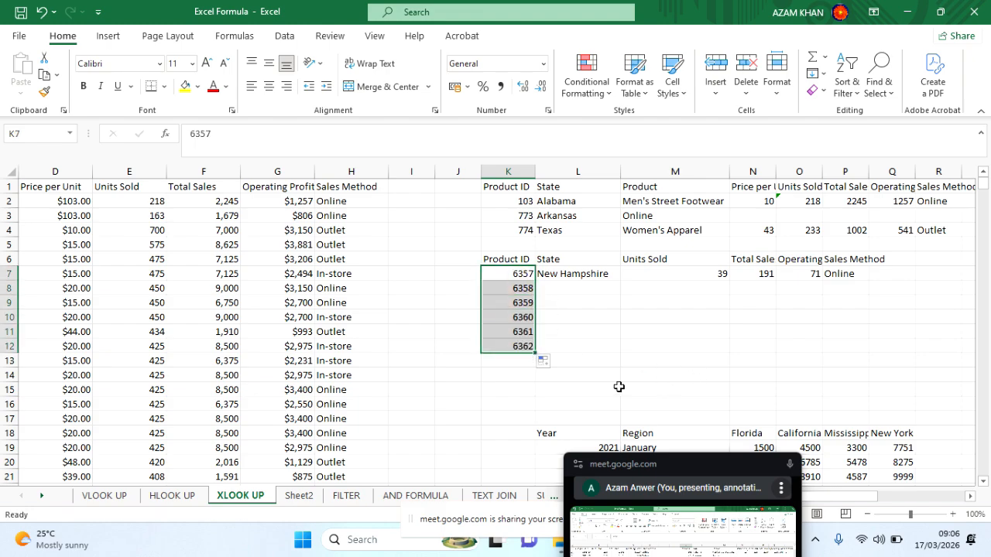
pyautogui.click(624, 314)
pyautogui.moveTo(521, 277); pyautogui.dragTo(524, 287)
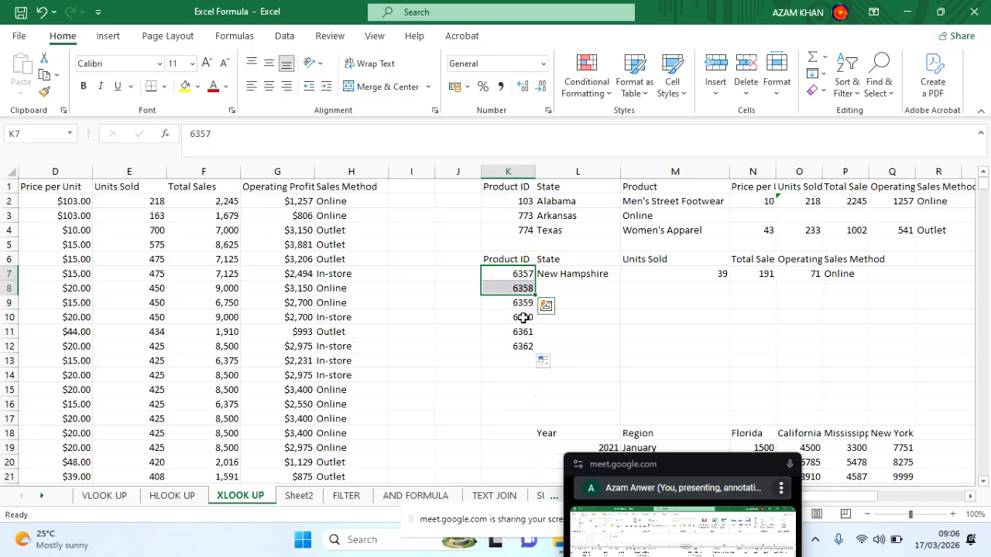
pyautogui.click(543, 361)
pyautogui.click(705, 302)
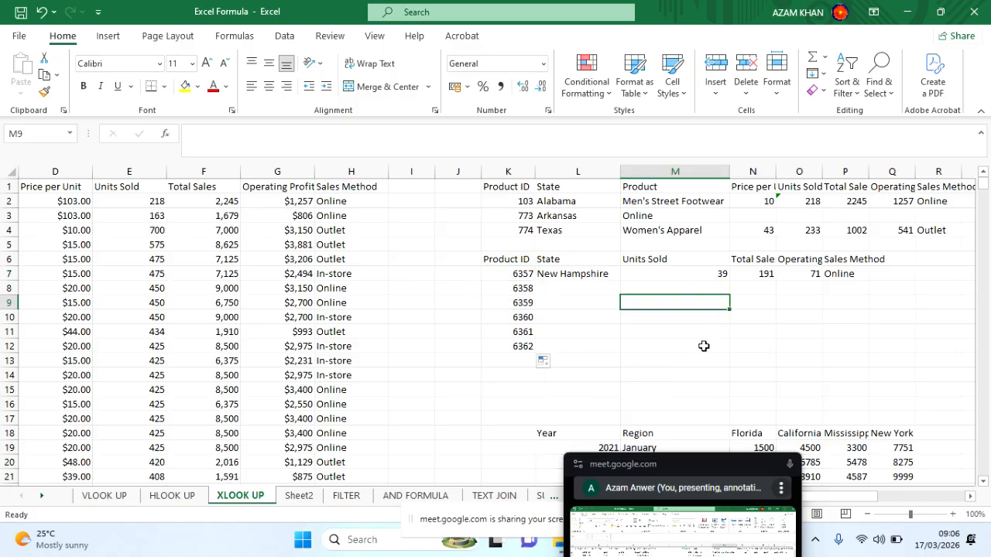
# Undo the Product ID series fill and clear the remaining entry in cell K8.
pyautogui.hotkey('ctrl', 'z')
pyautogui.hotkey('ctrl', 'z')
pyautogui.hotkey('ctrl', 'z')
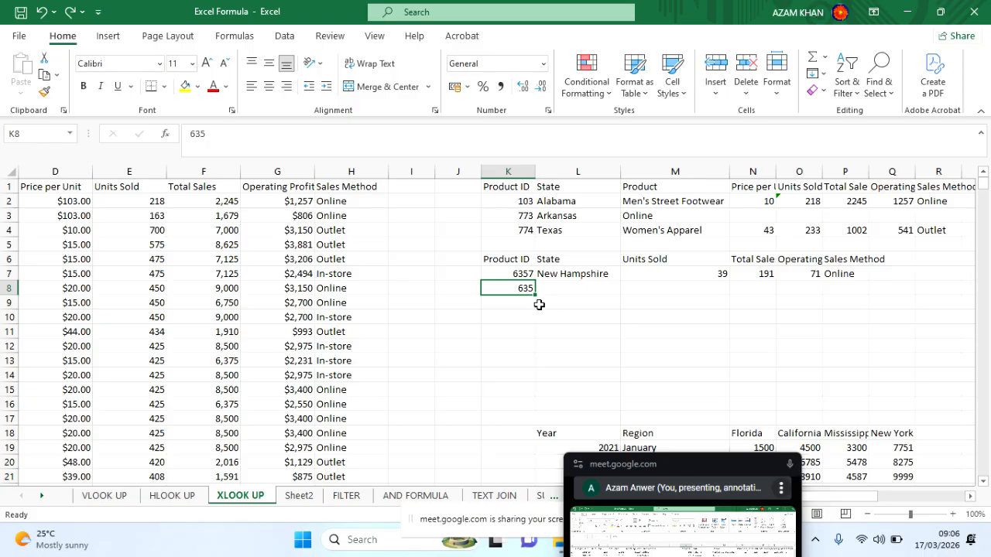
pyautogui.doubleClick(529, 288)
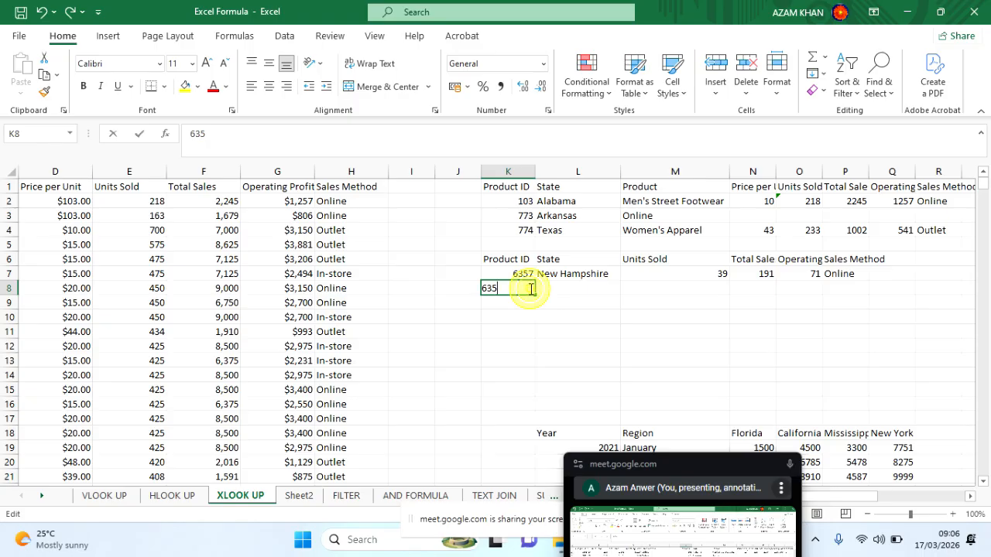
pyautogui.doubleClick(528, 288)
pyautogui.press('BackSpace')
pyautogui.press('Return')
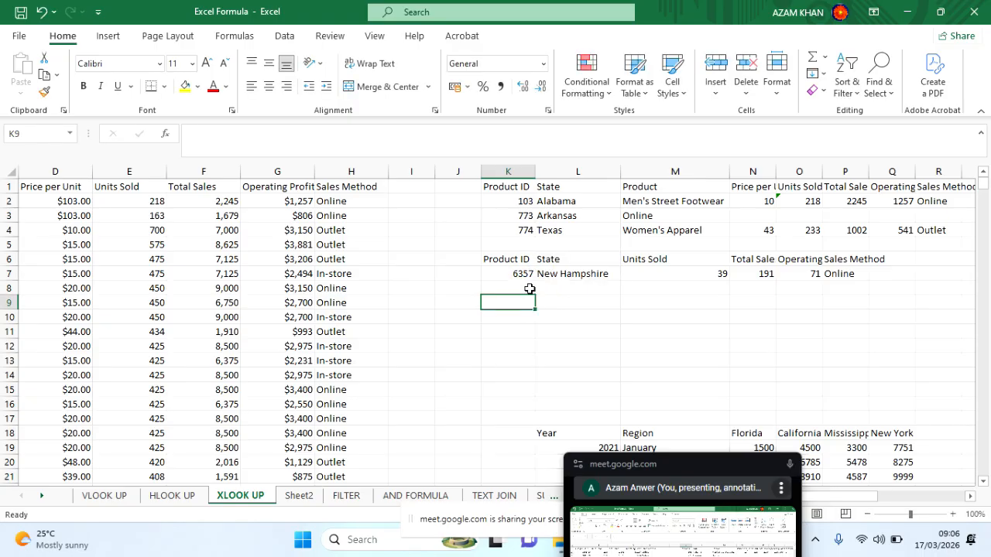
# Set cell K8 to product ID 6358 and fill the series from K7:K8 down through K14.
pyautogui.click(522, 275)
pyautogui.moveTo(534, 279); pyautogui.dragTo(535, 295)
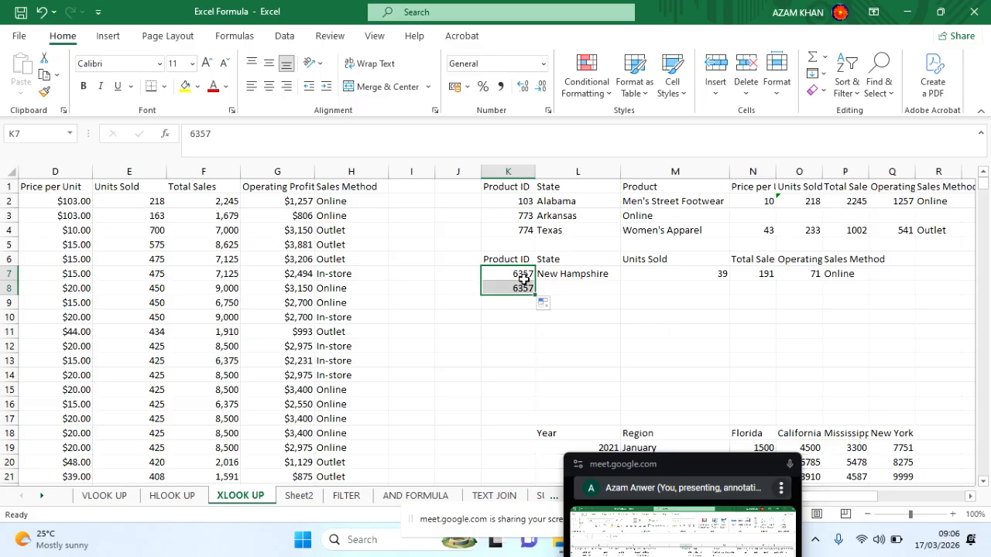
pyautogui.click(529, 310)
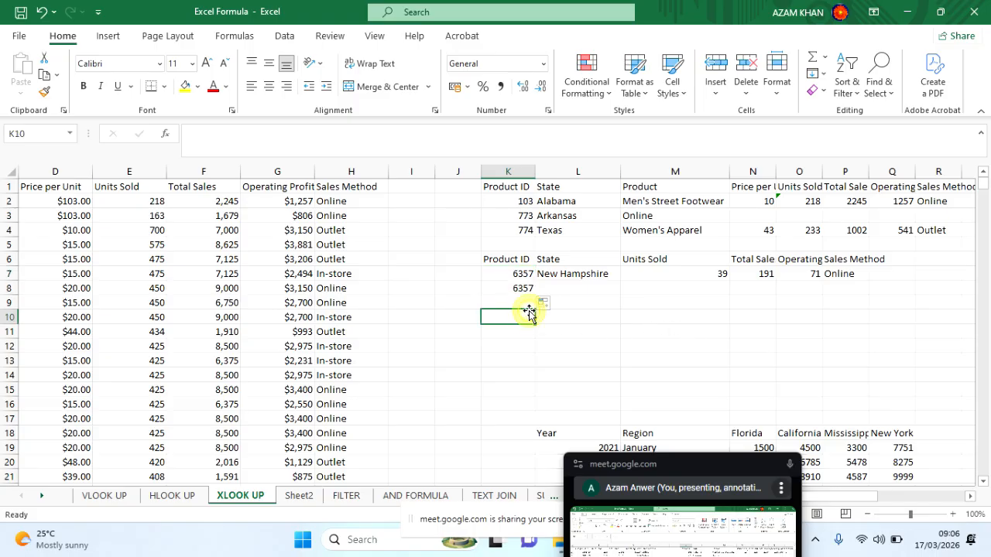
pyautogui.doubleClick(525, 288)
pyautogui.write('63')
pyautogui.press('Return')
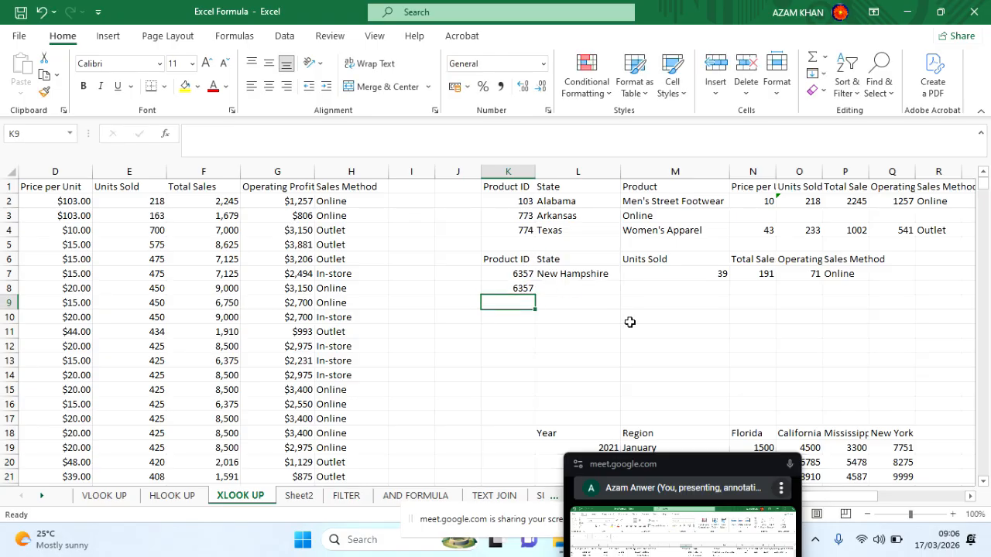
pyautogui.doubleClick(526, 288)
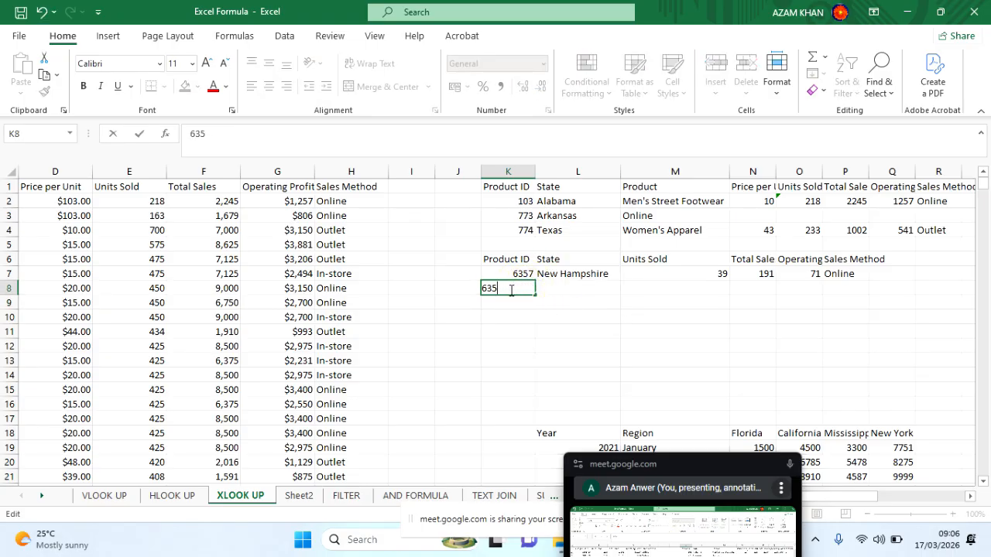
pyautogui.write('8')
pyautogui.press('Return')
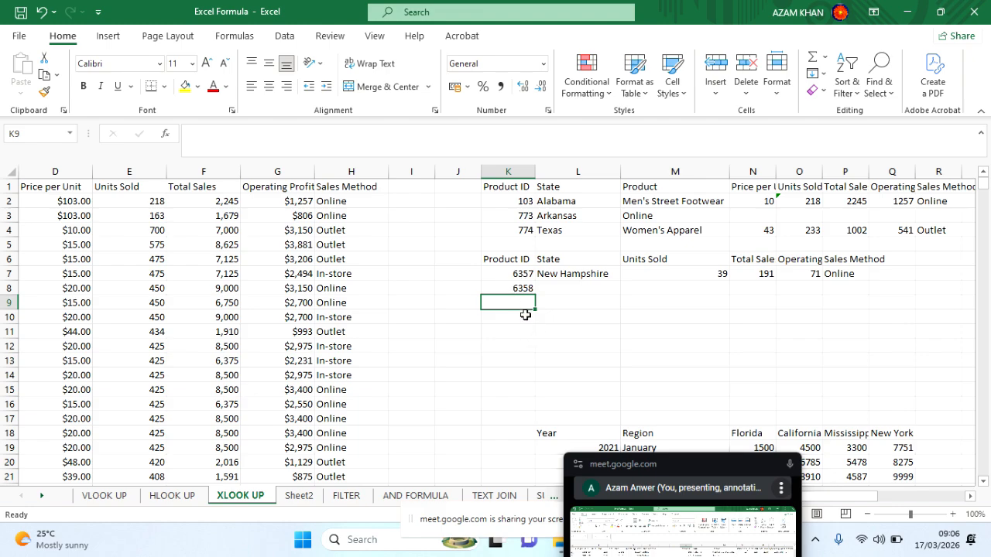
pyautogui.moveTo(520, 274); pyautogui.dragTo(531, 387)
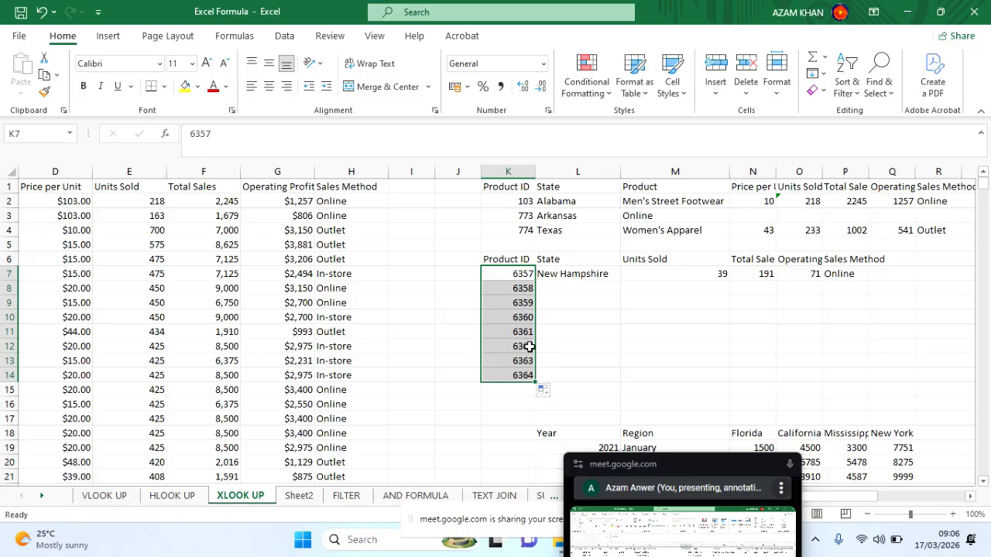
# Try to fill the L7 XLOOKUP formula across through P7, and undo the fill.
pyautogui.click(567, 274)
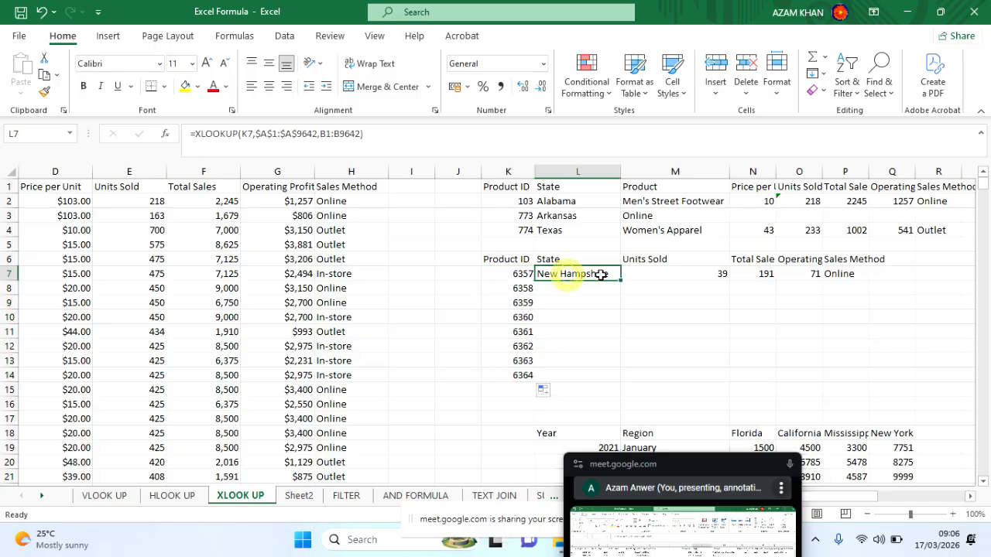
pyautogui.moveTo(623, 282); pyautogui.dragTo(871, 279)
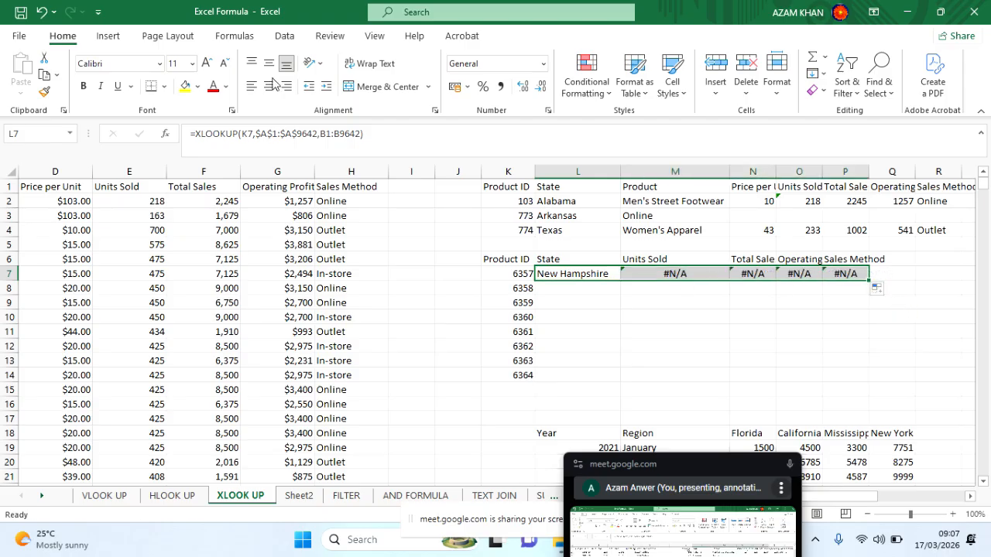
pyautogui.click(38, 12)
# Fill the XLOOKUP formulas in L7:P7 down through row 14 for all listed product IDs.
pyautogui.moveTo(580, 274); pyautogui.dragTo(850, 380)
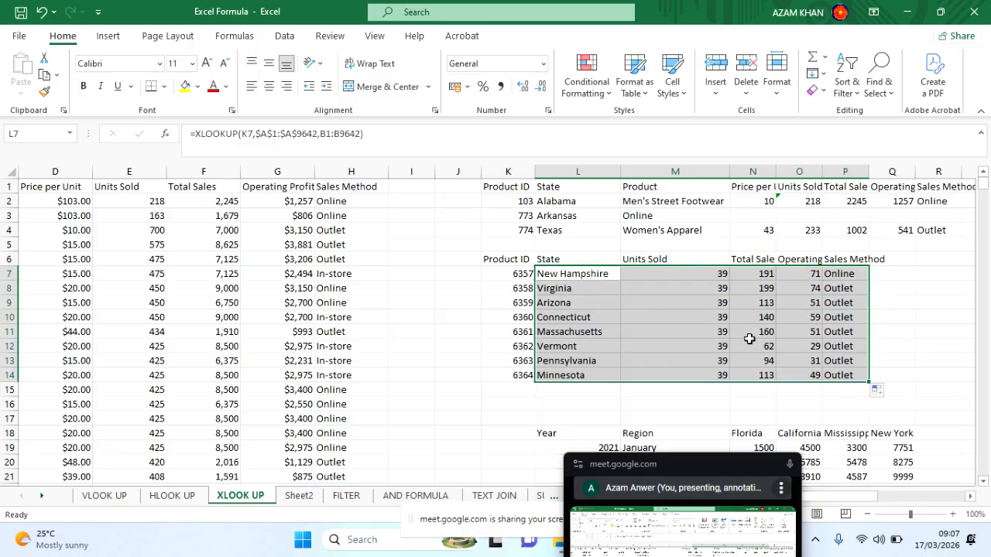
pyautogui.click(939, 332)
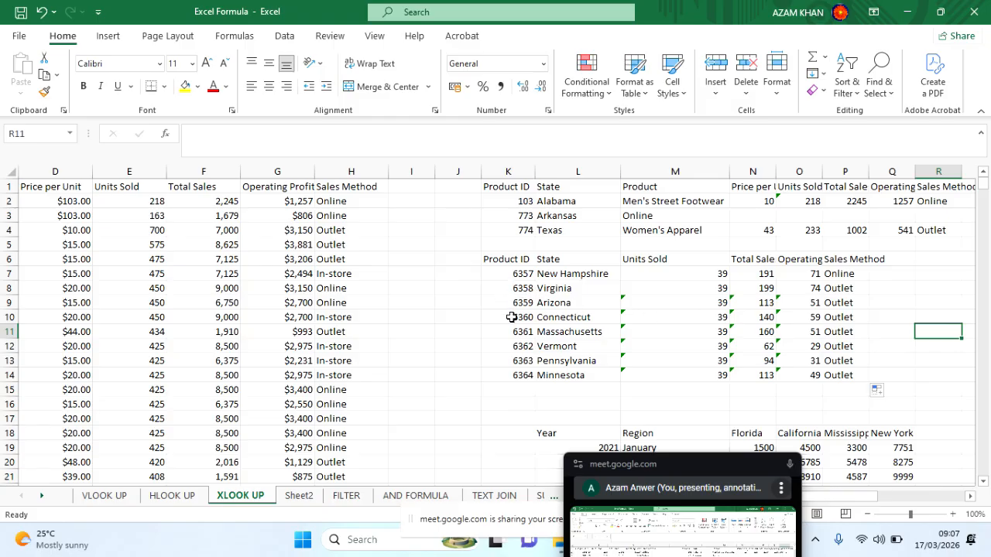
# Examine the XLOOKUP formula in L8, comparing its lookup value, lookup array and return array with the source data columns.
pyautogui.doubleClick(581, 290)
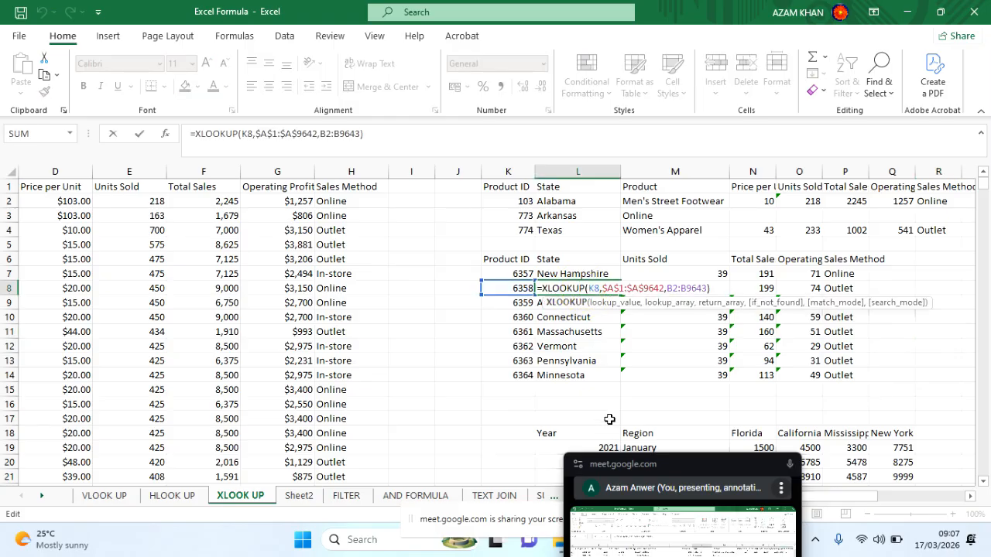
pyautogui.hscroll(-3, 609, 419)
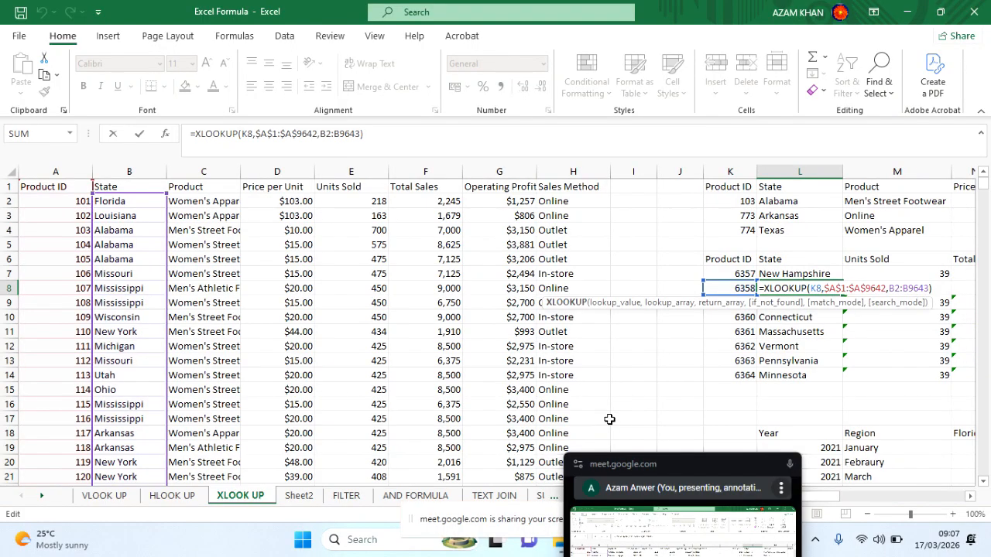
pyautogui.hscroll(4, 610, 419)
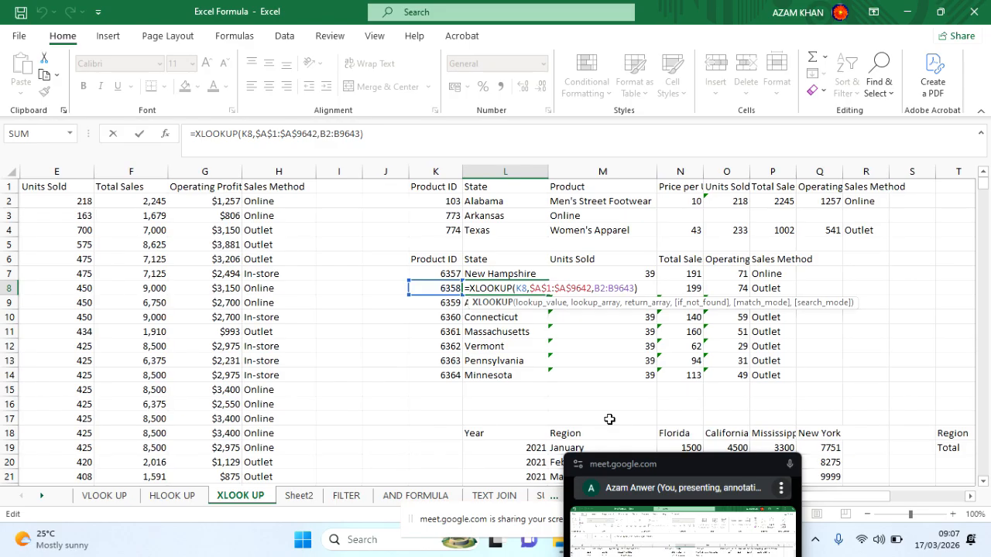
pyautogui.hscroll(-4, 610, 419)
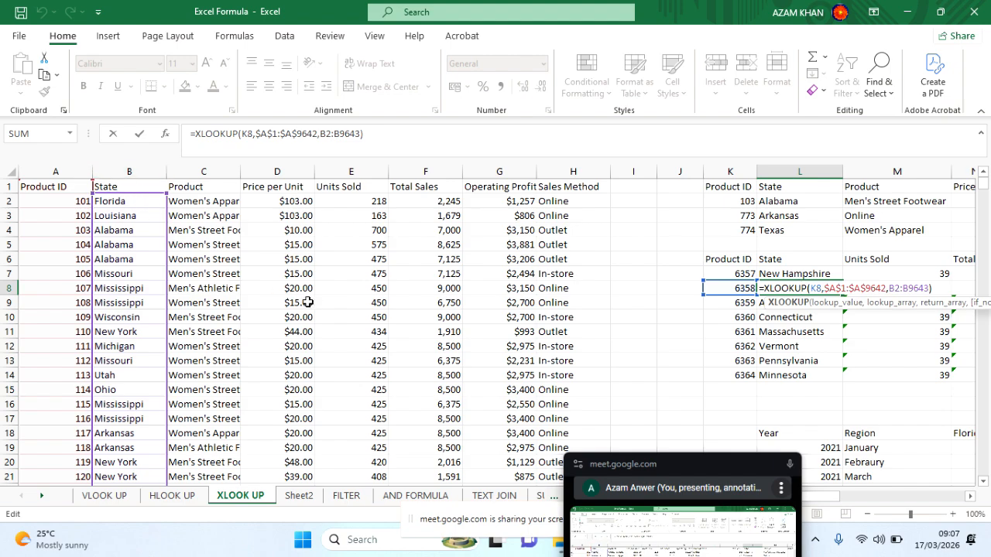
pyautogui.hscroll(3, 325, 302)
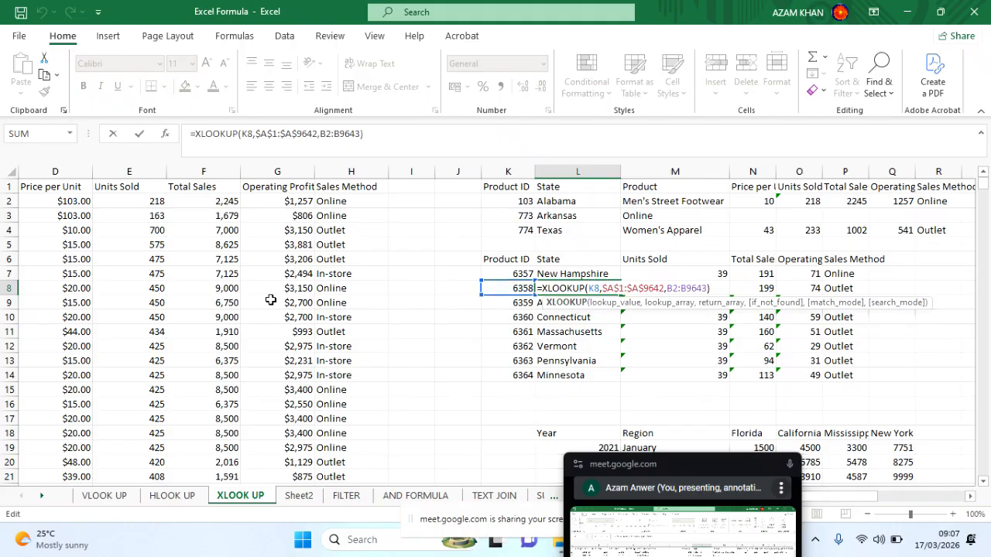
pyautogui.hscroll(-3, 266, 294)
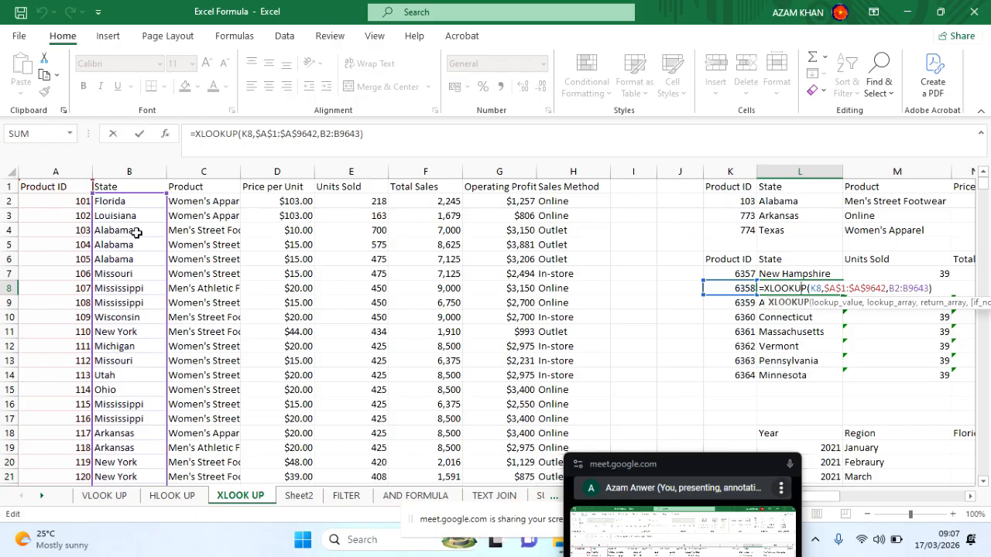
pyautogui.hscroll(1, 410, 319)
pyautogui.hscroll(3, 411, 319)
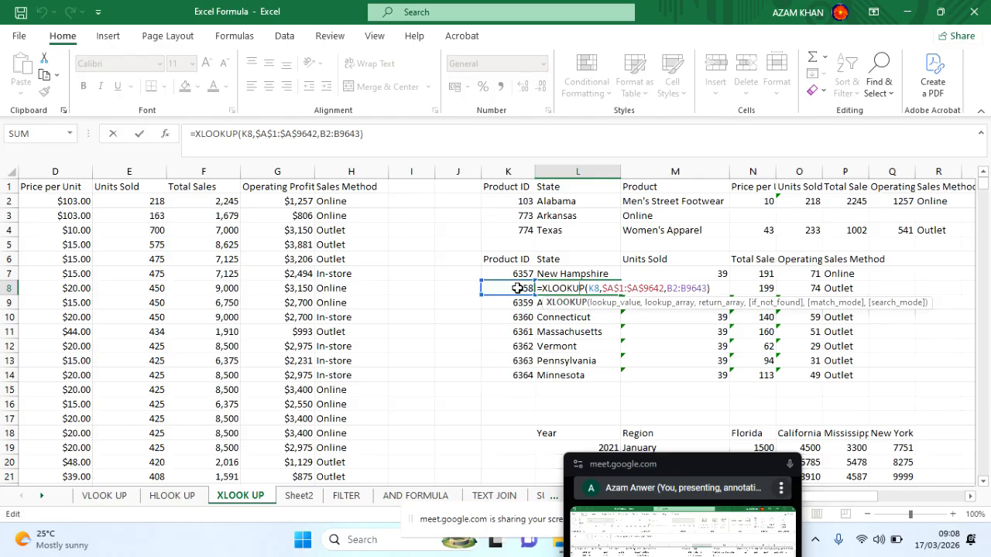
pyautogui.hscroll(-3, 377, 326)
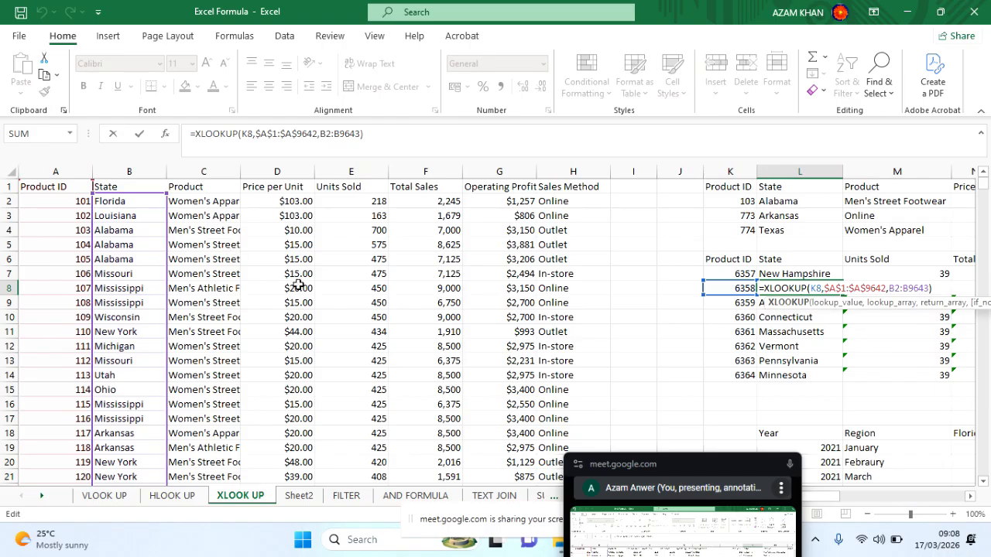
pyautogui.hscroll(1, 298, 285)
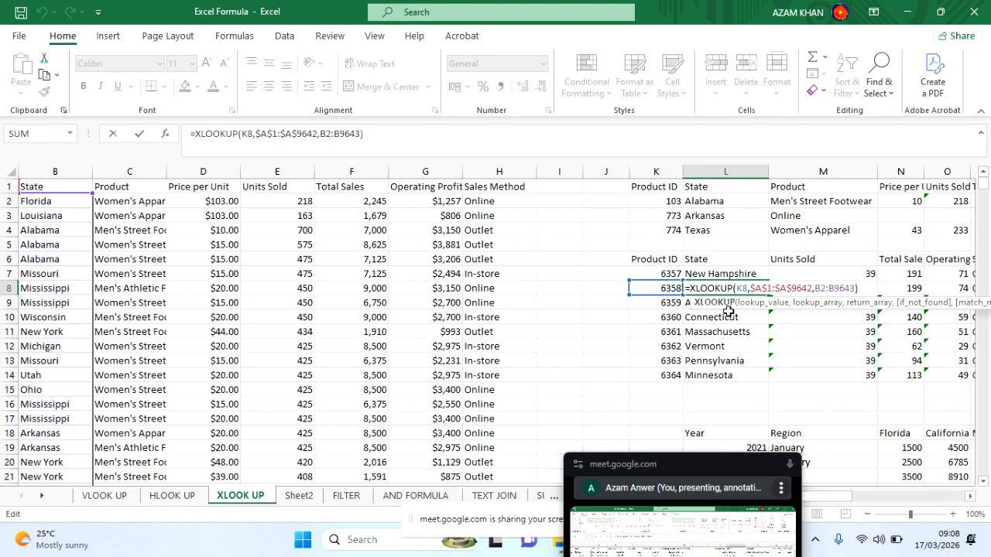
pyautogui.press('Return')
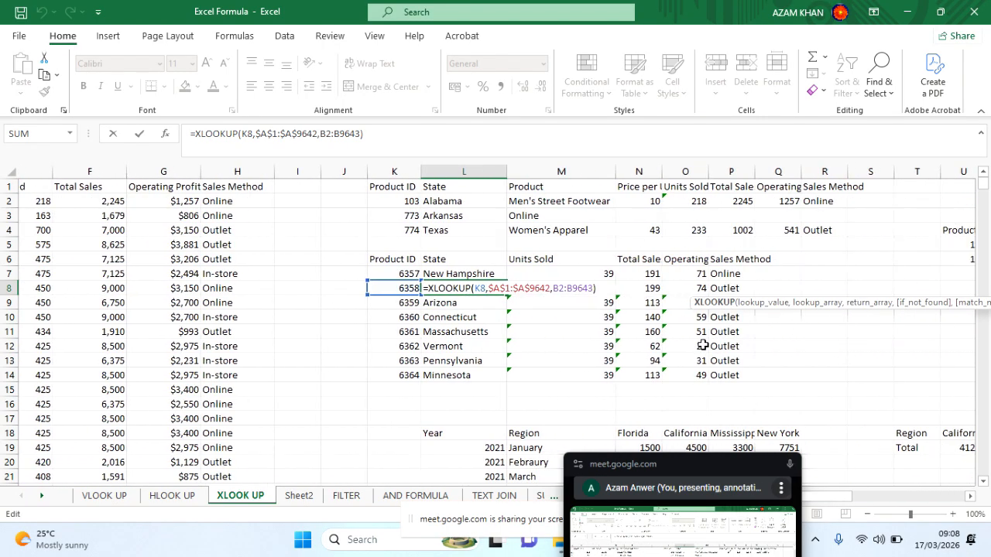
# Inspect the XLOOKUP formulas in M8, N8 and L8 and compare which product ID cell each one uses as lookup value.
pyautogui.doubleClick(549, 285)
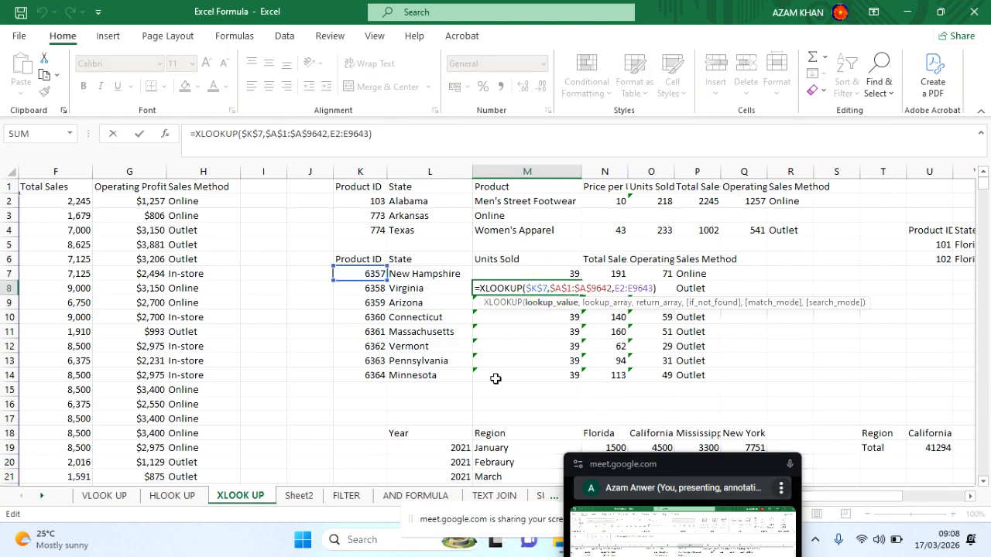
pyautogui.hscroll(-5, 496, 378)
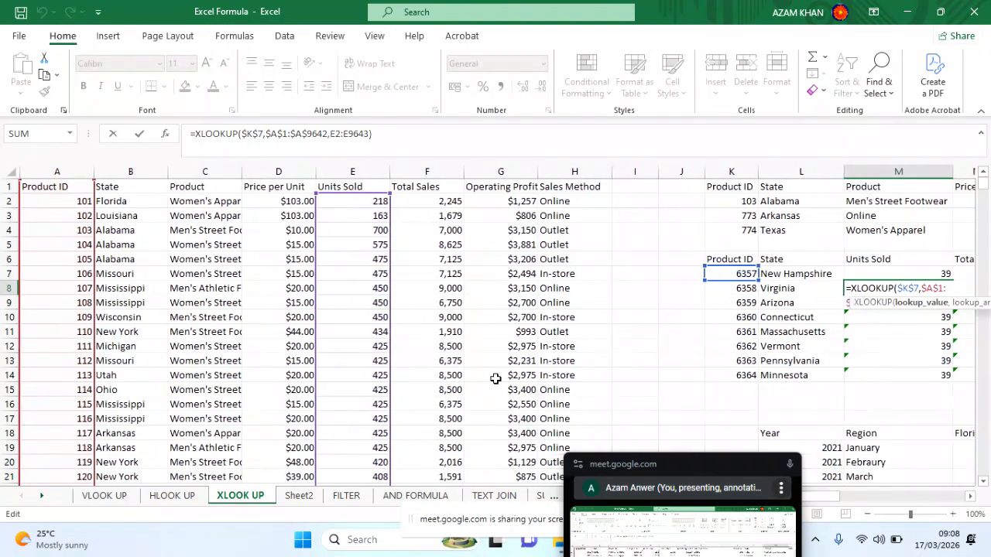
pyautogui.hscroll(8, 495, 379)
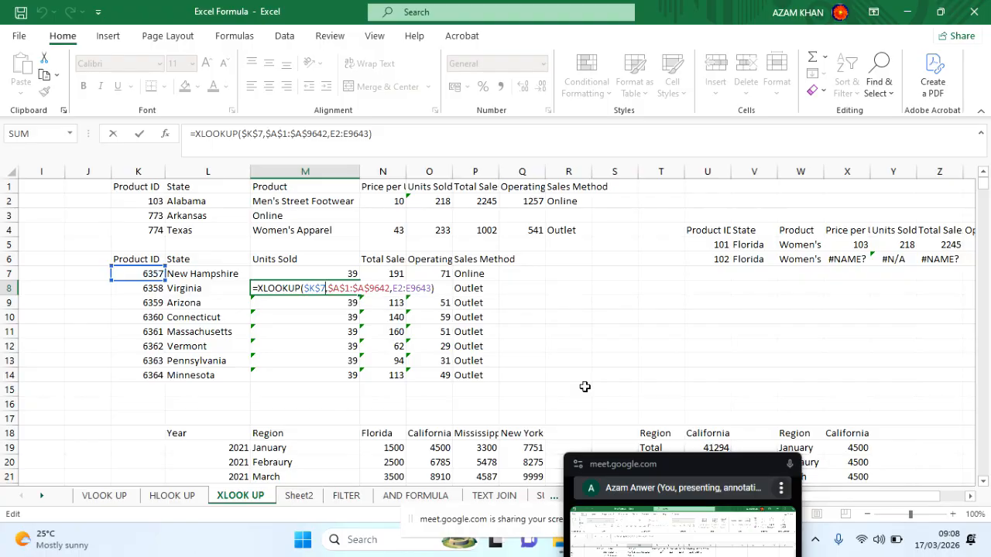
pyautogui.press('Return')
pyautogui.doubleClick(393, 288)
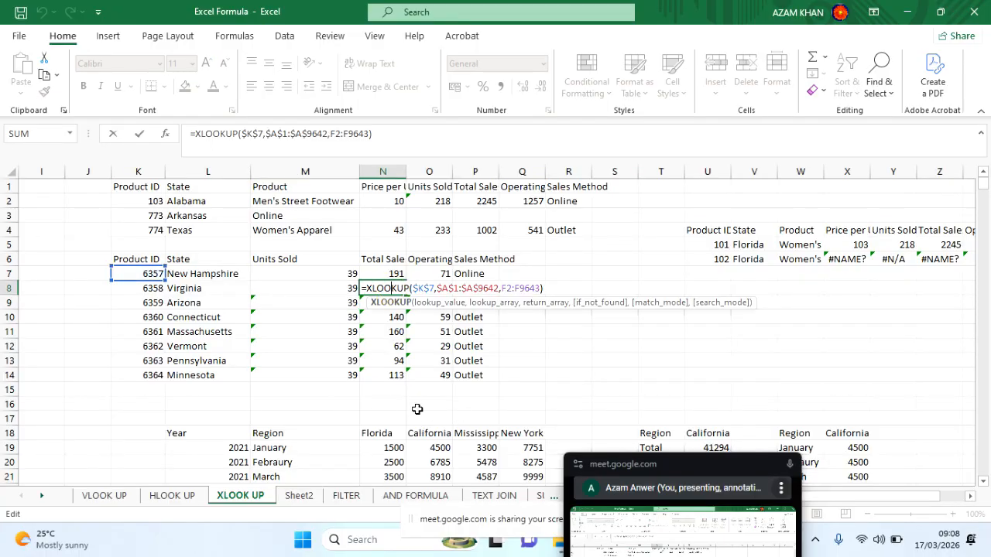
pyautogui.press('Return')
pyautogui.doubleClick(155, 288)
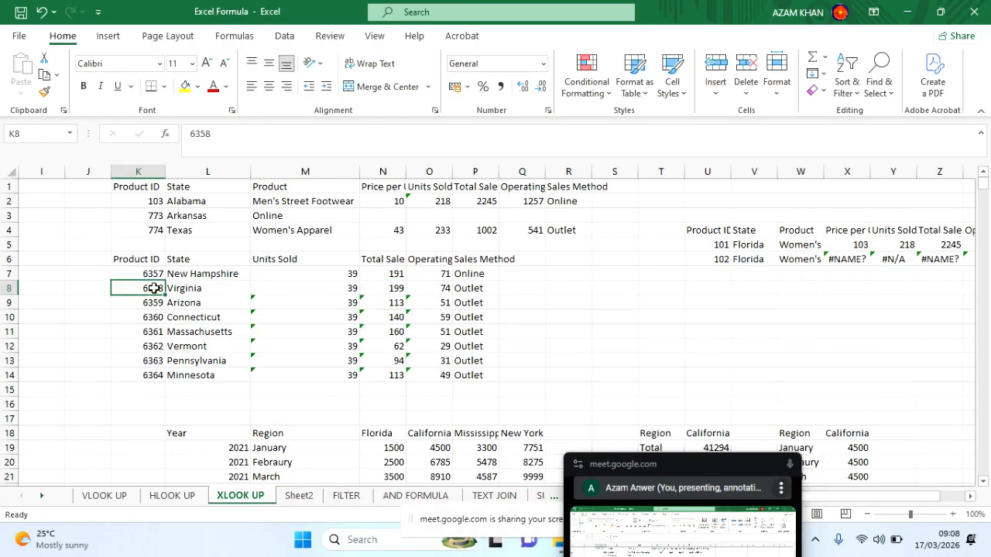
pyautogui.click(305, 288)
pyautogui.doubleClick(305, 288)
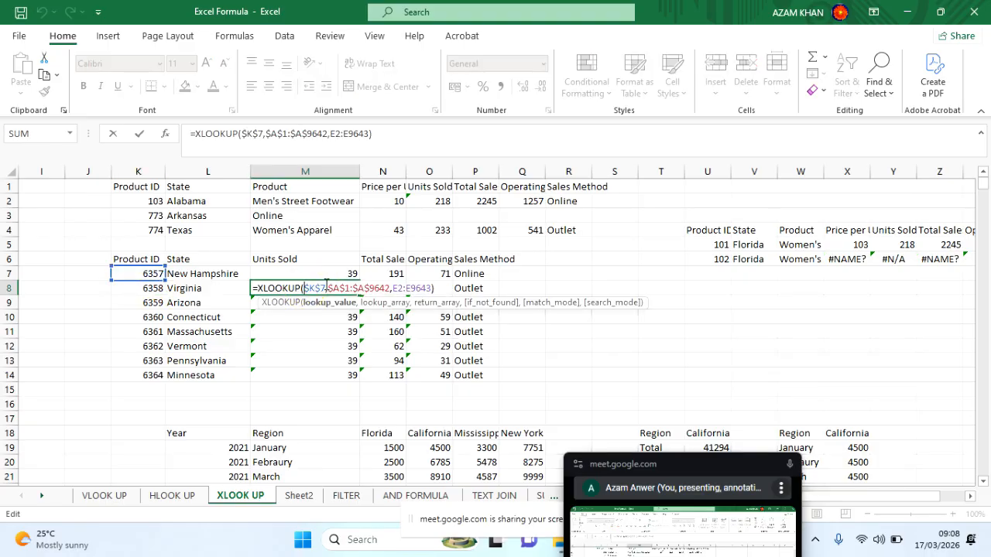
pyautogui.press('Return')
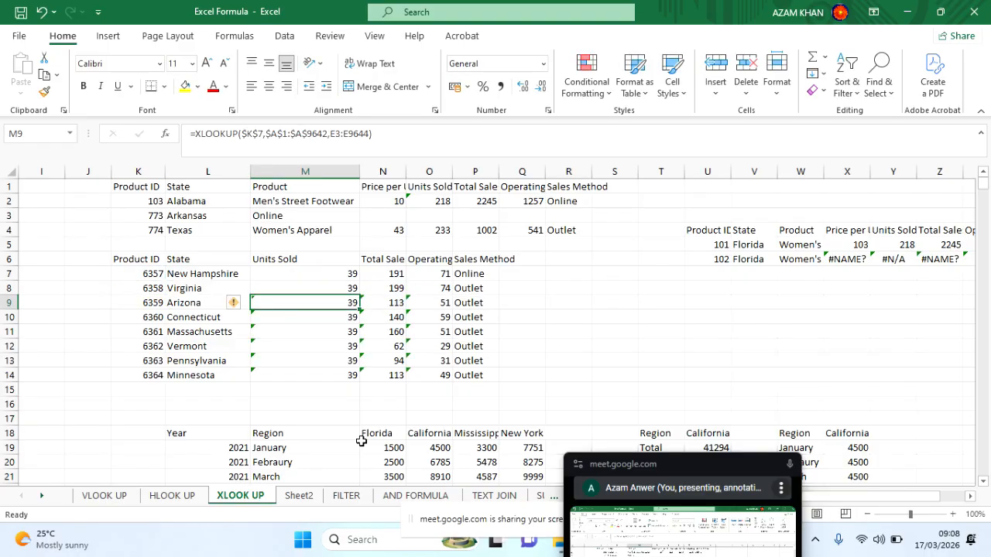
pyautogui.click(207, 289)
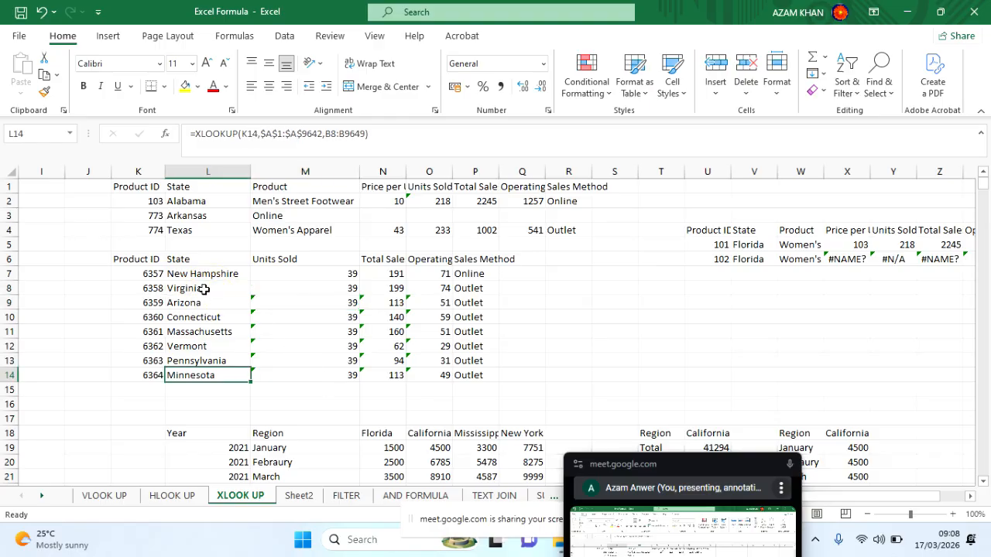
pyautogui.doubleClick(203, 288)
pyautogui.press('Return')
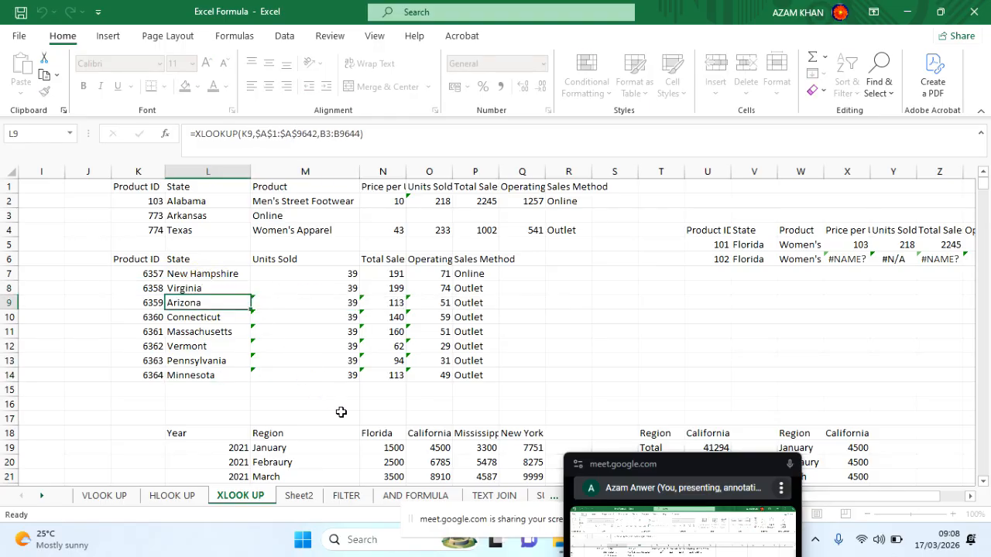
# Try filling the L8 XLOOKUP formula across through P8, and check the resulting formula in M8.
pyautogui.click(232, 287)
pyautogui.moveTo(249, 295); pyautogui.dragTo(483, 290)
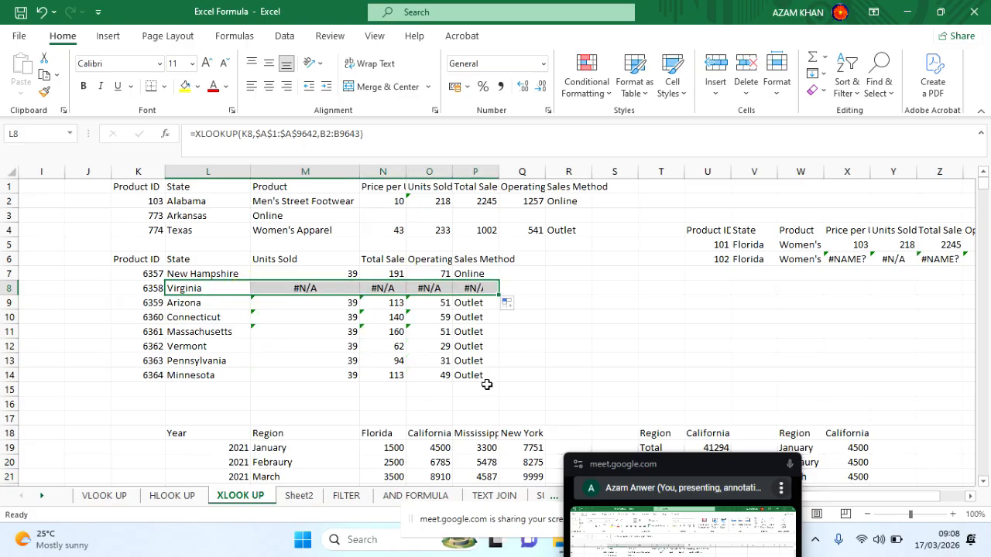
pyautogui.doubleClick(299, 288)
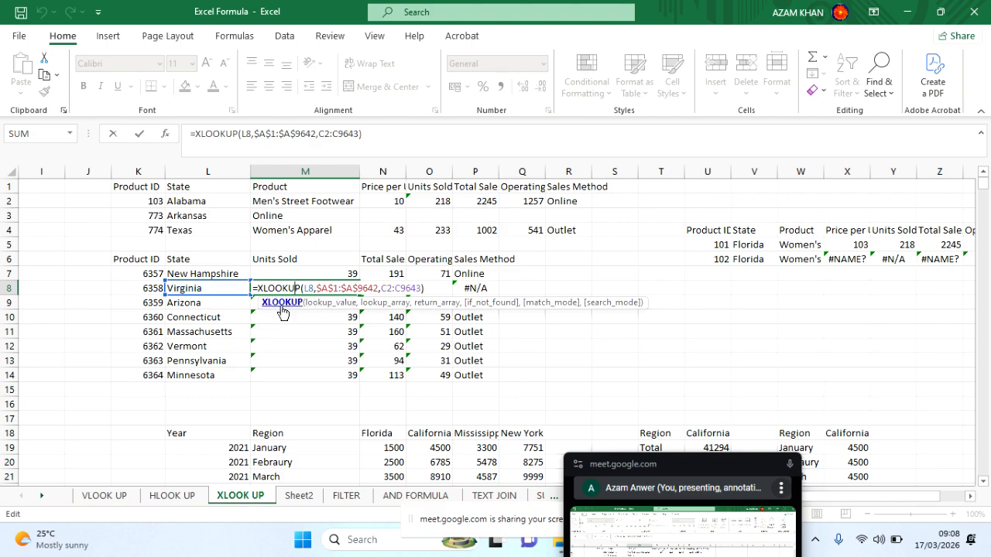
pyautogui.hotkey('ctrl', 'Return')
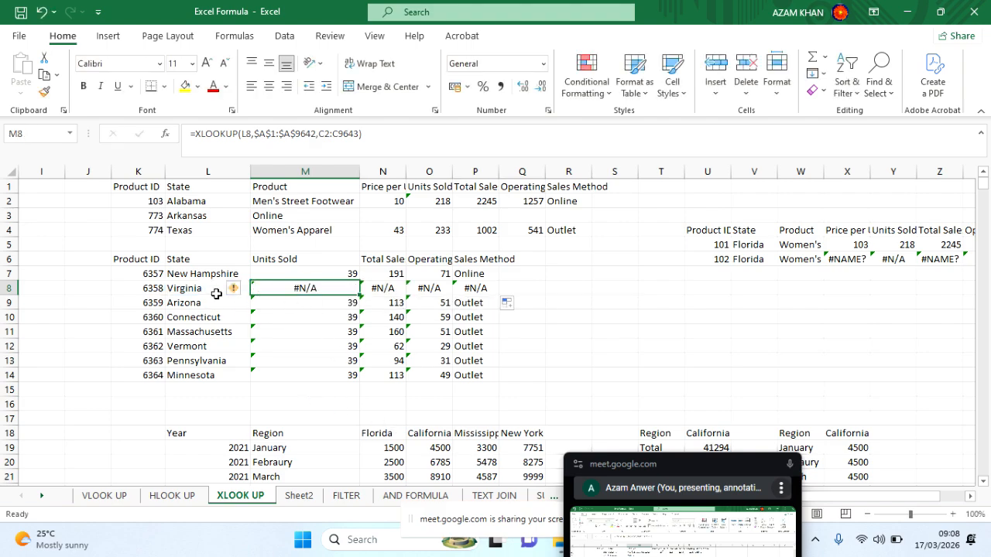
# Make the lookup value in L8's XLOOKUP absolute as $K$8 and fill the formula across through P8.
pyautogui.click(215, 290)
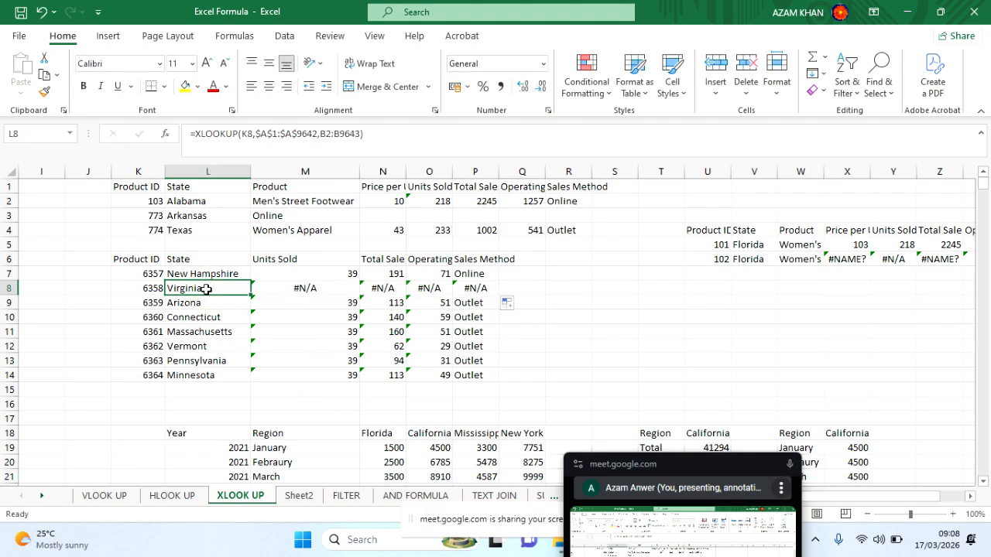
pyautogui.doubleClick(206, 289)
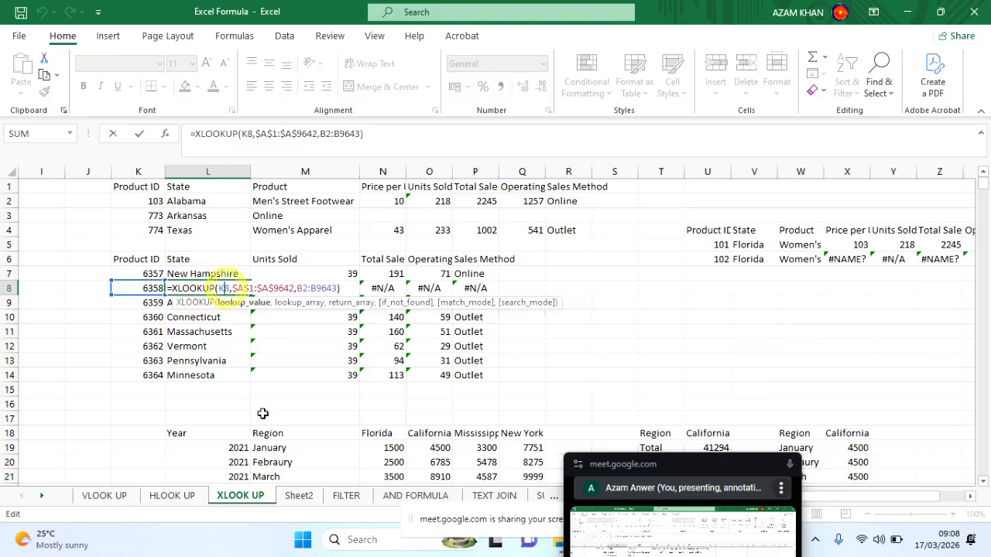
pyautogui.press('F4')
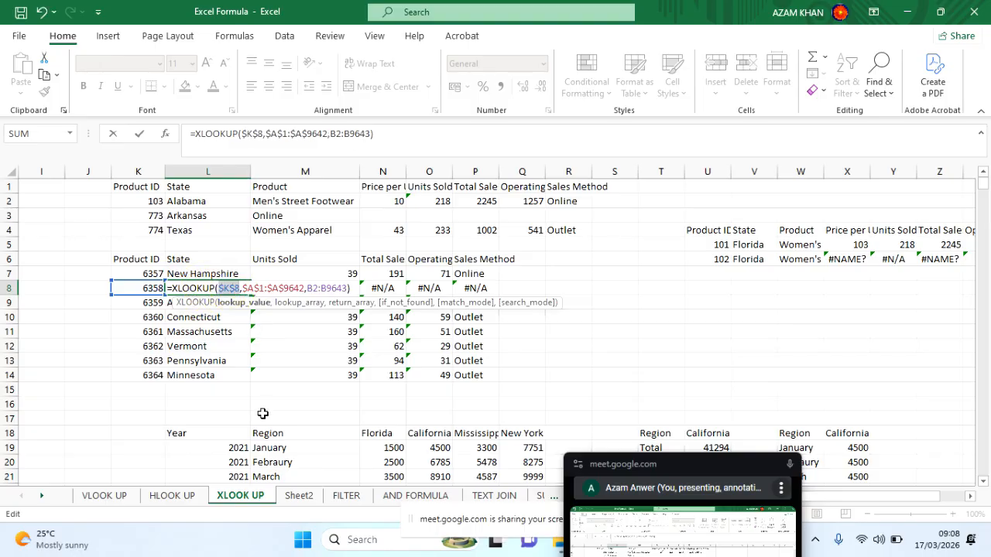
pyautogui.press('Return')
pyautogui.click(228, 287)
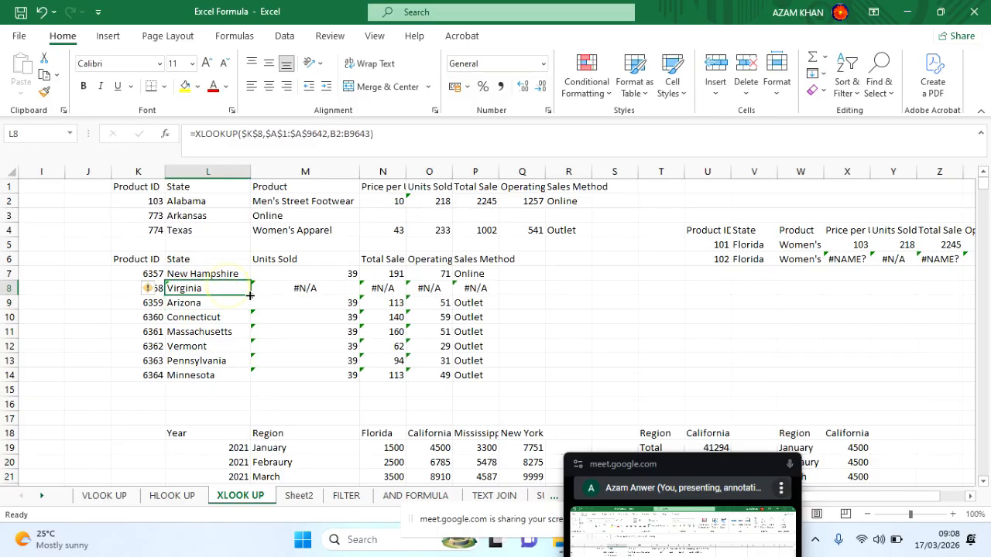
pyautogui.moveTo(251, 295); pyautogui.dragTo(483, 307)
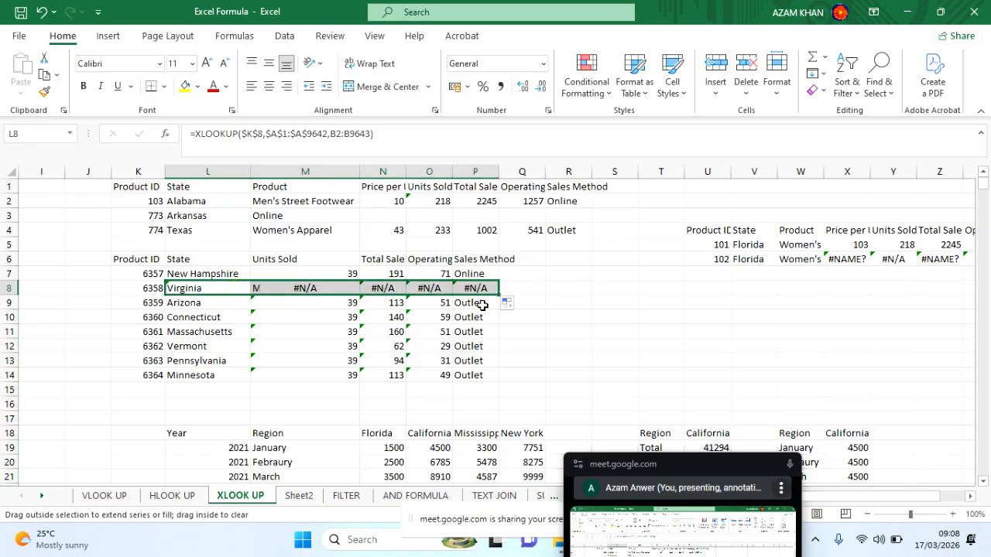
pyautogui.click(442, 372)
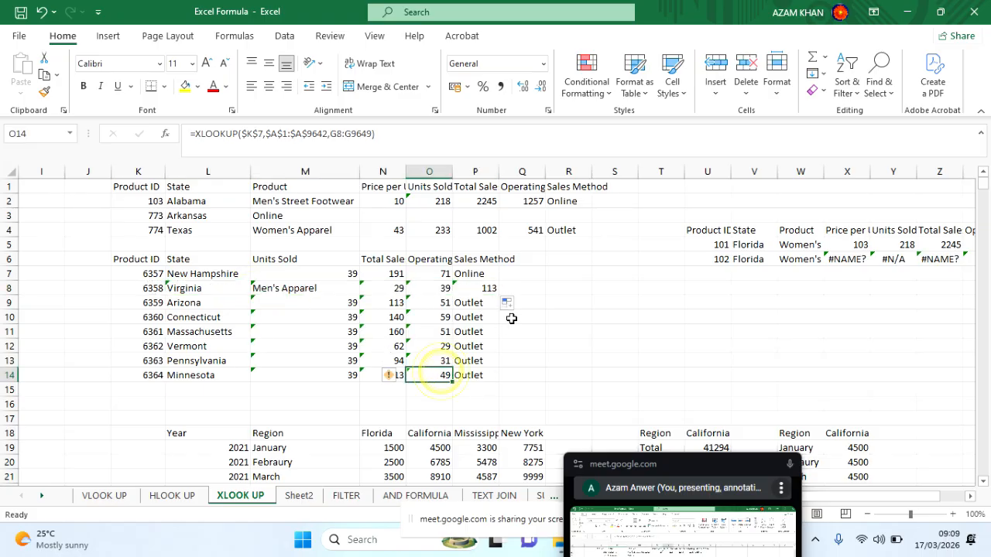
# Fill the XLOOKUP formulas in L8:P8 down through row 14.
pyautogui.moveTo(206, 288); pyautogui.dragTo(501, 295)
pyautogui.hotkey('ctrl', 'shift', 'Down')
pyautogui.hotkey('ctrl', 'd')
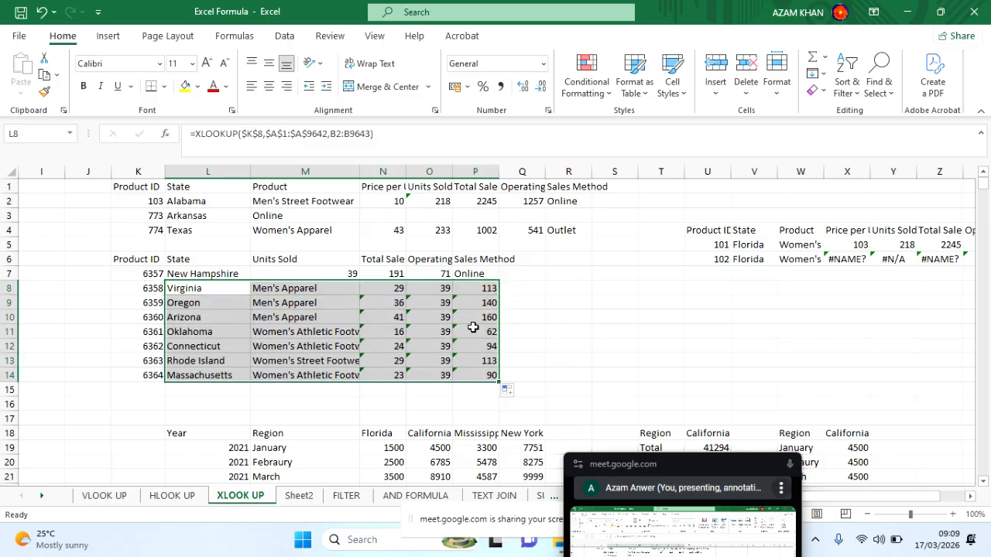
# Undo the fills down and across from L8, along with the absolute $K$8 reference in its formula.
pyautogui.click(41, 12)
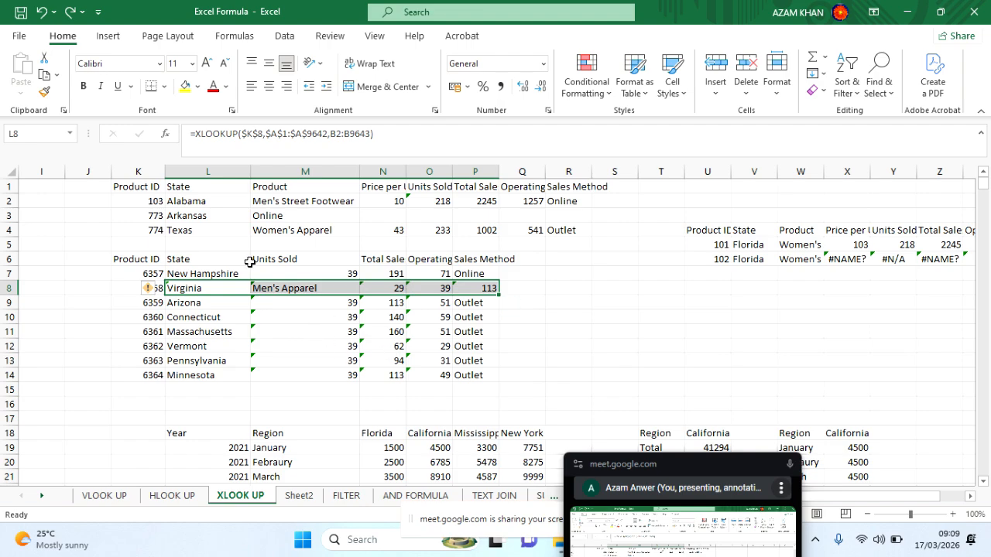
pyautogui.click(41, 11)
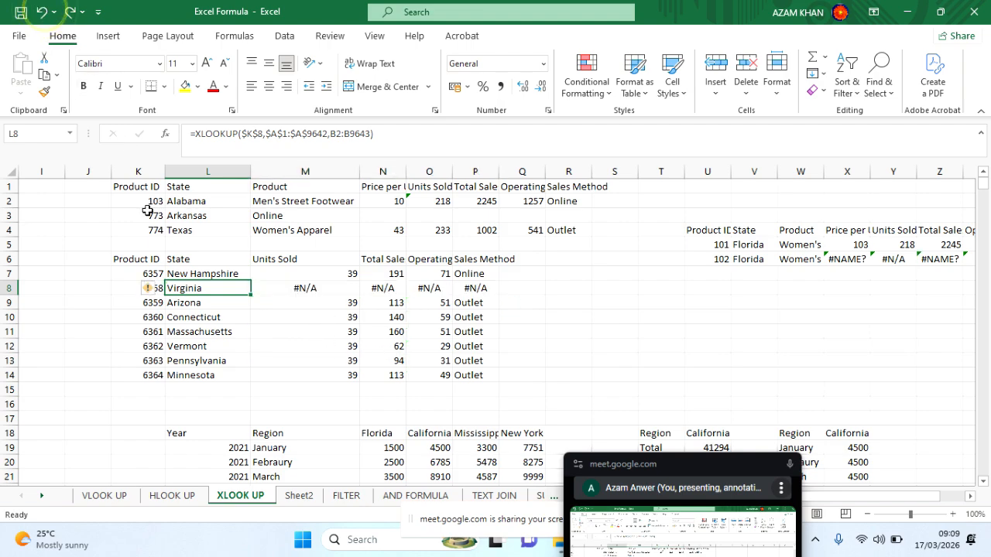
pyautogui.hscroll(-3, 235, 354)
pyautogui.hotkey('ctrl', 'z')
pyautogui.hotkey('ctrl', 'z')
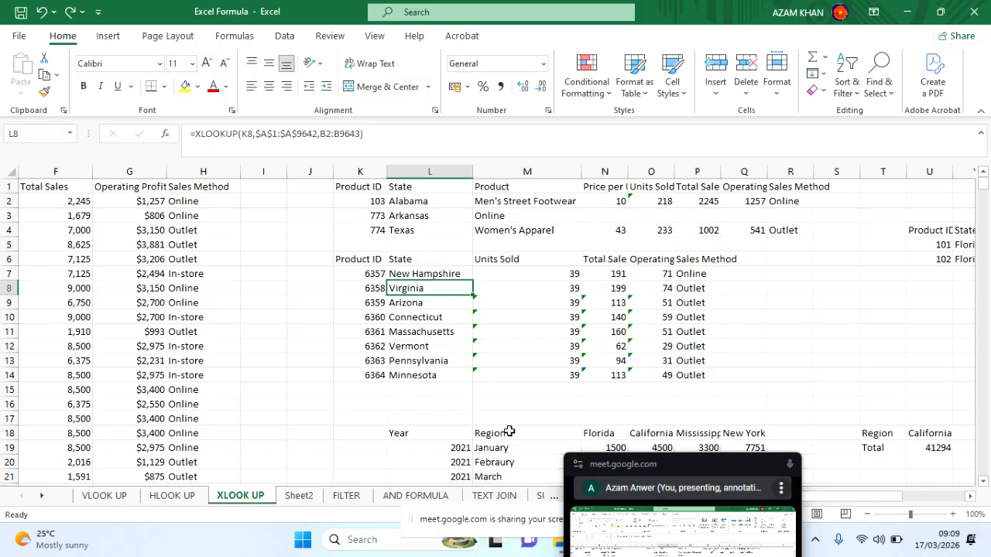
# Review the source data columns and inspect the XLOOKUP formula in M8.
pyautogui.hscroll(-1, 510, 431)
pyautogui.hscroll(-4, 513, 380)
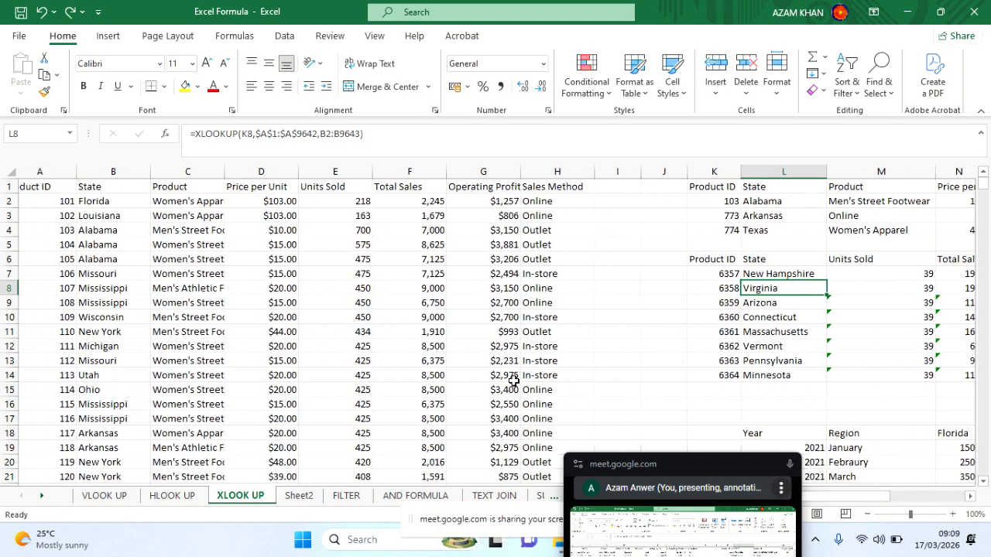
pyautogui.hscroll(5, 513, 380)
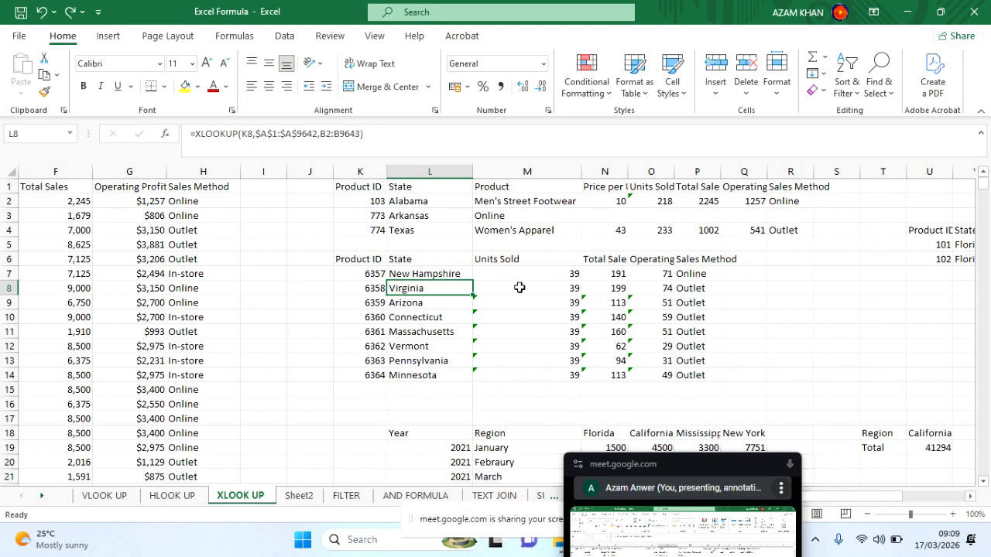
pyautogui.doubleClick(519, 288)
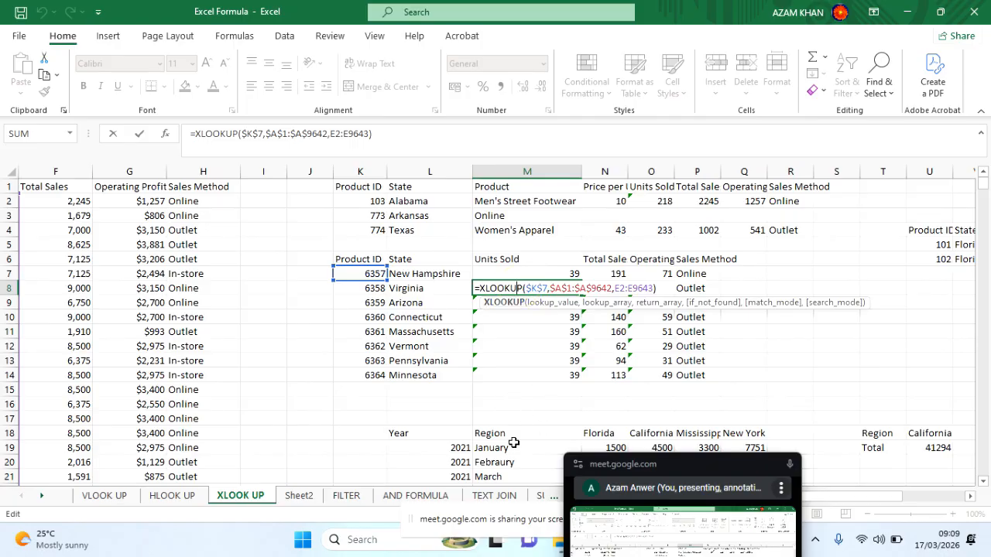
pyautogui.press('Return')
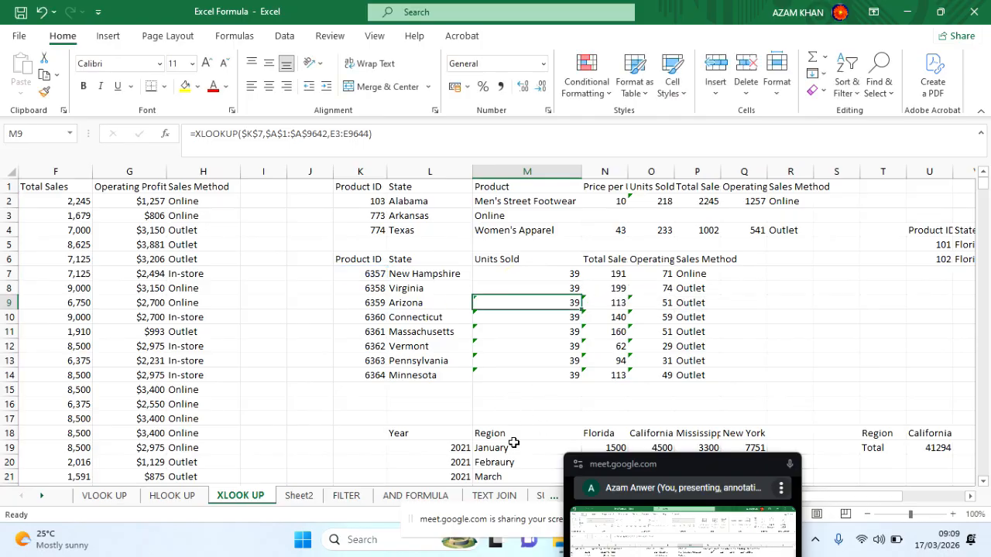
# Change the lookup value in L8's XLOOKUP to $K$8 and fill the formula across through P8.
pyautogui.doubleClick(422, 288)
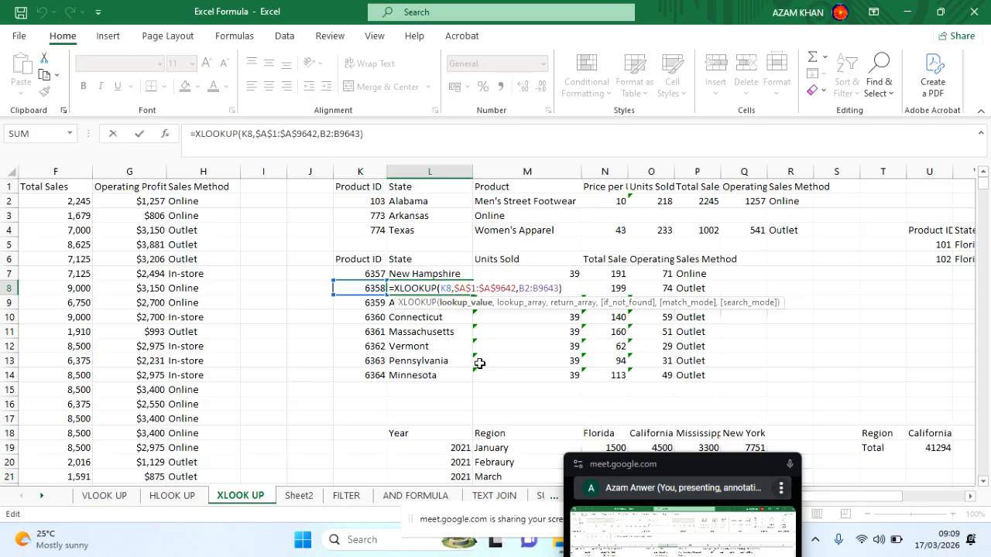
pyautogui.press('F4')
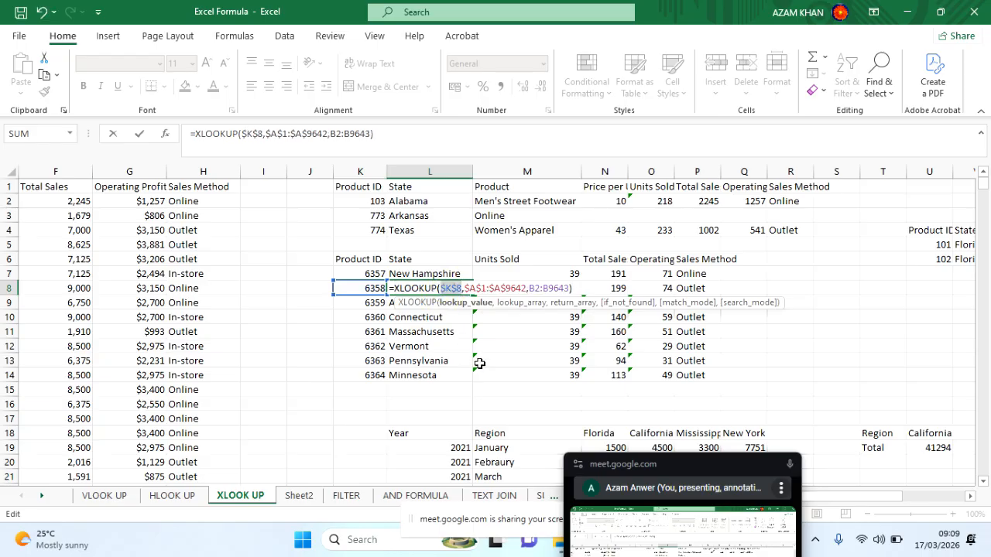
pyautogui.press('Return')
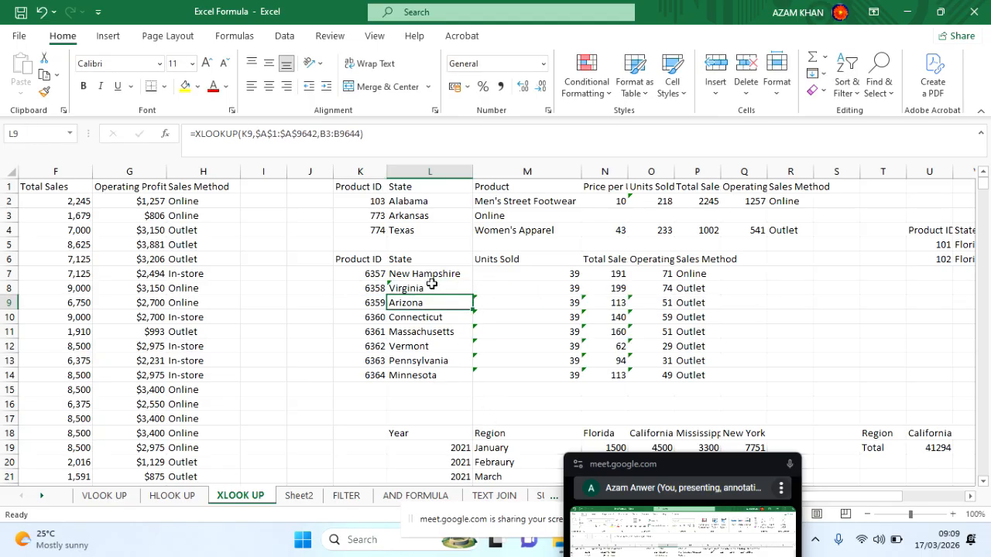
pyautogui.click(431, 284)
pyautogui.moveTo(477, 291); pyautogui.dragTo(690, 290)
pyautogui.click(439, 288)
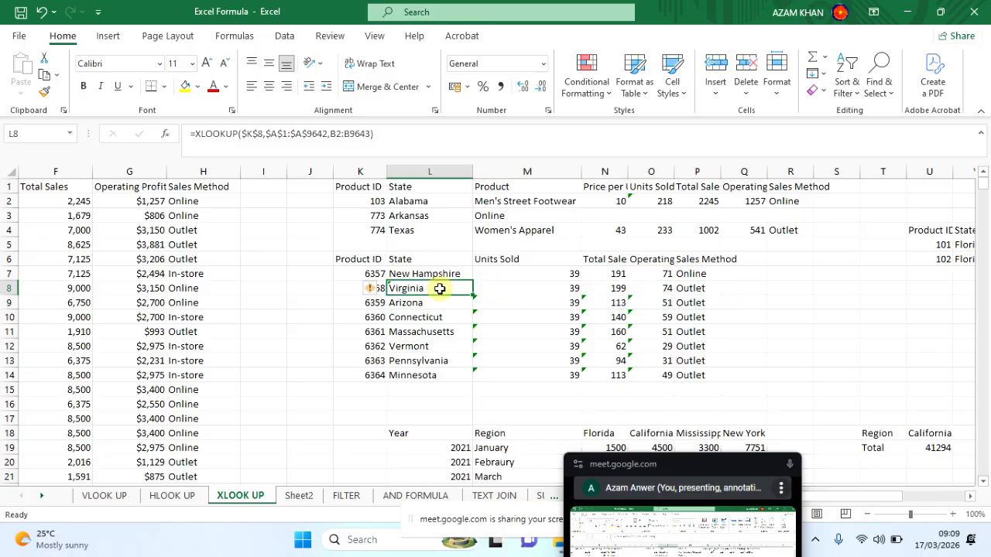
pyautogui.moveTo(473, 296); pyautogui.dragTo(713, 303)
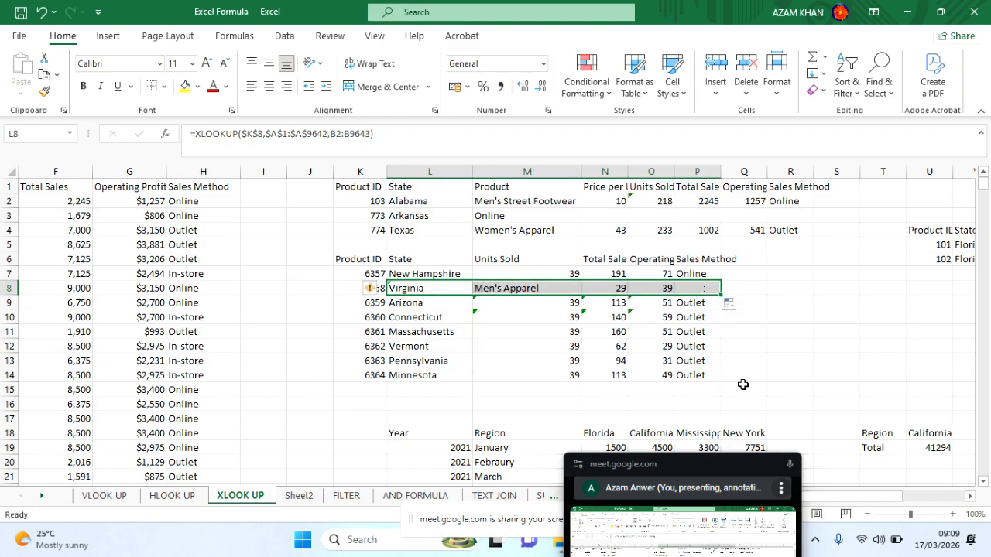
# Inspect the XLOOKUP formula filled into M8 and clear that cell.
pyautogui.hscroll(-5, 535, 324)
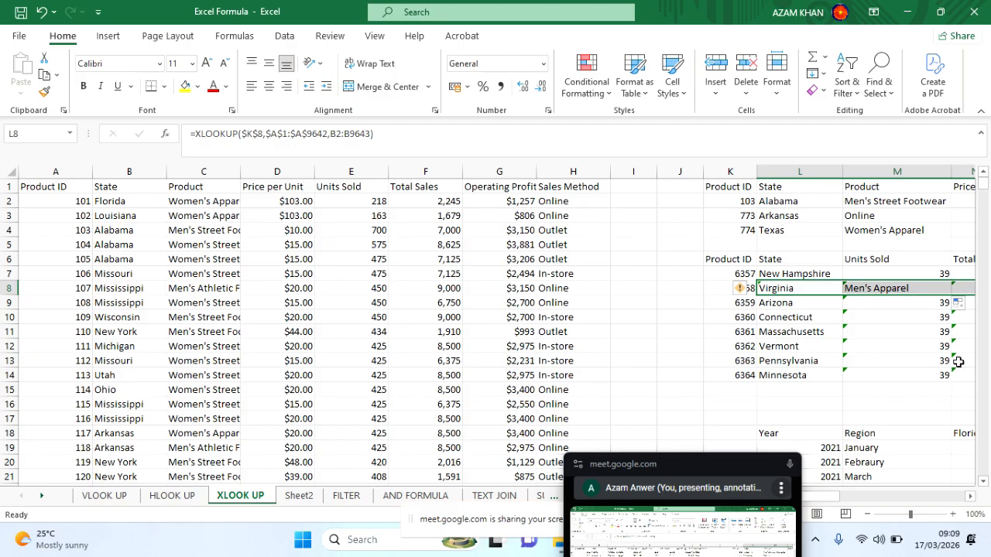
pyautogui.hscroll(5, 969, 361)
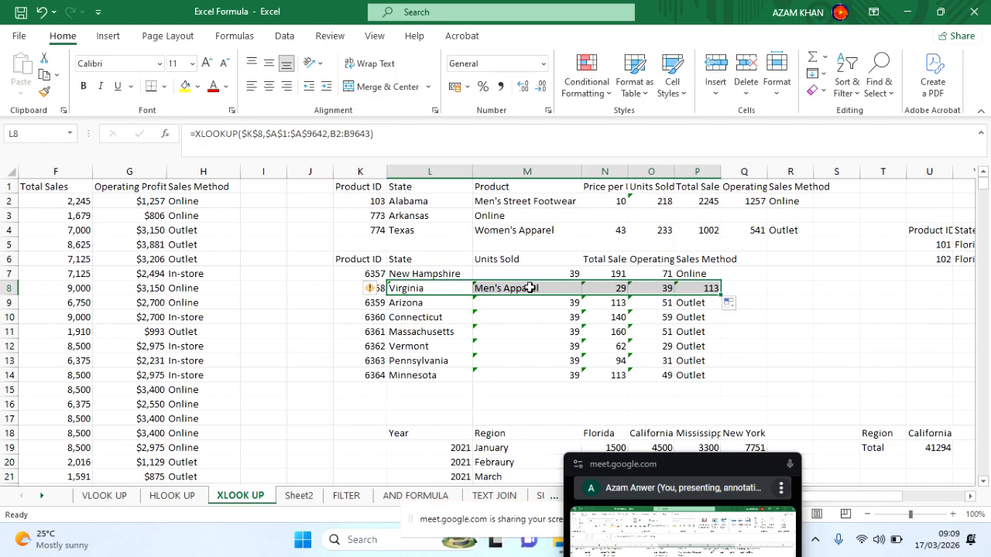
pyautogui.doubleClick(529, 288)
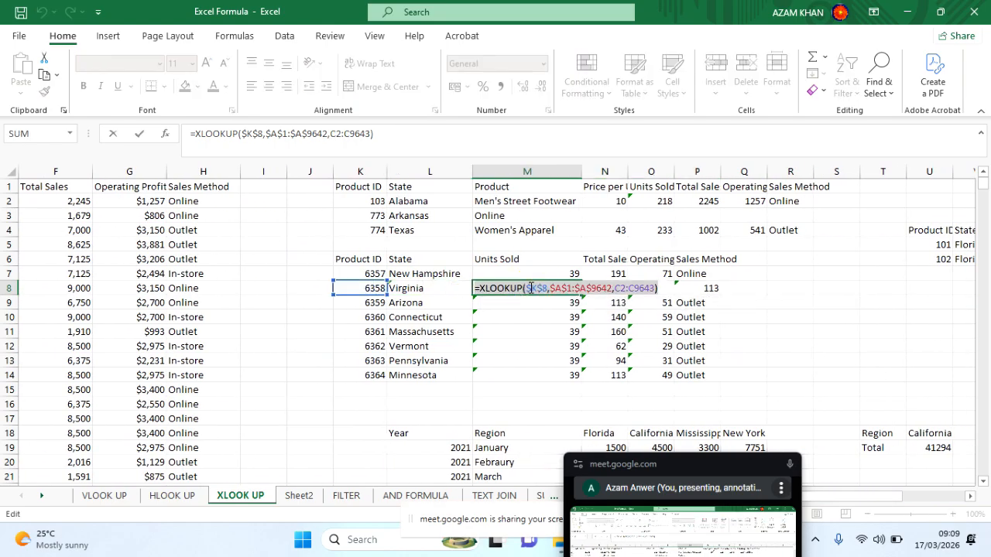
pyautogui.press('BackSpace')
pyautogui.press('Return')
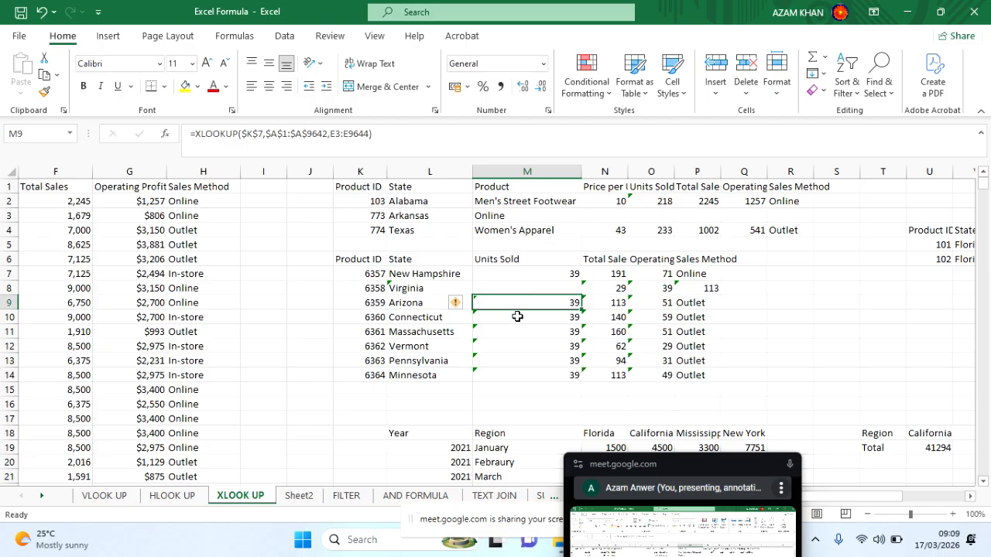
# Undo the clearing of M8 and the fill across from L8 through P8.
pyautogui.hotkey('ctrl', 'z')
pyautogui.hotkey('ctrl', 'z')
pyautogui.hotkey('ctrl', 'z')
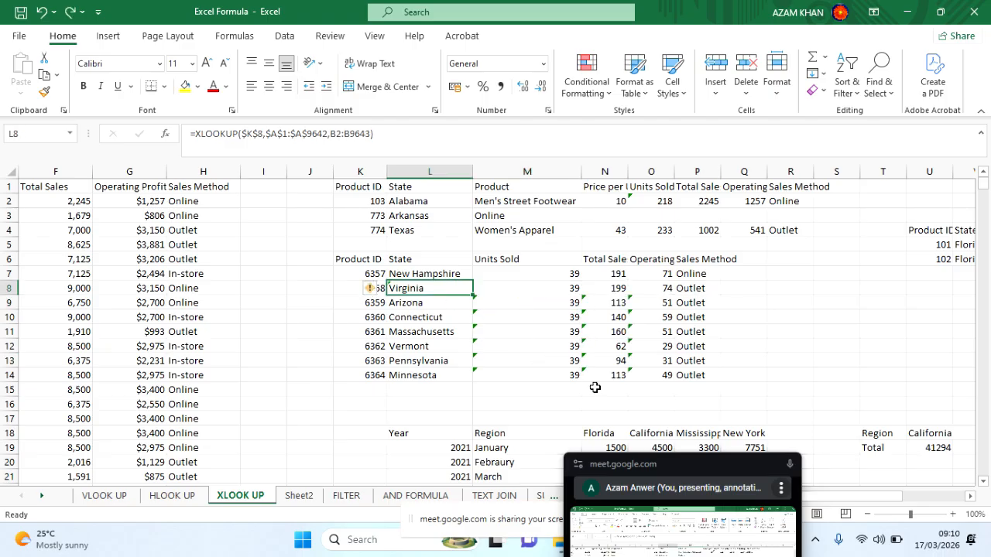
# Try to make the $K$8 lookup value in L8's XLOOKUP formula relative again.
pyautogui.doubleClick(438, 283)
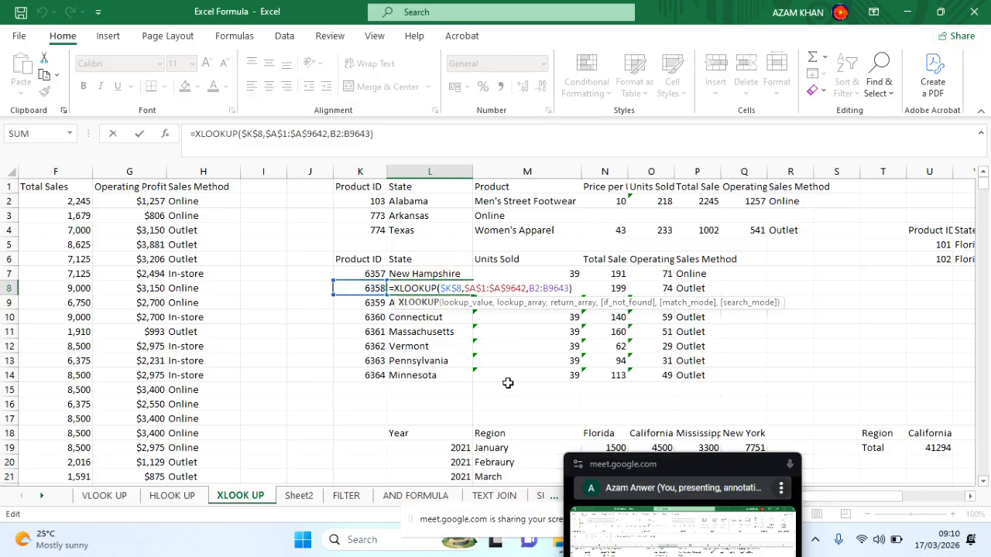
pyautogui.doubleClick(453, 288)
pyautogui.press('F4')
pyautogui.press('F4')
pyautogui.press('F4')
pyautogui.press('F4')
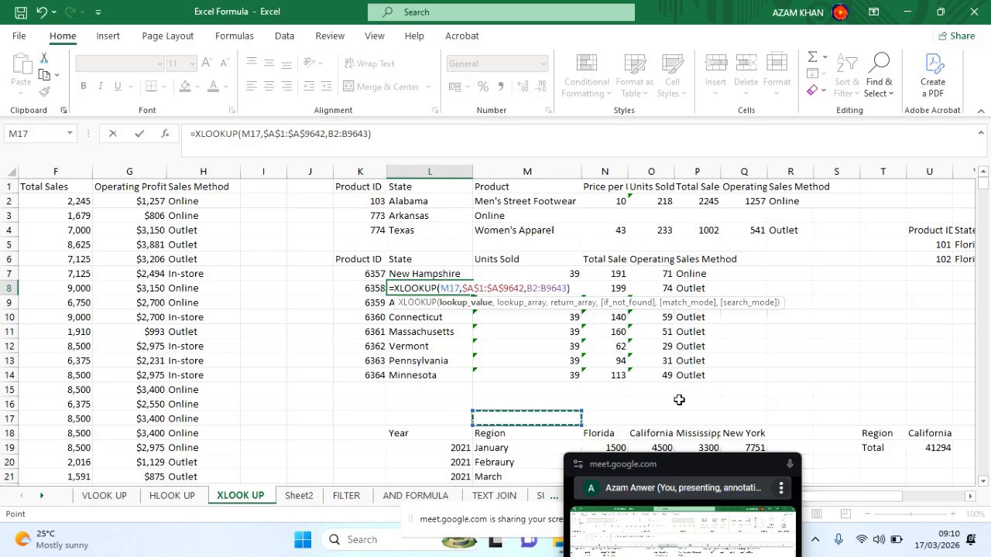
# Undo the L8 formula edits and the fill of the XLOOKUP formulas into rows 8 through 14.
pyautogui.hotkey('ctrl', 'Return')
pyautogui.hotkey('ctrl', 'z')
pyautogui.press('Right')
pyautogui.press('Left')
pyautogui.press('Right')
pyautogui.press('Left')
pyautogui.press('Left')
pyautogui.press('Right')
pyautogui.press('Right')
pyautogui.press('Right')
pyautogui.press('Left')
pyautogui.press('Left')
pyautogui.hotkey('ctrl', 'z')
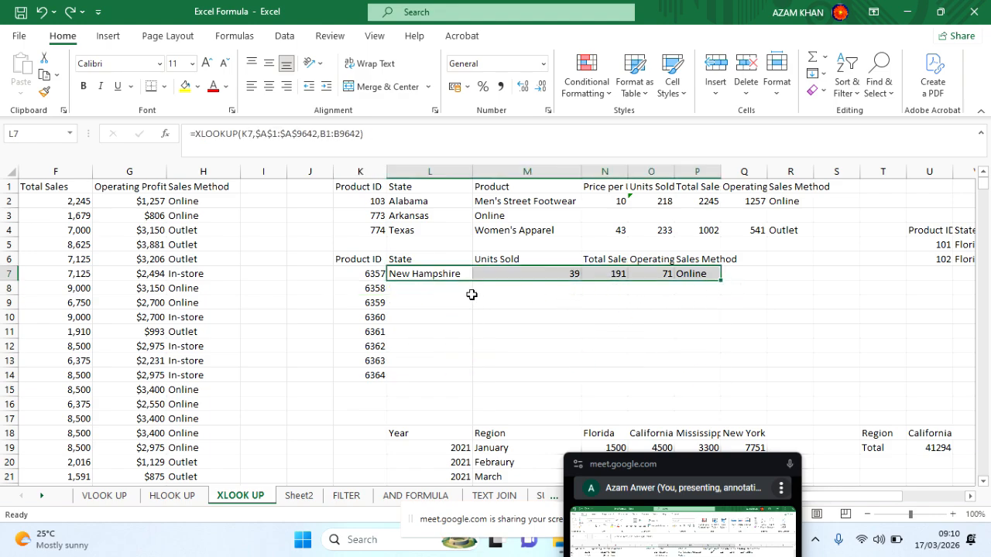
# Inspect the lookup value reference in M7's Units Sold XLOOKUP formula.
pyautogui.moveTo(410, 273); pyautogui.dragTo(713, 276)
pyautogui.doubleClick(525, 274)
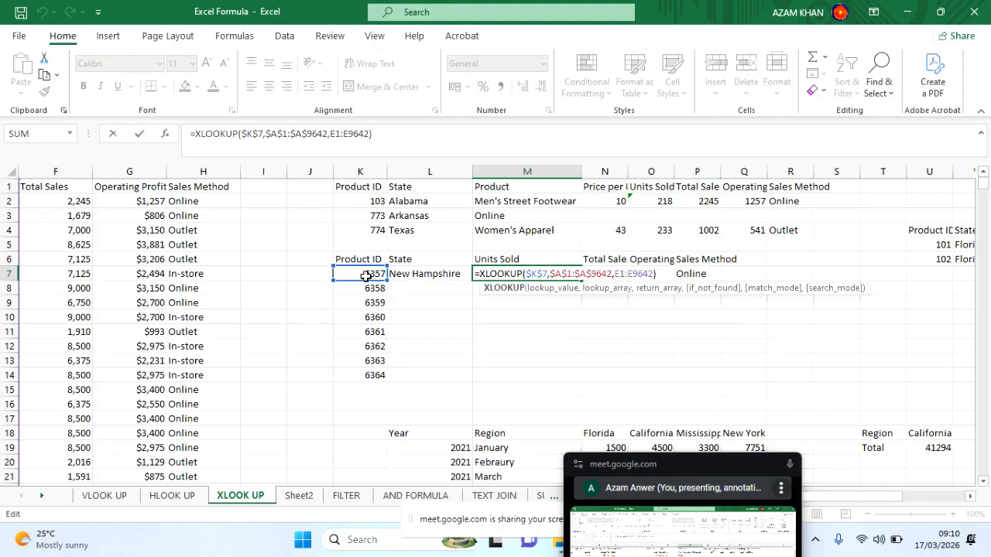
pyautogui.press('Return')
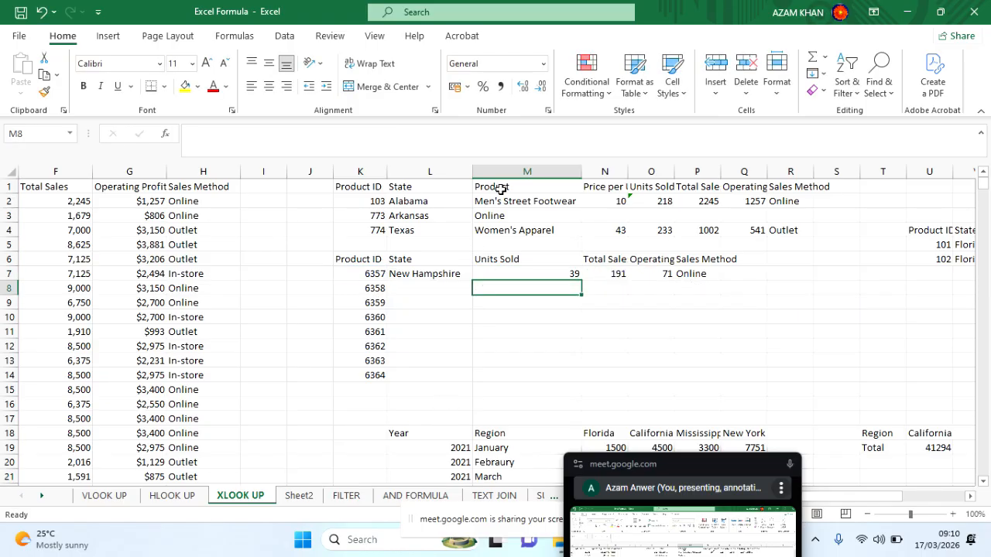
# Fill the XLOOKUP formulas in L7:P7 down through row 14 and compare the lookup references in M8 and L8.
pyautogui.moveTo(417, 268); pyautogui.dragTo(705, 381)
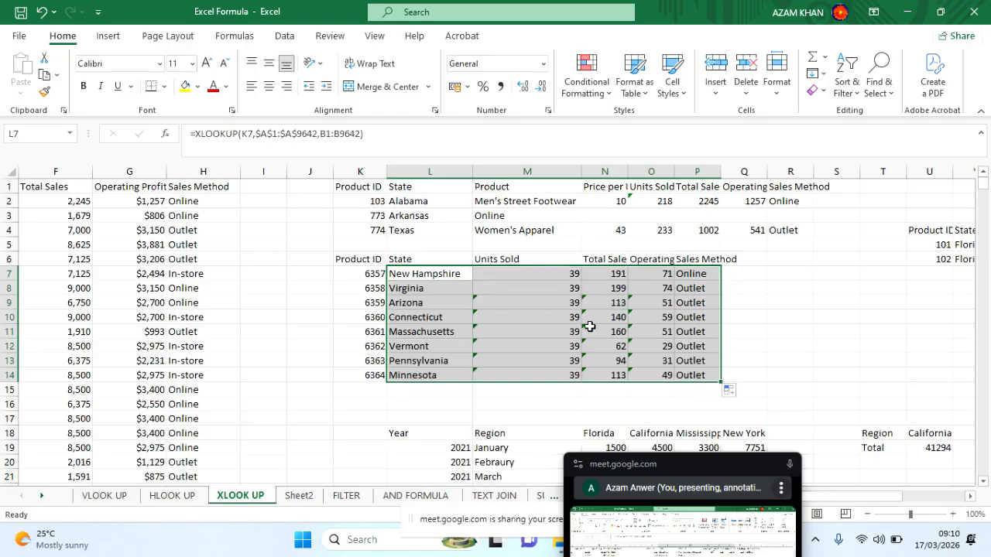
pyautogui.click(558, 288)
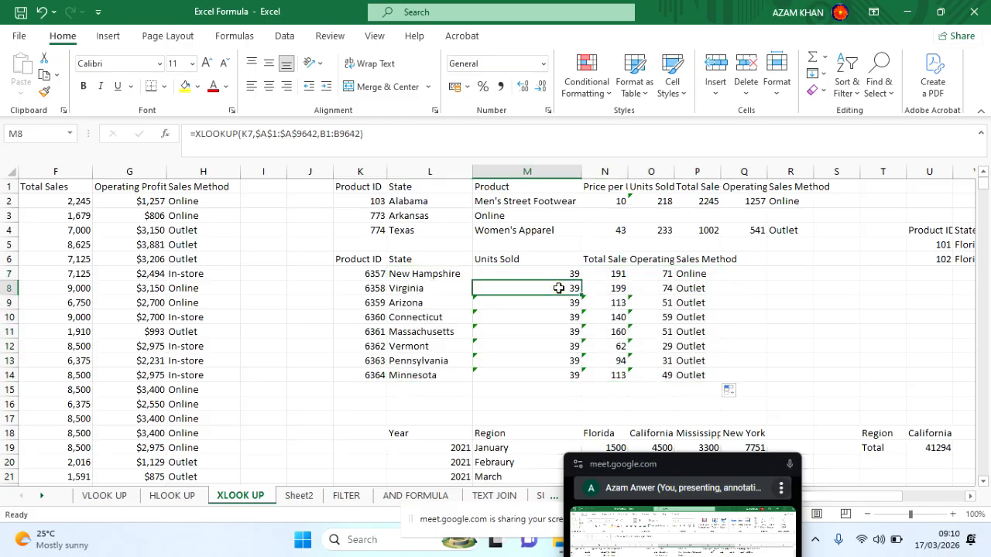
pyautogui.doubleClick(559, 287)
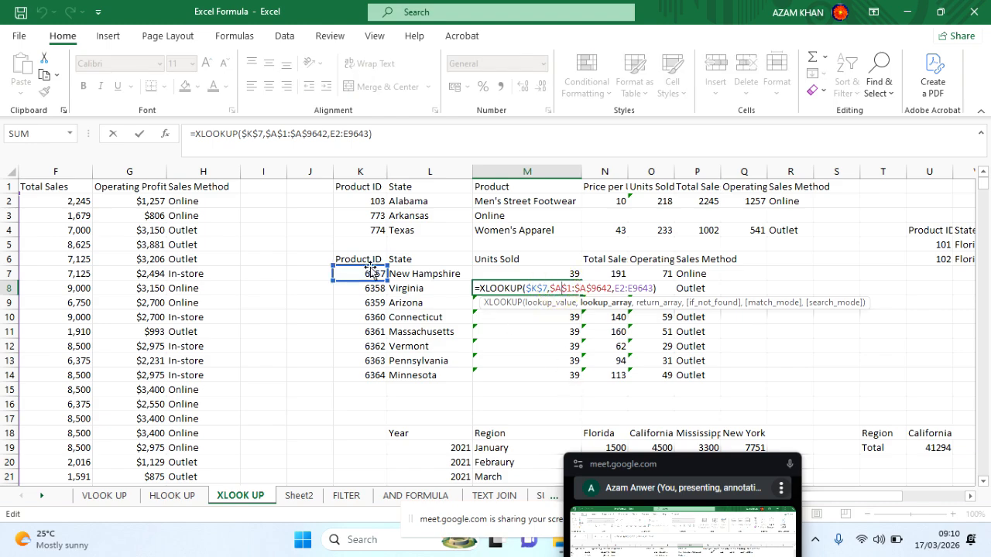
pyautogui.press('Return')
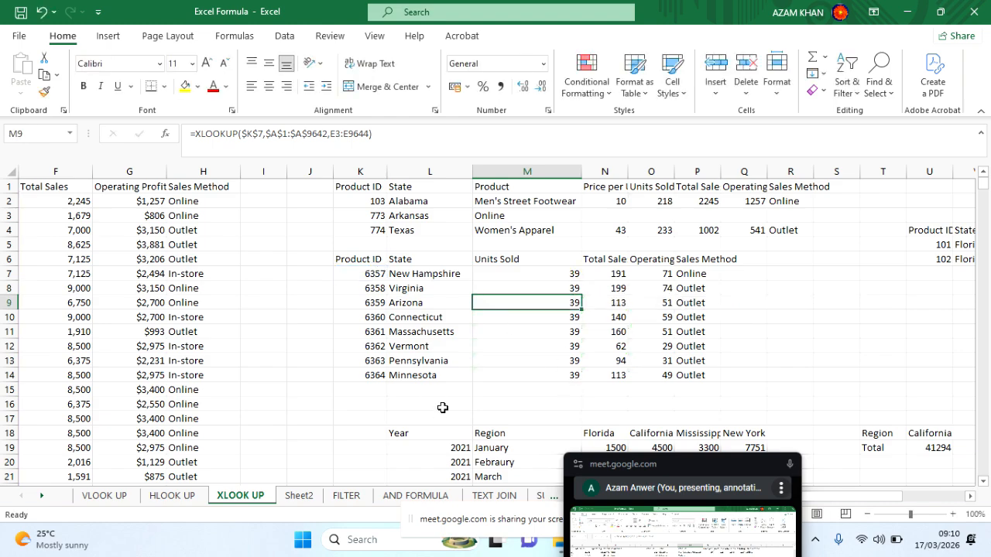
pyautogui.doubleClick(433, 287)
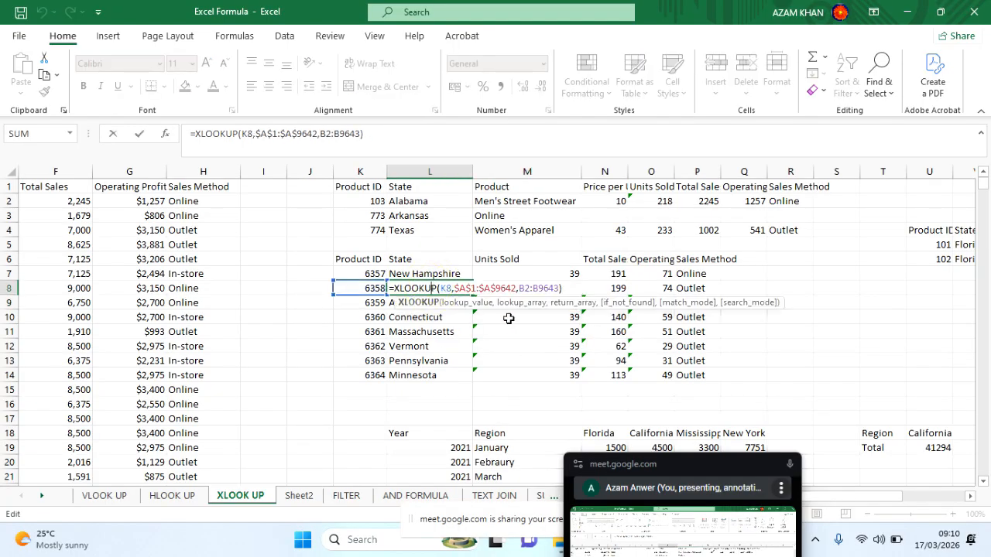
pyautogui.press('Return')
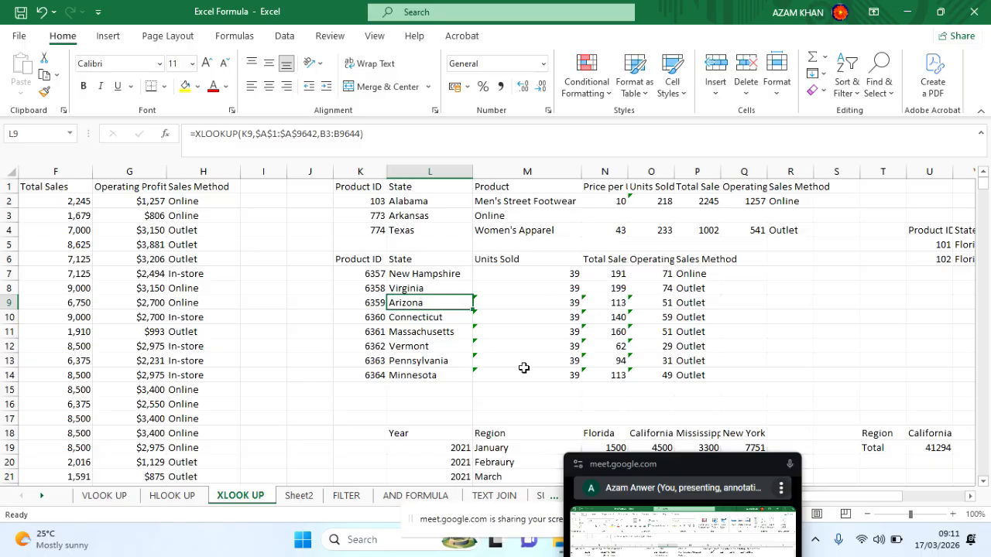
# Undo the fill of the L7:P7 formulas down through row 14.
pyautogui.hotkey('ctrl', 'z')
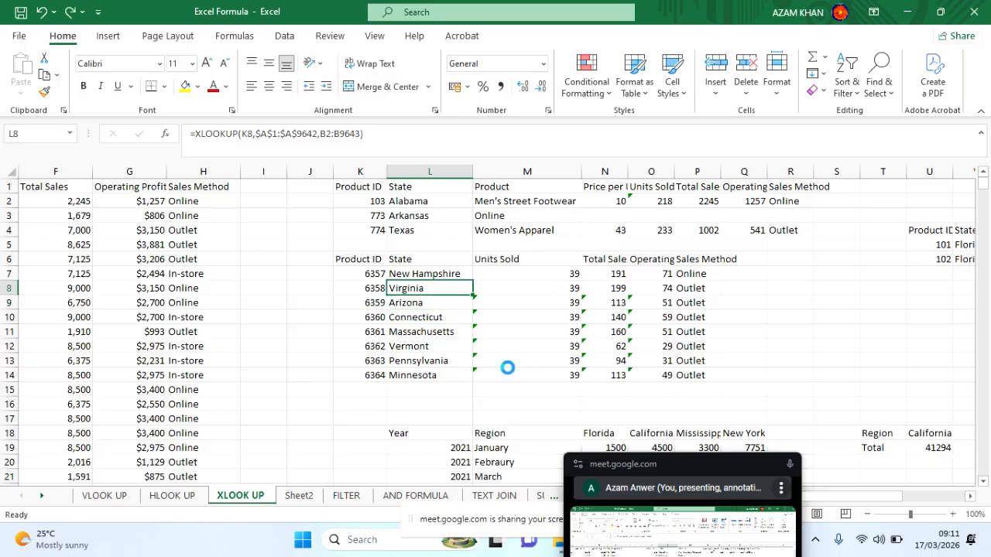
pyautogui.hotkey('ctrl', 'z')
pyautogui.hotkey('ctrl', 'z')
pyautogui.hotkey('ctrl', 'z')
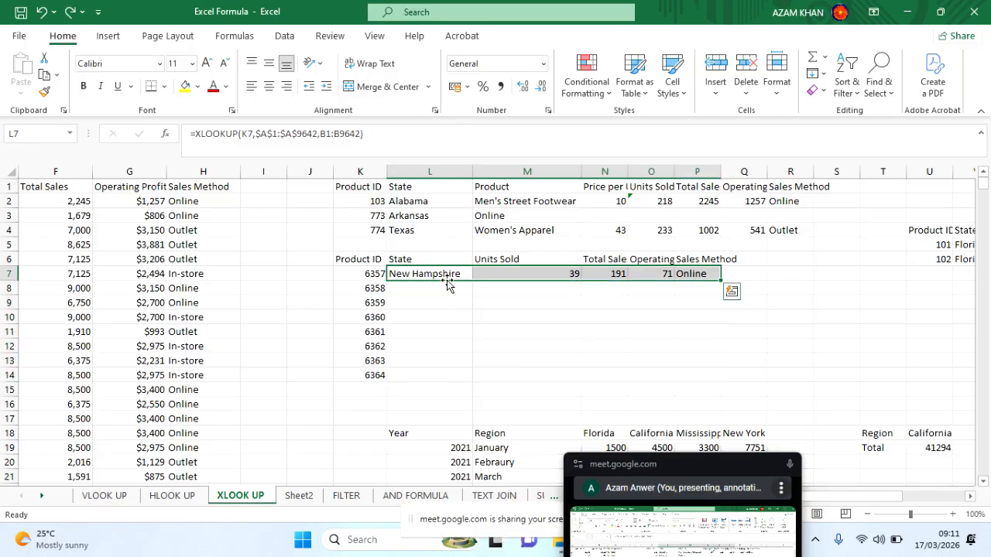
# Check L7's XLOOKUP formula and make the lookup value in M7's XLOOKUP relative as K7.
pyautogui.click(448, 283)
pyautogui.doubleClick(439, 281)
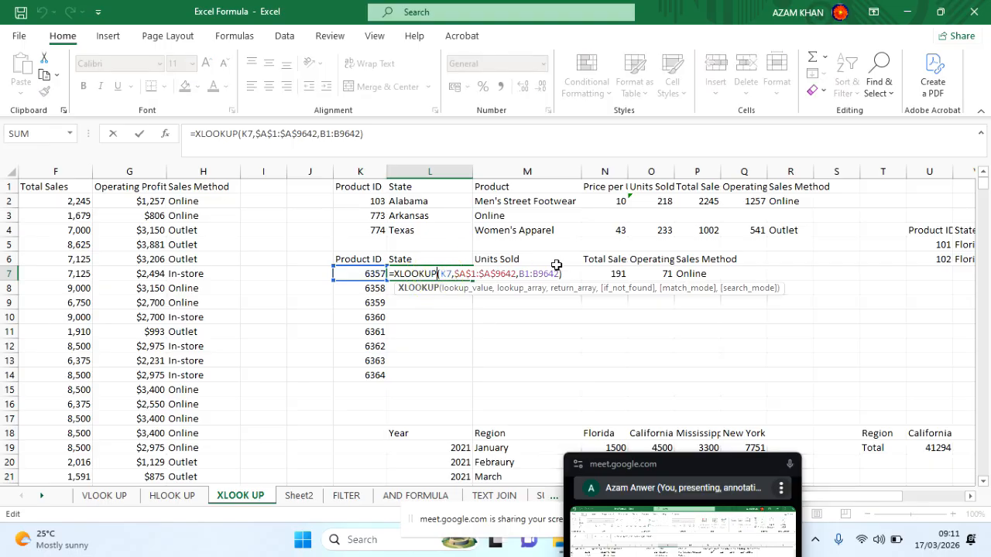
pyautogui.press('Return')
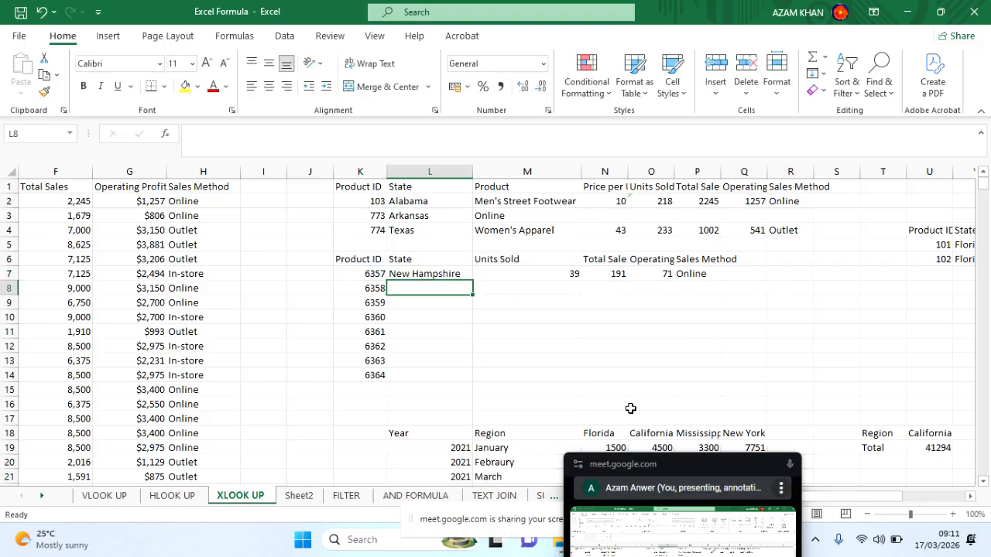
pyautogui.doubleClick(562, 273)
pyautogui.click(539, 274)
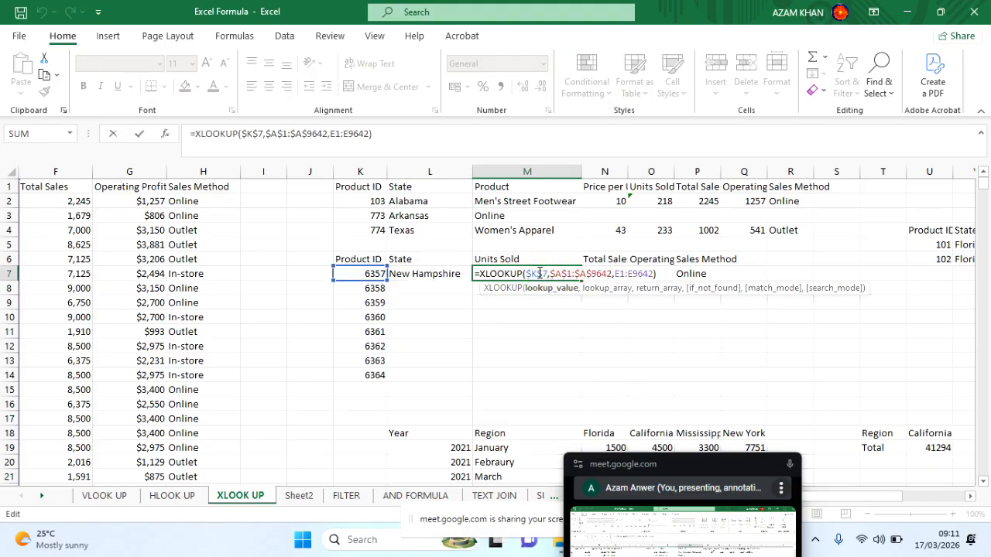
pyautogui.press('F4')
pyautogui.press('F4')
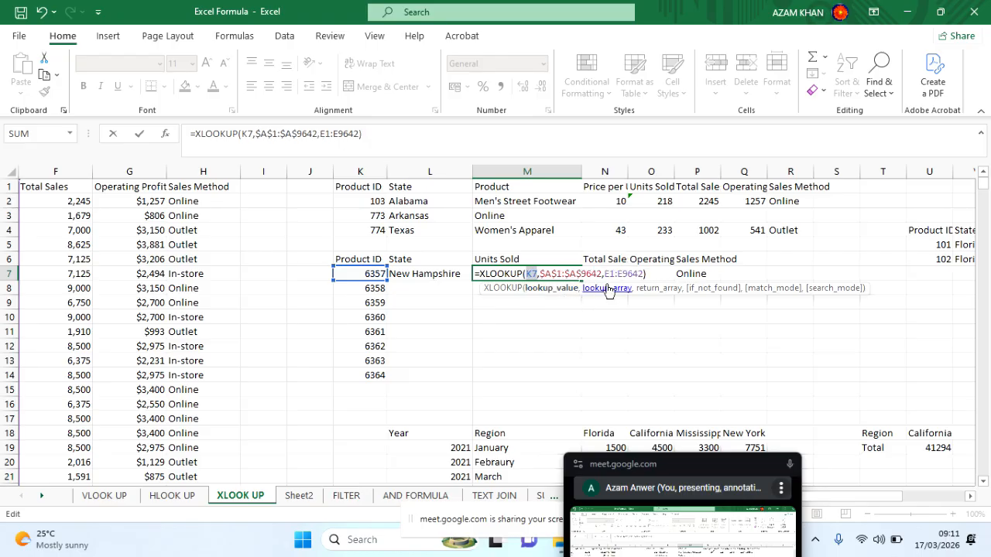
pyautogui.press('Return')
pyautogui.click(618, 273)
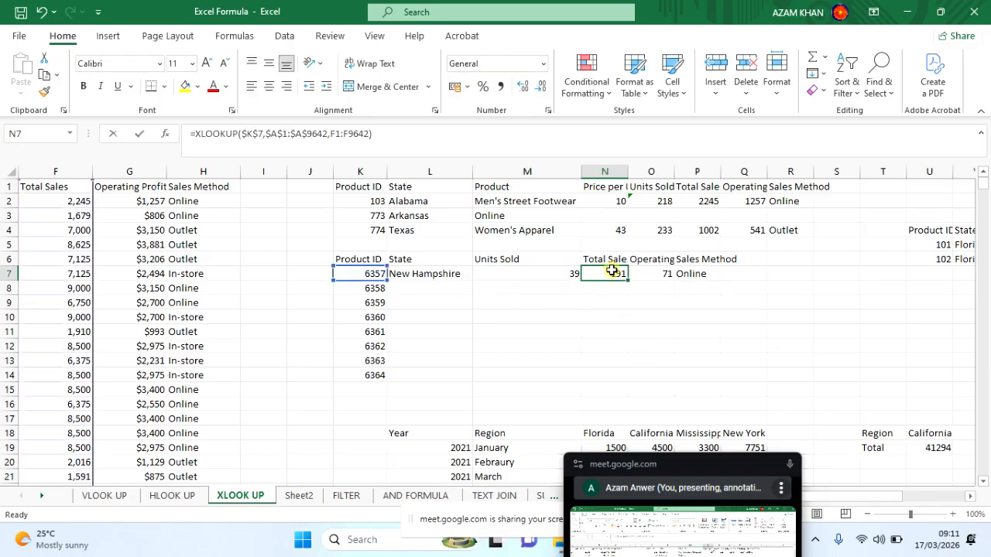
pyautogui.doubleClick(618, 273)
pyautogui.click(651, 272)
pyautogui.press('F4')
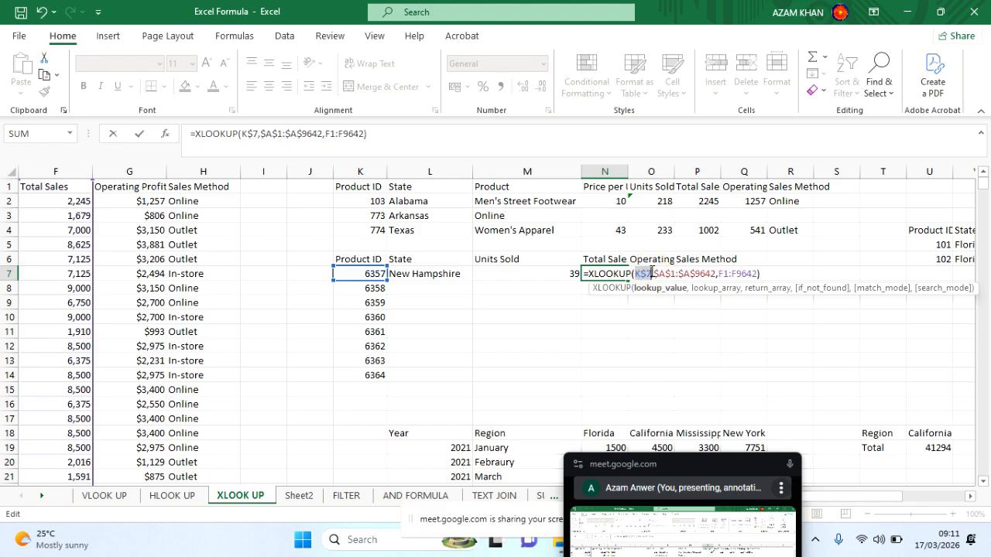
pyautogui.press('F4')
pyautogui.click(658, 319)
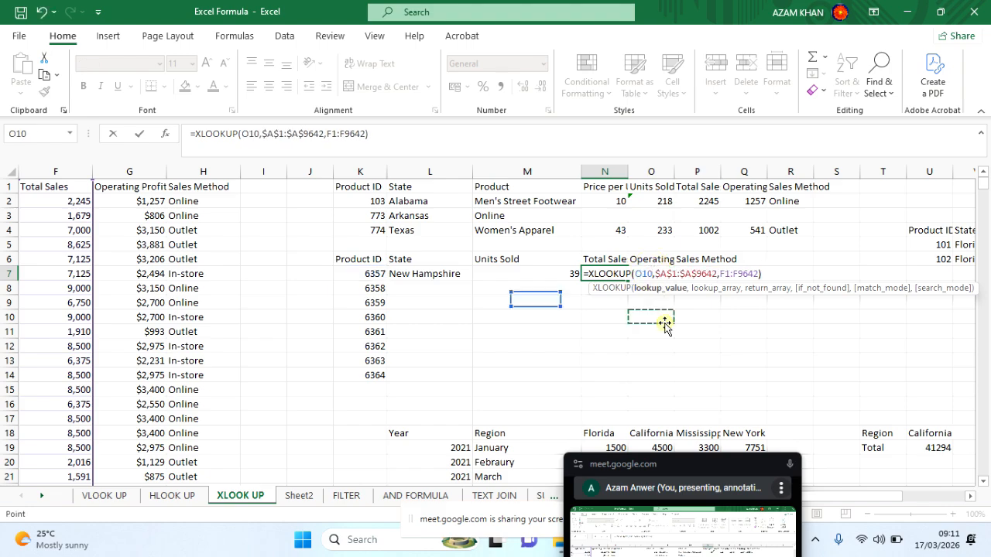
pyautogui.press('Escape')
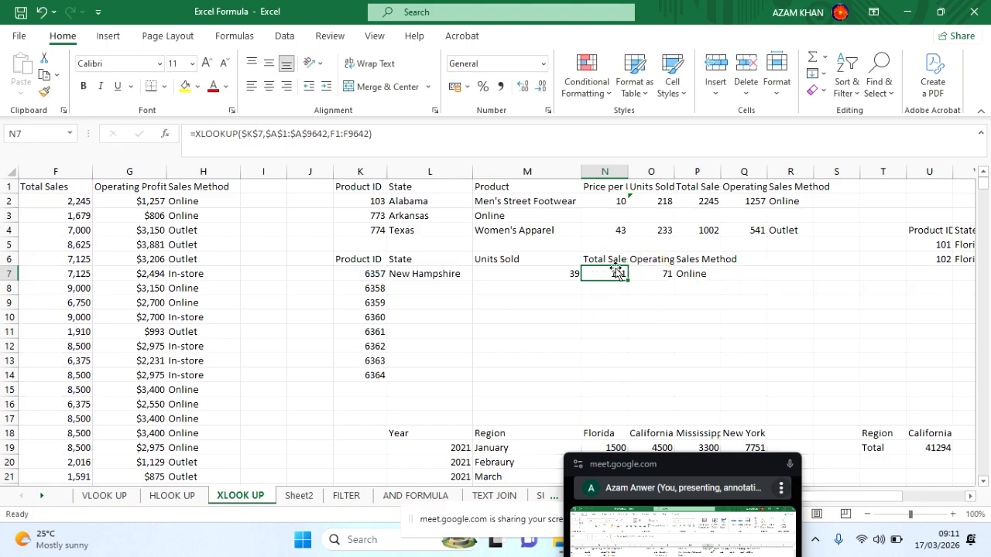
# Make the lookup value in N7's Total Sales XLOOKUP relative as K7.
pyautogui.doubleClick(612, 273)
pyautogui.press('F4')
pyautogui.press('F4')
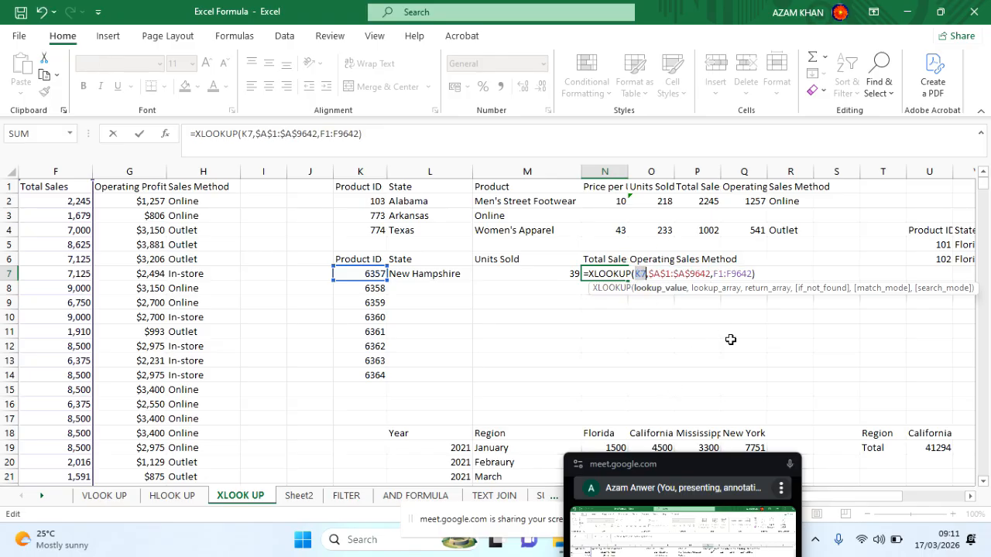
pyautogui.press('Return')
# Make the lookup value in O7's Operating Profit XLOOKUP relative as K7.
pyautogui.doubleClick(661, 272)
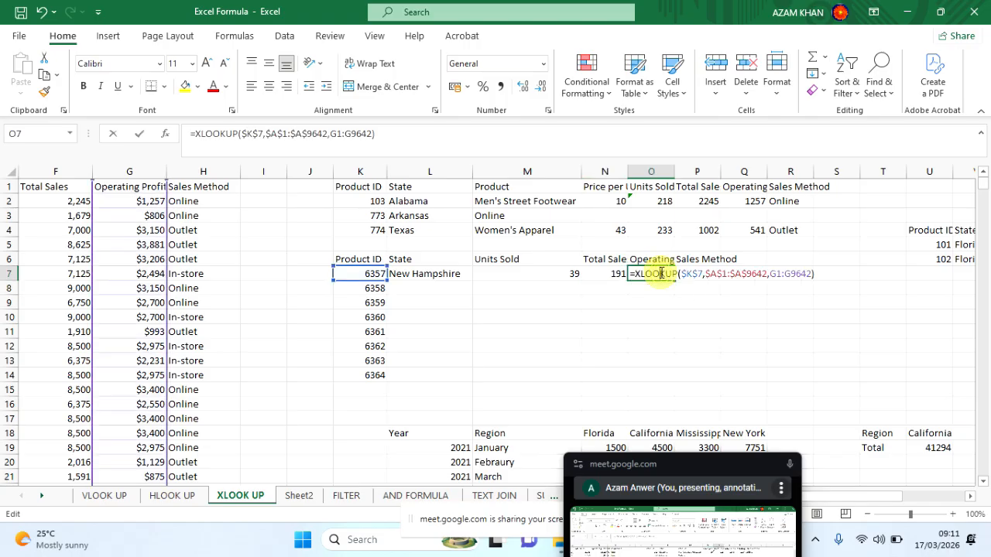
pyautogui.click(697, 274)
pyautogui.press('F4')
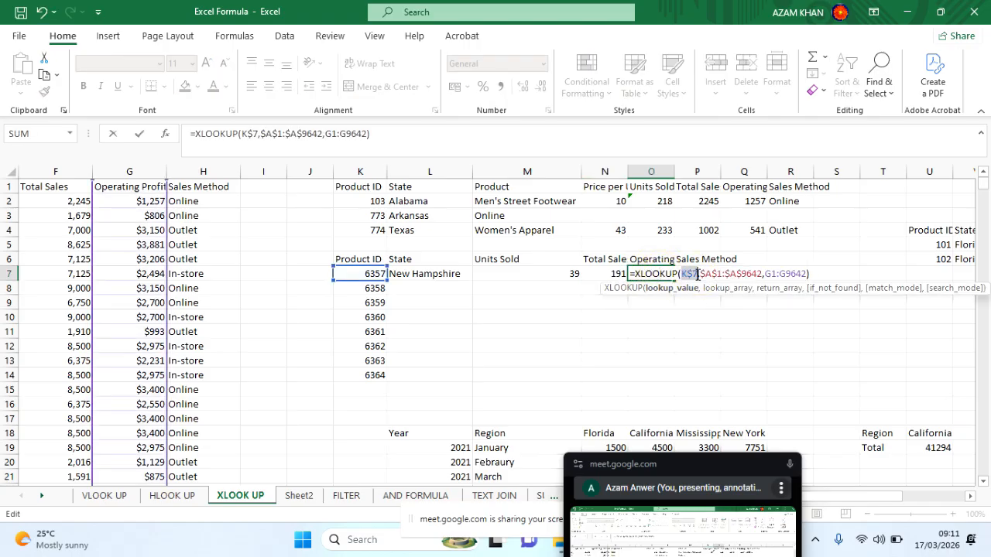
pyautogui.press('F4')
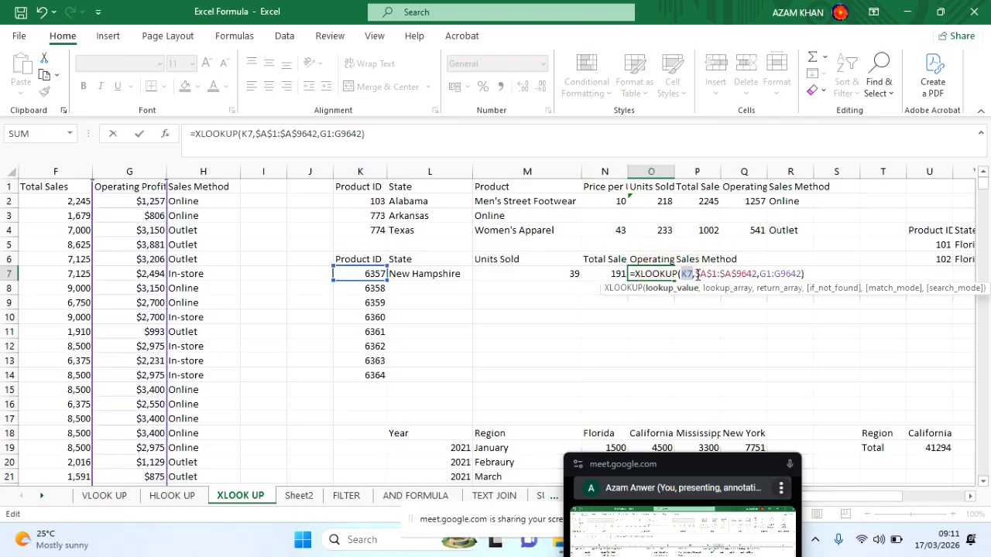
pyautogui.press('Return')
# Make the lookup value in P7's Sales Method XLOOKUP relative as K7.
pyautogui.doubleClick(701, 275)
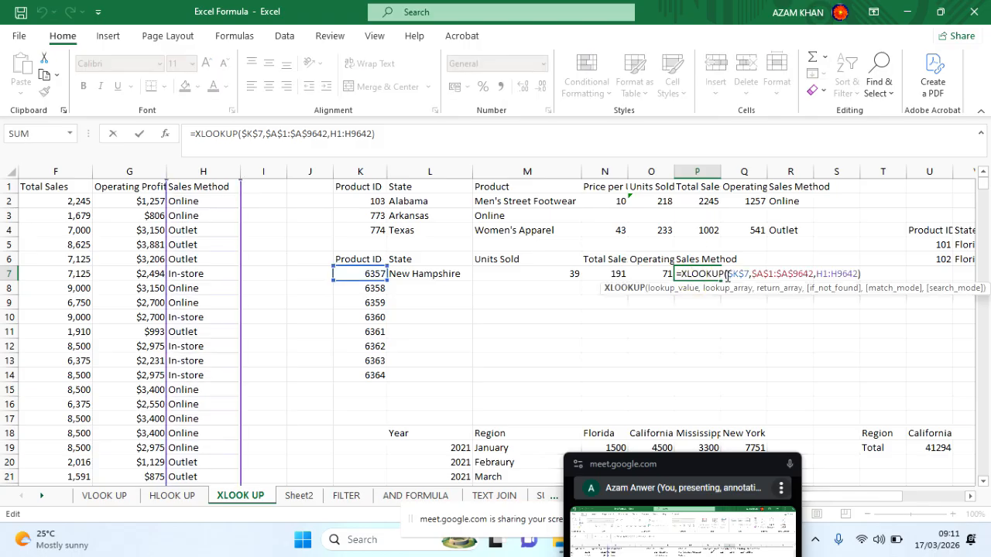
pyautogui.click(731, 274)
pyautogui.press('F4')
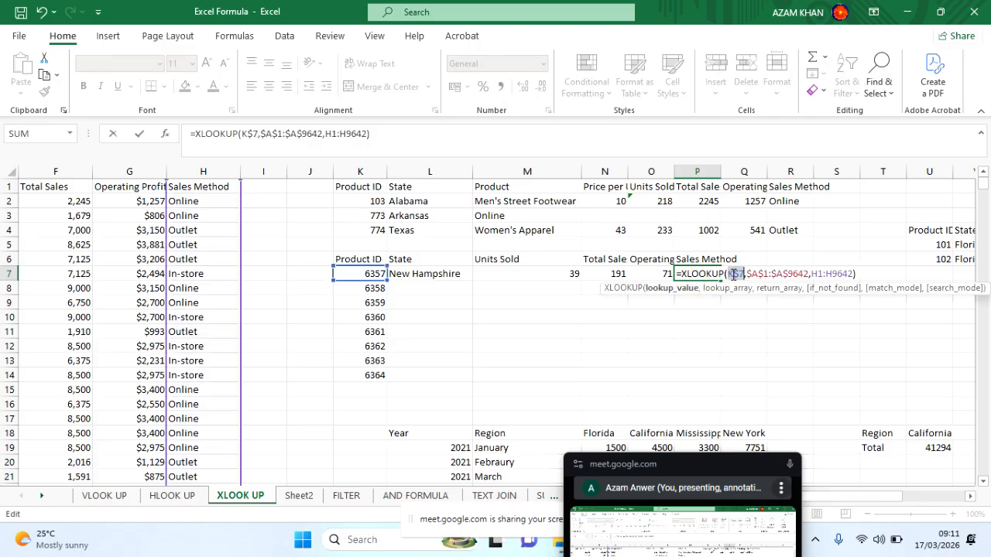
pyautogui.press('F4')
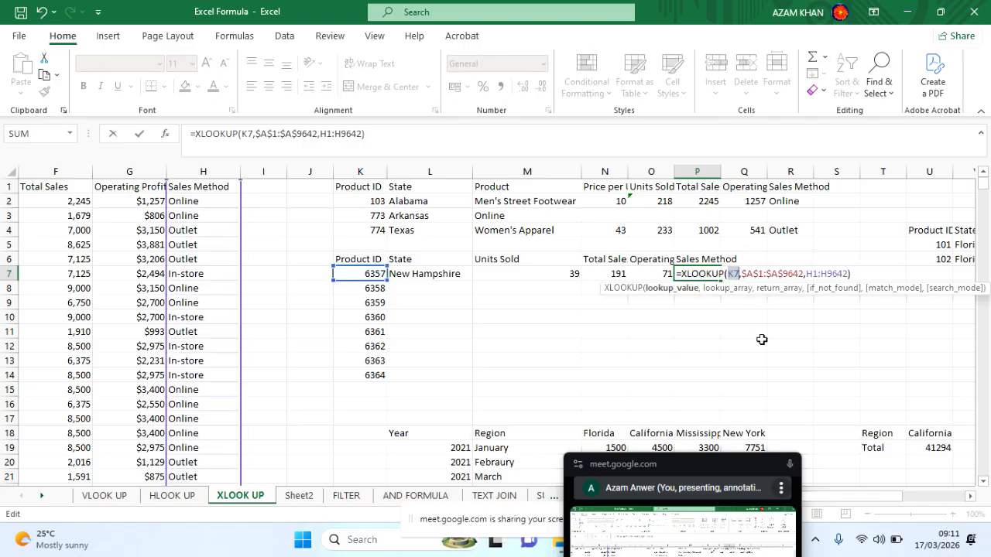
pyautogui.press('Return')
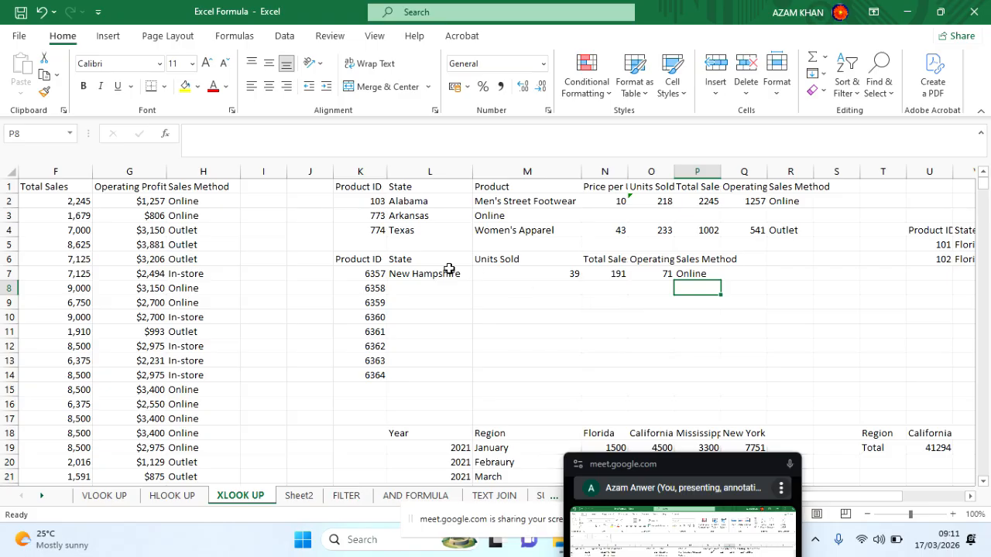
# Fill the corrected XLOOKUP formulas in L7:P7 down through row 14 and check L8's references.
pyautogui.moveTo(449, 270); pyautogui.dragTo(716, 274)
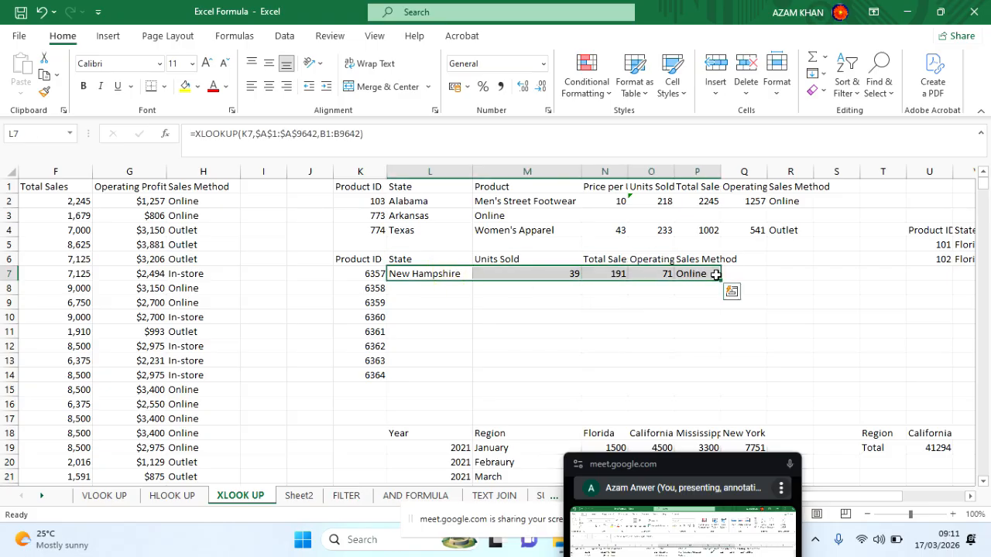
pyautogui.moveTo(719, 280); pyautogui.dragTo(703, 380)
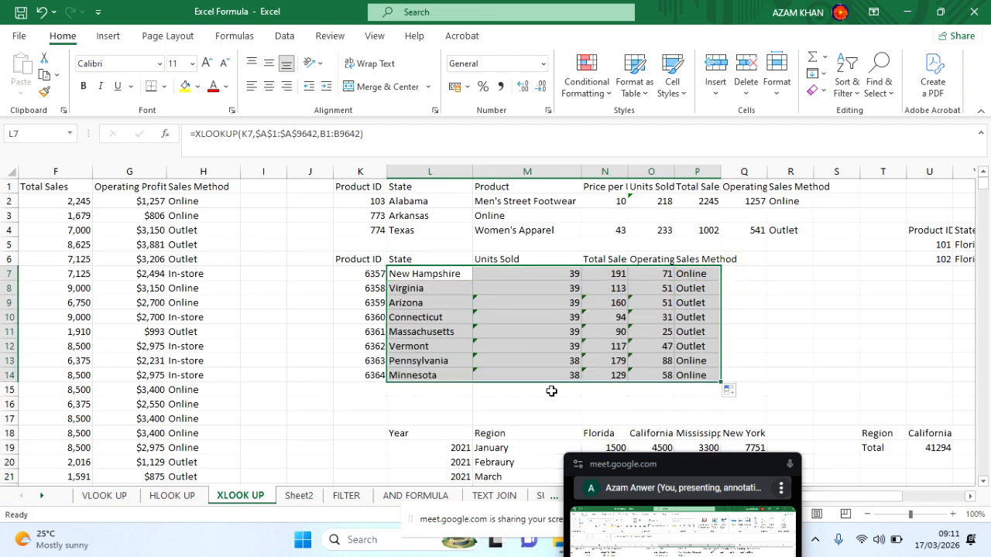
pyautogui.doubleClick(403, 289)
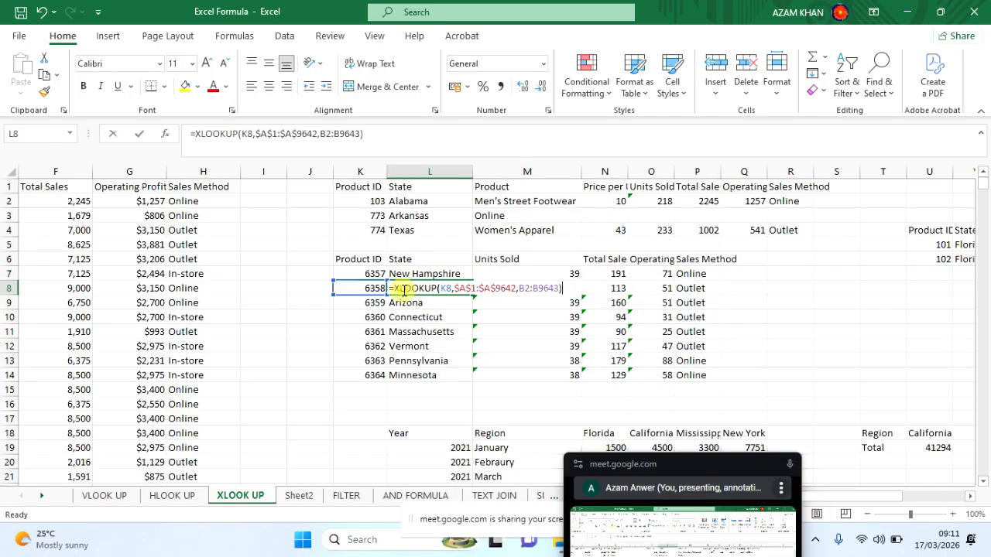
pyautogui.press('Escape')
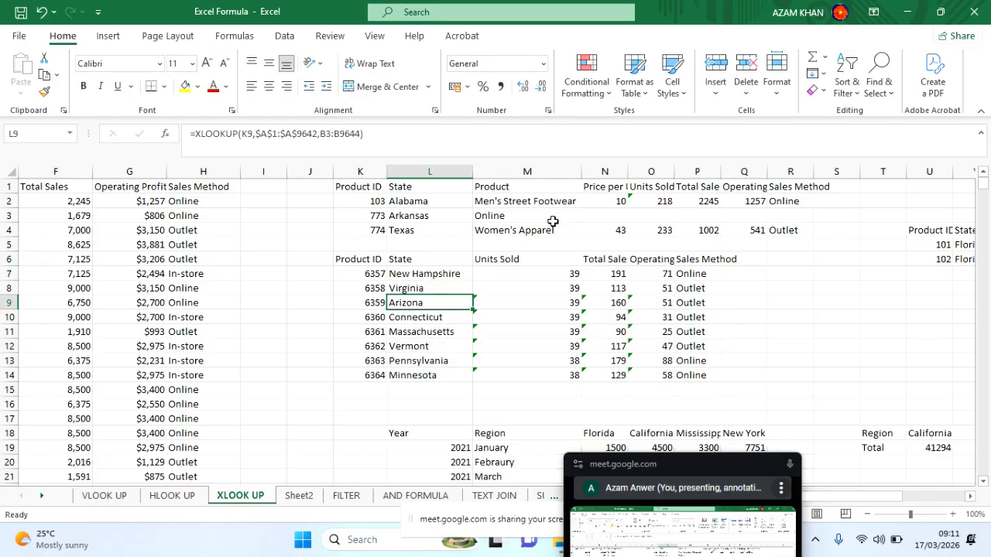
# Inspect the lookup value and array references in the filled XLOOKUP formulas of M8, N8, O8 and P8.
pyautogui.click(543, 290)
pyautogui.doubleClick(543, 290)
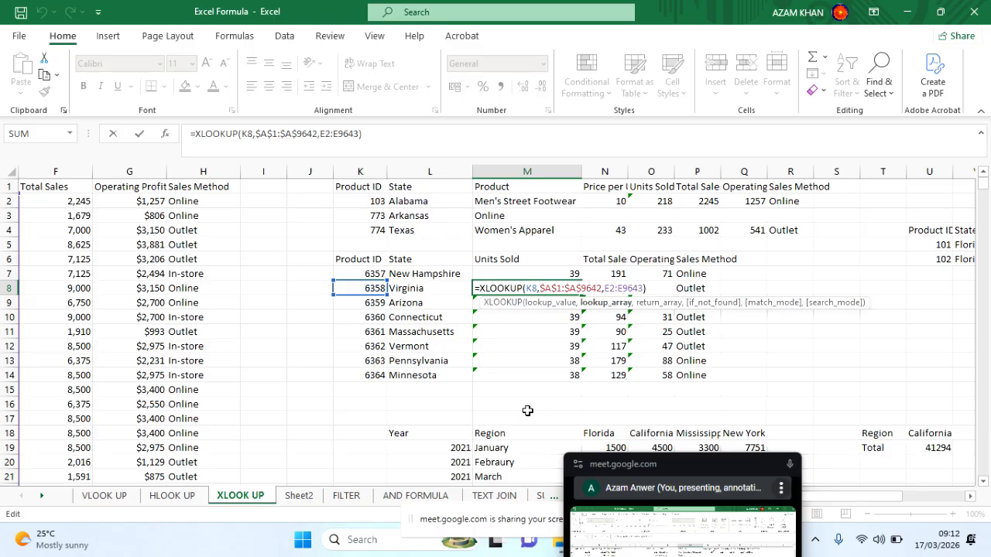
pyautogui.press('Return')
pyautogui.doubleClick(603, 288)
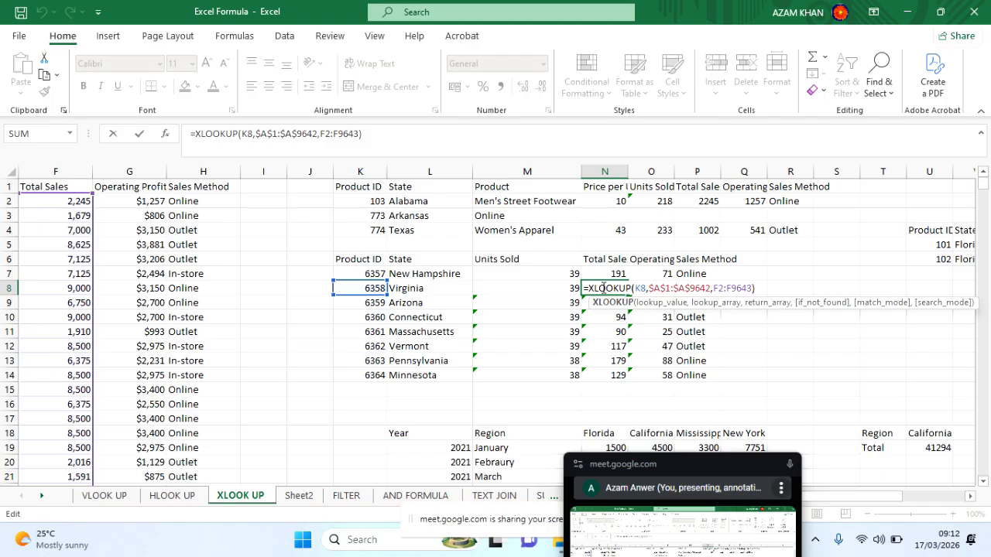
pyautogui.press('Return')
pyautogui.doubleClick(654, 288)
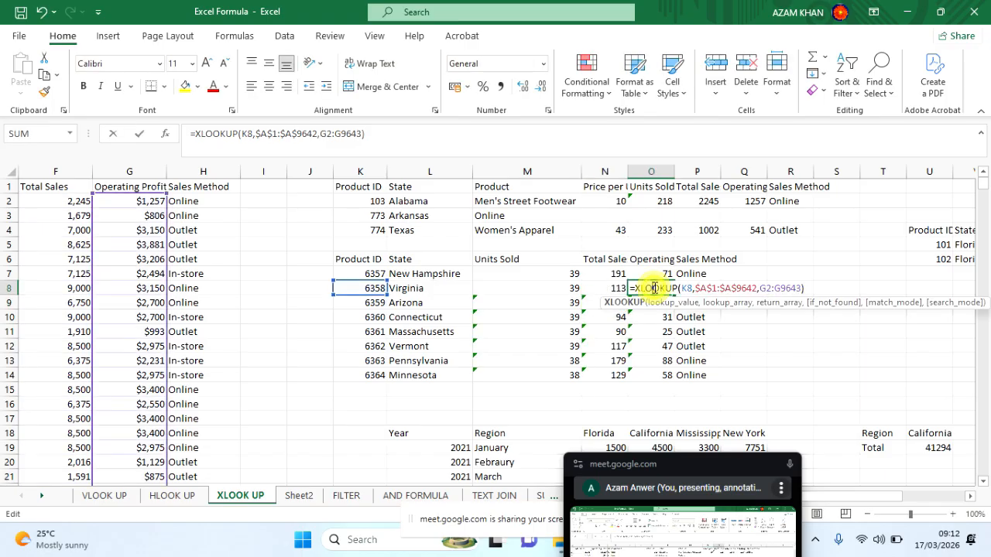
pyautogui.press('Return')
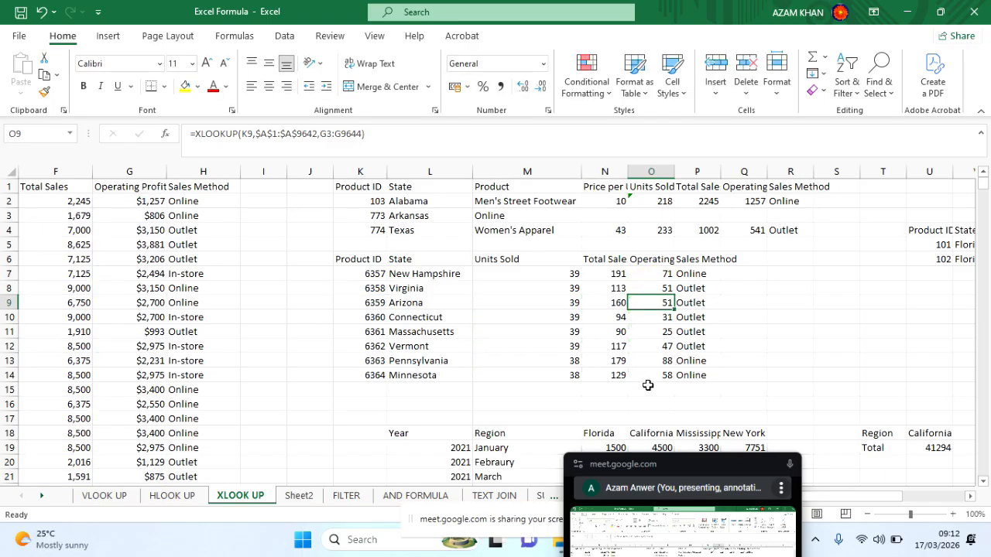
pyautogui.doubleClick(692, 288)
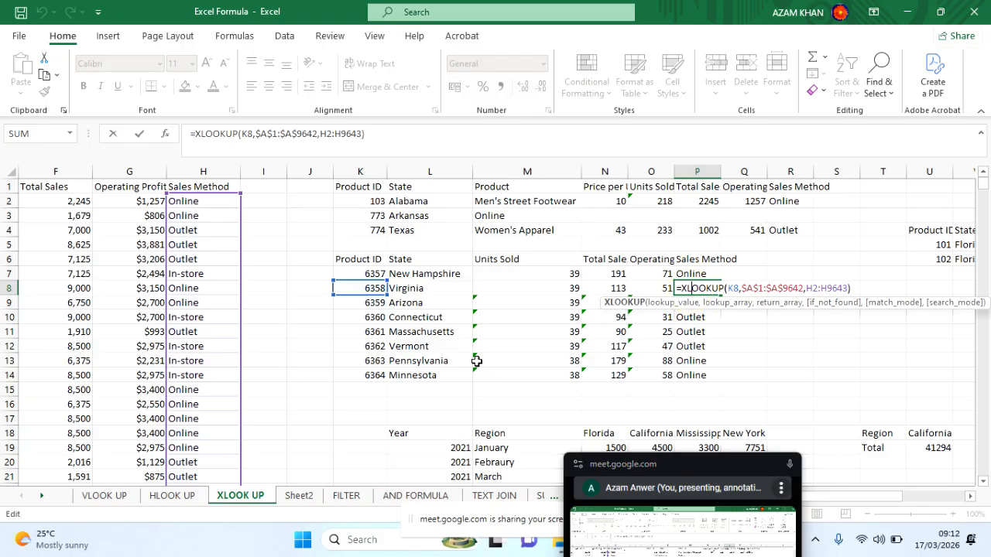
pyautogui.press('Return')
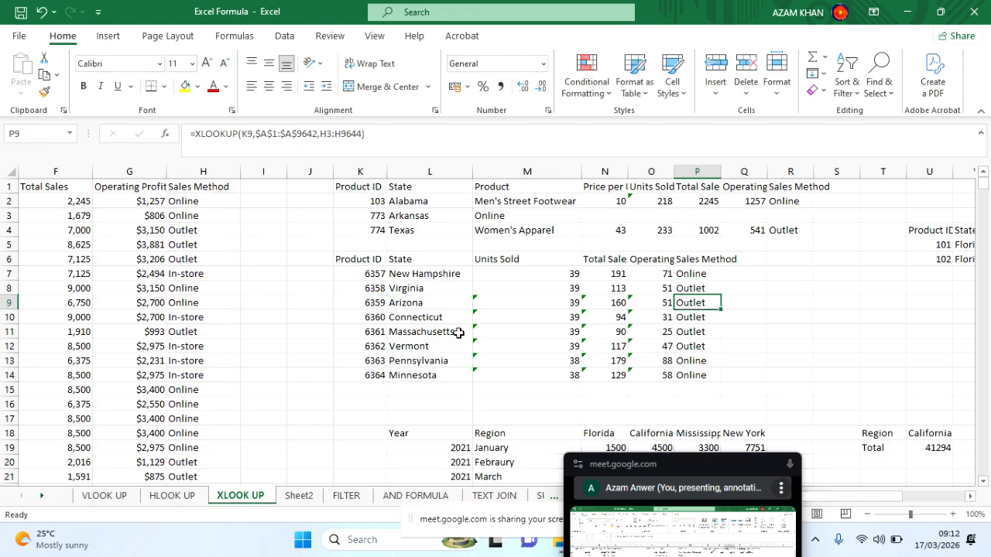
# Compare the XLOOKUP references in L7 with those in the filled cells M10, L11 and M11.
pyautogui.hscroll(-1, 459, 333)
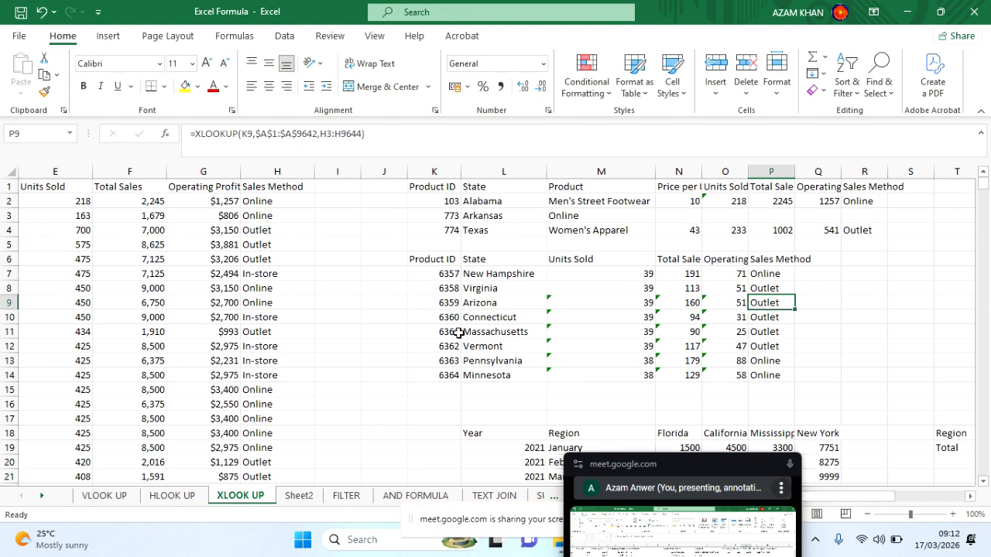
pyautogui.doubleClick(599, 317)
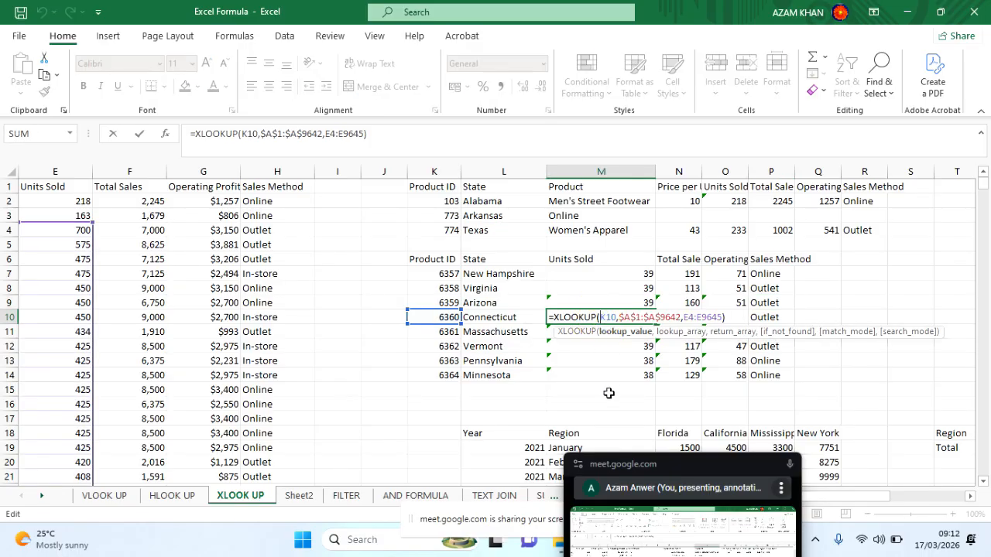
pyautogui.press('Return')
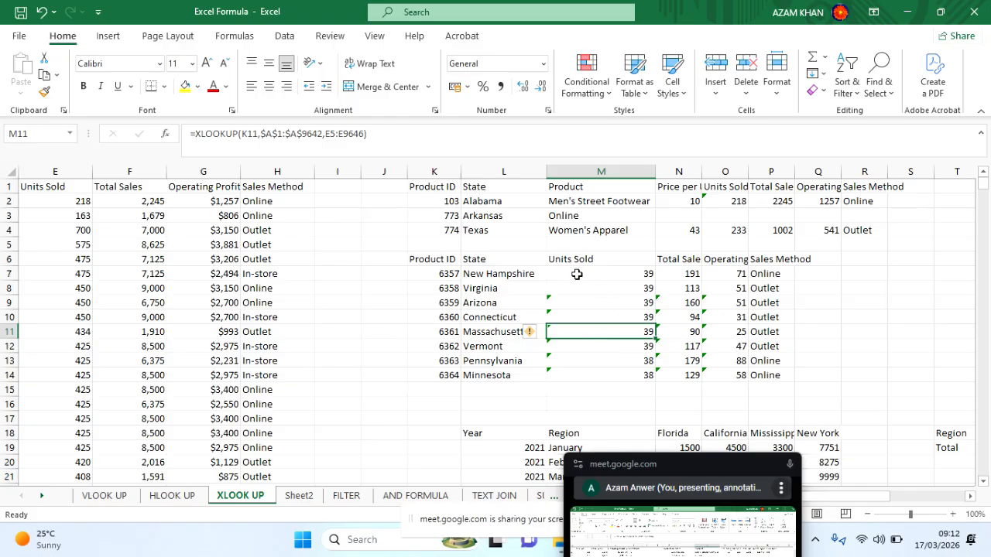
pyautogui.doubleClick(514, 273)
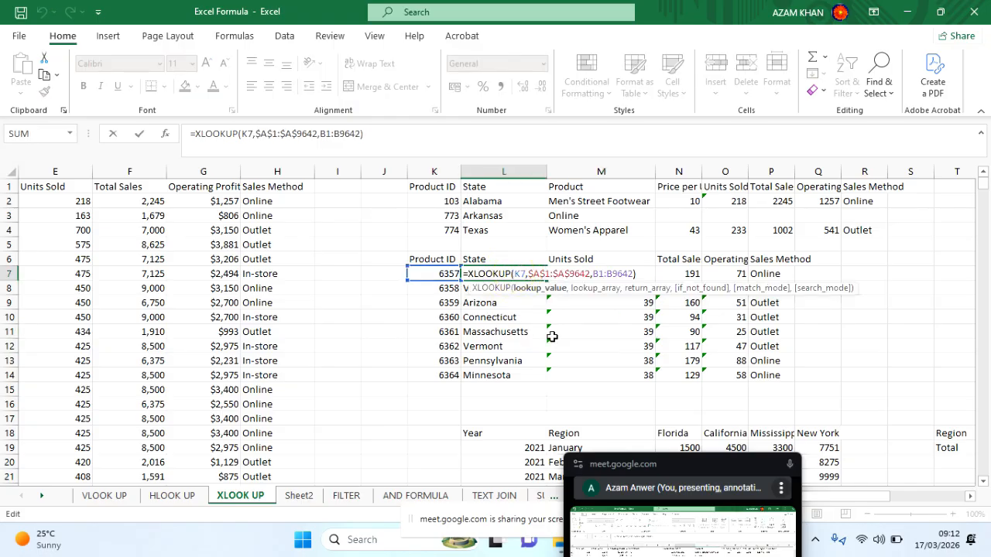
pyautogui.press('Return')
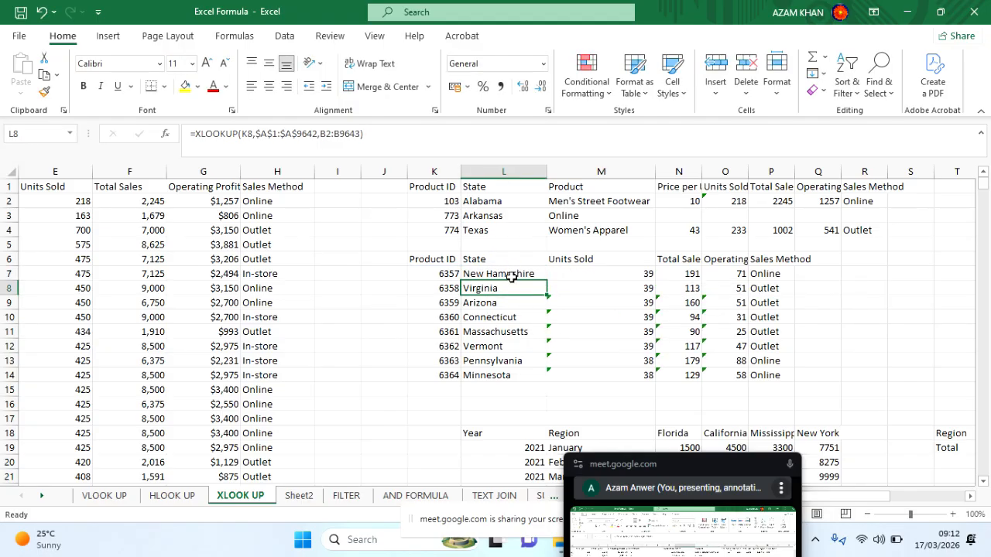
pyautogui.doubleClick(507, 272)
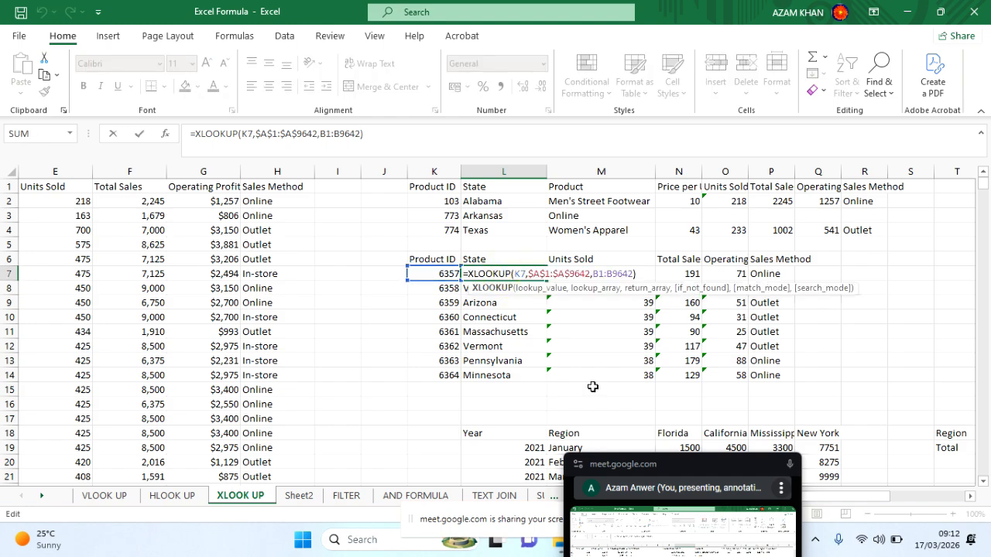
pyautogui.press('Return')
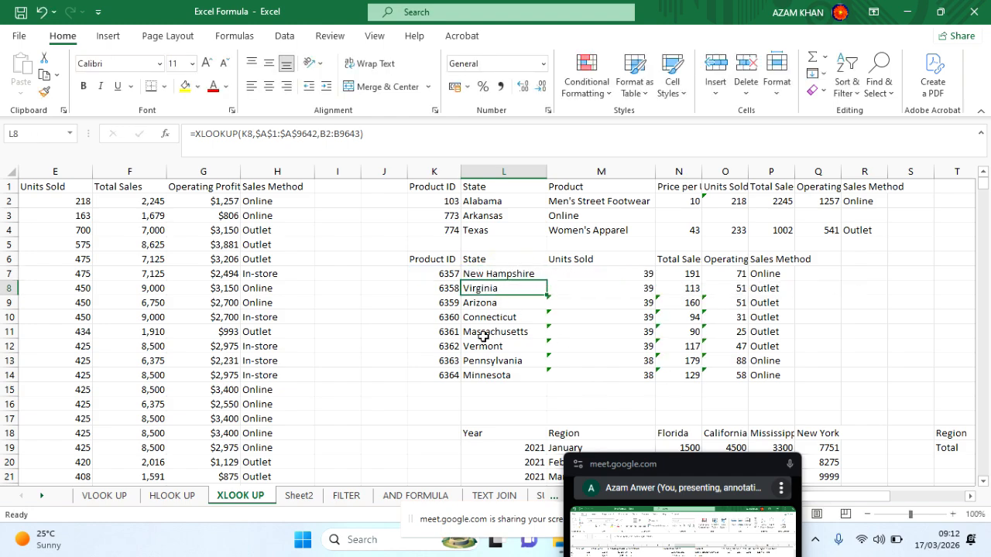
pyautogui.doubleClick(482, 332)
pyautogui.press('Escape')
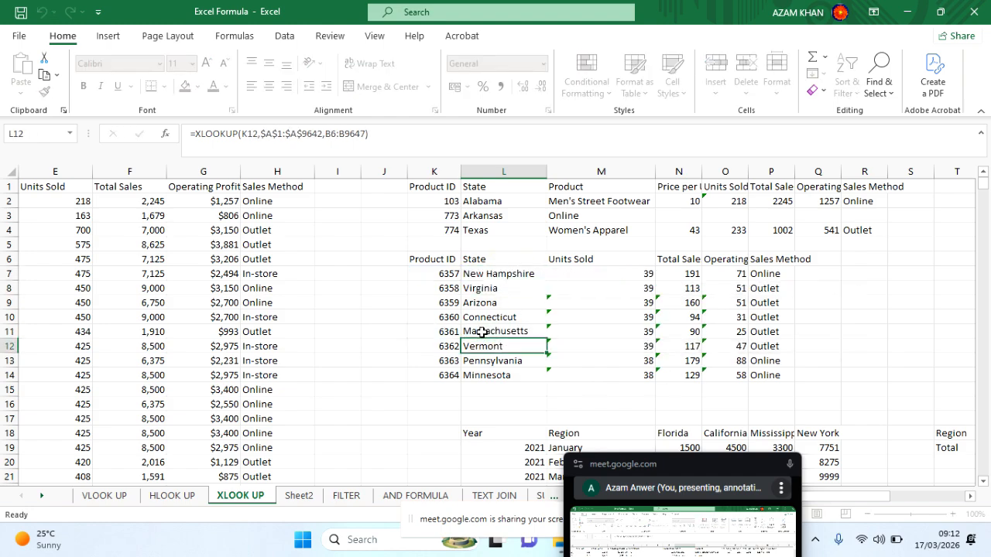
pyautogui.doubleClick(572, 332)
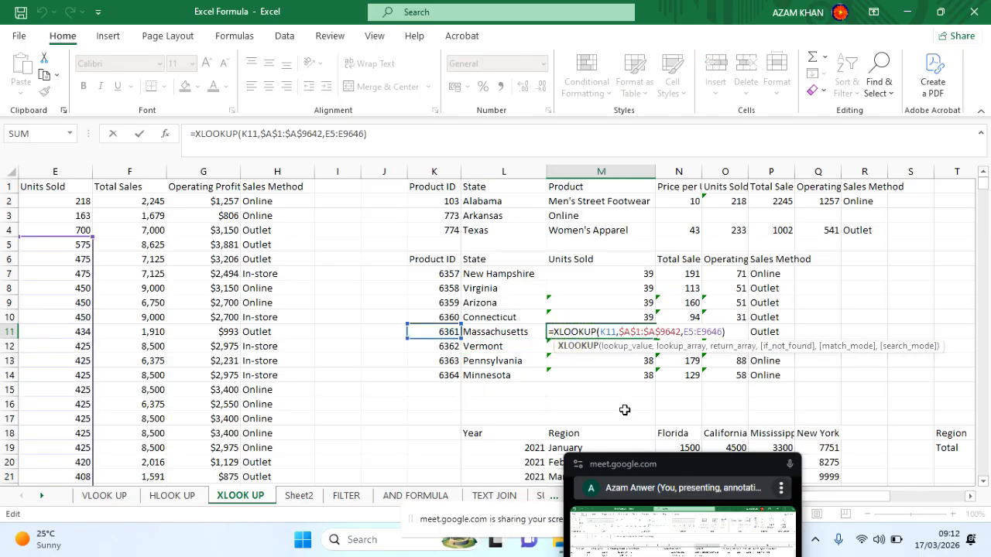
pyautogui.press('Return')
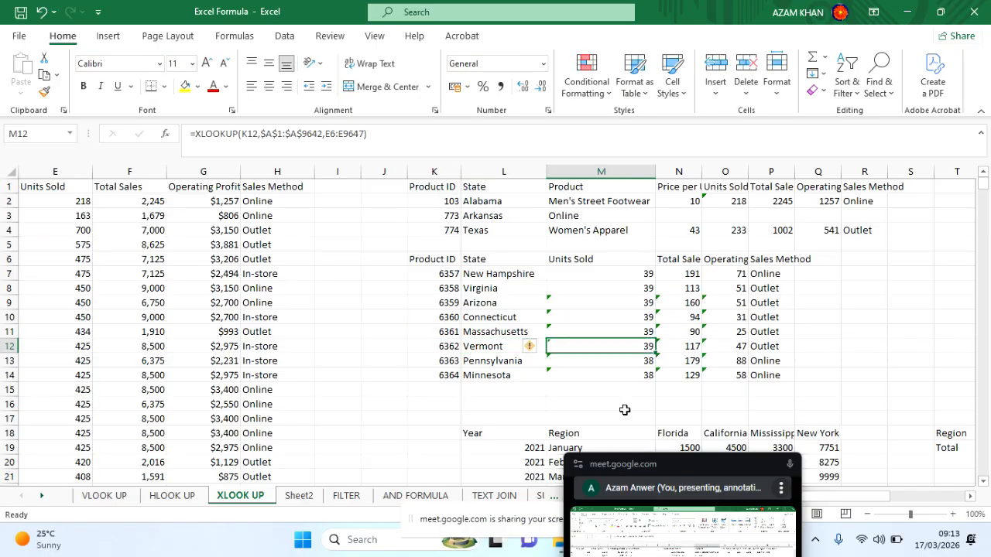
# Insert a clustered column chart of K6:P14 with Units Sold, Total Sales, Operating Profit and Sales Method as series, and move it over columns F to K.
pyautogui.moveTo(427, 258); pyautogui.dragTo(772, 377)
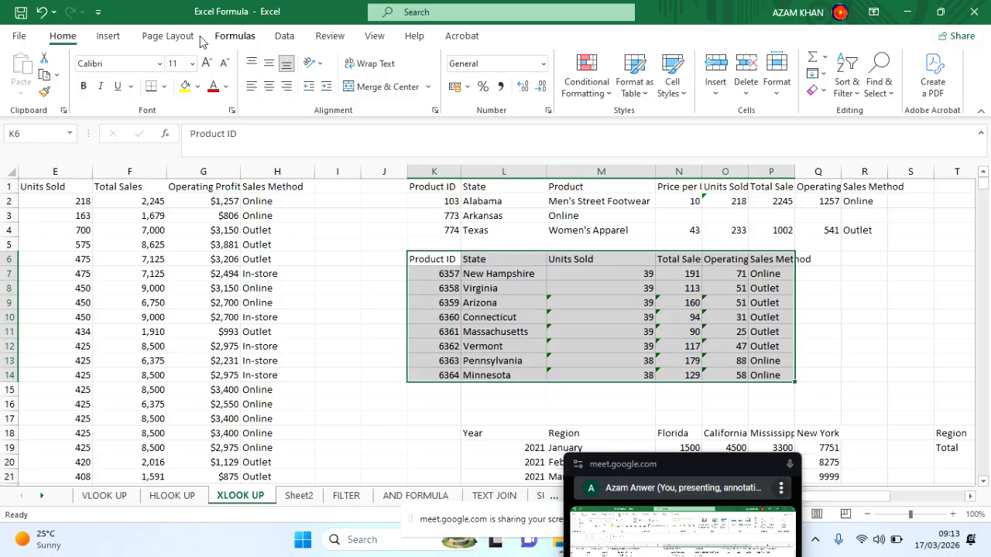
pyautogui.click(107, 38)
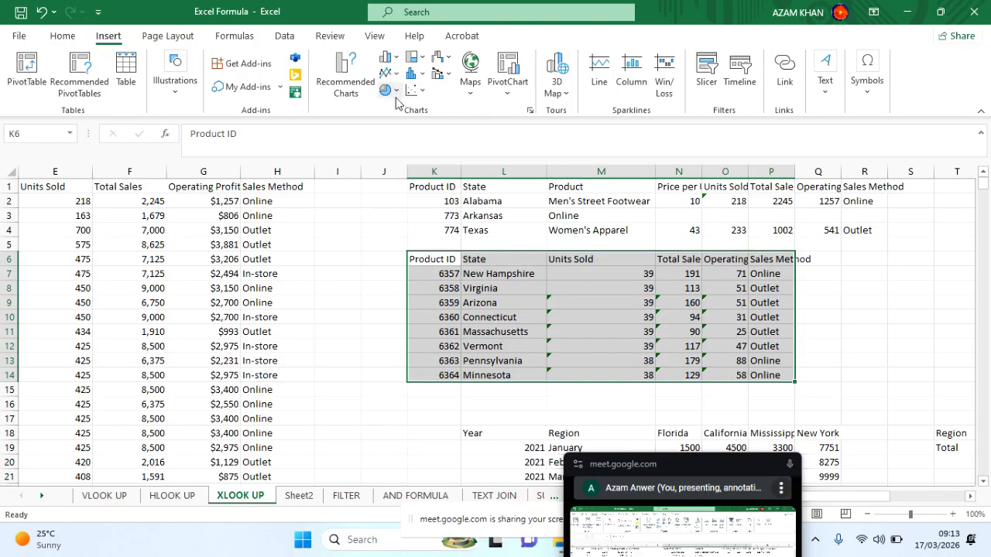
pyautogui.click(345, 85)
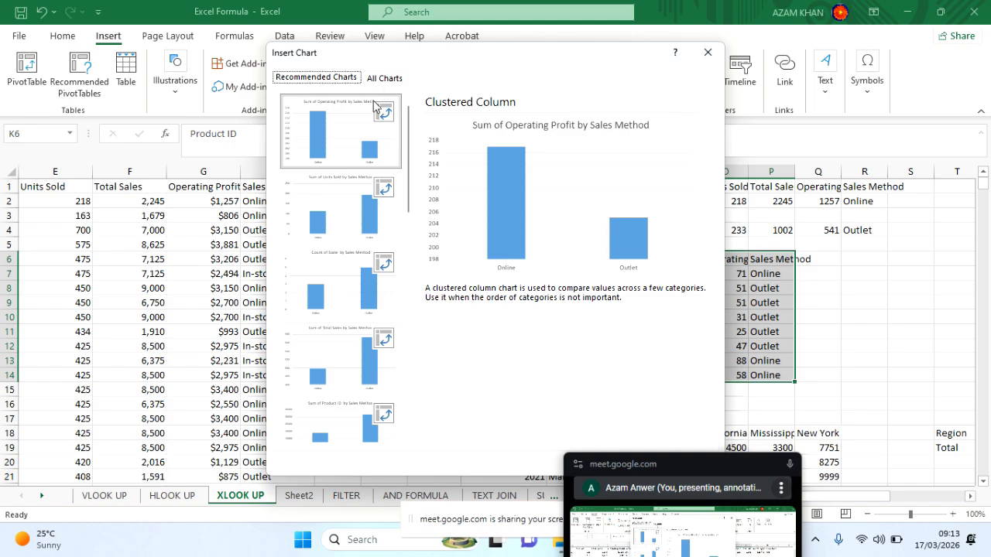
pyautogui.click(391, 78)
pyautogui.moveTo(377, 242)
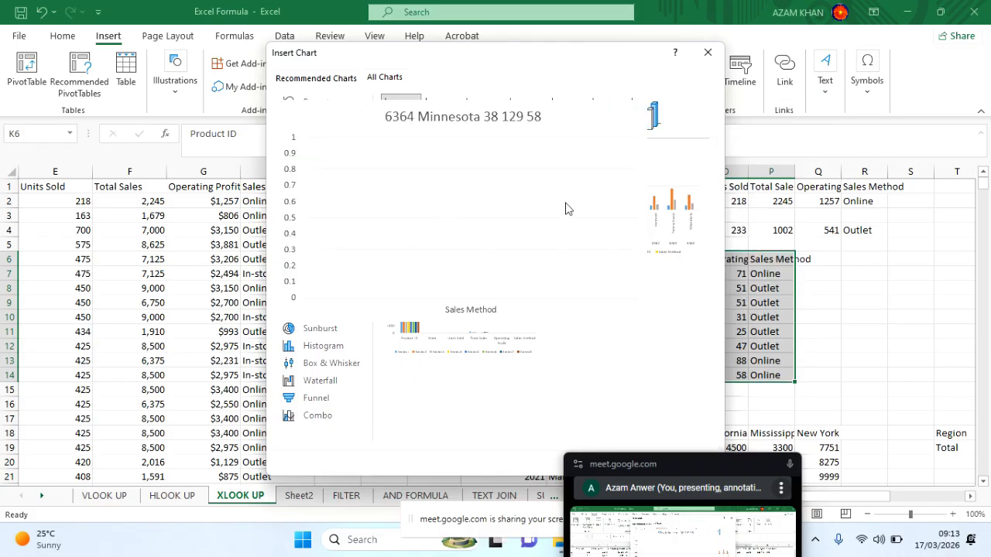
pyautogui.doubleClick(674, 231)
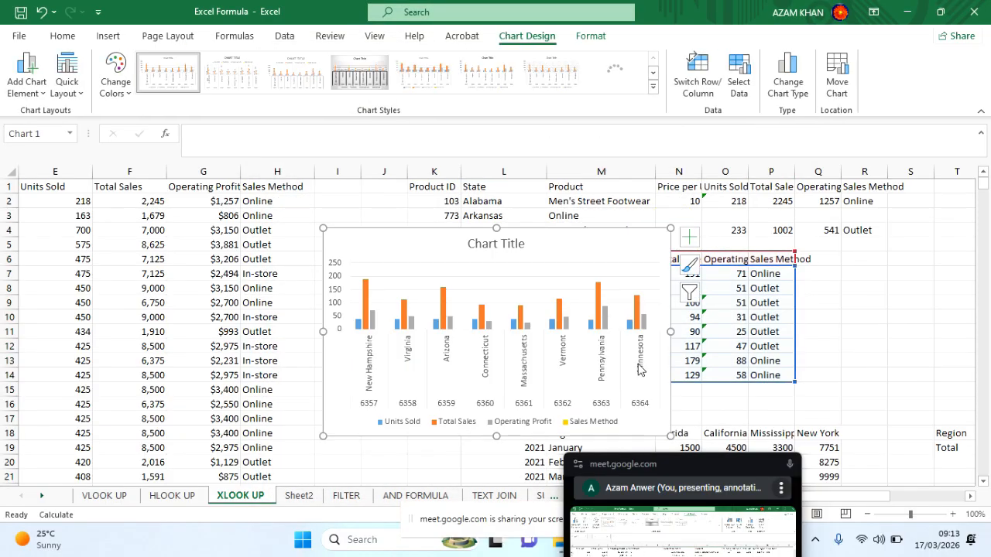
pyautogui.moveTo(584, 235); pyautogui.dragTo(352, 203)
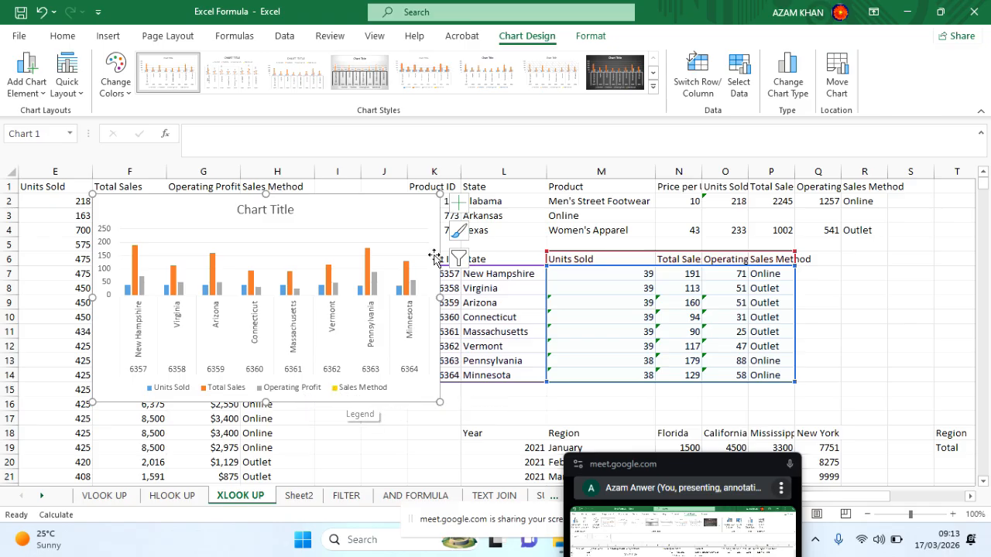
pyautogui.moveTo(412, 287)
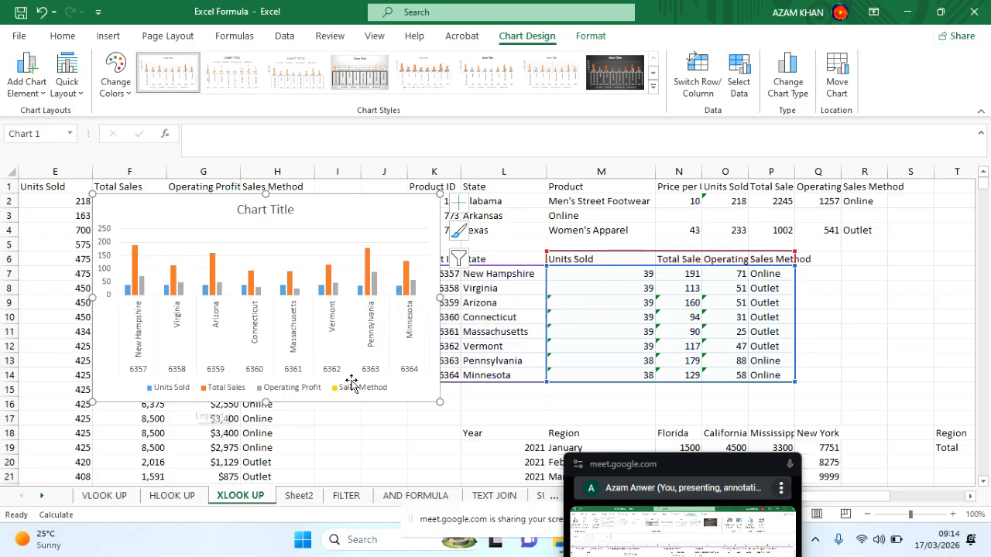
# Turn the clustered column chart's data labels on and off again, and delete the chart.
pyautogui.click(457, 206)
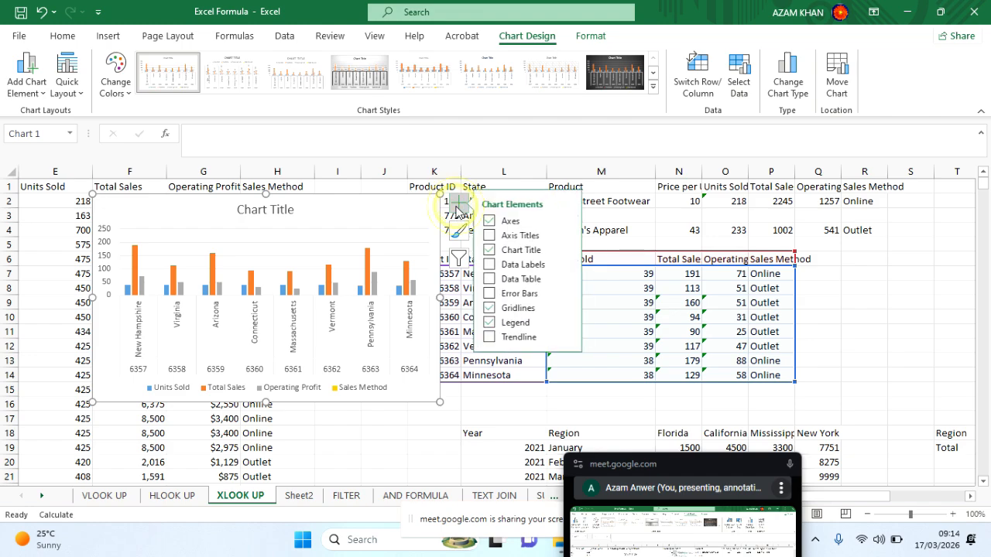
pyautogui.click(531, 265)
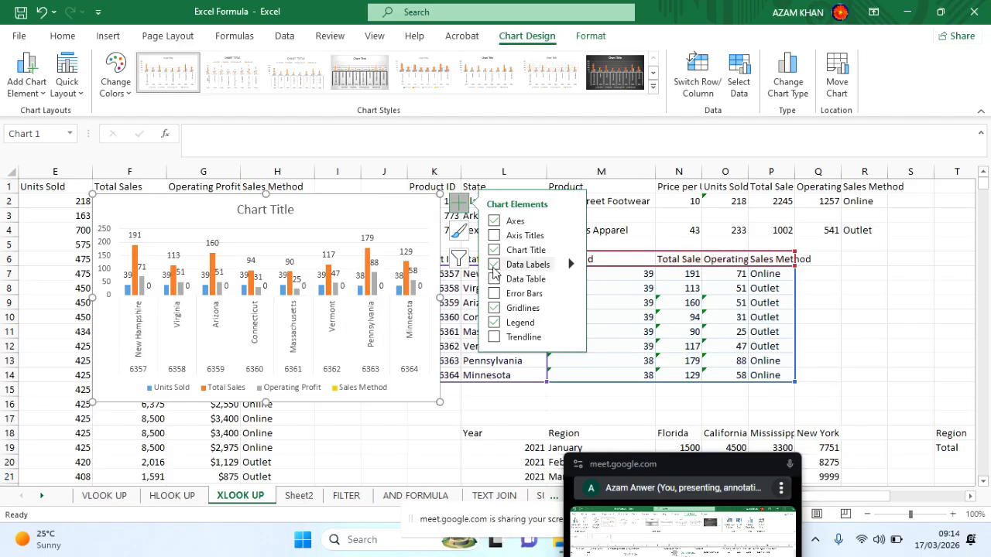
pyautogui.click(494, 265)
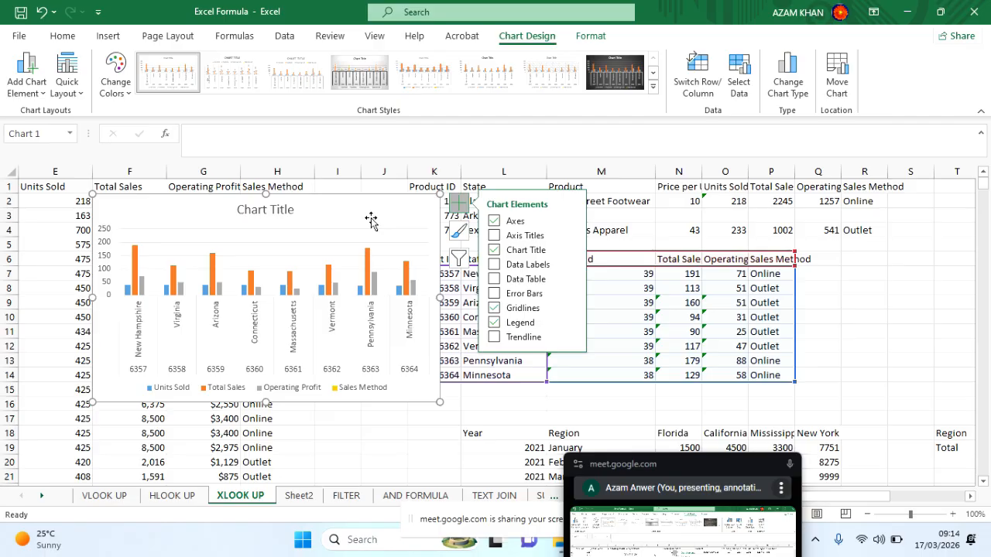
pyautogui.press('Delete')
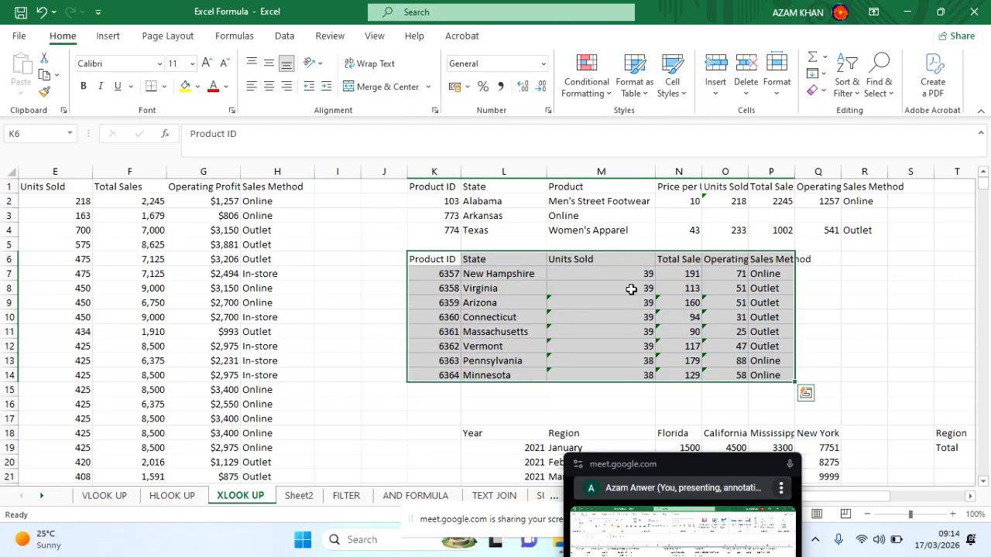
# Try a stacked column chart of K6:P14 and undo its insertion.
pyautogui.click(107, 36)
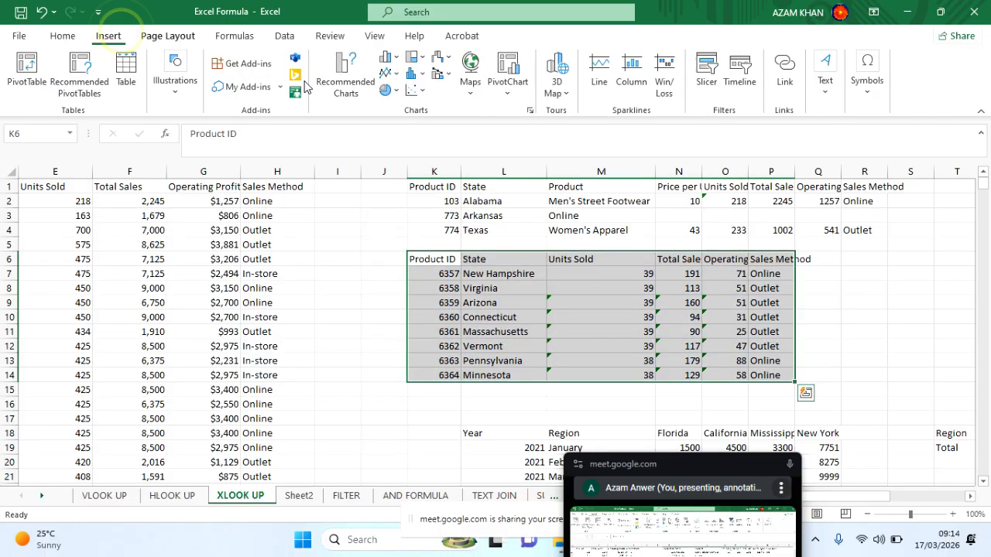
pyautogui.click(392, 62)
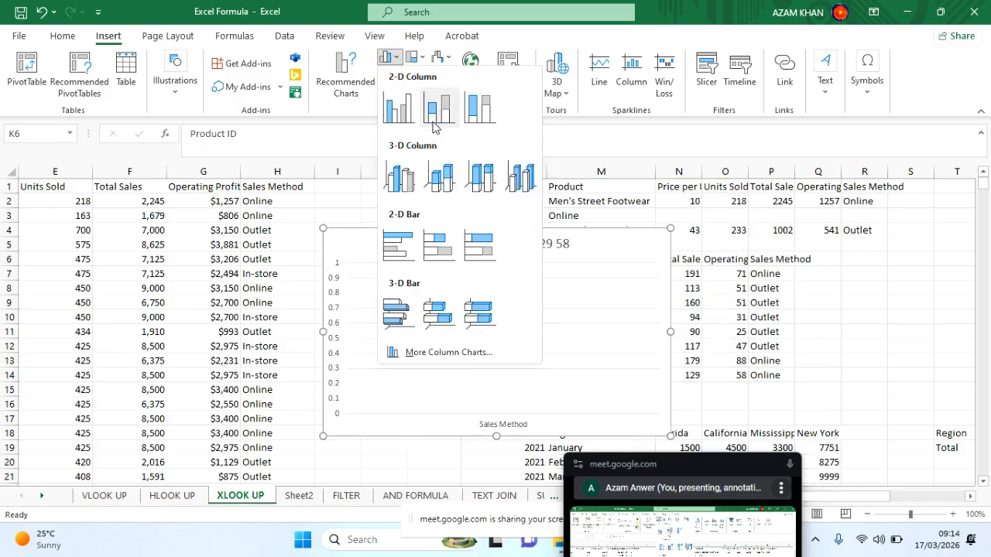
pyautogui.click(434, 112)
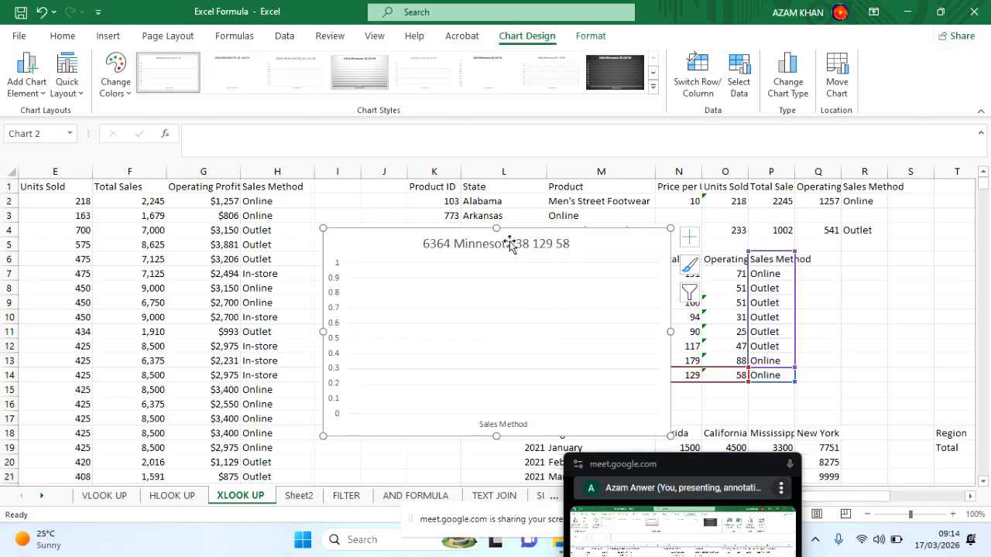
pyautogui.hotkey('ctrl', 'z')
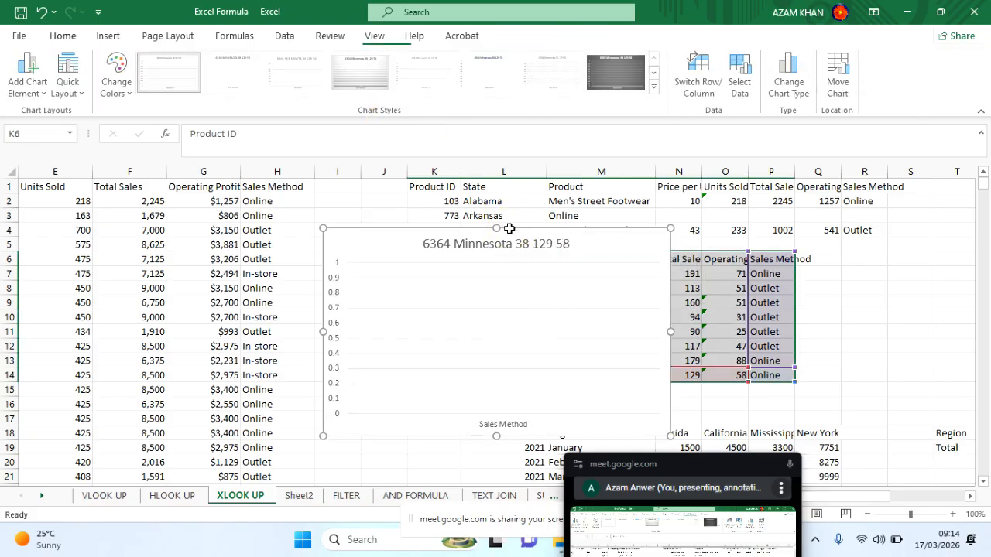
# Reselect K6:P14, look through the column chart options and recommended charts, and bring up the full list of chart types.
pyautogui.moveTo(426, 259); pyautogui.dragTo(774, 376)
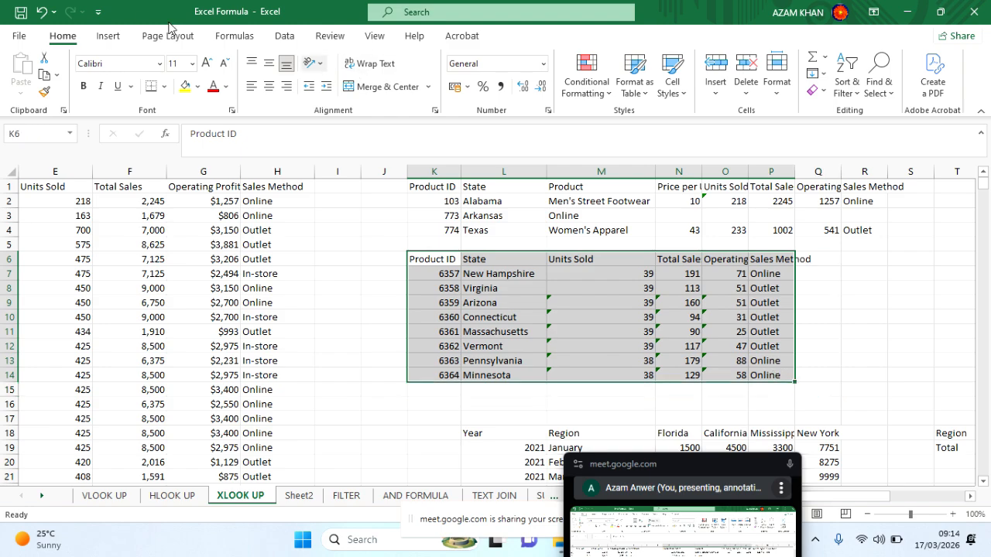
pyautogui.click(109, 36)
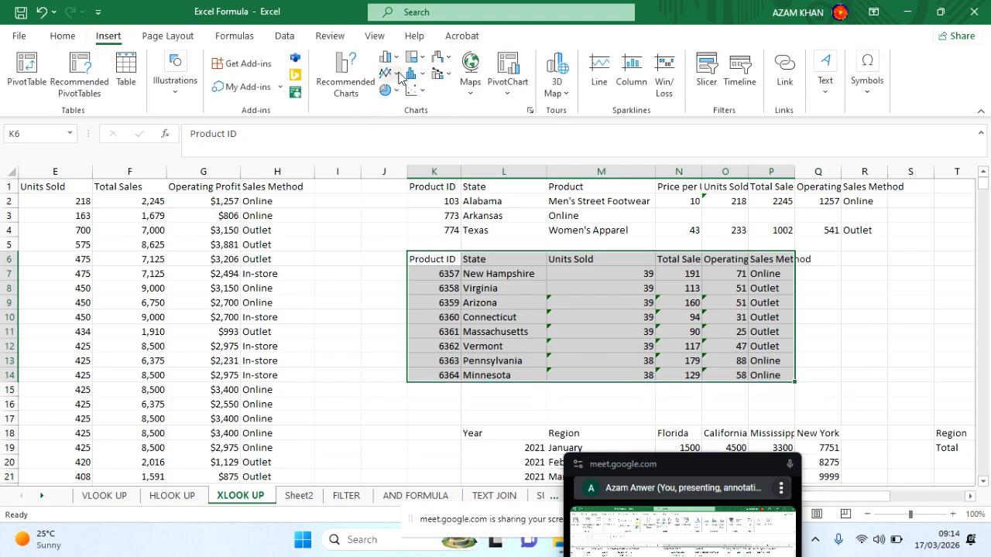
pyautogui.click(395, 71)
pyautogui.click(393, 58)
pyautogui.click(394, 58)
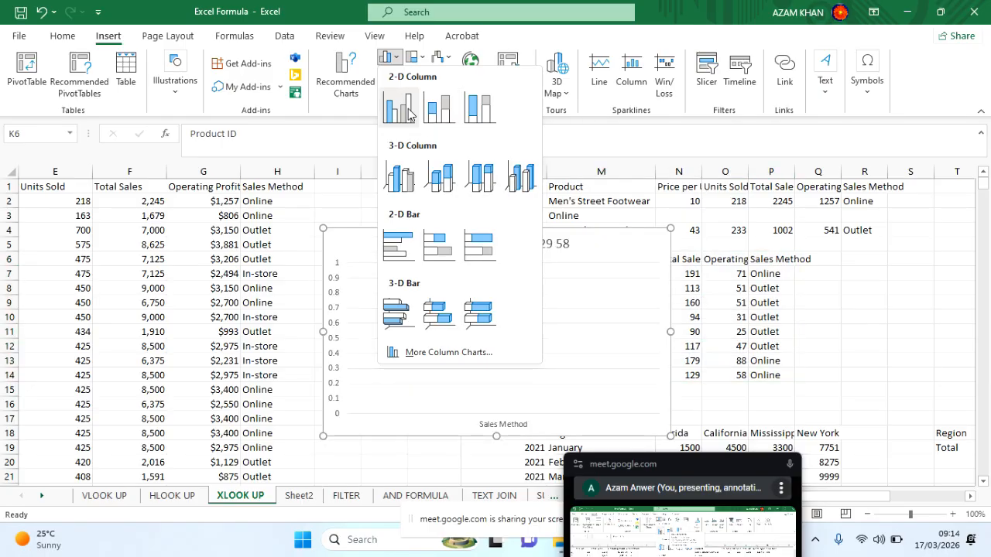
pyautogui.click(690, 9)
pyautogui.click(344, 87)
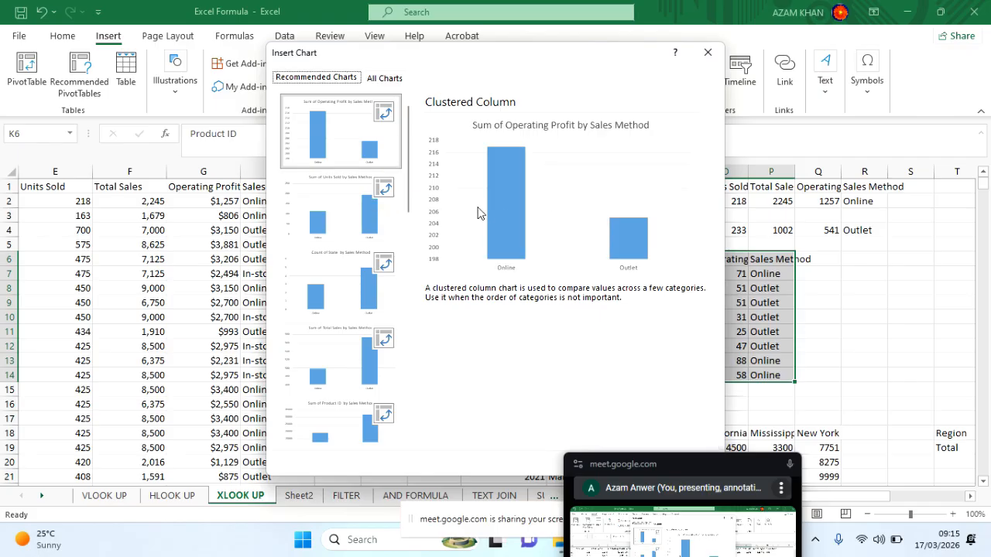
pyautogui.click(514, 207)
pyautogui.click(386, 78)
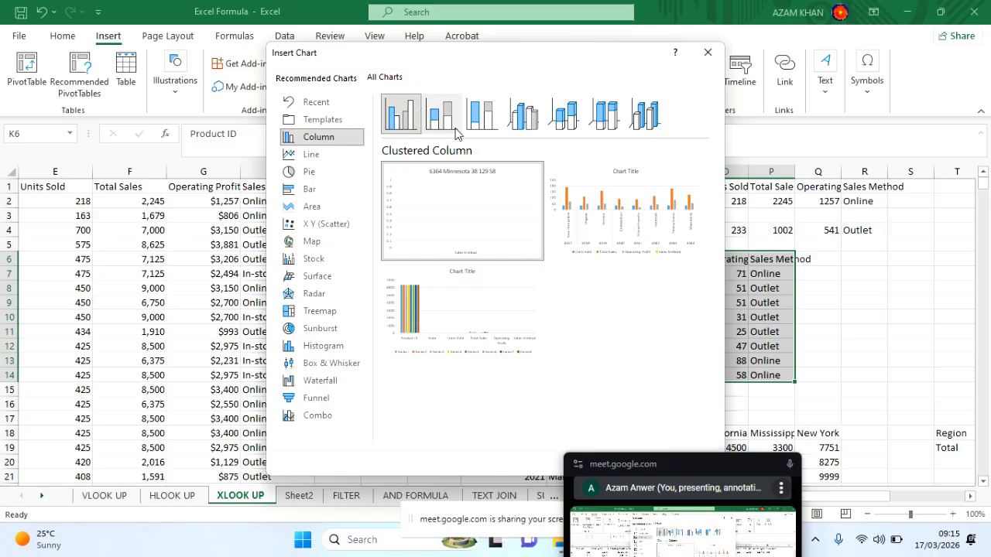
# Compare the previews of the column chart subtypes for K6:P14, including the clustered, stacked, 100% stacked and 3-D variants.
pyautogui.moveTo(452, 193)
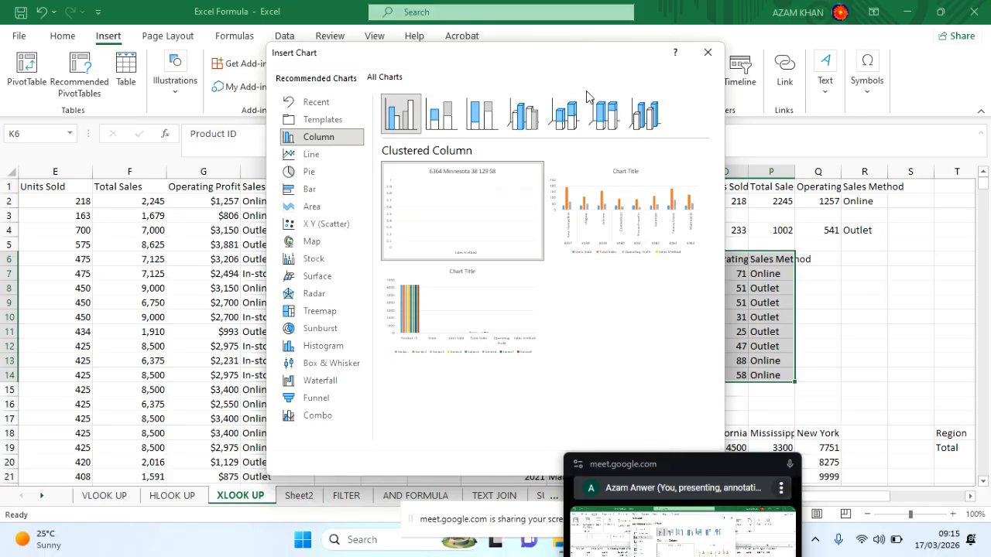
pyautogui.click(490, 114)
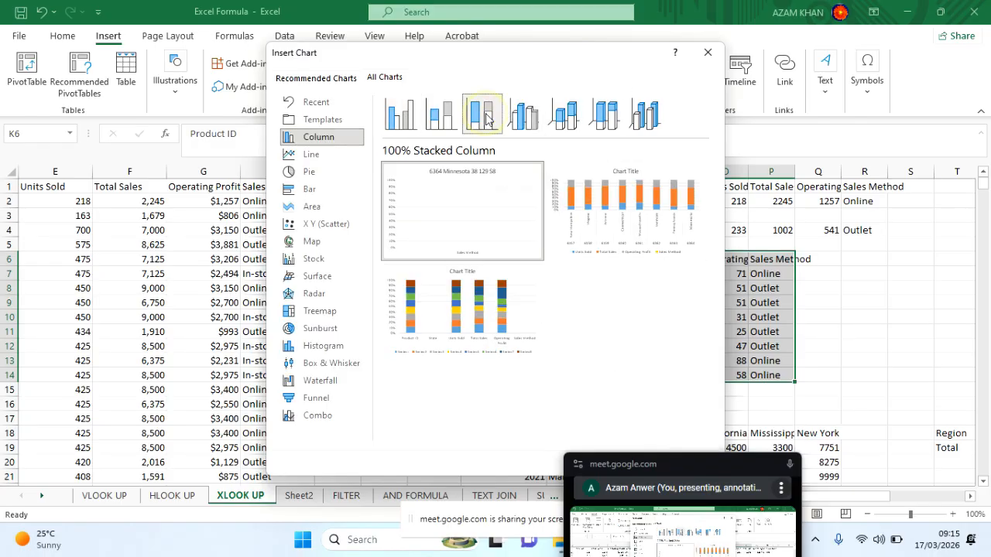
pyautogui.click(529, 115)
pyautogui.click(567, 115)
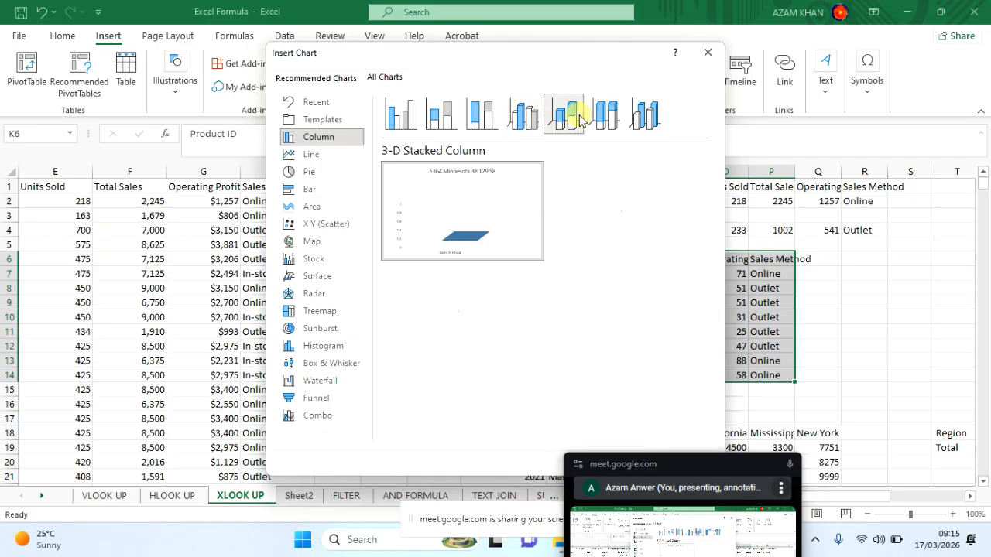
pyautogui.click(635, 117)
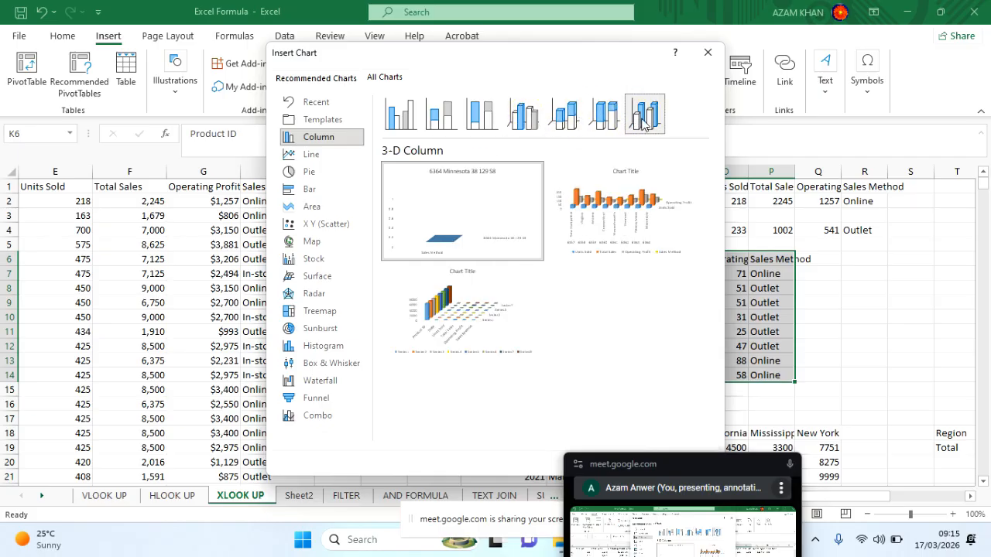
pyautogui.click(602, 119)
pyautogui.click(565, 116)
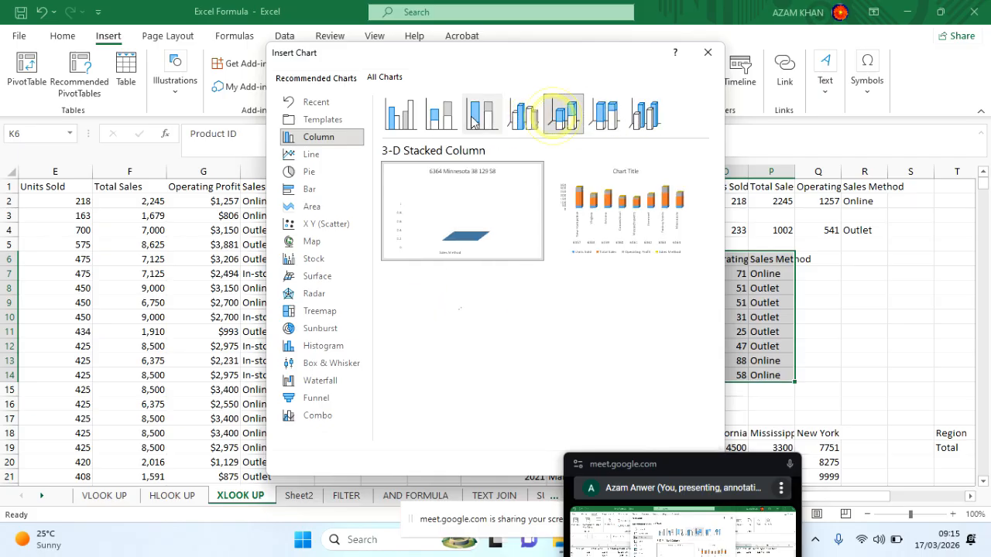
pyautogui.click(482, 115)
pyautogui.click(435, 124)
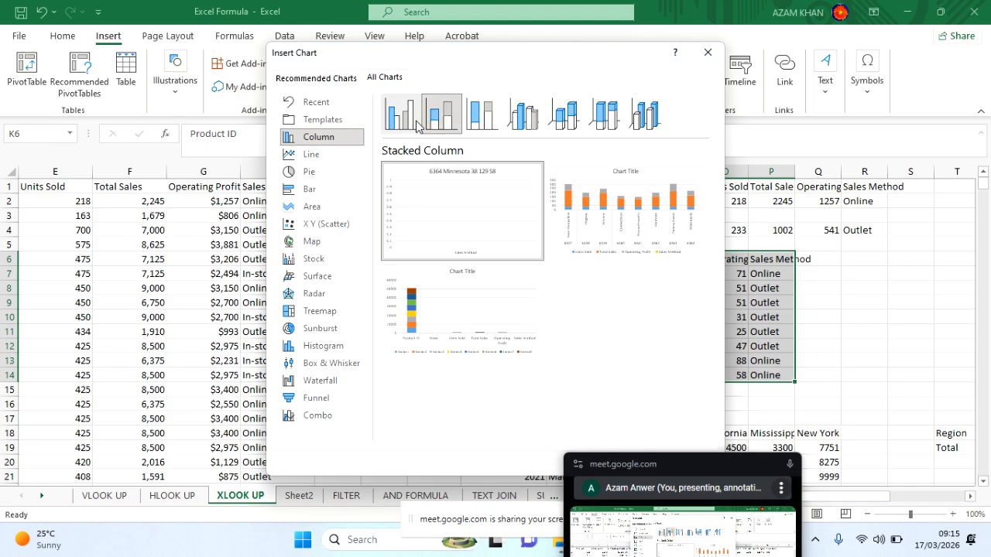
pyautogui.click(409, 124)
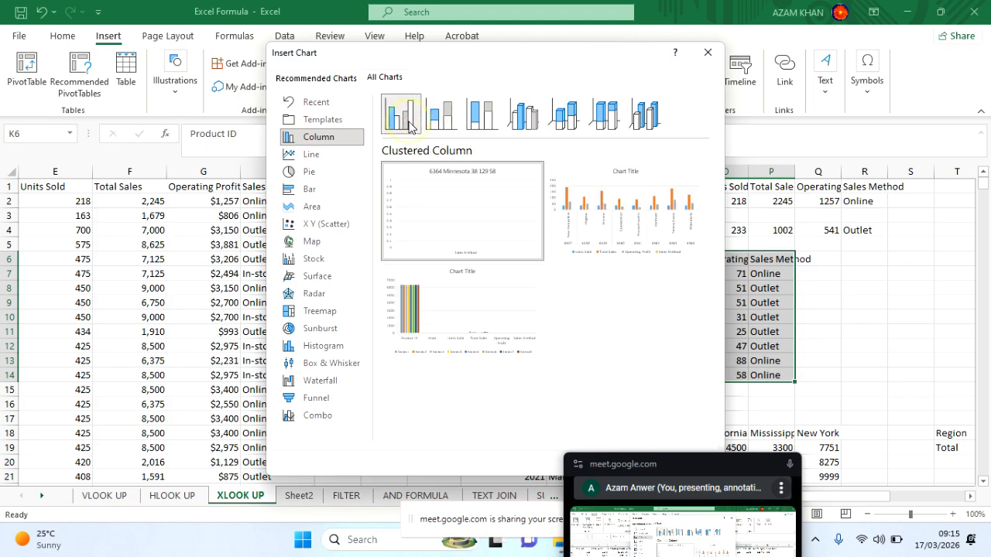
pyautogui.click(327, 154)
pyautogui.click(324, 137)
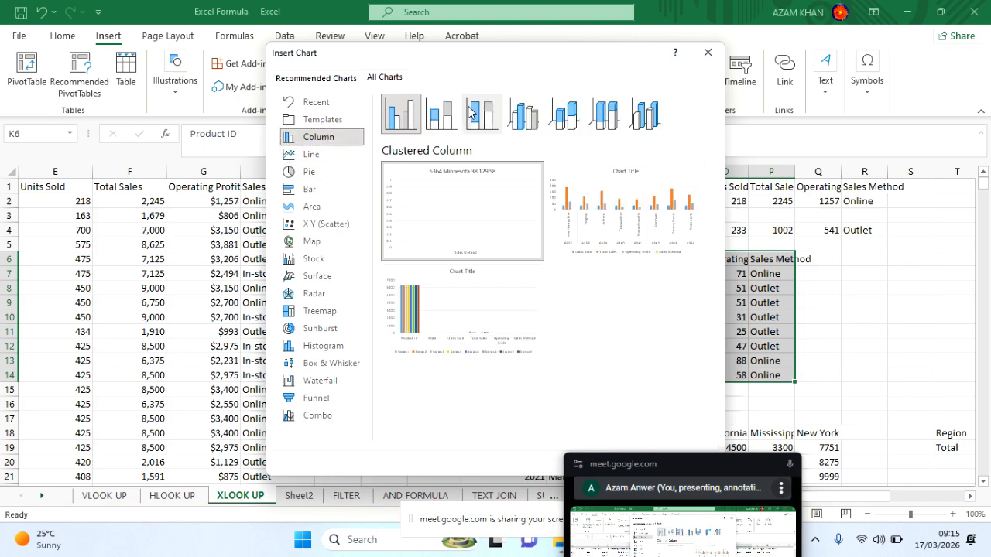
# Insert a 3-D clustered column chart of K6:P14 with the states as categories, and move it over columns E to K.
pyautogui.click(441, 114)
pyautogui.click(519, 116)
pyautogui.click(563, 116)
pyautogui.click(524, 116)
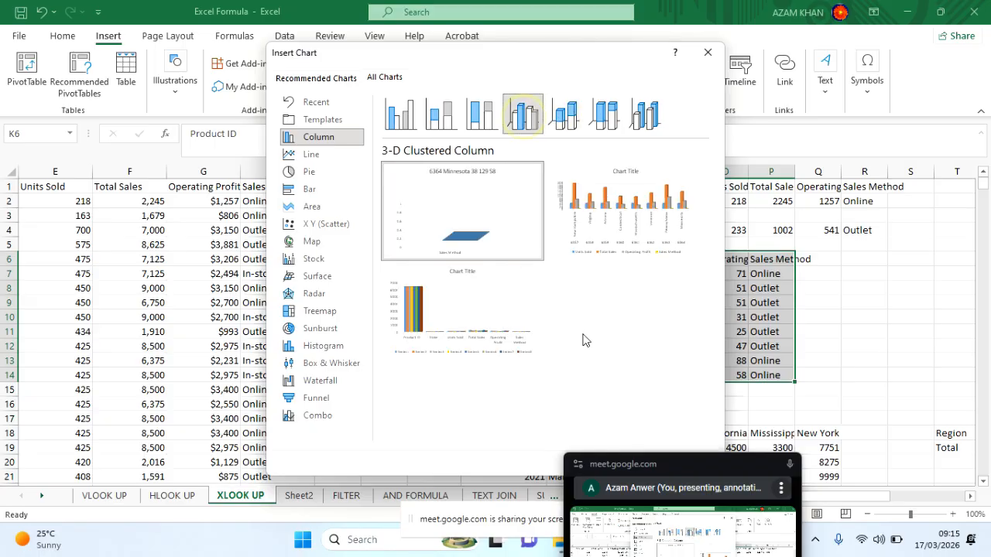
pyautogui.moveTo(647, 251)
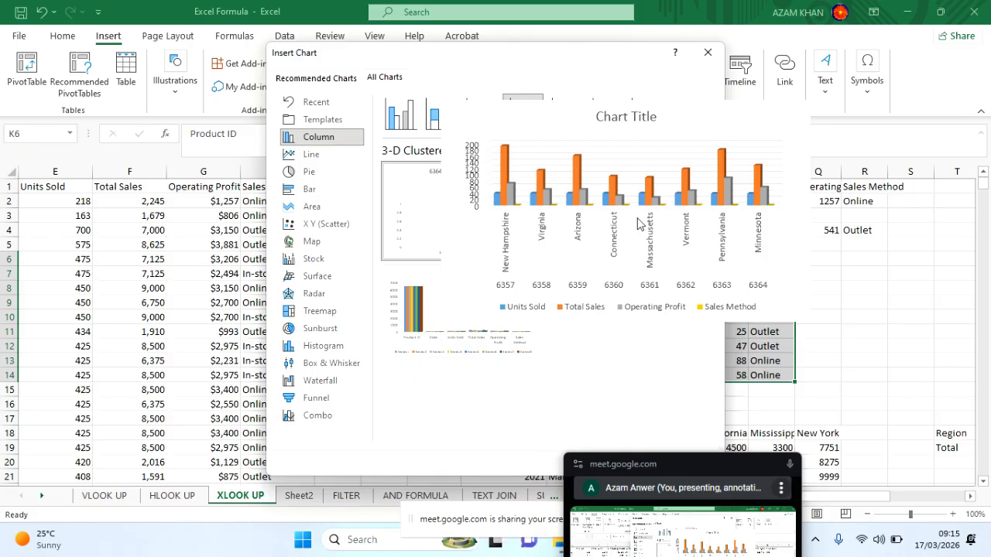
pyautogui.doubleClick(638, 218)
pyautogui.click(638, 218)
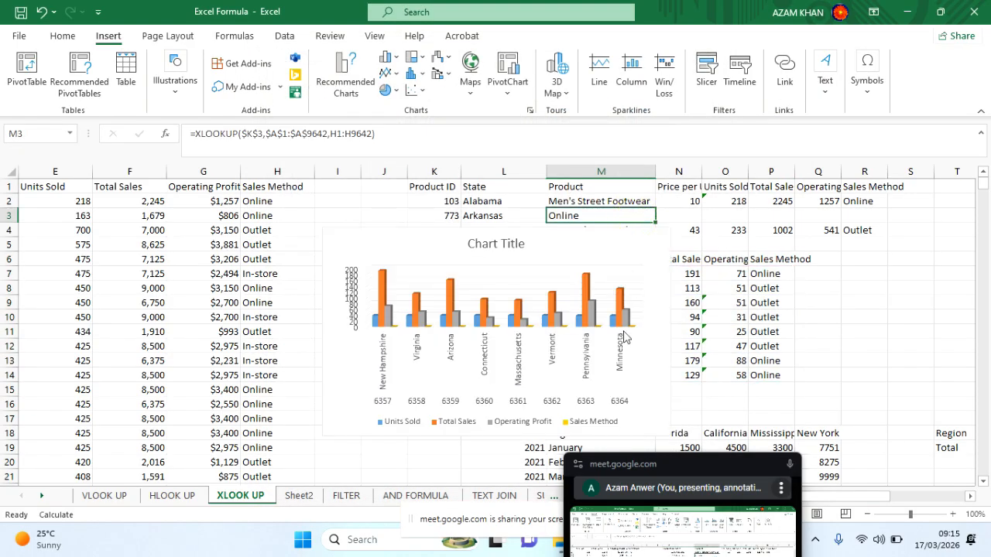
pyautogui.click(522, 298)
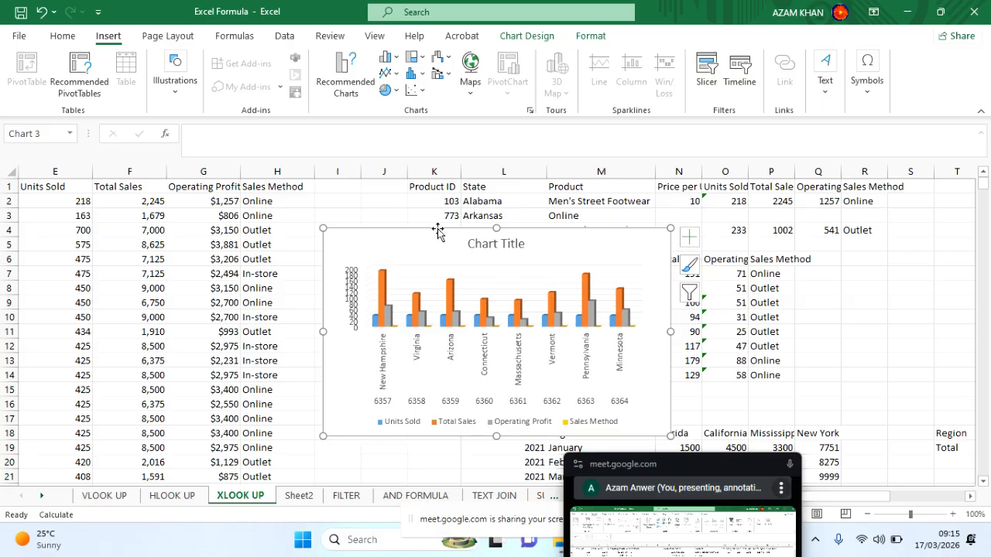
pyautogui.moveTo(439, 230); pyautogui.dragTo(192, 202)
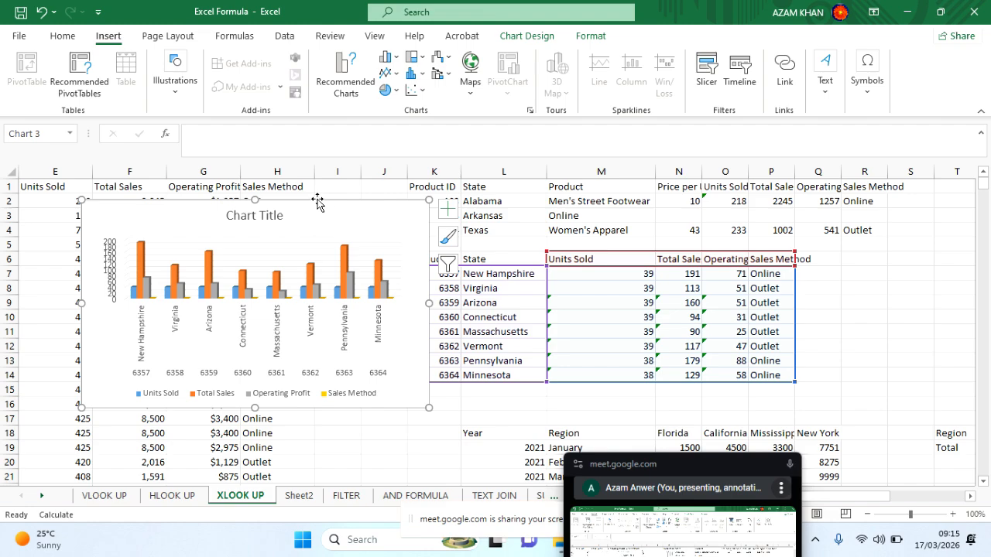
# Replace the 3-D chart with the recommended clustered column PivotChart of Sum of Operating Profit by Sales Method, based on K6:P14.
pyautogui.press('Escape')
pyautogui.press('Delete')
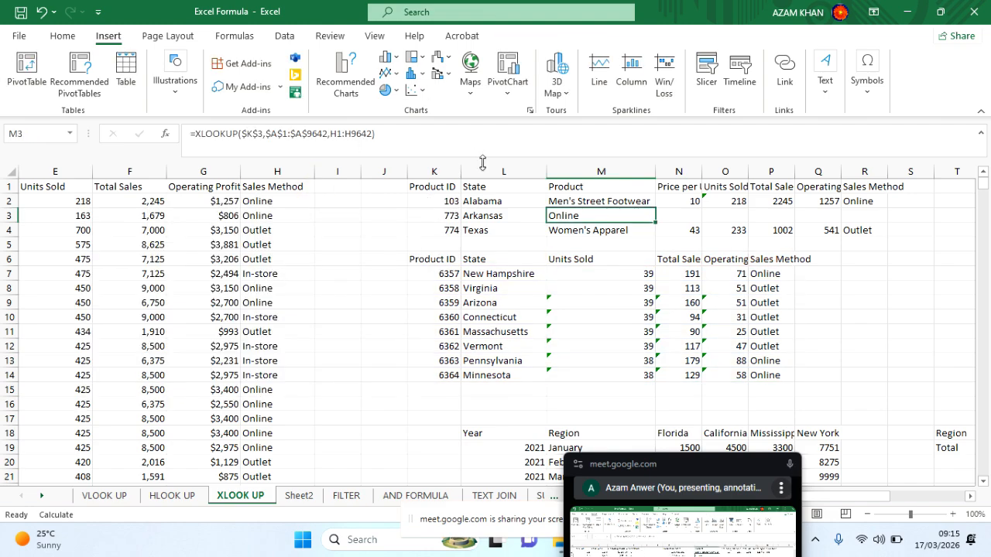
pyautogui.moveTo(428, 261); pyautogui.dragTo(769, 376)
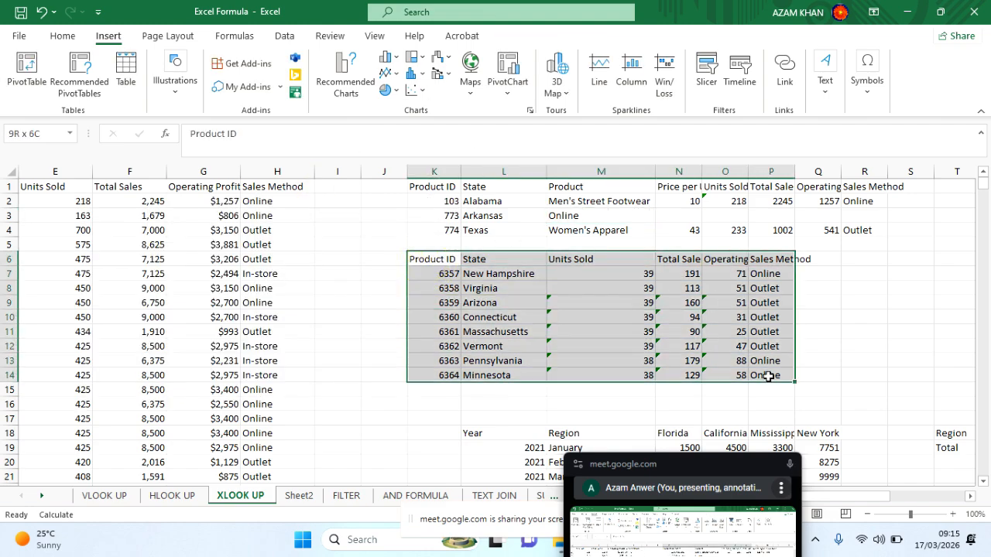
pyautogui.click(341, 77)
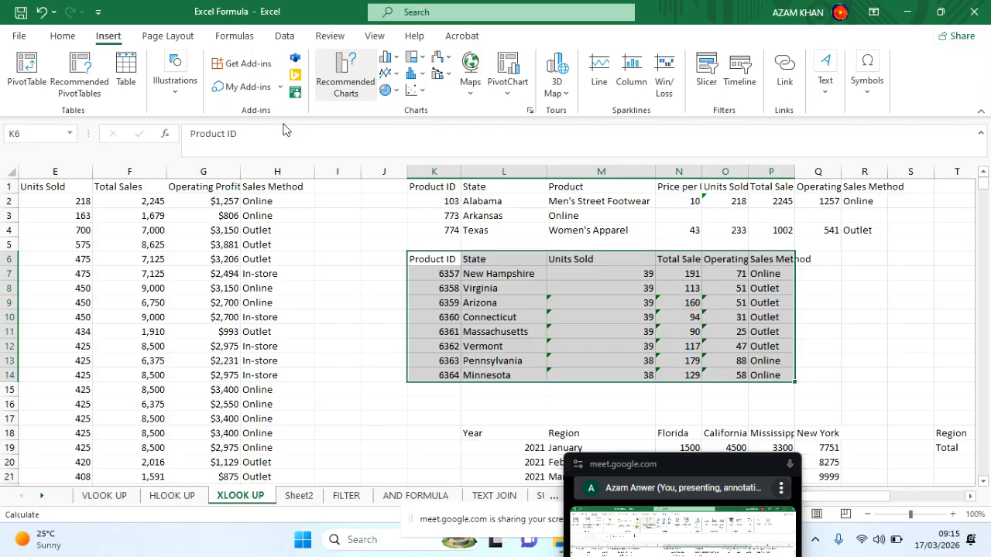
pyautogui.doubleClick(378, 137)
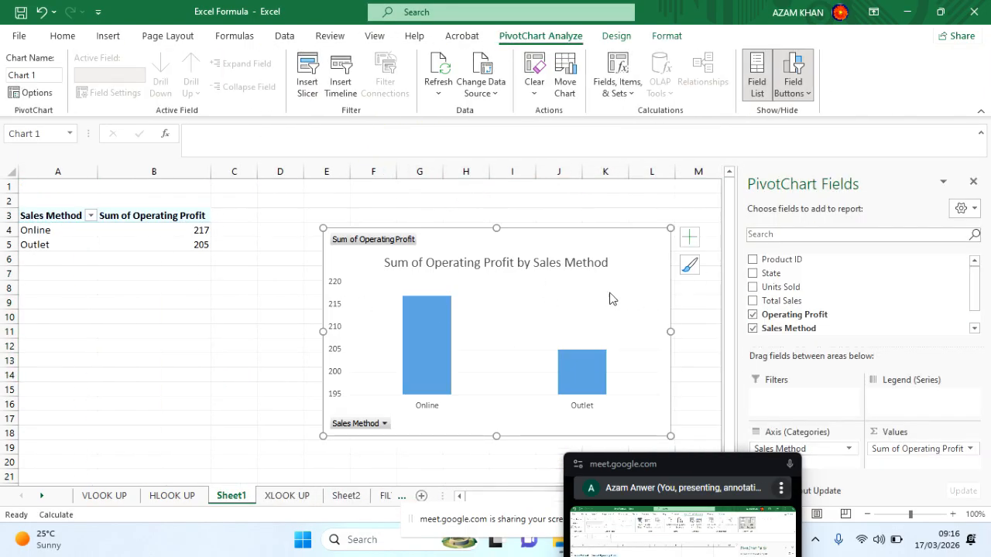
# Delete the new Sheet1 containing the PivotChart and its pivot table.
pyautogui.rightClick(231, 497)
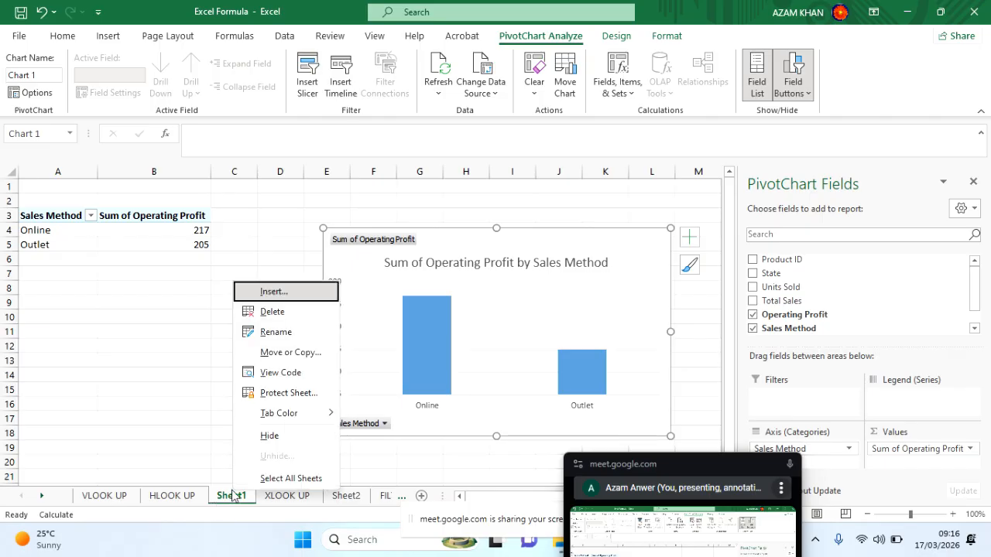
pyautogui.click(271, 311)
pyautogui.click(472, 309)
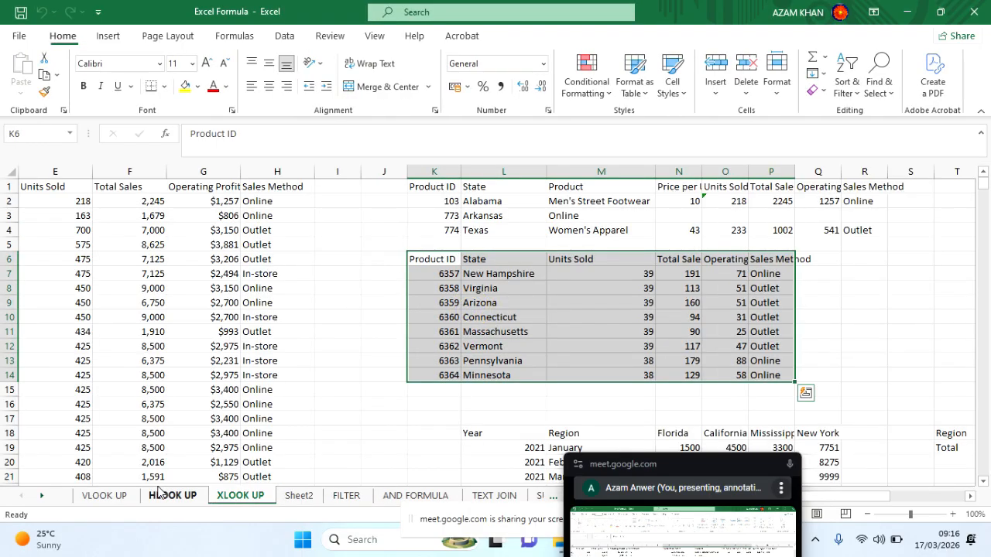
pyautogui.hscroll(2, 538, 316)
pyautogui.hscroll(3, 539, 316)
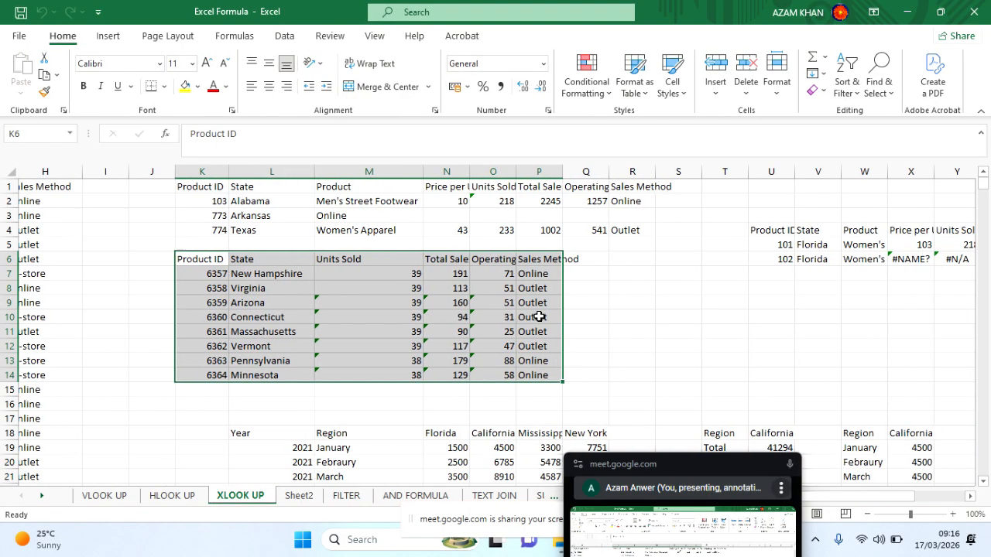
pyautogui.hscroll(-3, 539, 316)
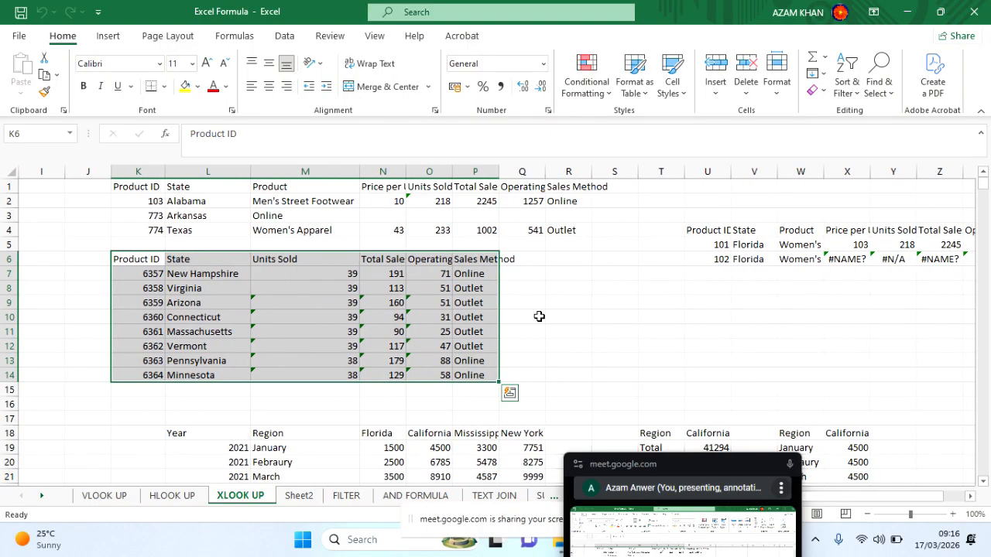
pyautogui.hscroll(-2, 538, 316)
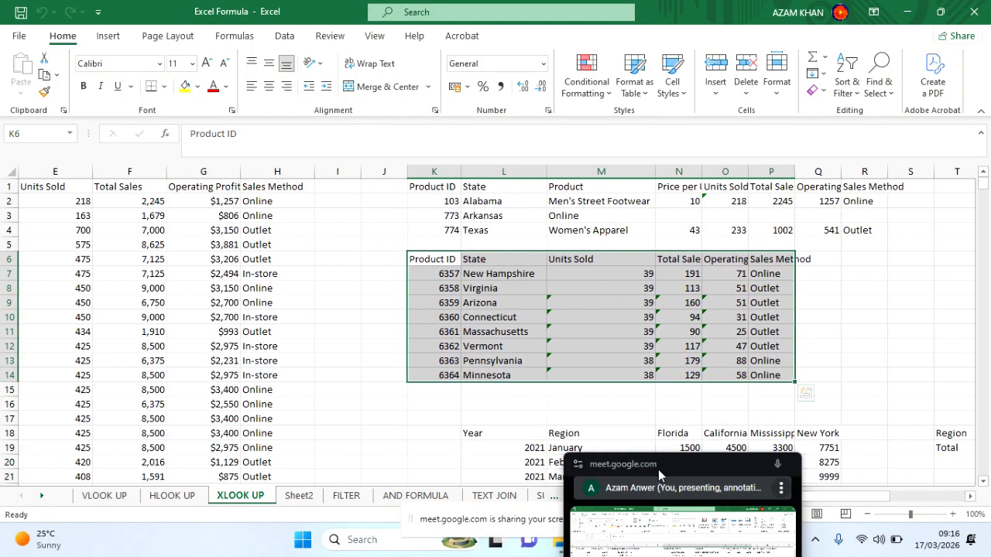
pyautogui.moveTo(659, 470); pyautogui.dragTo(895, 480)
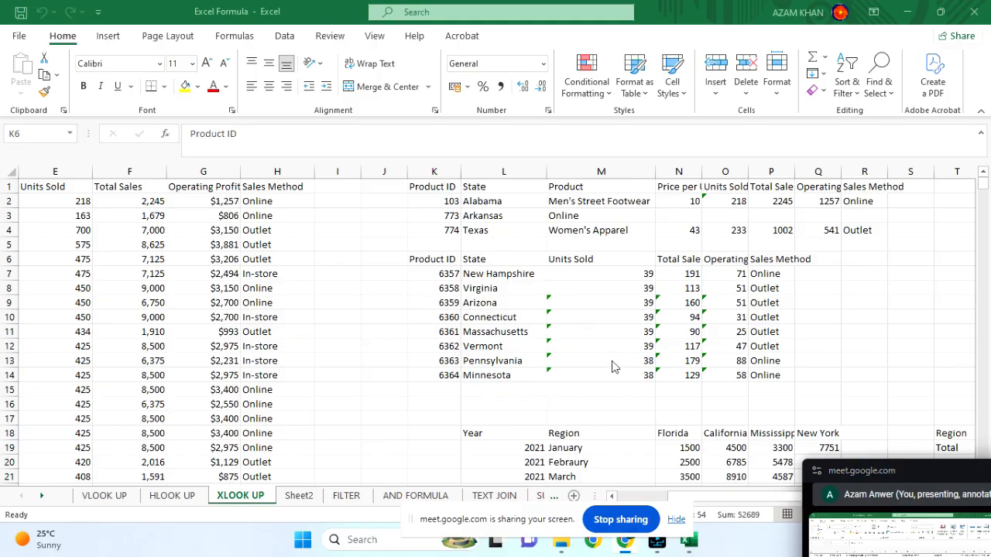
pyautogui.click(551, 342)
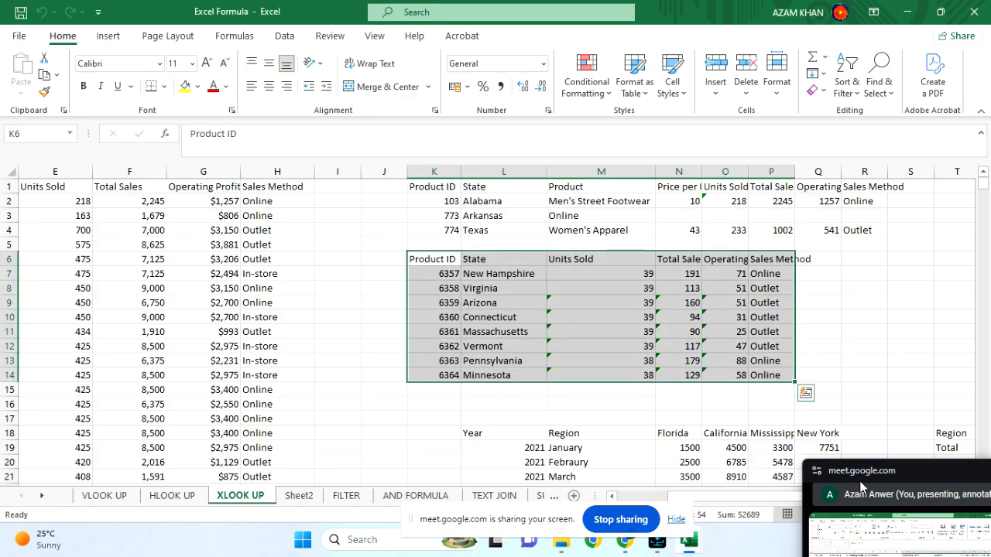
pyautogui.moveTo(860, 471); pyautogui.dragTo(372, 63)
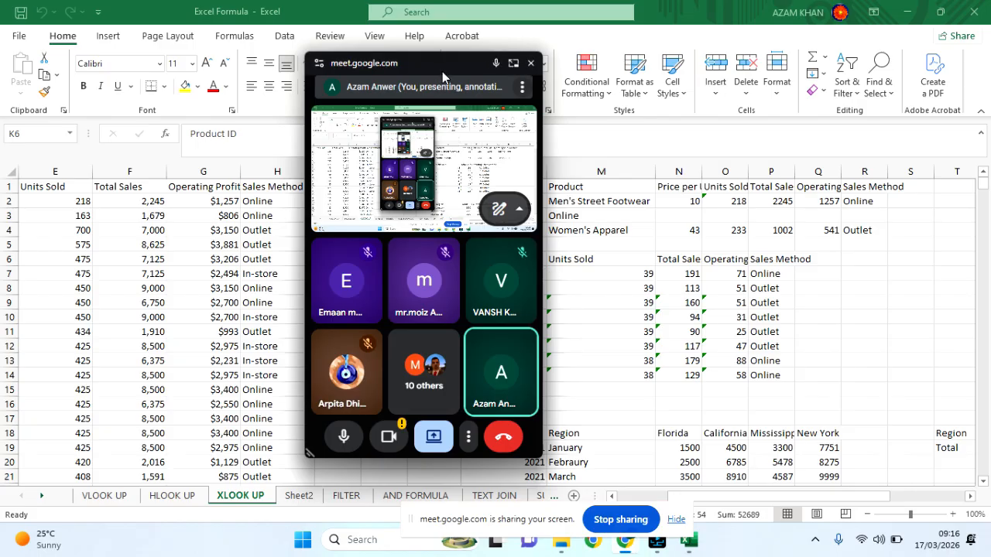
pyautogui.moveTo(440, 63); pyautogui.dragTo(959, 519)
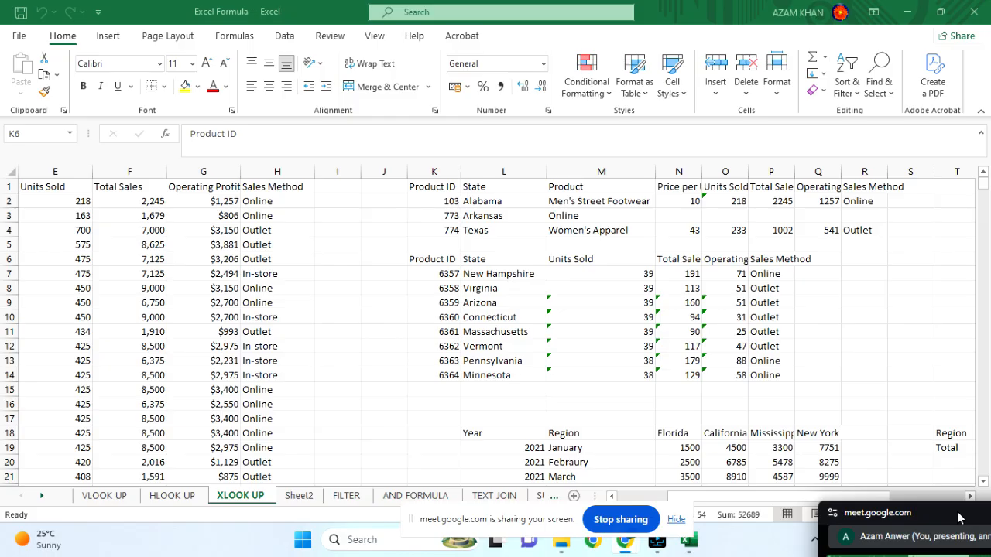
pyautogui.moveTo(958, 517); pyautogui.dragTo(929, 517)
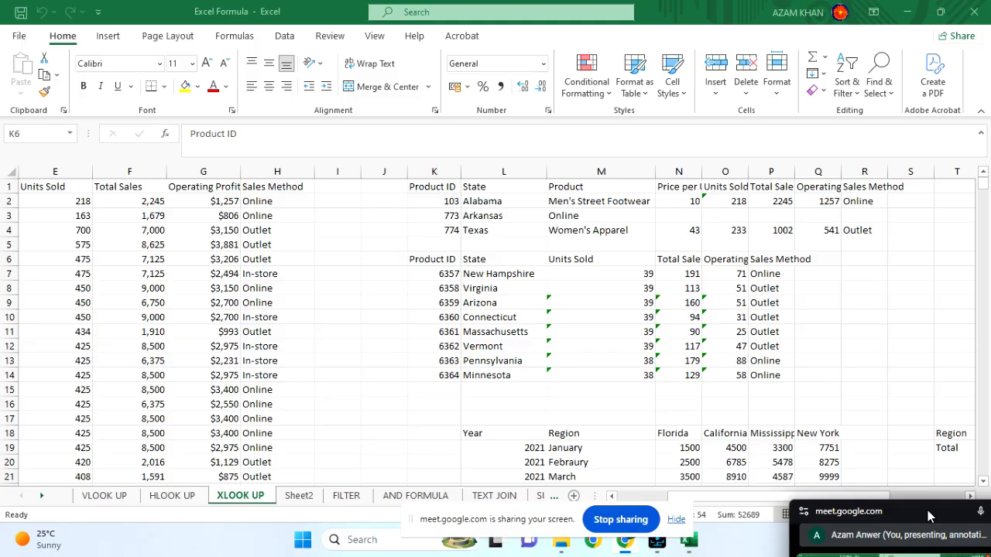
pyautogui.moveTo(927, 510); pyautogui.dragTo(792, 89)
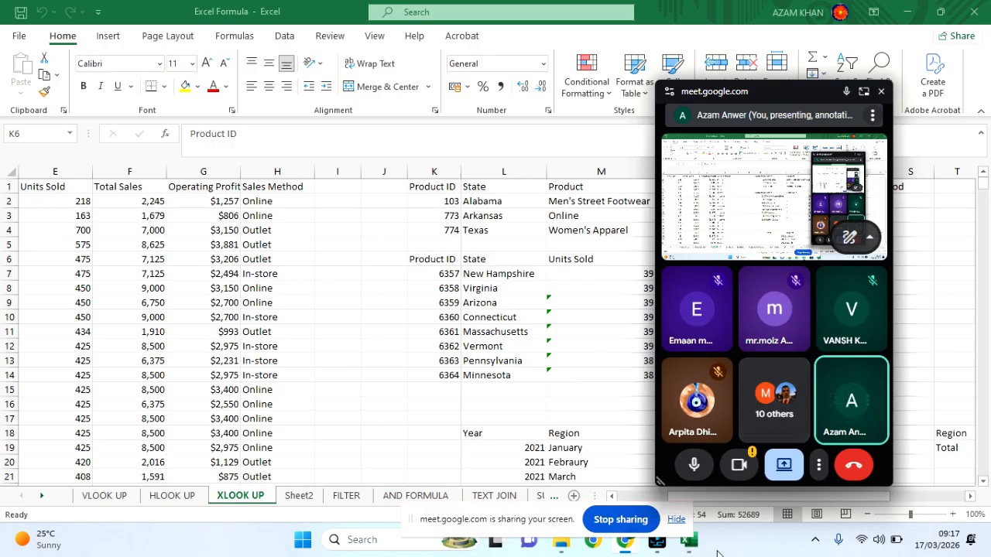
pyautogui.click(694, 464)
pyautogui.click(656, 540)
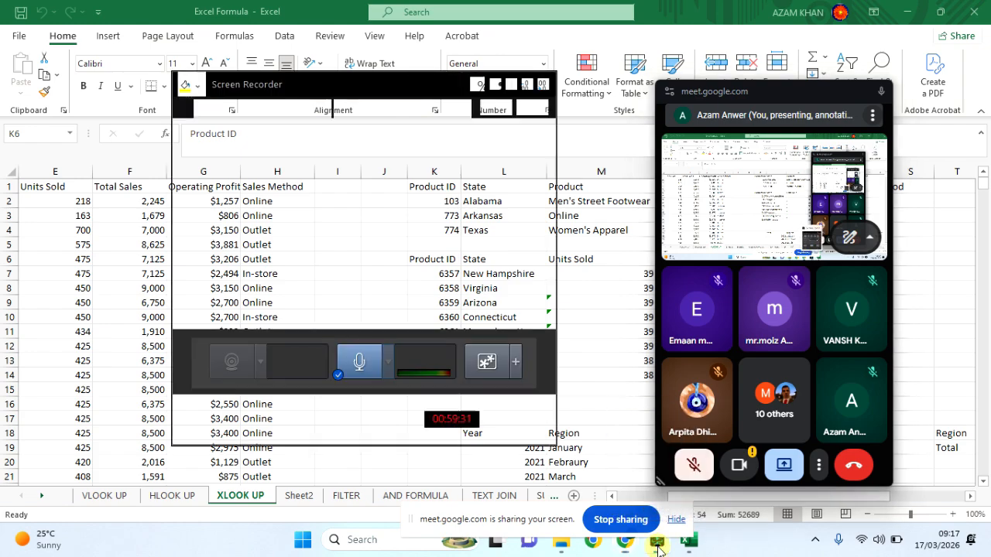
pyautogui.click(366, 418)
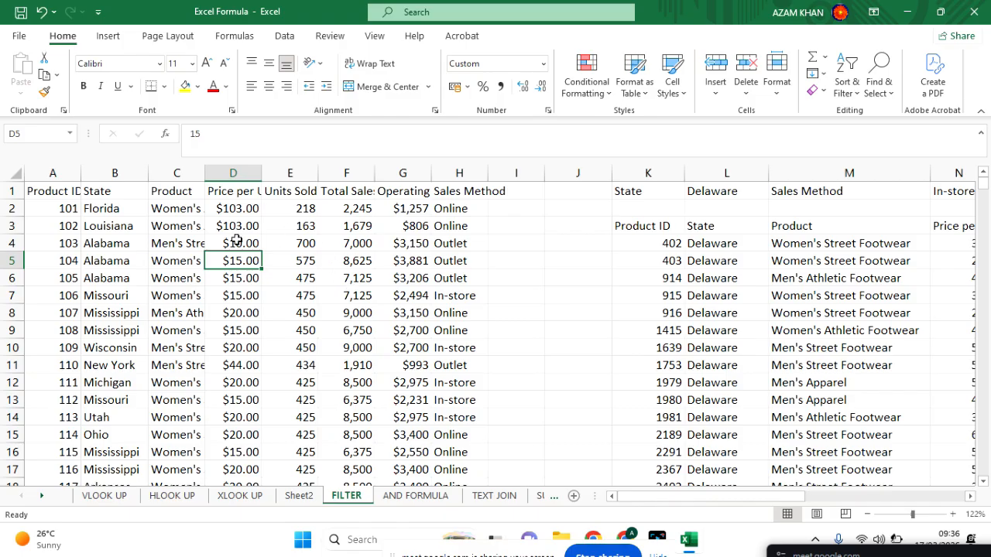
# Turn on filtering for the header row A1:H1 of the product table on the FILTER sheet.
pyautogui.moveTo(39, 191); pyautogui.dragTo(464, 183)
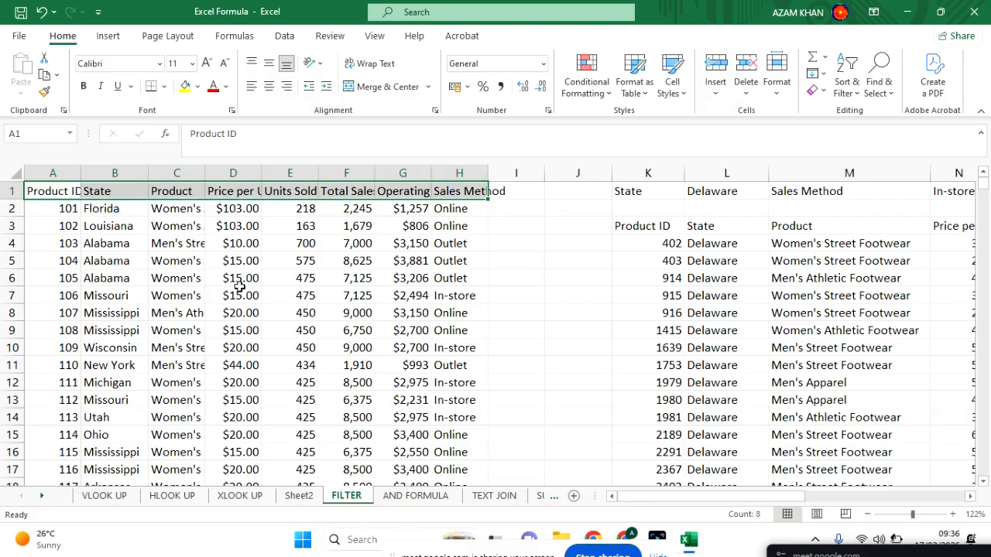
pyautogui.click(847, 83)
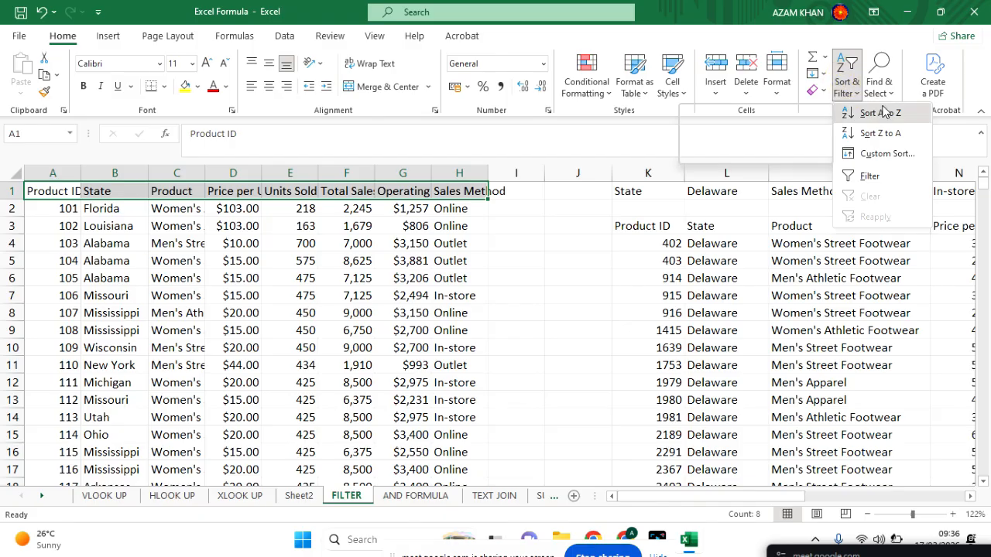
pyautogui.click(868, 178)
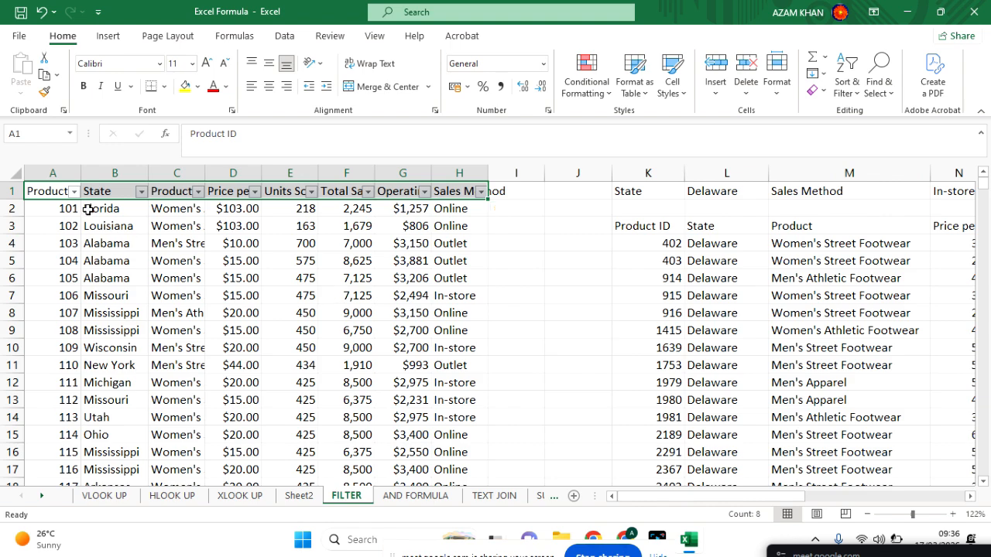
# Filter the State column to show only Florida and look through the matching rows.
pyautogui.click(142, 193)
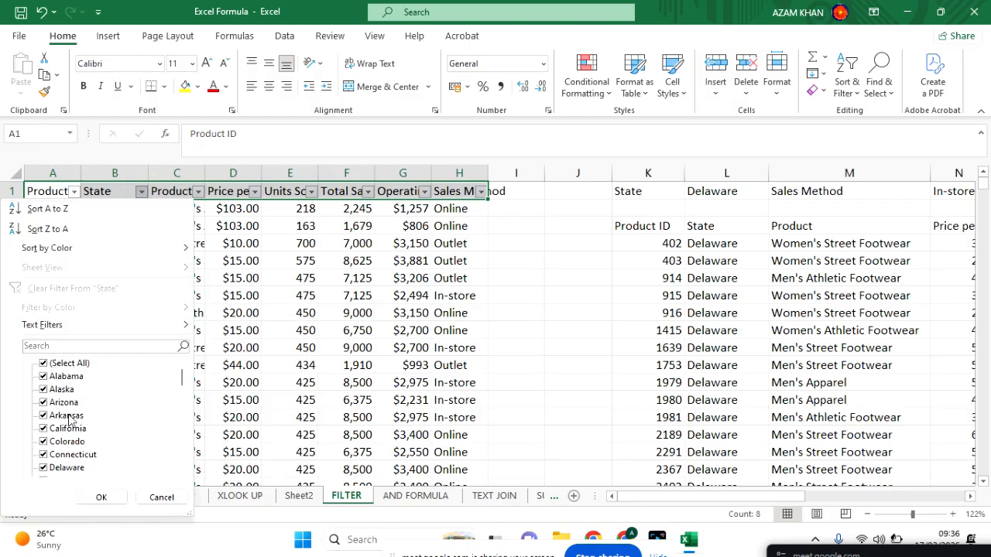
pyautogui.moveTo(184, 373)
pyautogui.mouseDown()
pyautogui.moveTo(186, 432)
pyautogui.moveTo(193, 375)
pyautogui.mouseUp()
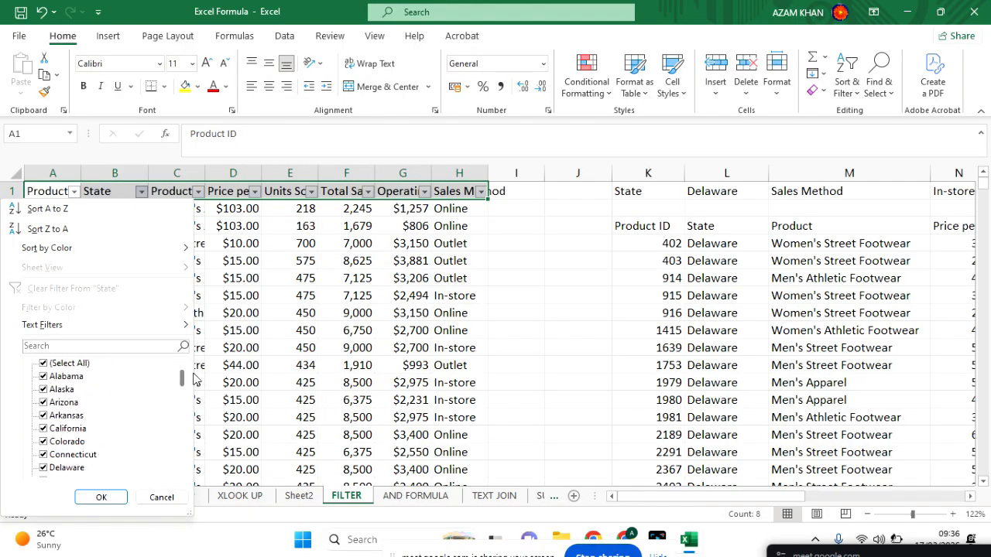
pyautogui.click(62, 369)
pyautogui.moveTo(181, 375)
pyautogui.mouseDown()
pyautogui.moveTo(182, 407)
pyautogui.moveTo(182, 393)
pyautogui.mouseUp()
pyautogui.click(56, 406)
pyautogui.click(101, 497)
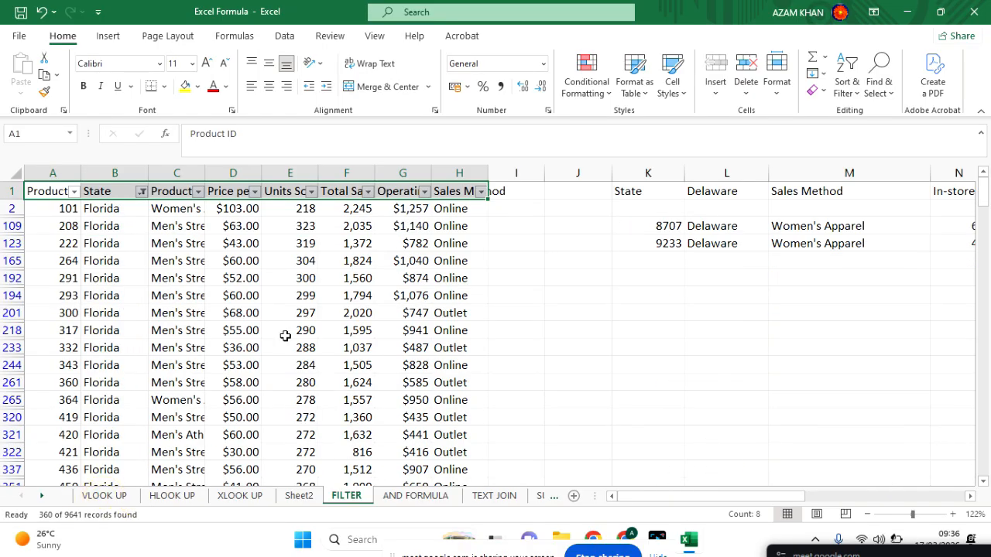
pyautogui.scroll(-8, 222, 339)
pyautogui.scroll(-20, 222, 341)
pyautogui.scroll(-10, 222, 340)
pyautogui.scroll(20, 222, 341)
# Filter the Product column to show only Women's Athletic Footwear and look through the remaining Florida rows.
pyautogui.click(197, 191)
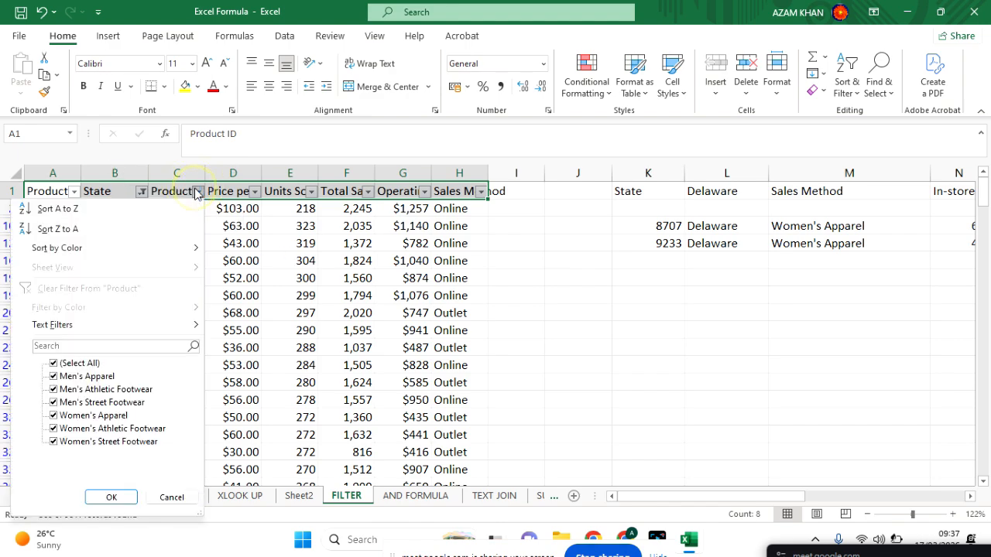
pyautogui.click(77, 363)
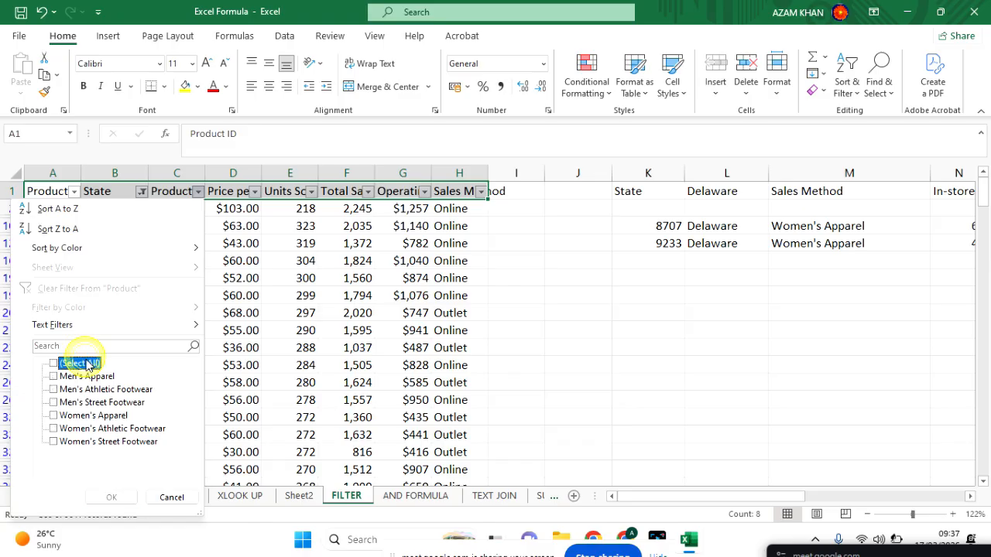
pyautogui.click(103, 431)
pyautogui.click(111, 497)
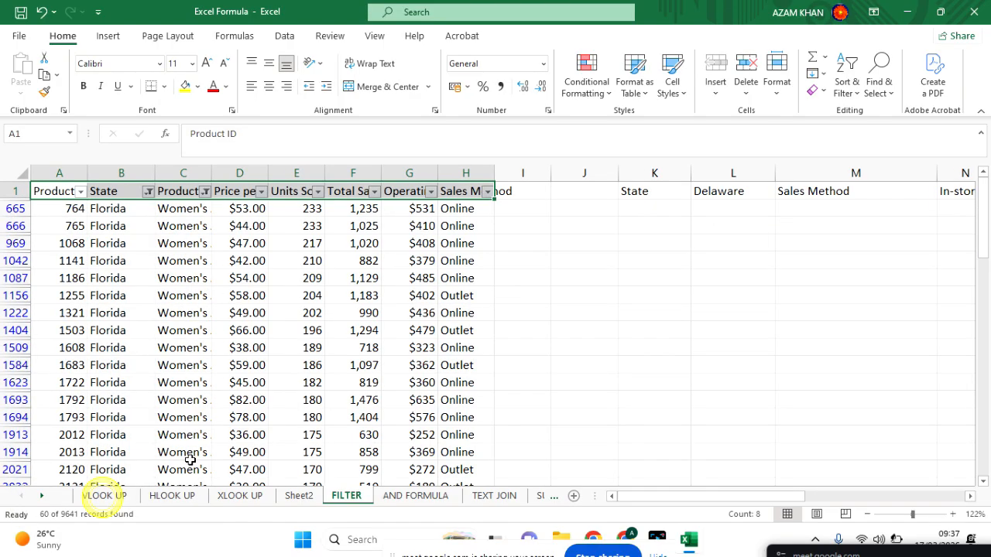
pyautogui.scroll(-4, 306, 339)
pyautogui.scroll(-18, 305, 339)
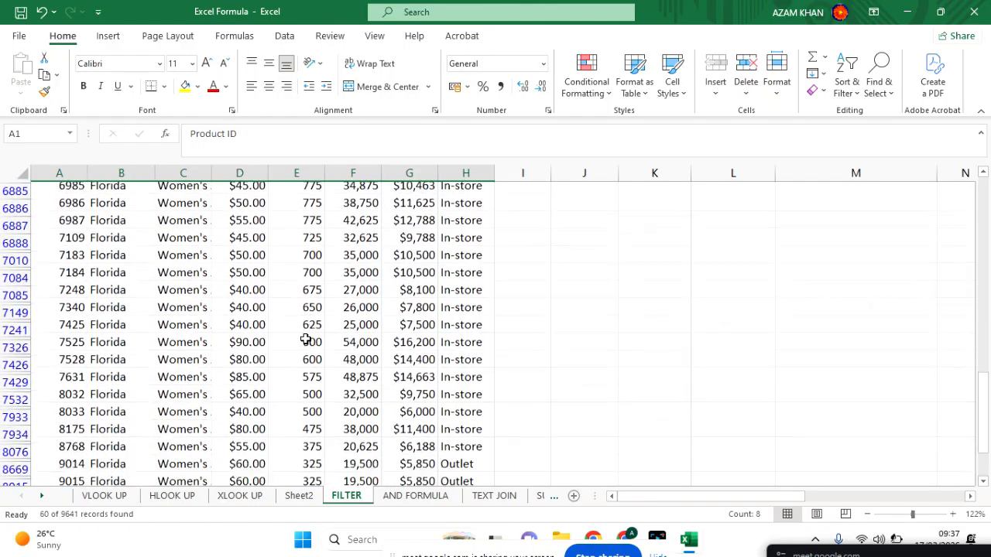
pyautogui.scroll(9, 305, 339)
pyautogui.scroll(12, 306, 339)
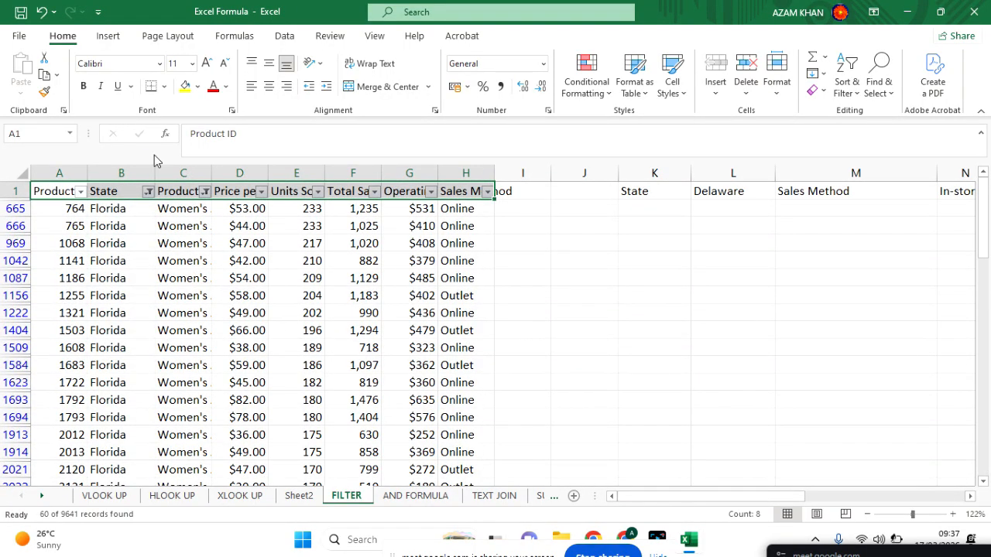
# Reset the State and Product filters by selecting all their values again.
pyautogui.click(147, 191)
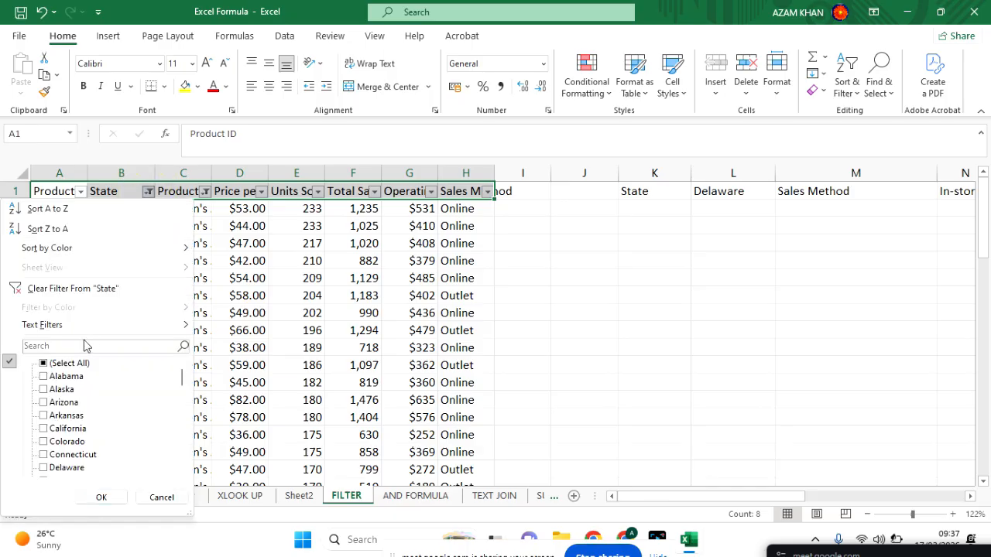
pyautogui.click(52, 363)
pyautogui.click(96, 497)
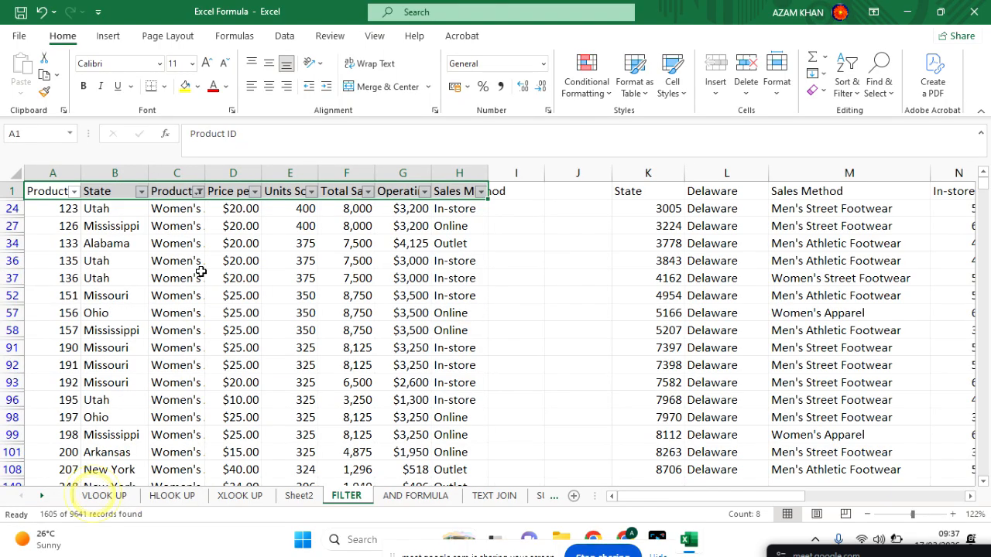
pyautogui.click(198, 191)
pyautogui.click(93, 363)
pyautogui.click(121, 498)
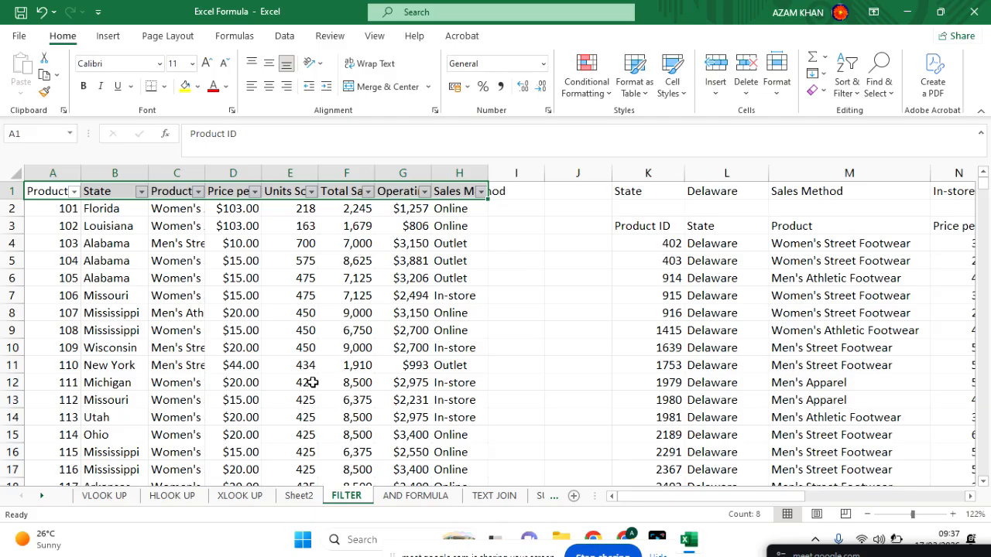
# Turn off filtering for the header row A1:H1.
pyautogui.moveTo(62, 191); pyautogui.dragTo(443, 192)
pyautogui.click(847, 85)
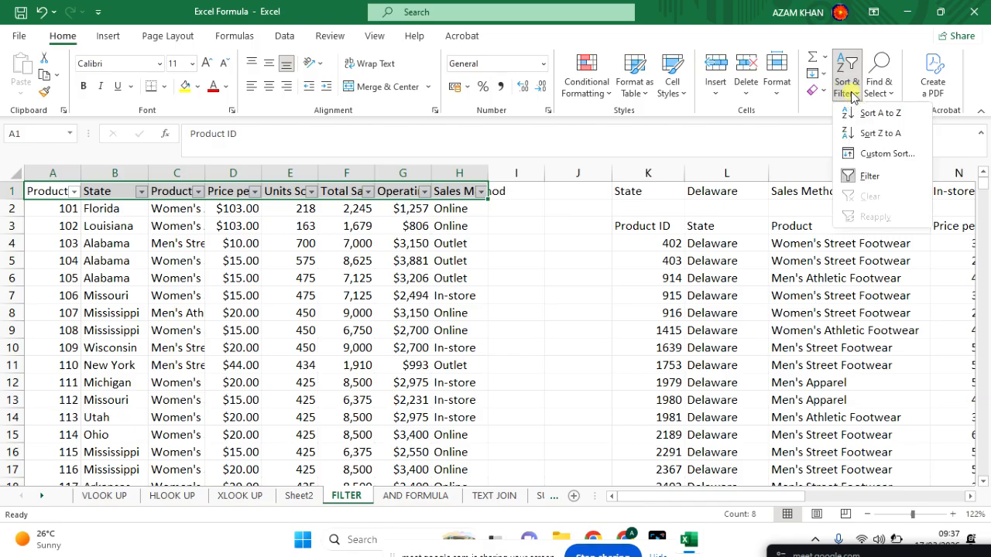
pyautogui.click(869, 175)
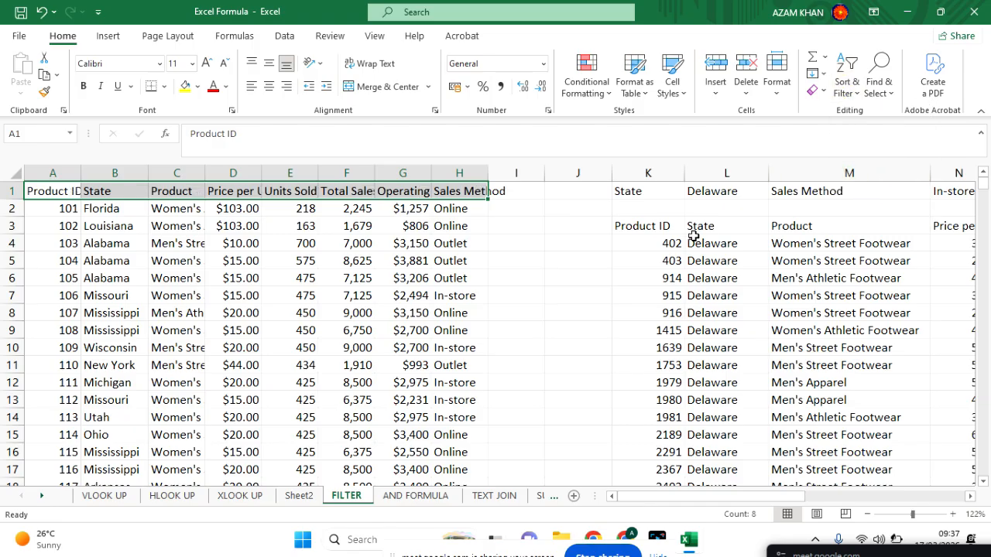
# Add the filter controls back to headers A1:H1 and remove them again.
pyautogui.moveTo(57, 192); pyautogui.dragTo(470, 188)
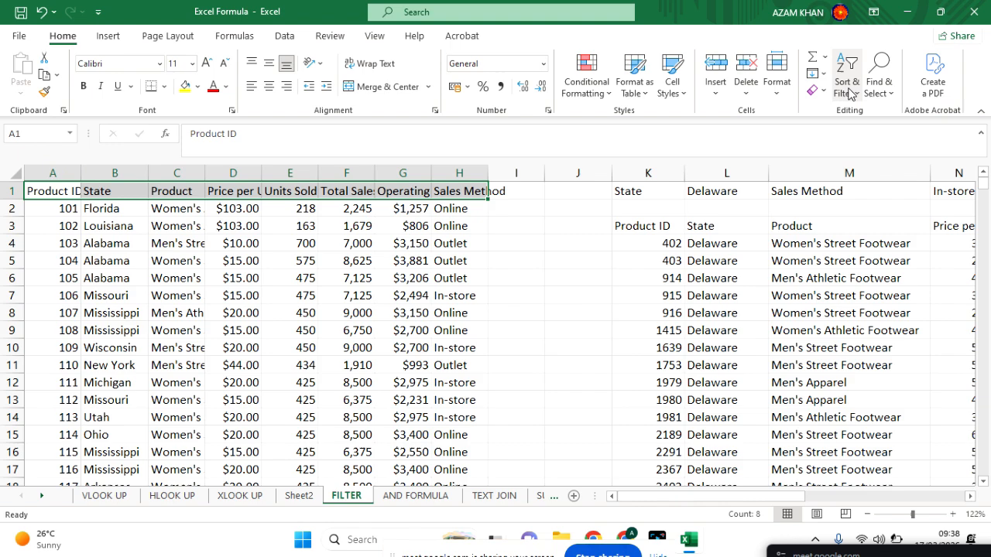
pyautogui.click(847, 85)
pyautogui.click(863, 175)
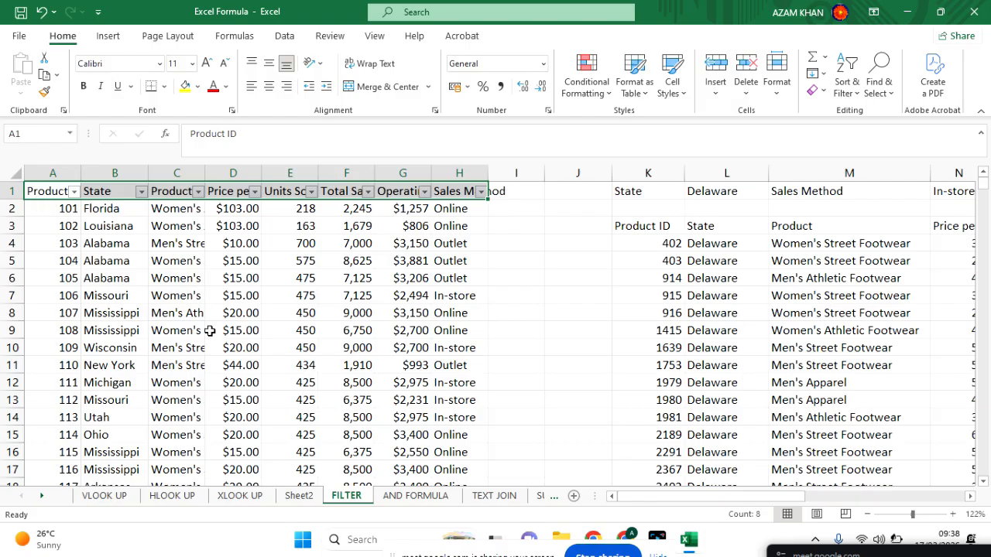
pyautogui.hotkey('ctrl', 'shift', 'l')
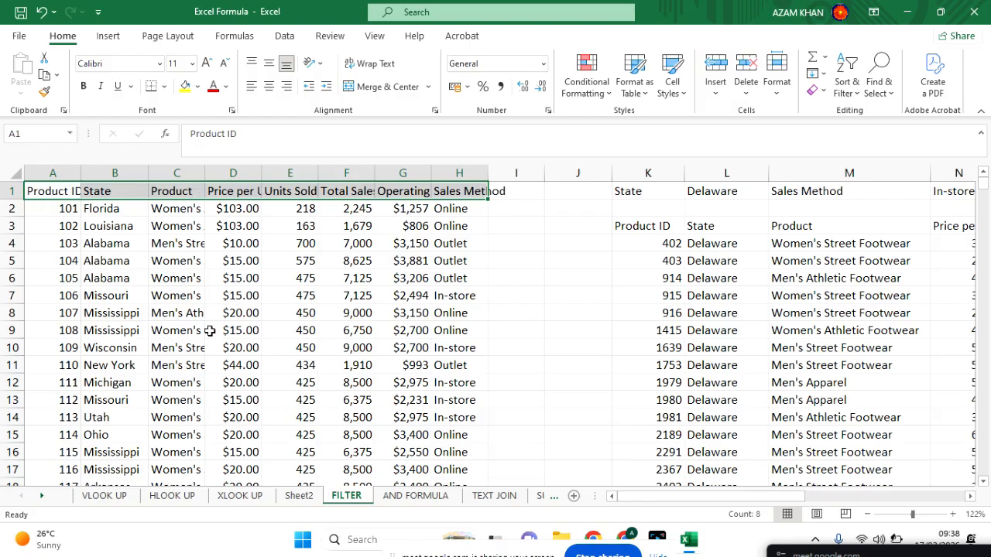
# Reselect the headers from Product ID to Sales Method and toggle filtering on and off twice, leaving it off.
pyautogui.click(47, 191)
pyautogui.moveTo(126, 192); pyautogui.dragTo(457, 193)
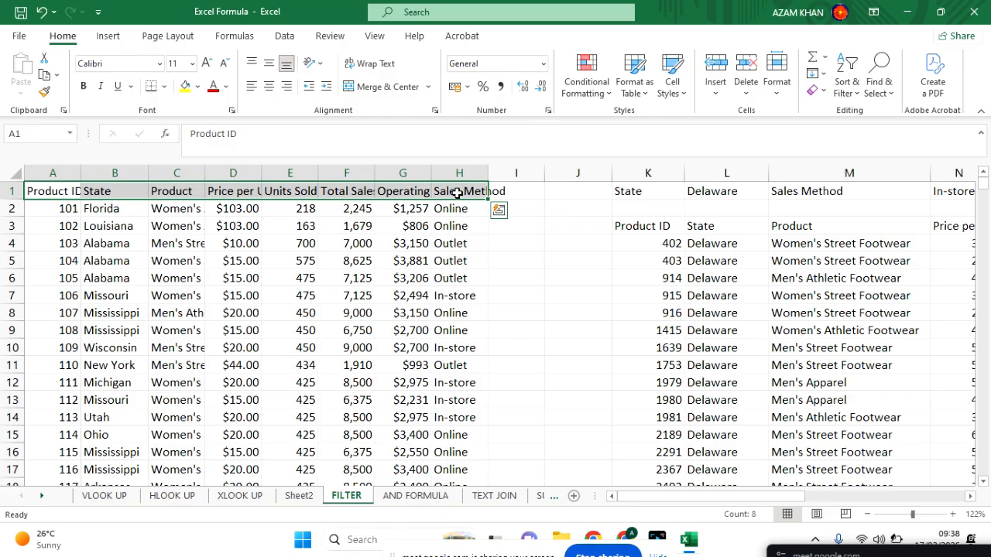
pyautogui.hotkey('ctrl', 'shift', 'l')
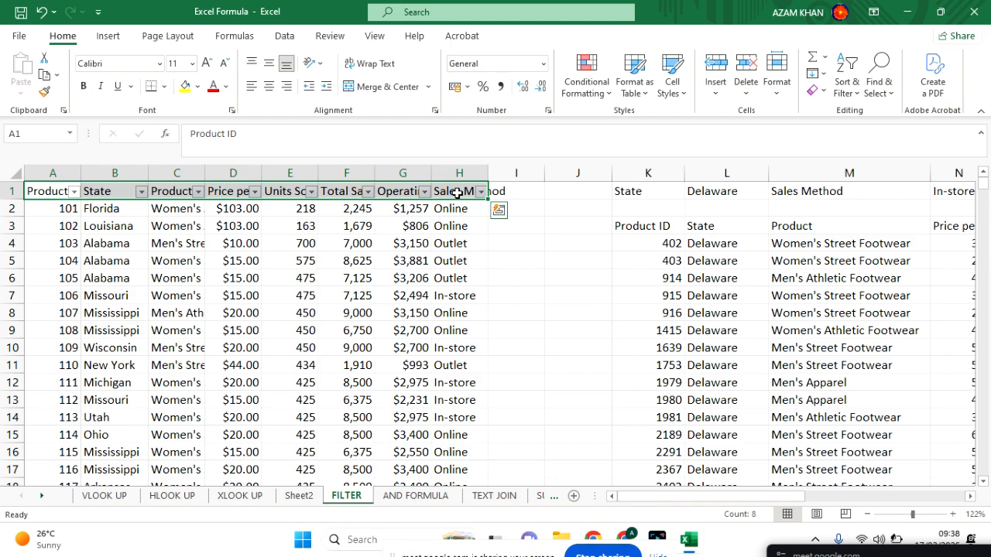
pyautogui.hotkey('ctrl', 'shift', 'l')
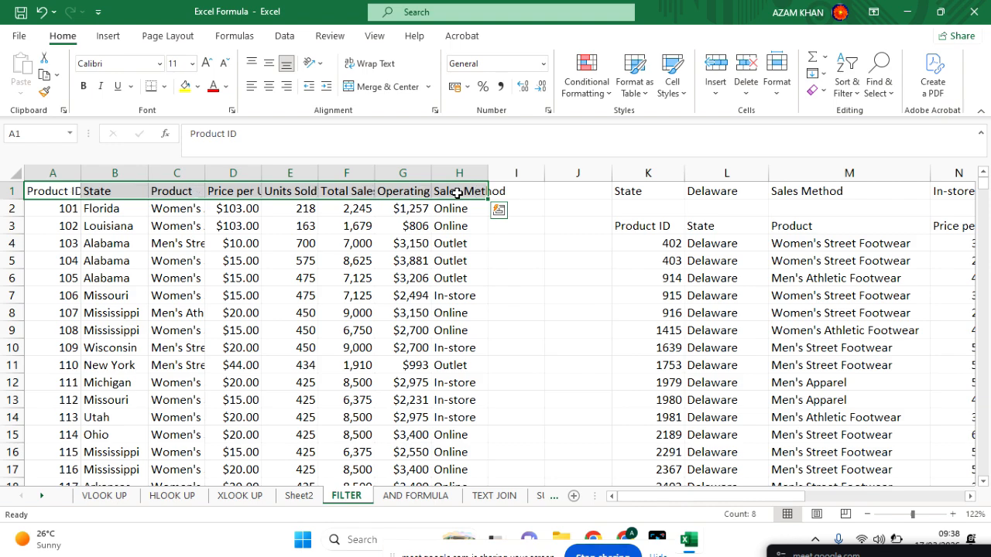
pyautogui.hotkey('ctrl', 'shift', 'l')
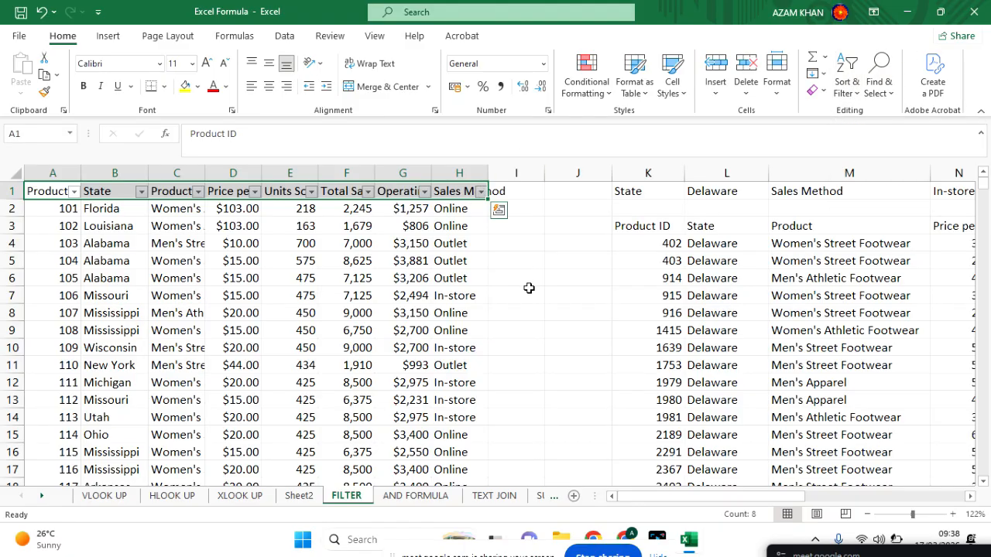
pyautogui.hotkey('ctrl', 'shift', 'l')
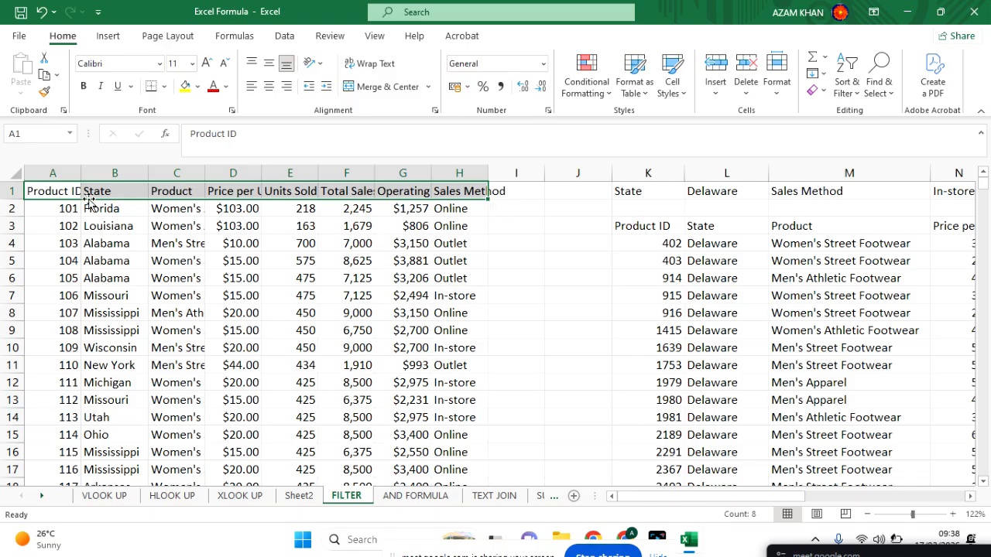
# Select the whole product table from cell A1 to its last column and last row, A1:H9642.
pyautogui.click(46, 191)
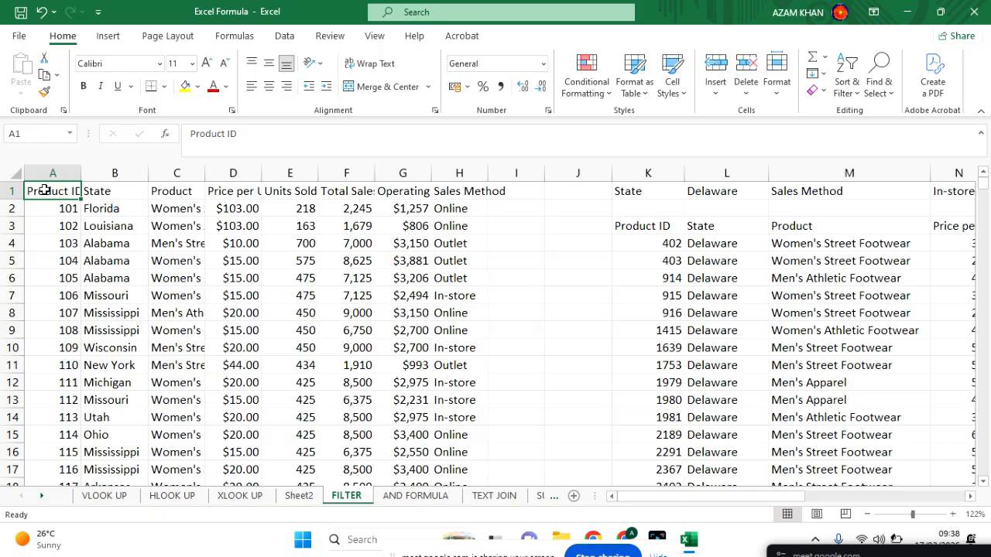
pyautogui.hotkey('ctrl', 'shift', 'Right')
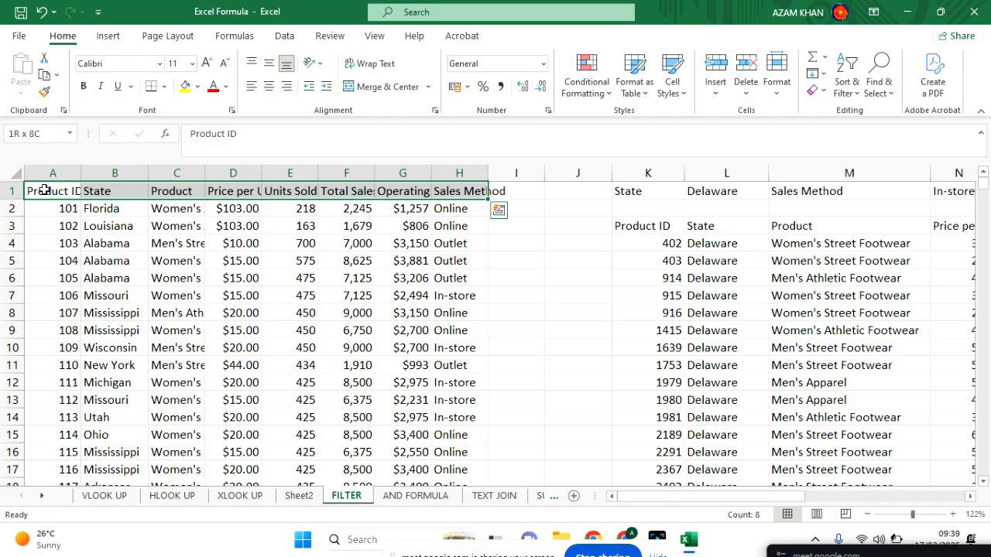
pyautogui.hotkey('ctrl', 'shift', 'Down')
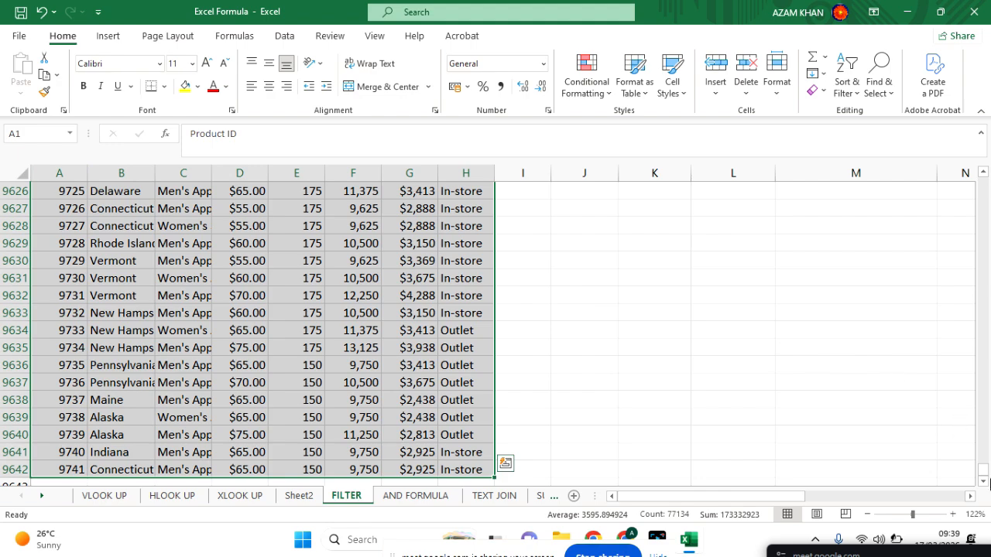
pyautogui.moveTo(984, 472); pyautogui.dragTo(982, 144)
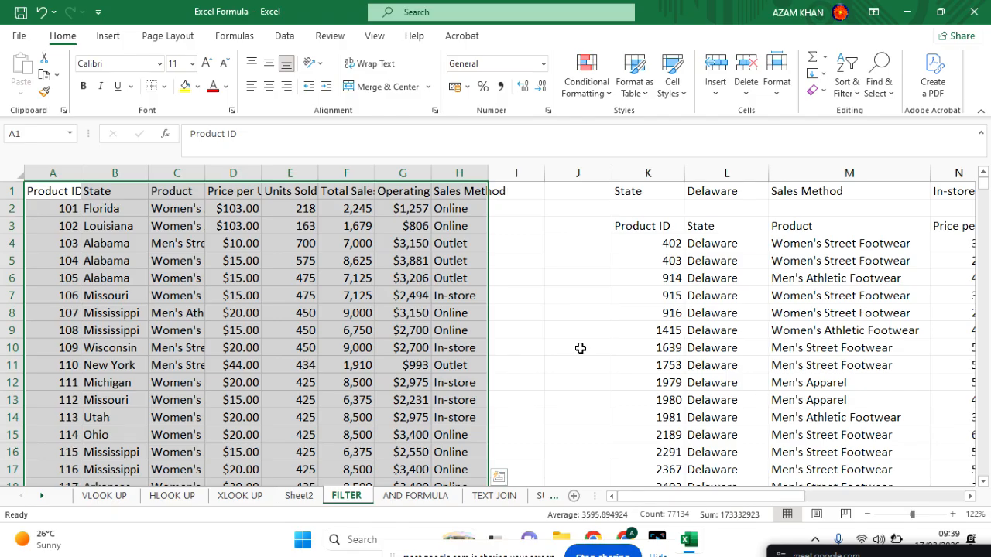
pyautogui.hotkey('ctrl', 't')
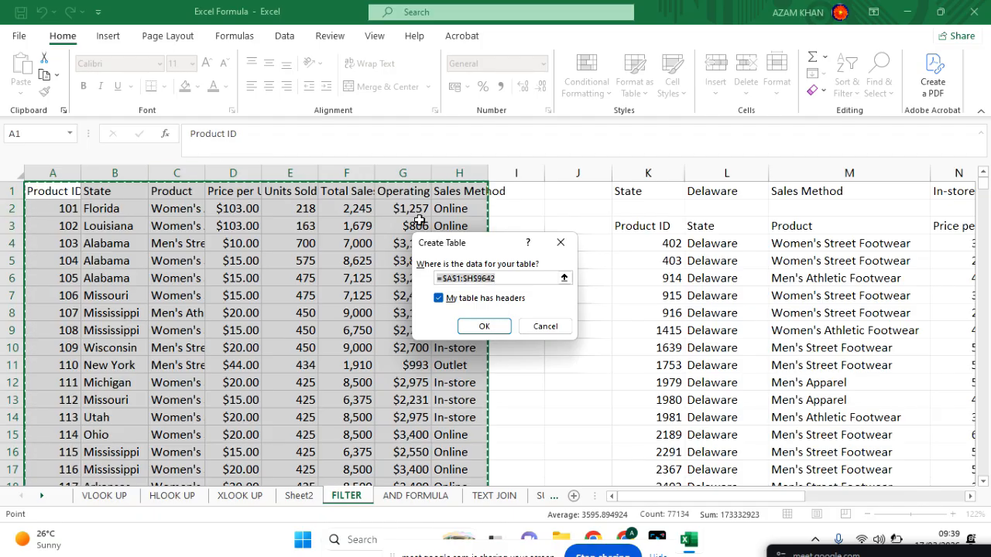
pyautogui.click(462, 196)
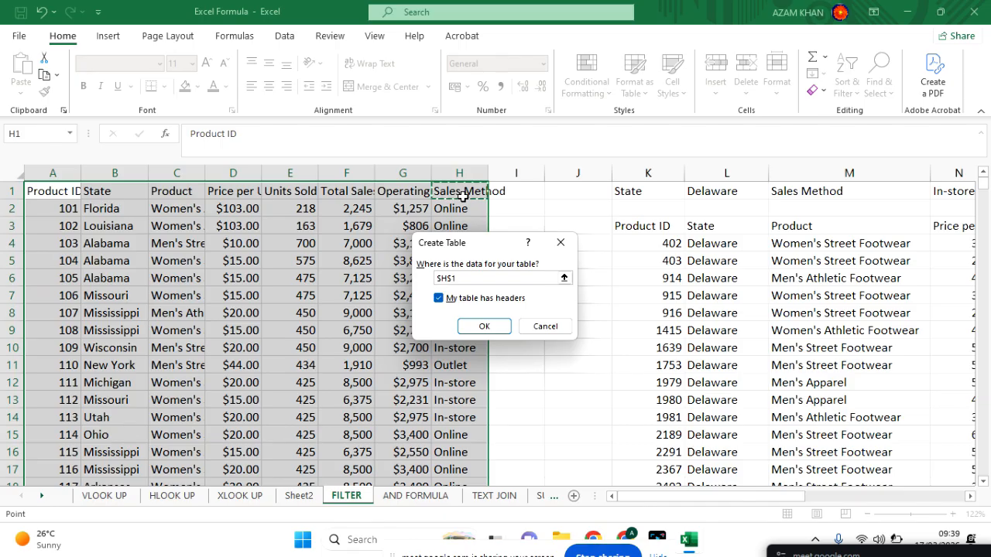
pyautogui.press('Escape')
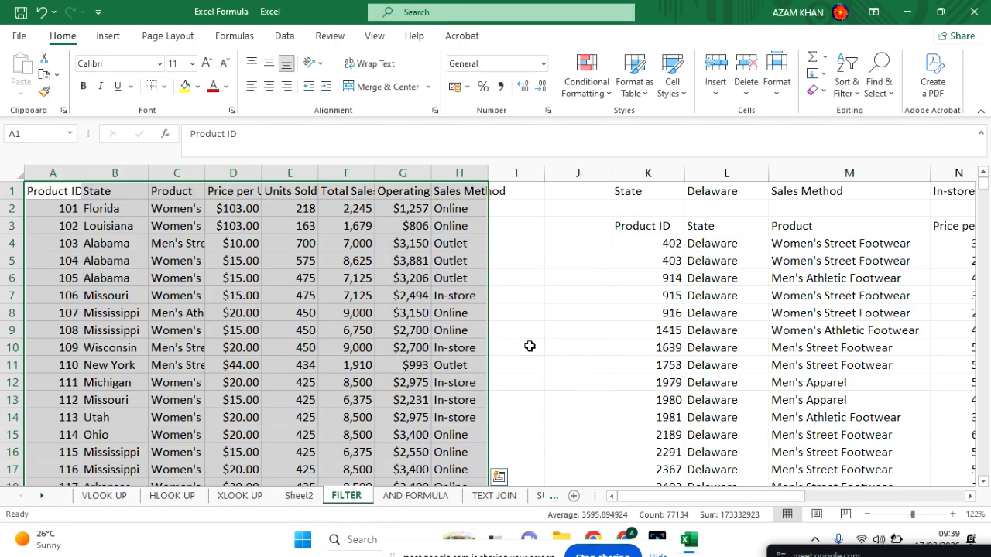
# Convert the selected product data A1:H9642 into an Excel table, treating the first row as headers.
pyautogui.hotkey('ctrl', 't')
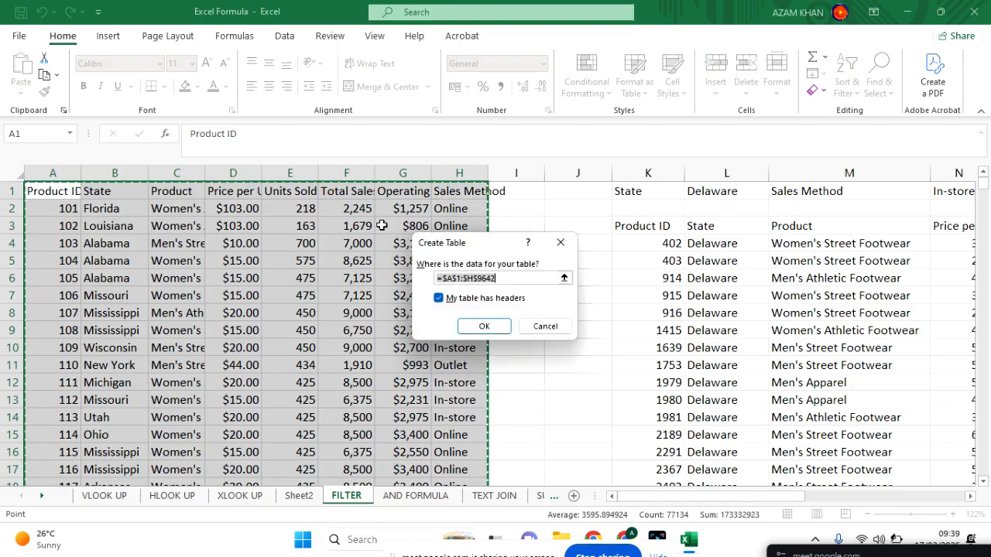
pyautogui.click(485, 326)
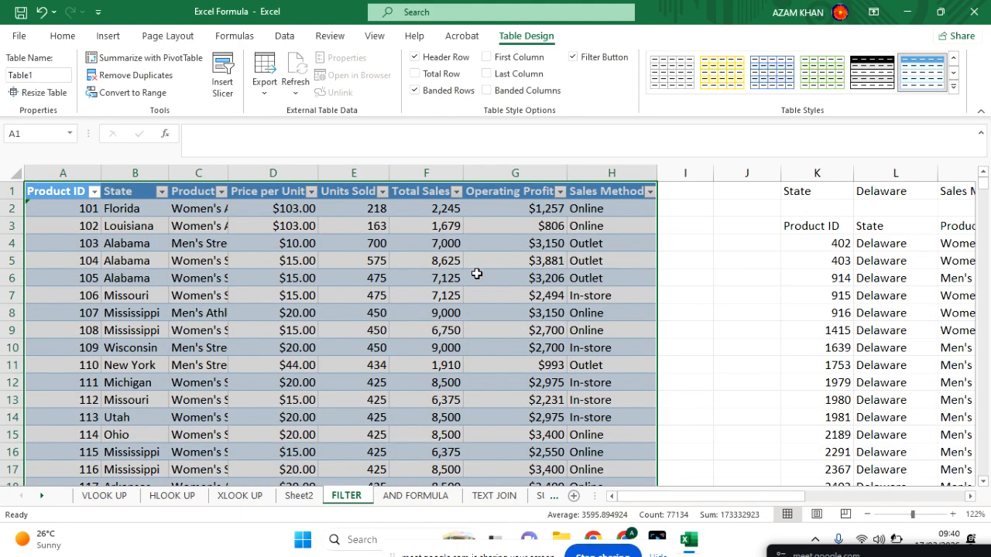
# Try several table style colours on the sales table and apply the light blue banded style with a blue header.
pyautogui.click(728, 82)
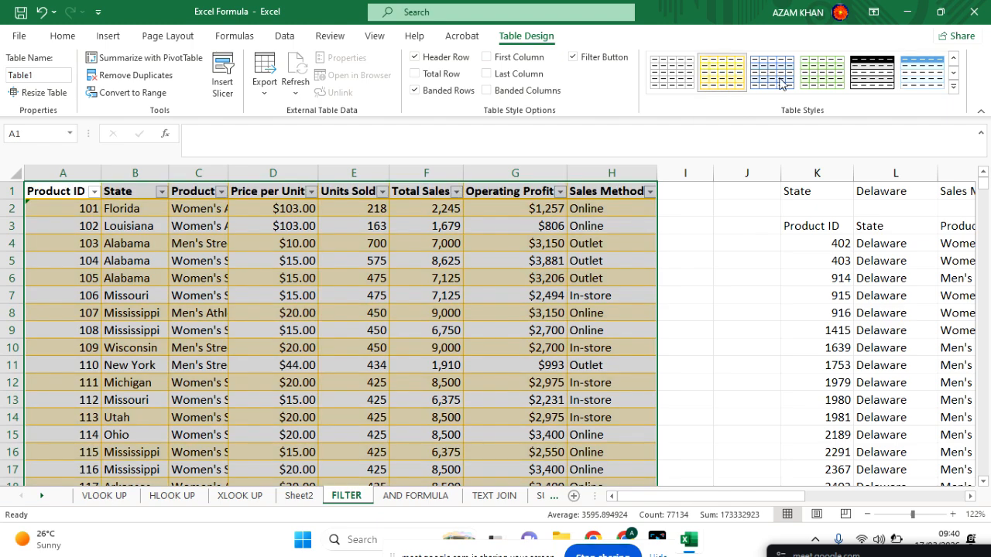
pyautogui.click(871, 73)
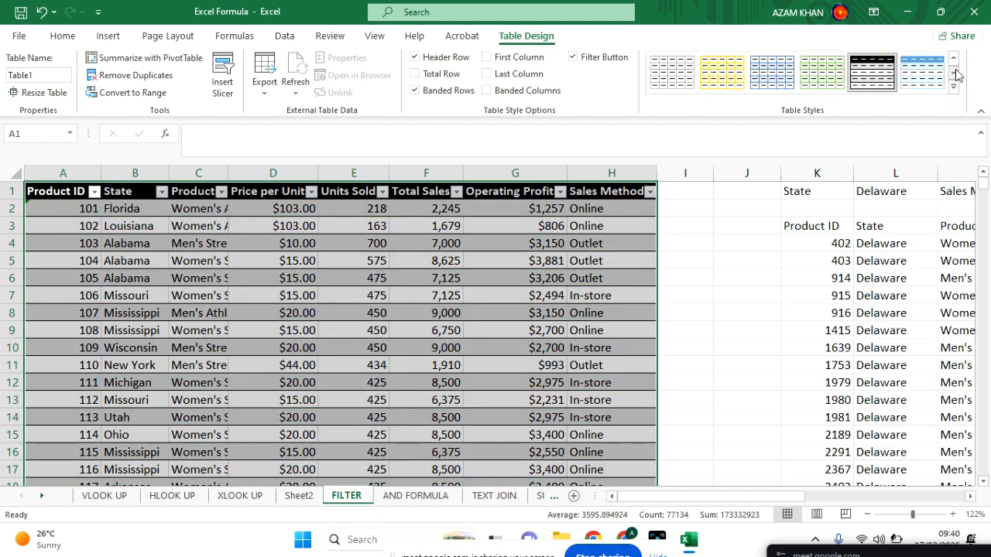
pyautogui.click(953, 73)
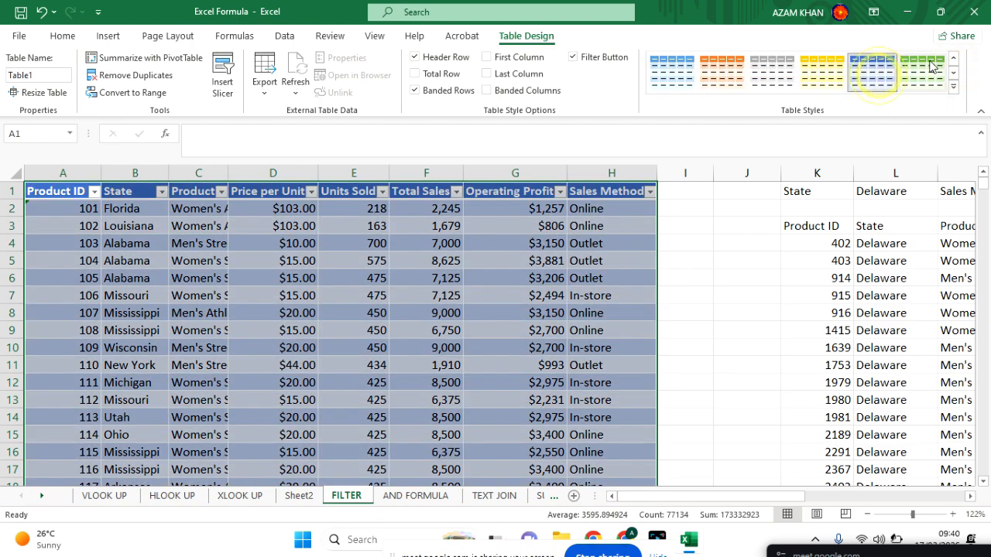
pyautogui.click(921, 68)
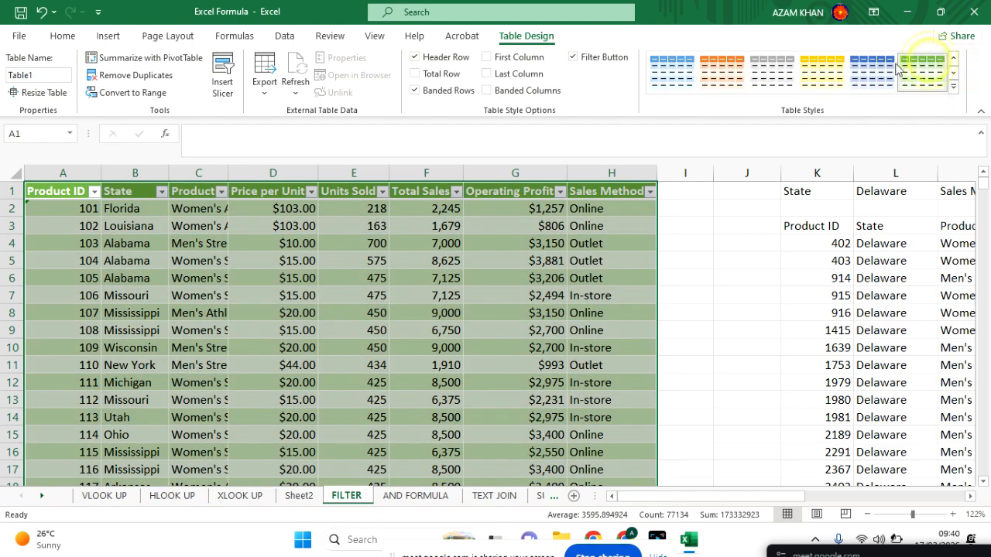
pyautogui.click(723, 84)
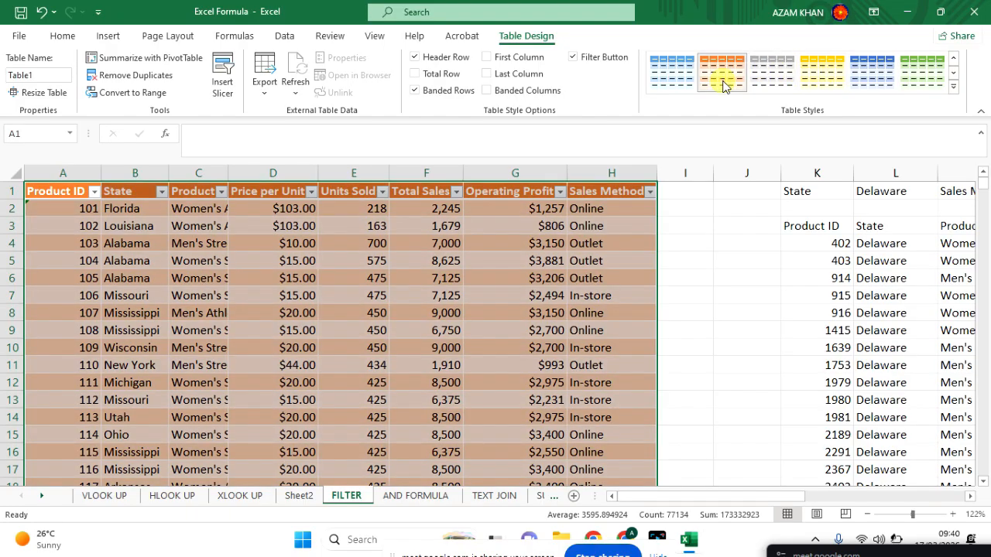
pyautogui.click(674, 75)
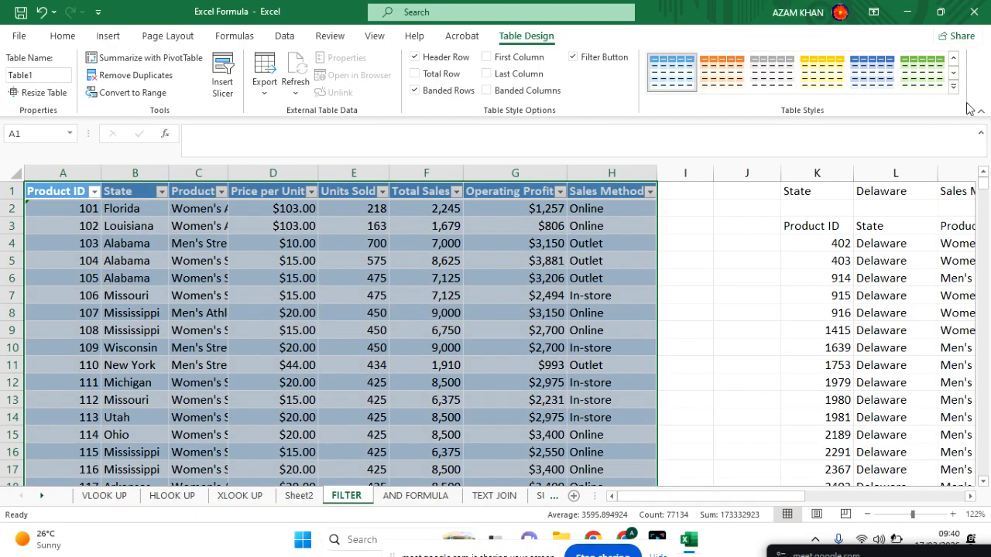
pyautogui.click(954, 59)
pyautogui.click(581, 313)
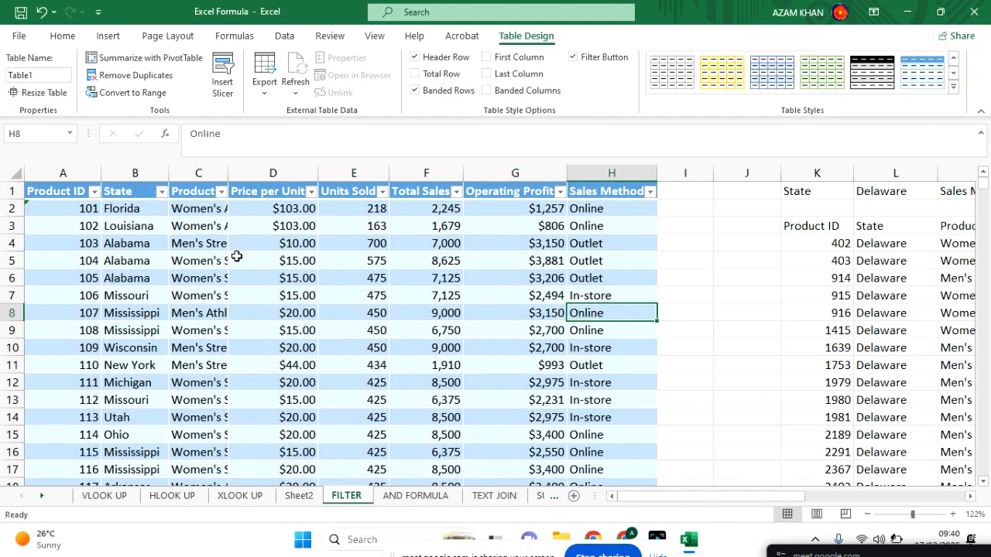
# Examine the values in the Product ID filter list and look through the rows of the sales table.
pyautogui.click(91, 193)
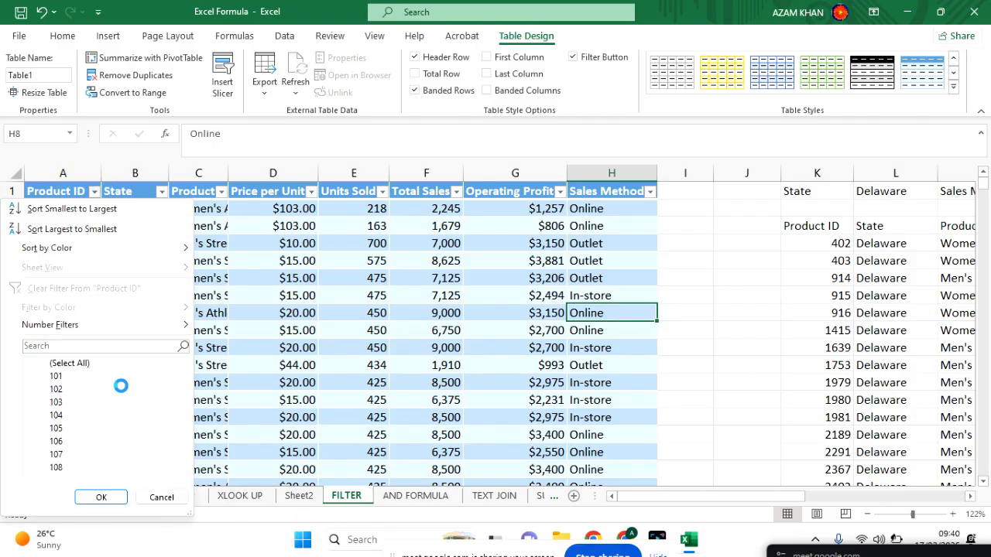
pyautogui.scroll(-3, 129, 463)
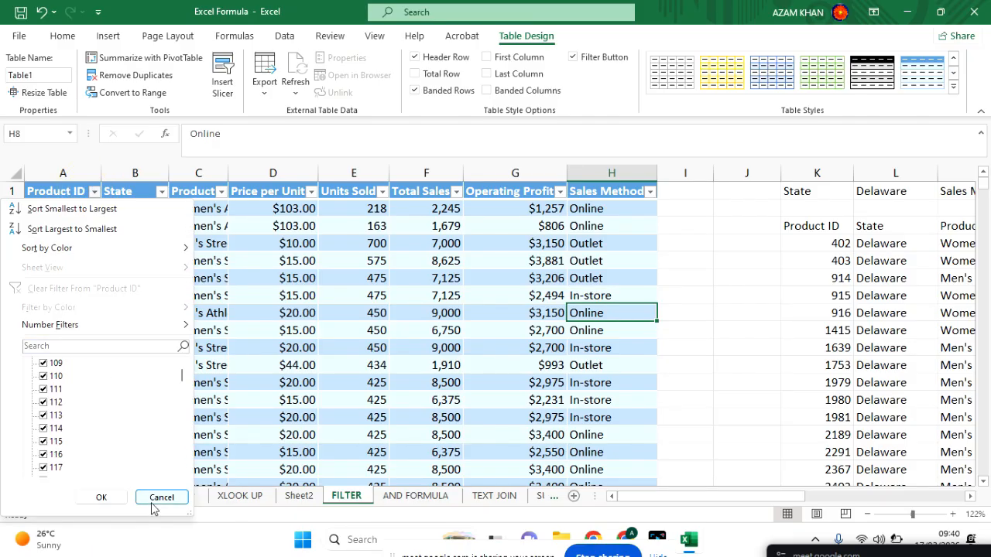
pyautogui.scroll(-18, 151, 472)
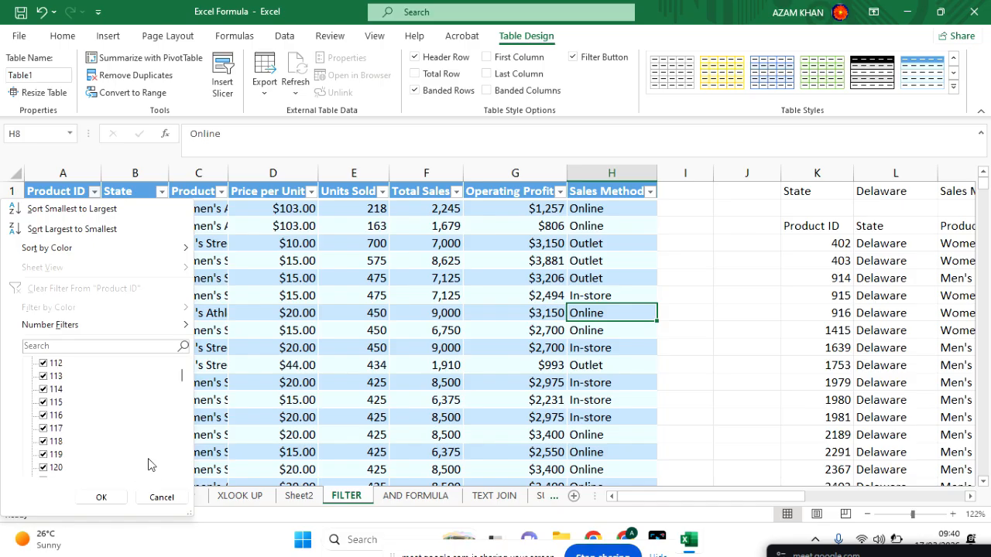
pyautogui.click(160, 496)
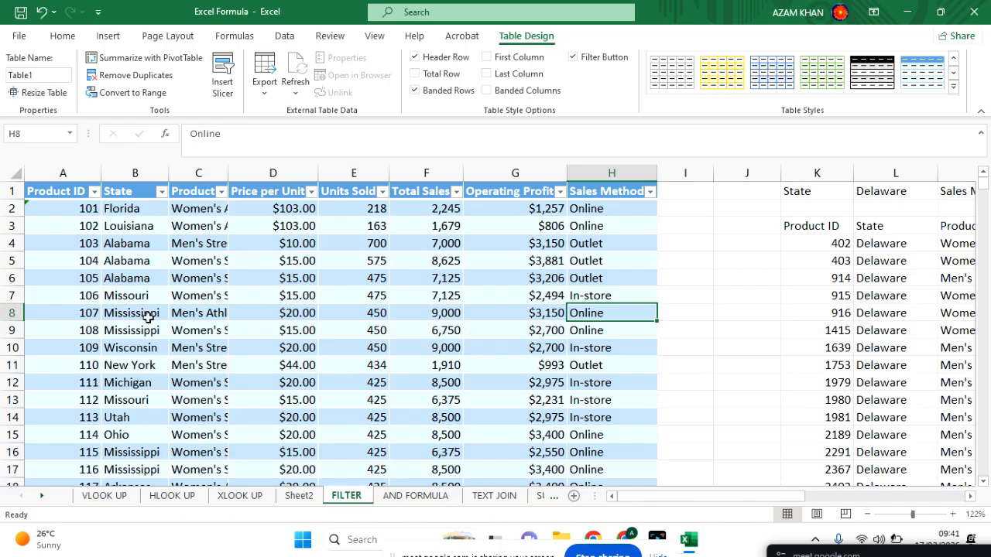
pyautogui.scroll(-2, 142, 302)
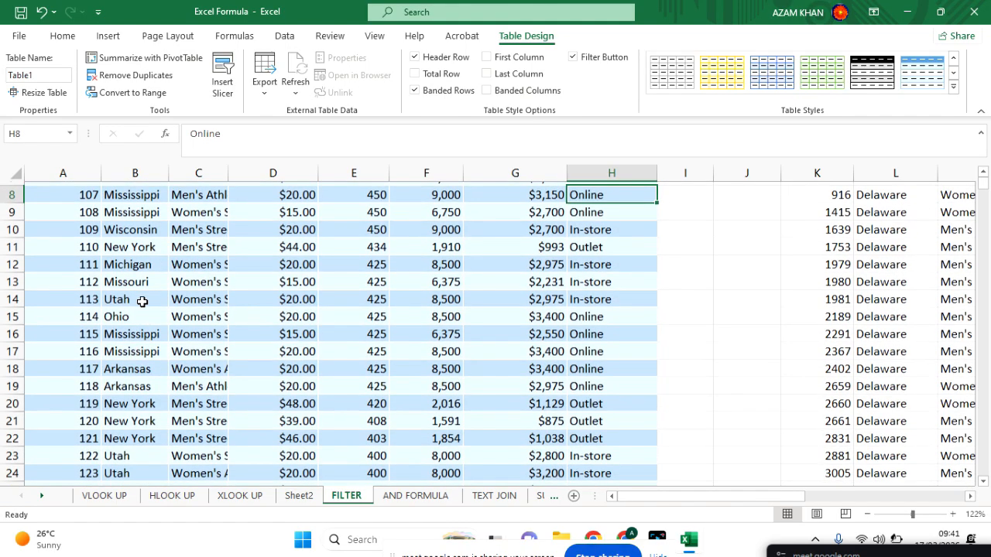
pyautogui.scroll(-3, 142, 302)
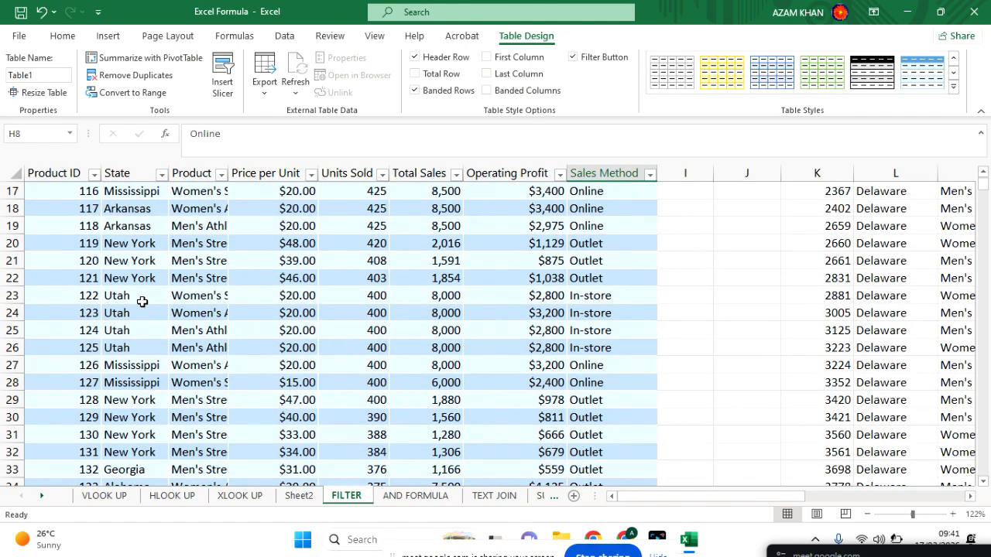
pyautogui.scroll(-3, 141, 302)
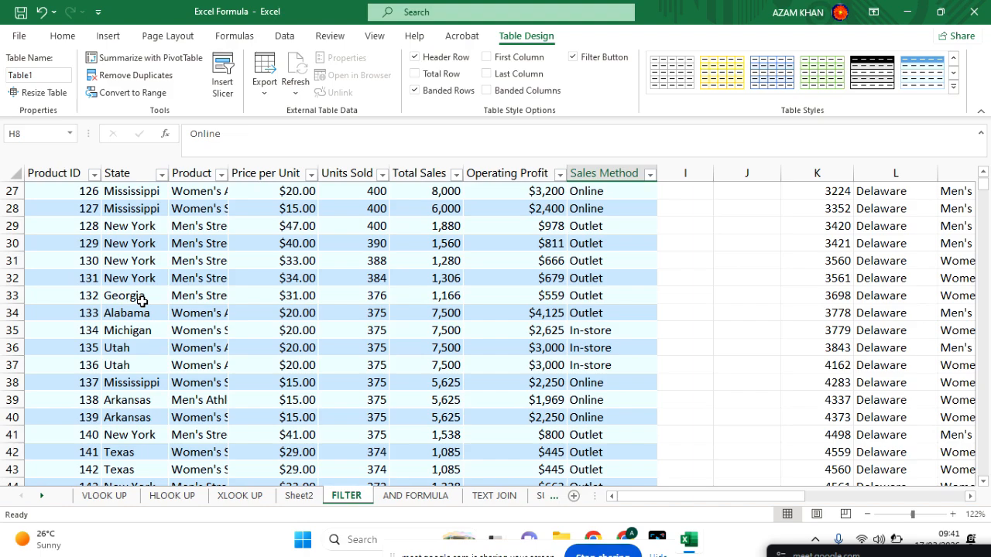
pyautogui.scroll(9, 141, 302)
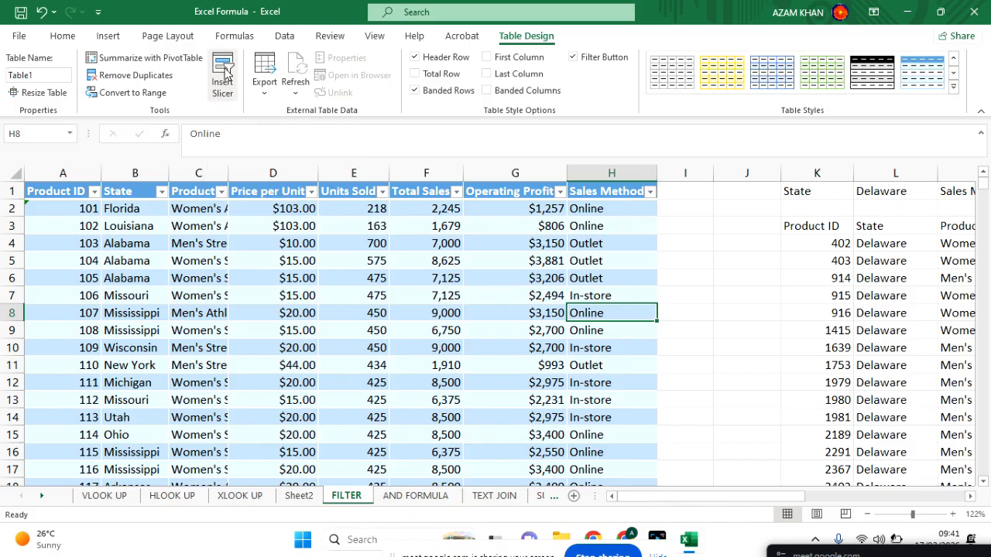
# Insert slicers for the State, Product and Sales Method columns of the table.
pyautogui.click(223, 73)
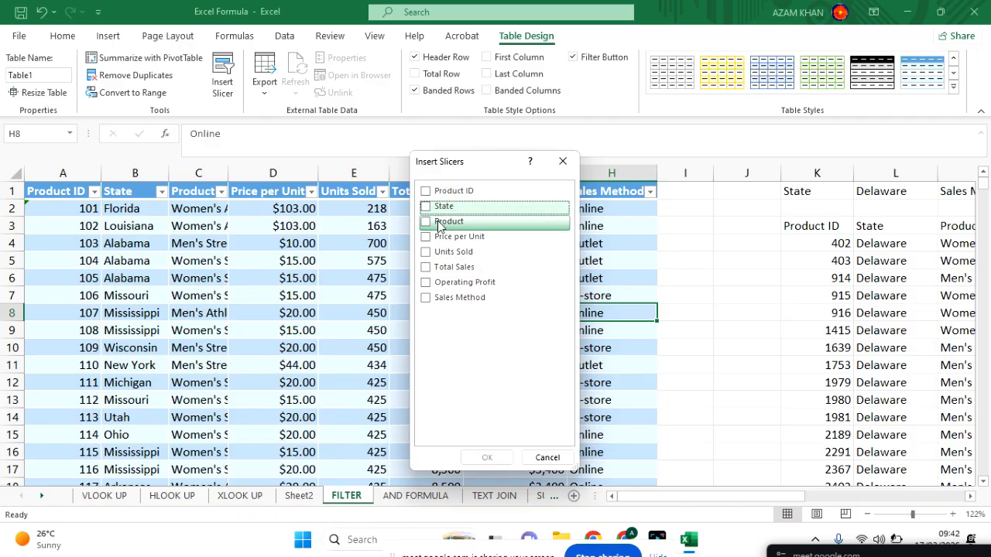
pyautogui.click(425, 206)
pyautogui.click(432, 224)
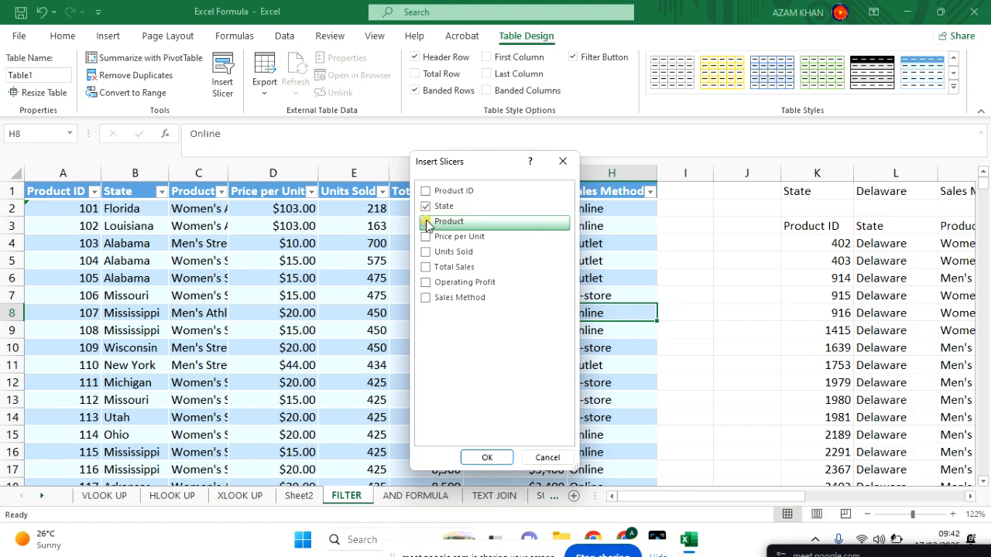
pyautogui.click(428, 299)
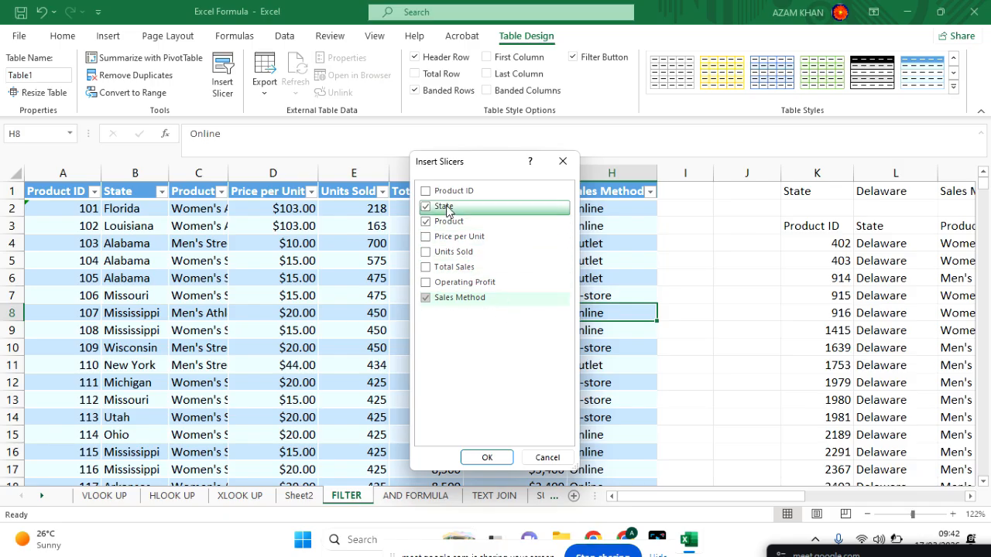
pyautogui.click(487, 458)
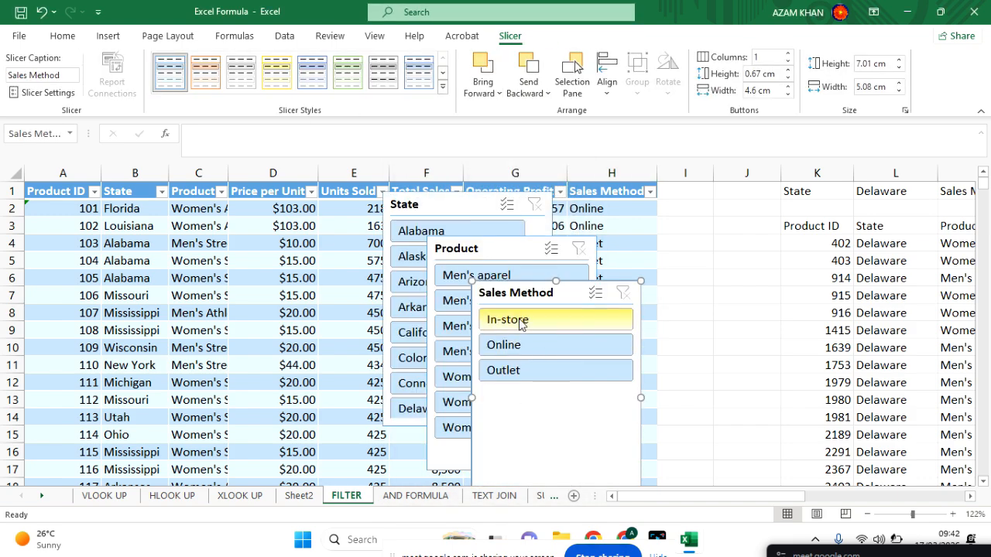
# Arrange the Sales Method, Product and State slicers side by side next to the table, with the sheet zoomed to 110%.
pyautogui.moveTo(509, 291); pyautogui.dragTo(695, 194)
pyautogui.moveTo(481, 251); pyautogui.dragTo(883, 192)
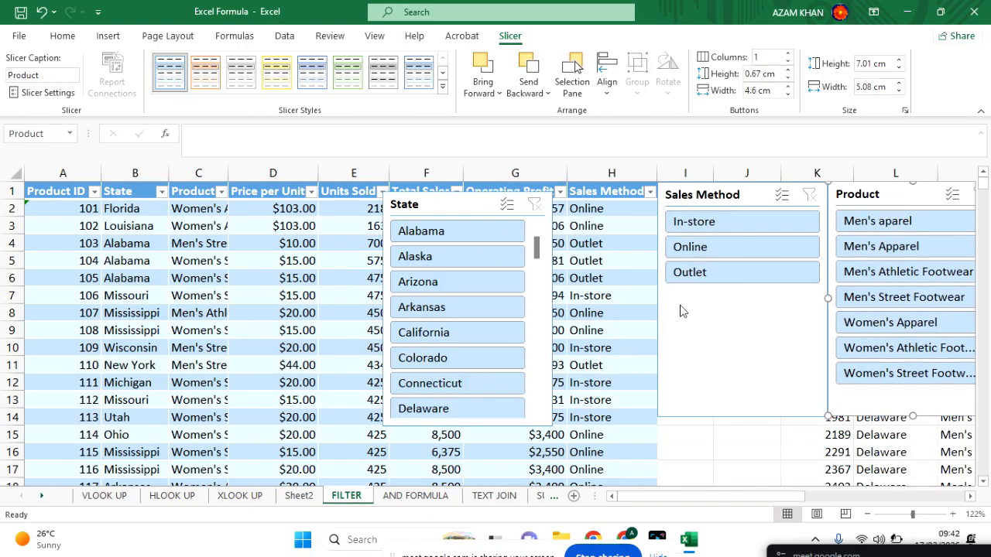
pyautogui.click(866, 515)
pyautogui.click(867, 515)
pyautogui.moveTo(335, 186); pyautogui.dragTo(885, 191)
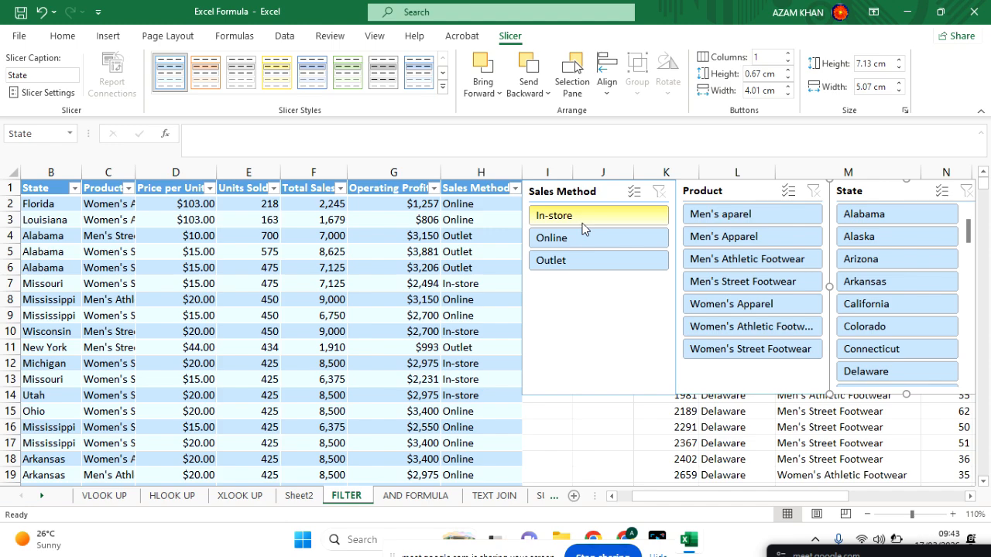
# Filter the table to In-store sales with the Sales Method slicer, review the rows, and clear that filter.
pyautogui.click(635, 193)
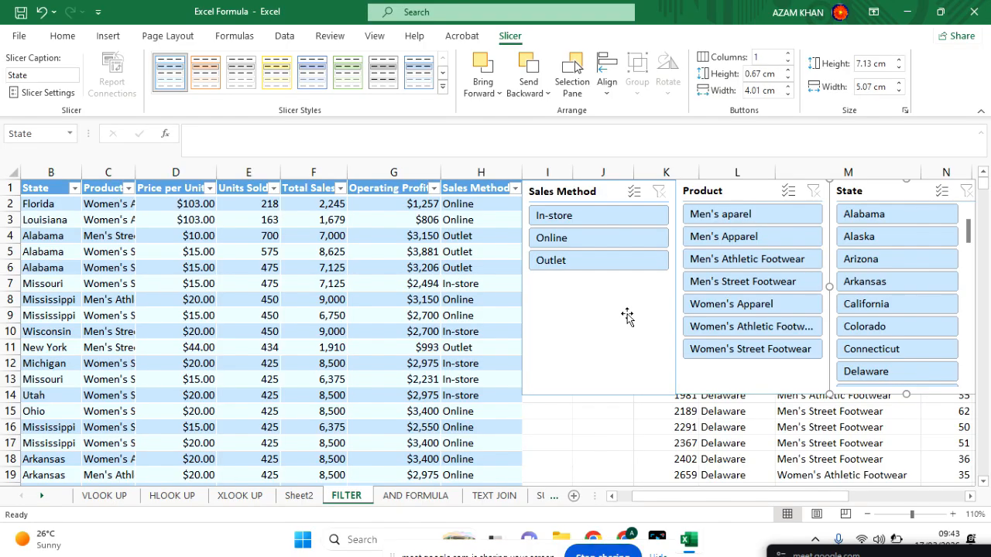
pyautogui.click(579, 217)
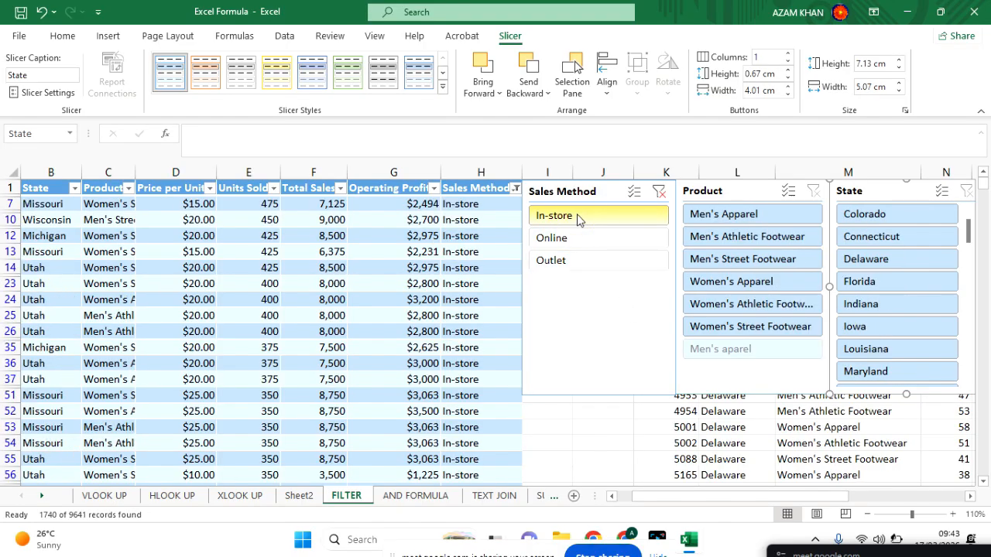
pyautogui.hscroll(-1, 263, 311)
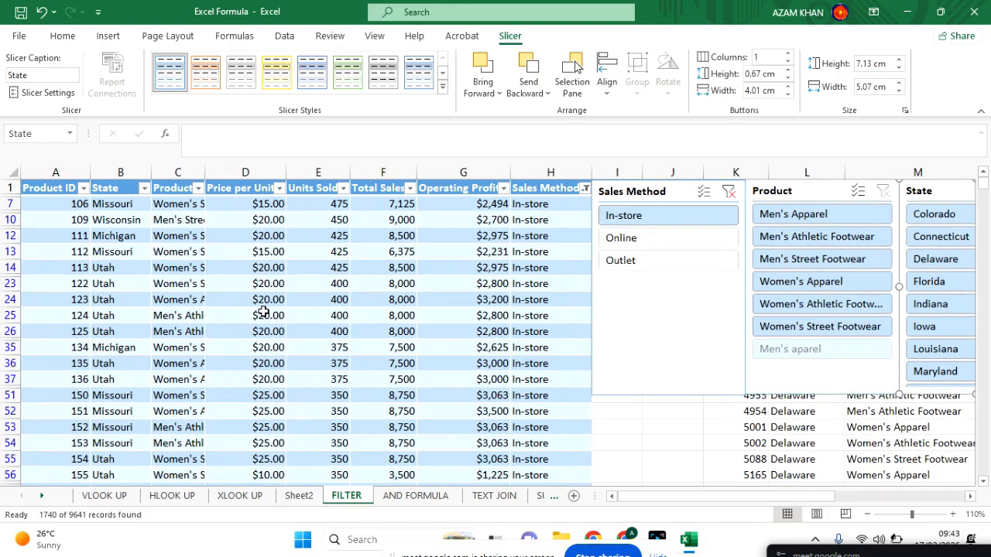
pyautogui.scroll(-15, 263, 312)
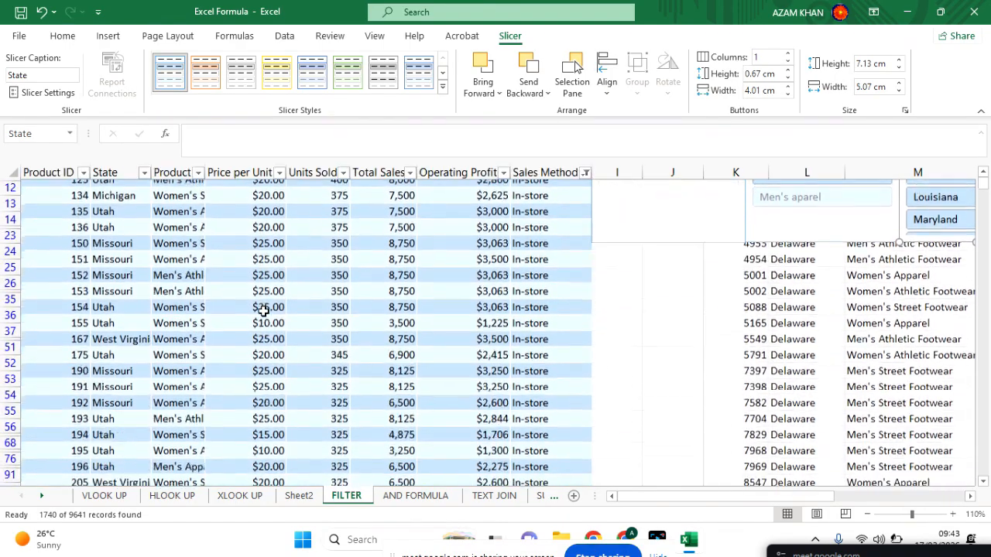
pyautogui.scroll(-11, 263, 311)
pyautogui.scroll(20, 263, 311)
pyautogui.hscroll(3, 263, 311)
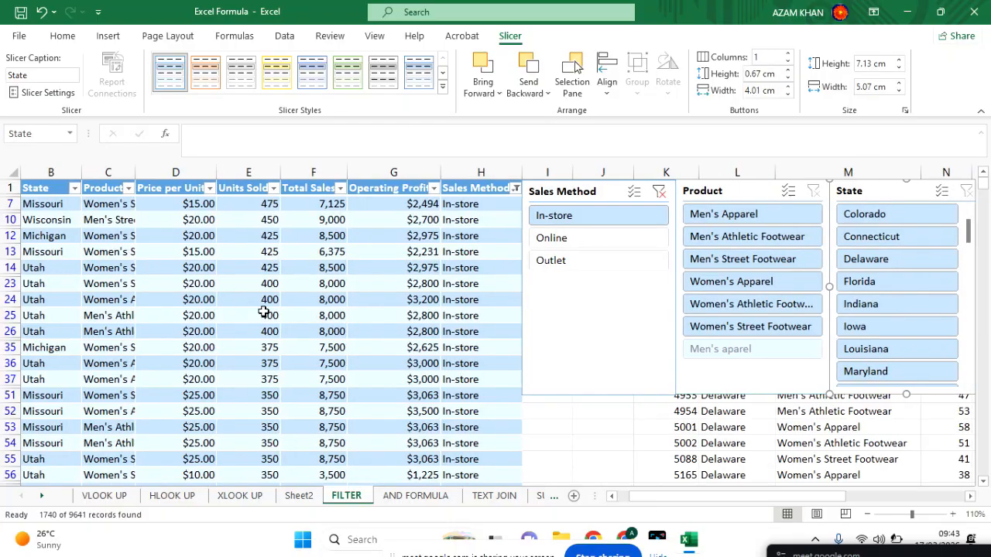
pyautogui.hscroll(-3, 263, 312)
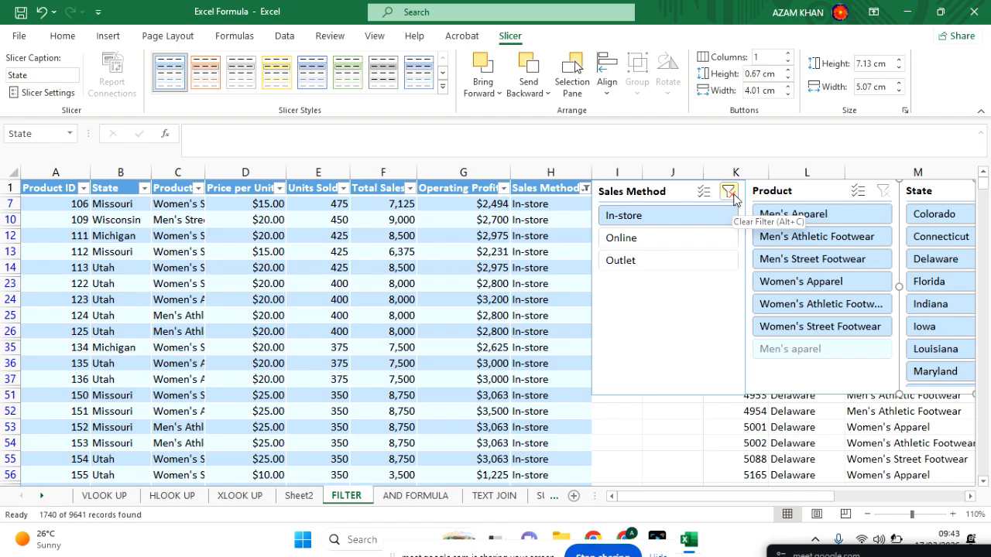
pyautogui.click(729, 192)
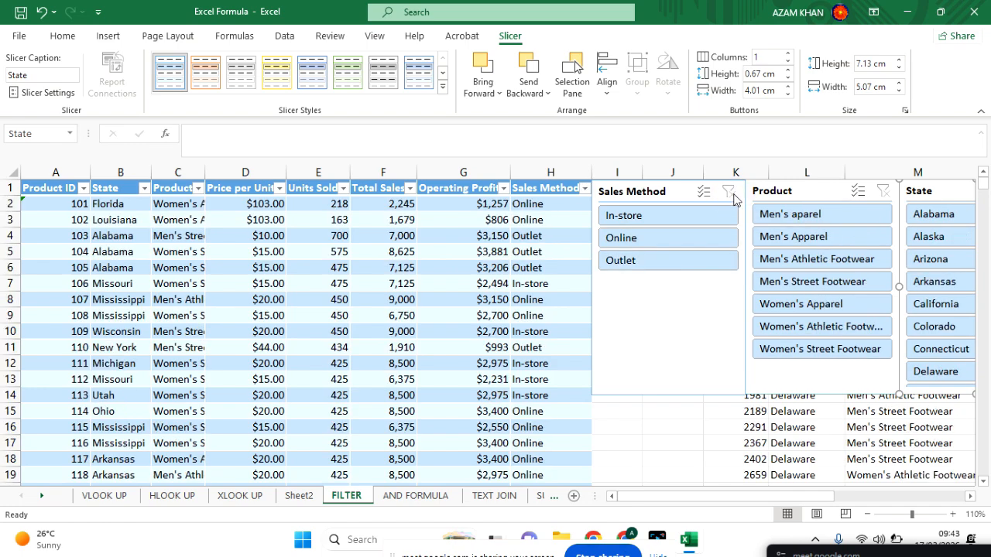
# Filter the table to Outlet sales in California using the Sales Method and State slicers.
pyautogui.click(645, 264)
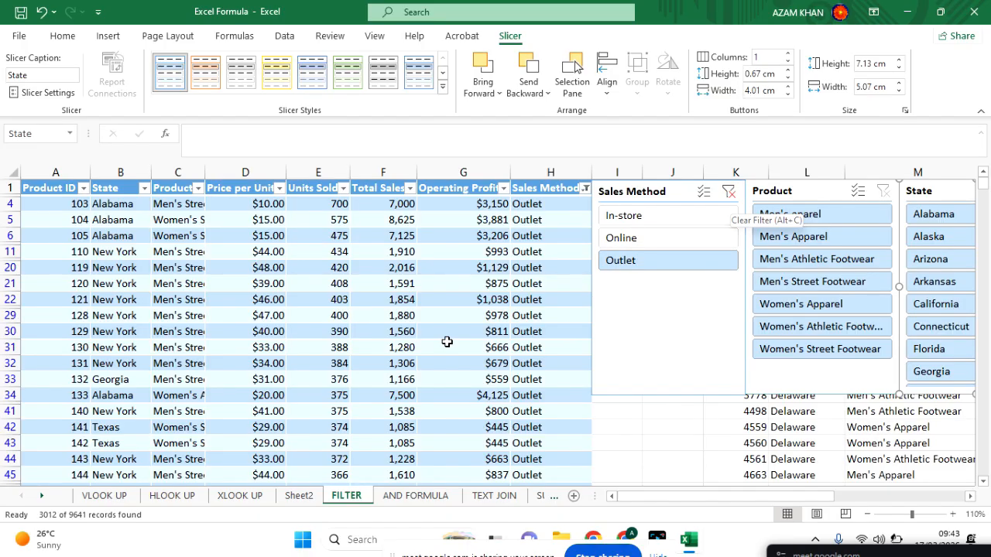
pyautogui.scroll(-4, 448, 341)
pyautogui.scroll(4, 445, 340)
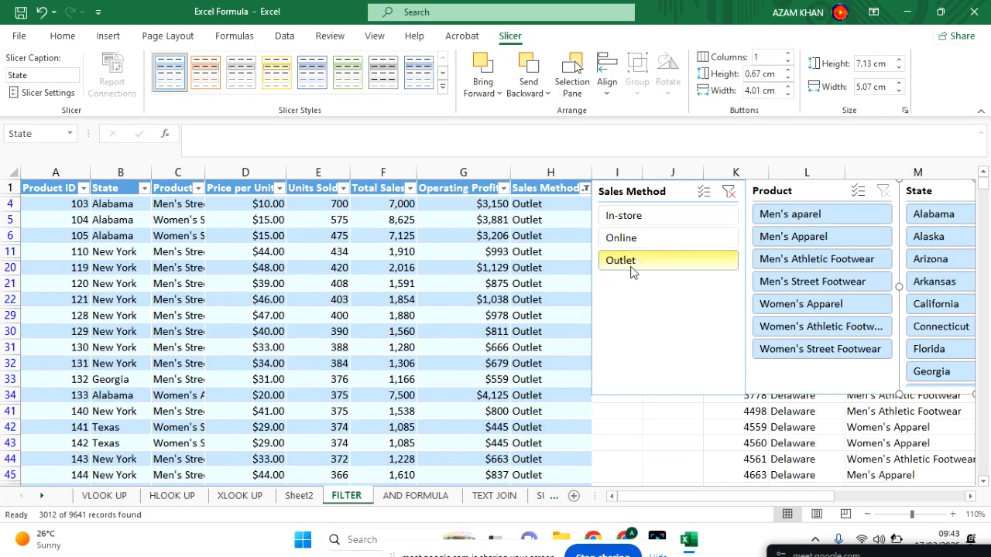
pyautogui.click(939, 306)
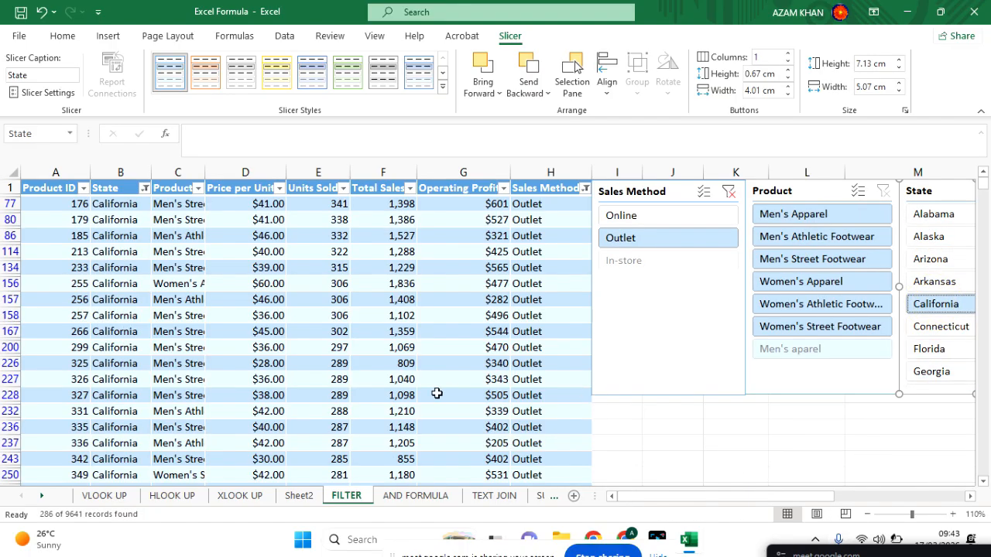
pyautogui.scroll(-3, 437, 393)
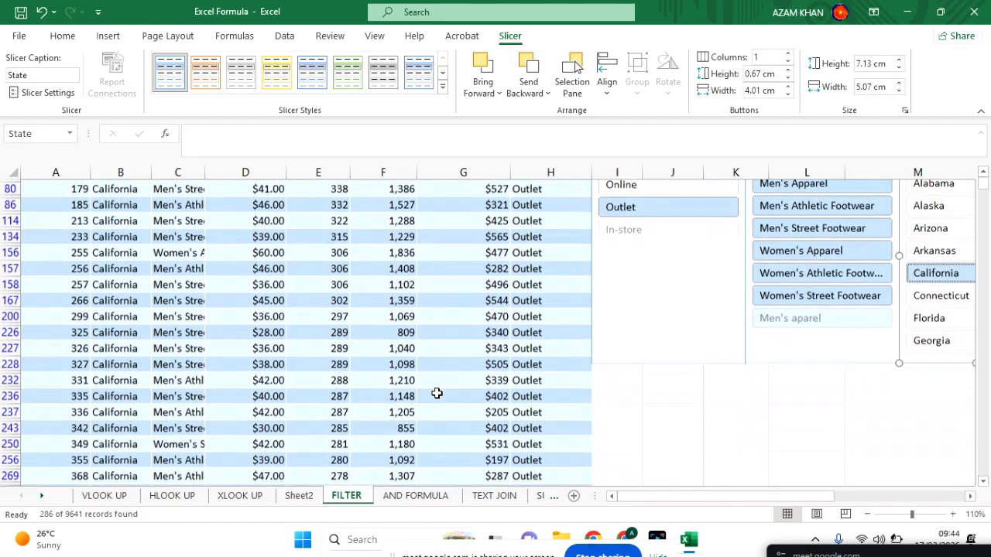
pyautogui.scroll(3, 436, 394)
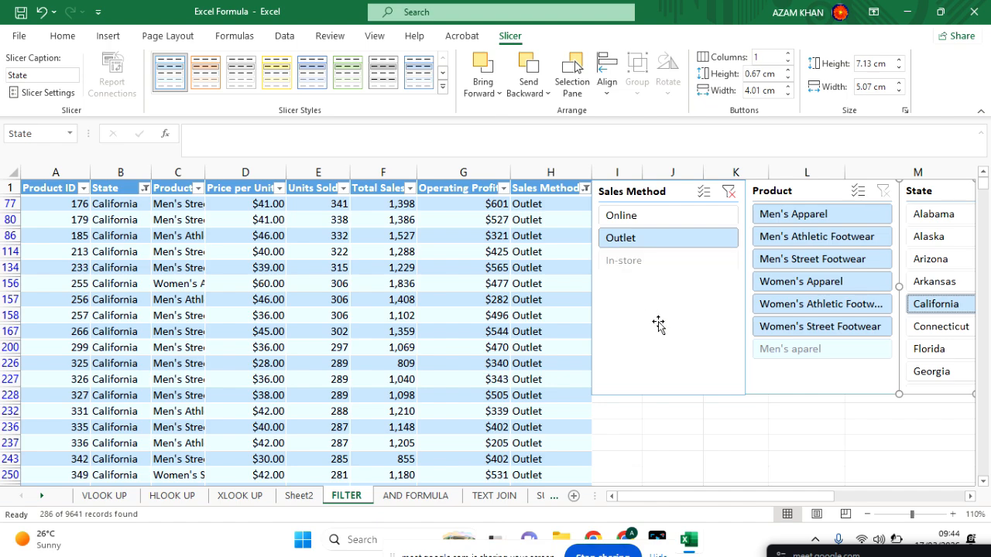
# Switch the Sales Method slicer to Online and back to Outlet.
pyautogui.click(638, 222)
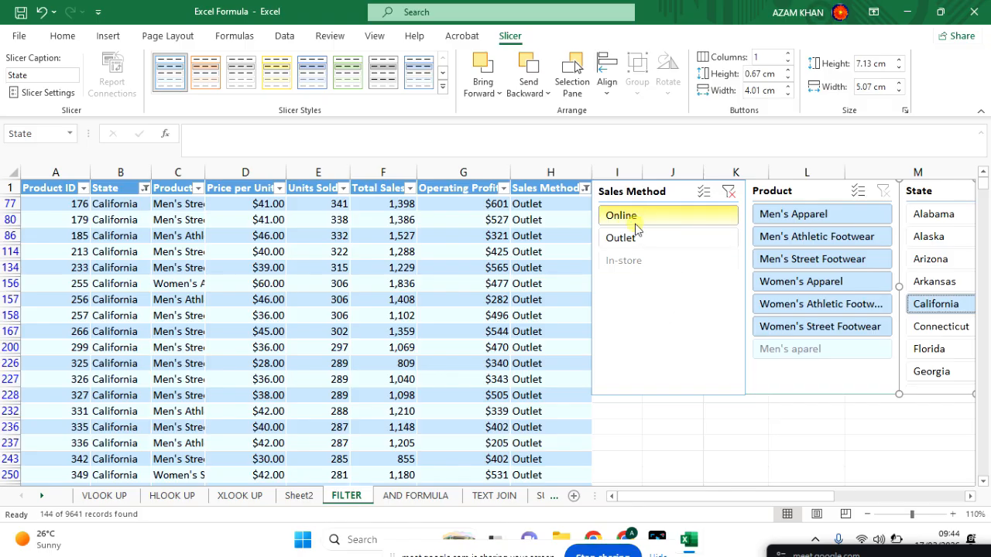
pyautogui.click(635, 237)
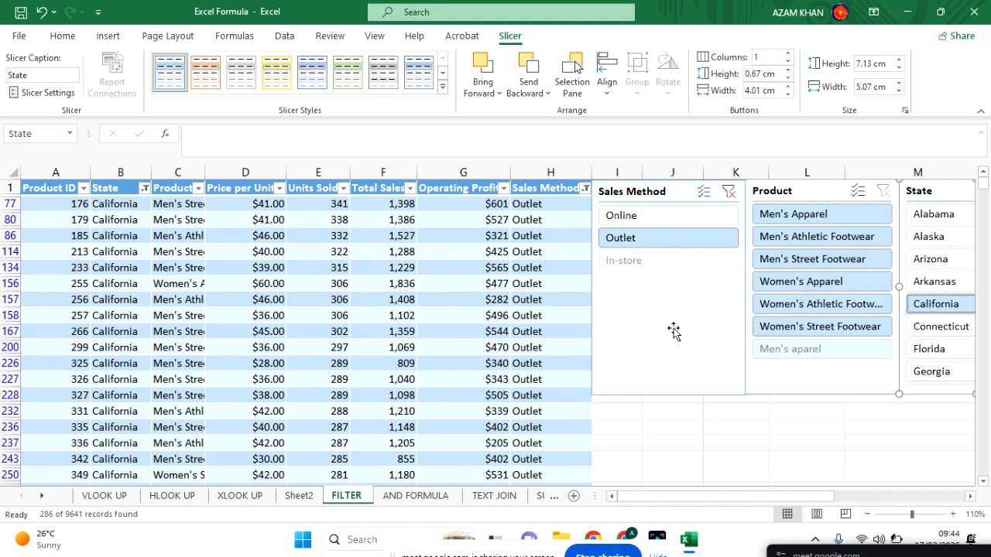
# With California still selected, switch the Sales Method slicer to In-store, back to Outlet, and finally to Online.
pyautogui.click(631, 267)
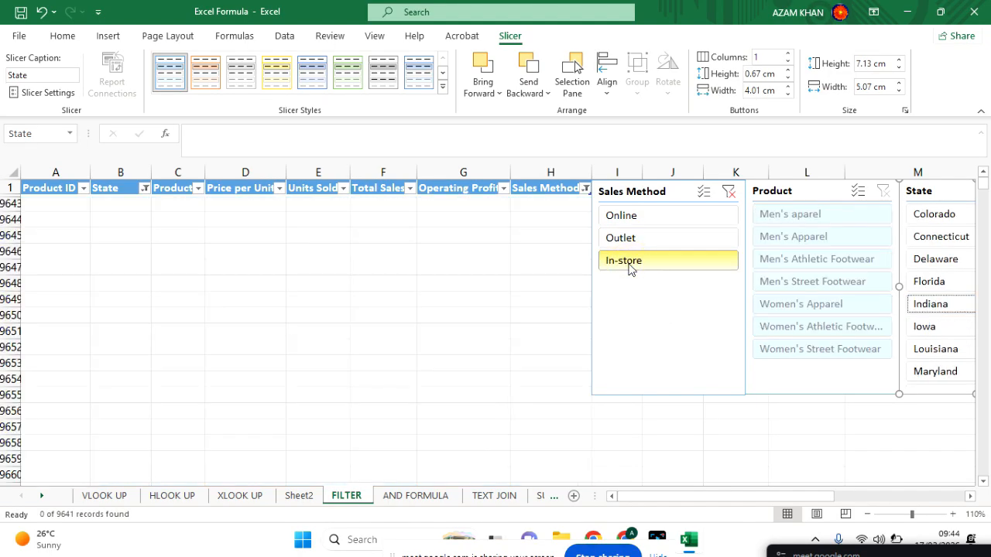
pyautogui.click(625, 244)
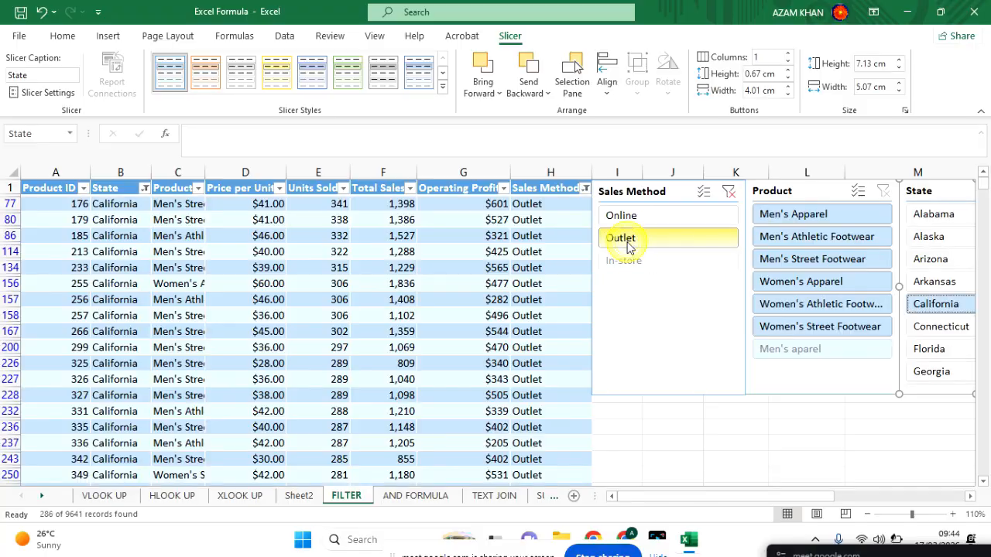
pyautogui.click(625, 216)
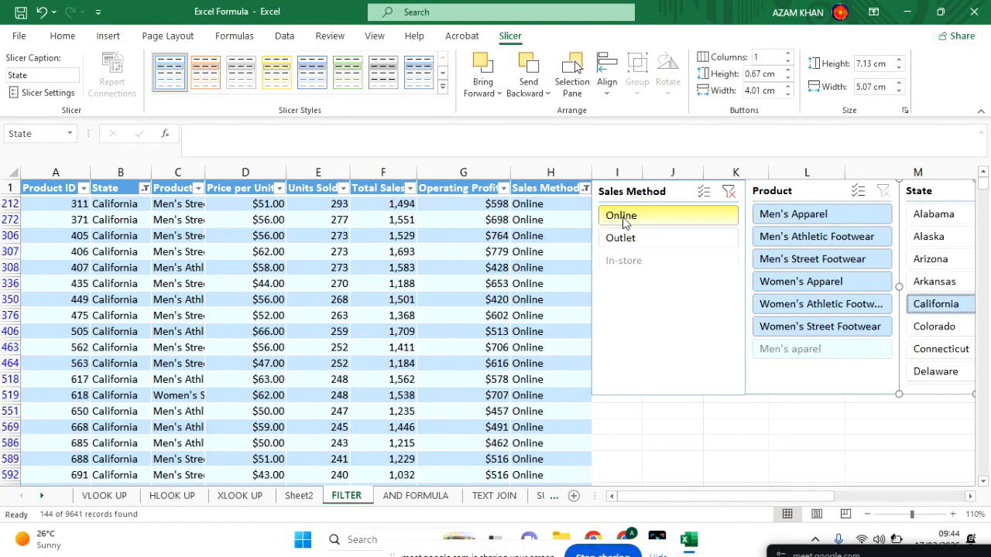
pyautogui.click(932, 304)
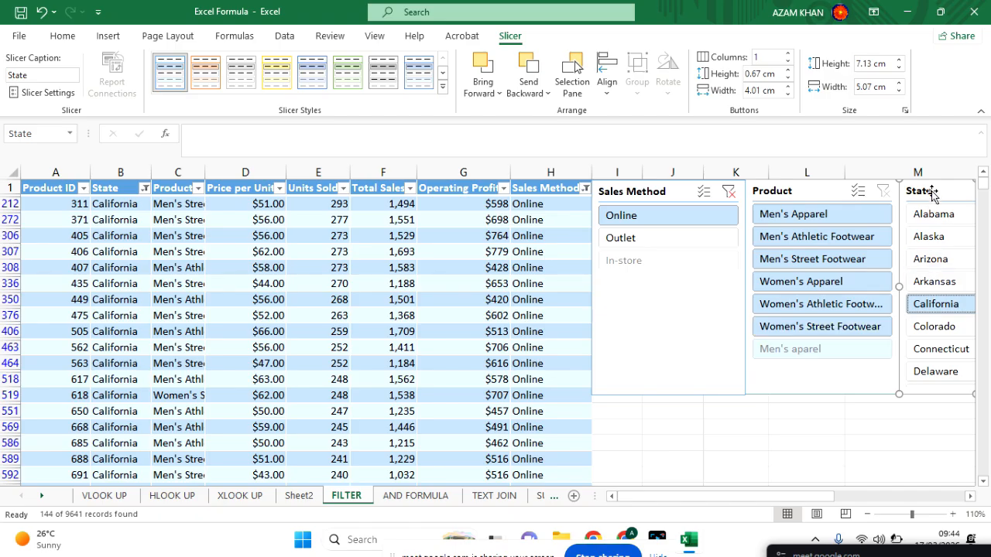
# Clear the State and Sales Method slicer filters so the table shows every record.
pyautogui.moveTo(791, 503); pyautogui.dragTo(850, 504)
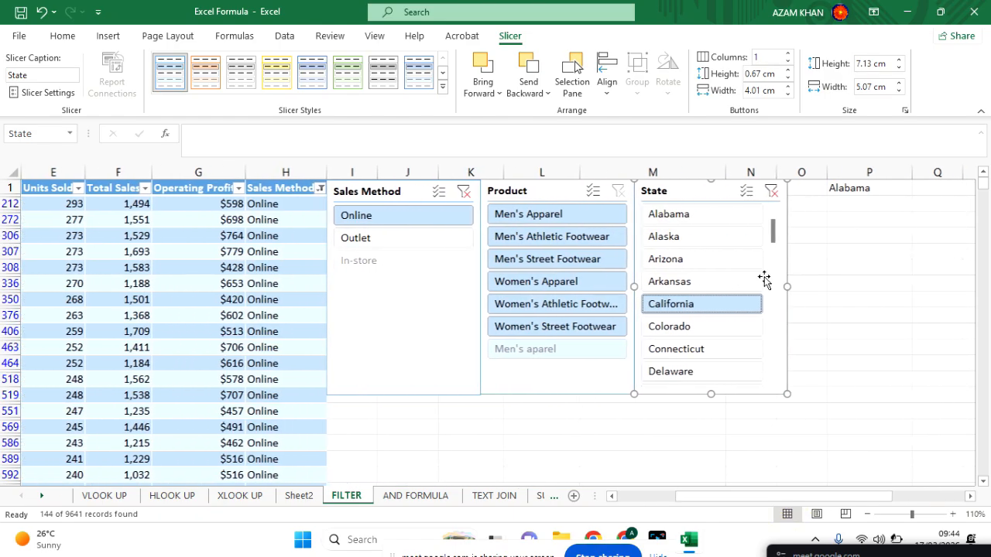
pyautogui.click(771, 195)
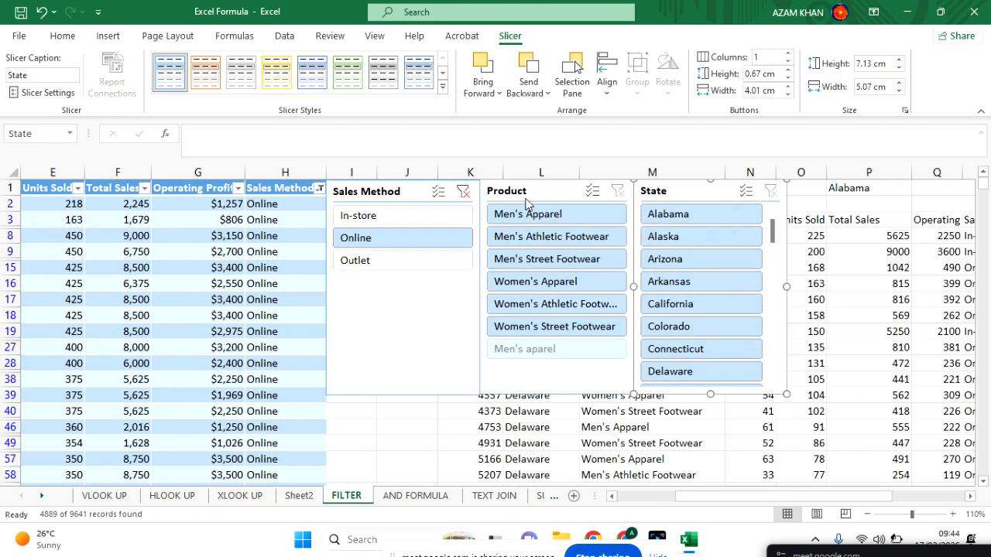
pyautogui.click(465, 191)
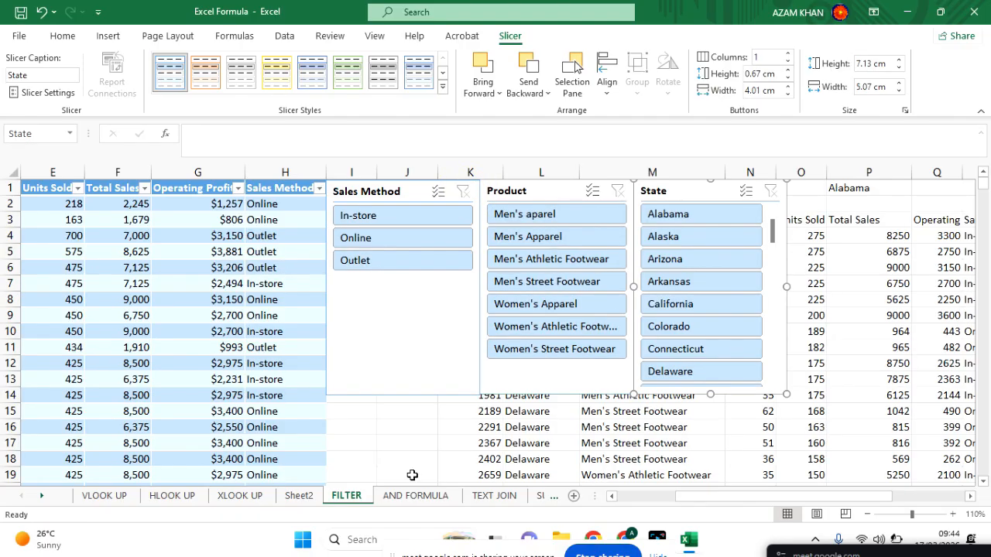
pyautogui.hscroll(-3, 450, 449)
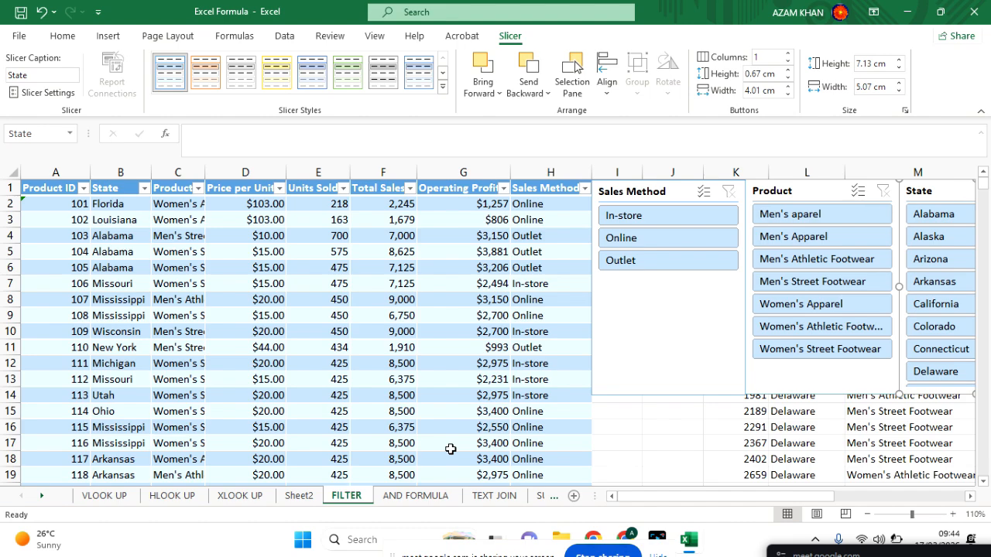
pyautogui.hscroll(4, 451, 449)
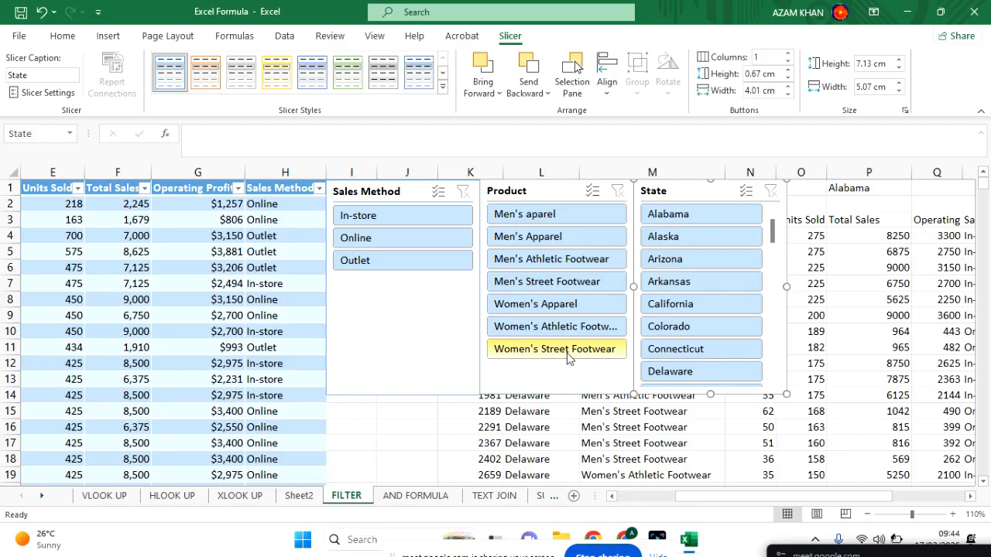
# Filter the table to Men's Apparel sold through Outlet with the Product and Sales Method slicers, and review the rows.
pyautogui.click(514, 237)
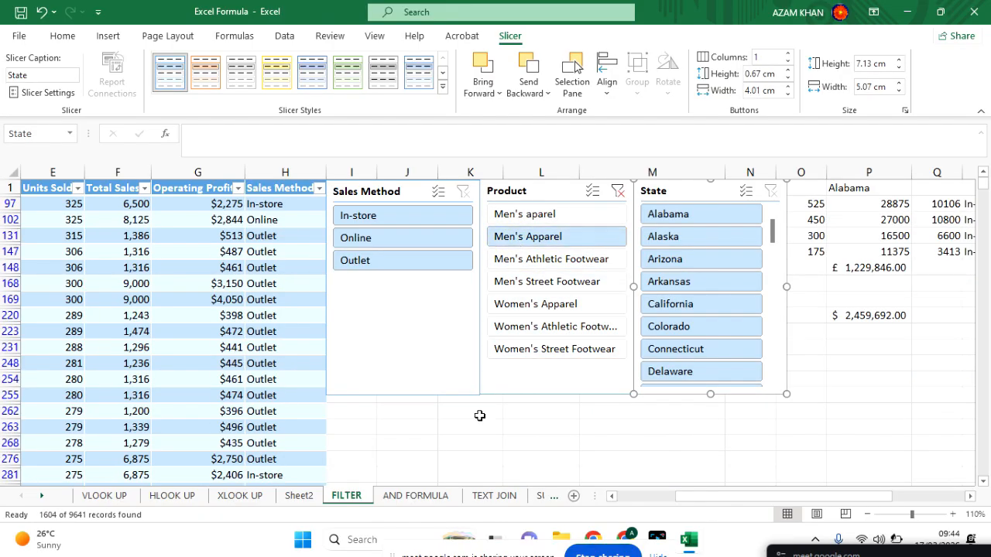
pyautogui.hscroll(-4, 431, 397)
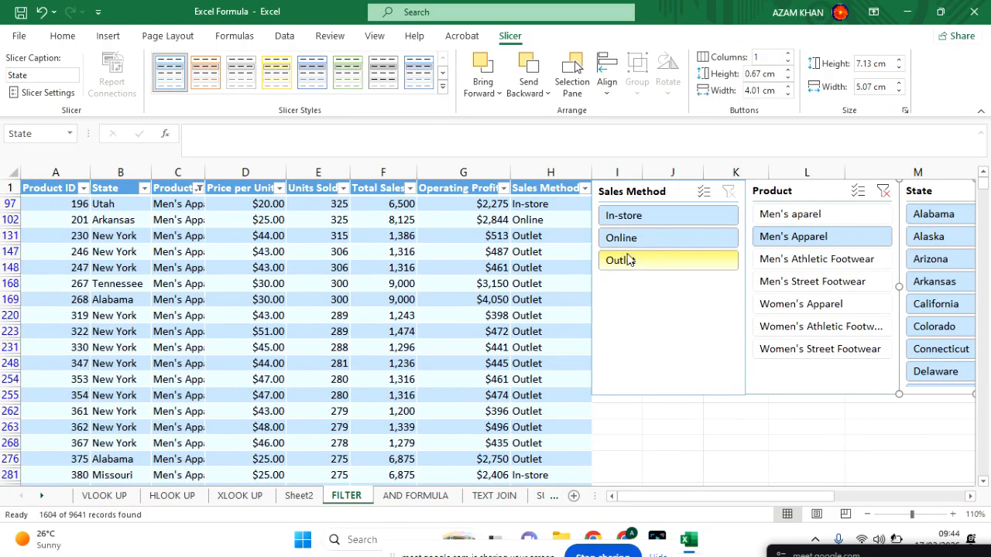
pyautogui.click(627, 262)
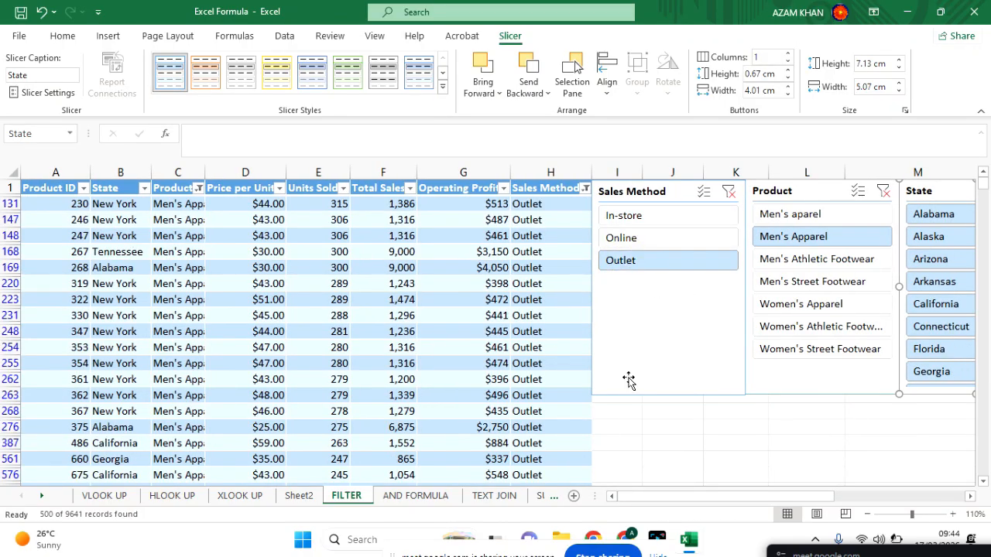
pyautogui.hscroll(1, 681, 387)
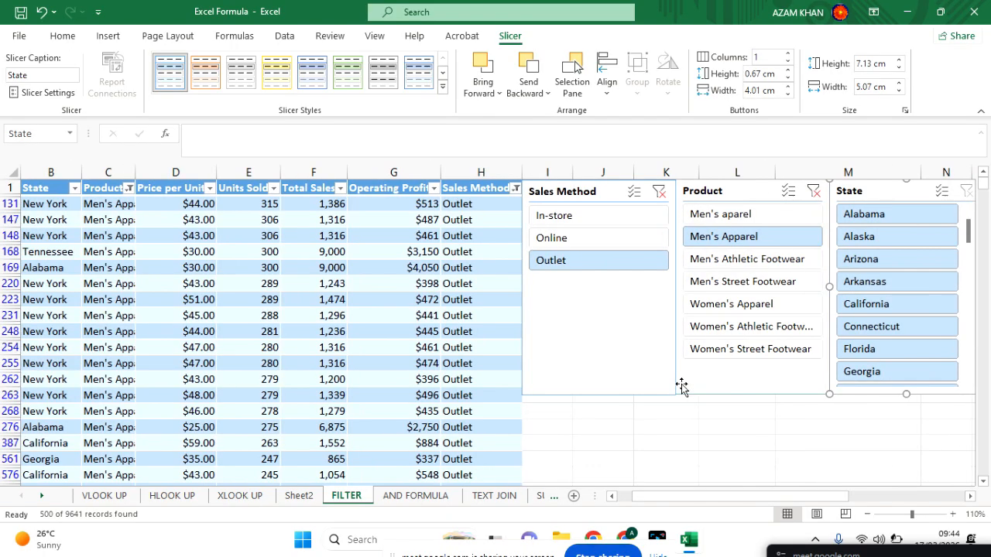
pyautogui.hscroll(-1, 681, 387)
pyautogui.scroll(-20, 449, 396)
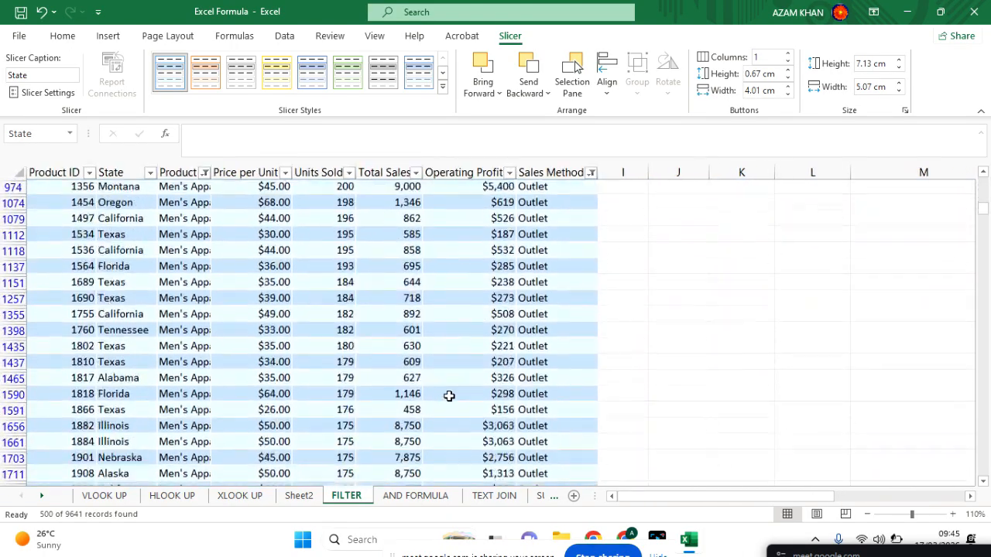
pyautogui.scroll(-20, 449, 395)
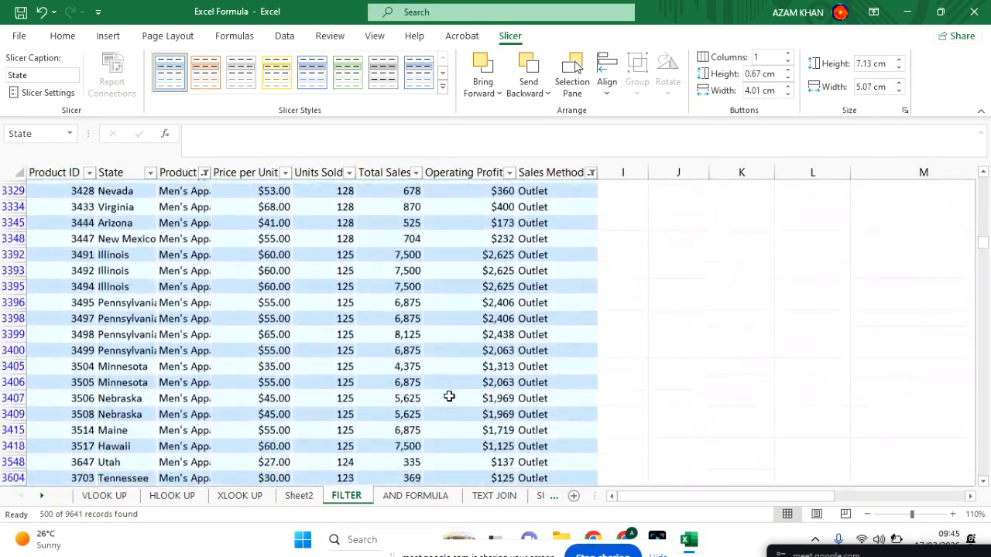
pyautogui.scroll(-20, 449, 396)
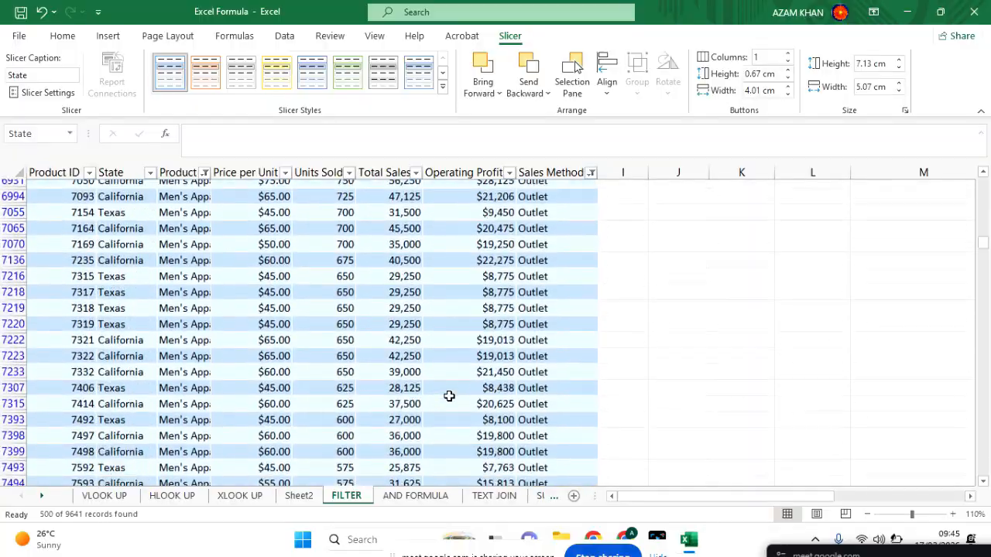
pyautogui.scroll(20, 449, 396)
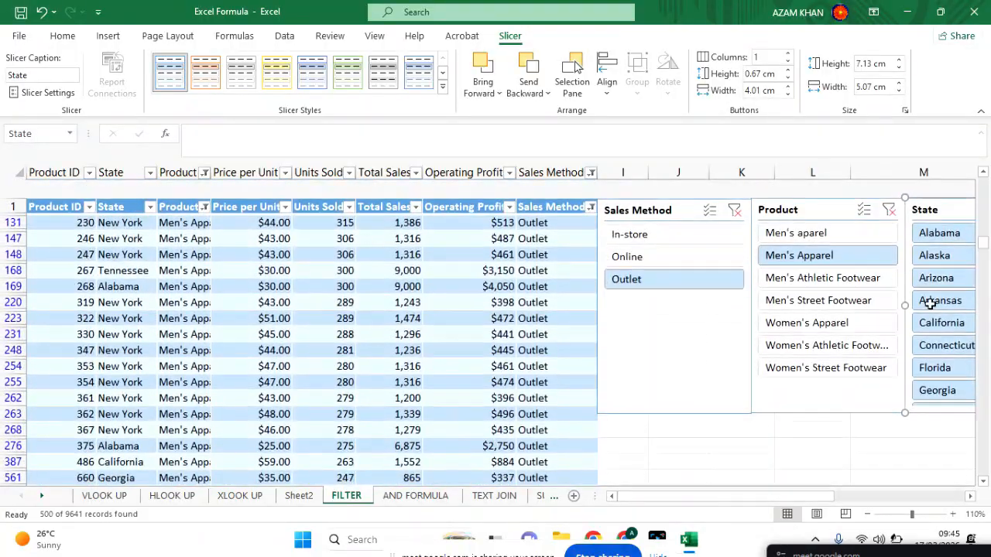
# Narrow the Men's Apparel Outlet rows to Georgia with the State slicer.
pyautogui.hscroll(3, 929, 397)
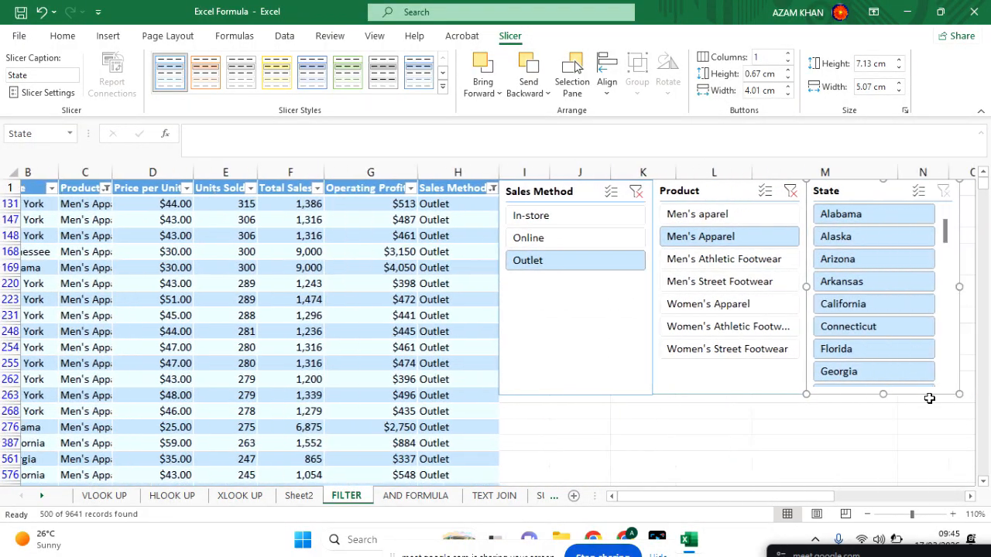
pyautogui.scroll(-2, 834, 343)
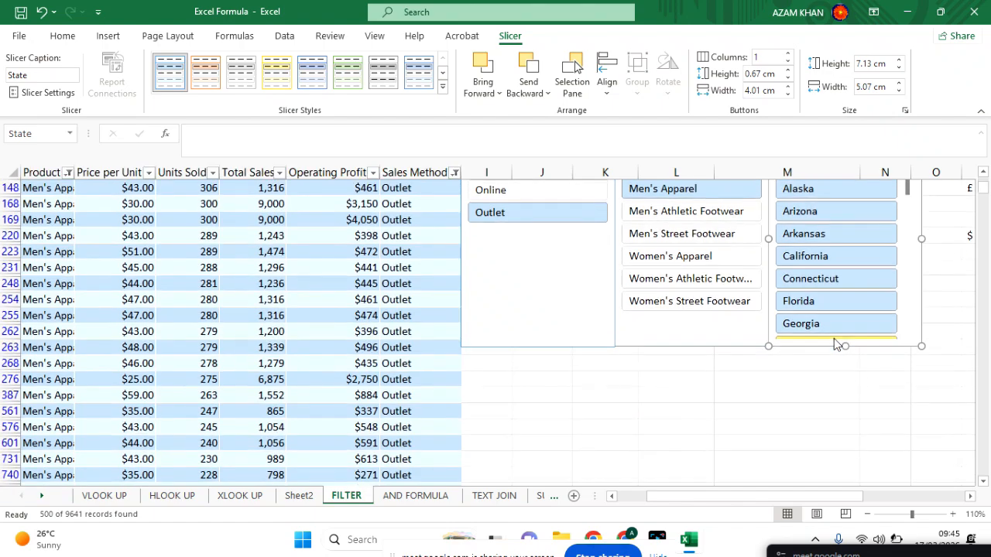
pyautogui.scroll(2, 834, 343)
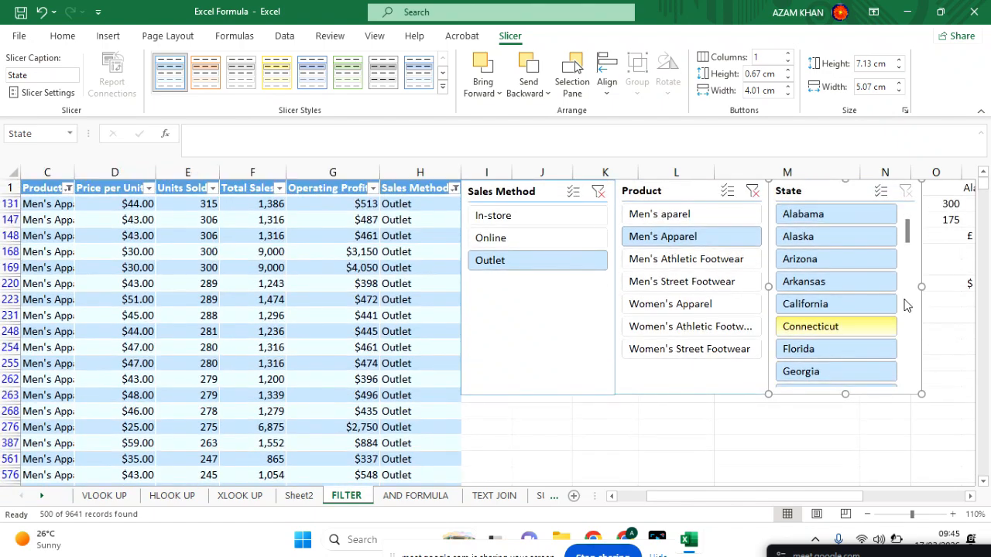
pyautogui.click(805, 373)
pyautogui.hscroll(-2, 344, 427)
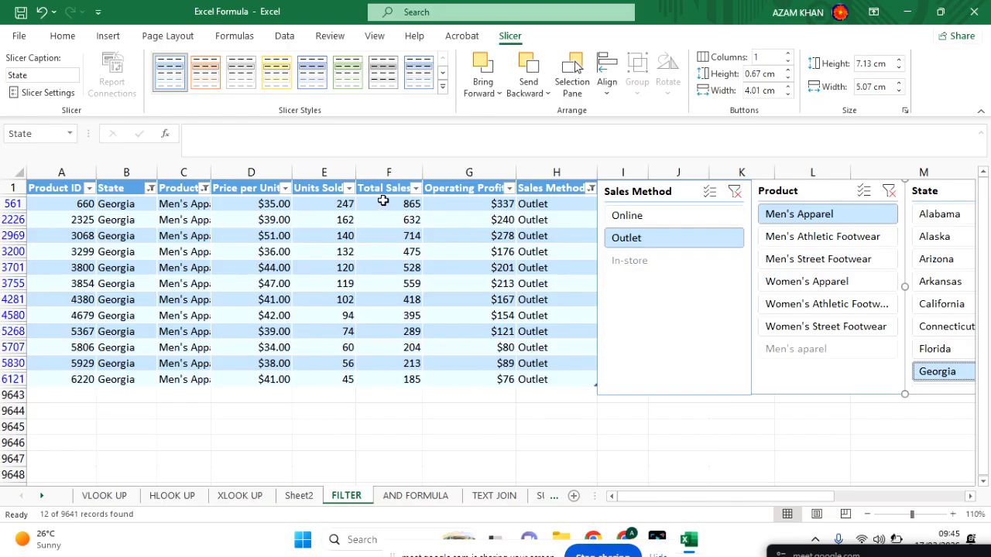
# Try to total the filtered Georgia values in the Total Sales column with AutoSum, and undo the change.
pyautogui.moveTo(383, 202); pyautogui.dragTo(385, 374)
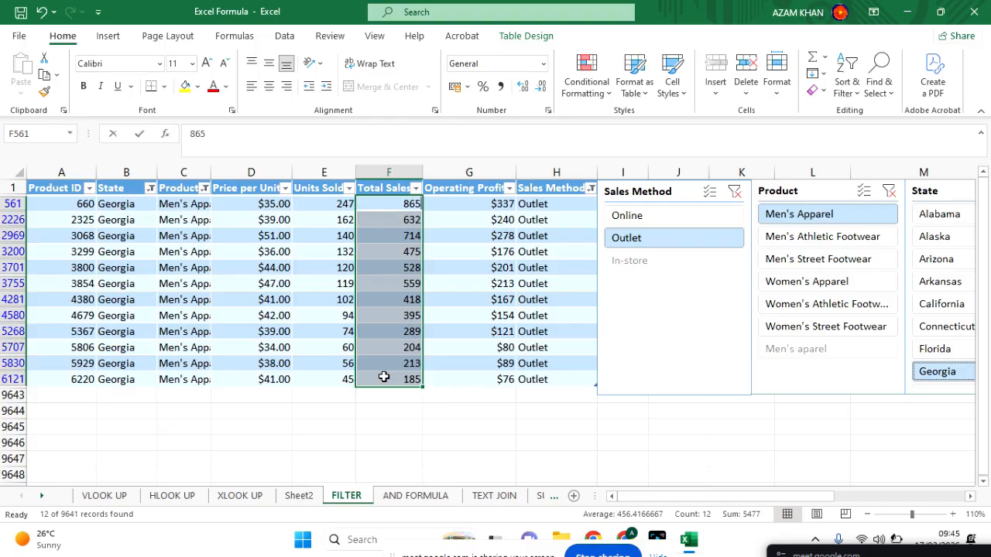
pyautogui.hotkey('alt', '=')
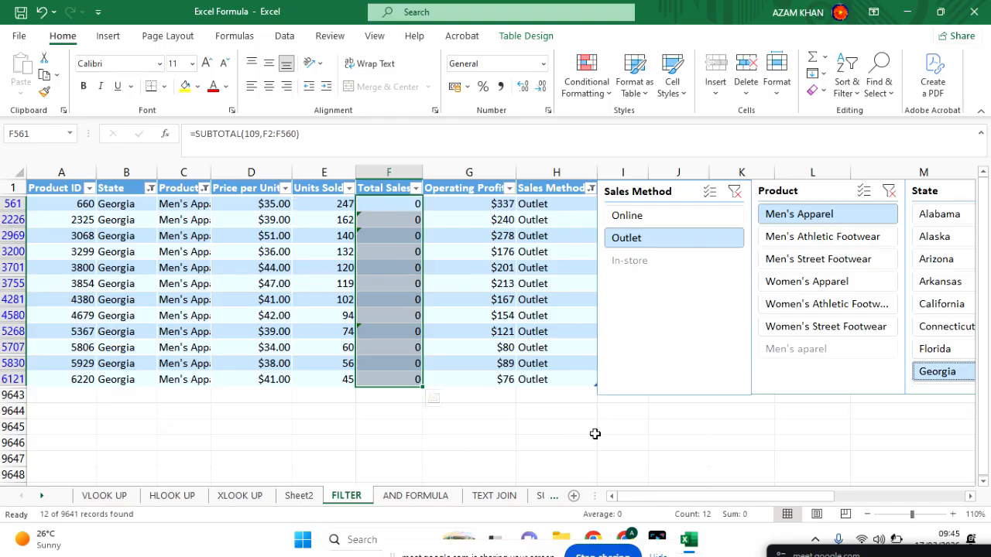
pyautogui.hotkey('ctrl', 'z')
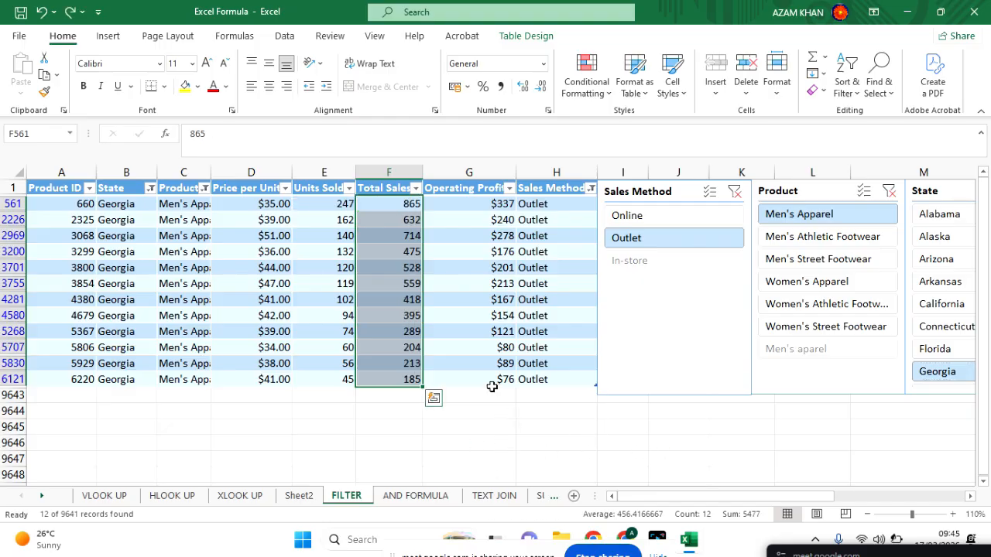
# Try AutoSum on the filtered Total Sales values with two blank rows below them included, and undo the change.
pyautogui.moveTo(404, 202); pyautogui.dragTo(397, 408)
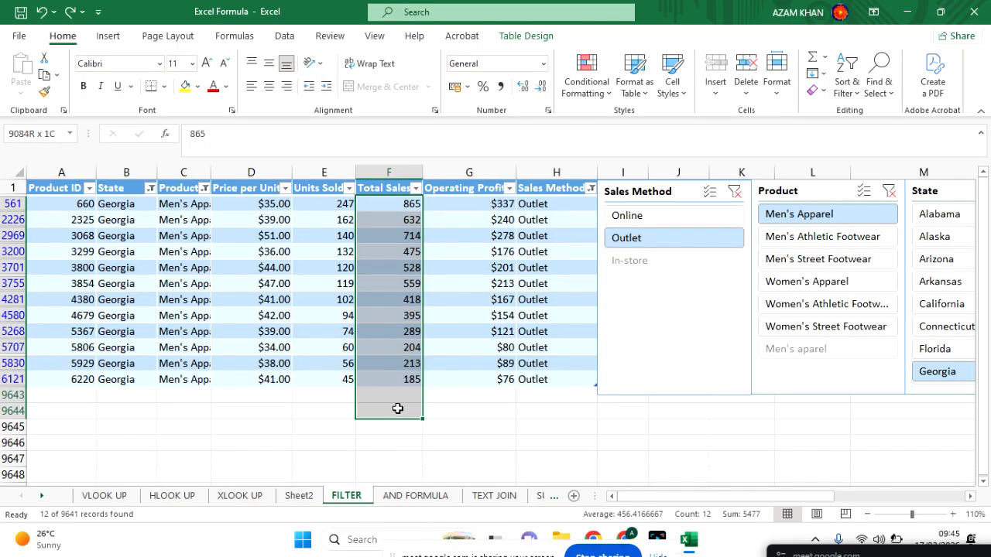
pyautogui.hotkey('alt', '=')
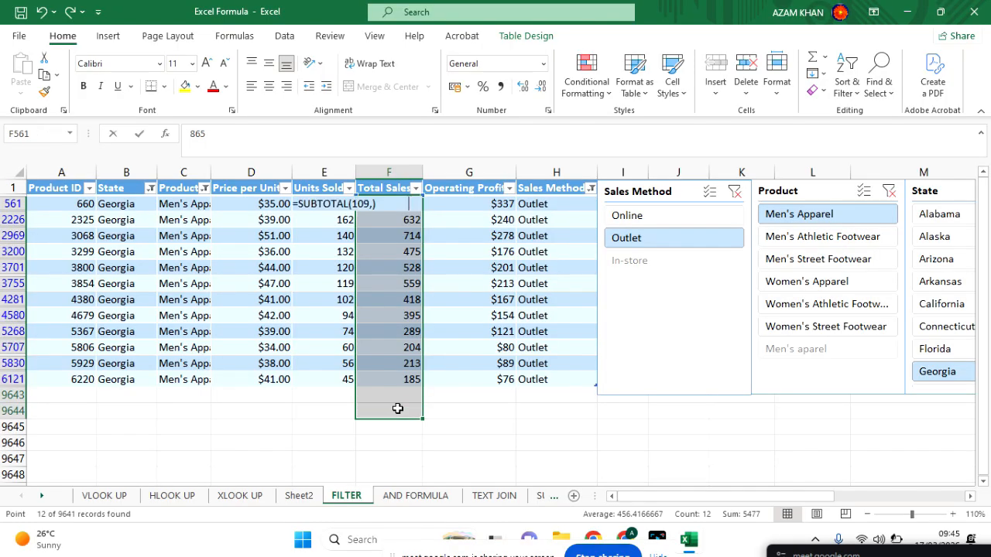
pyautogui.hotkey('ctrl', 'Return')
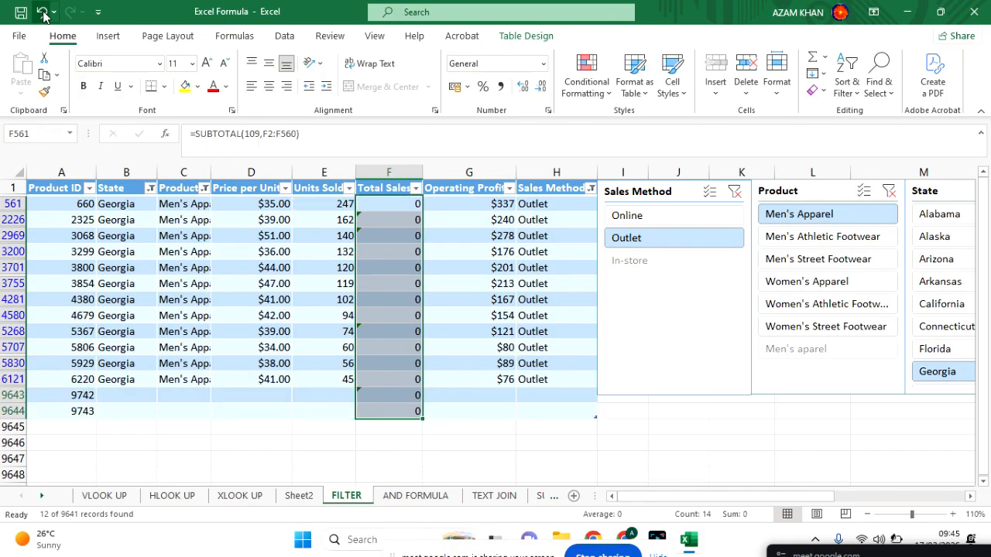
pyautogui.click(43, 11)
pyautogui.click(502, 437)
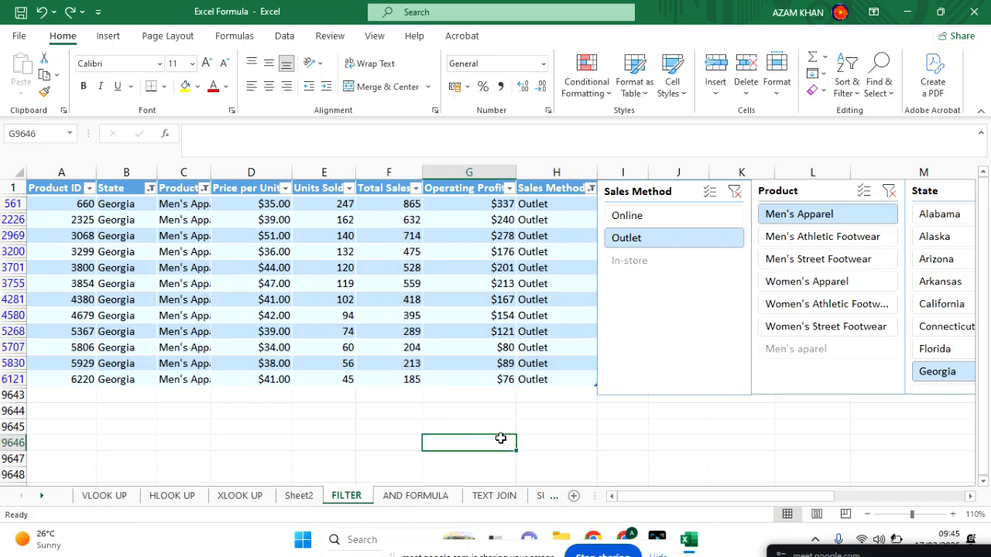
# Clear the State, Product and Sales Method slicer filters to restore the full table.
pyautogui.hscroll(3, 712, 349)
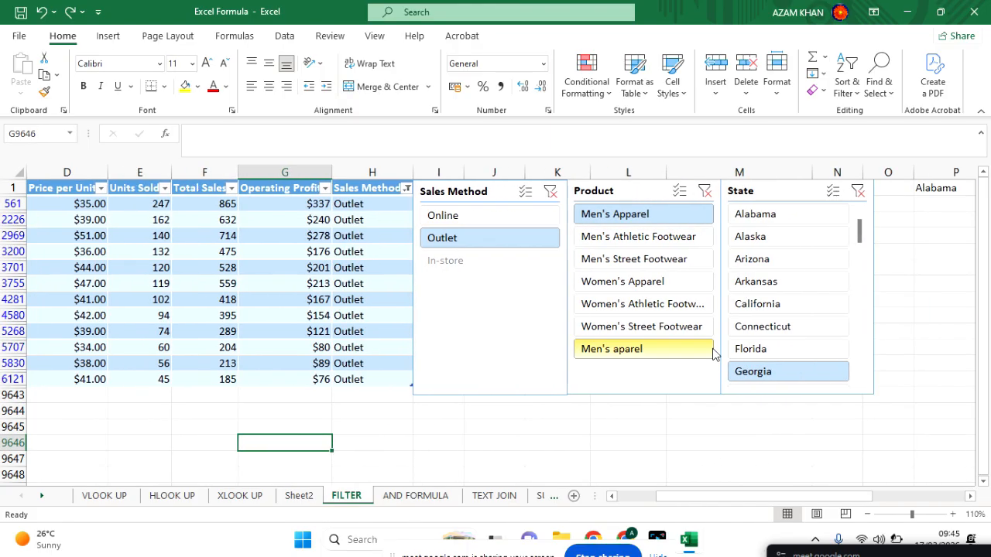
pyautogui.hscroll(2, 712, 349)
pyautogui.click(775, 190)
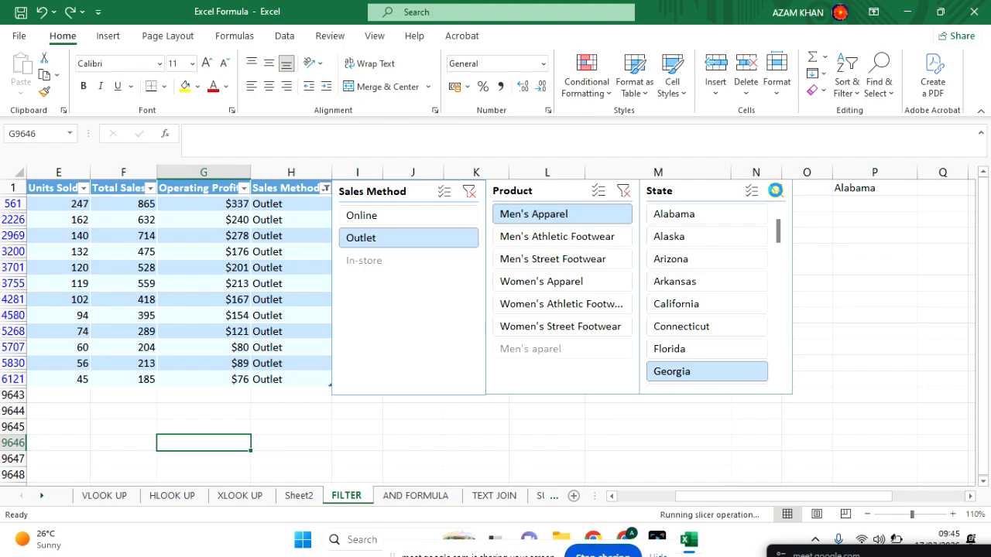
pyautogui.click(623, 191)
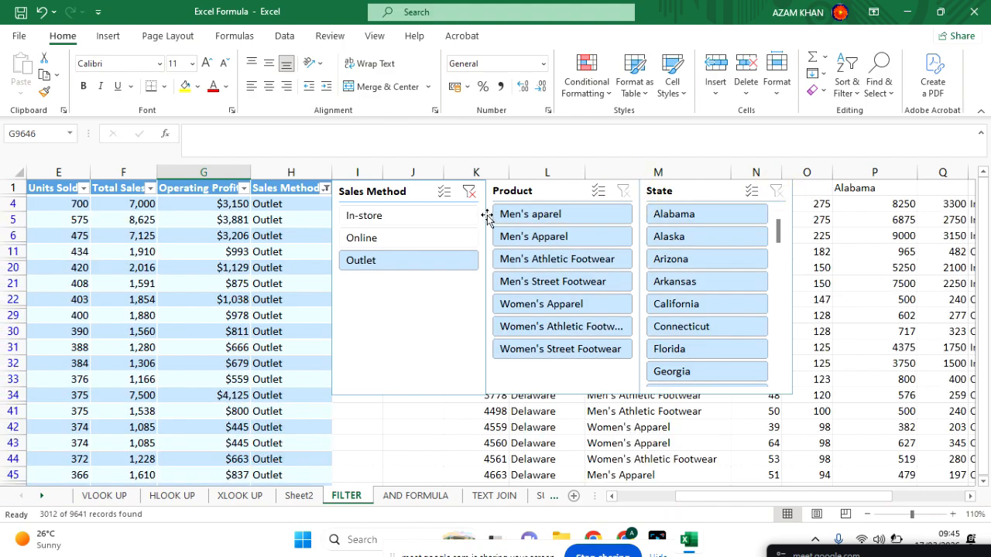
pyautogui.click(469, 191)
pyautogui.click(456, 448)
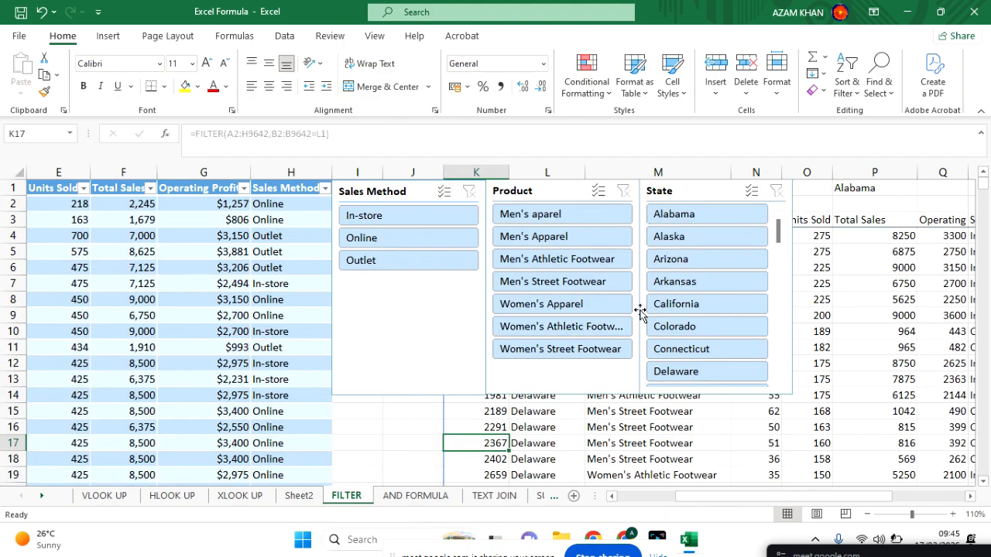
# Delete the Sales Method, Product and State slicers.
pyautogui.moveTo(349, 194); pyautogui.dragTo(343, 231)
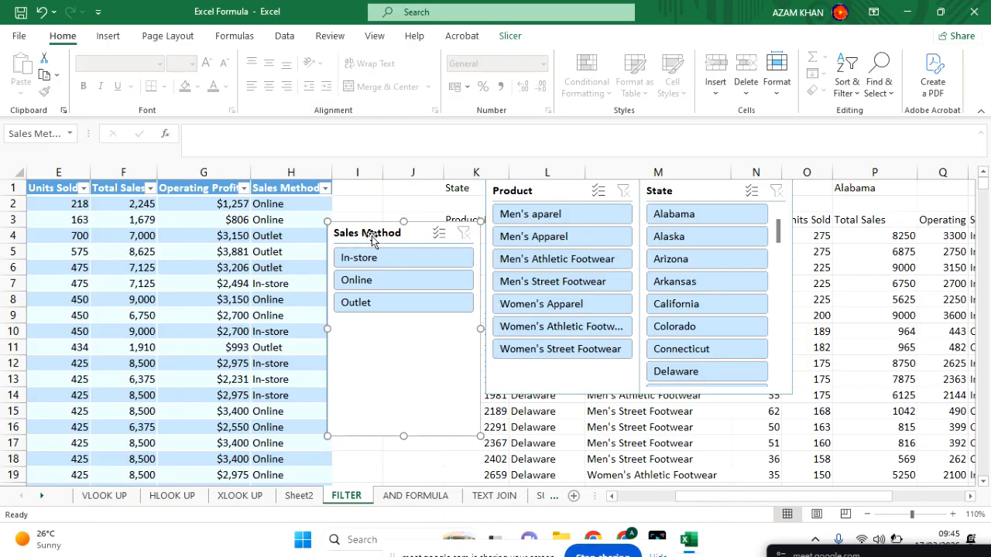
pyautogui.press('Delete')
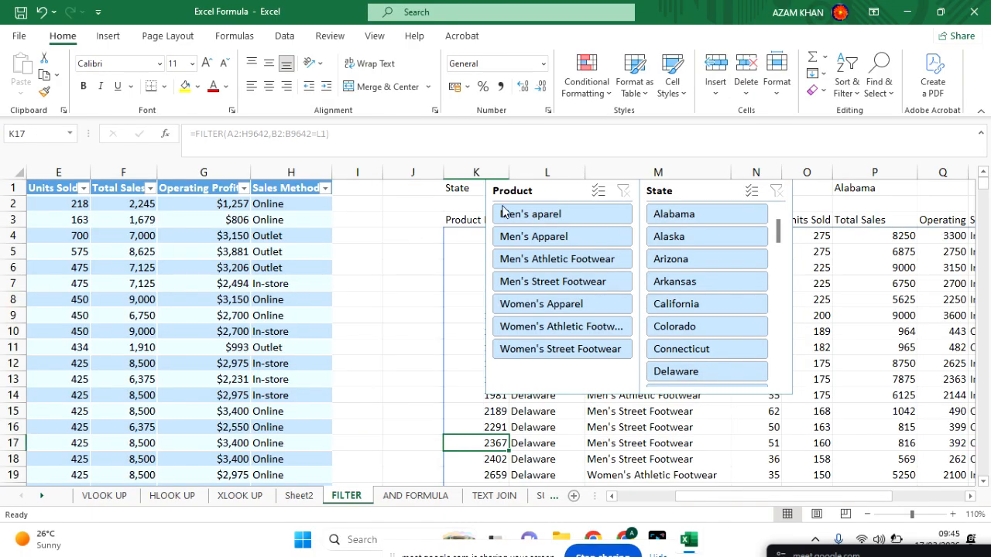
pyautogui.click(548, 193)
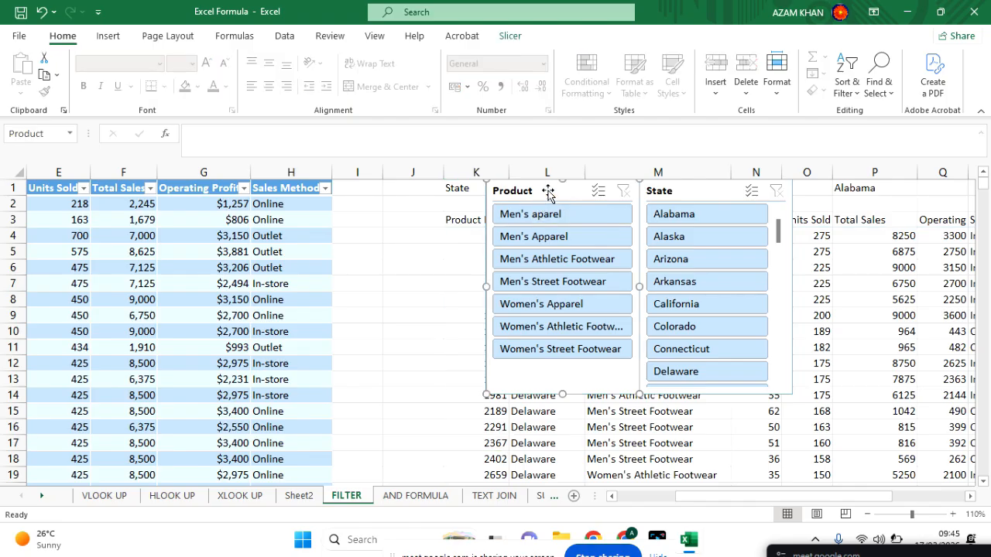
pyautogui.press('Delete')
pyautogui.click(697, 191)
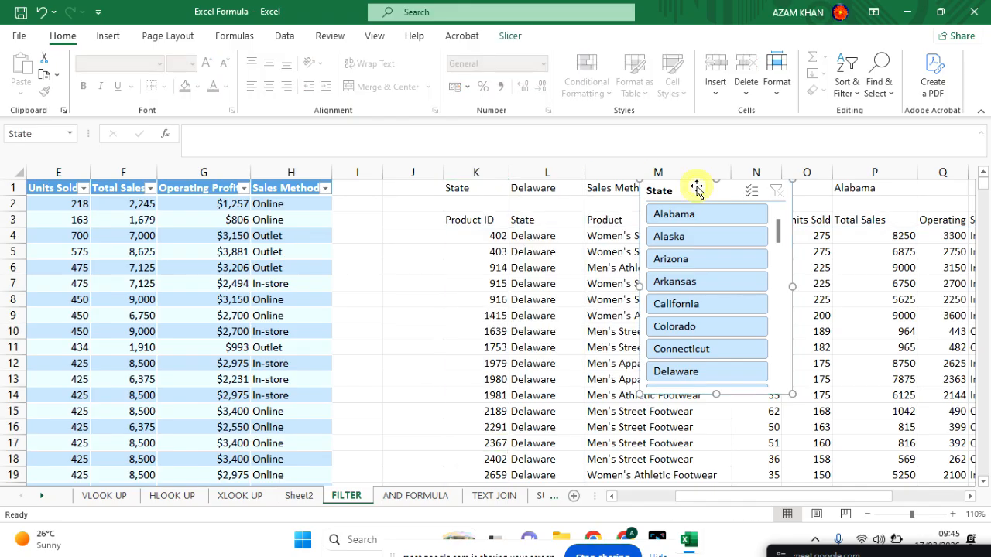
pyautogui.press('Delete')
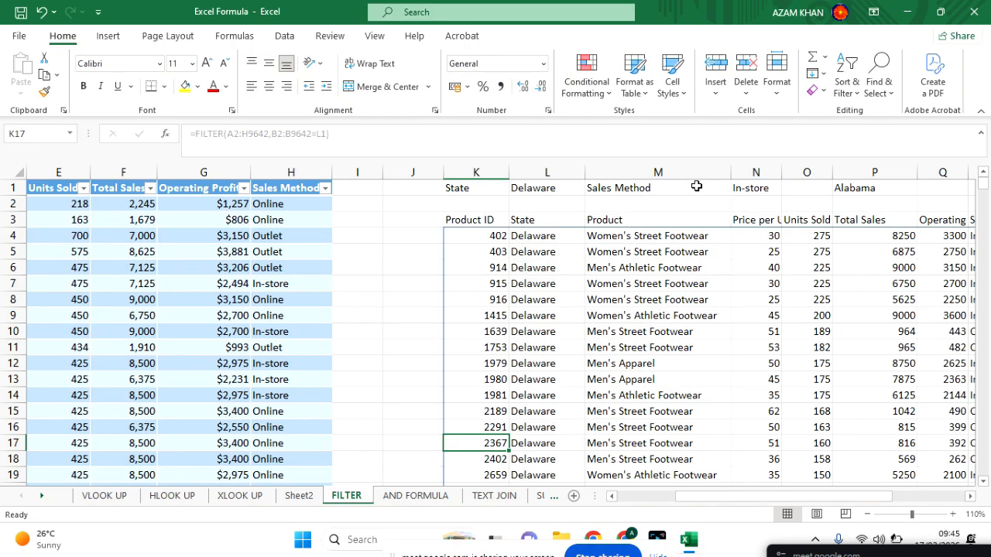
# Undo the changes back through the slicers, table styles and table conversion of the sales data in columns A to H.
pyautogui.hotkey('ctrl', 'z')
pyautogui.hotkey('ctrl', 'z')
pyautogui.hotkey('ctrl', 'z')
pyautogui.hotkey('ctrl', 'z')
pyautogui.hotkey('ctrl', 'z')
pyautogui.hotkey('ctrl', 'z')
pyautogui.hotkey('ctrl', 'z')
pyautogui.hotkey('ctrl', 'z')
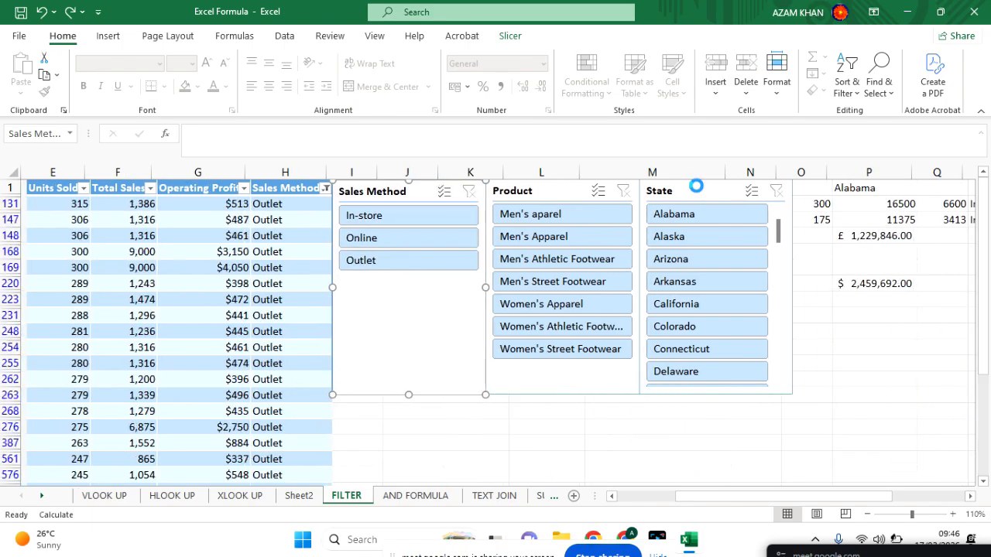
pyautogui.hotkey('ctrl', 'z')
pyautogui.hotkey('ctrl', 'z')
pyautogui.hotkey('ctrl', 'z')
pyautogui.hotkey('ctrl', 'z')
pyautogui.hotkey('ctrl', 'z')
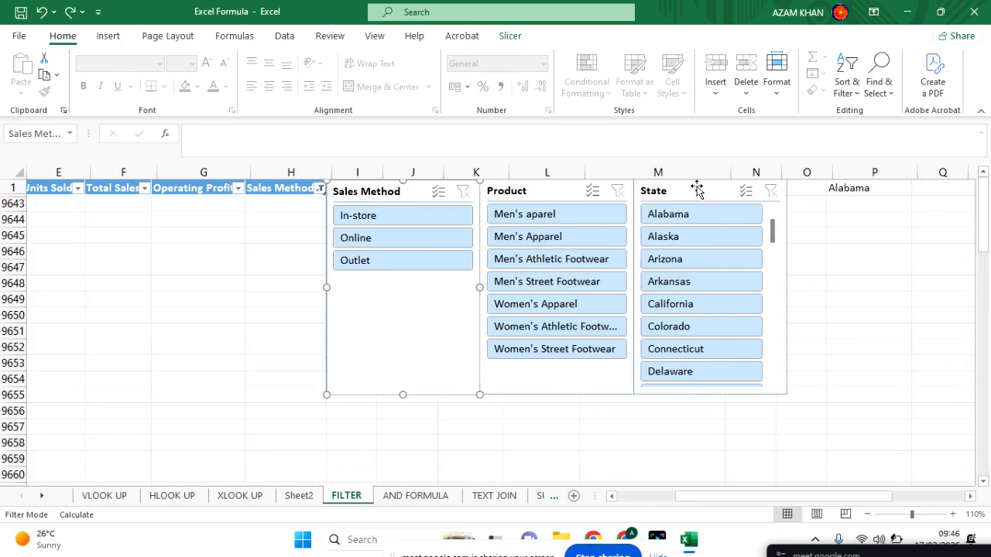
pyautogui.hotkey('ctrl', 'z')
pyautogui.hotkey('ctrl', 'z')
pyautogui.hotkey('ctrl', 'z')
pyautogui.hotkey('ctrl', 'z')
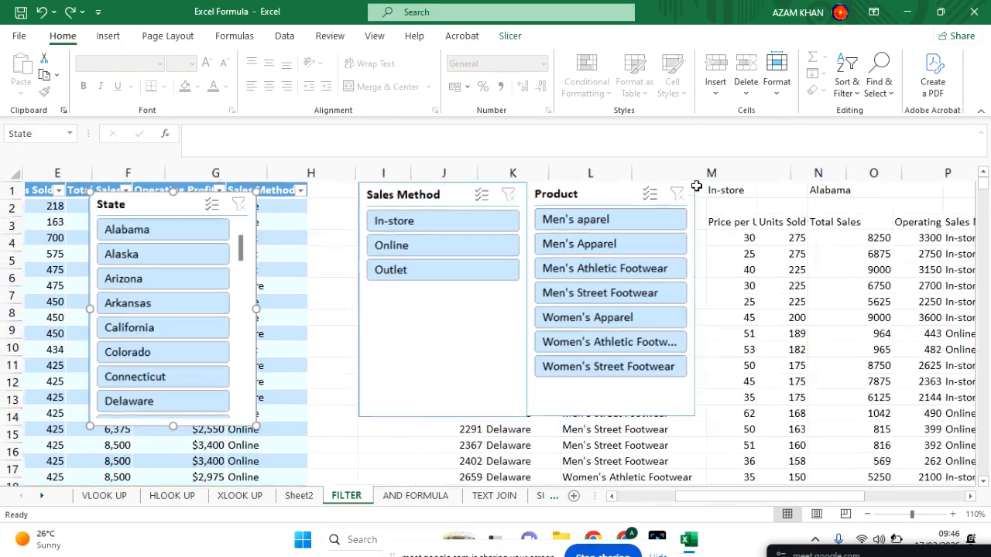
pyautogui.hotkey('ctrl', 'z')
pyautogui.hotkey('ctrl', 'z')
pyautogui.hotkey('ctrl', 'z')
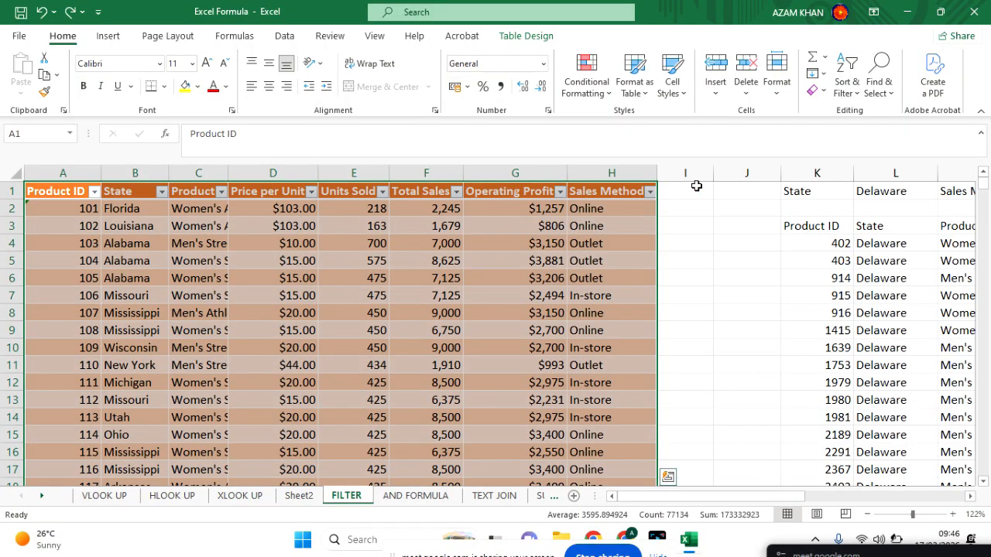
pyautogui.hotkey('ctrl', 'z')
pyautogui.hotkey('ctrl', 'z')
pyautogui.hotkey('ctrl', 'z')
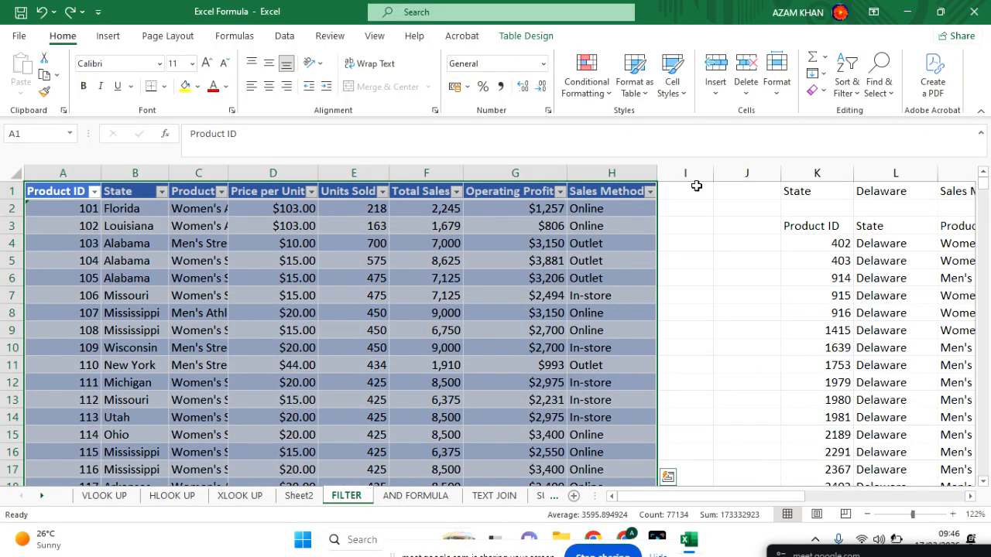
pyautogui.hotkey('ctrl', 'z')
pyautogui.hotkey('ctrl', 'z')
pyautogui.hotkey('ctrl', 'z')
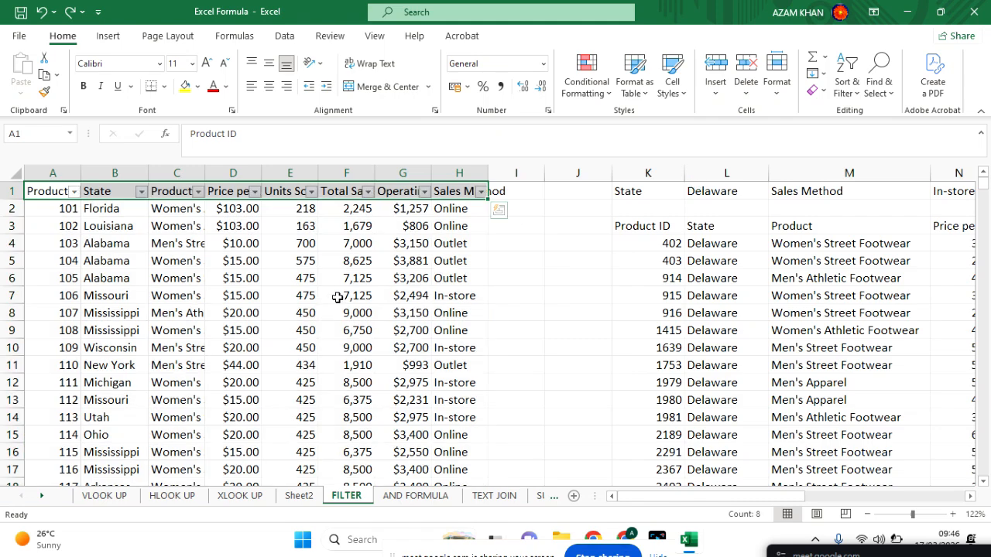
# Remove the filter buttons from header row A1:H1 and auto-fit the widths of columns A to H.
pyautogui.click(339, 362)
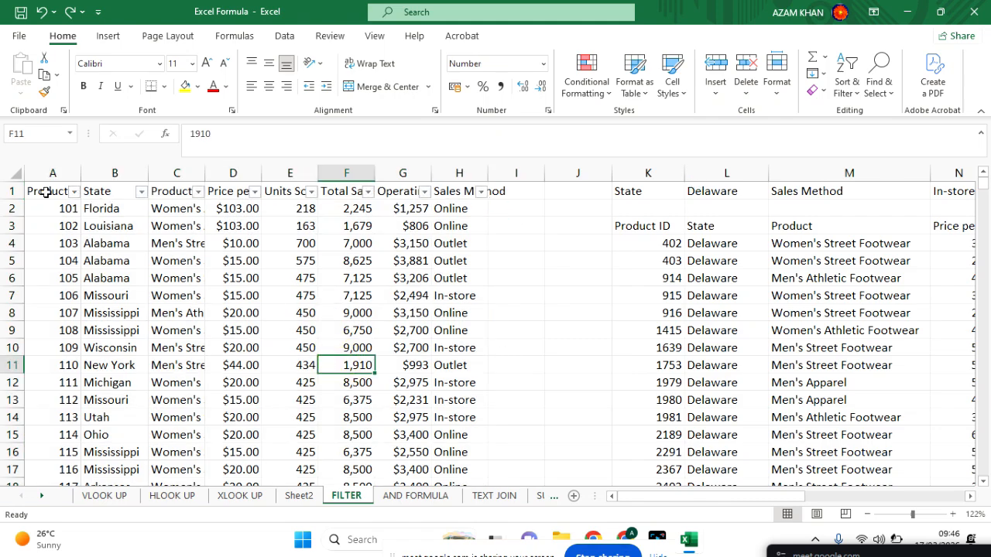
pyautogui.moveTo(41, 194); pyautogui.dragTo(467, 192)
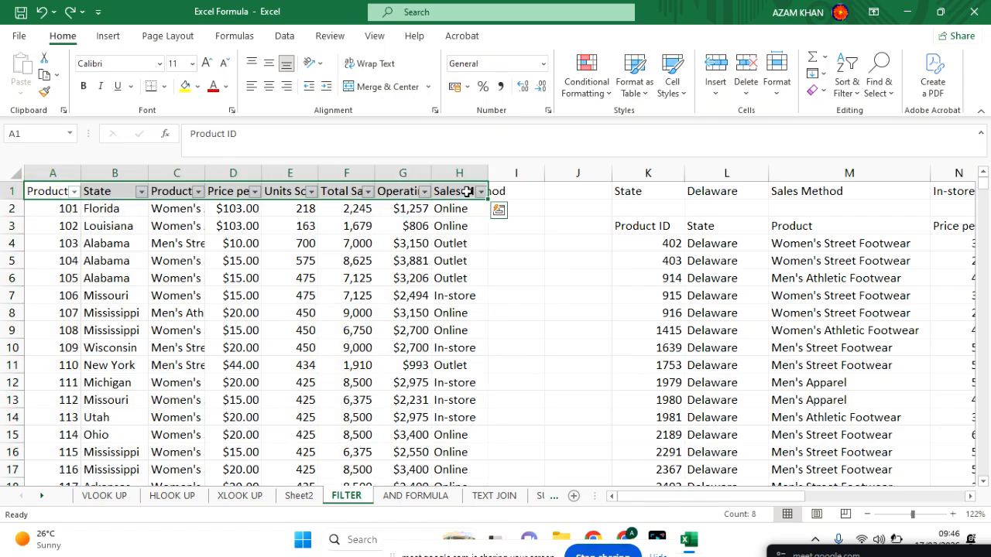
pyautogui.hotkey('ctrl', 'shift', 'l')
pyautogui.click(513, 309)
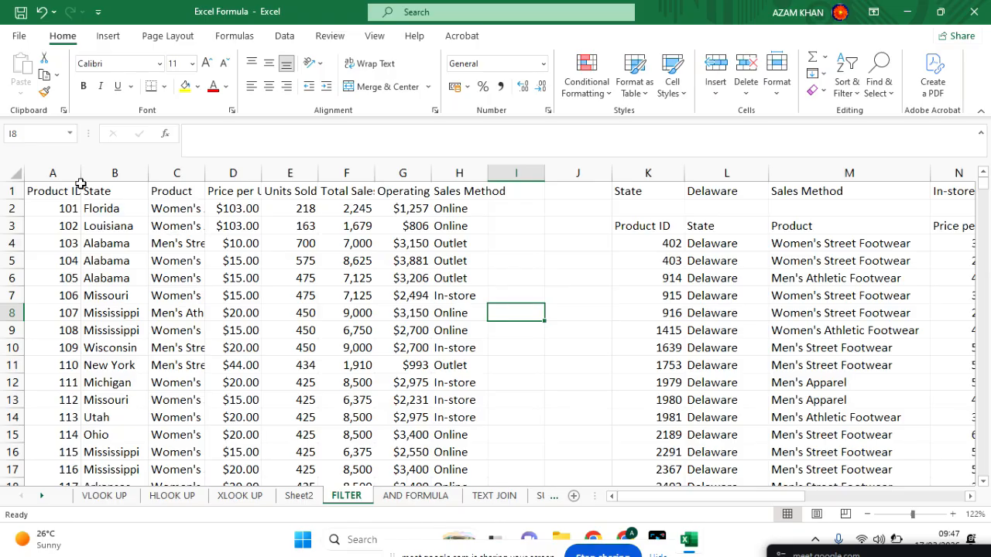
pyautogui.moveTo(68, 173); pyautogui.dragTo(454, 175)
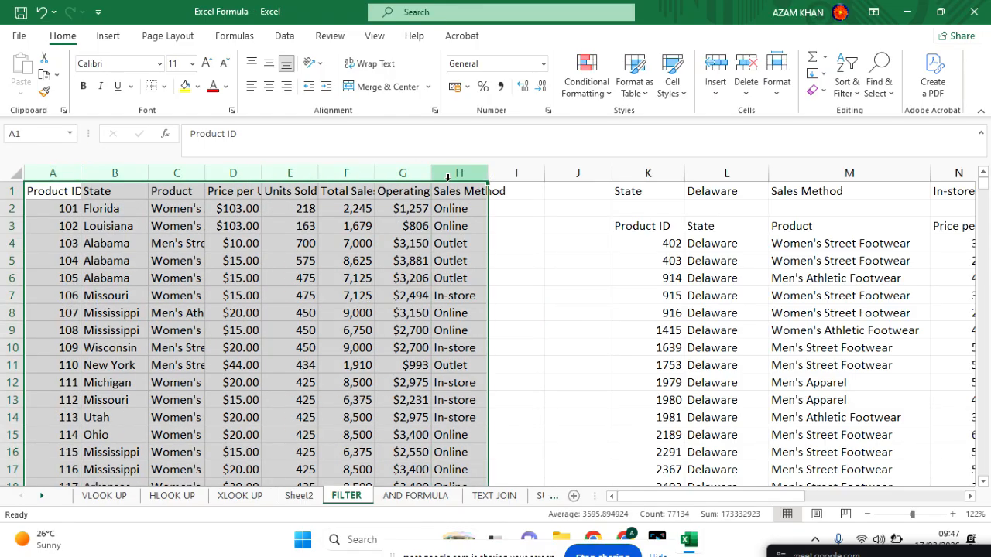
pyautogui.doubleClick(432, 173)
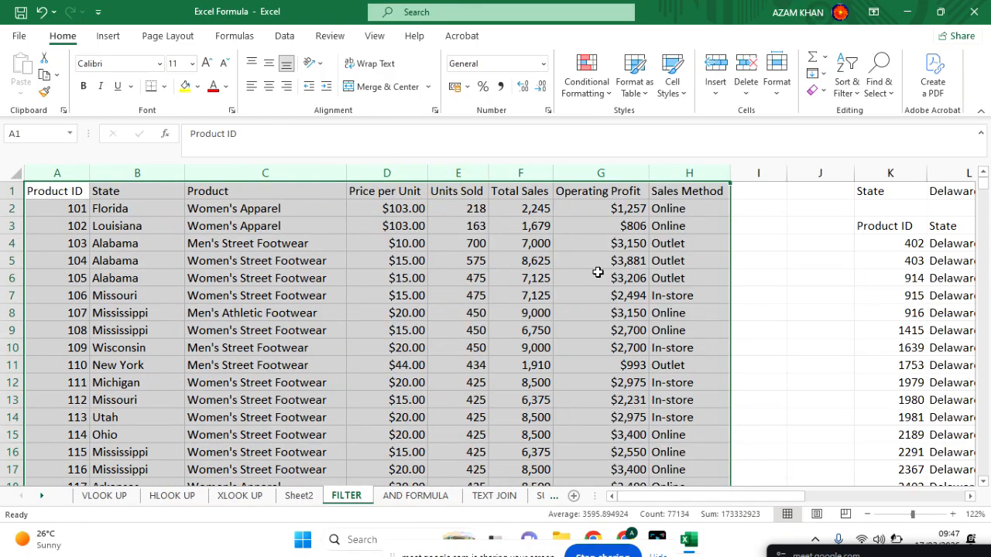
# Compare the source sales data in columns A to H with the extracted rows in columns K to R.
pyautogui.hscroll(6, 597, 272)
pyautogui.hscroll(-3, 598, 272)
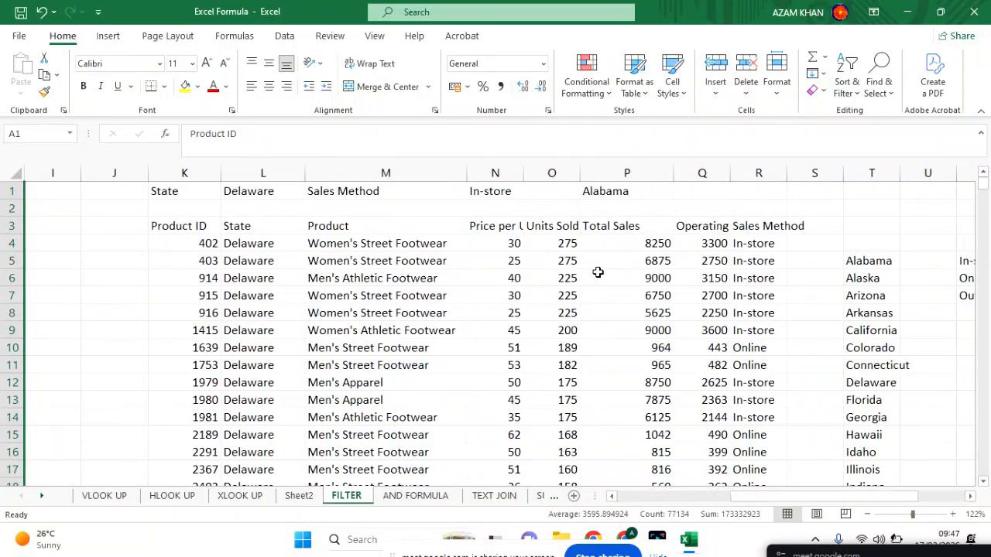
pyautogui.hscroll(-3, 598, 272)
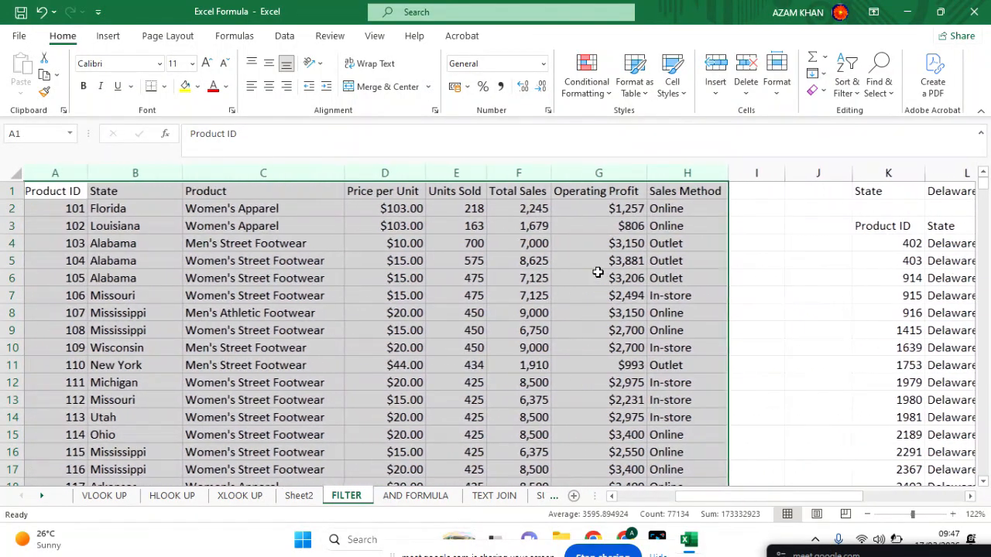
pyautogui.hscroll(3, 598, 272)
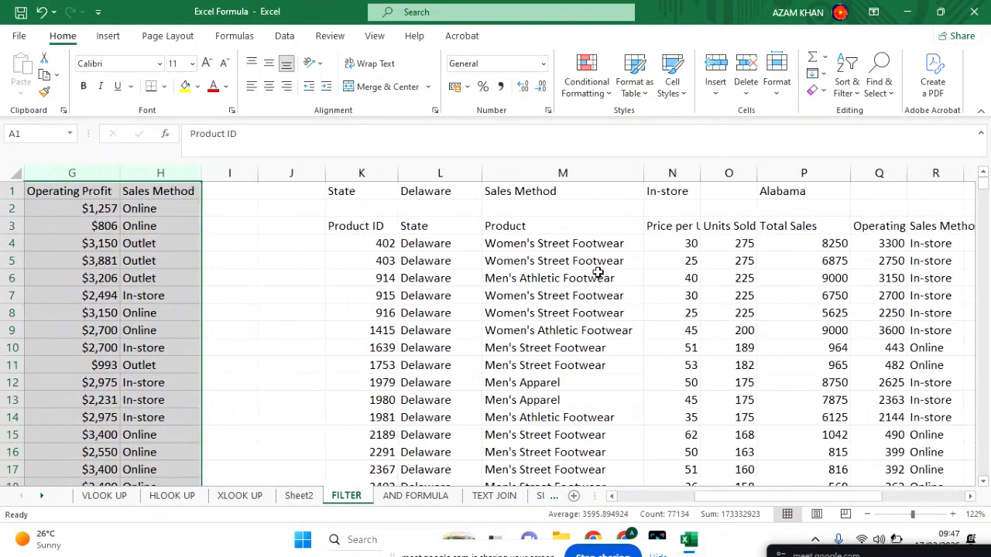
pyautogui.hscroll(-5, 498, 285)
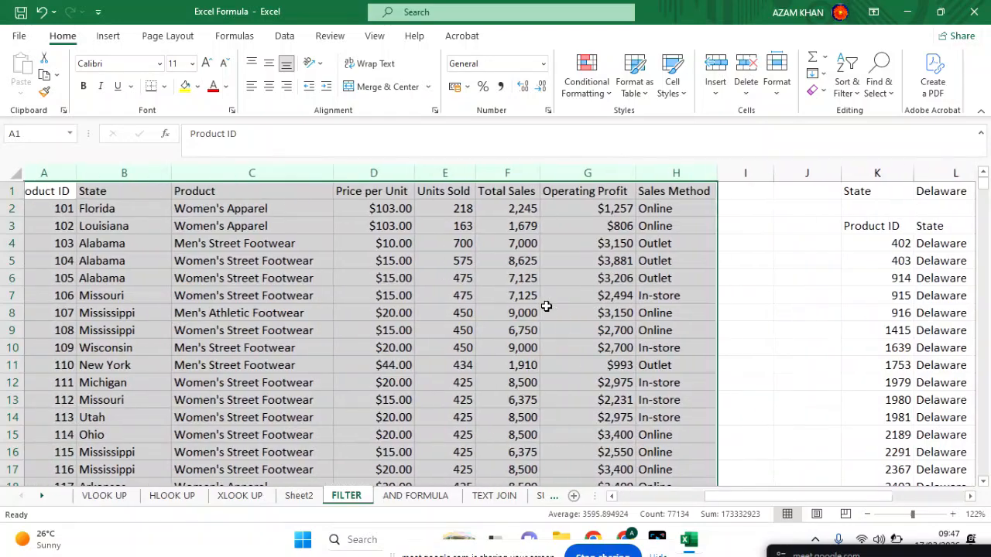
pyautogui.hscroll(3, 546, 307)
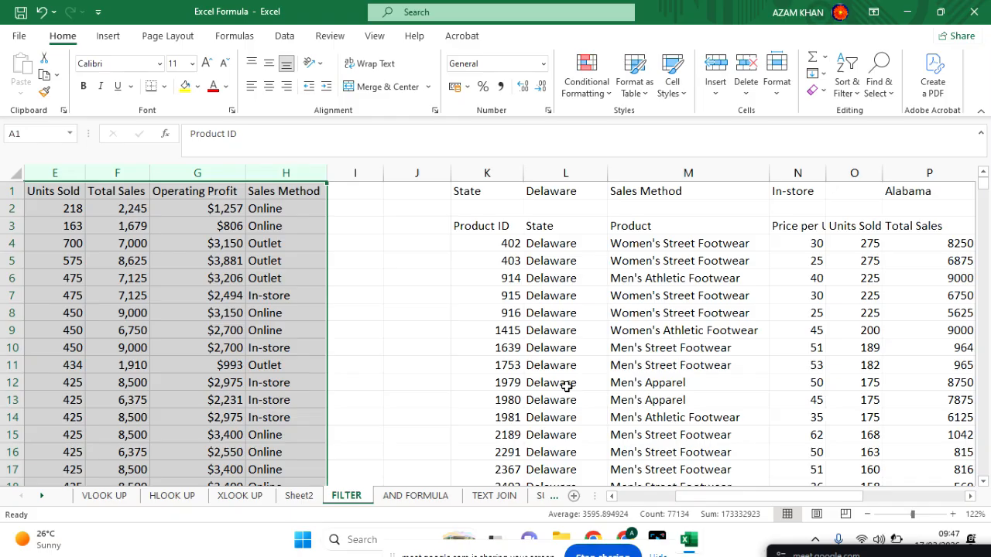
pyautogui.hscroll(-4, 567, 386)
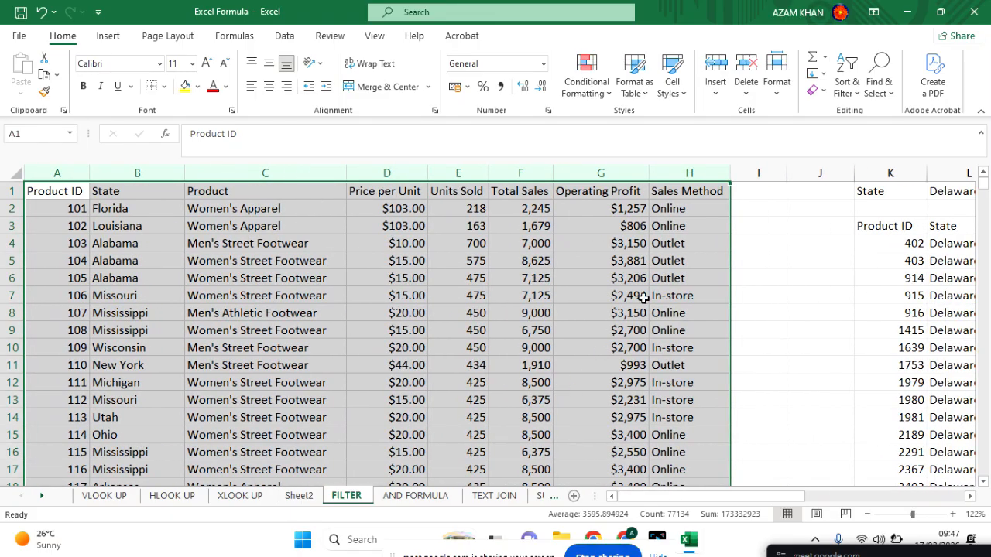
pyautogui.click(622, 261)
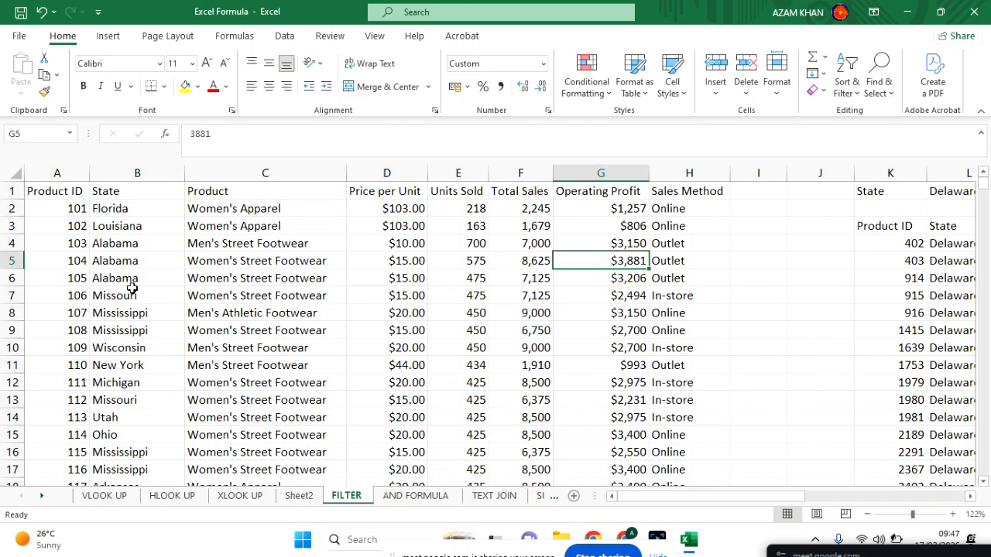
# Look through the State column of the source data to see how the states are spread across rows.
pyautogui.click(118, 193)
pyautogui.moveTo(118, 194); pyautogui.dragTo(128, 465)
pyautogui.click(140, 324)
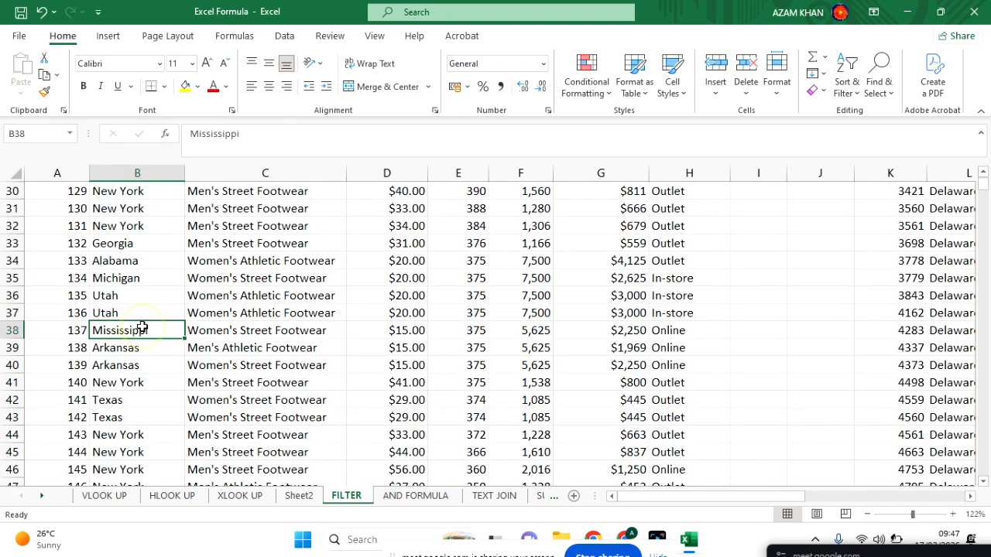
pyautogui.scroll(-1, 141, 327)
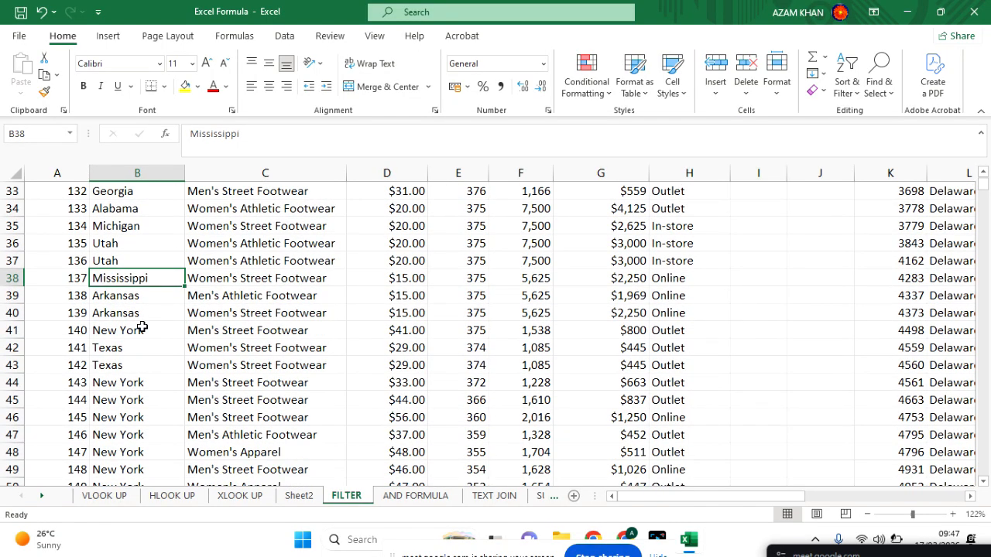
pyautogui.scroll(11, 141, 327)
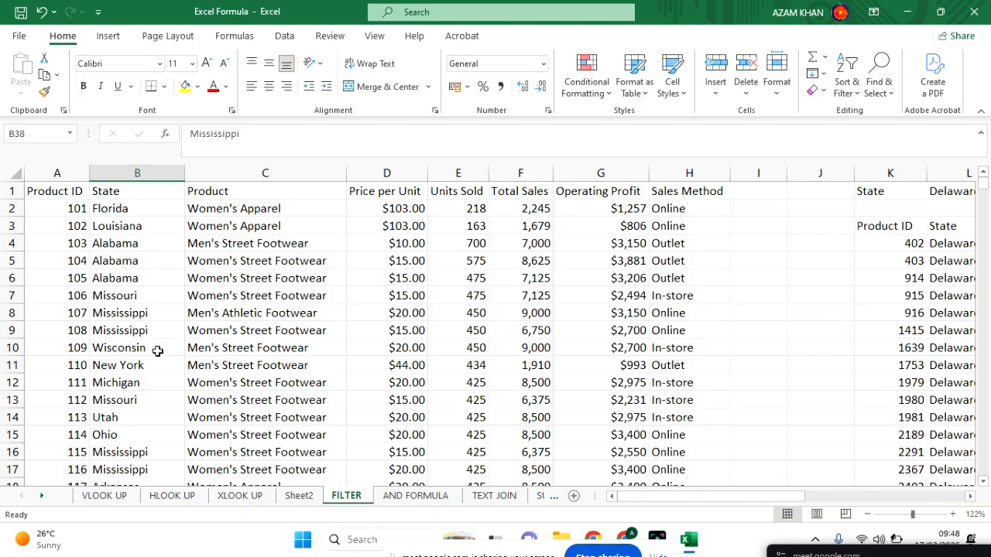
pyautogui.scroll(-1, 157, 351)
pyautogui.scroll(-3, 157, 351)
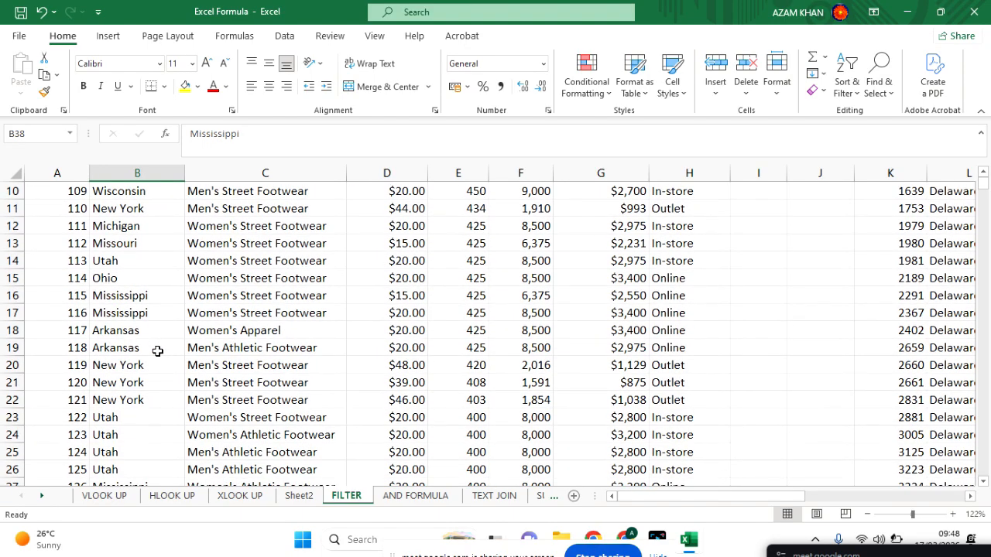
pyautogui.scroll(3, 255, 338)
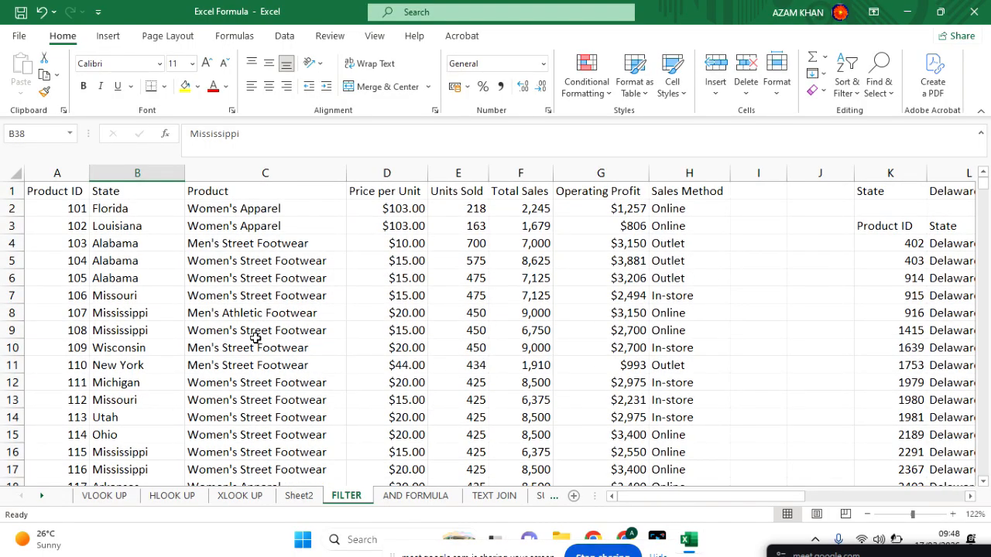
# Examine the Delaware rows in columns K to R alongside the source data and the state list in column T.
pyautogui.hscroll(3, 254, 338)
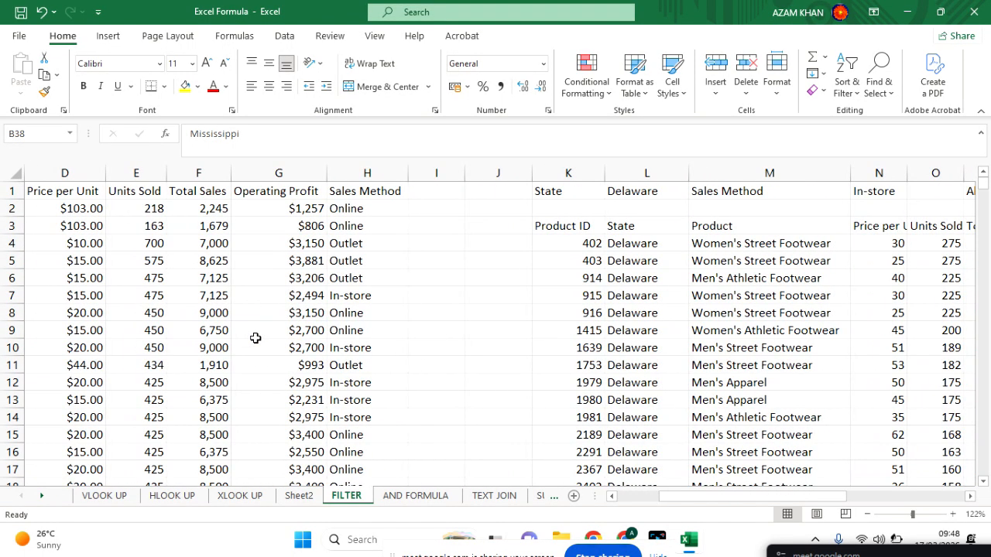
pyautogui.hscroll(4, 254, 339)
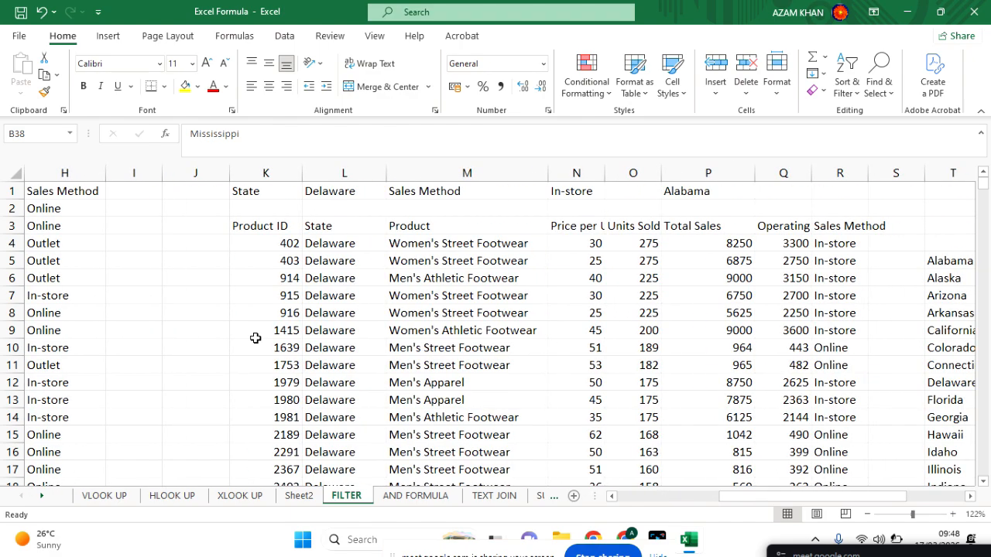
pyautogui.hscroll(-2, 255, 338)
pyautogui.hscroll(-1, 254, 338)
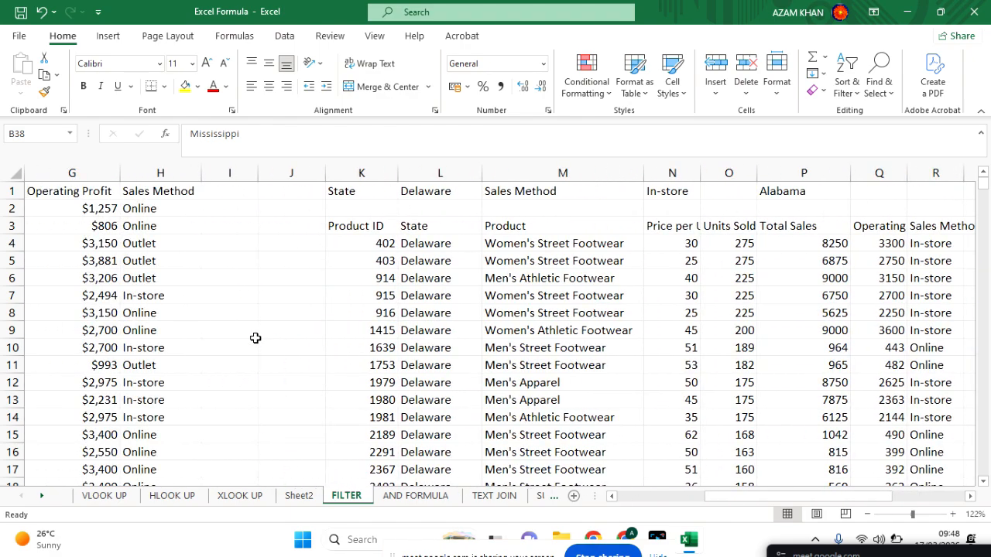
pyautogui.hscroll(-6, 254, 338)
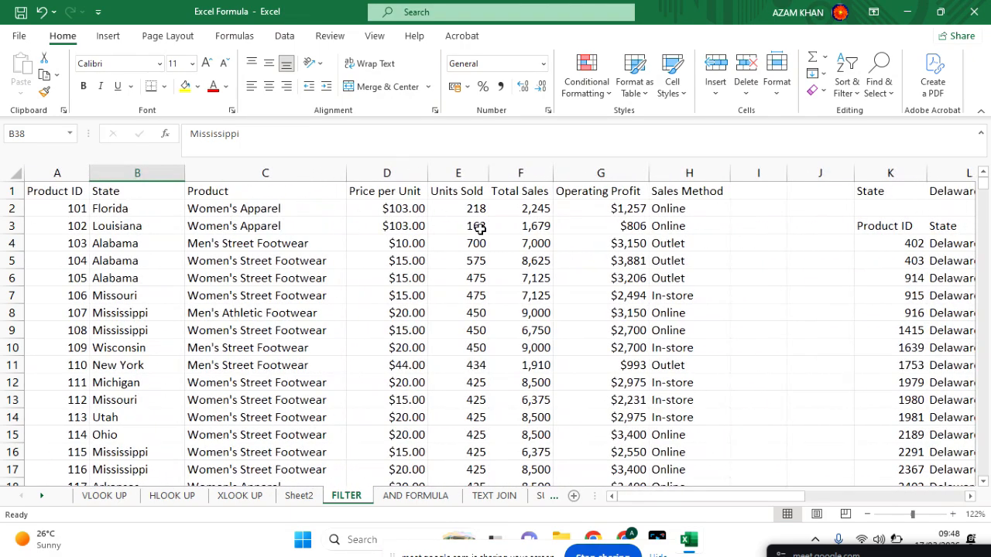
pyautogui.hscroll(8, 621, 267)
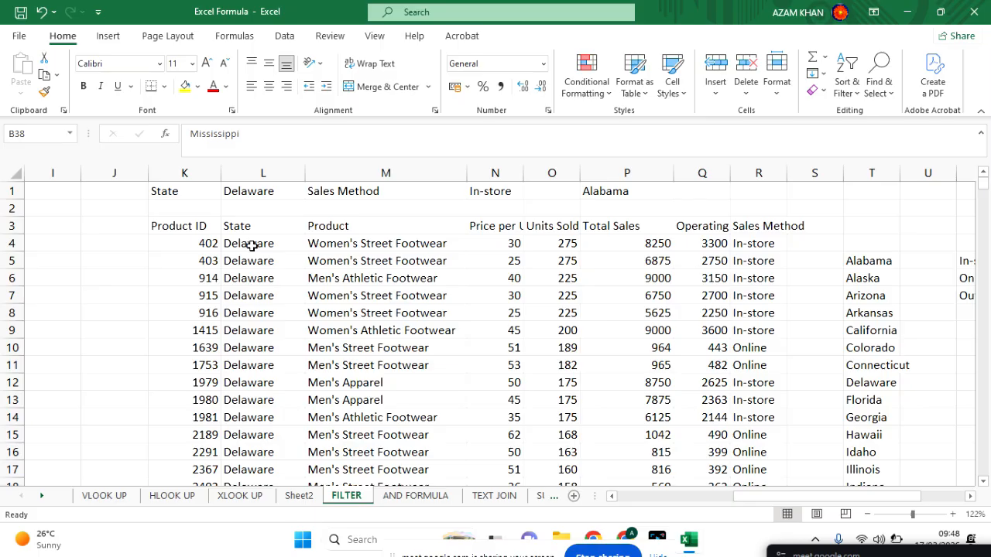
pyautogui.scroll(-6, 252, 245)
pyautogui.scroll(7, 252, 246)
# Open the FILTER formula in K4 for editing and trace its array argument A2:H9642 across the source data.
pyautogui.click(240, 243)
pyautogui.press('BackSpace')
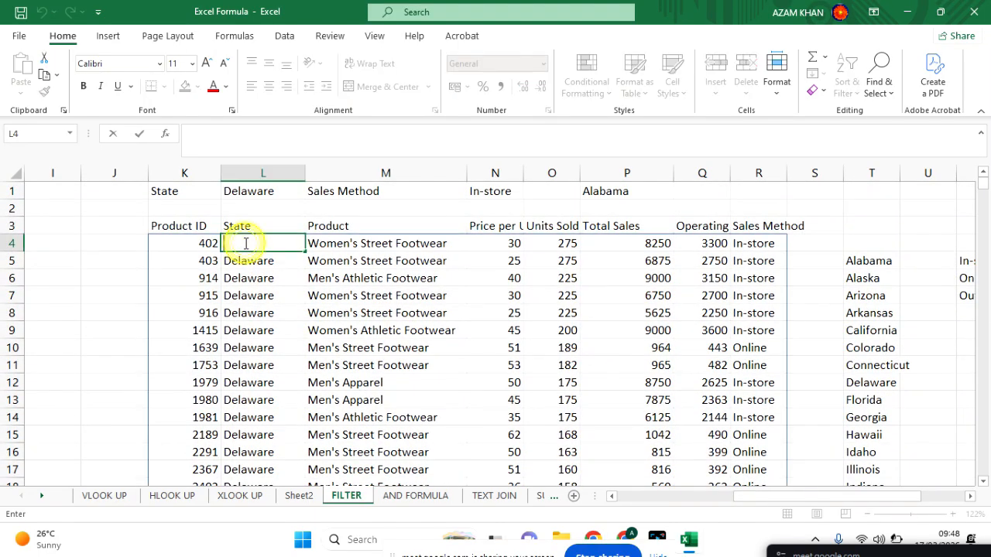
pyautogui.doubleClick(206, 243)
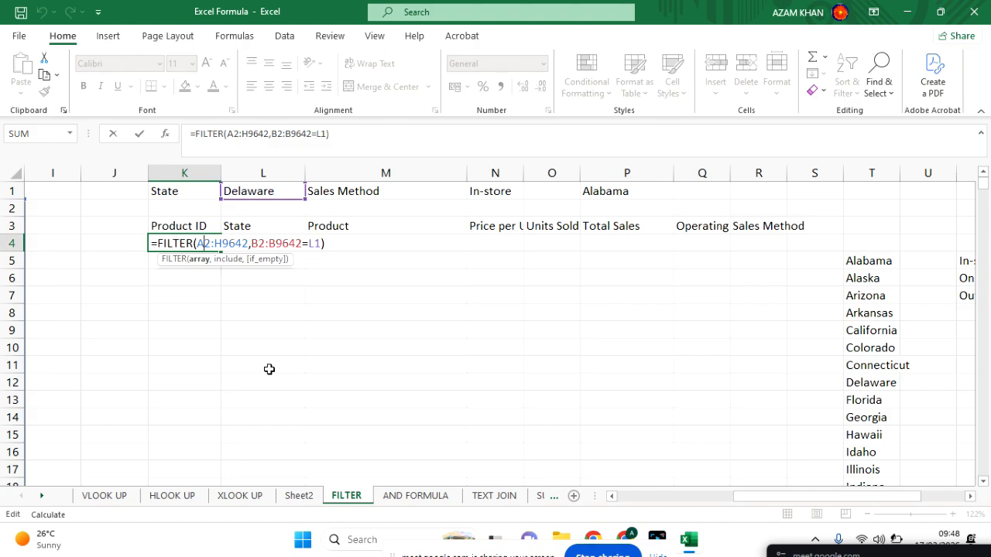
pyautogui.press('Return')
pyautogui.hscroll(-5, 268, 369)
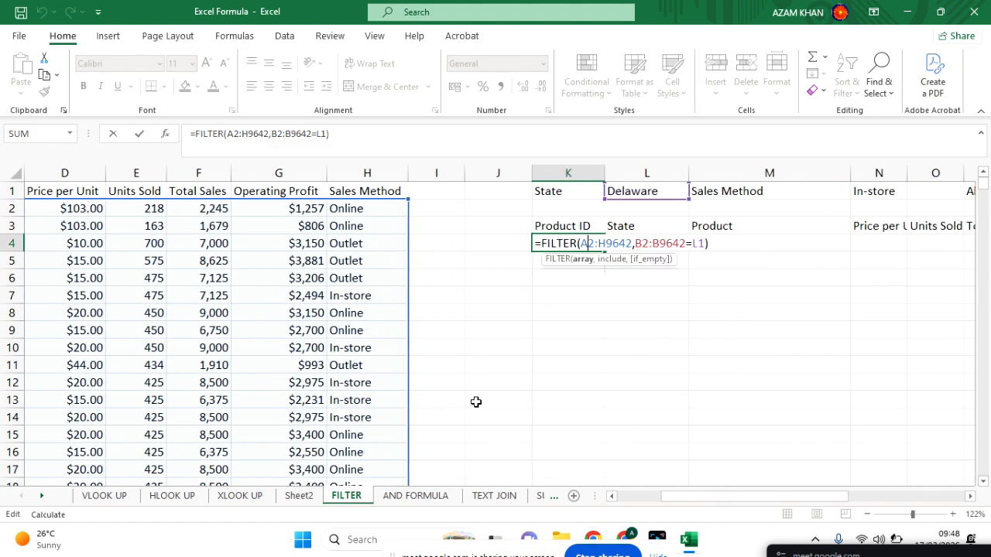
pyautogui.hscroll(-3, 476, 401)
pyautogui.hscroll(4, 476, 402)
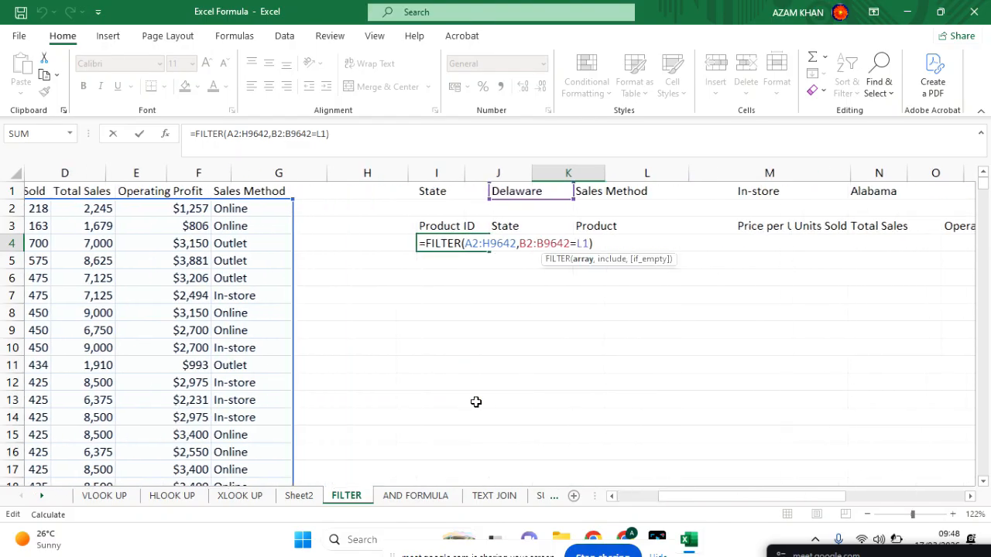
pyautogui.hscroll(4, 476, 402)
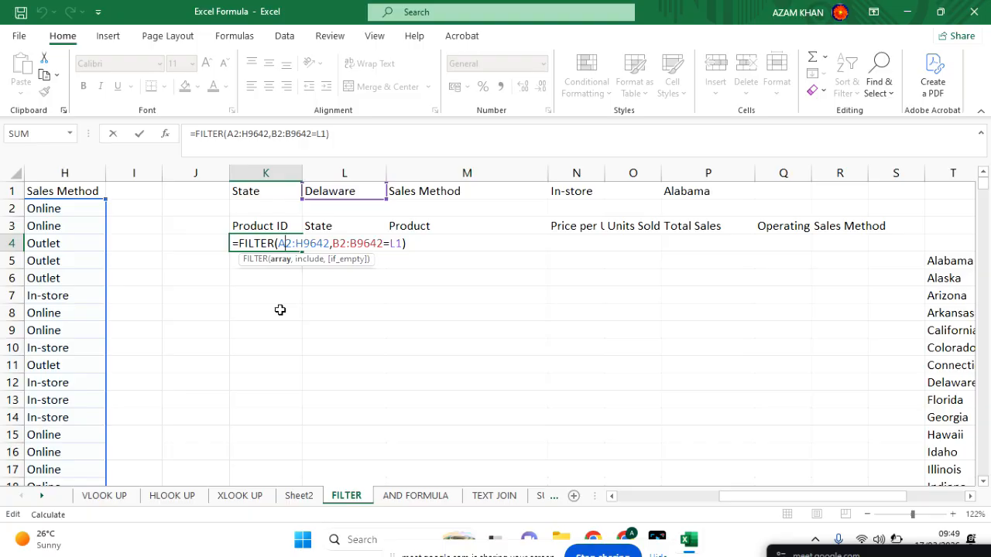
# Compare the highlighted source columns A to H and the State column with the ranges in the K4 formula.
pyautogui.hscroll(-5, 281, 310)
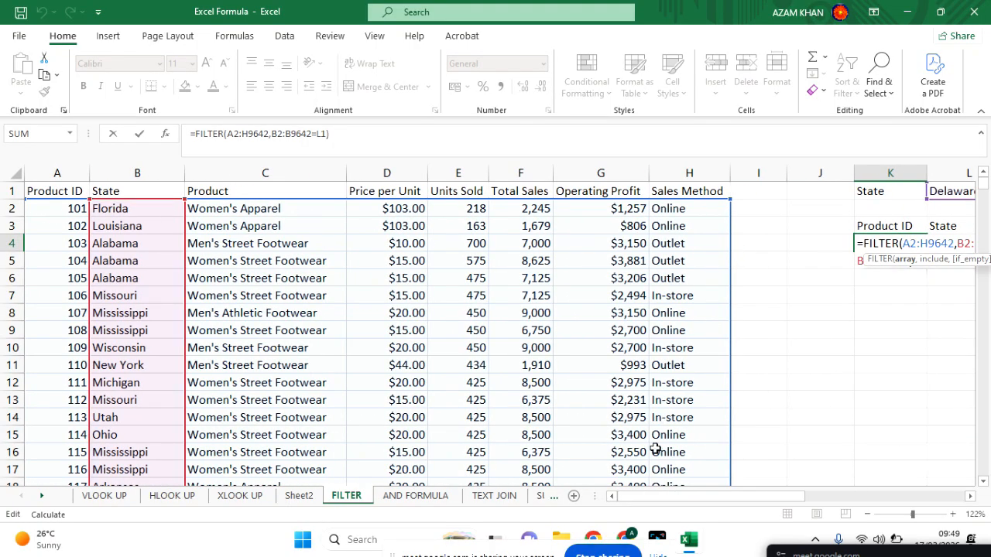
pyautogui.scroll(-5, 630, 354)
pyautogui.scroll(5, 633, 356)
pyautogui.hscroll(3, 641, 367)
pyautogui.hscroll(4, 641, 367)
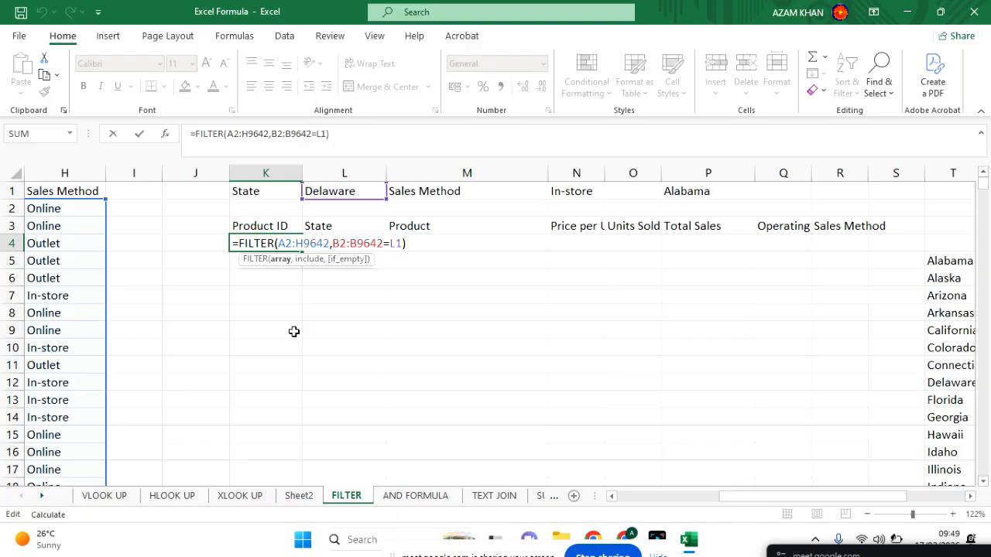
pyautogui.hscroll(-5, 310, 329)
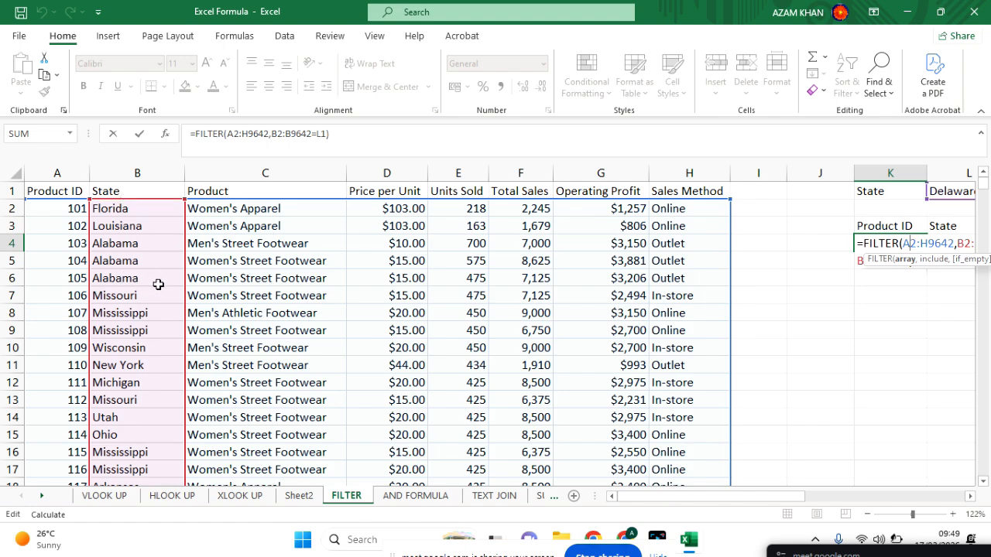
pyautogui.hscroll(3, 708, 384)
pyautogui.hscroll(2, 707, 384)
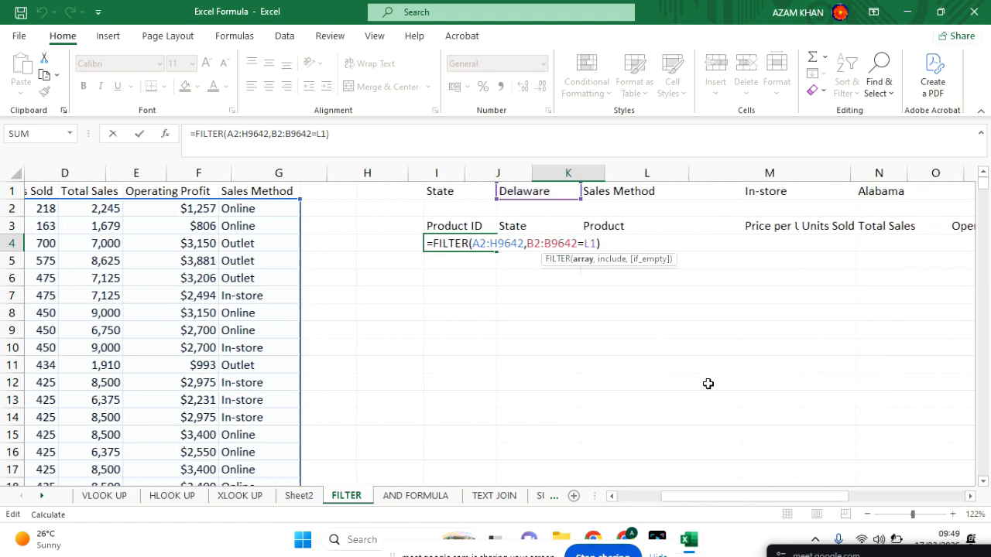
# Examine the include argument B2:B9642=L1 against the State column and the chosen state in L1.
pyautogui.click(624, 245)
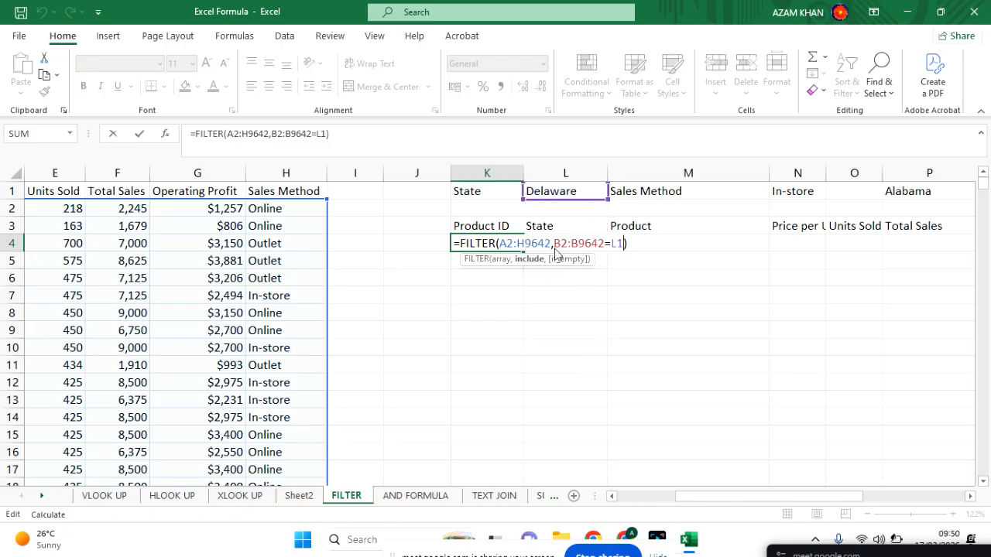
pyautogui.hscroll(-5, 506, 387)
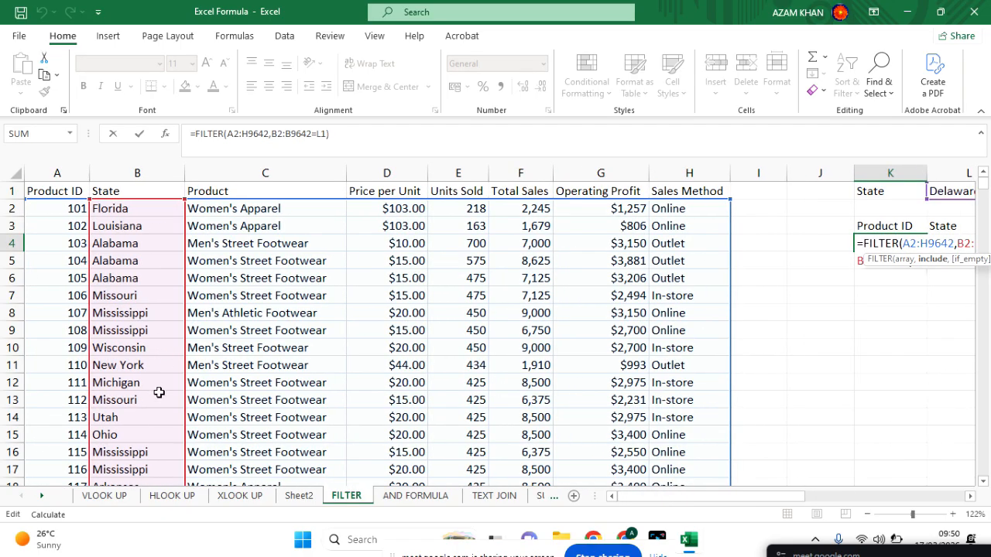
pyautogui.scroll(-8, 159, 392)
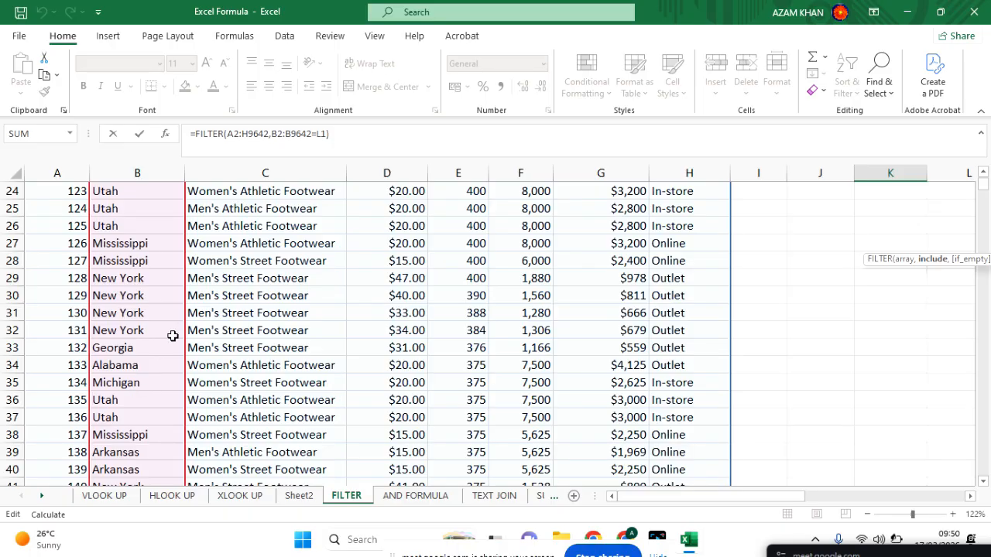
pyautogui.scroll(8, 295, 356)
pyautogui.hscroll(5, 295, 358)
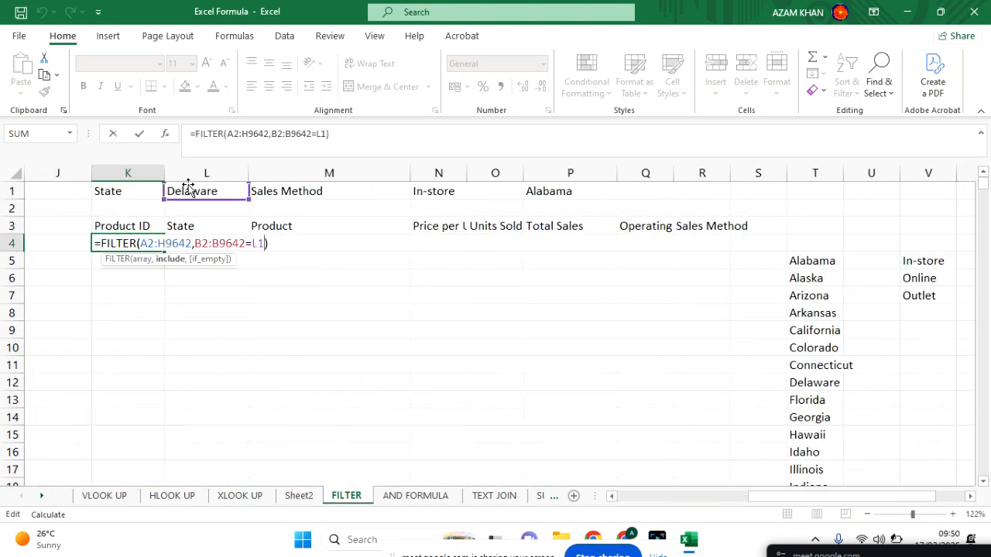
pyautogui.hscroll(-3, 293, 292)
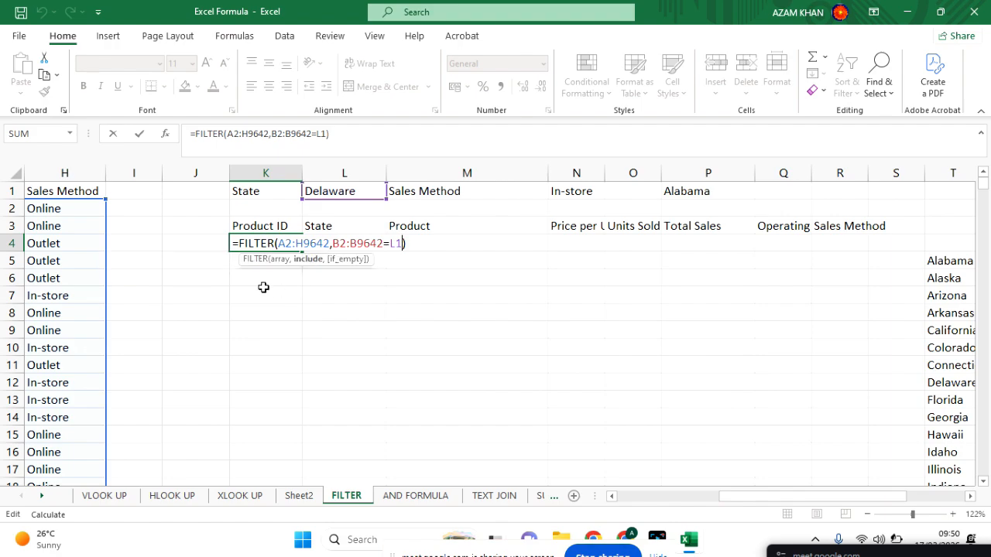
pyautogui.hscroll(-5, 173, 325)
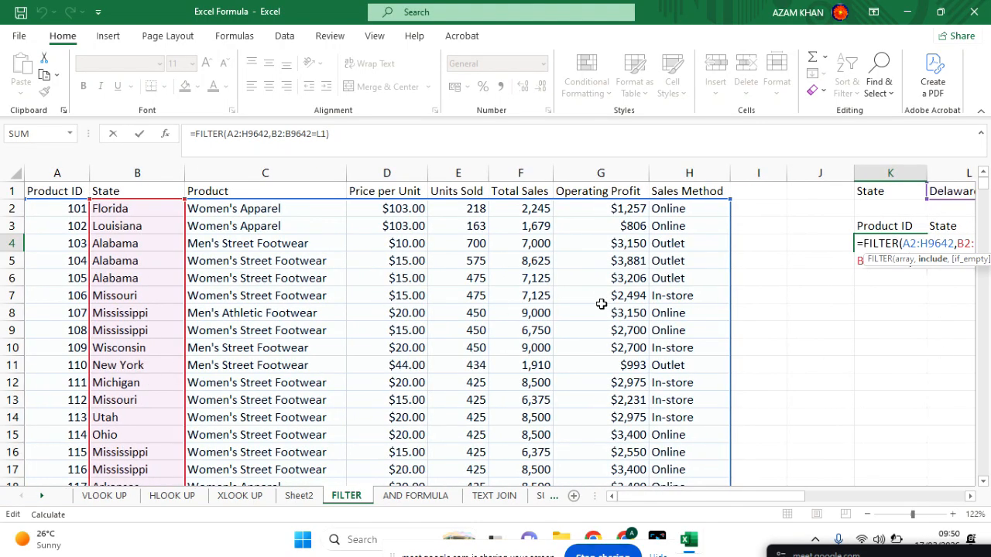
# Change the criterion in the K4 FILTER formula to cell B7, giving =FILTER(A2:H9642,B2:B9642=B7).
pyautogui.hscroll(2, 599, 305)
pyautogui.press('BackSpace')
pyautogui.press('BackSpace')
pyautogui.hscroll(-1, 271, 334)
pyautogui.hscroll(-1, 272, 333)
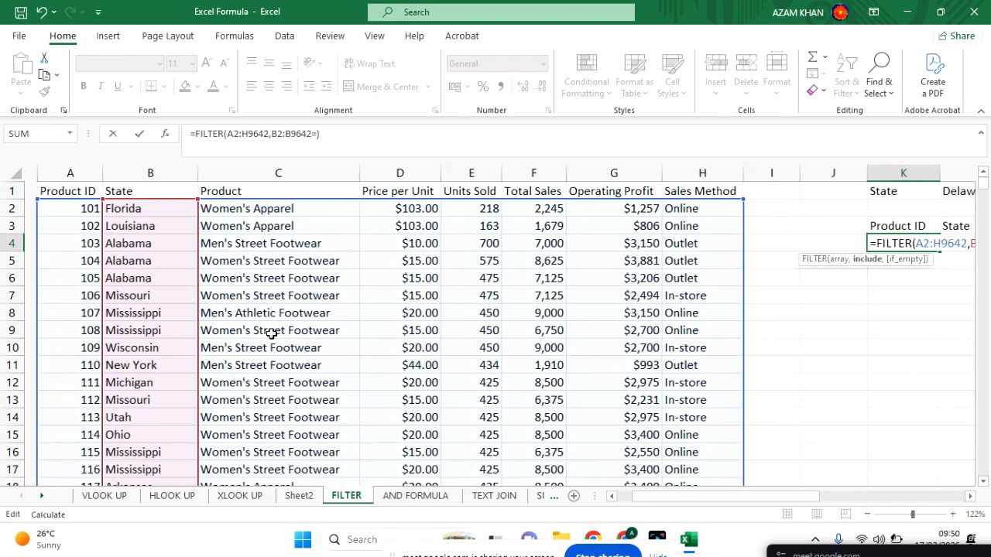
pyautogui.click(108, 295)
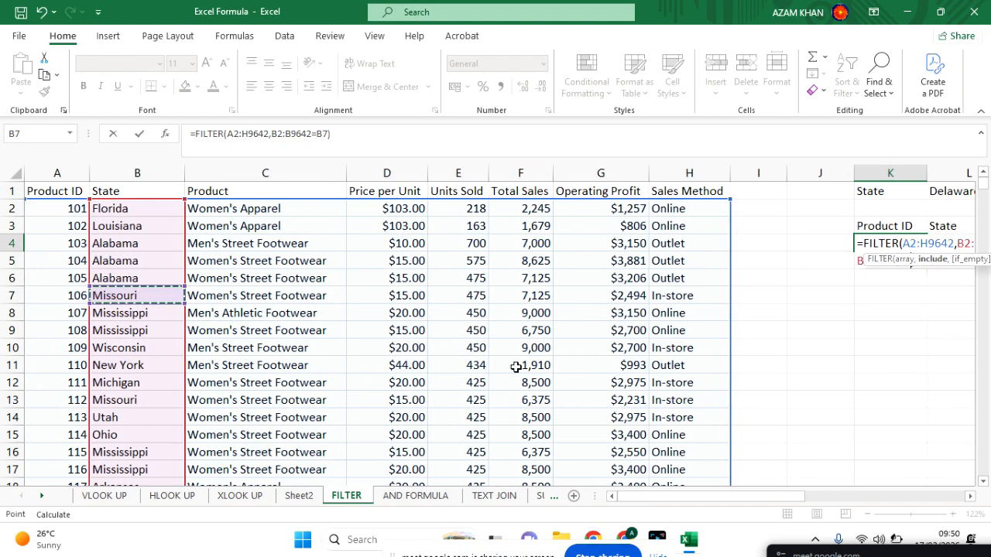
pyautogui.hscroll(6, 514, 367)
pyautogui.hscroll(-1, 503, 326)
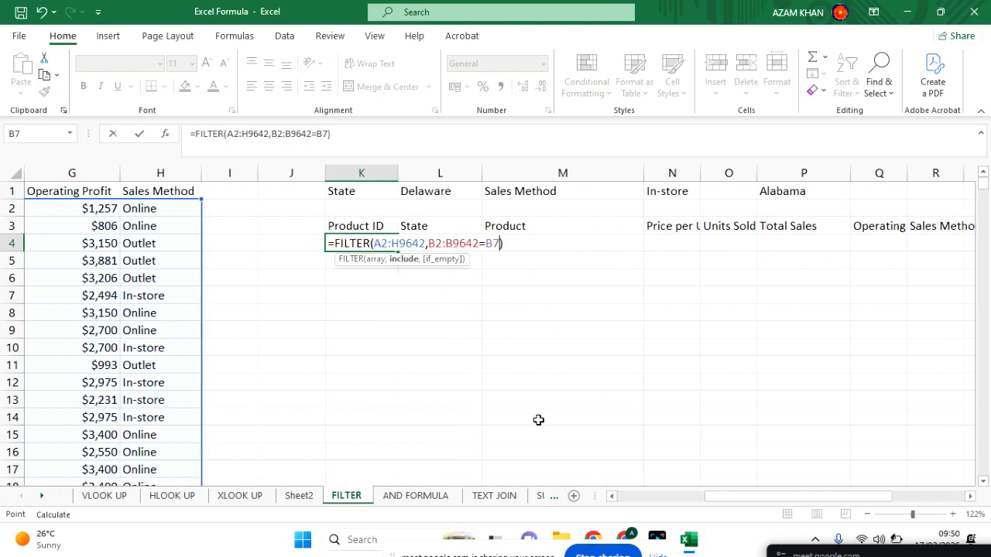
pyautogui.press('Return')
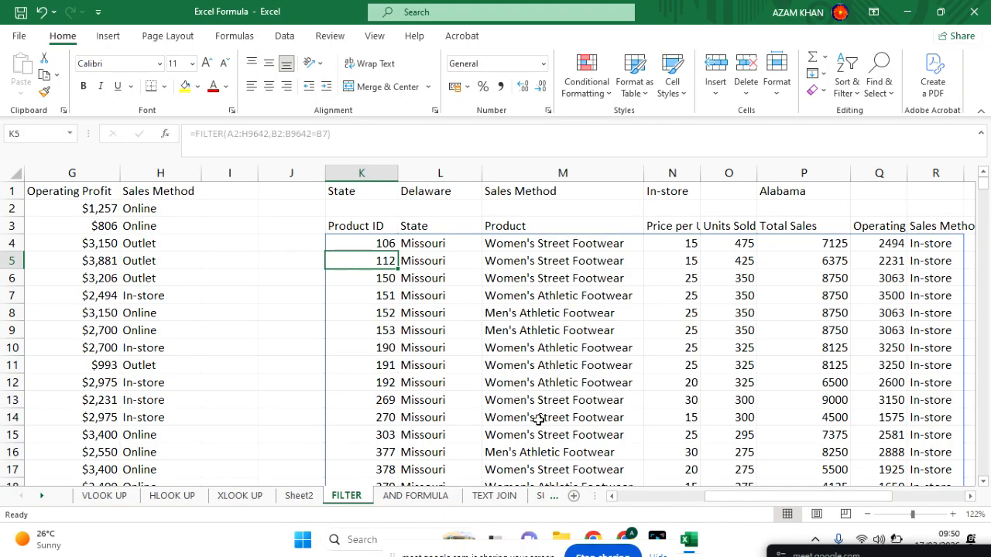
# Point the criterion of the K4 FILTER formula at L1, giving =FILTER(A2:H9642,B2:B9642=L1).
pyautogui.doubleClick(377, 243)
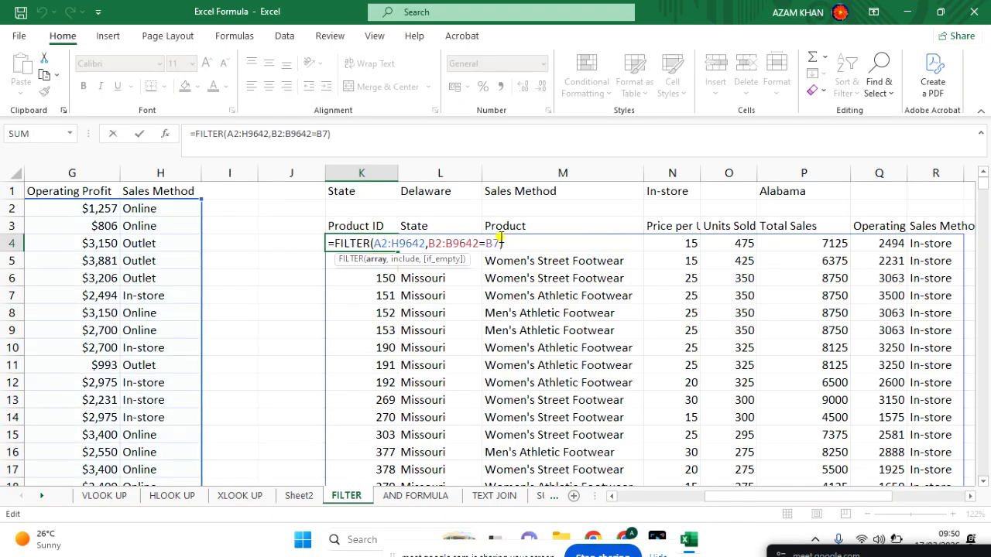
pyautogui.press('BackSpace')
pyautogui.press('BackSpace')
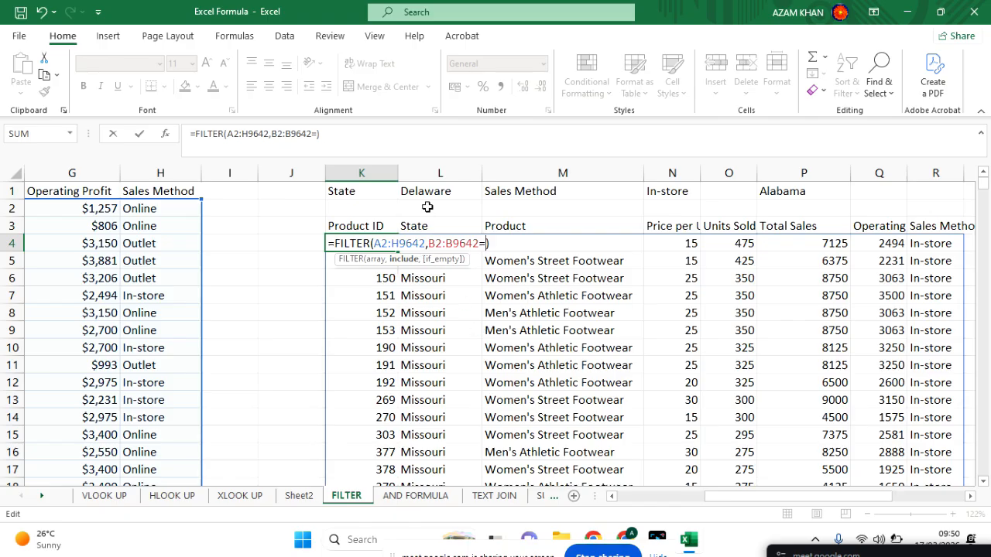
pyautogui.click(422, 189)
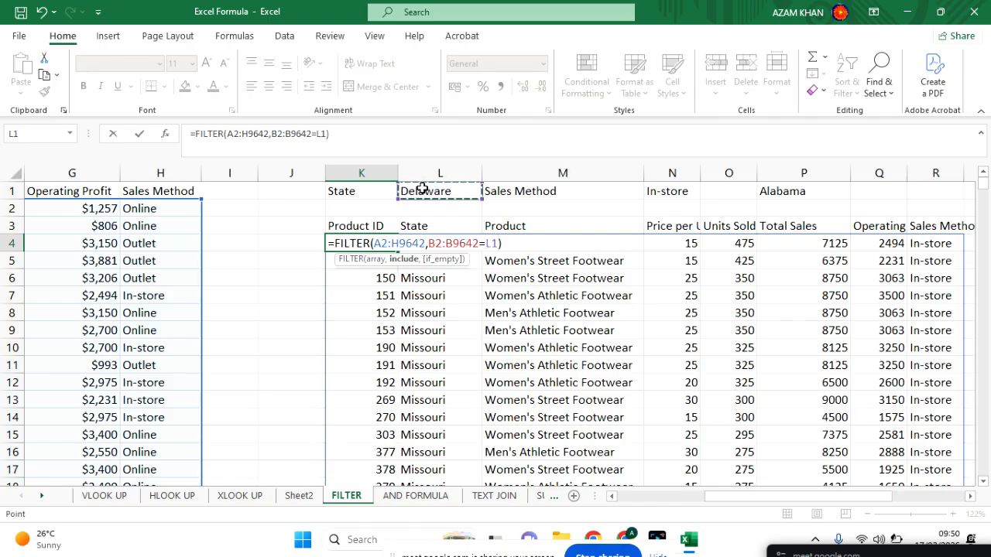
pyautogui.press('Return')
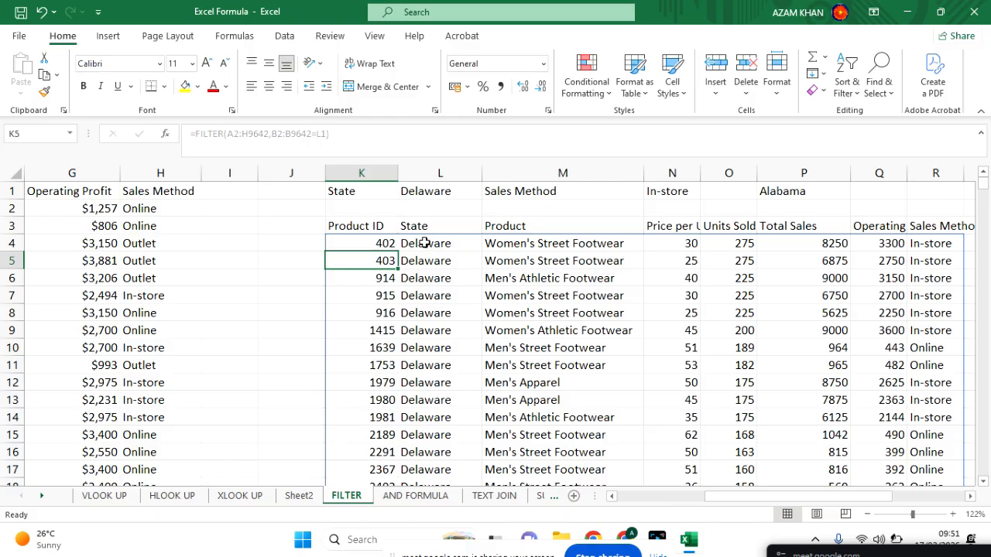
# Look through the full list of states offered in L1 and check the State column of the extracted rows.
pyautogui.click(447, 193)
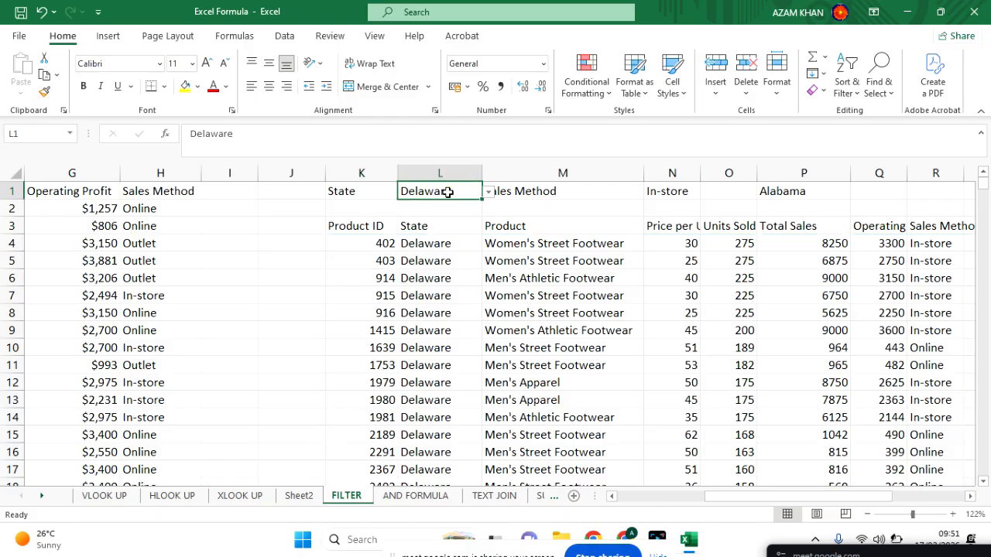
pyautogui.click(488, 193)
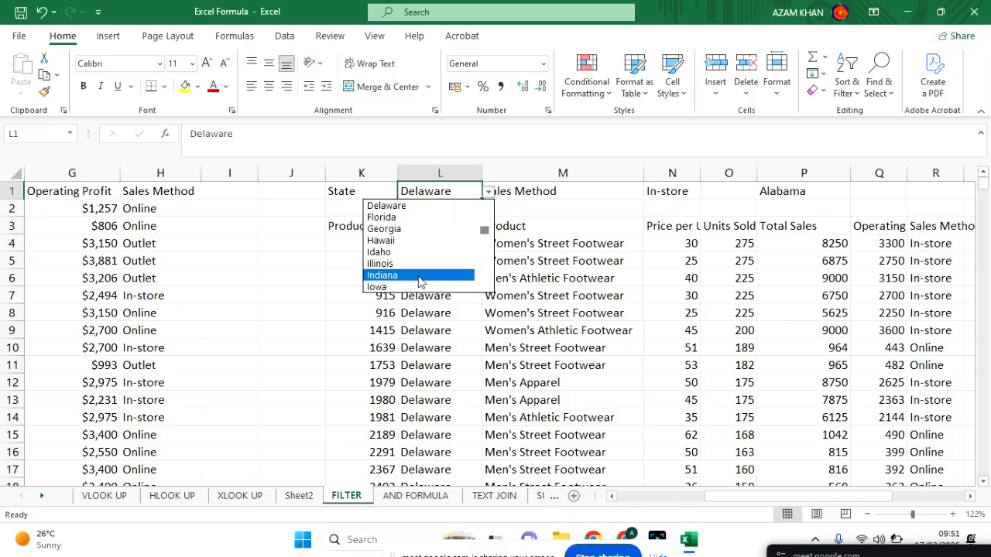
pyautogui.moveTo(486, 236); pyautogui.dragTo(482, 215)
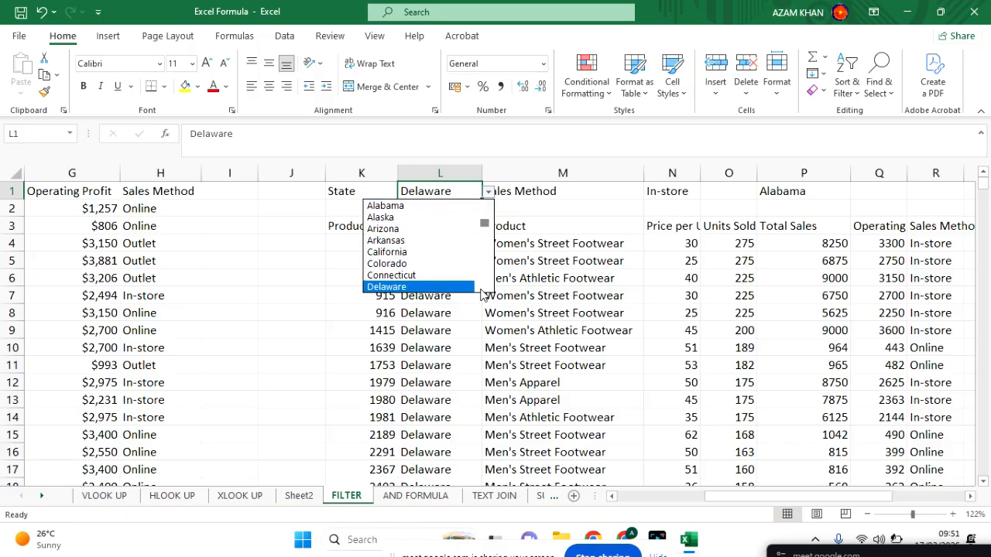
pyautogui.moveTo(487, 291); pyautogui.dragTo(487, 291)
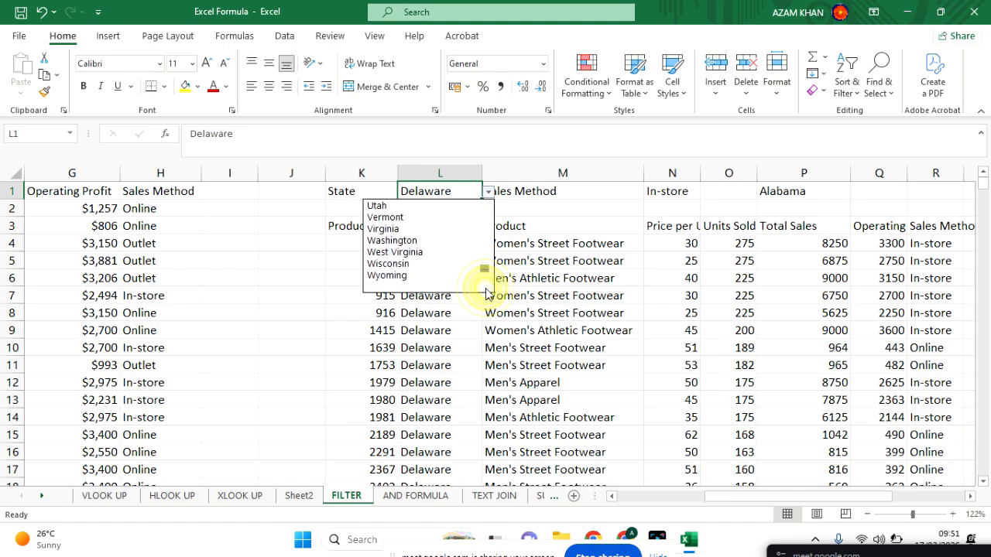
pyautogui.click(528, 337)
pyautogui.moveTo(433, 237); pyautogui.dragTo(444, 464)
pyautogui.click(458, 195)
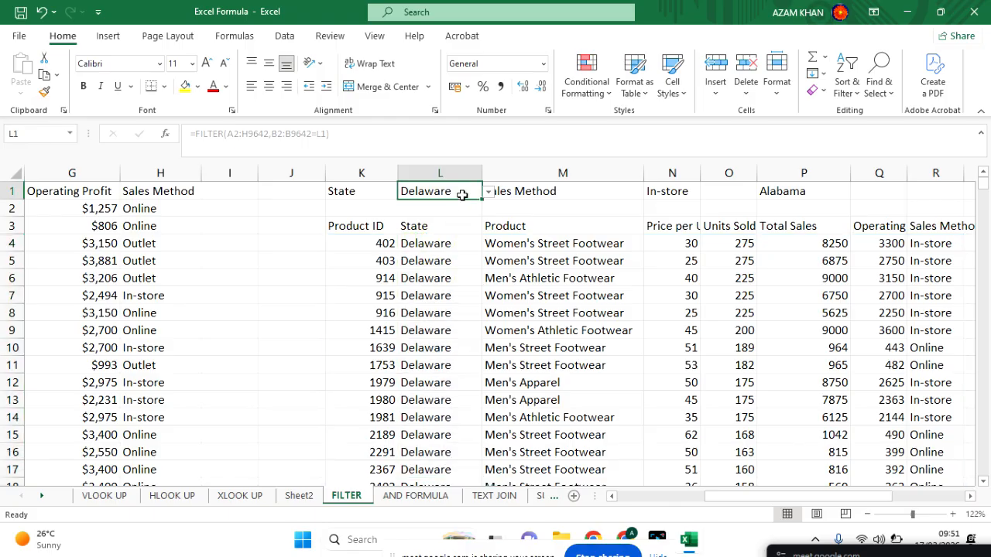
# Set the state criterion in L1 to Florida, followed by Idaho.
pyautogui.click(488, 191)
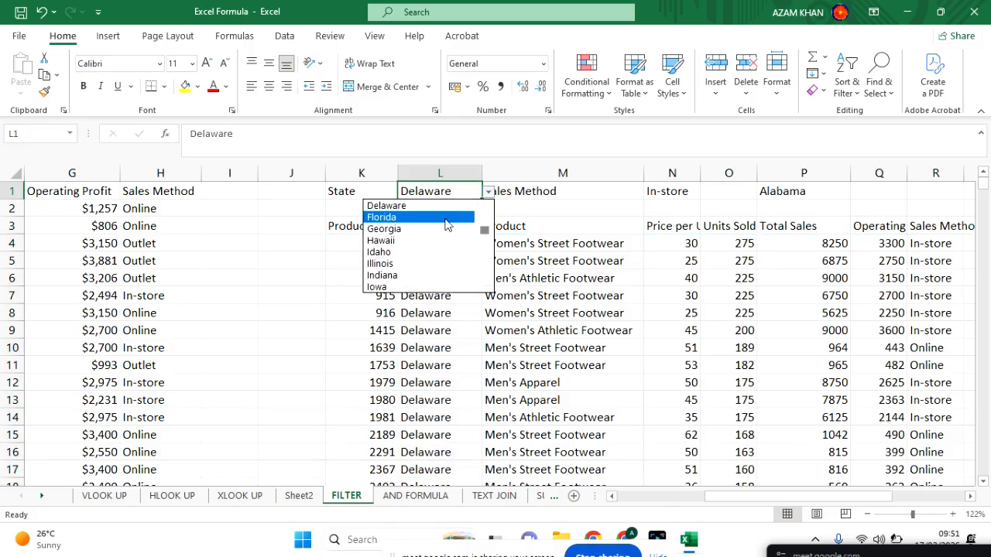
pyautogui.click(445, 219)
pyautogui.click(487, 193)
pyautogui.click(420, 239)
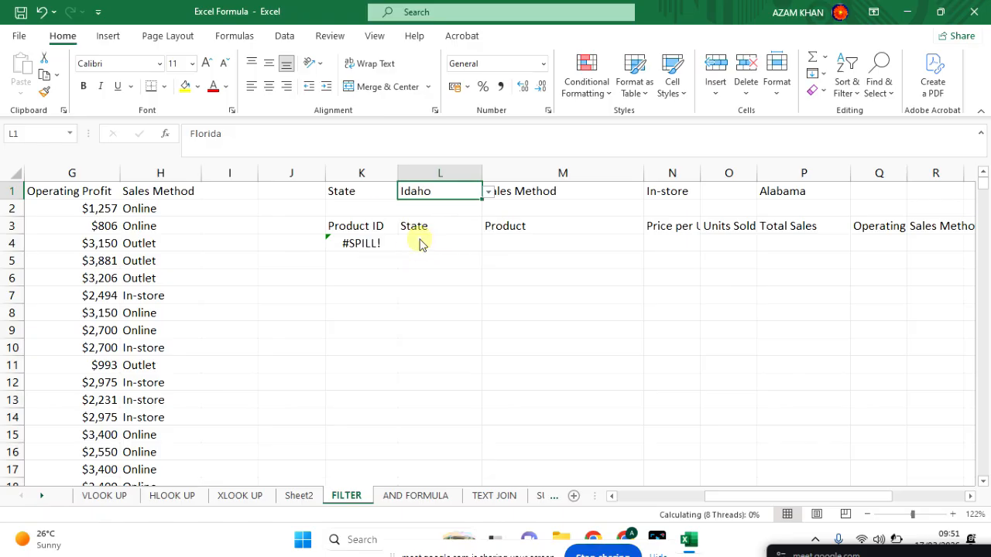
# Set the state criterion in L1 to Maryland and review the extracted rows in columns K to R.
pyautogui.click(488, 191)
pyautogui.click(484, 226)
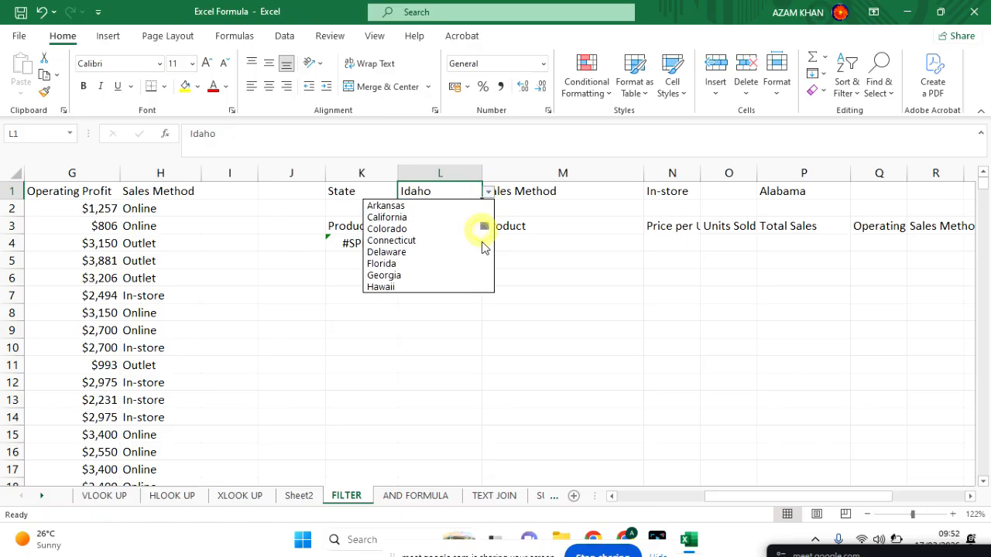
pyautogui.moveTo(484, 226); pyautogui.dragTo(483, 243)
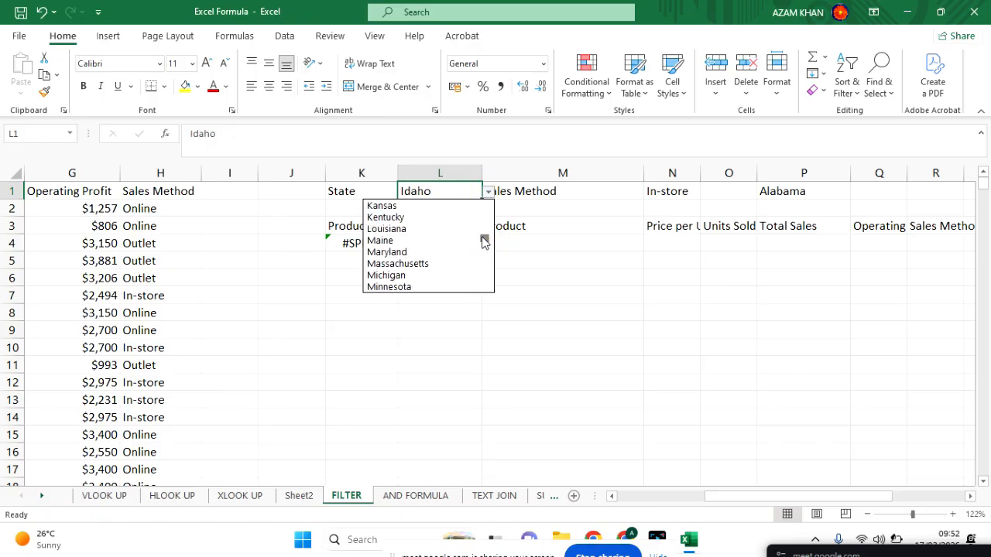
pyautogui.click(408, 256)
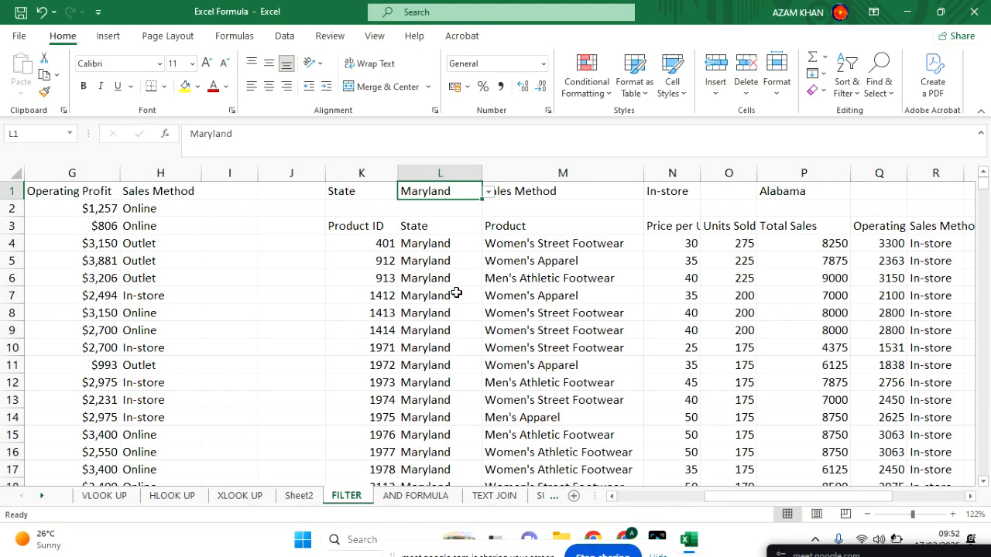
pyautogui.hscroll(3, 491, 319)
pyautogui.hscroll(2, 491, 318)
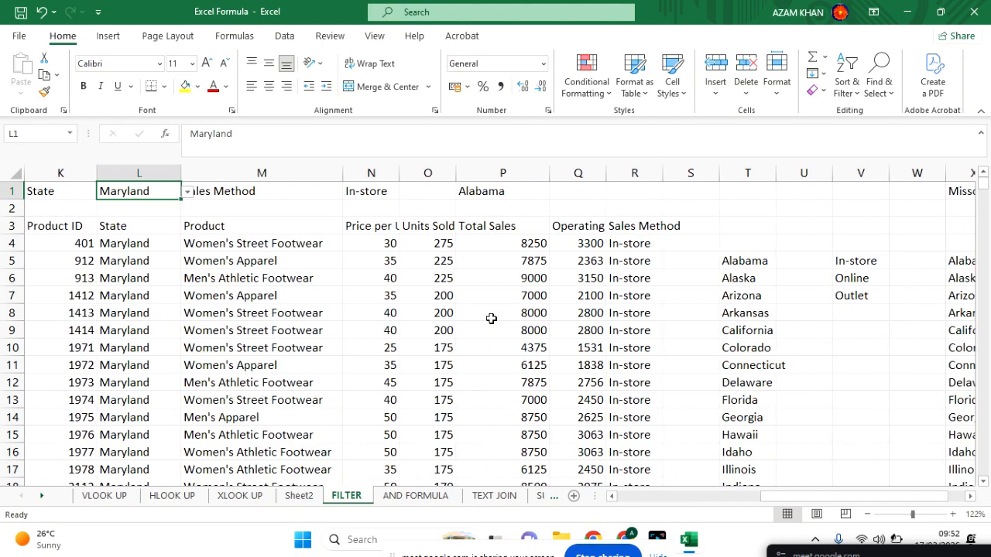
pyautogui.hscroll(-3, 491, 318)
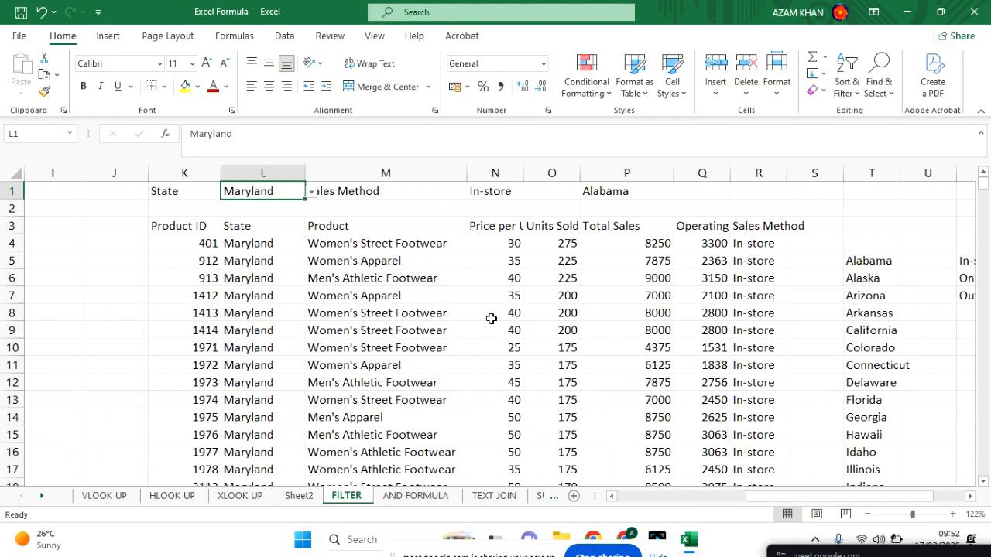
# Switch the state criterion in L1 to Missouri, New Jersey and finally Ohio.
pyautogui.click(312, 191)
pyautogui.click(246, 267)
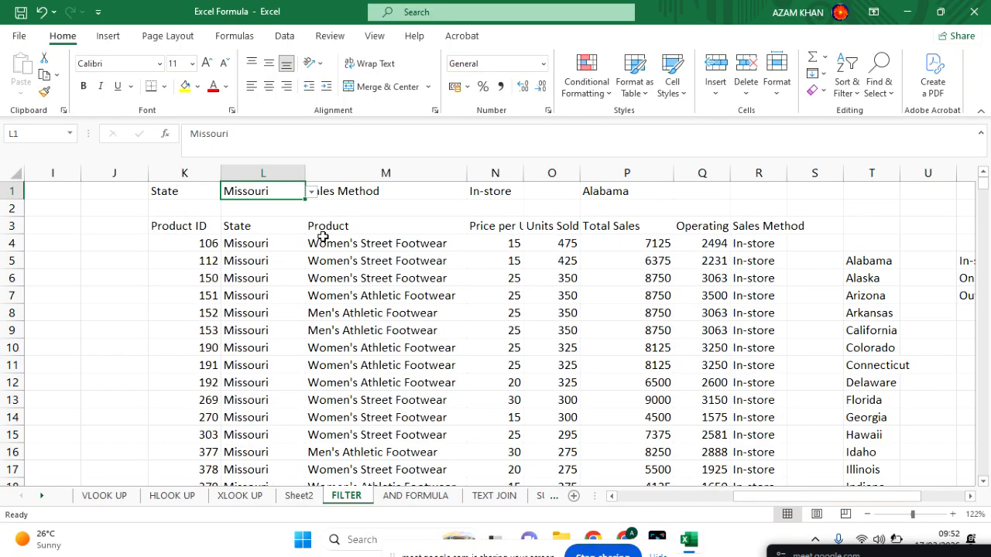
pyautogui.click(314, 195)
pyautogui.click(299, 189)
pyautogui.click(311, 192)
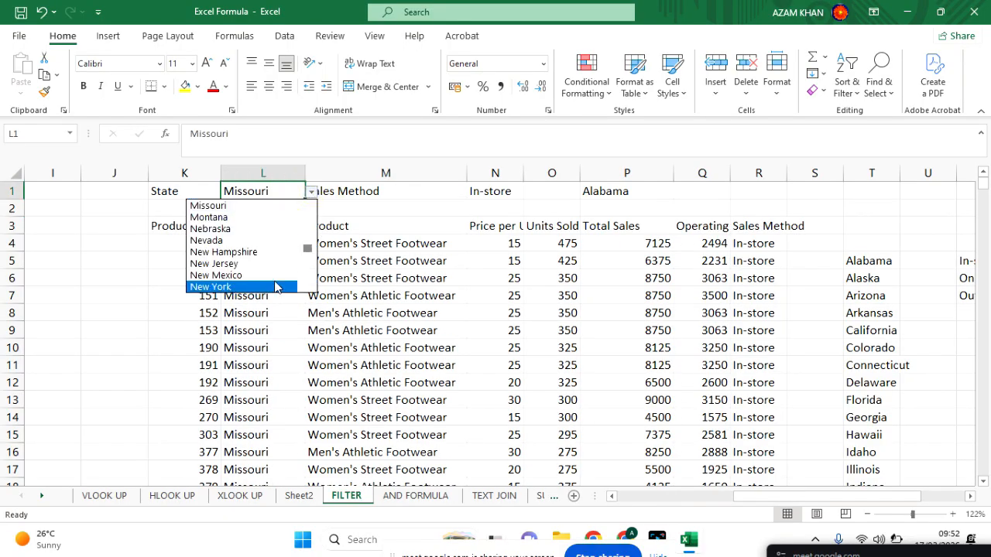
pyautogui.click(229, 264)
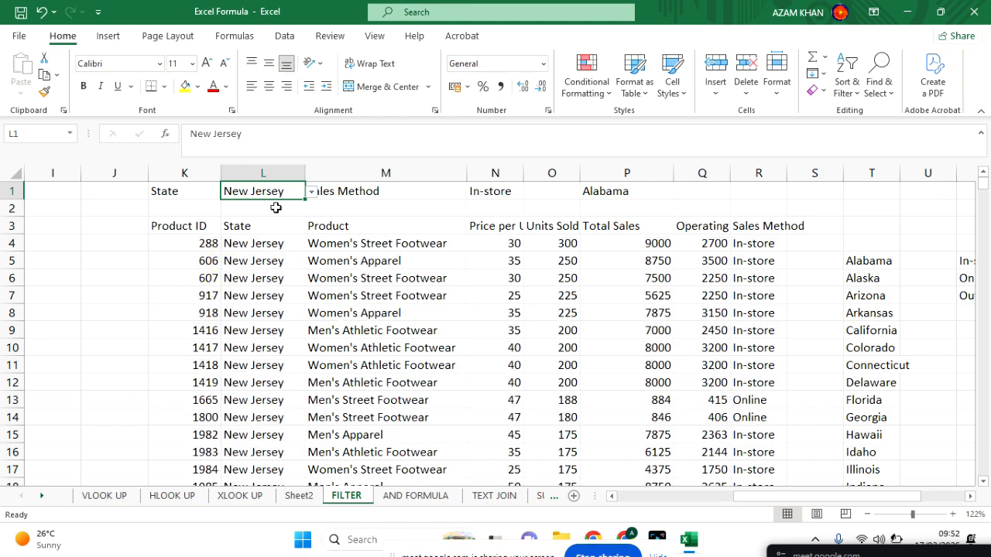
pyautogui.click(311, 191)
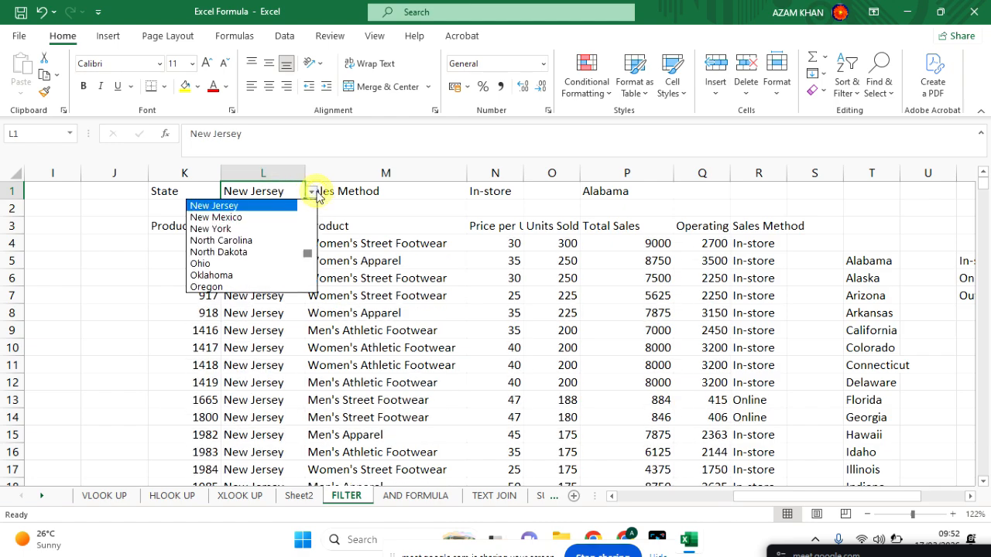
pyautogui.click(245, 264)
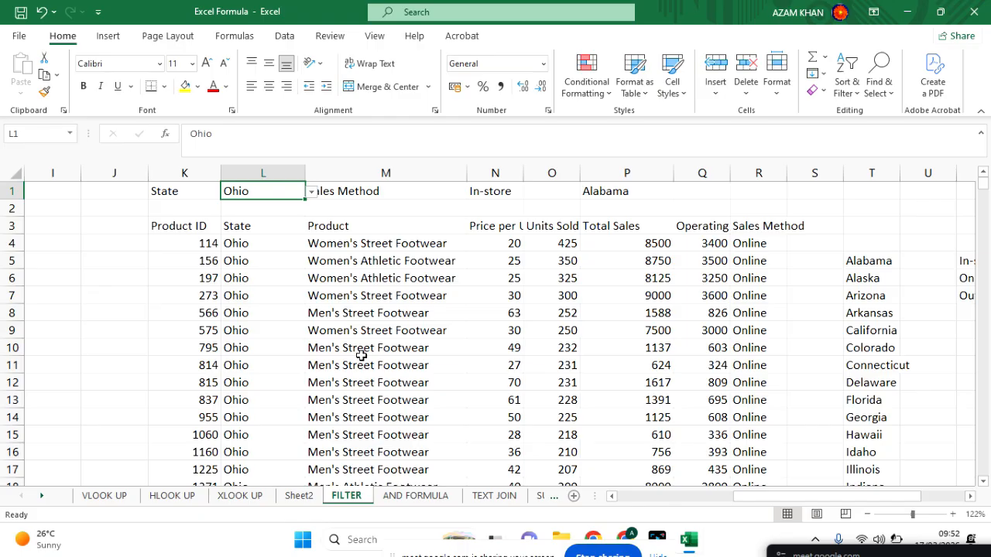
# Compare the extracted Ohio rows with the helper lists in columns T to X and the source table in columns A to H.
pyautogui.hscroll(4, 362, 356)
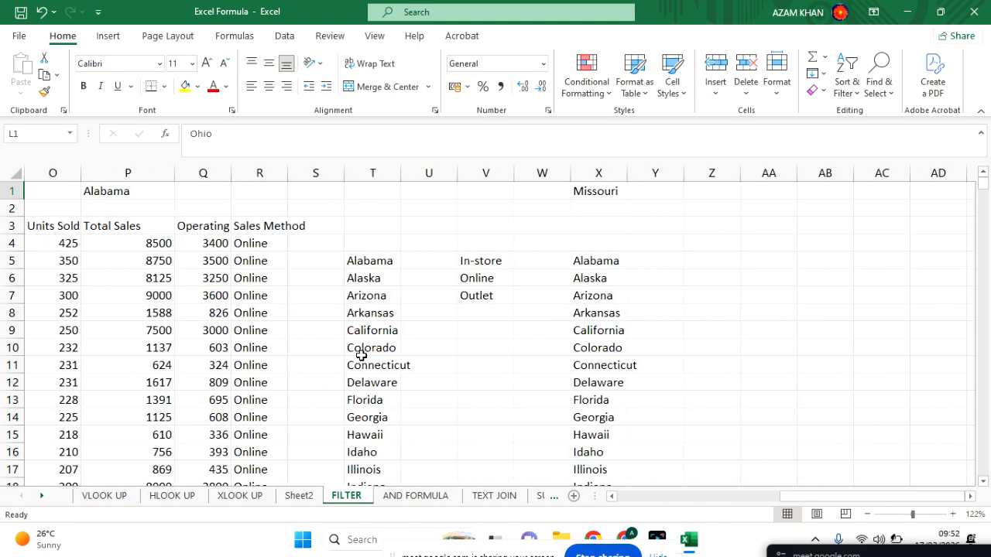
pyautogui.hscroll(-4, 361, 355)
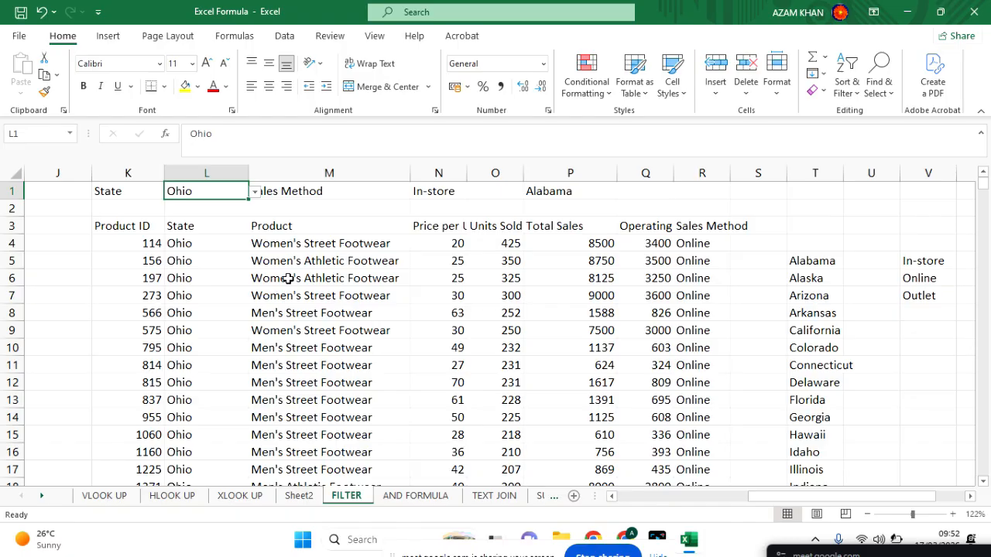
pyautogui.hscroll(-1, 287, 278)
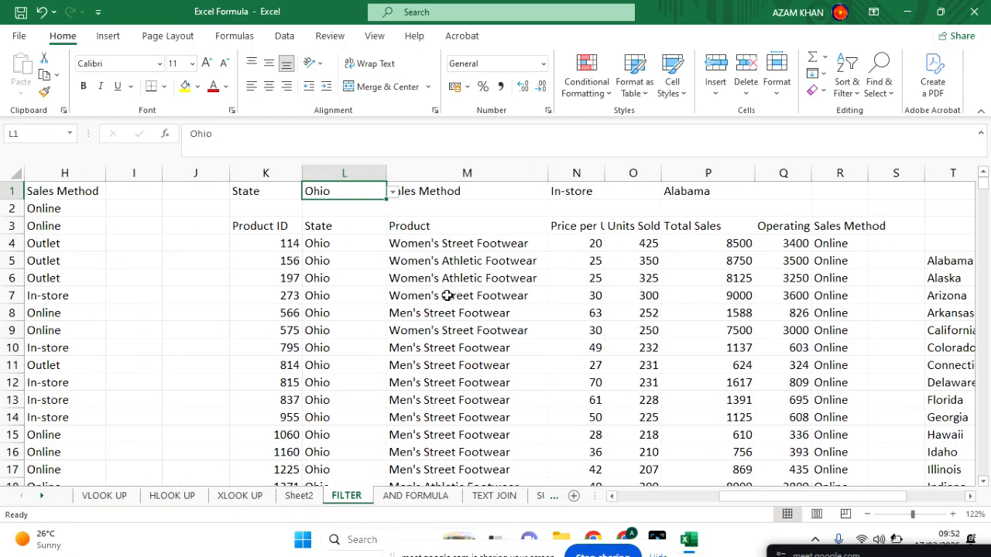
pyautogui.hscroll(3, 443, 276)
pyautogui.hscroll(-1, 447, 299)
pyautogui.hscroll(1, 447, 298)
pyautogui.hscroll(-6, 447, 297)
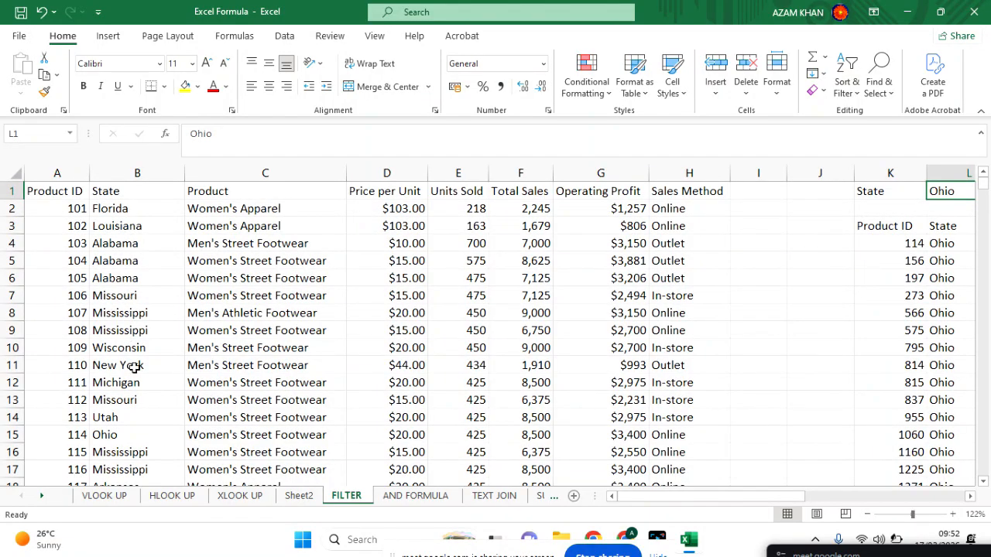
# Examine the SORT part of the formula in X5 that produces the list of states.
pyautogui.hscroll(5, 245, 416)
pyautogui.hscroll(4, 244, 415)
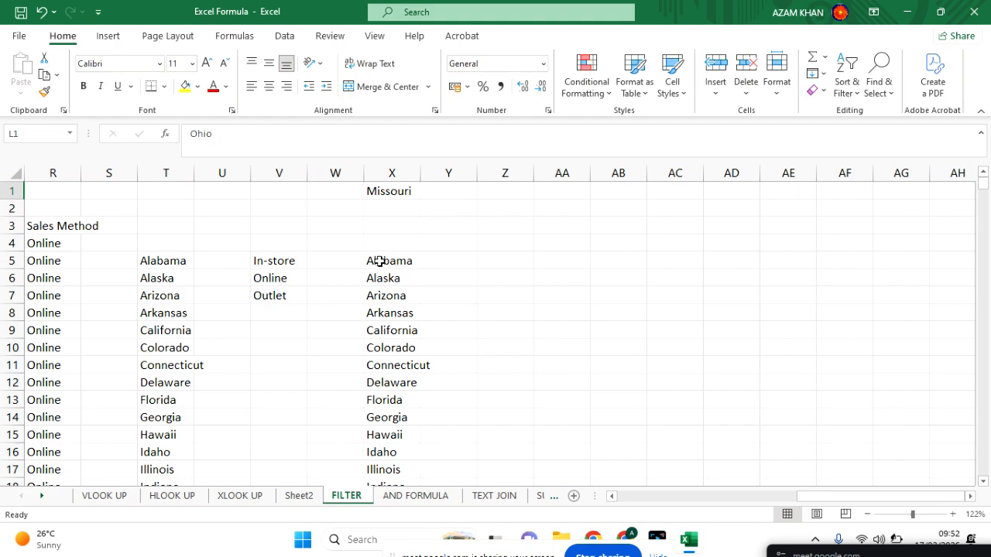
pyautogui.doubleClick(380, 261)
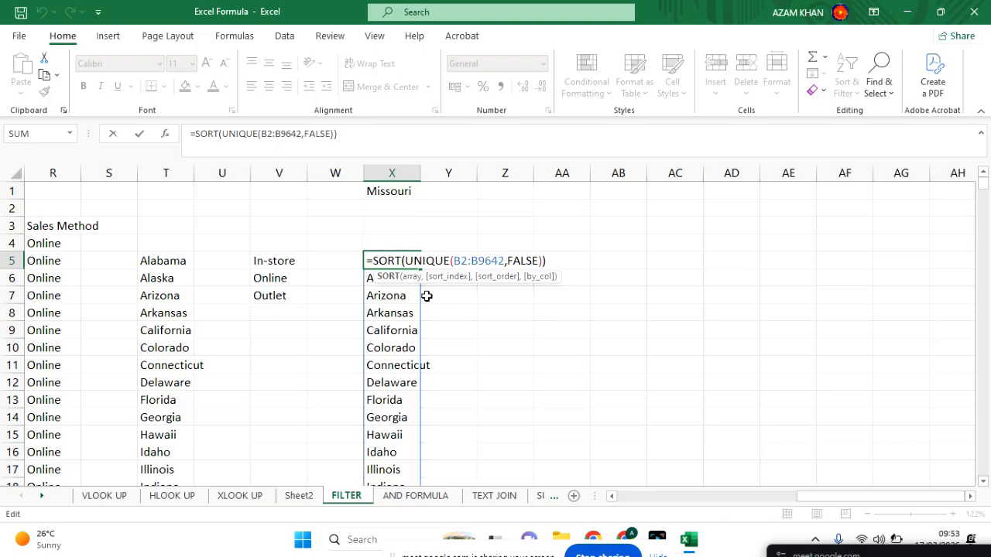
pyautogui.moveTo(401, 260); pyautogui.dragTo(379, 260)
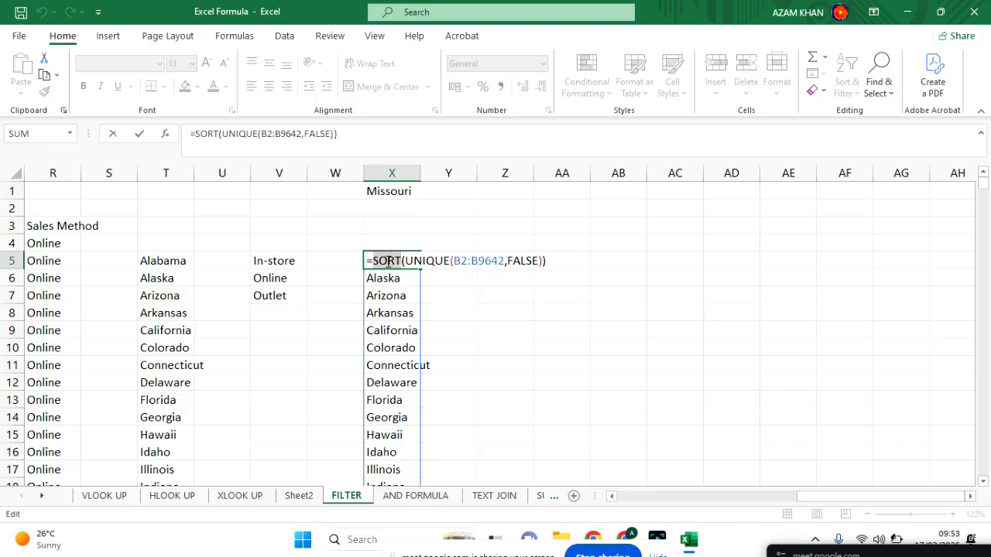
pyautogui.click(403, 261)
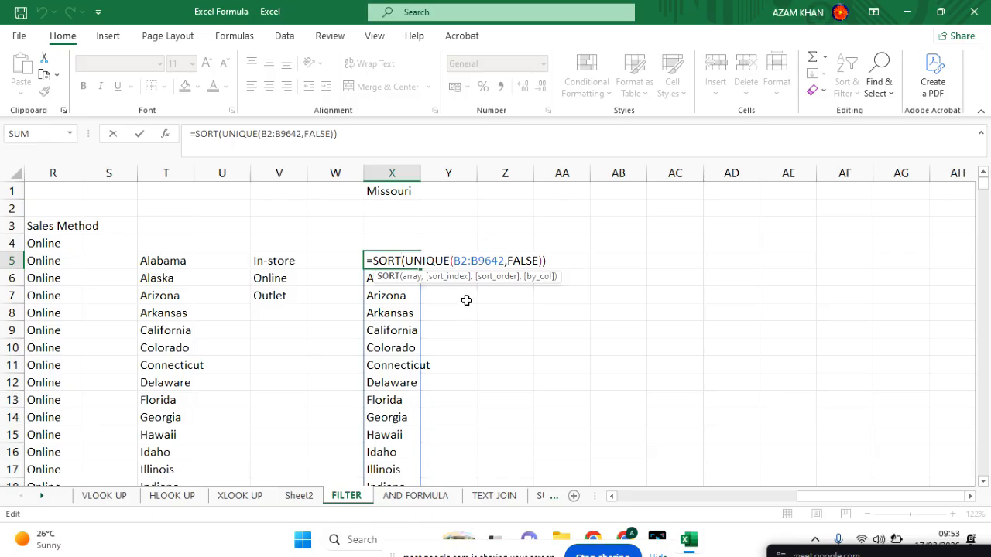
pyautogui.click(454, 329)
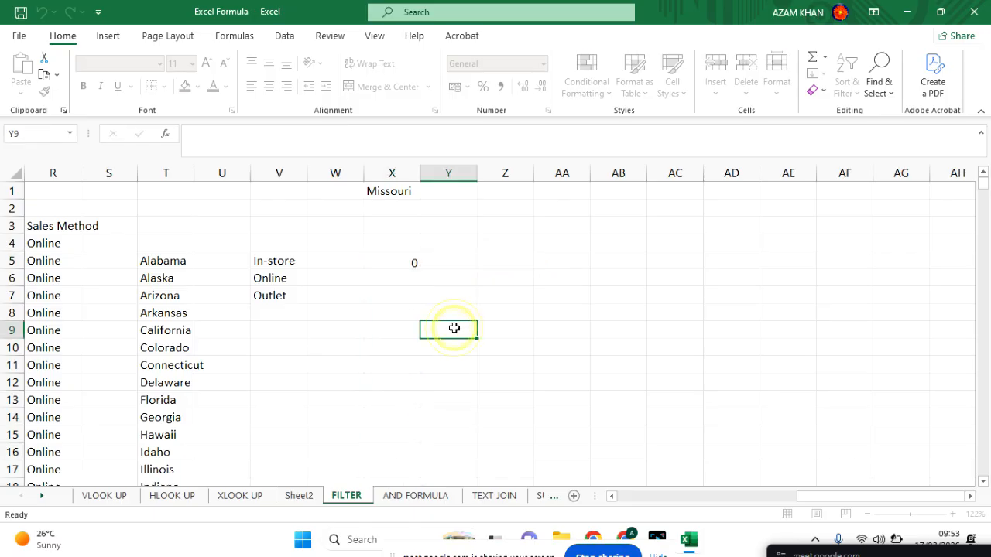
# Check which source cells in the State column the range B2:B9642 of the X5 formula covers.
pyautogui.click(387, 261)
pyautogui.doubleClick(387, 260)
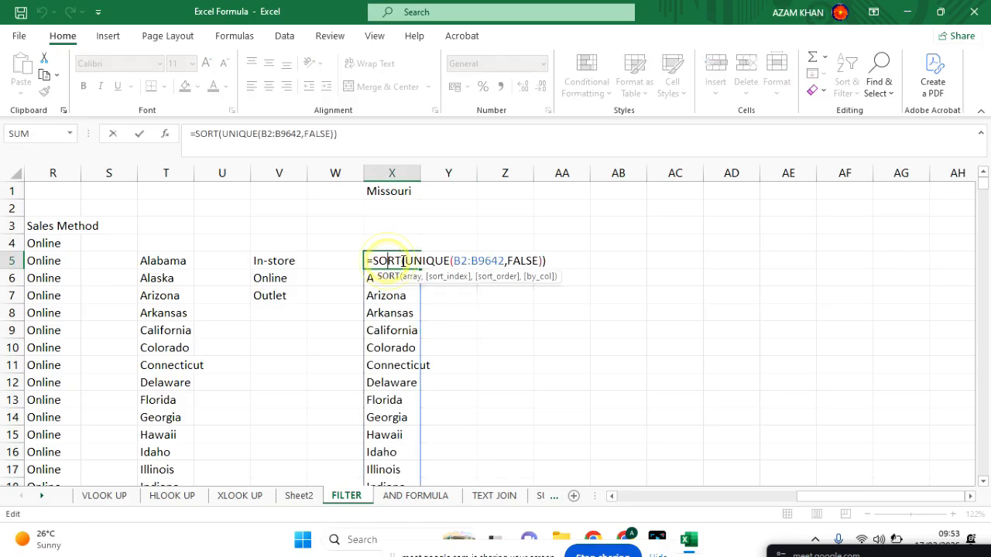
pyautogui.moveTo(452, 260); pyautogui.dragTo(504, 260)
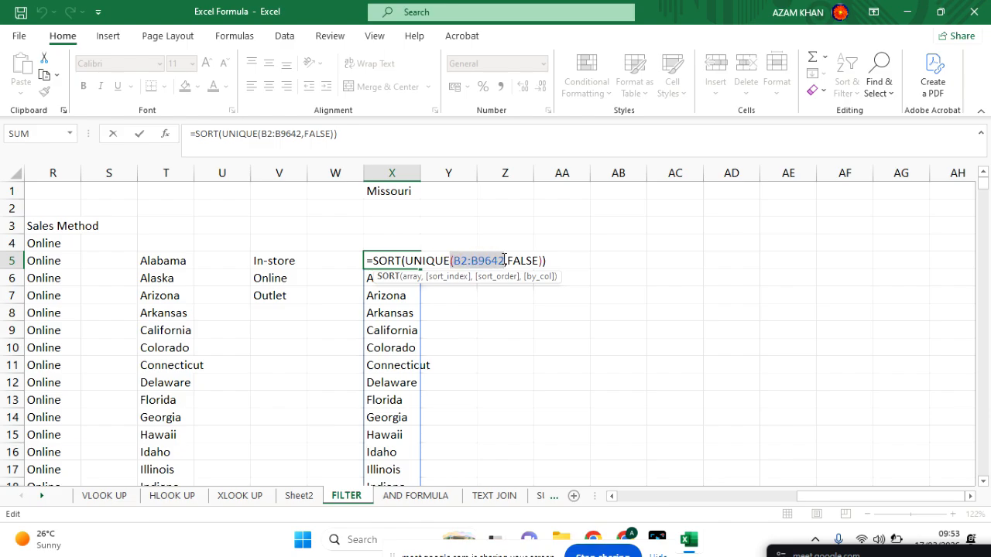
pyautogui.hscroll(-10, 484, 355)
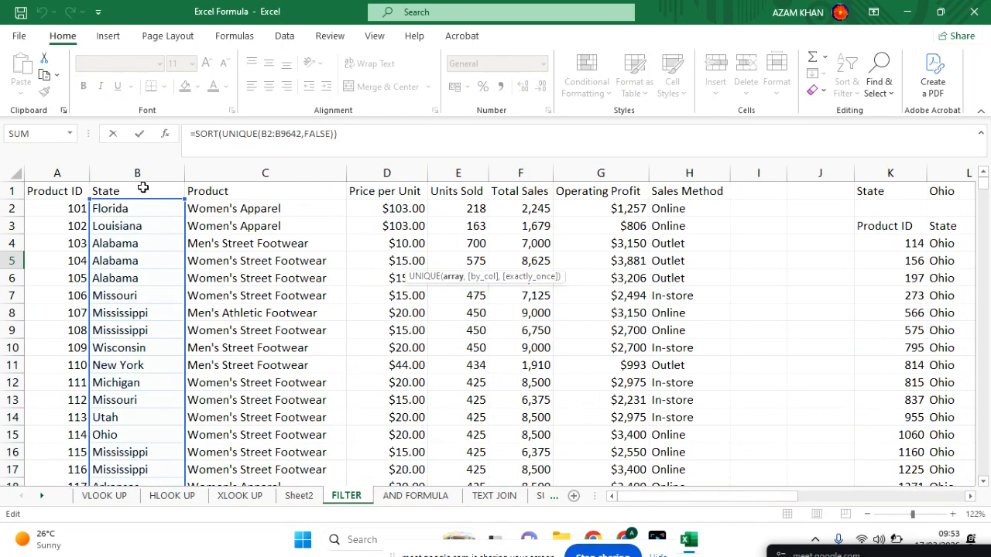
pyautogui.hscroll(15, 387, 343)
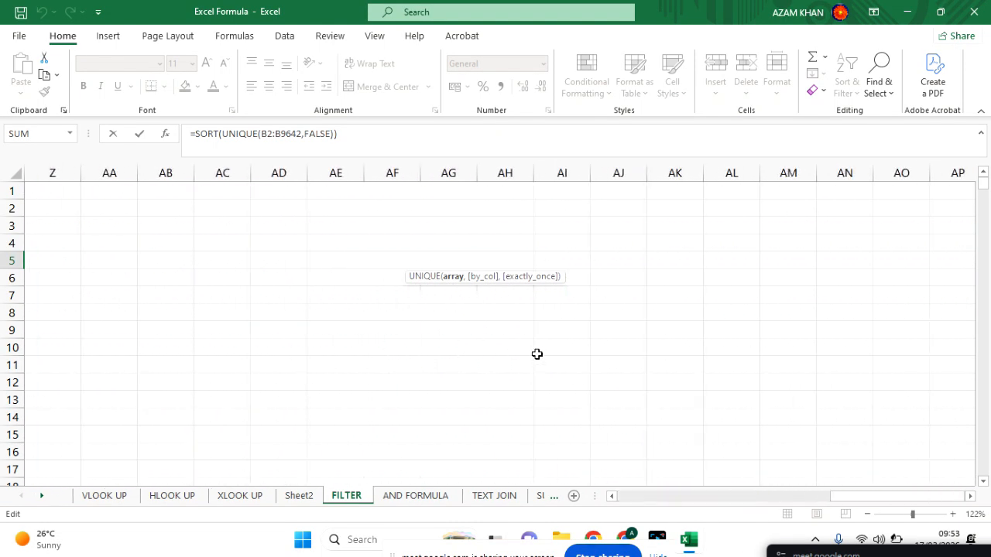
pyautogui.hscroll(-6, 420, 354)
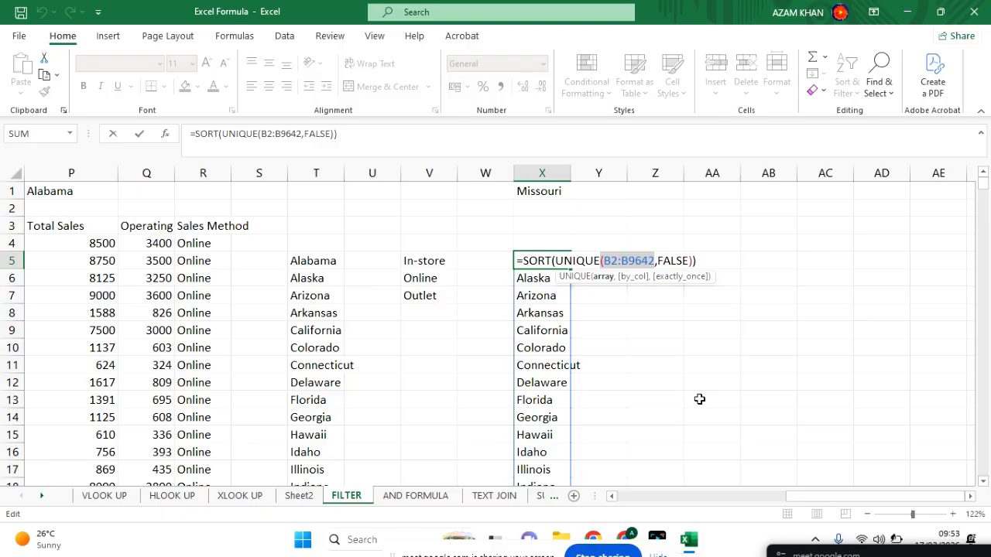
# Change the by_col argument of UNIQUE in X5 to TRUE and review the list it returns.
pyautogui.click(687, 265)
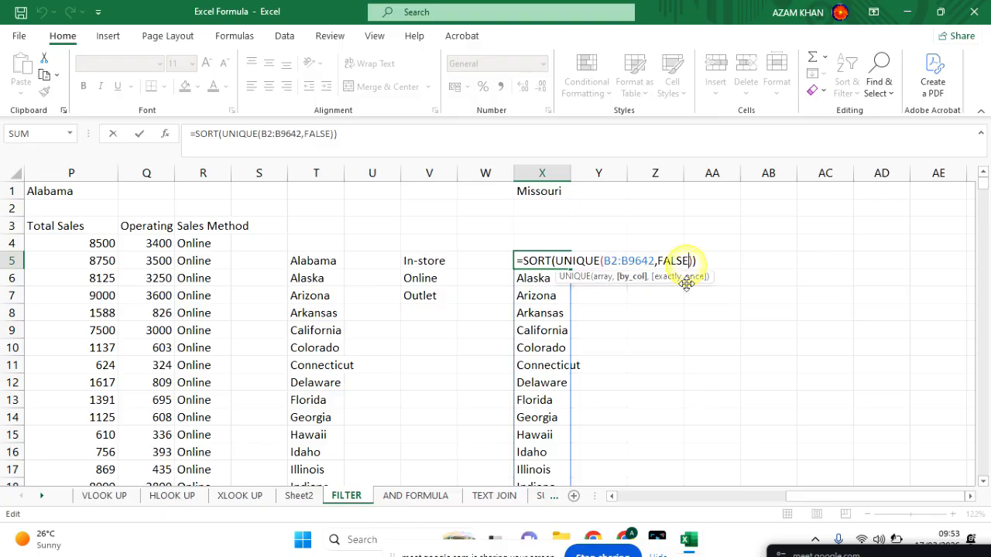
pyautogui.press('BackSpace')
pyautogui.press('BackSpace')
pyautogui.press('BackSpace')
pyautogui.press('BackSpace')
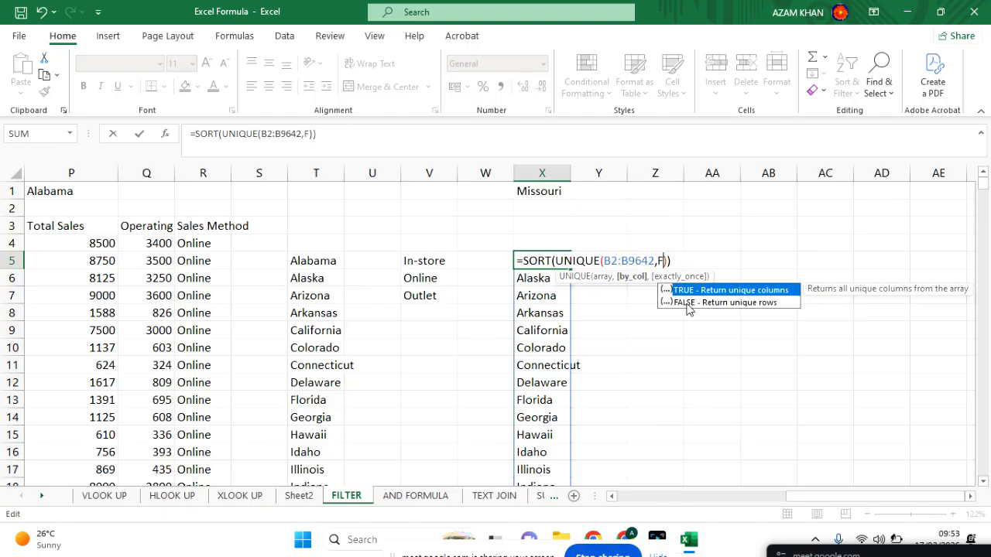
pyautogui.press('BackSpace')
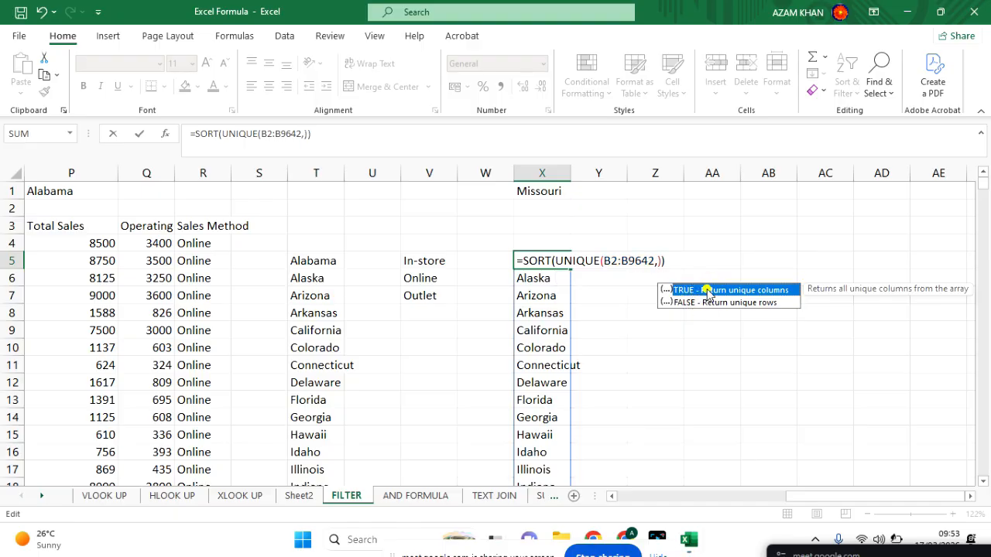
pyautogui.doubleClick(706, 289)
pyautogui.press('Return')
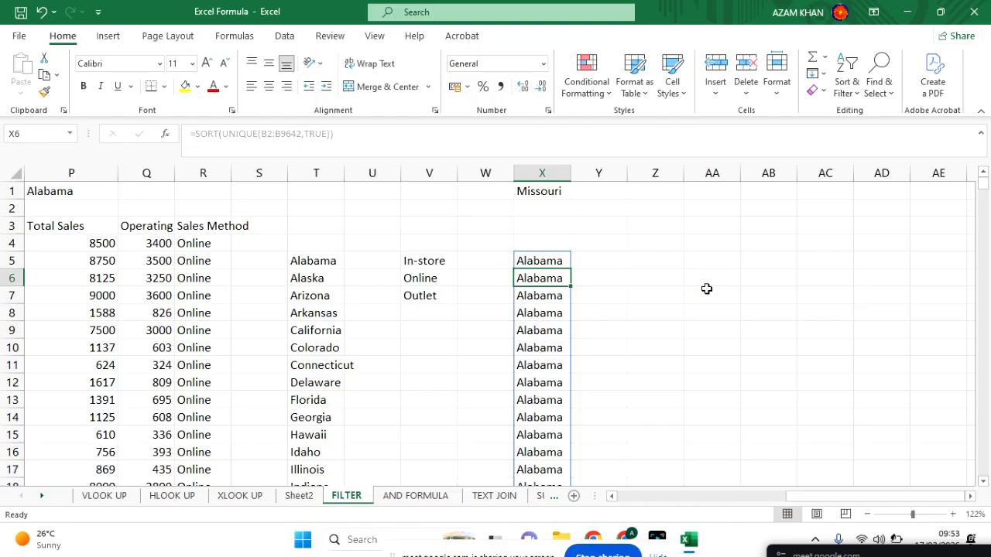
pyautogui.scroll(-20, 701, 292)
pyautogui.hscroll(-3, 673, 307)
pyautogui.scroll(-20, 673, 308)
pyautogui.scroll(20, 674, 308)
pyautogui.hscroll(3, 674, 307)
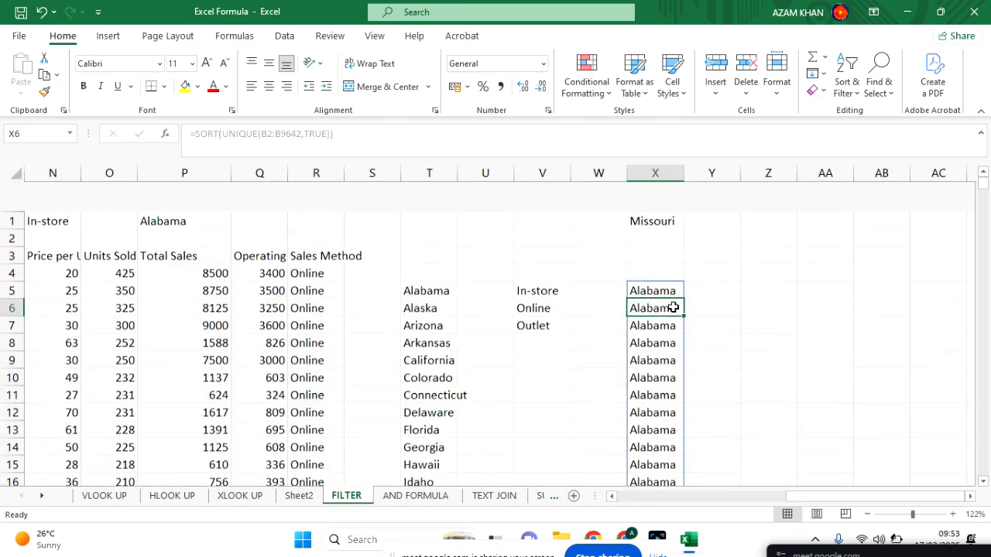
# Set the by_col argument of UNIQUE in X5 back to FALSE, giving =SORT(UNIQUE(B2:B9642,FALSE)).
pyautogui.doubleClick(666, 260)
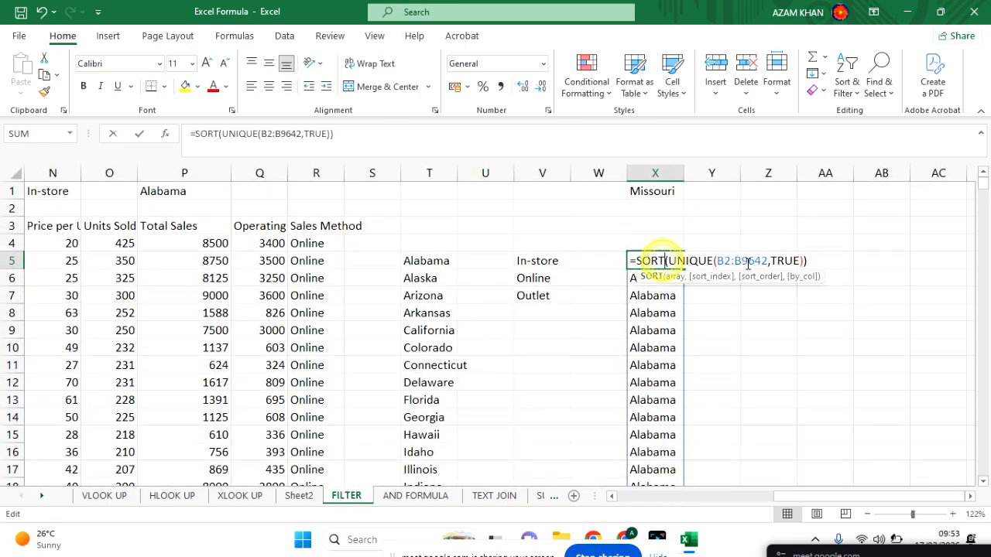
pyautogui.click(798, 261)
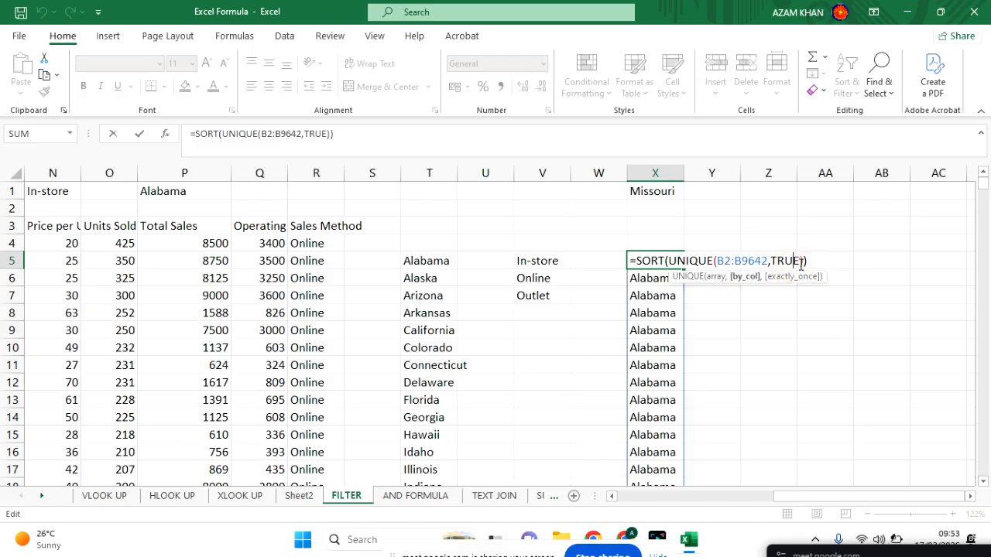
pyautogui.press('BackSpace')
pyautogui.press('BackSpace')
pyautogui.press('BackSpace')
pyautogui.press('BackSpace')
pyautogui.write('F')
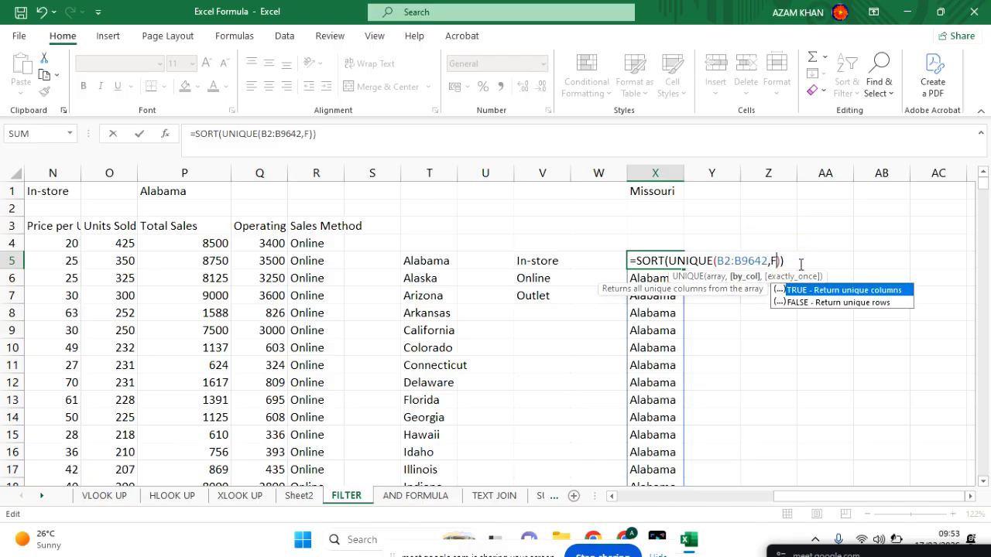
pyautogui.click(825, 303)
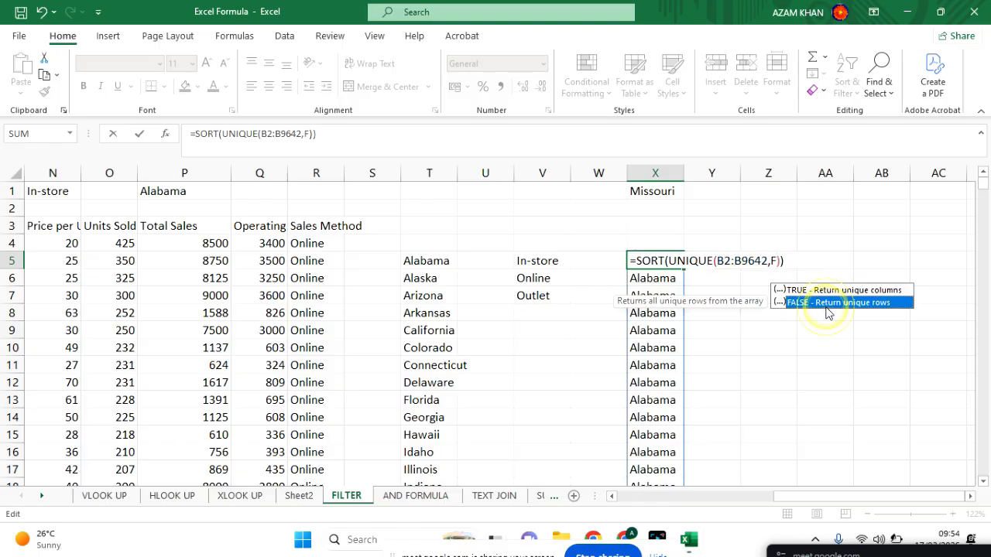
pyautogui.doubleClick(821, 302)
pyautogui.press('Return')
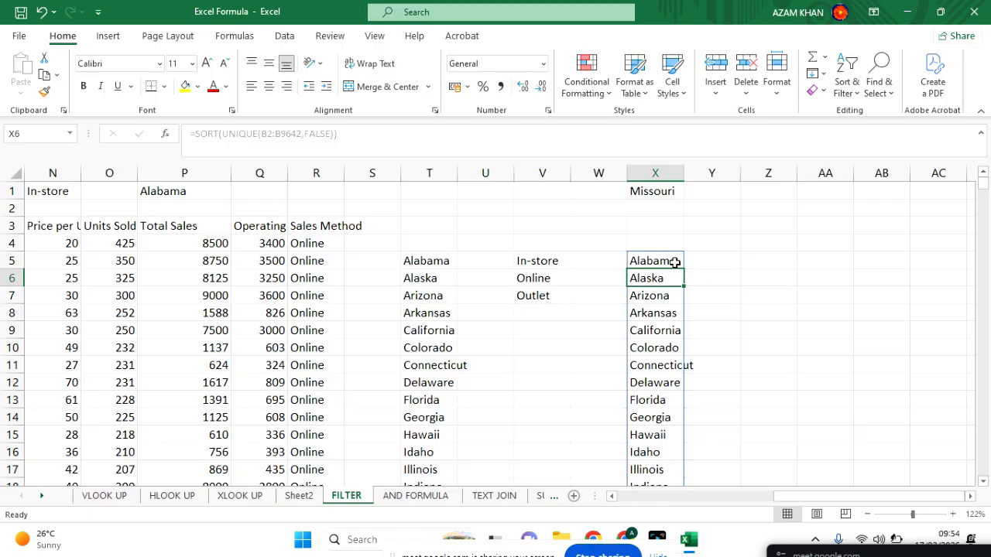
# Begin a formula in Z5 that nests the UNIQUE function inside SORT, up to =SORT(UNIQUE(.
pyautogui.doubleClick(768, 257)
pyautogui.write('=SORT')
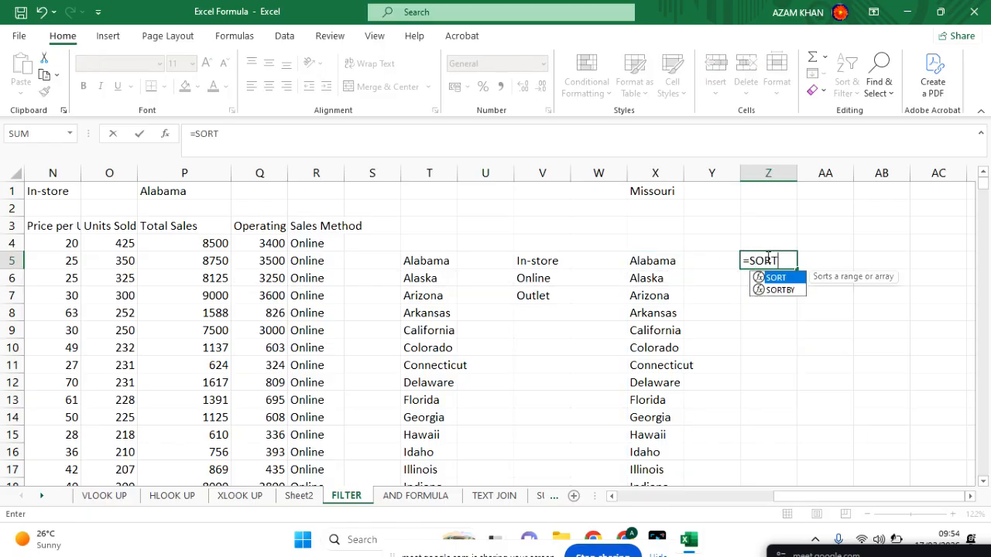
pyautogui.write('(')
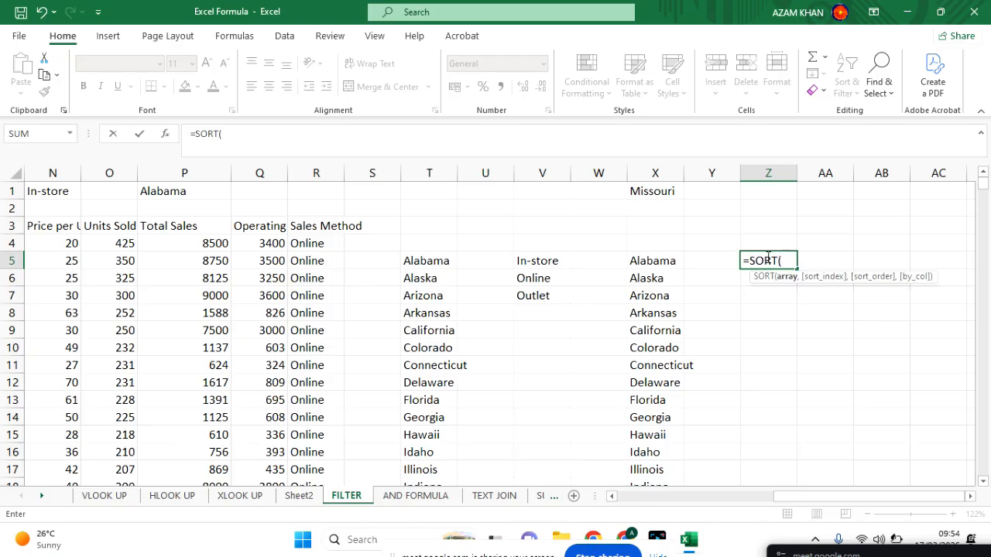
pyautogui.write('UNIQ')
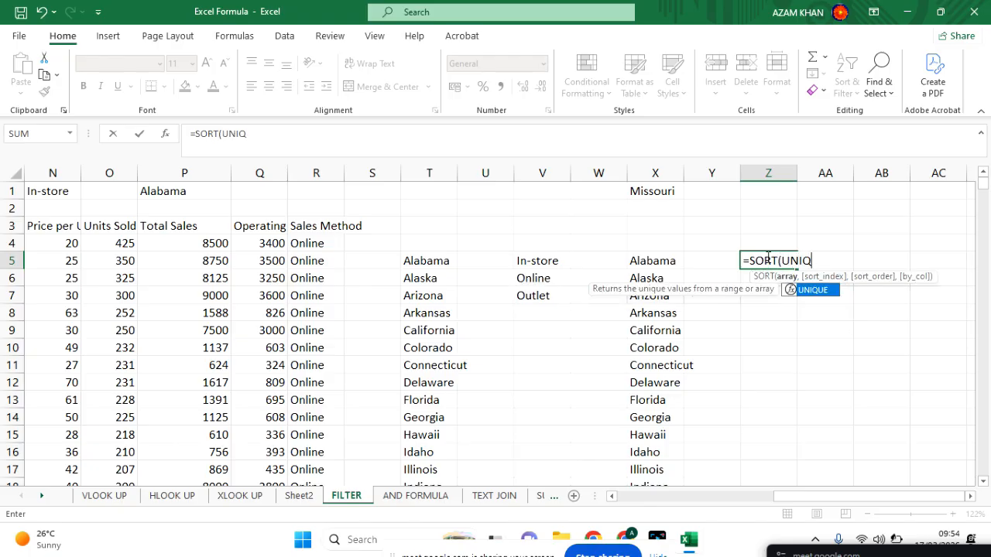
pyautogui.click(820, 299)
pyautogui.doubleClick(820, 299)
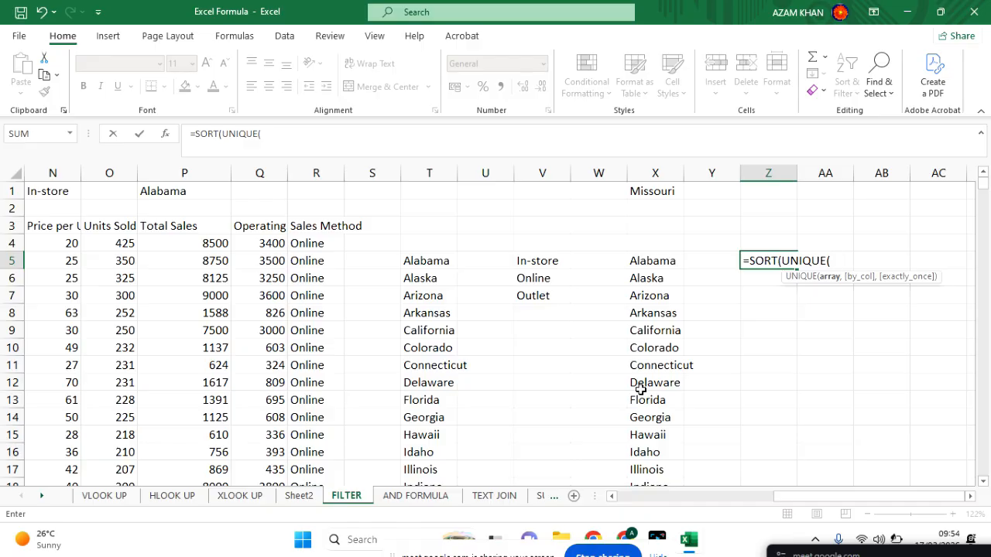
# Use the State column range B2:B9642 as the array argument of UNIQUE in the Z5 formula.
pyautogui.hscroll(-6, 640, 390)
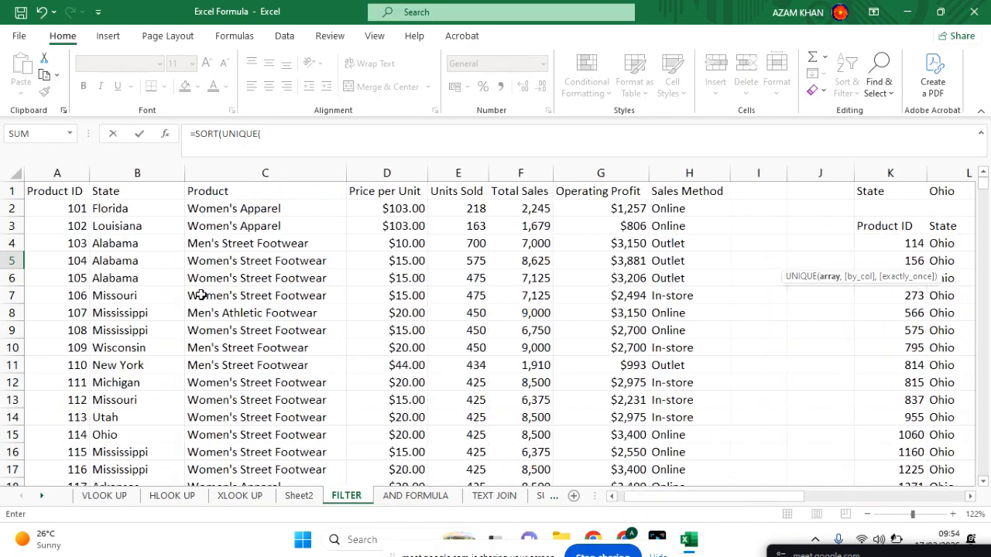
pyautogui.click(122, 209)
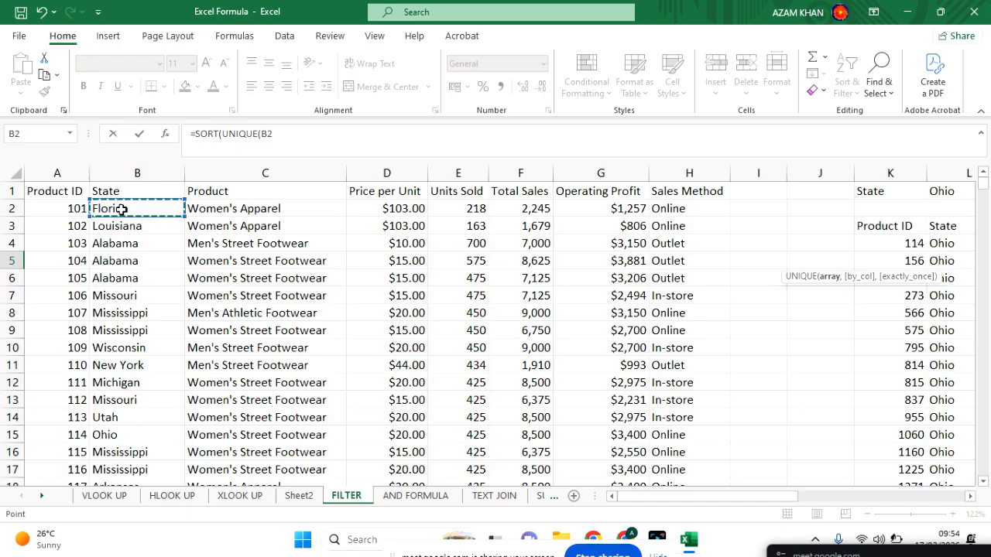
pyautogui.hotkey('ctrl', 'shift', 'Down')
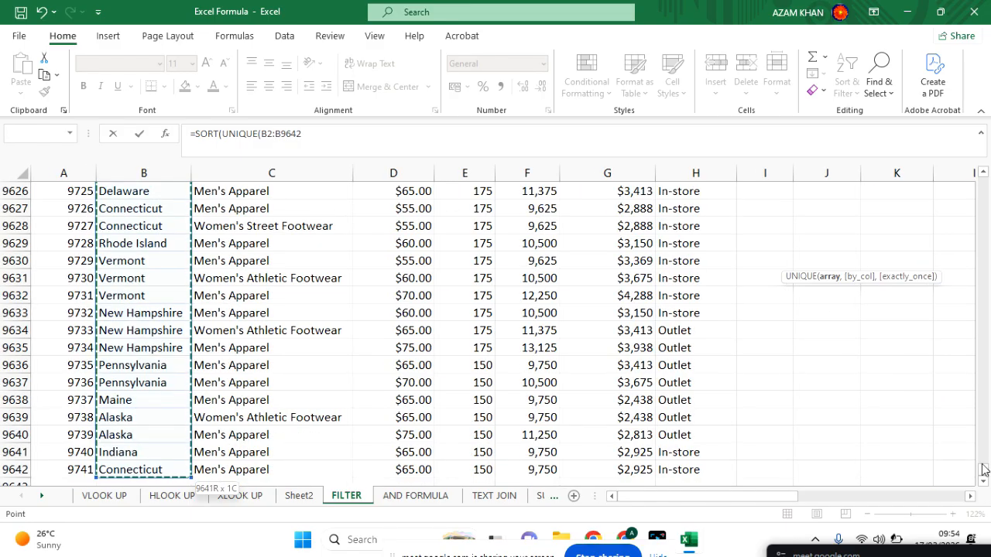
pyautogui.moveTo(983, 469); pyautogui.dragTo(984, 186)
pyautogui.hscroll(6, 819, 365)
pyautogui.scroll(20, 819, 365)
pyautogui.hscroll(6, 819, 365)
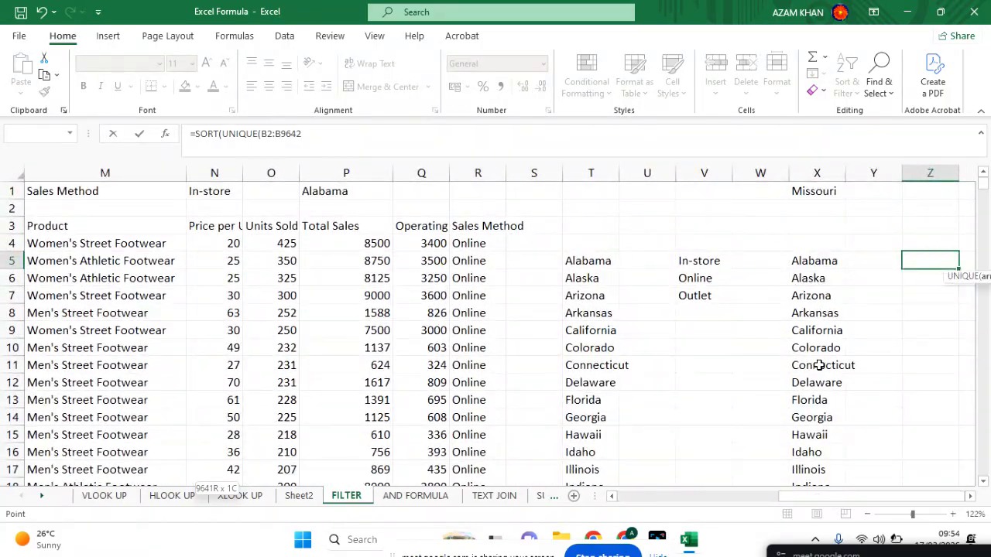
pyautogui.hscroll(6, 819, 365)
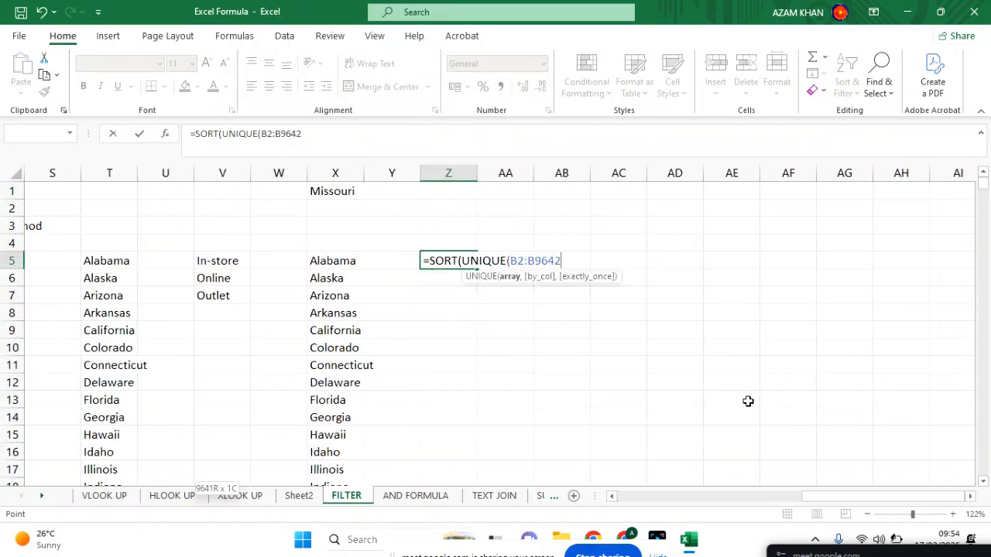
# Set the by_col argument to FALSE and complete the Z5 formula as =SORT(UNIQUE(B2:B9642,FALSE)).
pyautogui.write(',')
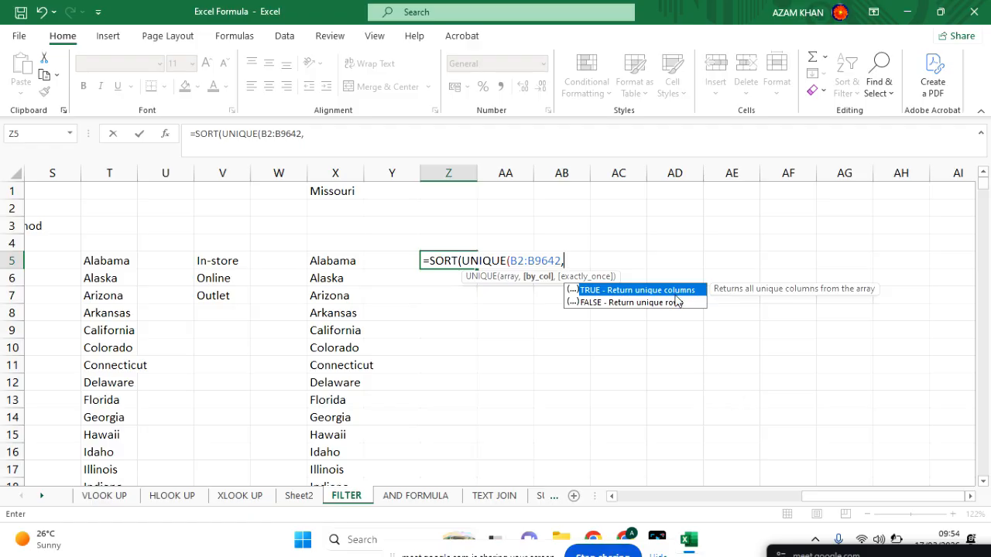
pyautogui.click(624, 305)
pyautogui.doubleClick(624, 305)
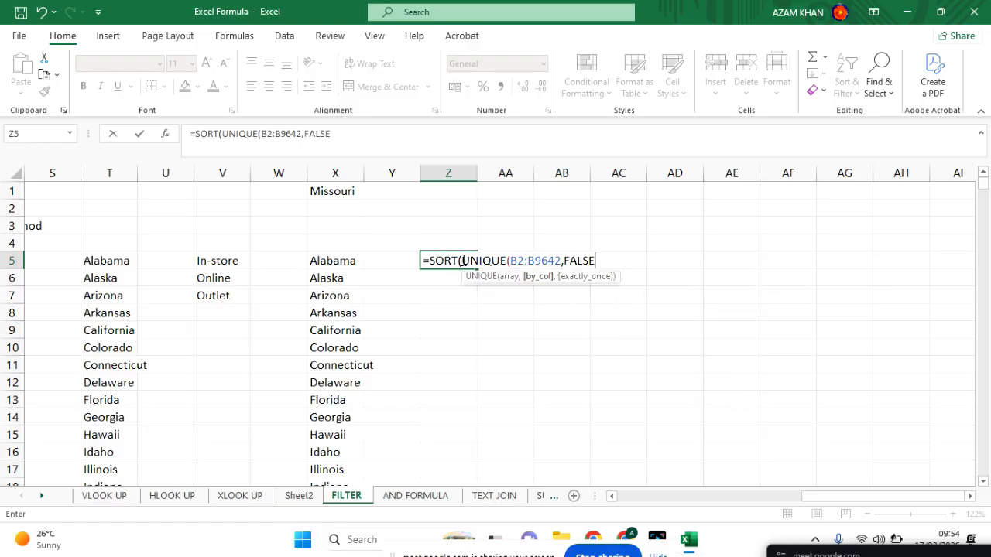
pyautogui.write('))')
pyautogui.press('Return')
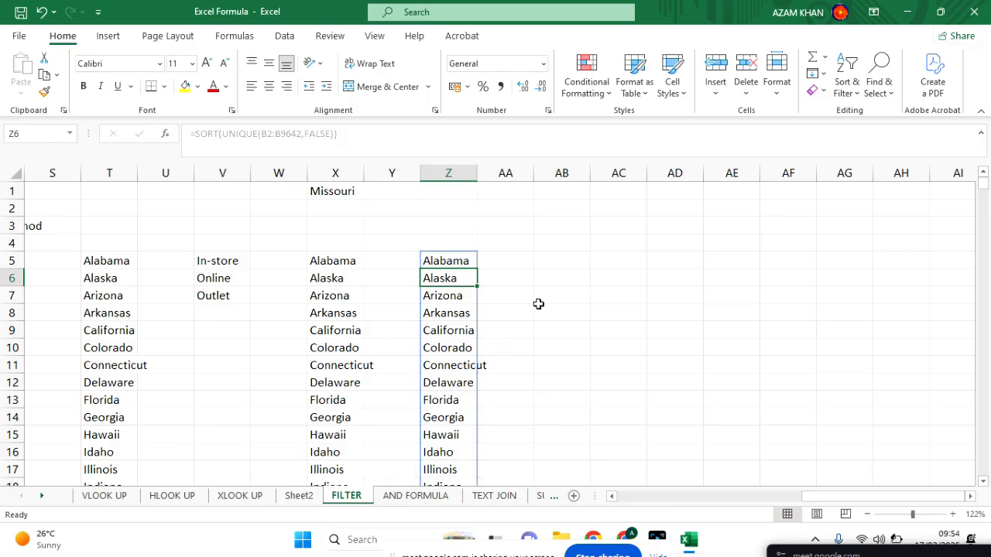
# Clear the entire contents of column Z.
pyautogui.click(446, 172)
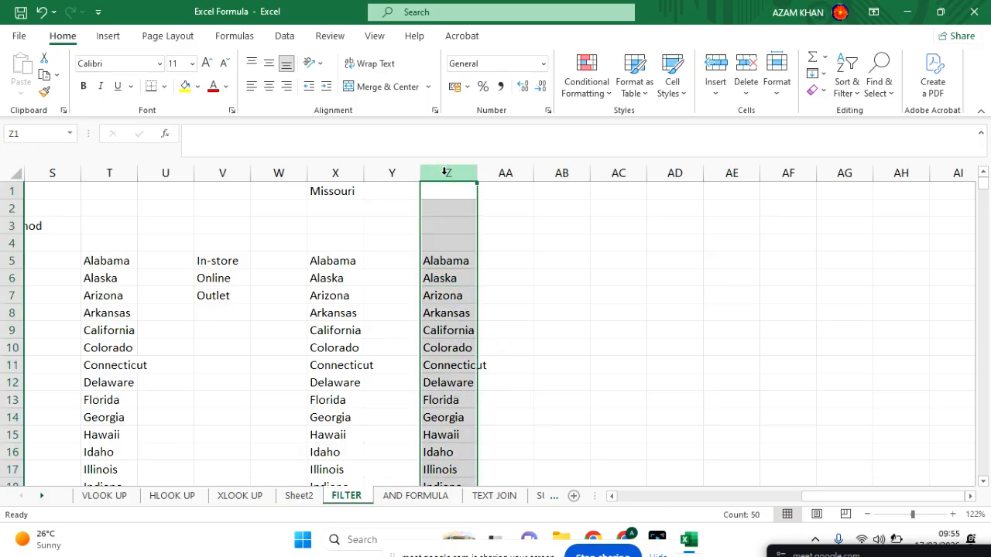
pyautogui.press('Delete')
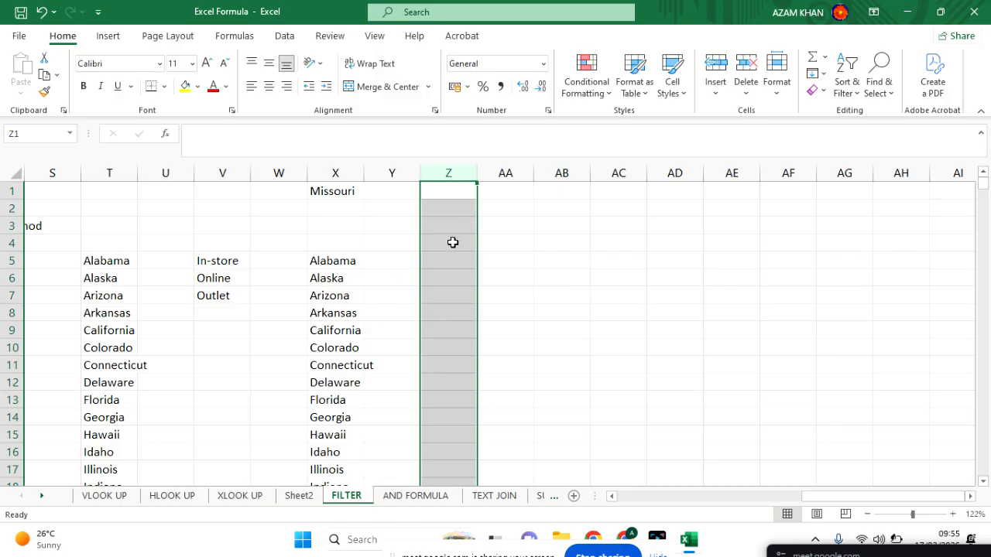
# Review the SORT and UNIQUE formula in X5 and leave it as it is.
pyautogui.click(331, 263)
pyautogui.doubleClick(329, 262)
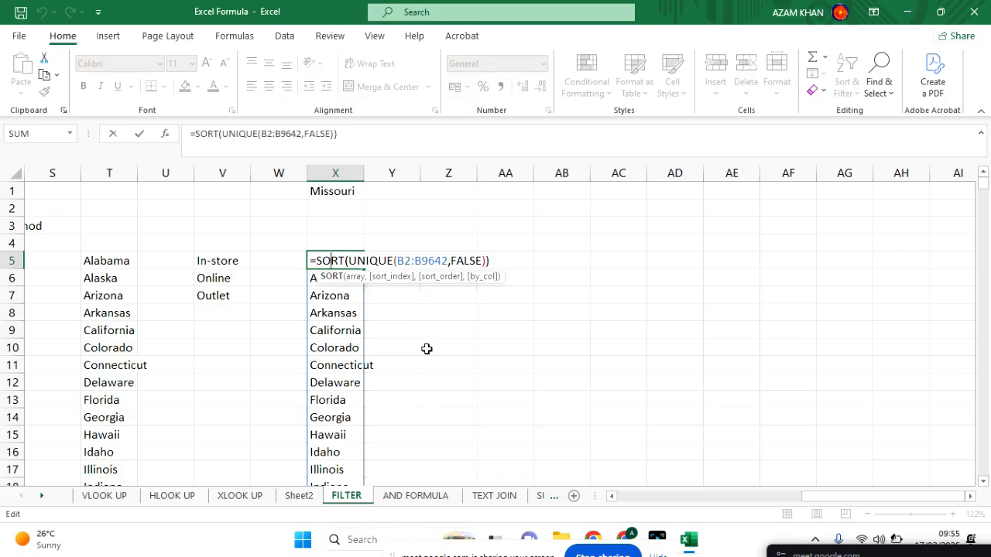
pyautogui.press('Return')
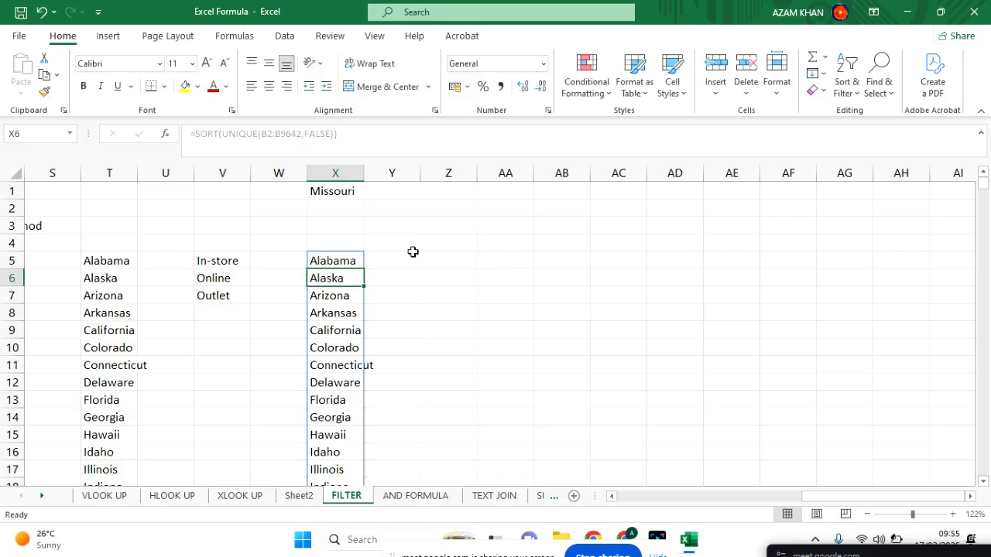
# Start a data validation rule for cell Z3 and set its allowed values to List.
pyautogui.click(456, 223)
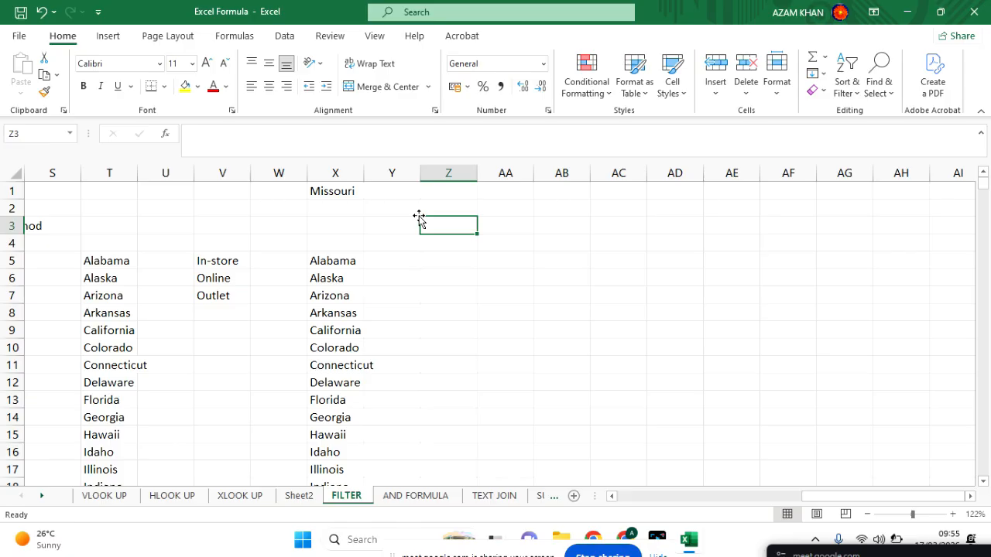
pyautogui.click(498, 308)
pyautogui.click(446, 228)
pyautogui.click(284, 39)
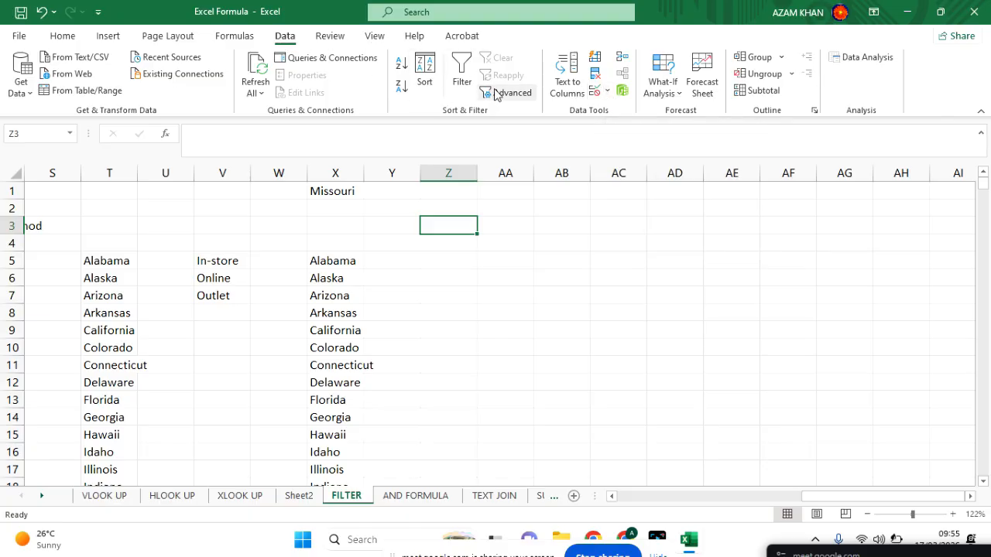
pyautogui.click(609, 92)
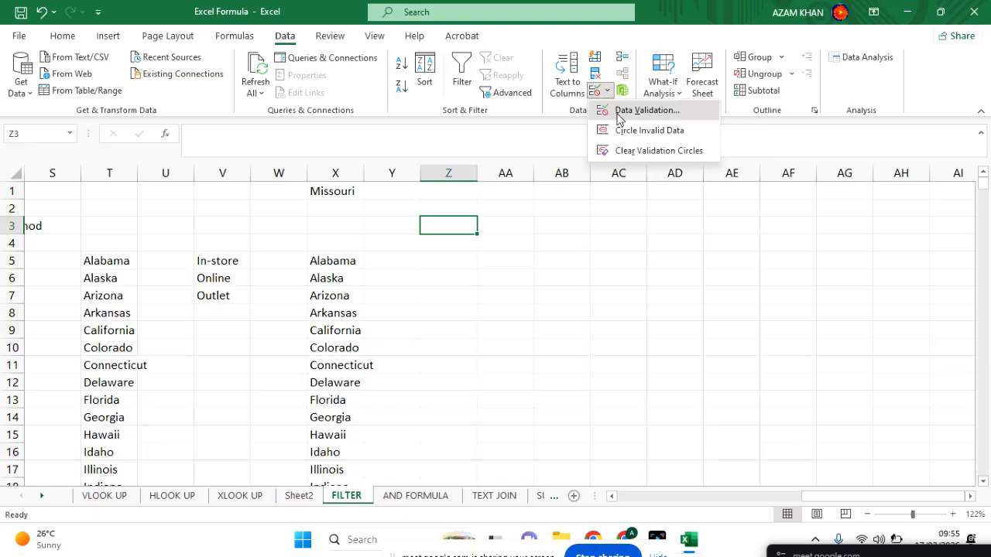
pyautogui.click(625, 112)
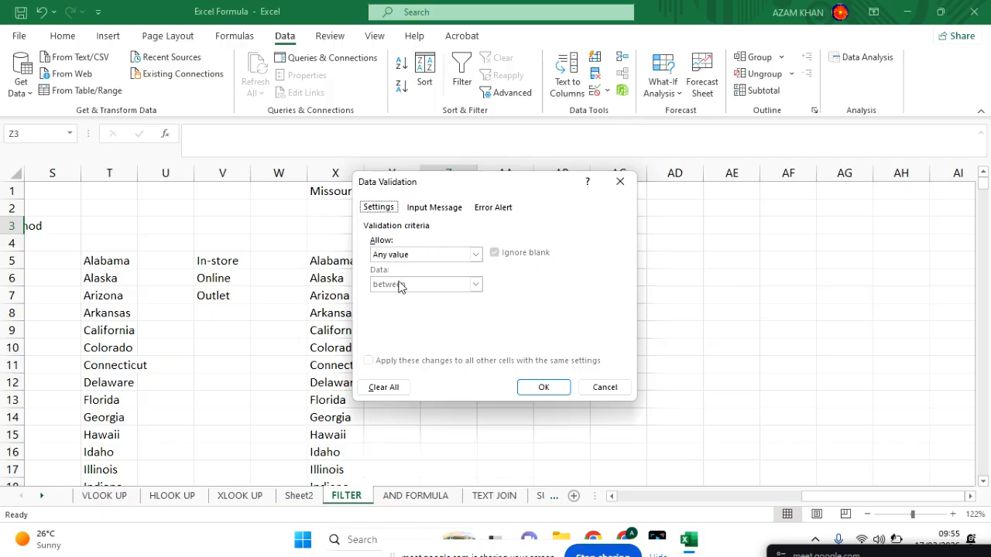
pyautogui.click(477, 261)
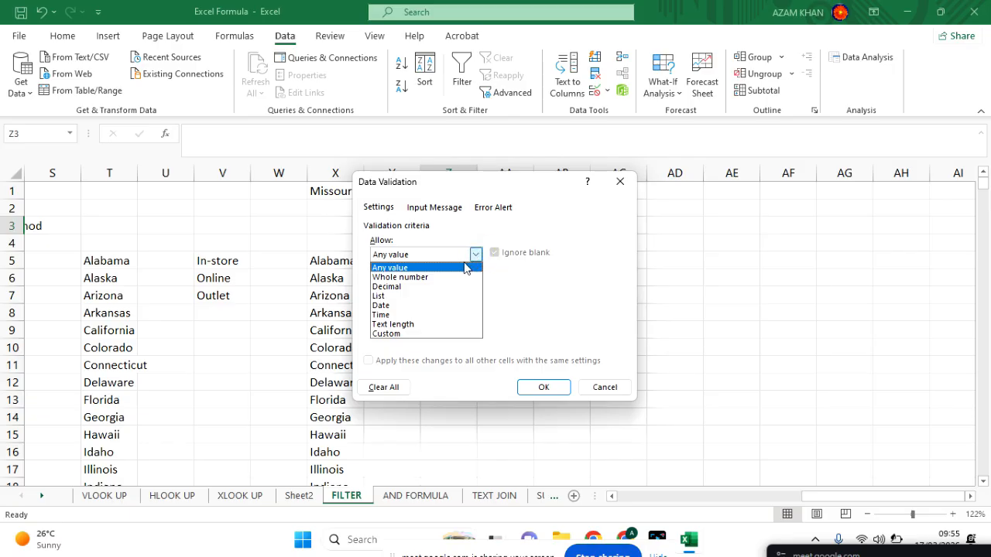
pyautogui.click(392, 306)
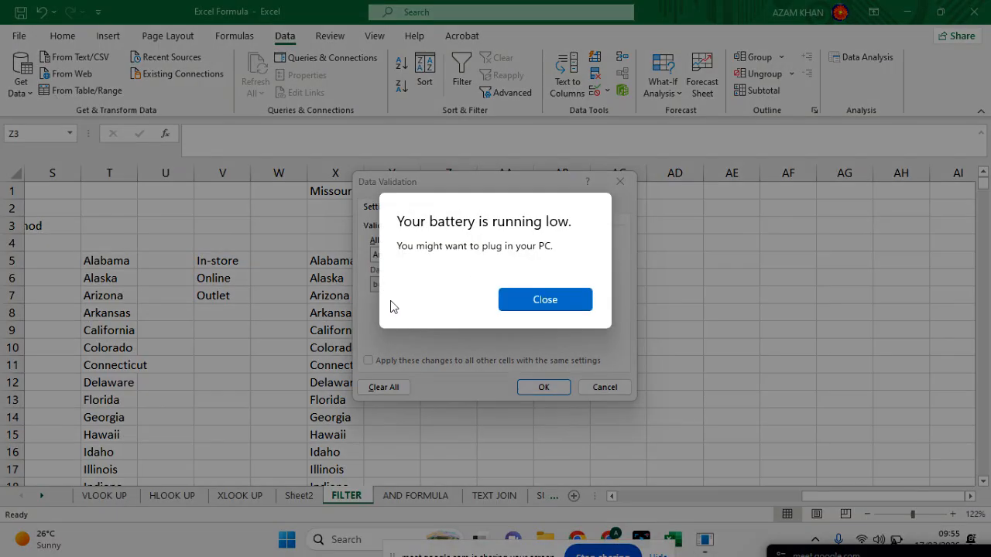
pyautogui.click(534, 300)
pyautogui.click(477, 254)
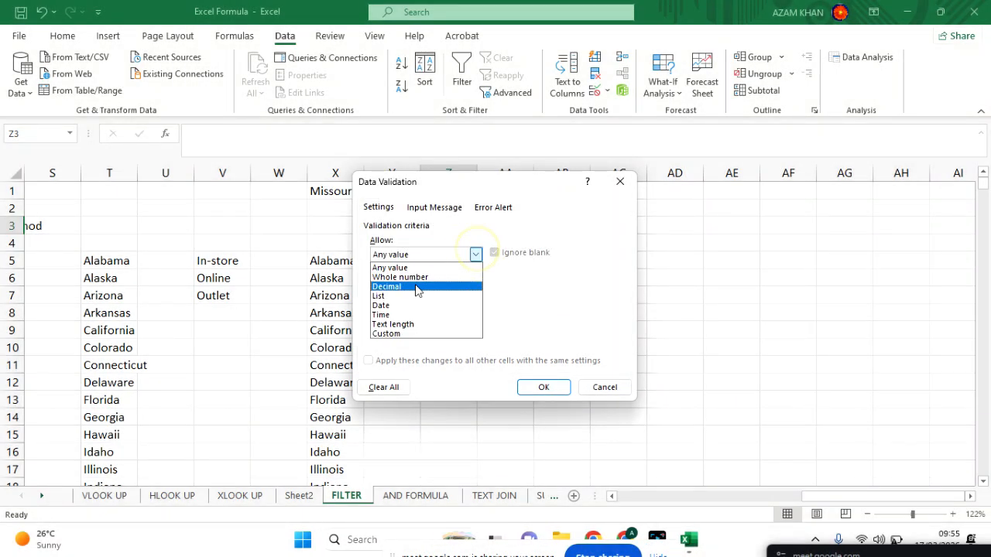
pyautogui.click(398, 298)
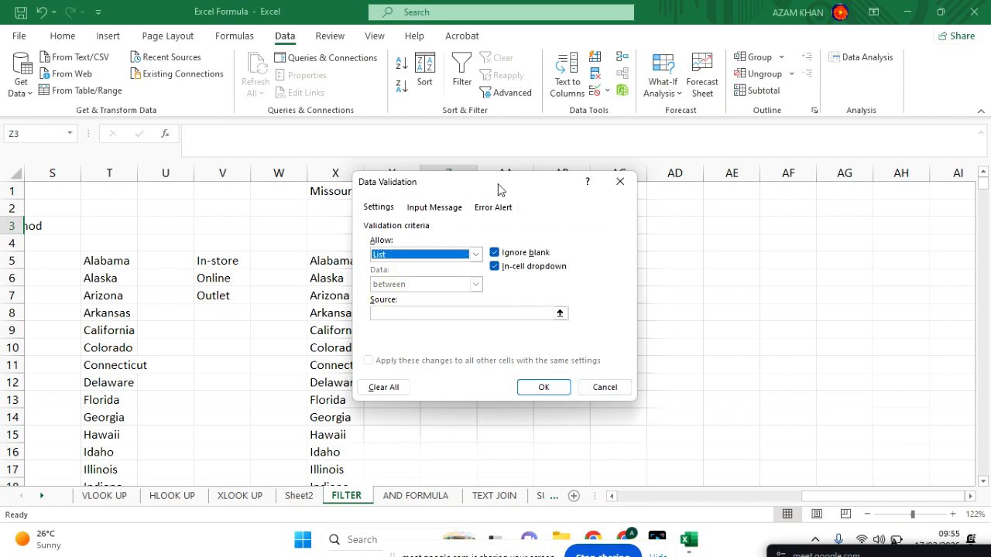
# Set the list source of Z3's validation to the sorted states in $X$5:$X$54 and apply the rule.
pyautogui.moveTo(495, 183); pyautogui.dragTo(698, 182)
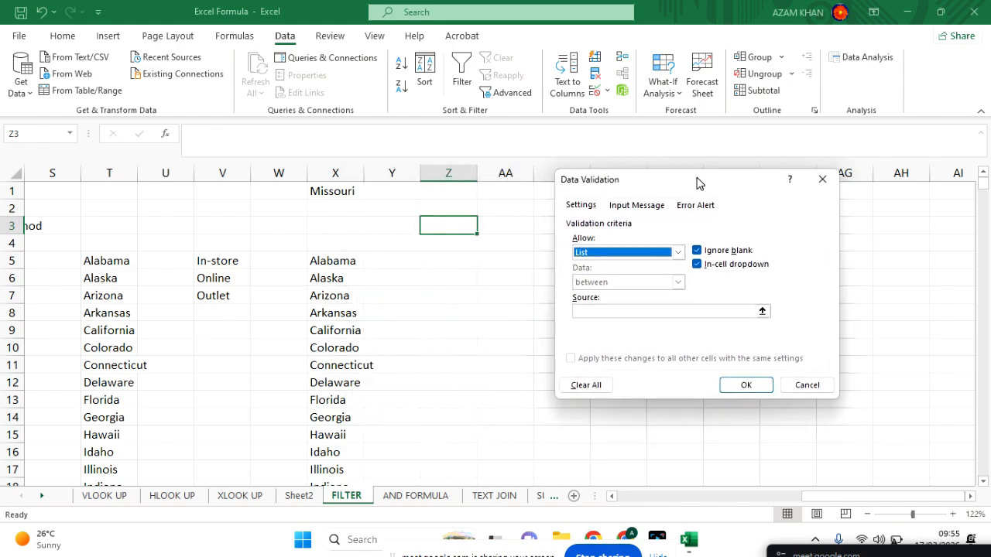
pyautogui.click(594, 308)
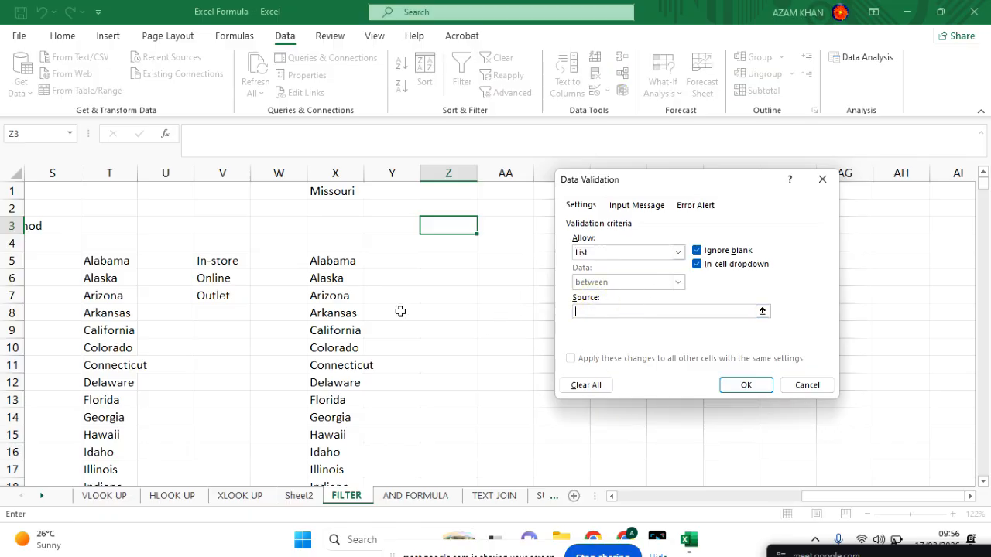
pyautogui.click(329, 262)
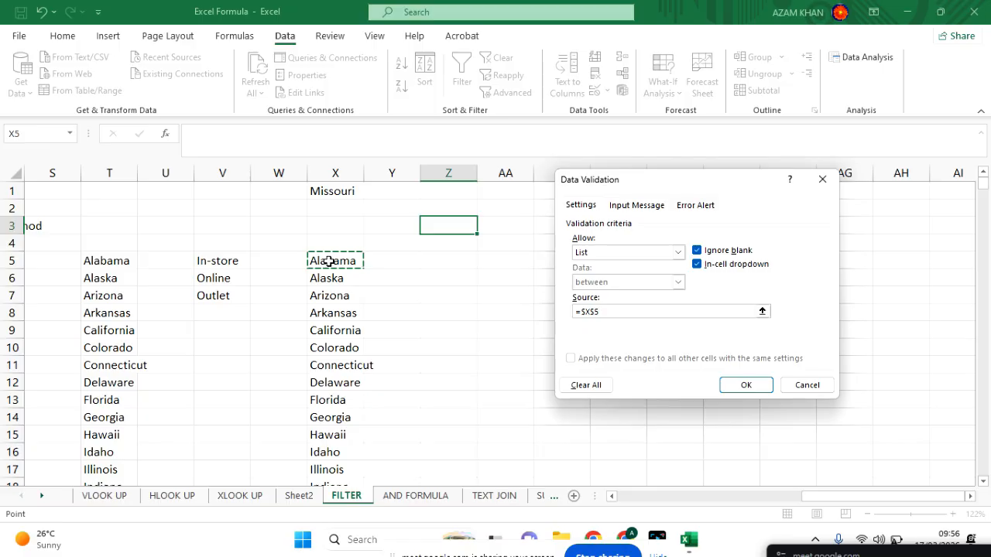
pyautogui.hotkey('ctrl', 'shift', 'Down')
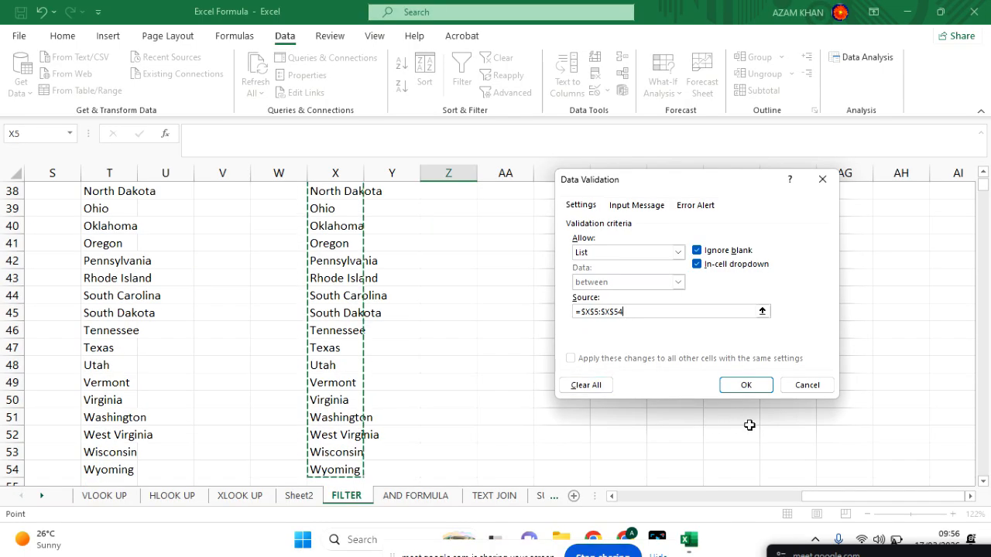
pyautogui.click(746, 386)
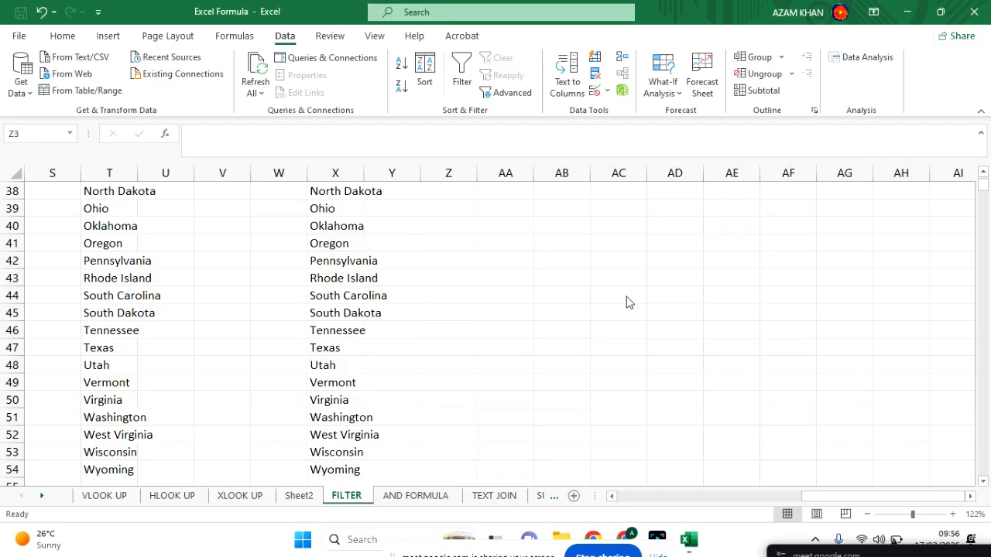
# Choose Alaska from the state dropdown in Z3.
pyautogui.scroll(12, 973, 232)
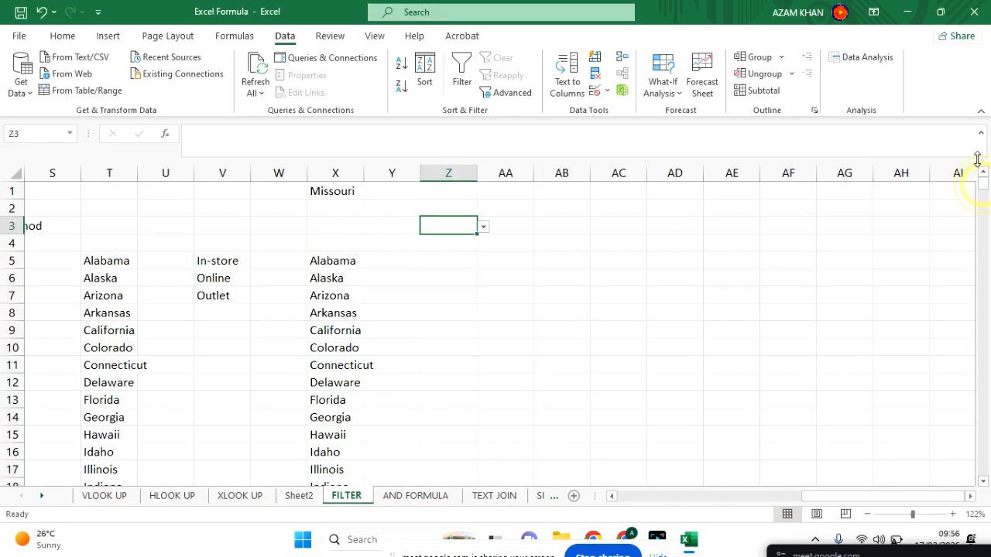
pyautogui.click(483, 227)
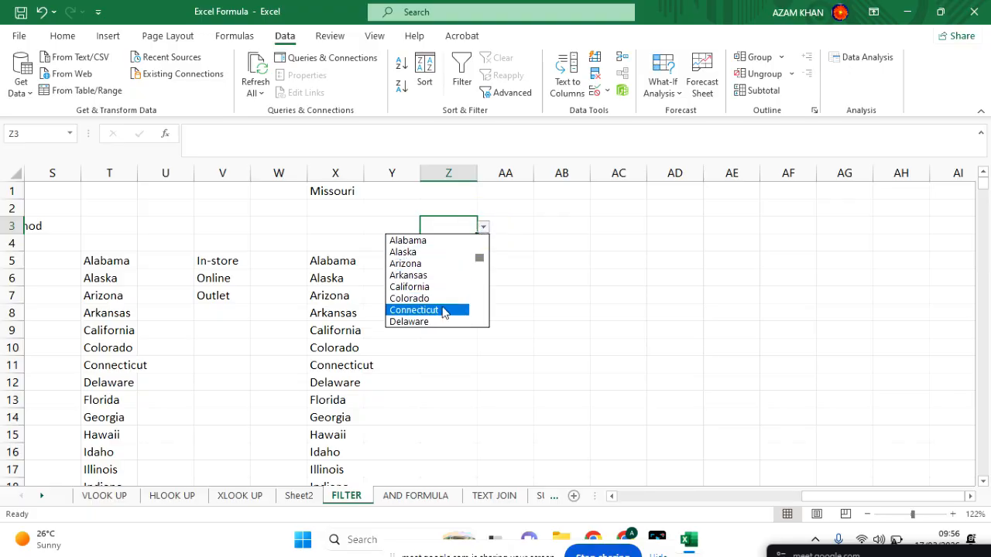
pyautogui.click(418, 252)
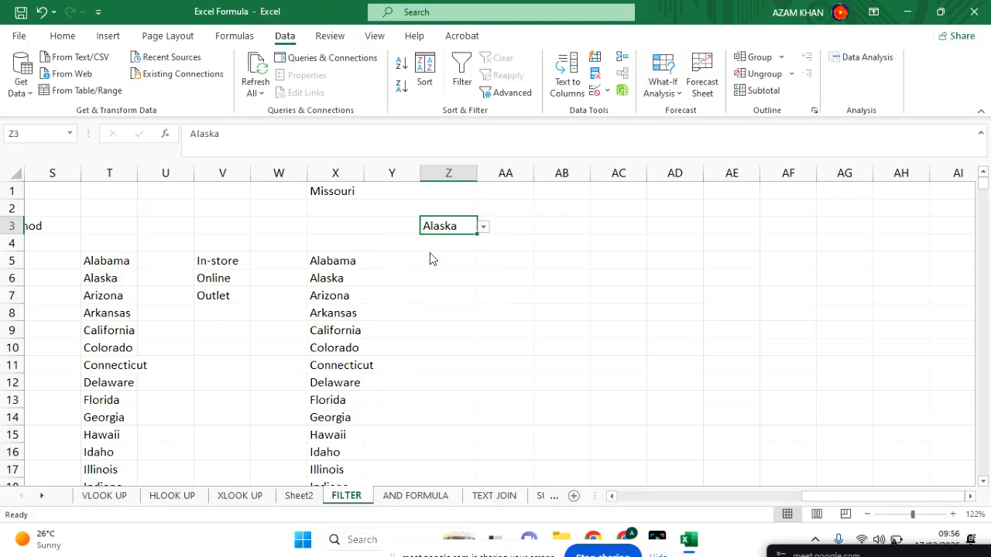
# Test the state dropdown in Z3 by choosing Arizona, California and Delaware in turn.
pyautogui.hscroll(-6, 457, 271)
pyautogui.hscroll(6, 457, 270)
pyautogui.hscroll(-1, 457, 270)
pyautogui.click(483, 226)
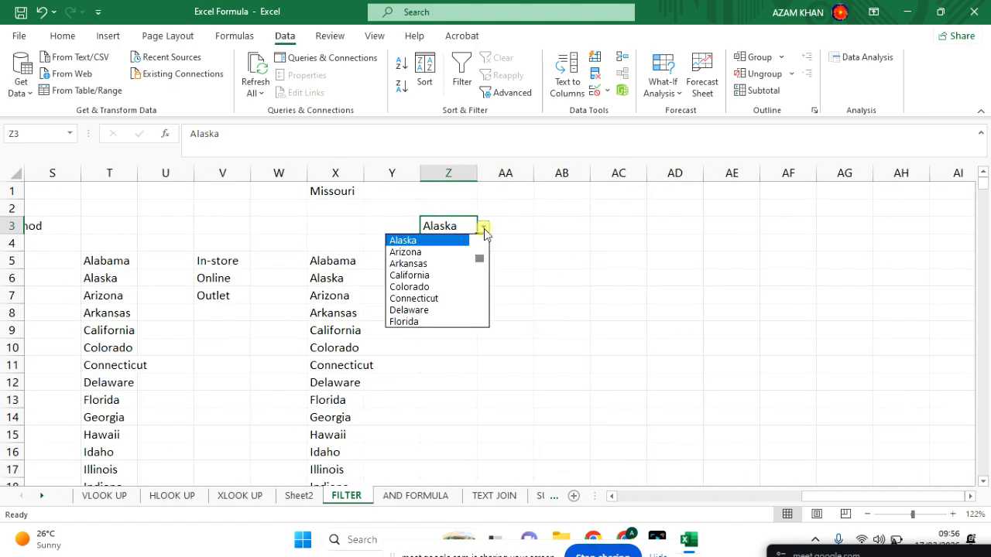
pyautogui.click(446, 257)
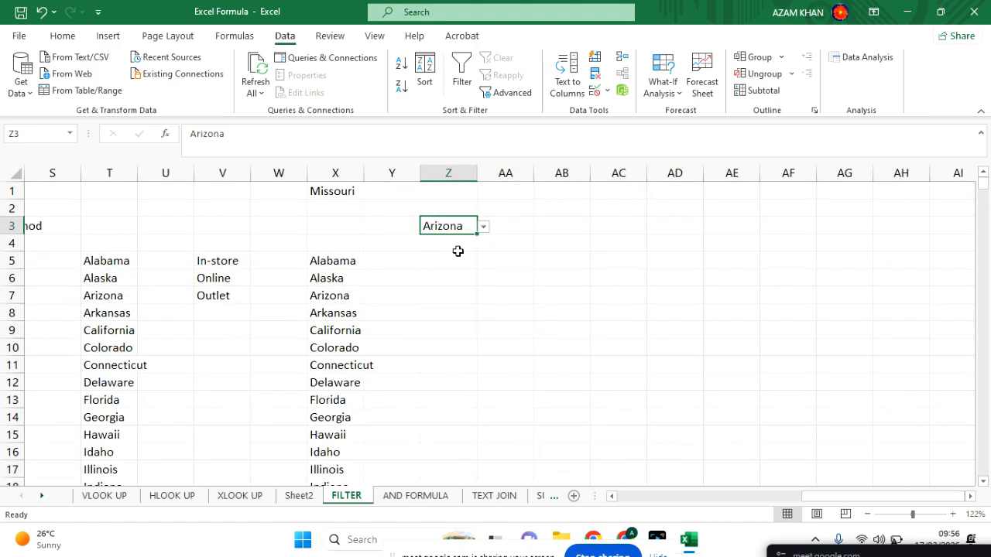
pyautogui.click(483, 227)
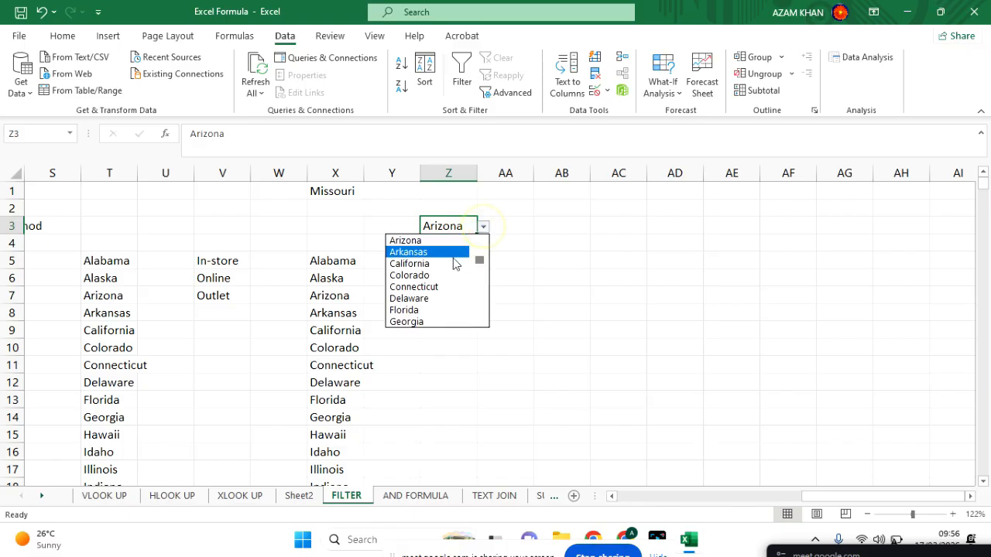
pyautogui.click(457, 269)
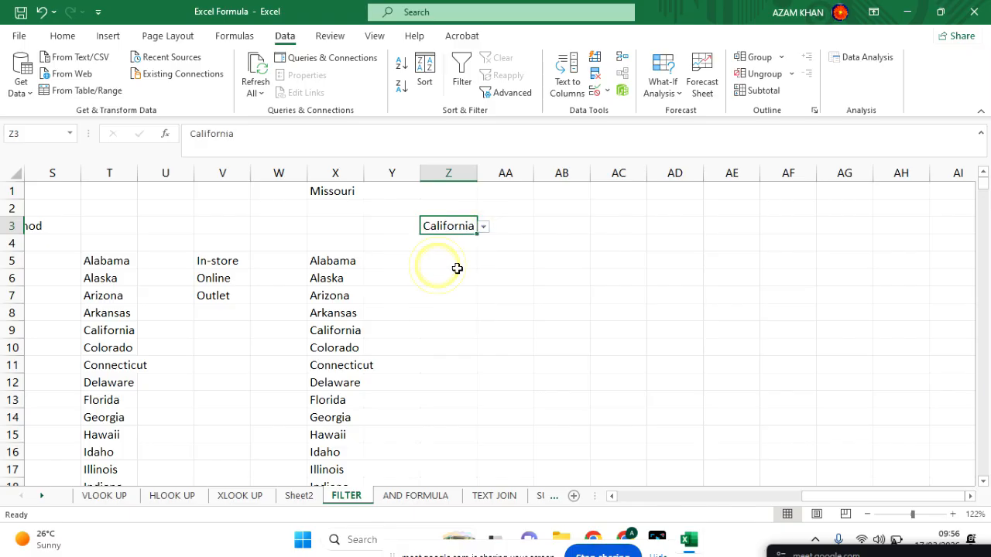
pyautogui.click(483, 227)
pyautogui.click(438, 275)
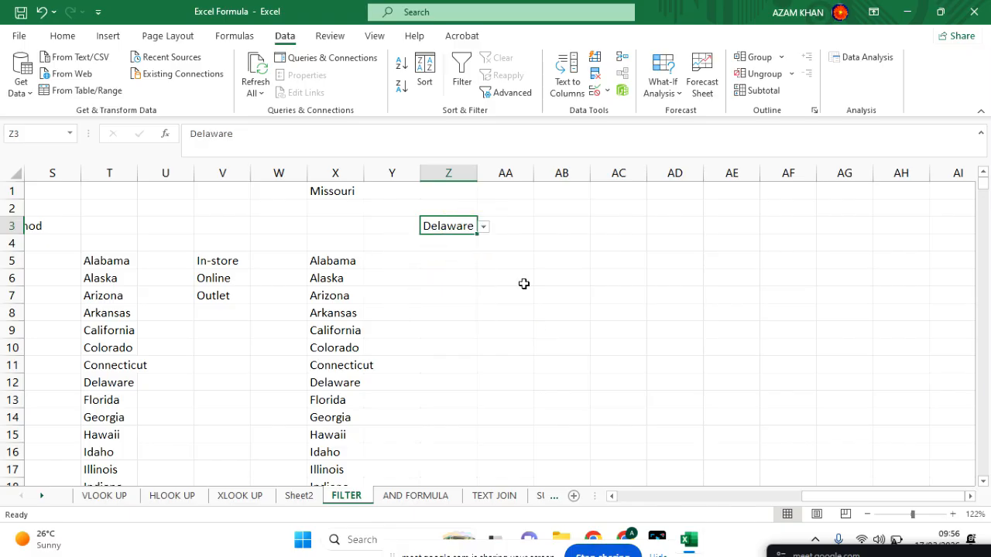
# Examine the states offered by Z3's dropdown against the sorted state lists in columns T and X.
pyautogui.click(483, 227)
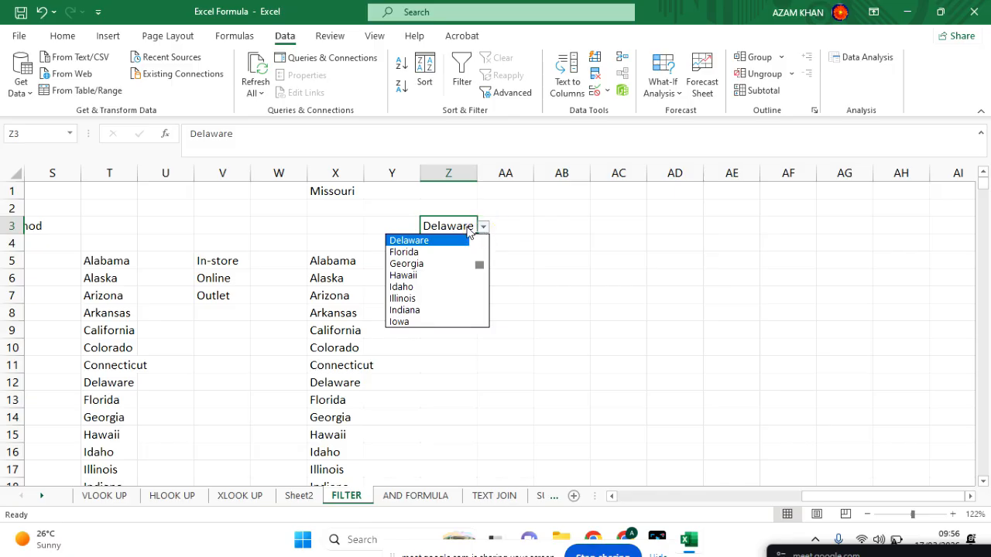
pyautogui.press('Escape')
pyautogui.hscroll(-3, 531, 332)
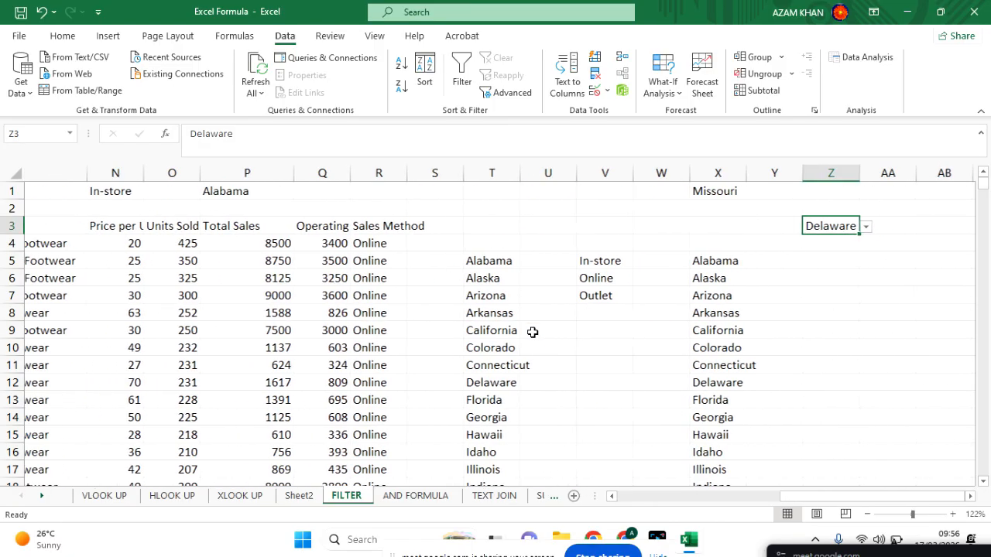
pyautogui.hscroll(2, 532, 332)
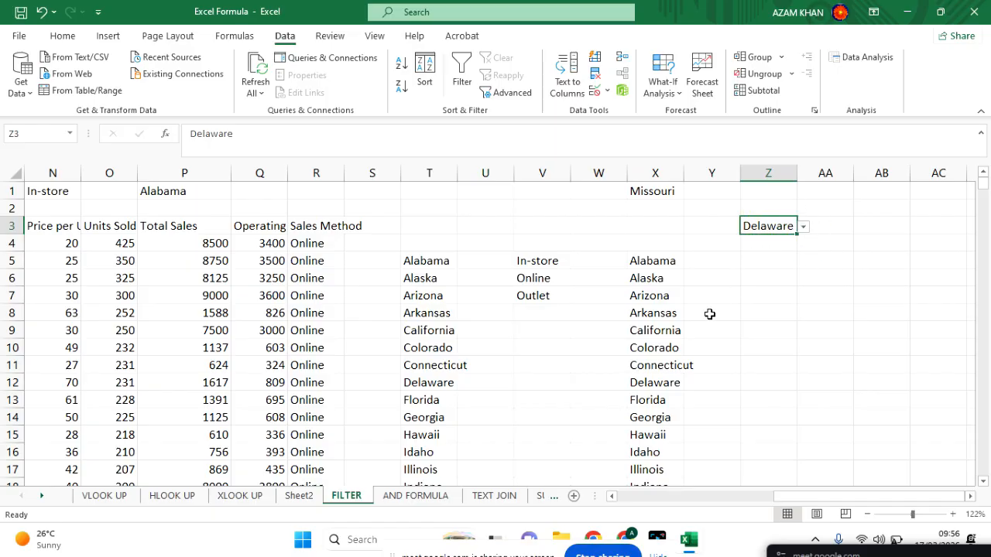
pyautogui.hscroll(-2, 707, 312)
pyautogui.hscroll(-1, 710, 313)
pyautogui.hscroll(5, 710, 313)
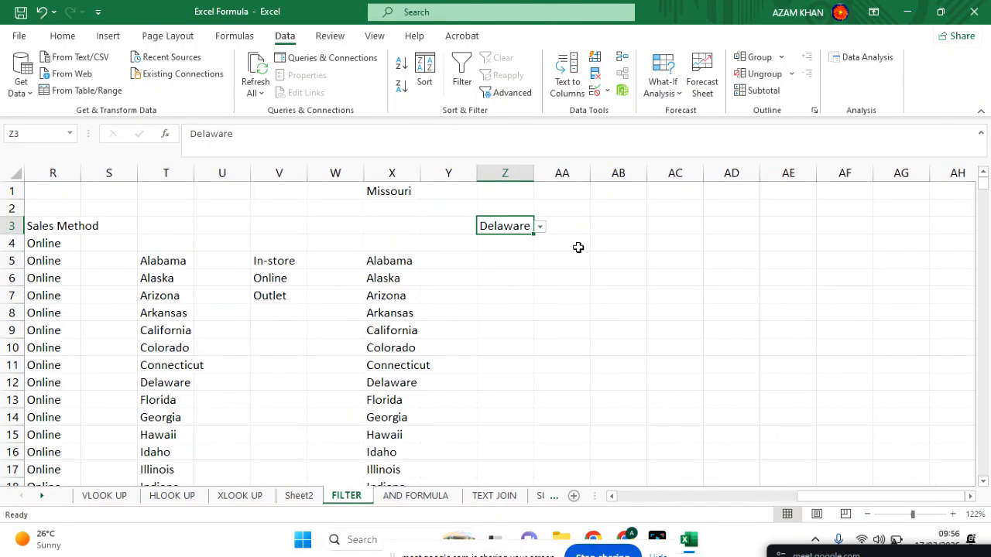
pyautogui.click(540, 226)
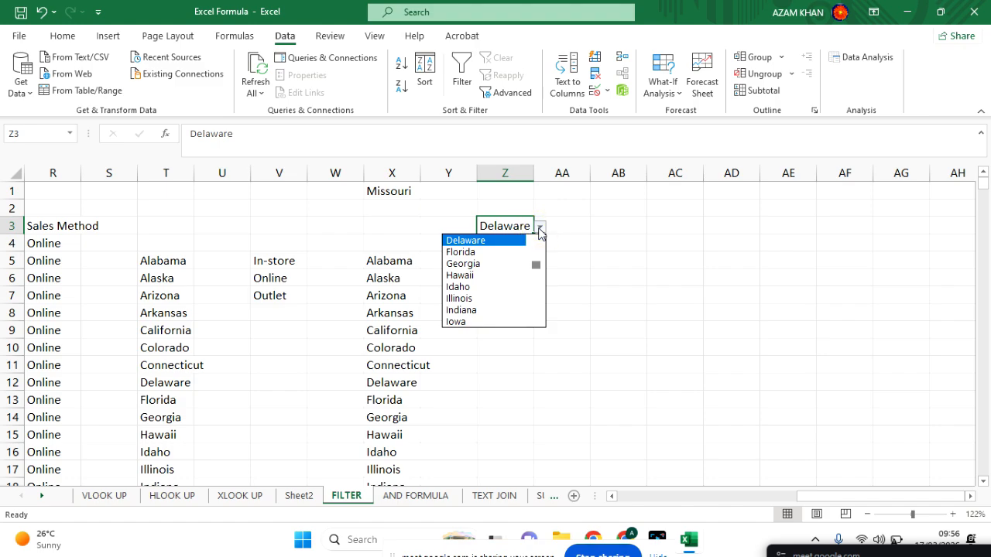
pyautogui.click(525, 220)
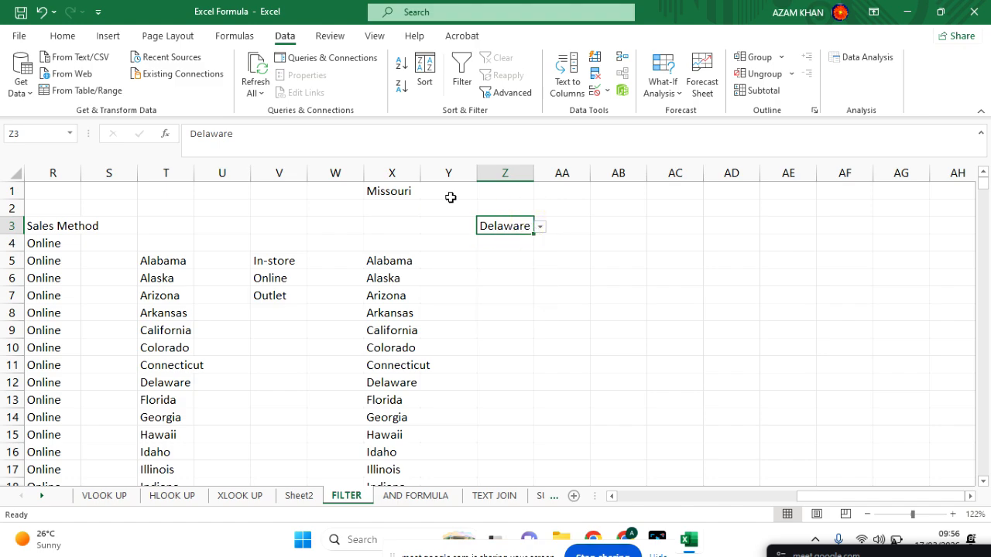
# Replace the list source in Z3's data validation with the raw State column range $B$2:$B$9642 and apply the rule.
pyautogui.click(604, 91)
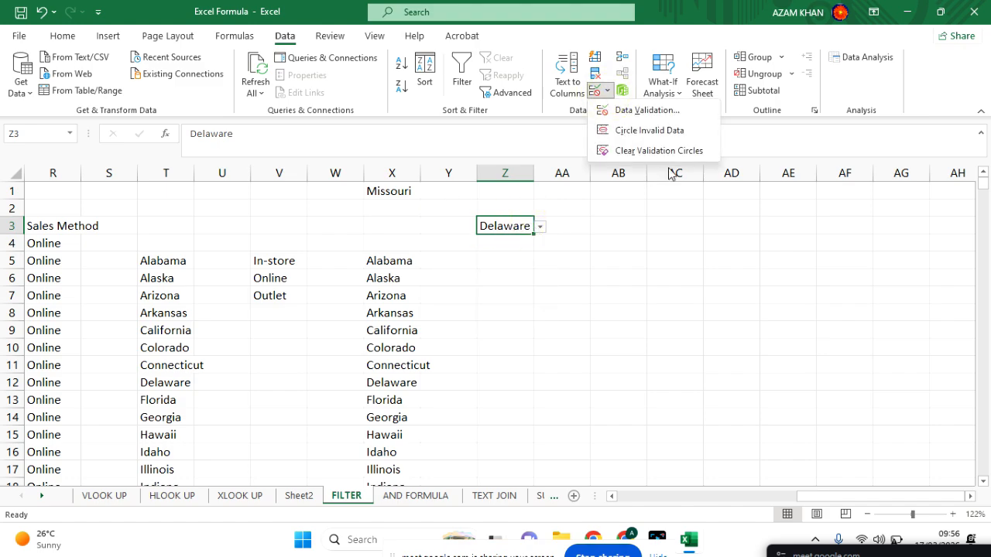
pyautogui.click(633, 110)
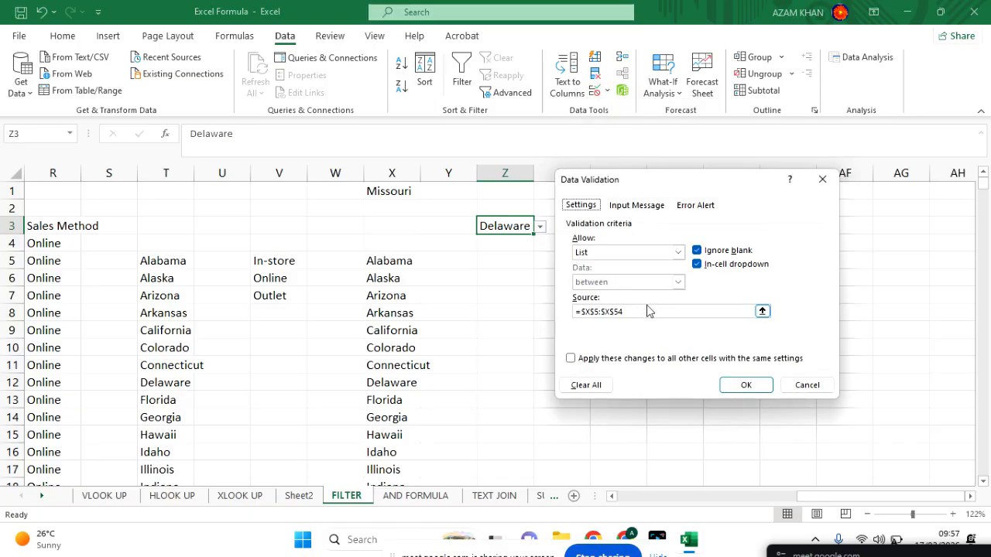
pyautogui.moveTo(642, 311); pyautogui.dragTo(519, 311)
pyautogui.press('BackSpace')
pyautogui.scroll(2, 431, 312)
pyautogui.hscroll(-10, 431, 312)
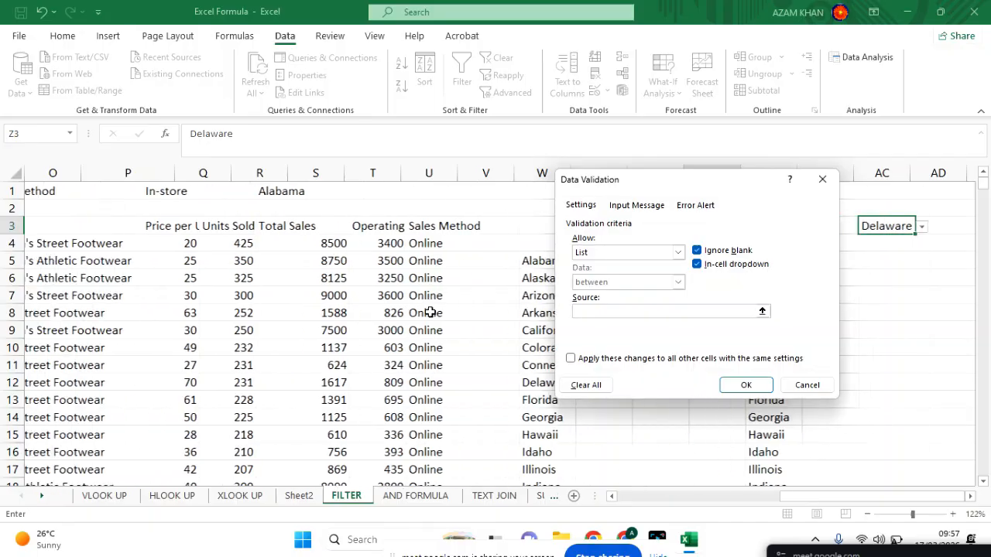
pyautogui.click(135, 209)
pyautogui.hotkey('ctrl', 'shift', 'Down')
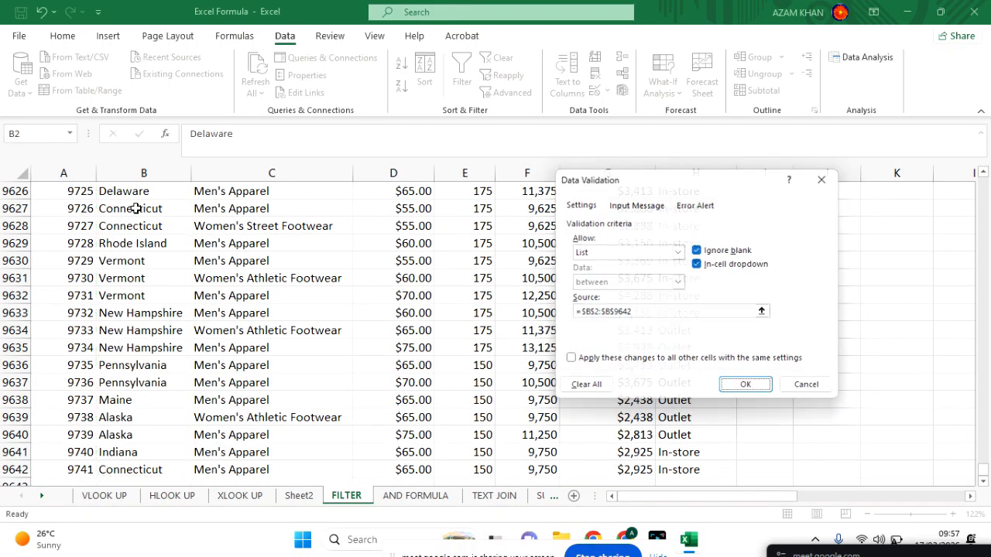
pyautogui.press('Return')
# Choose Mississippi from the dropdown in Z3 and reopen its list to inspect the repeated states.
pyautogui.scroll(10, 775, 262)
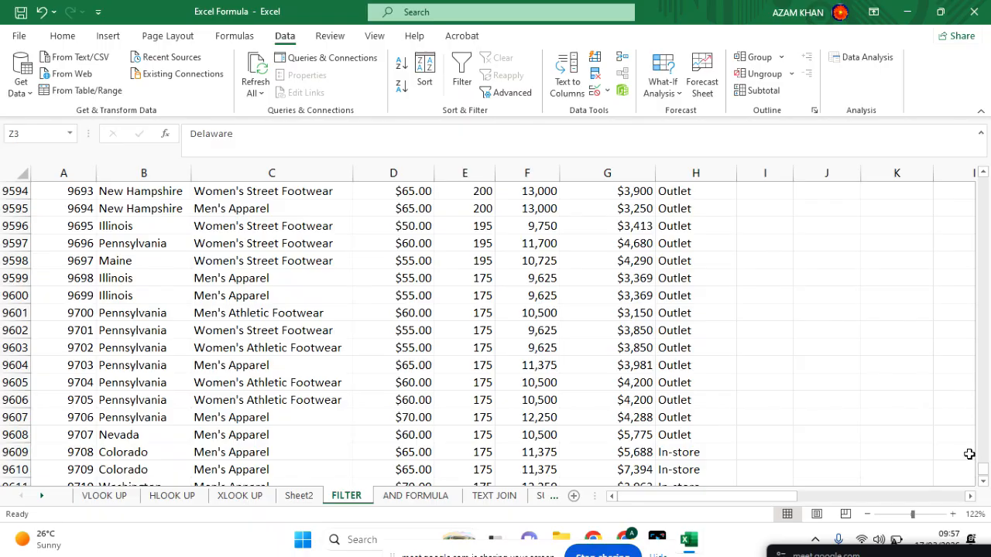
pyautogui.moveTo(983, 476); pyautogui.dragTo(981, 178)
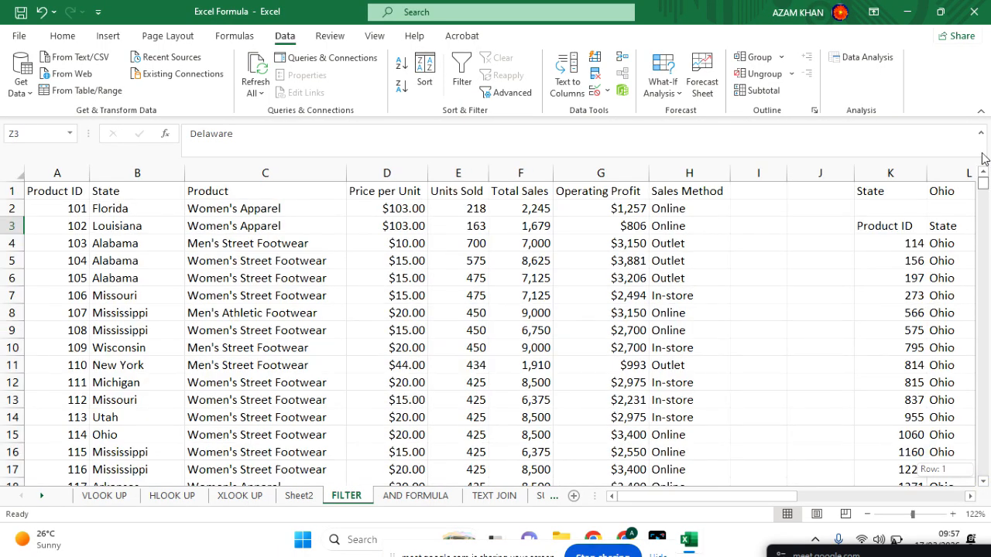
pyautogui.hscroll(3, 890, 289)
pyautogui.hscroll(5, 889, 289)
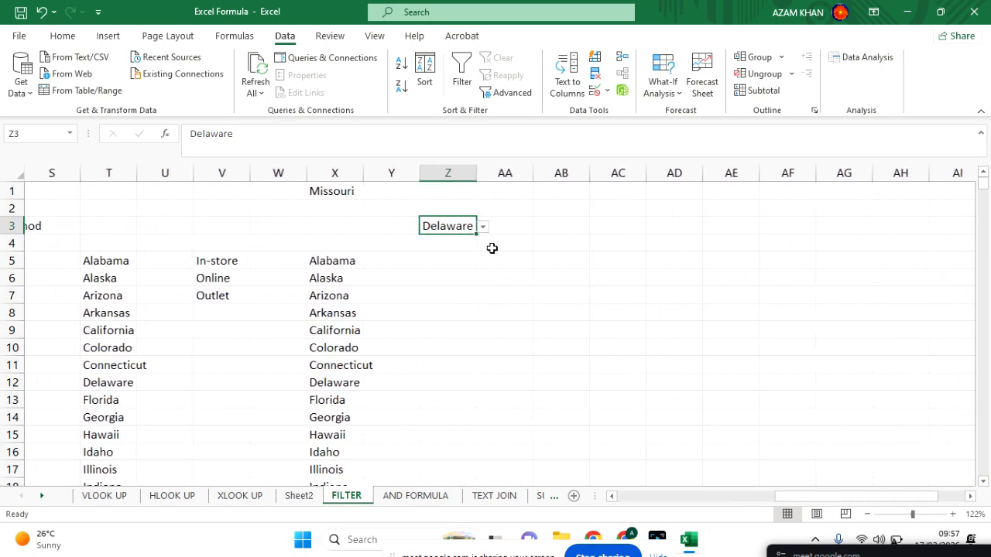
pyautogui.click(483, 230)
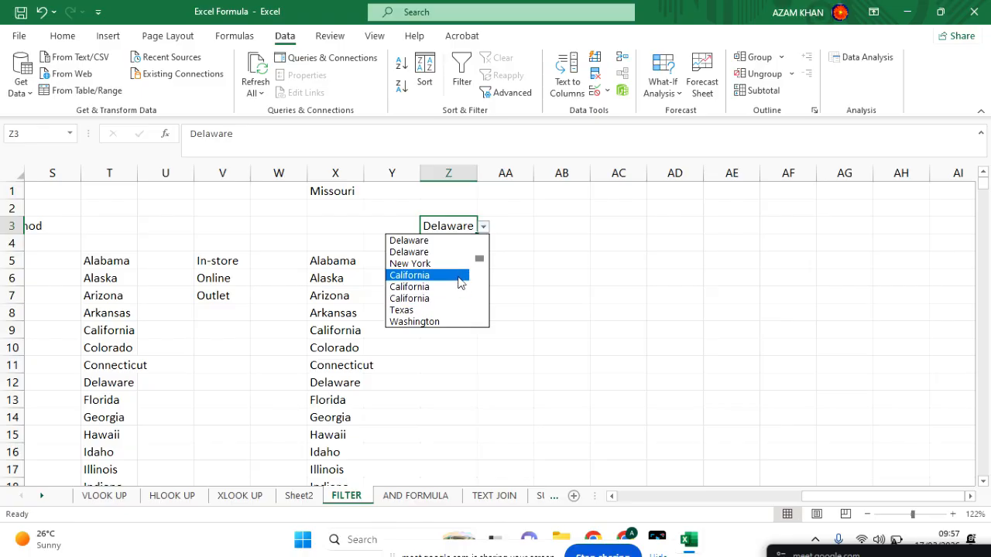
pyautogui.moveTo(478, 260); pyautogui.dragTo(478, 258)
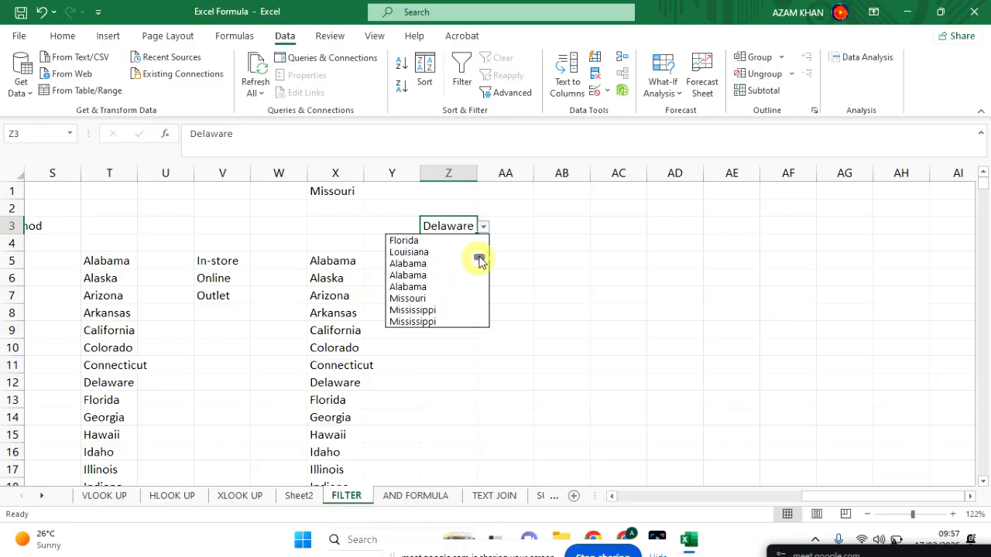
pyautogui.click(438, 310)
pyautogui.click(547, 327)
pyautogui.click(464, 224)
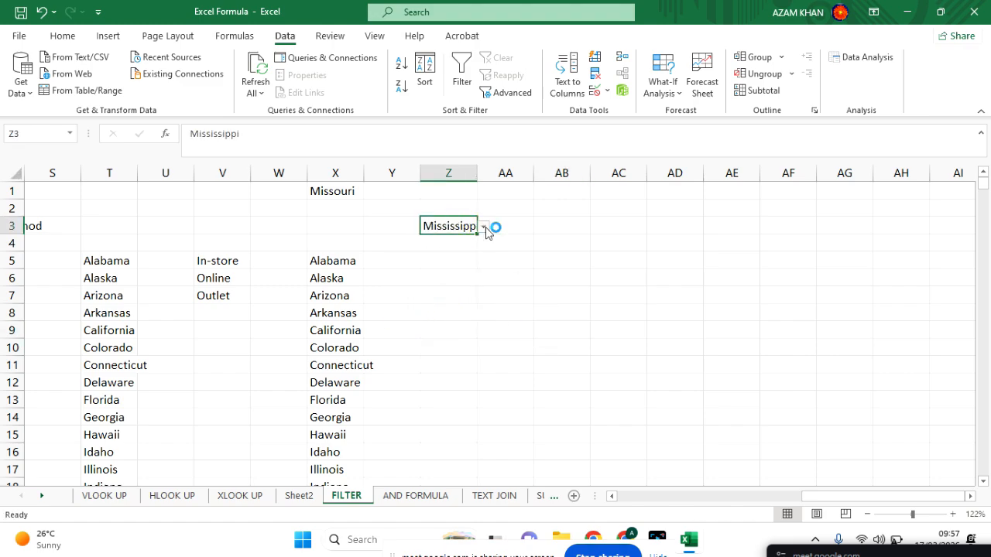
pyautogui.click(483, 227)
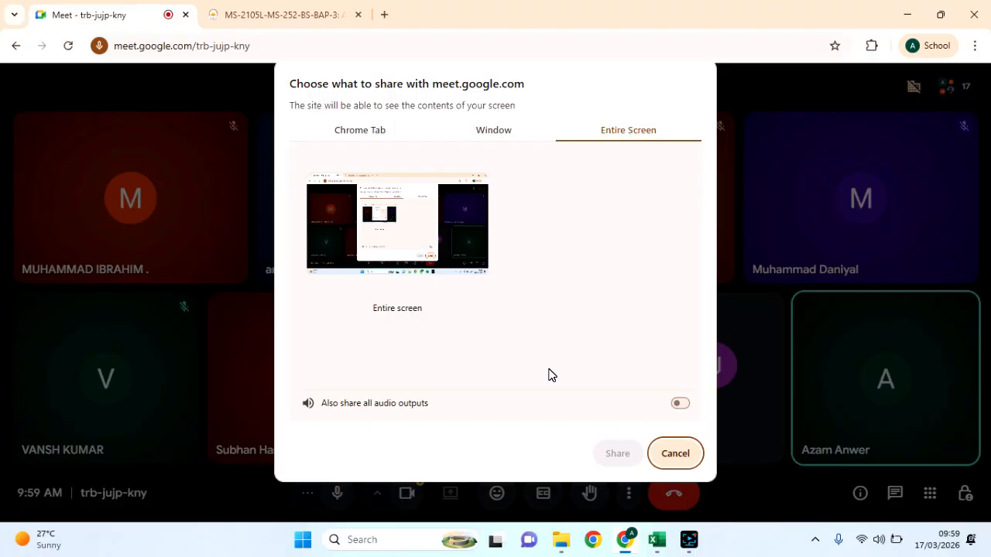
# Share the entire screen in the Google Meet call, return to the Excel Formula workbook and move the meeting window out of the way.
pyautogui.click(415, 221)
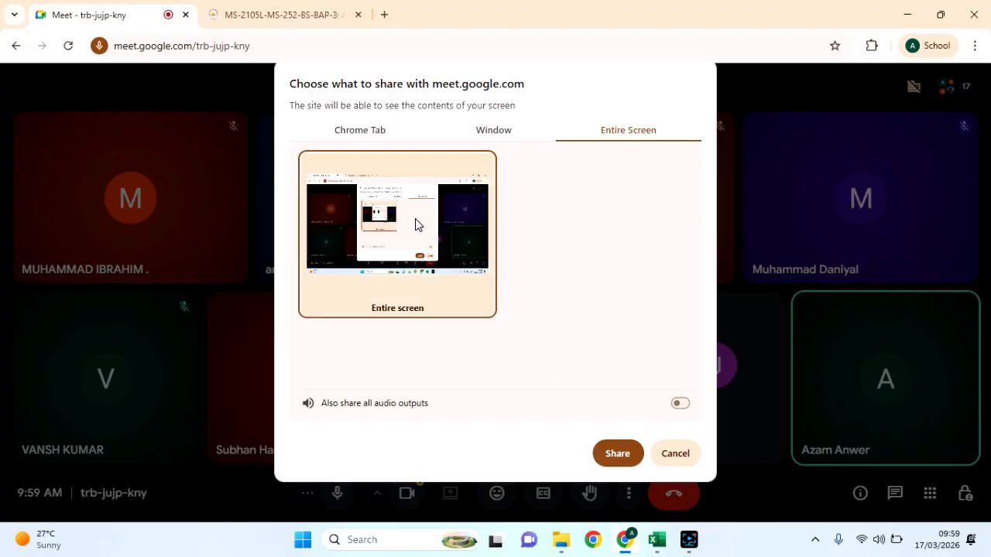
pyautogui.click(605, 454)
pyautogui.moveTo(657, 539)
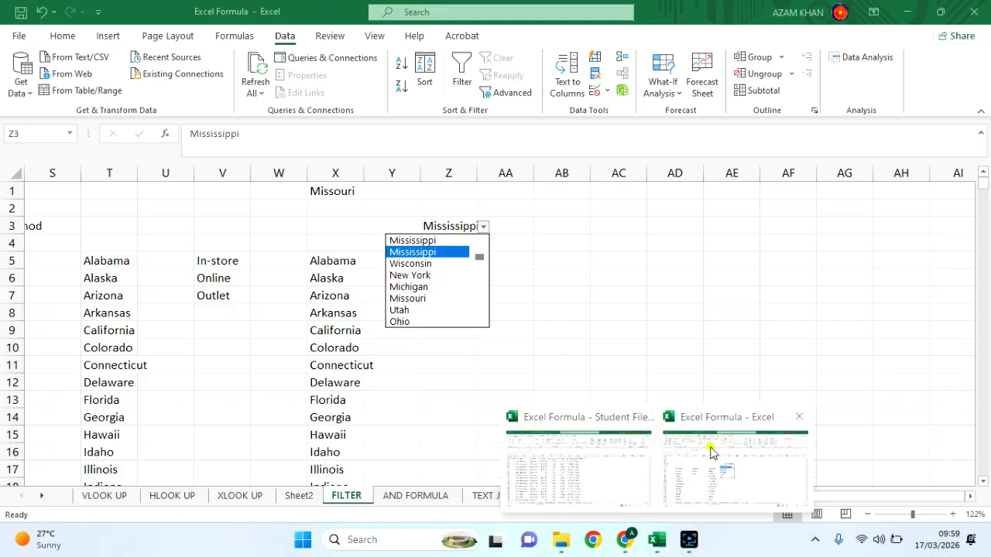
pyautogui.click(712, 452)
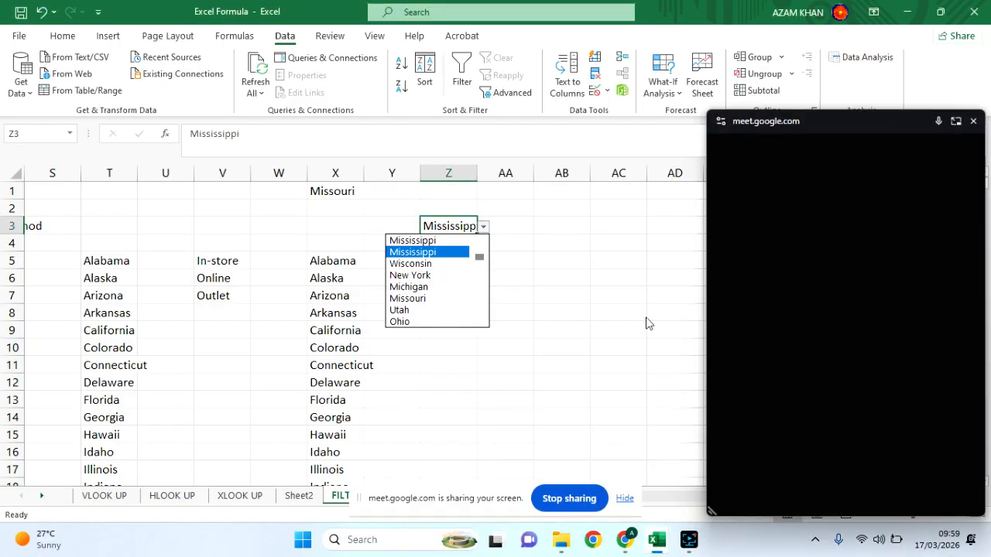
pyautogui.click(723, 5)
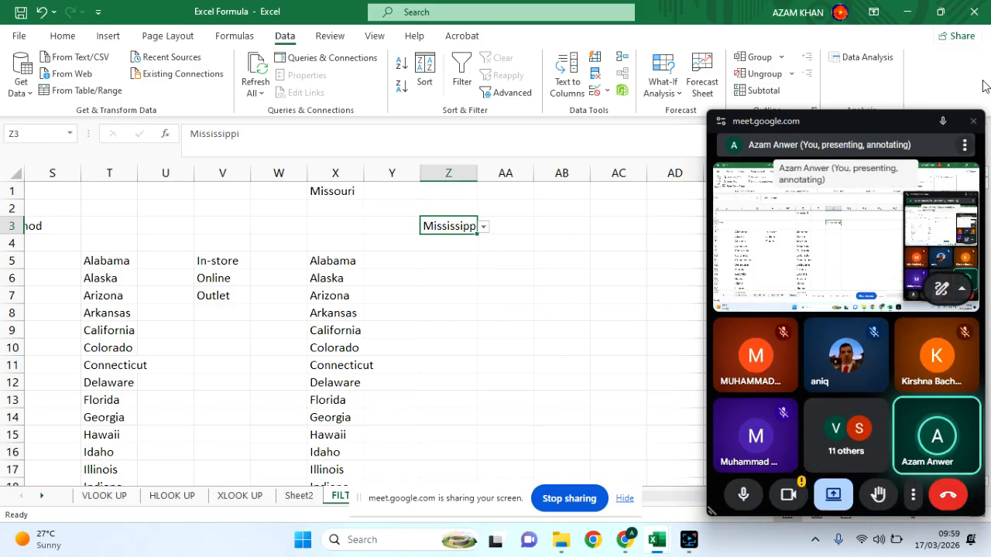
pyautogui.moveTo(869, 123); pyautogui.dragTo(990, 555)
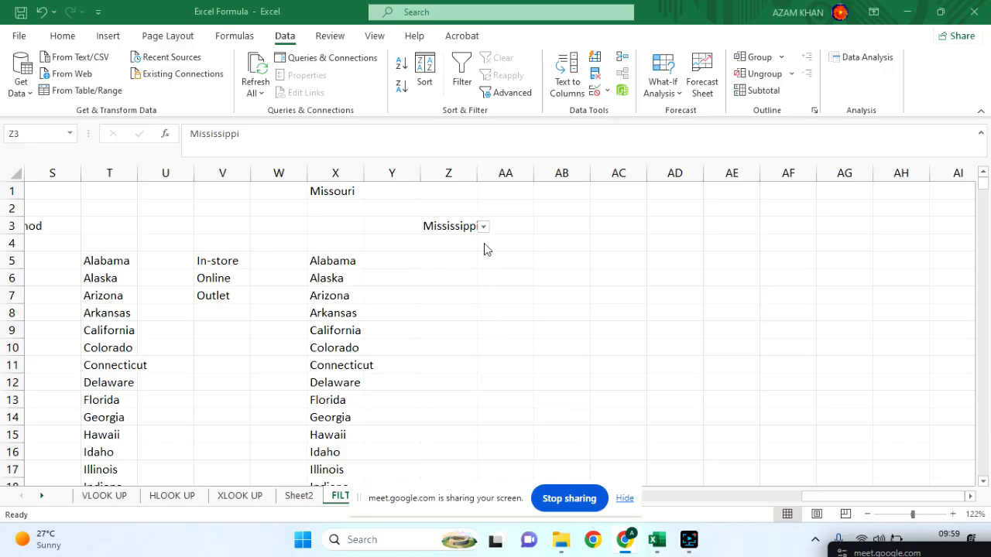
# Switch the state criterion in L1 to Oklahoma first and finally to Texas.
pyautogui.hscroll(-3, 525, 348)
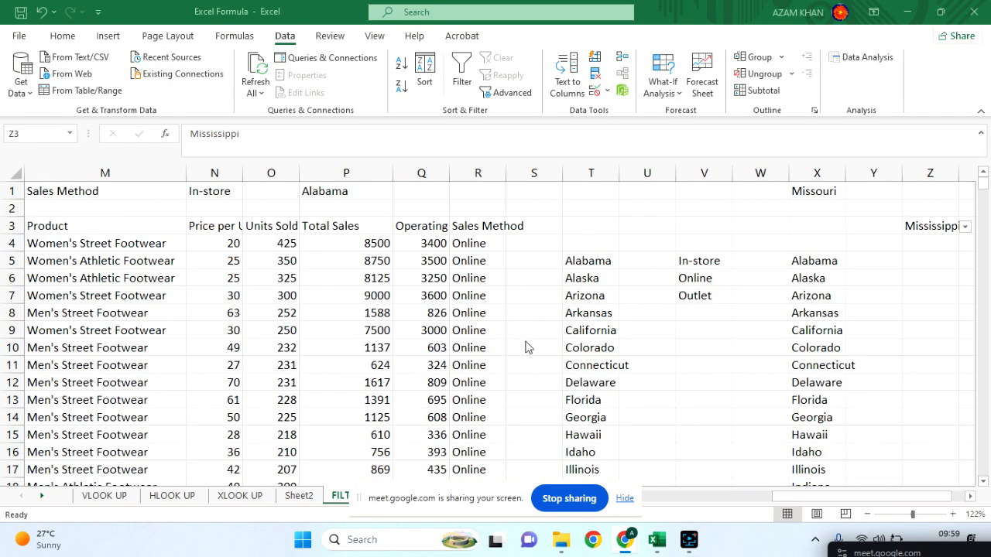
pyautogui.hscroll(3, 525, 348)
pyautogui.hscroll(-2, 525, 348)
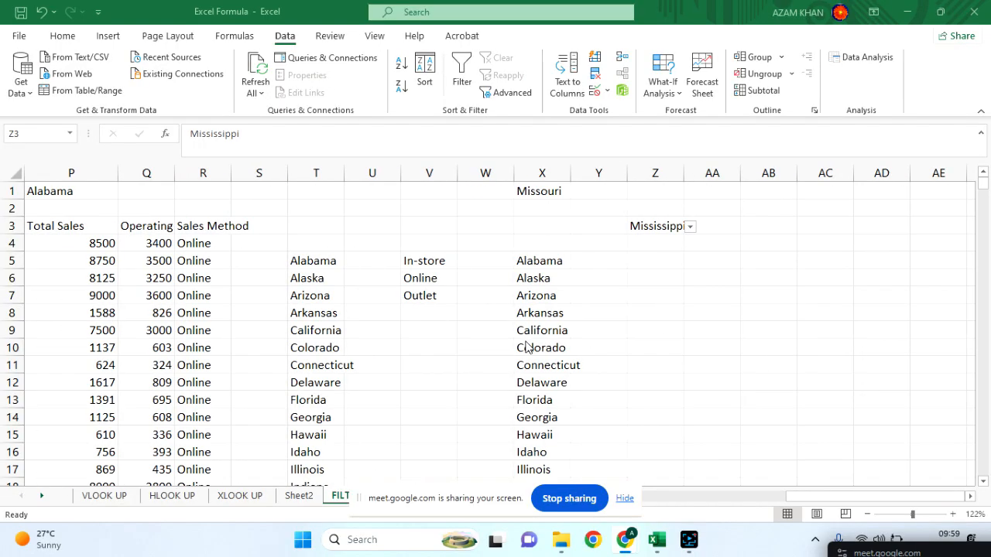
pyautogui.hscroll(-5, 525, 348)
pyautogui.hscroll(5, 525, 348)
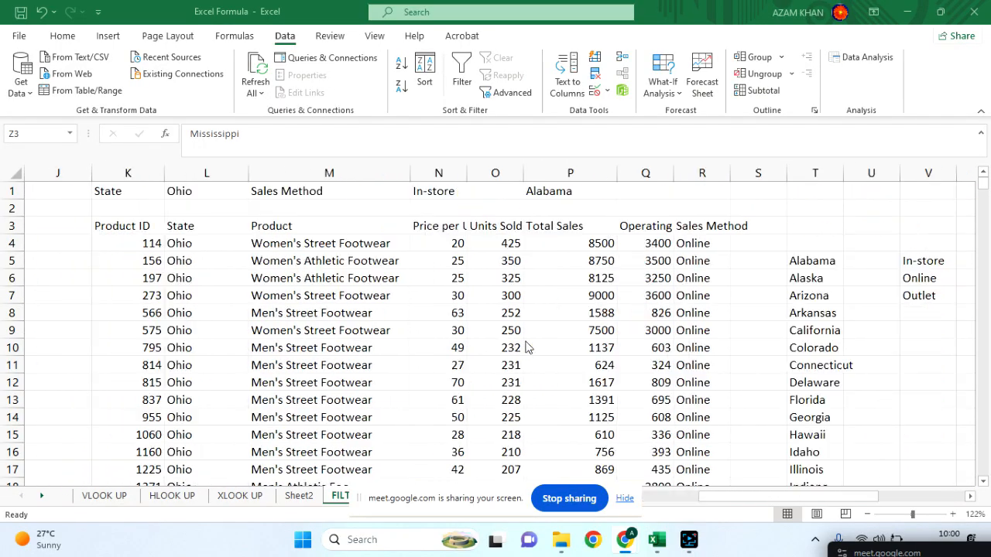
pyautogui.hscroll(-3, 525, 347)
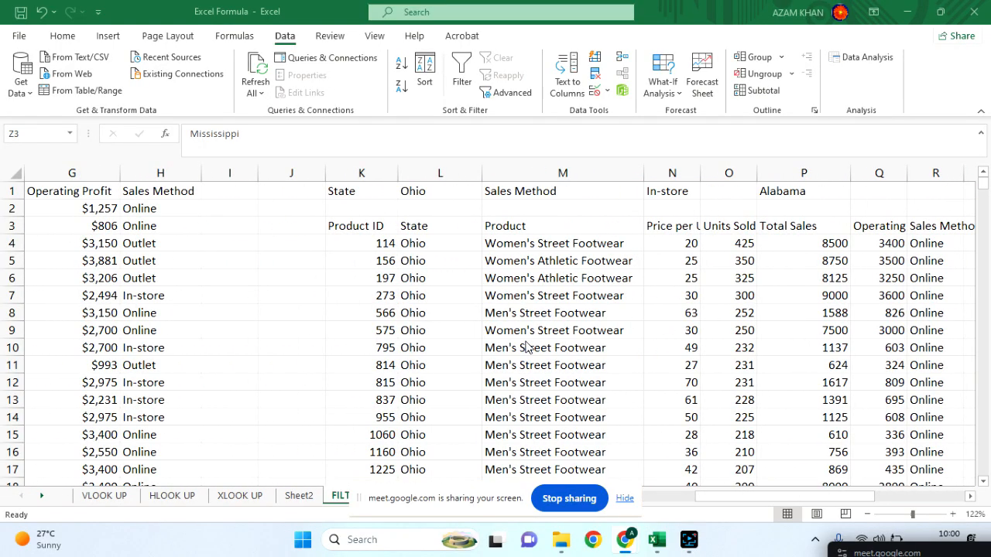
pyautogui.click(446, 191)
pyautogui.click(489, 193)
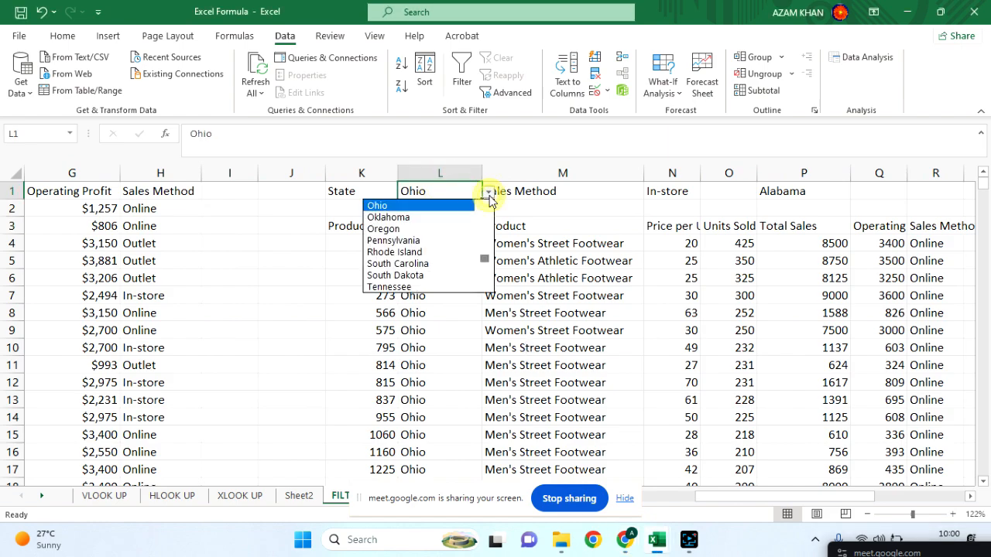
pyautogui.click(426, 219)
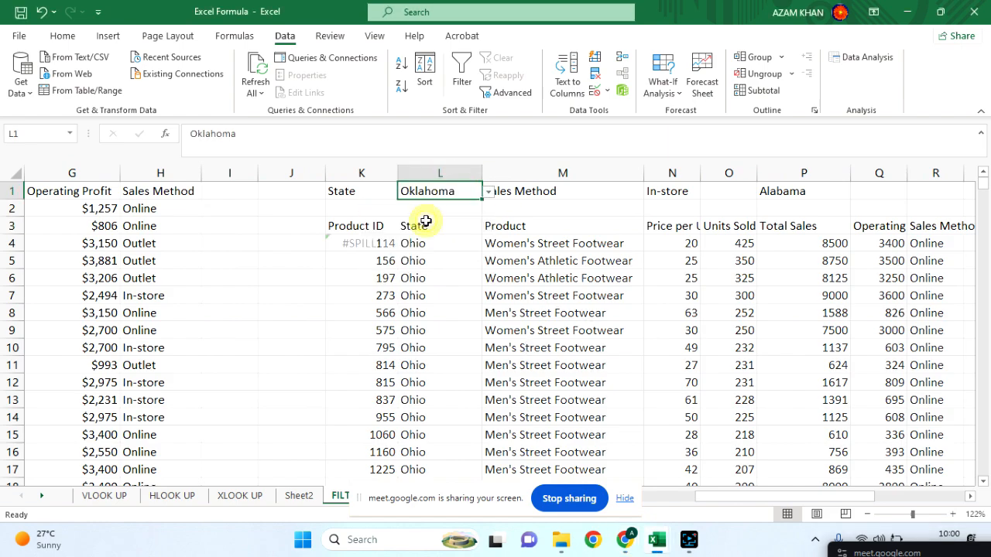
pyautogui.click(489, 192)
pyautogui.click(418, 287)
# Change the state criterion in L1 to New Mexico first and finally to Maine.
pyautogui.click(487, 193)
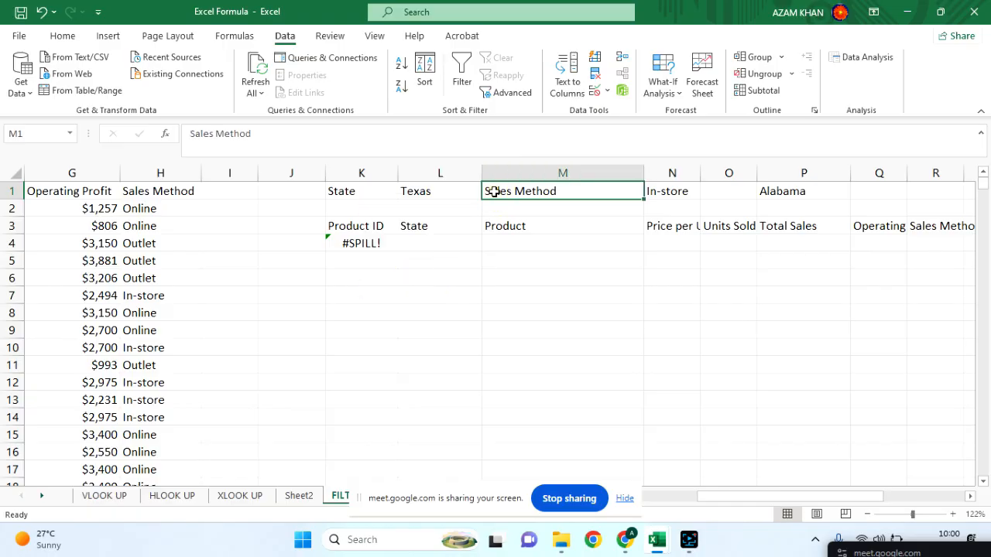
pyautogui.click(473, 188)
pyautogui.click(488, 191)
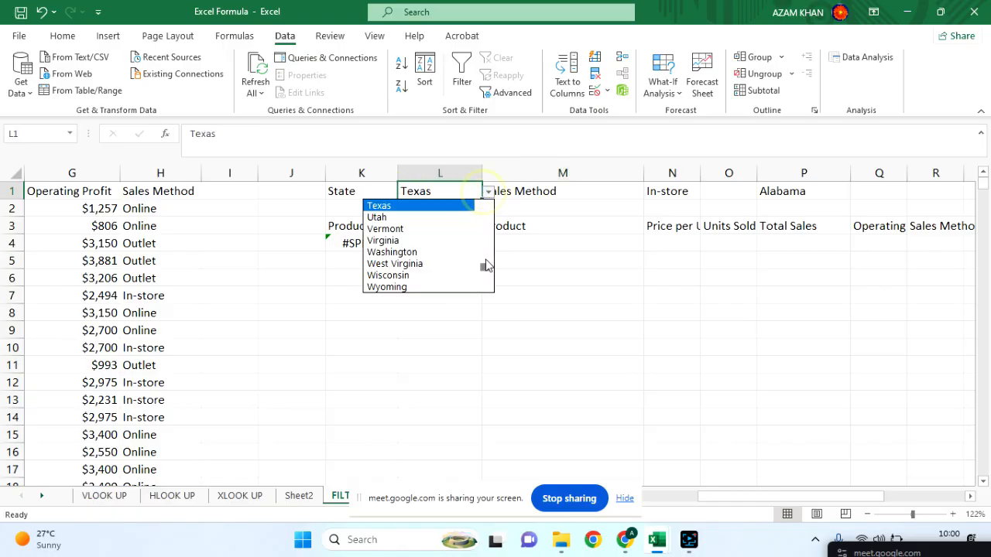
pyautogui.moveTo(483, 268); pyautogui.dragTo(486, 251)
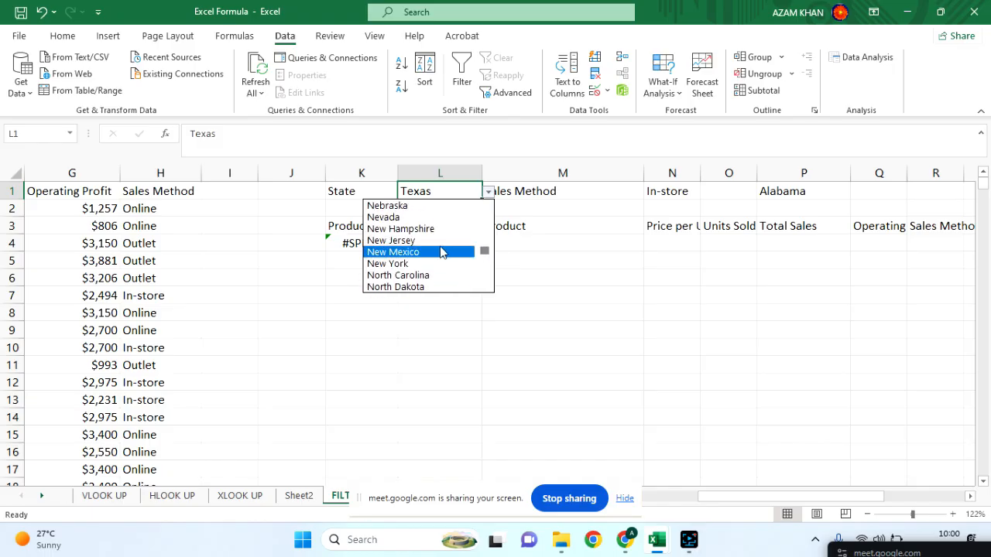
pyautogui.click(428, 256)
pyautogui.click(489, 191)
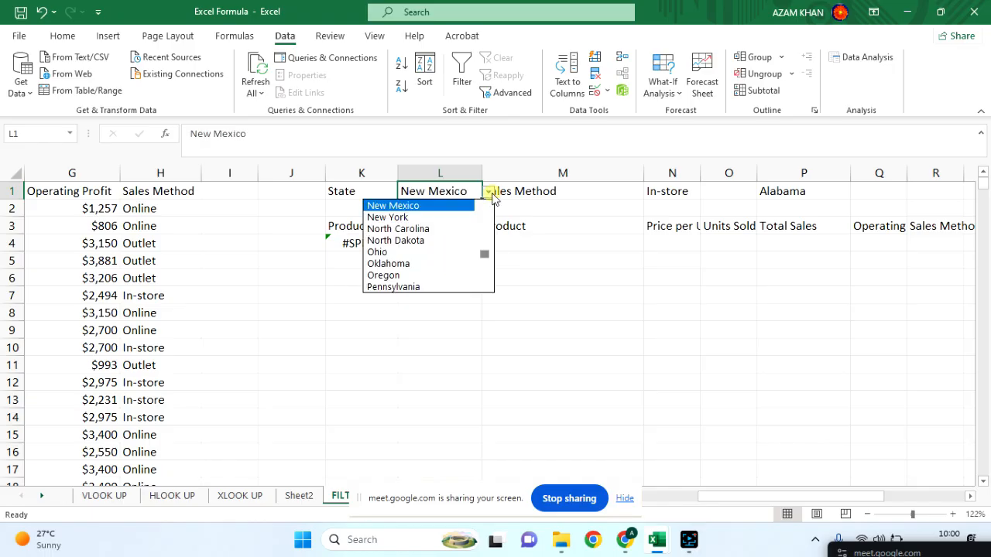
pyautogui.moveTo(486, 255); pyautogui.dragTo(482, 239)
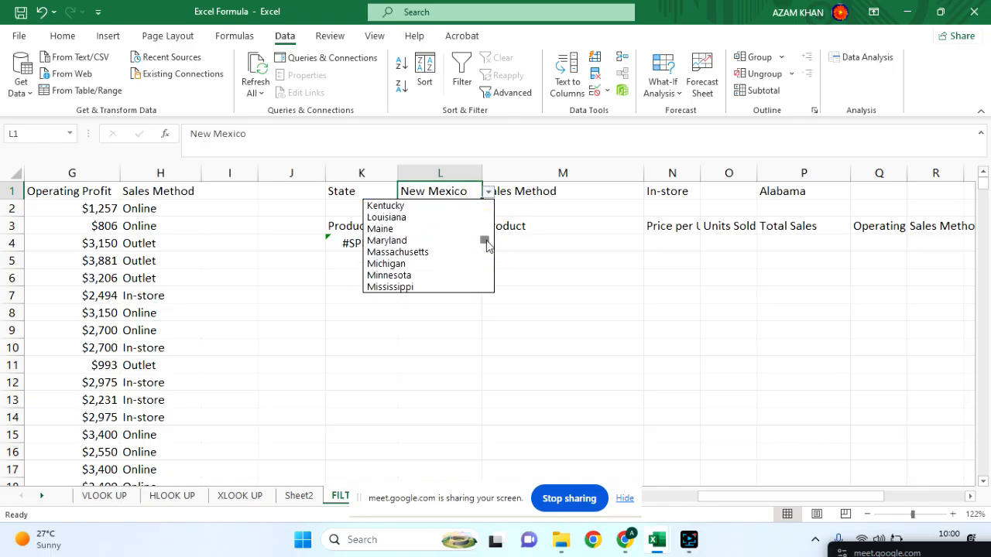
pyautogui.click(418, 227)
# Examine the Maine records extracted by the FILTER formula across their rows and columns, including the adjacent source data.
pyautogui.hscroll(3, 488, 307)
pyautogui.scroll(-8, 490, 308)
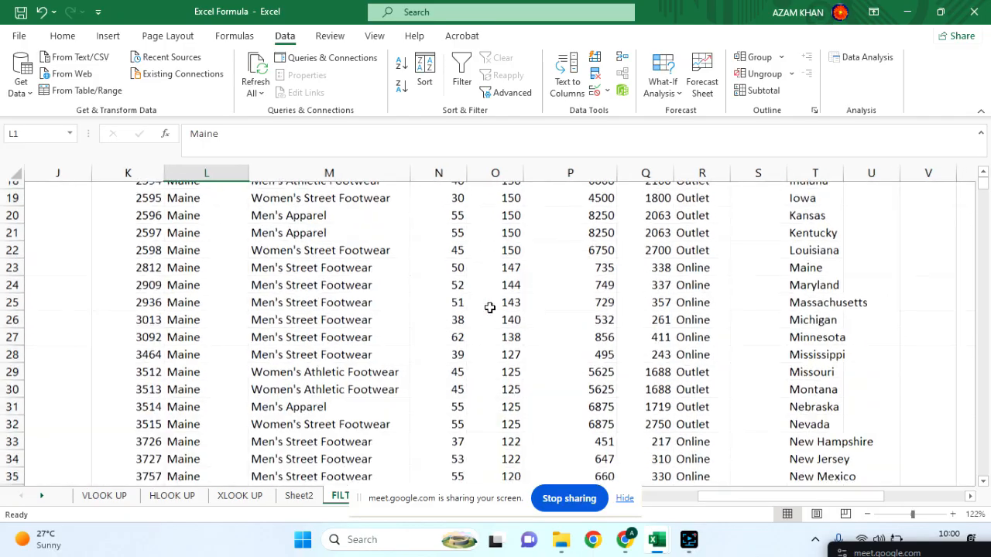
pyautogui.scroll(-16, 489, 308)
pyautogui.scroll(20, 489, 309)
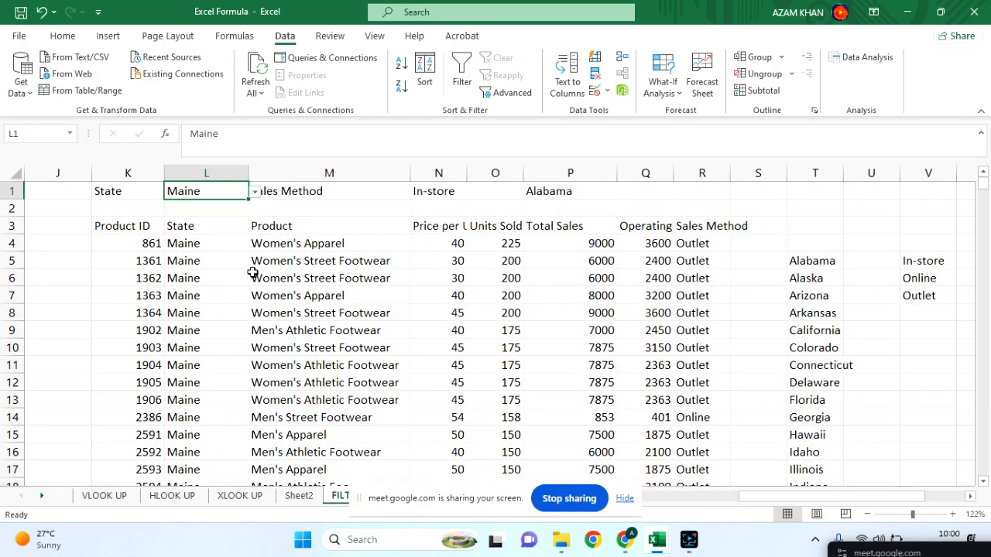
pyautogui.hscroll(-6, 253, 273)
pyautogui.hscroll(6, 253, 273)
pyautogui.hscroll(2, 578, 347)
pyautogui.hscroll(-3, 578, 348)
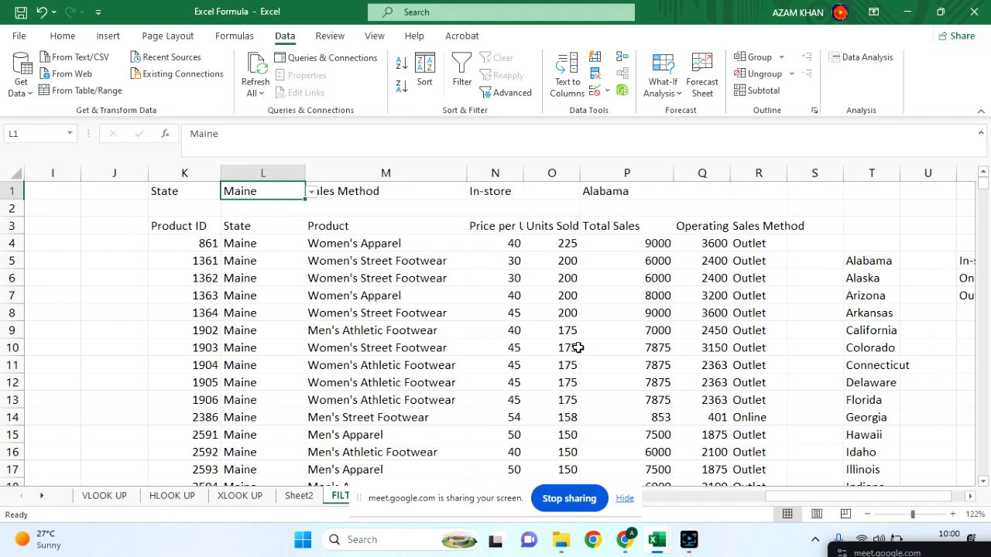
# Delete the SUM formula from P148, directly below the extracted Total Sales values.
pyautogui.moveTo(181, 232); pyautogui.dragTo(755, 436)
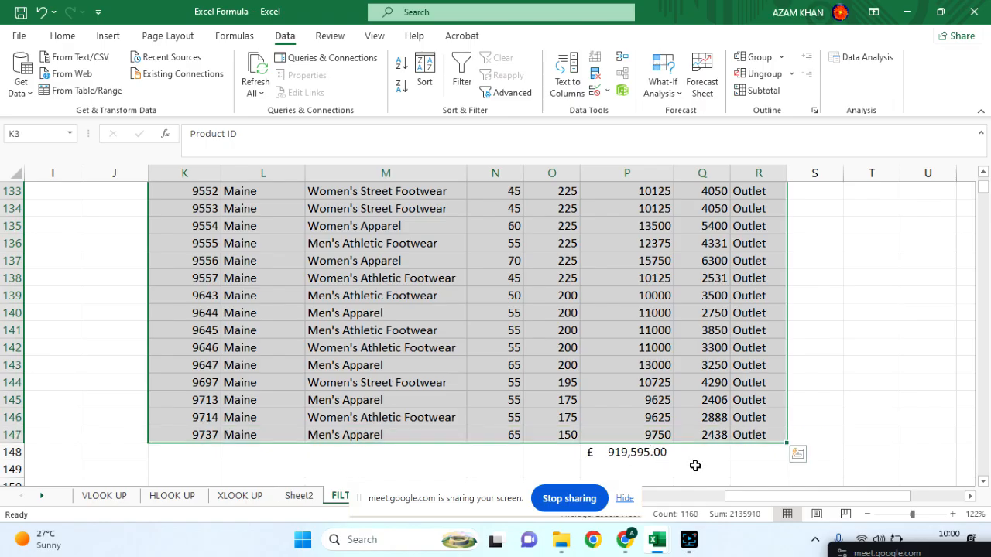
pyautogui.click(695, 467)
pyautogui.click(631, 451)
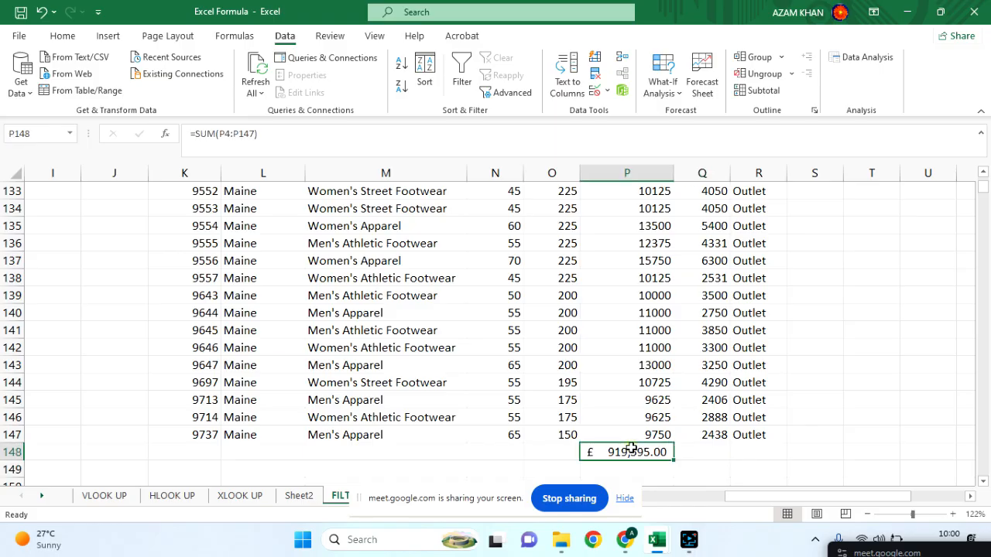
pyautogui.doubleClick(631, 451)
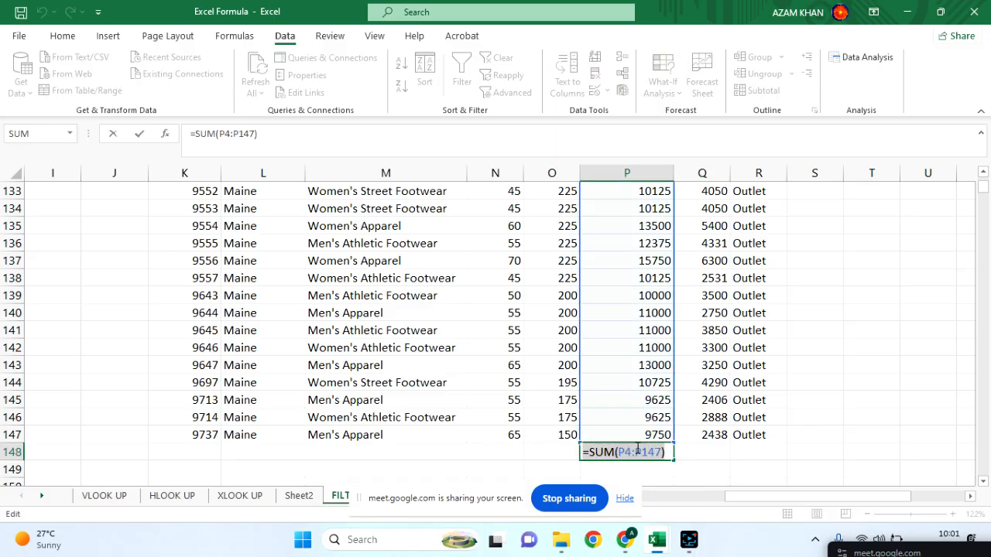
pyautogui.press('BackSpace')
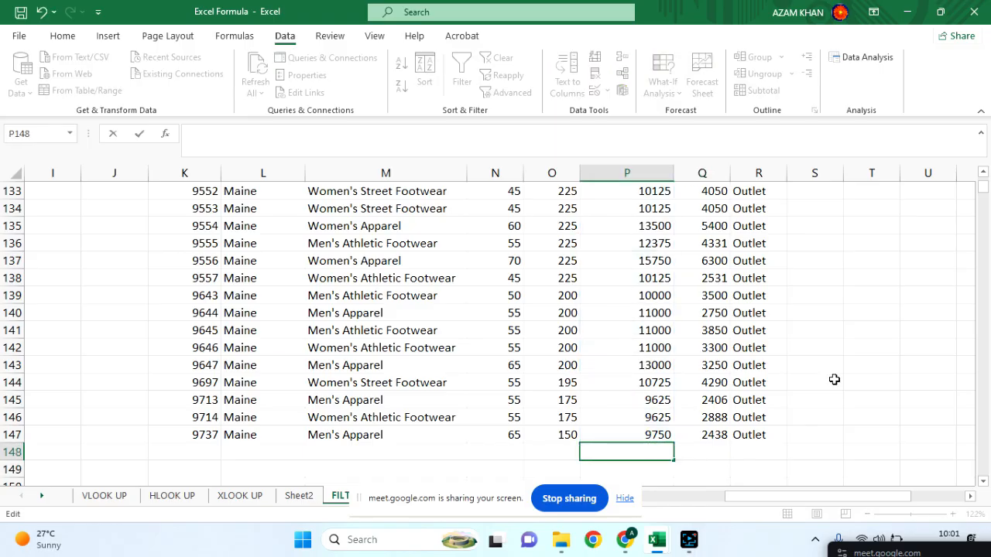
pyautogui.click(749, 469)
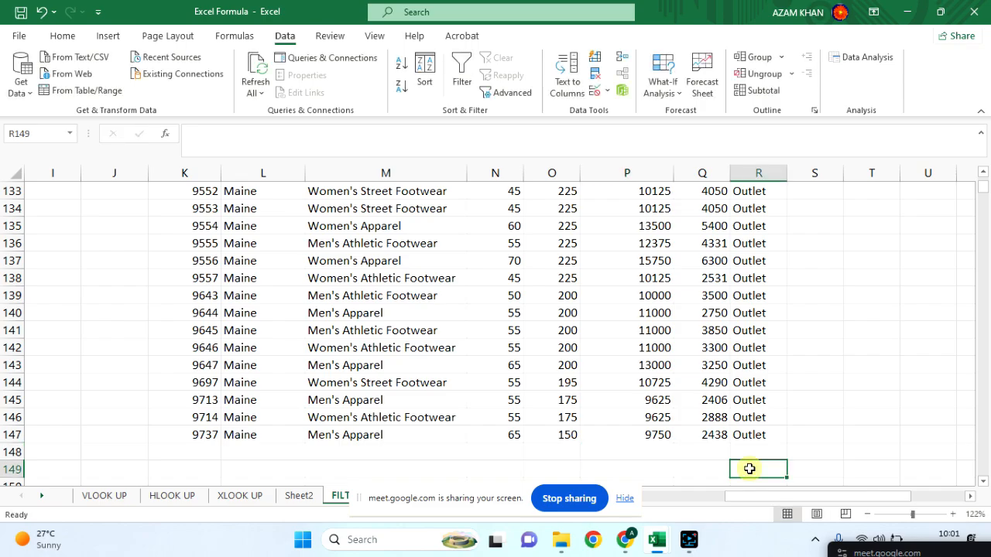
pyautogui.click(643, 449)
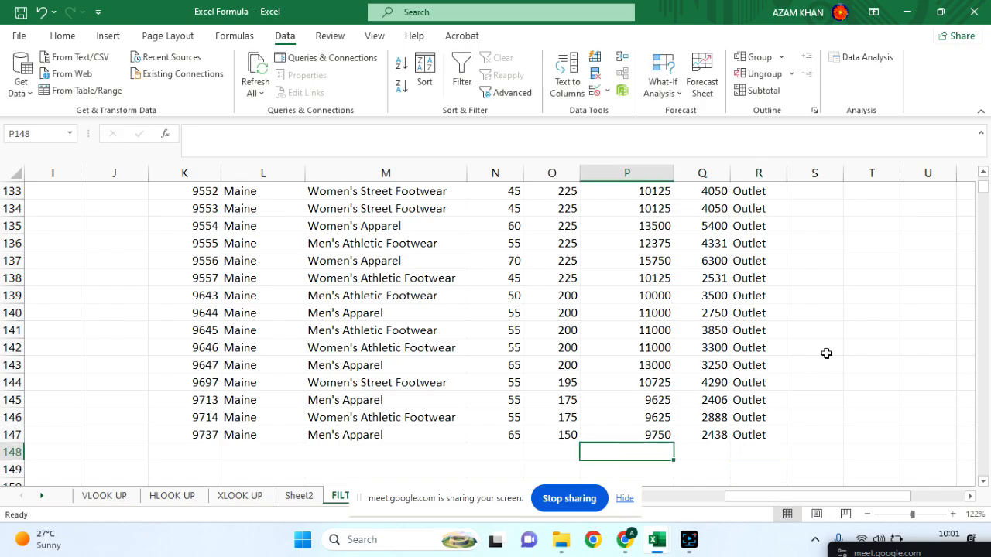
# Total the extracted Total Sales values in P4:P147 with AutoSum in the cell below them.
pyautogui.scroll(18, 826, 354)
pyautogui.scroll(20, 826, 353)
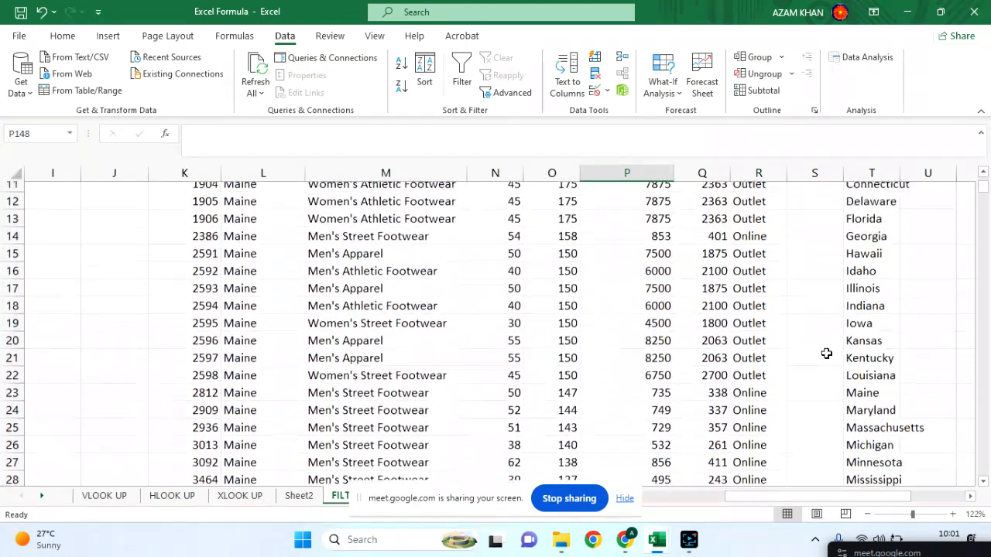
pyautogui.moveTo(639, 244); pyautogui.dragTo(638, 462)
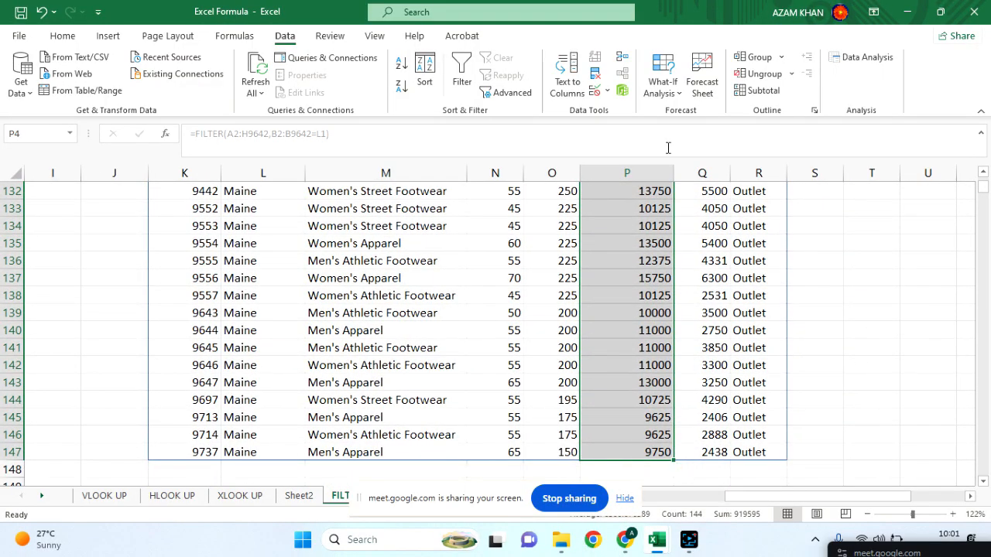
pyautogui.click(64, 37)
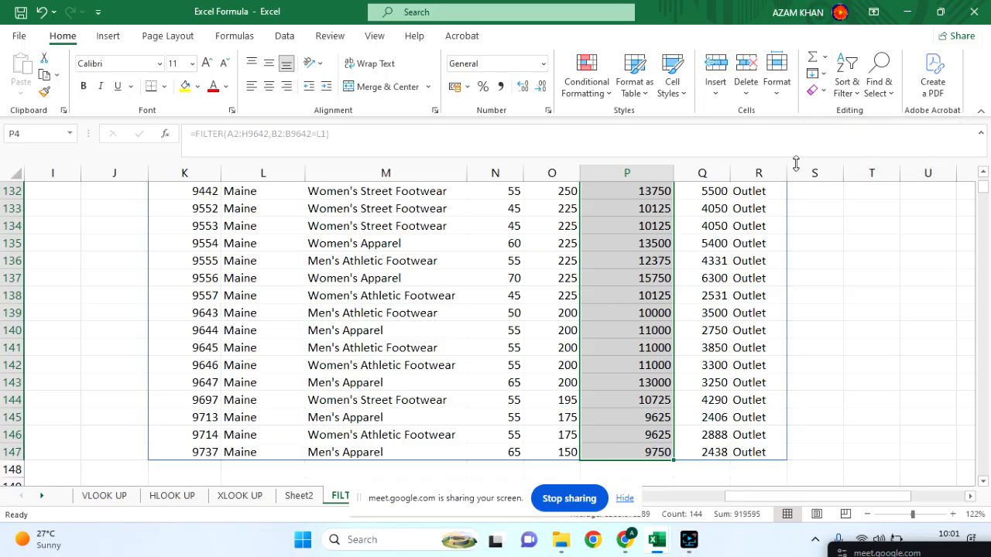
pyautogui.click(815, 57)
pyautogui.scroll(-20, 752, 241)
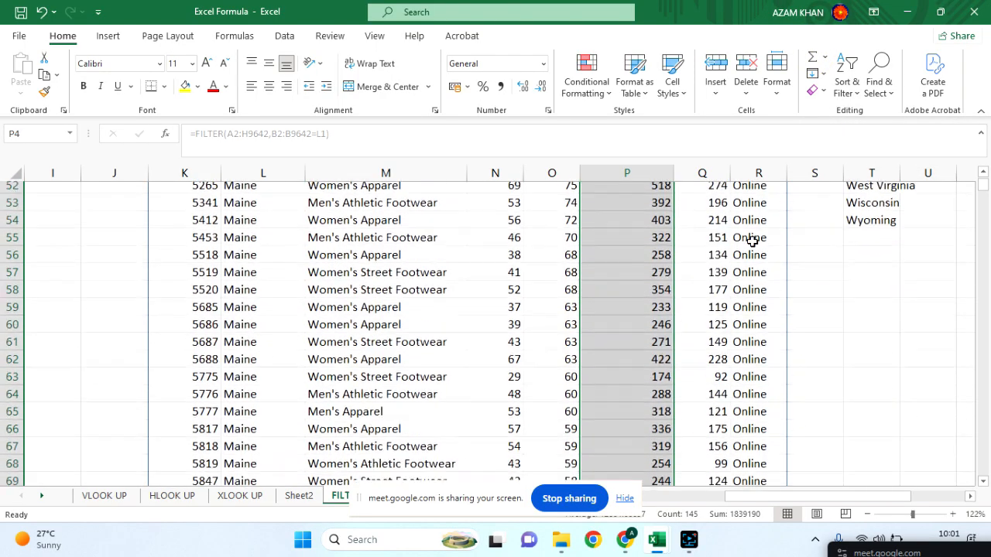
pyautogui.scroll(8, 751, 242)
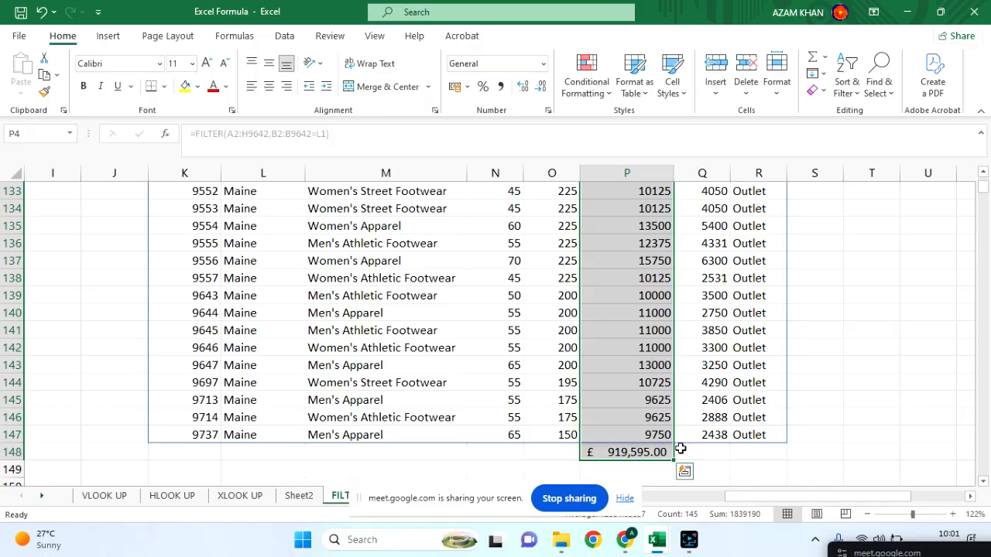
pyautogui.scroll(12, 795, 415)
pyautogui.scroll(20, 795, 415)
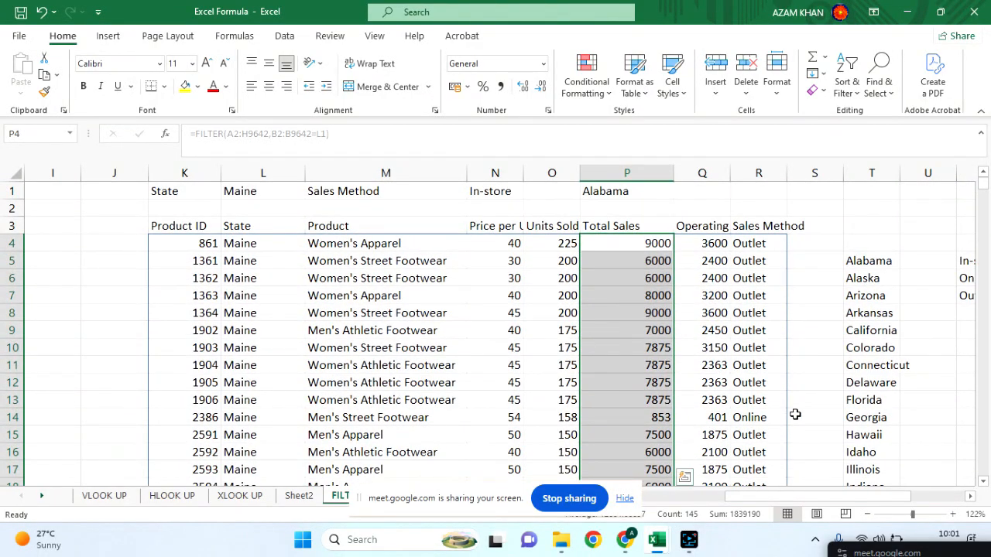
# Undo the AutoSum total, reselect P4:P147 and insert the sum again in P148.
pyautogui.scroll(-5, 679, 387)
pyautogui.scroll(-20, 679, 388)
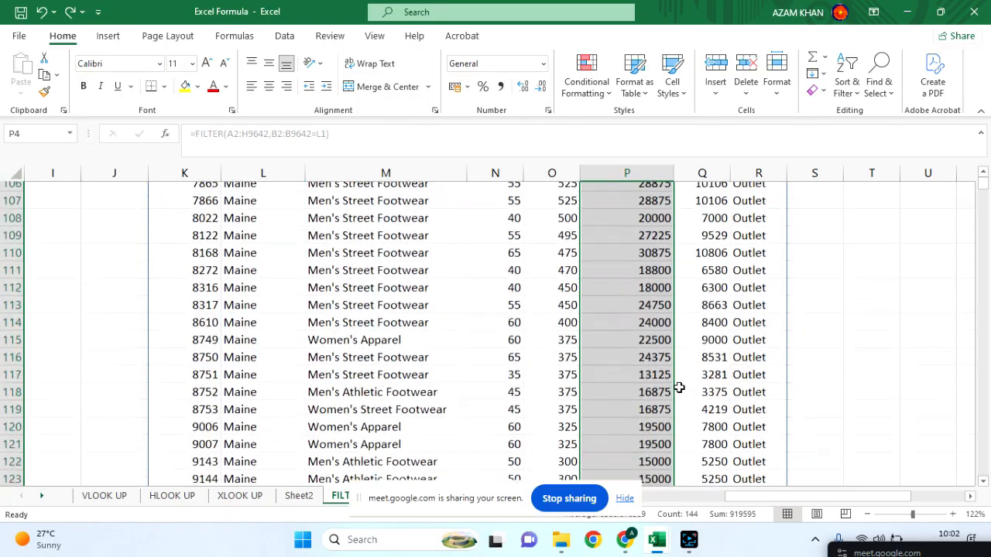
pyautogui.scroll(20, 679, 387)
pyautogui.scroll(20, 679, 387)
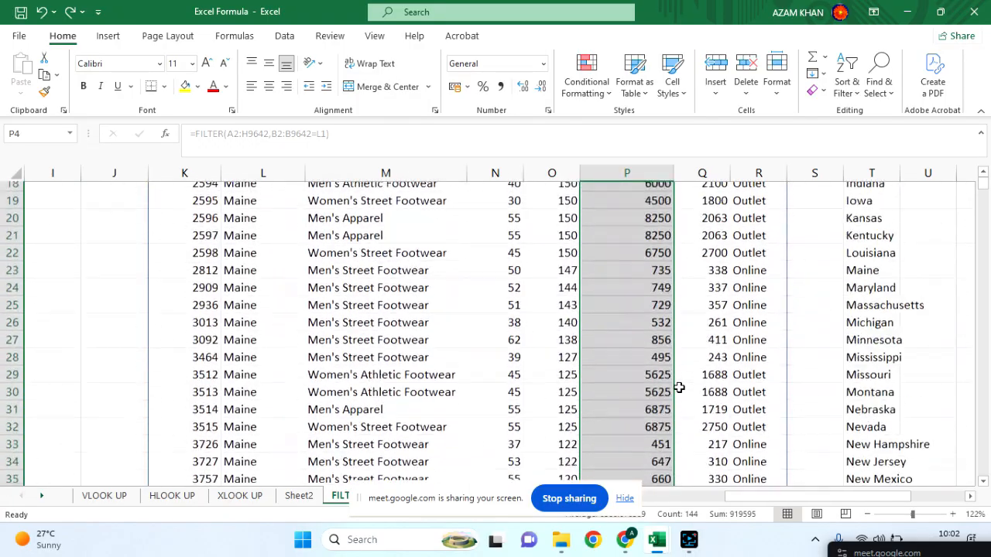
pyautogui.moveTo(620, 243); pyautogui.dragTo(642, 452)
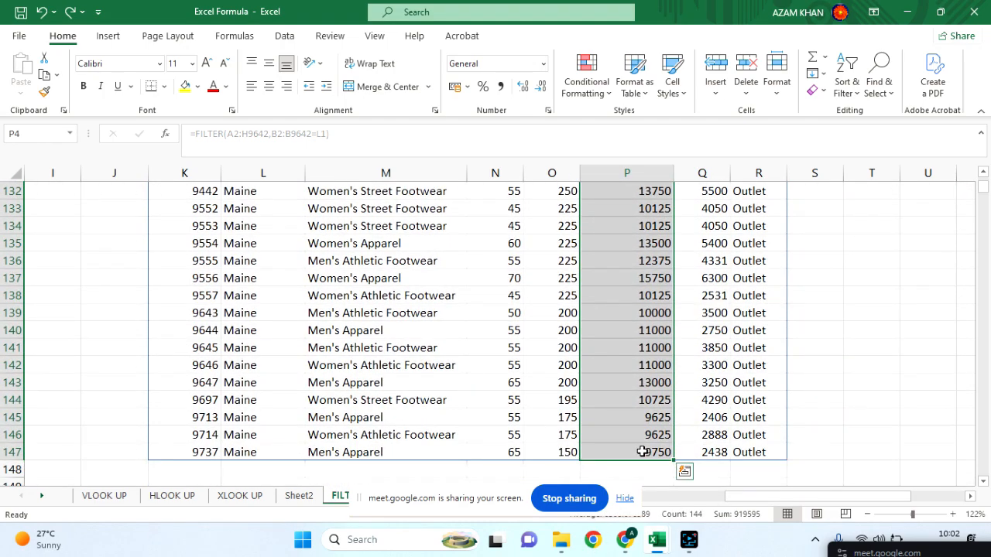
pyautogui.hotkey('alt', '=')
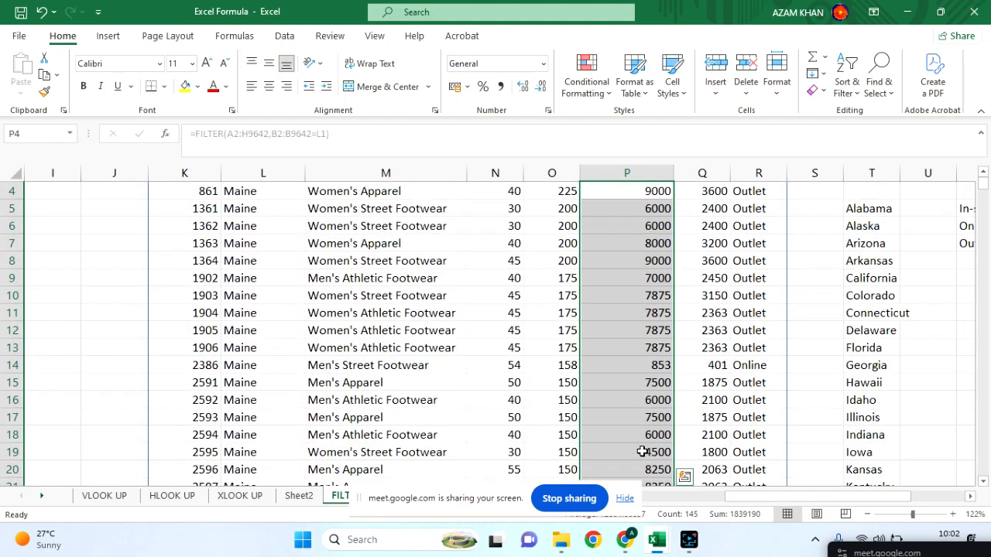
pyautogui.scroll(-20, 763, 335)
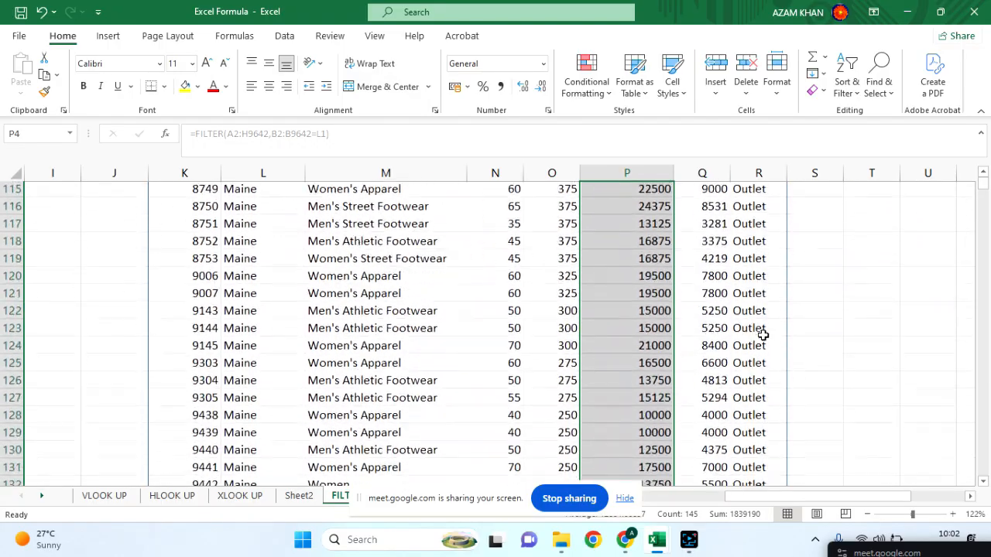
pyautogui.scroll(7, 763, 335)
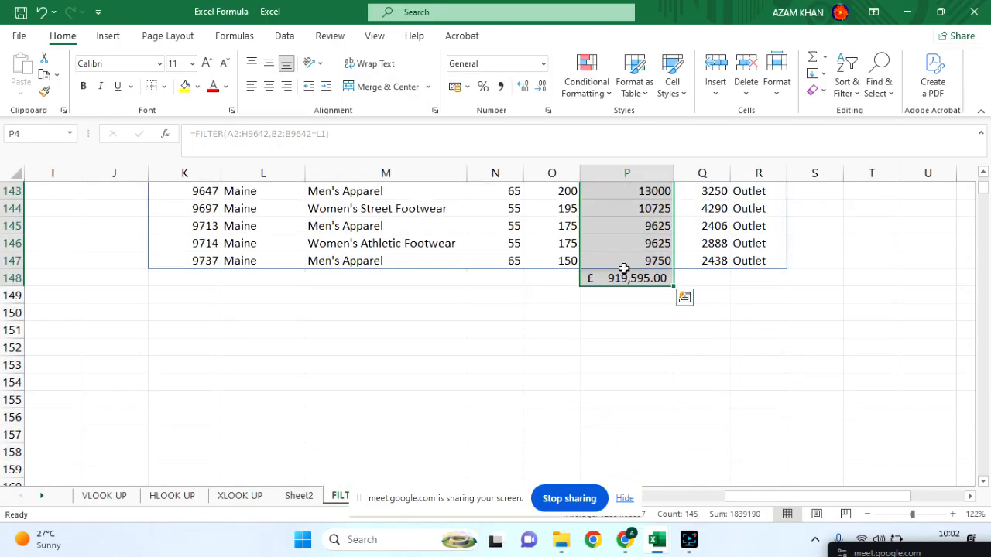
# Open the SUM formula in P148 to check its cell range, and leave it unchanged.
pyautogui.click(629, 279)
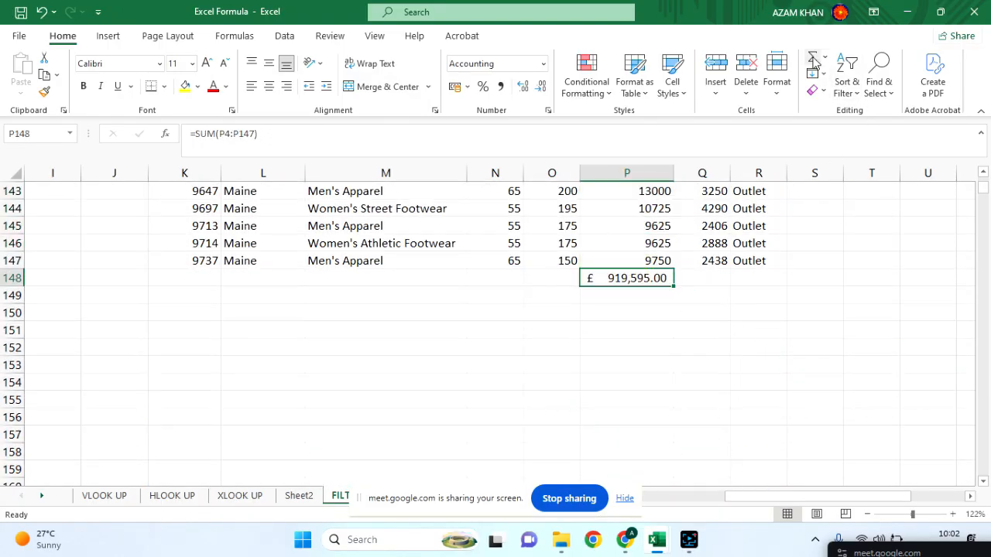
pyautogui.doubleClick(639, 276)
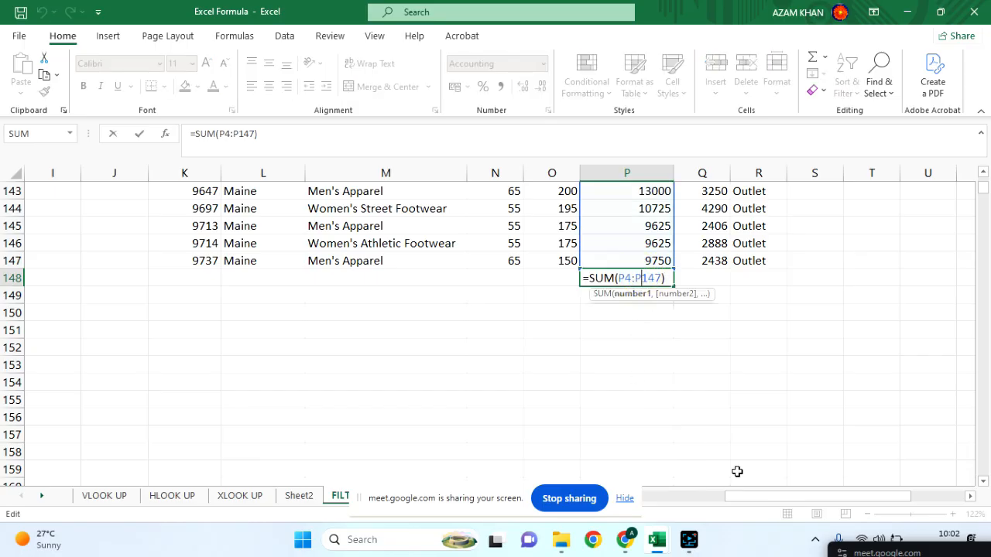
pyautogui.press('Return')
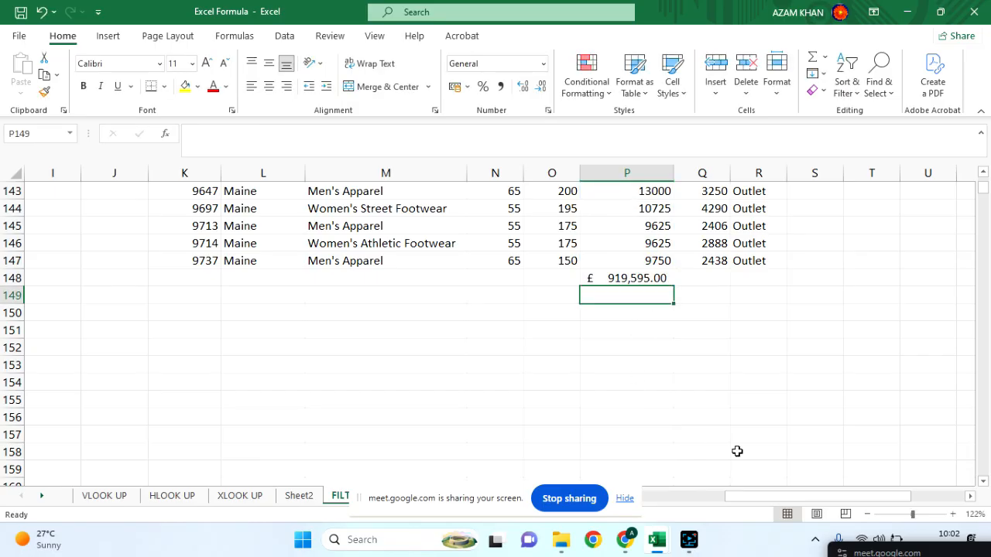
# Select the extracted Maine table with its headers, K3:R147, and return to its first rows.
pyautogui.scroll(20, 791, 403)
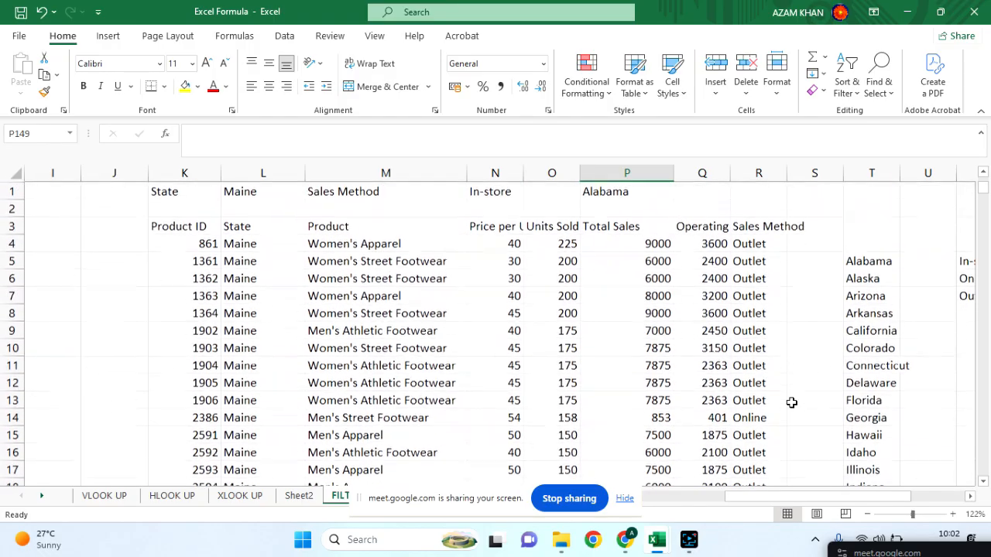
pyautogui.moveTo(196, 225); pyautogui.dragTo(737, 436)
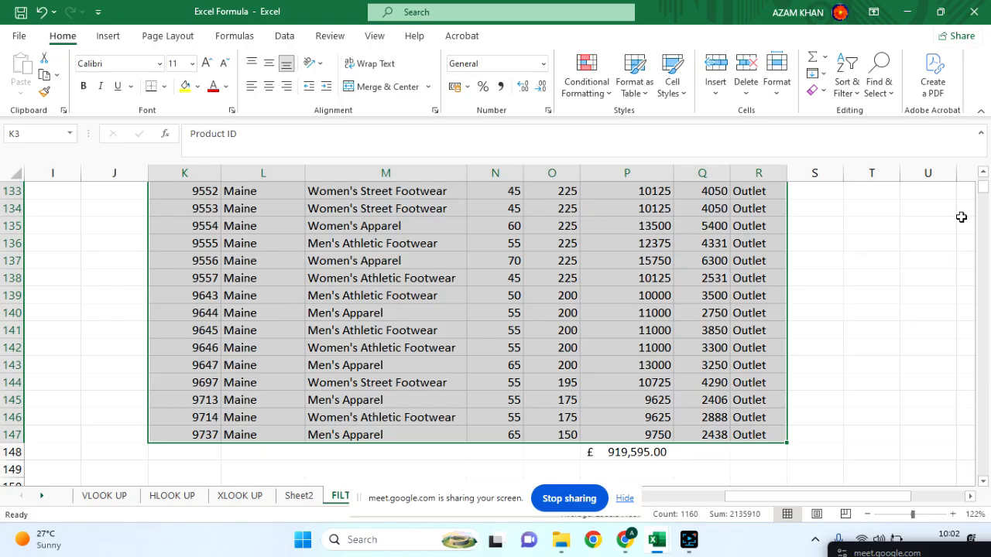
pyautogui.moveTo(981, 192); pyautogui.dragTo(982, 176)
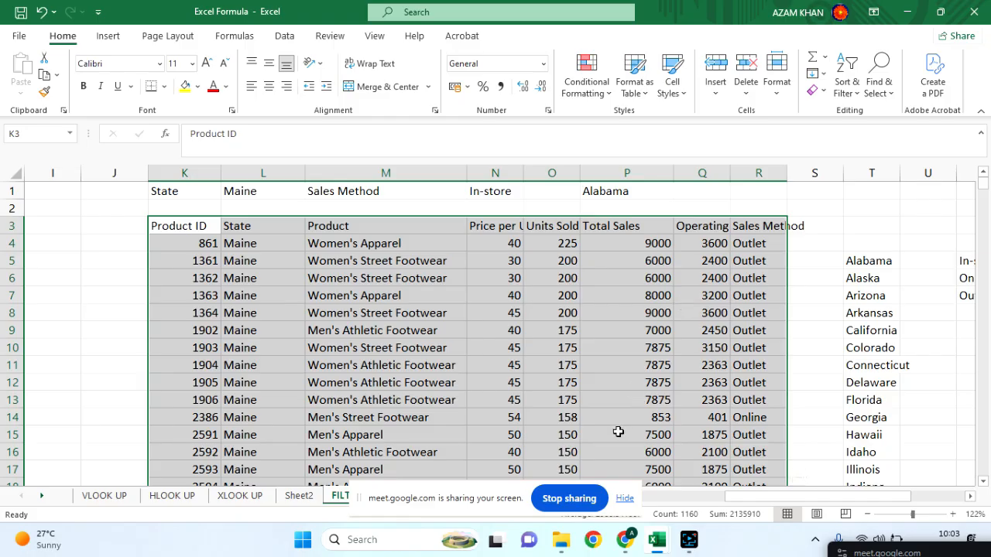
# Bring up the Screen Recorder window and minimize it to return to the Excel Formula workbook.
pyautogui.click(689, 540)
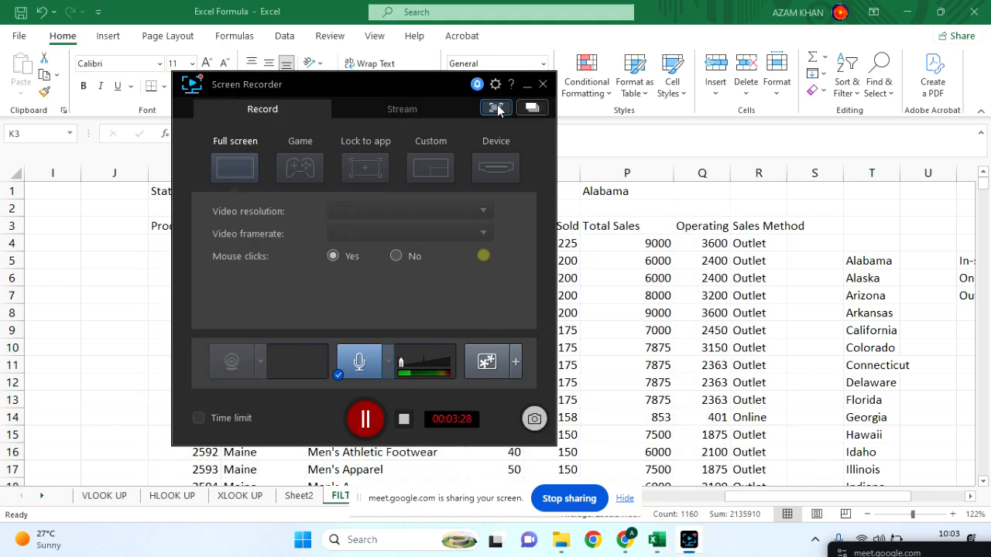
pyautogui.click(527, 84)
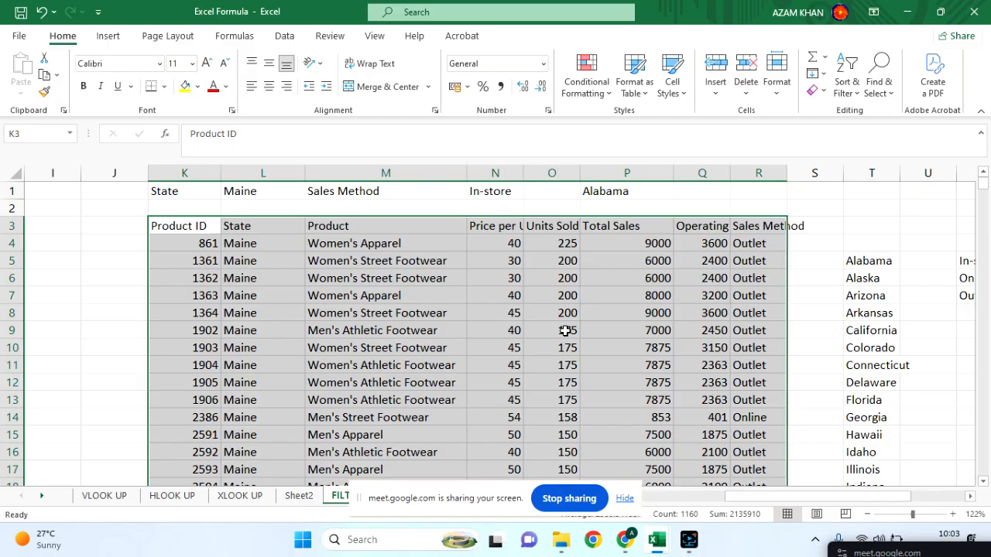
# AutoFit the Price per Unit, Sales Method and Operating Profit columns of the extracted Maine table.
pyautogui.doubleClick(523, 172)
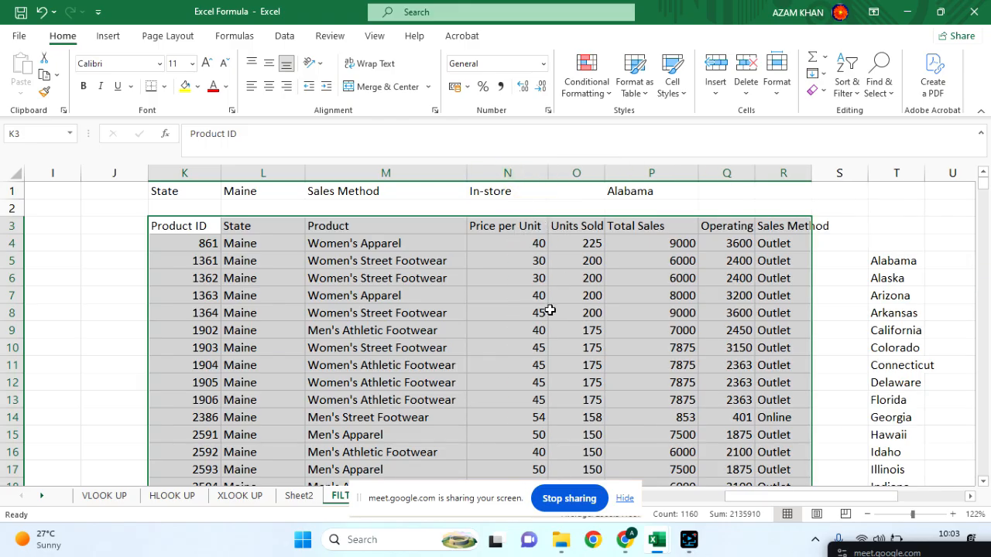
pyautogui.doubleClick(812, 173)
pyautogui.doubleClick(755, 173)
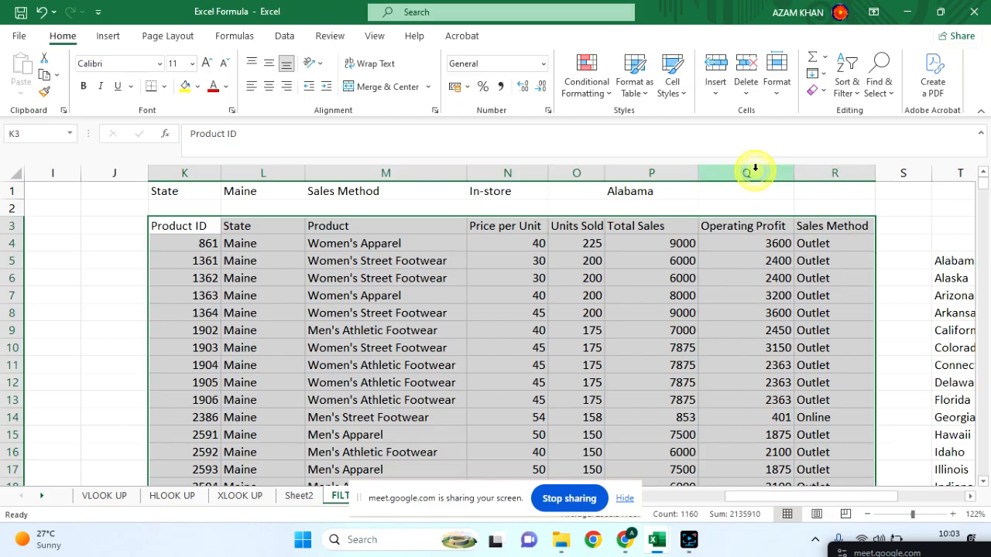
pyautogui.hscroll(3, 740, 310)
pyautogui.hscroll(-3, 740, 310)
pyautogui.scroll(-1, 740, 311)
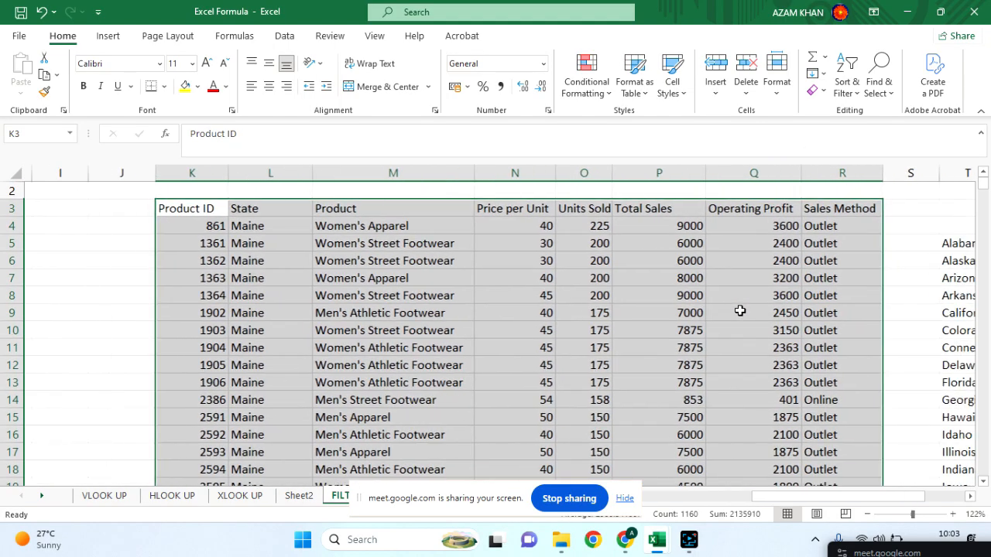
pyautogui.scroll(1, 740, 310)
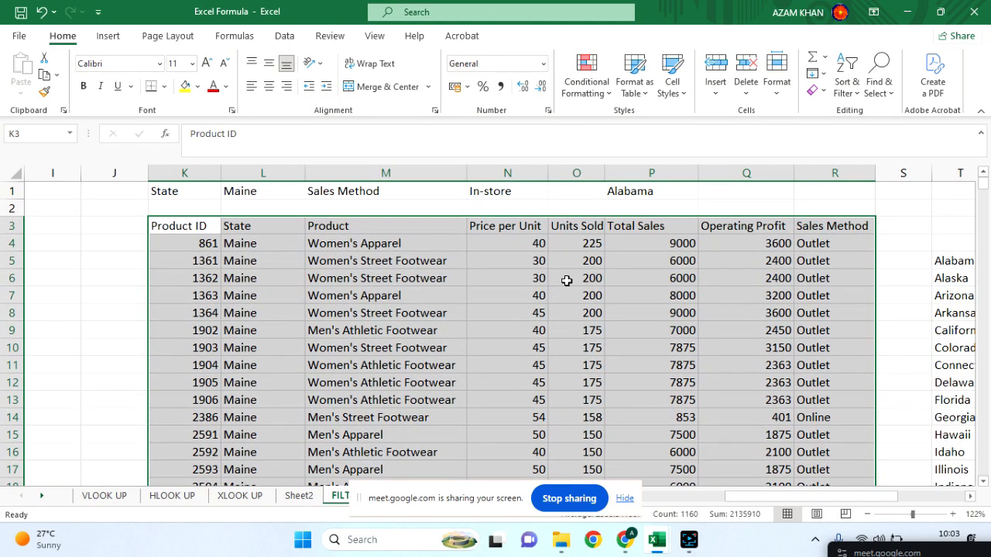
pyautogui.click(108, 37)
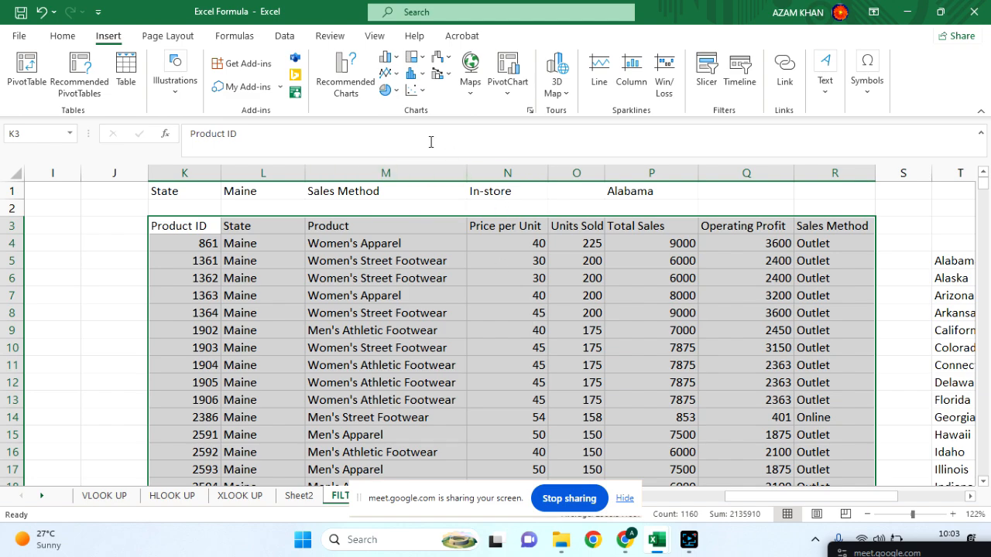
pyautogui.click(344, 80)
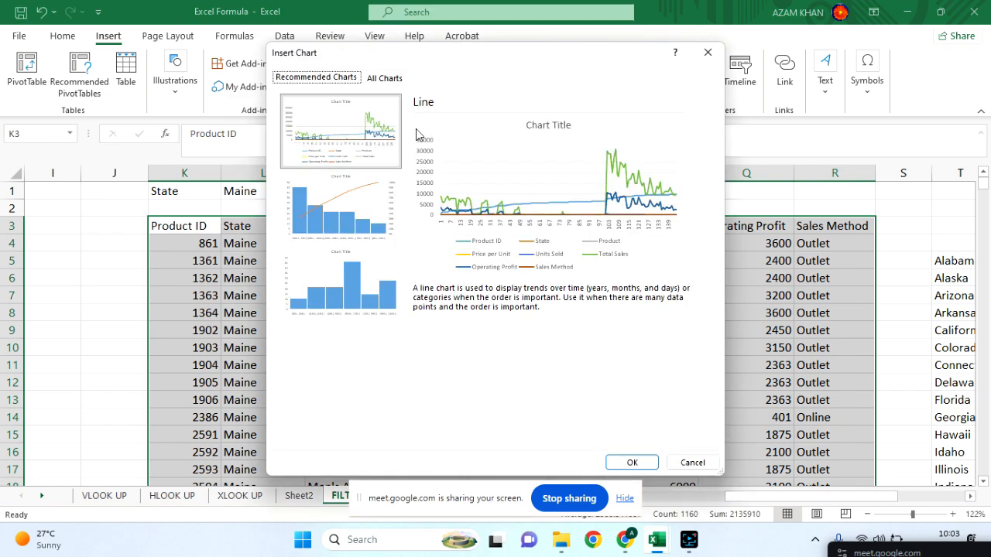
pyautogui.click(380, 81)
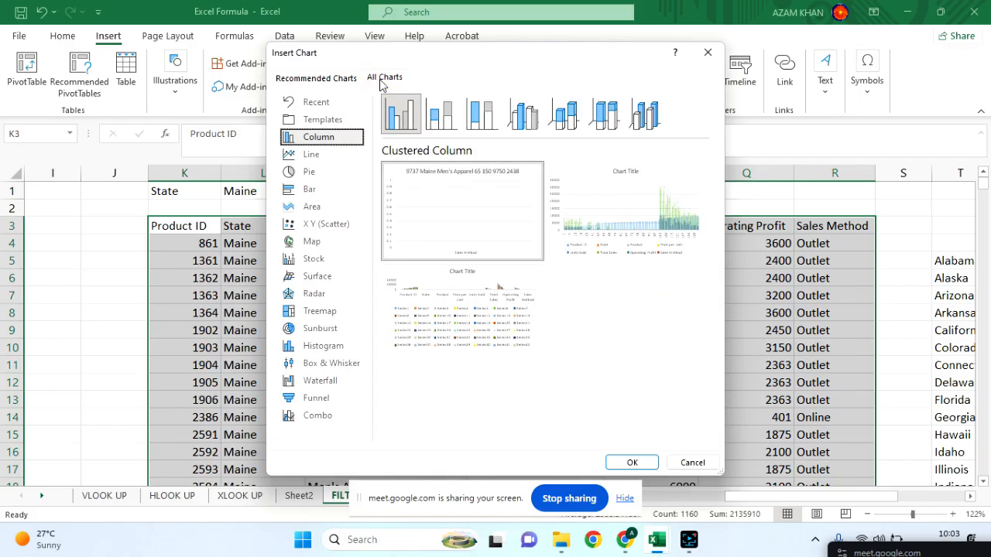
pyautogui.click(707, 51)
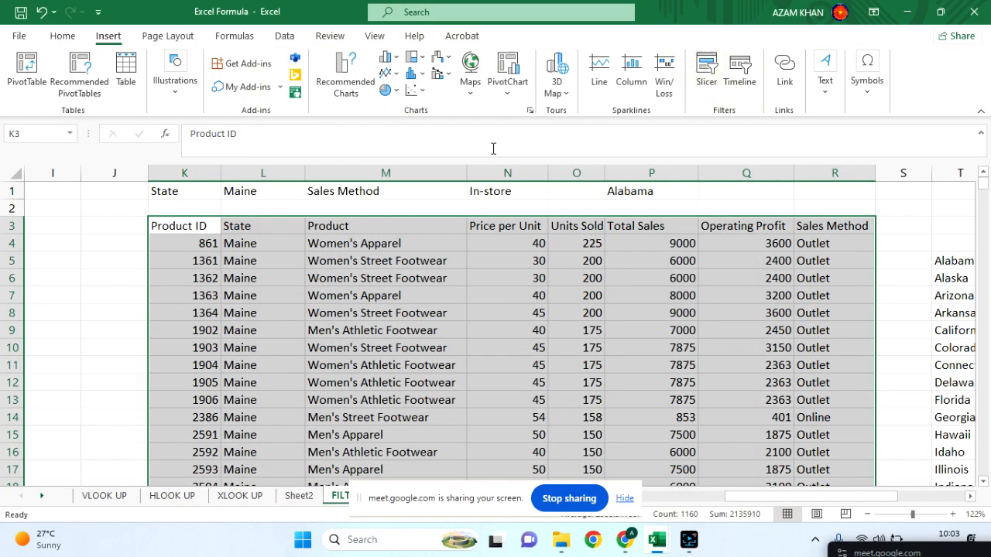
# Insert a PivotChart from the FILTER sheet range K3:R147 on a new worksheet.
pyautogui.click(509, 92)
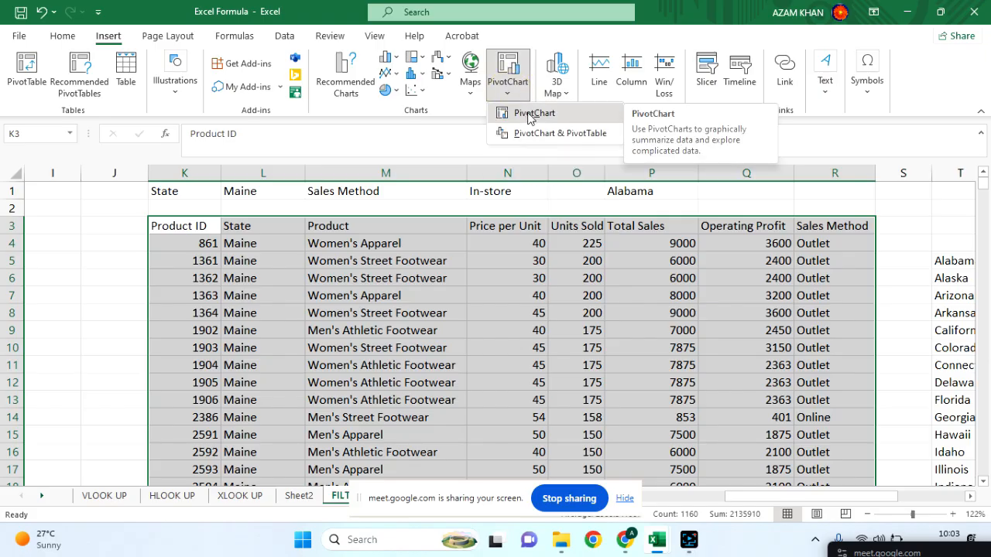
pyautogui.click(531, 114)
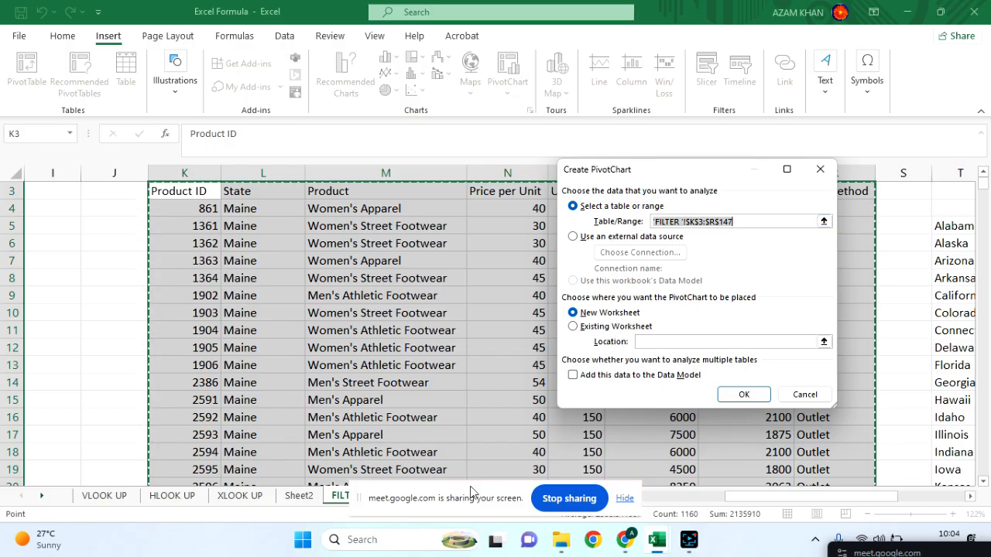
pyautogui.moveTo(381, 504); pyautogui.dragTo(84, 521)
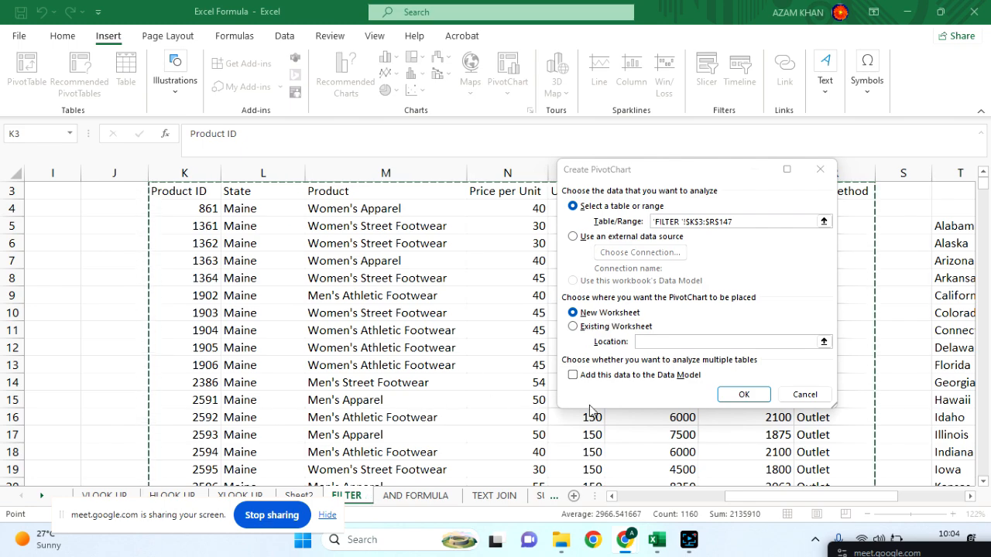
pyautogui.click(734, 399)
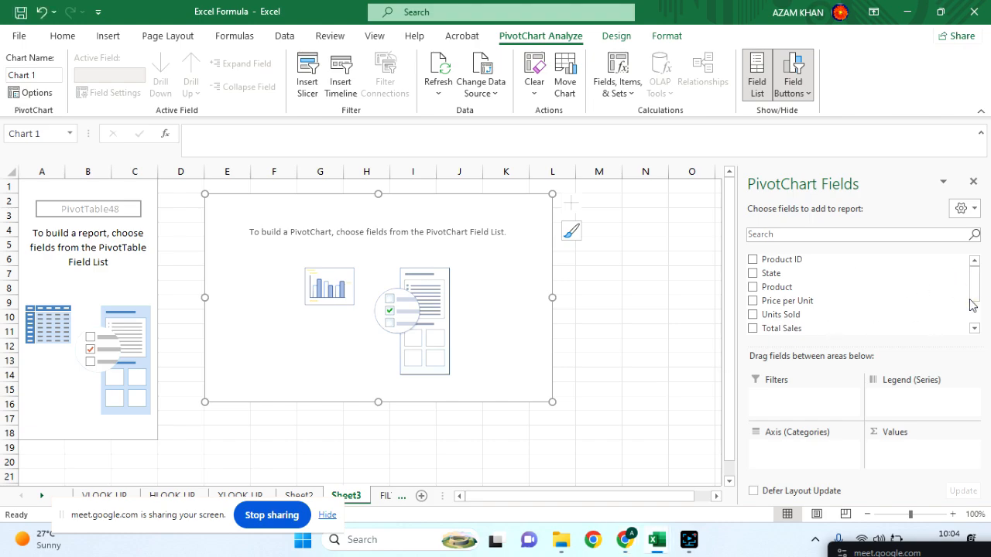
# Build the PivotChart with Product as the axis category and the sum of Total Sales as values.
pyautogui.moveTo(974, 293); pyautogui.dragTo(974, 265)
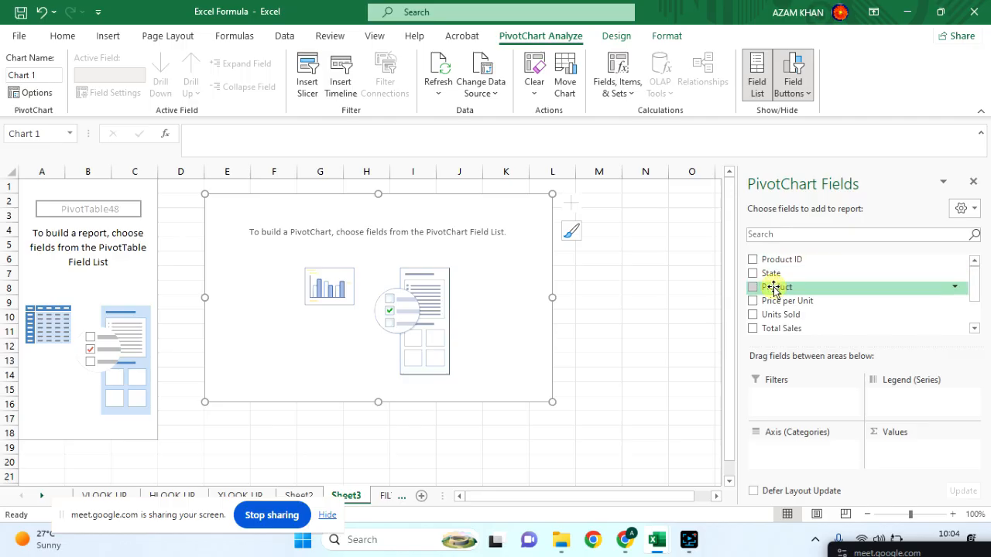
pyautogui.moveTo(775, 289); pyautogui.dragTo(781, 453)
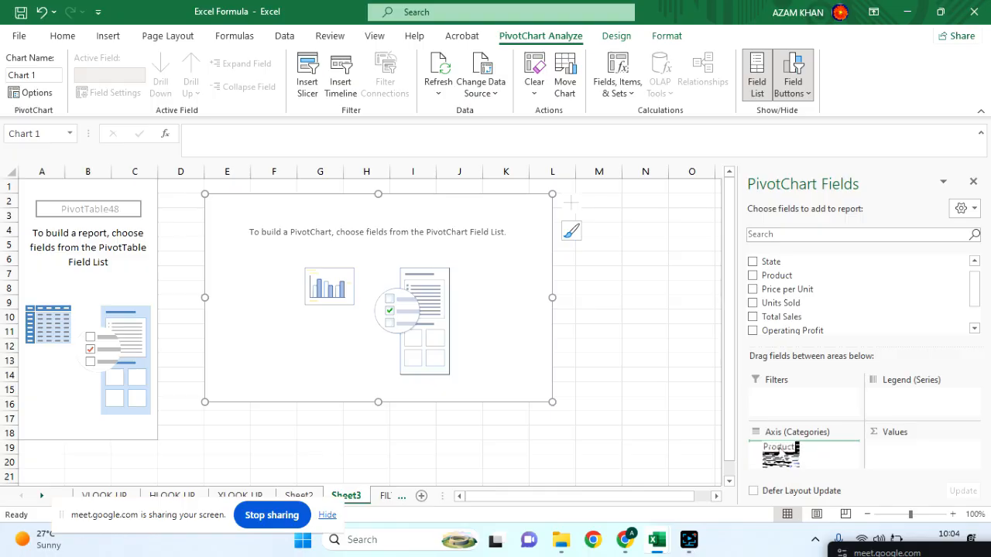
pyautogui.moveTo(780, 454); pyautogui.dragTo(778, 452)
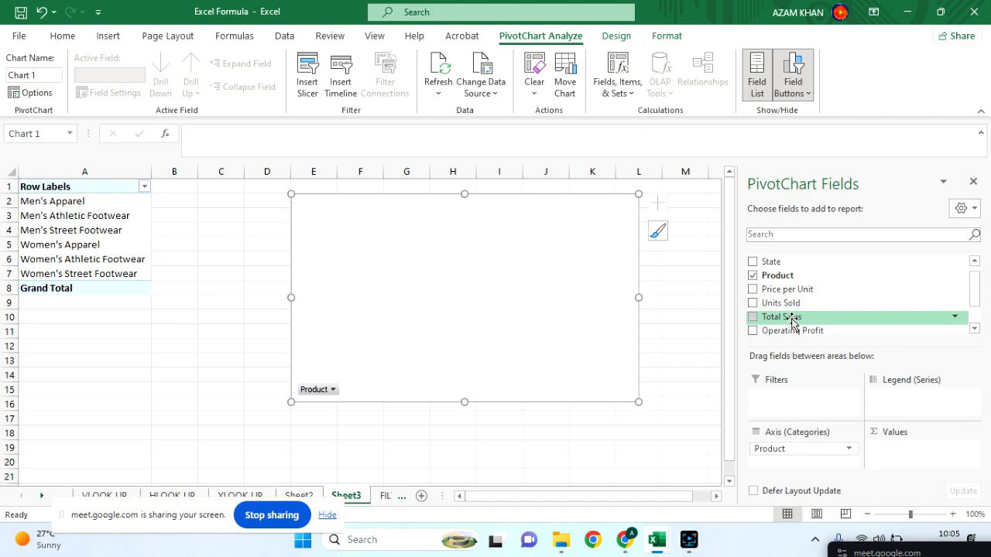
pyautogui.moveTo(793, 322)
pyautogui.mouseDown()
pyautogui.moveTo(809, 319)
pyautogui.moveTo(894, 410)
pyautogui.moveTo(897, 452)
pyautogui.mouseUp()
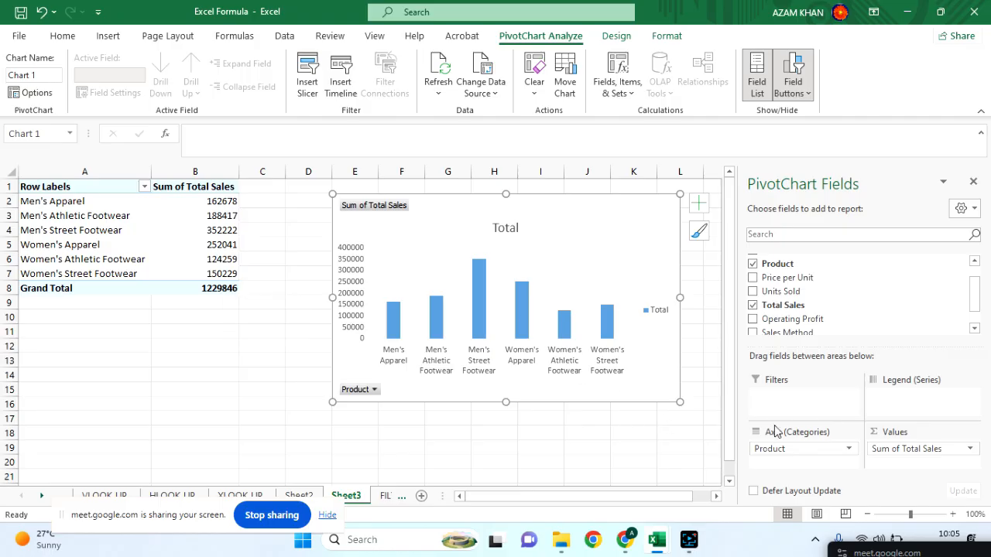
pyautogui.click(849, 453)
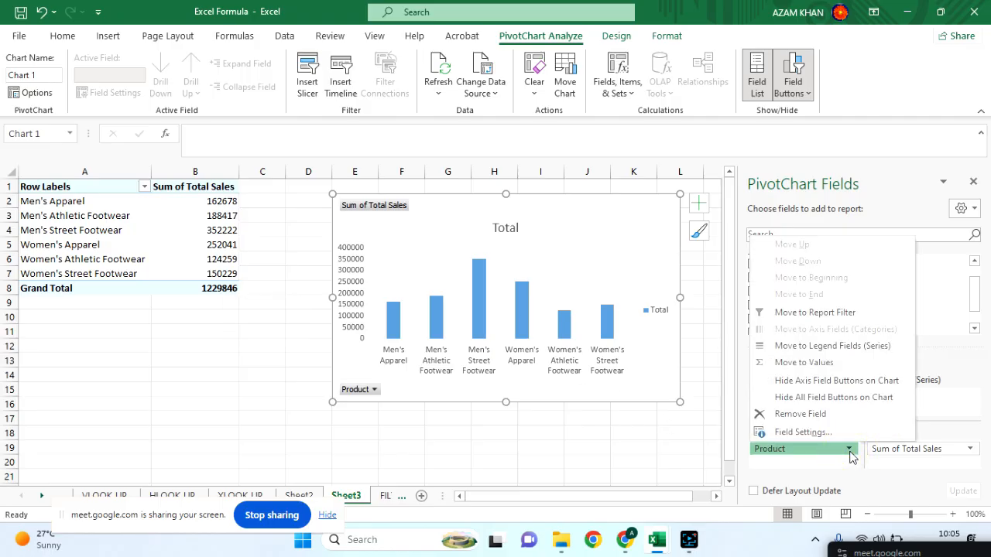
pyautogui.click(849, 452)
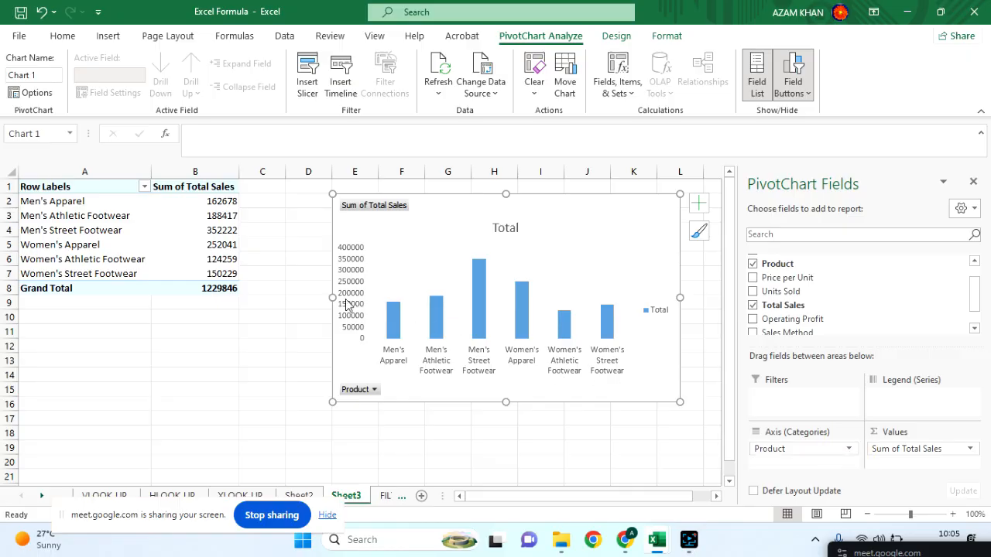
# Extend the PivotChart slightly in width and height, and add data labels to its columns.
pyautogui.moveTo(329, 292); pyautogui.dragTo(304, 294)
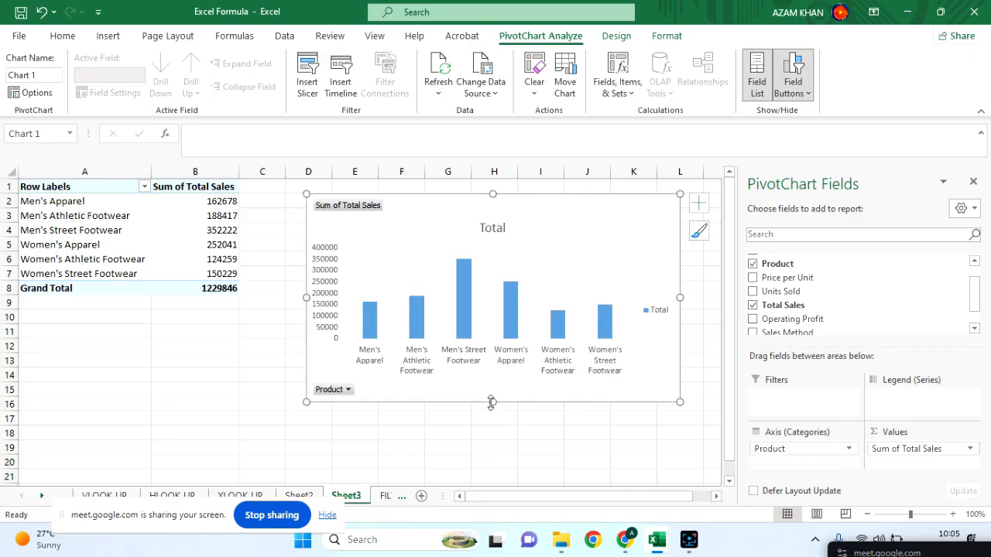
pyautogui.moveTo(493, 402); pyautogui.dragTo(491, 409)
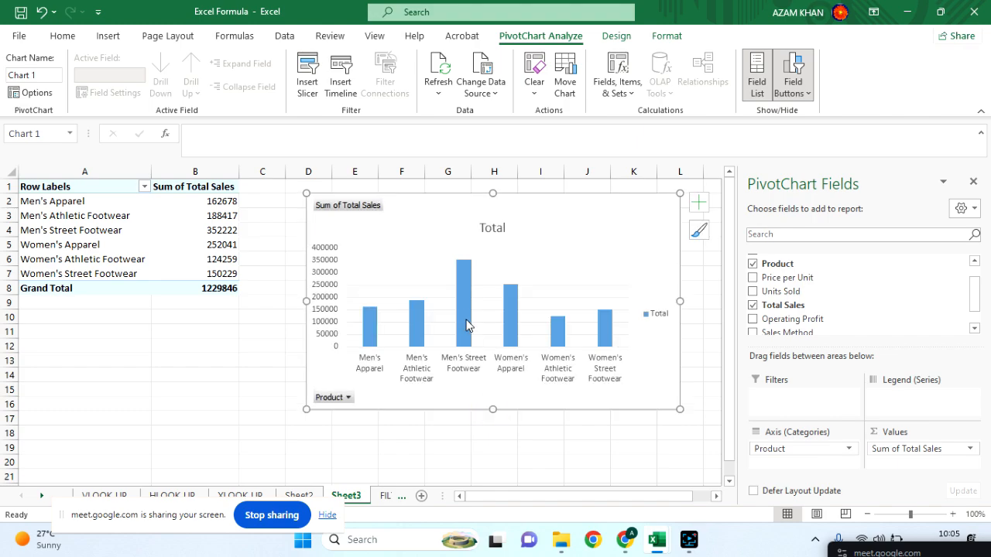
pyautogui.moveTo(466, 315)
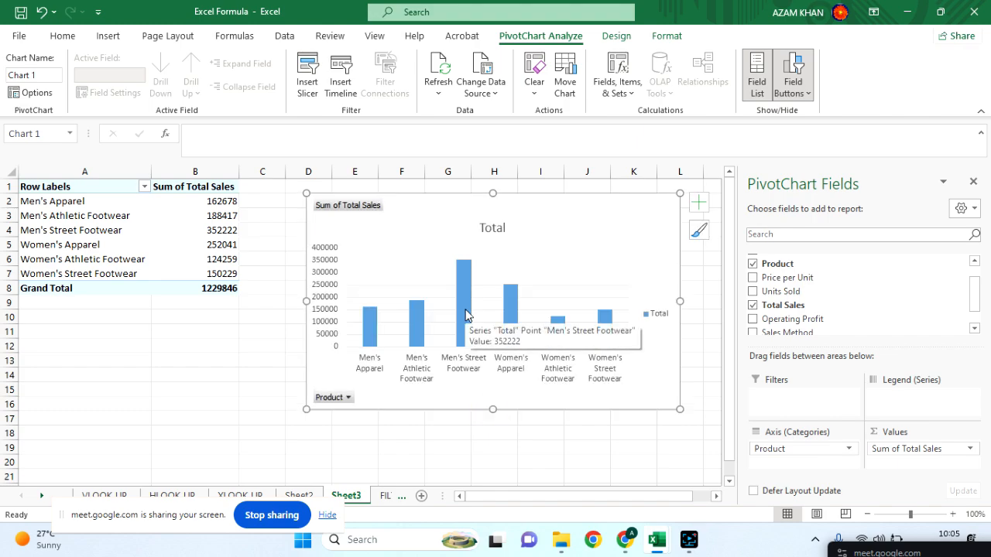
pyautogui.click(698, 202)
pyautogui.click(734, 263)
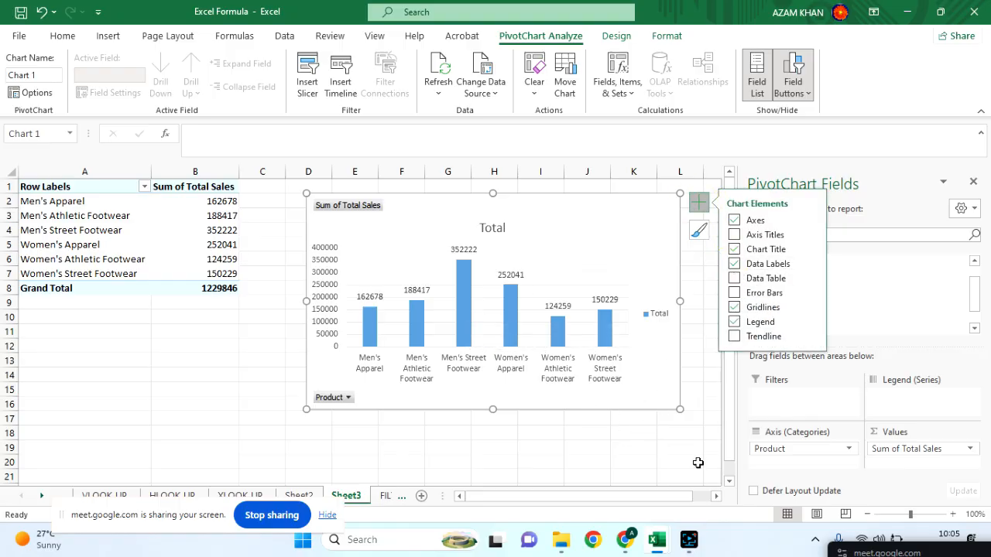
# Fill only the Men's Street Footwear column of the chart with standard green.
pyautogui.click(469, 333)
pyautogui.click(465, 329)
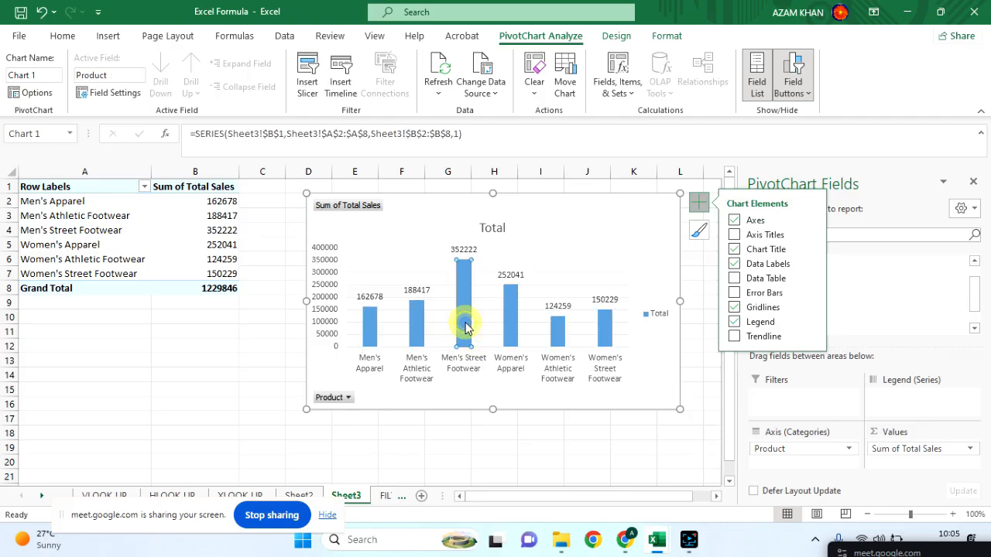
pyautogui.rightClick(465, 324)
pyautogui.click(483, 354)
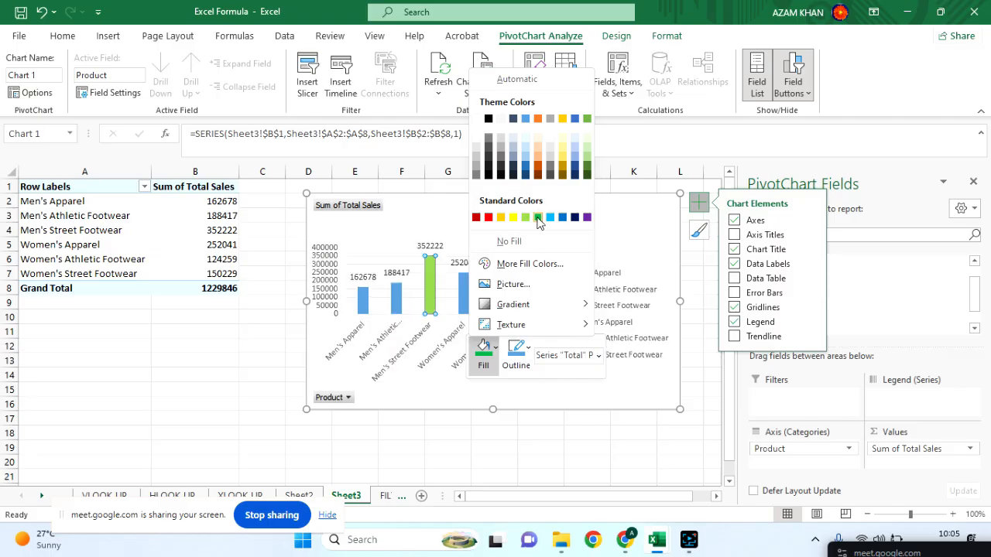
pyautogui.click(538, 218)
pyautogui.click(544, 425)
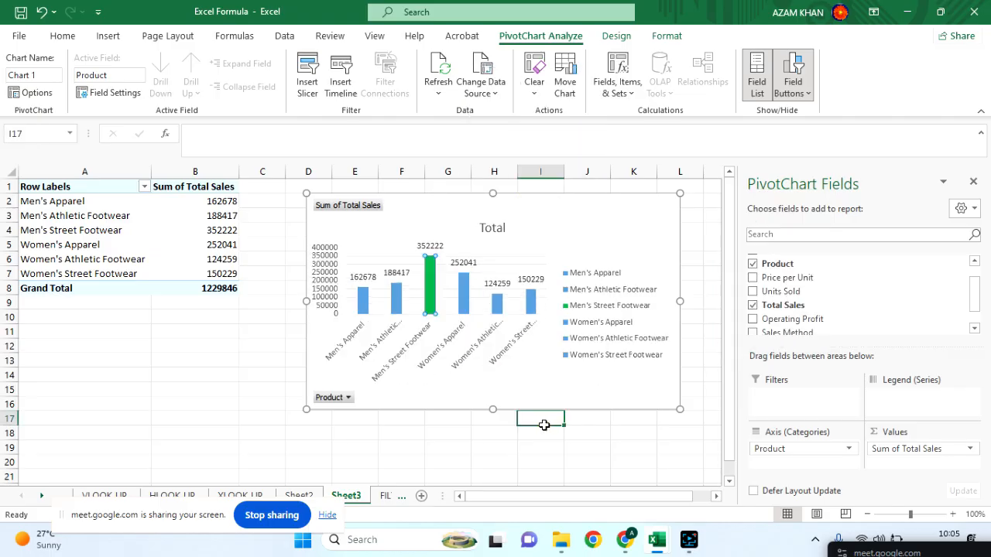
# Remove the chart's gridlines and legend, and enlarge the chart to about row 18.
pyautogui.click(607, 318)
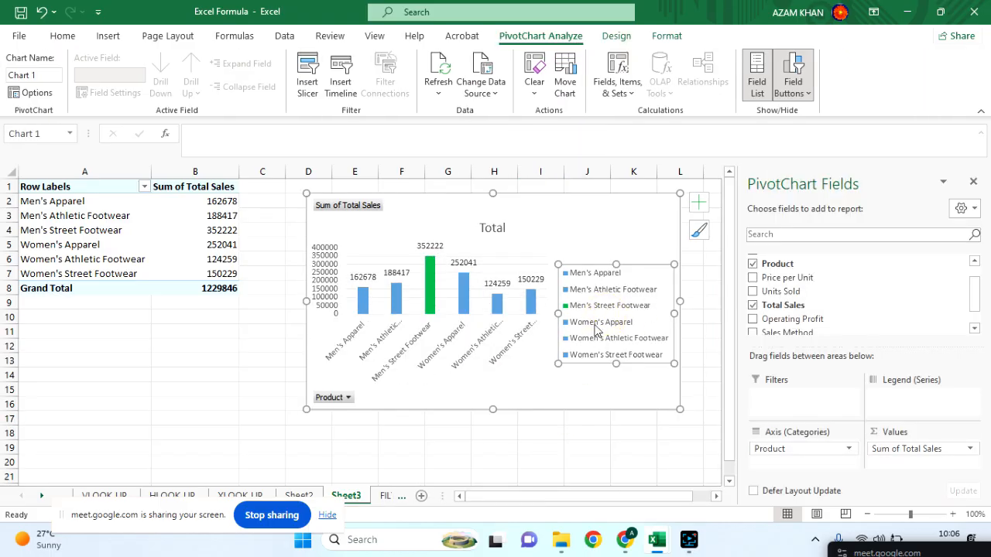
pyautogui.click(480, 303)
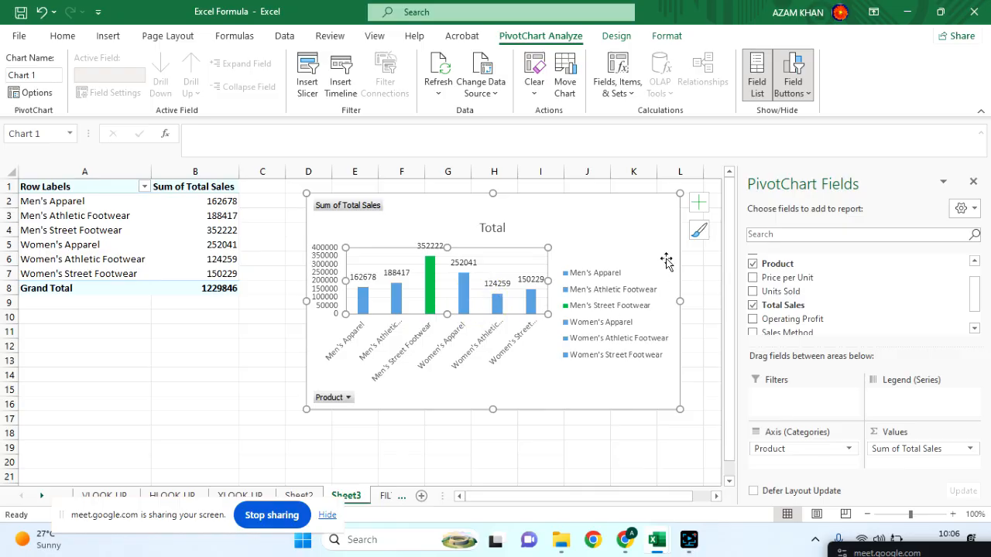
pyautogui.click(700, 204)
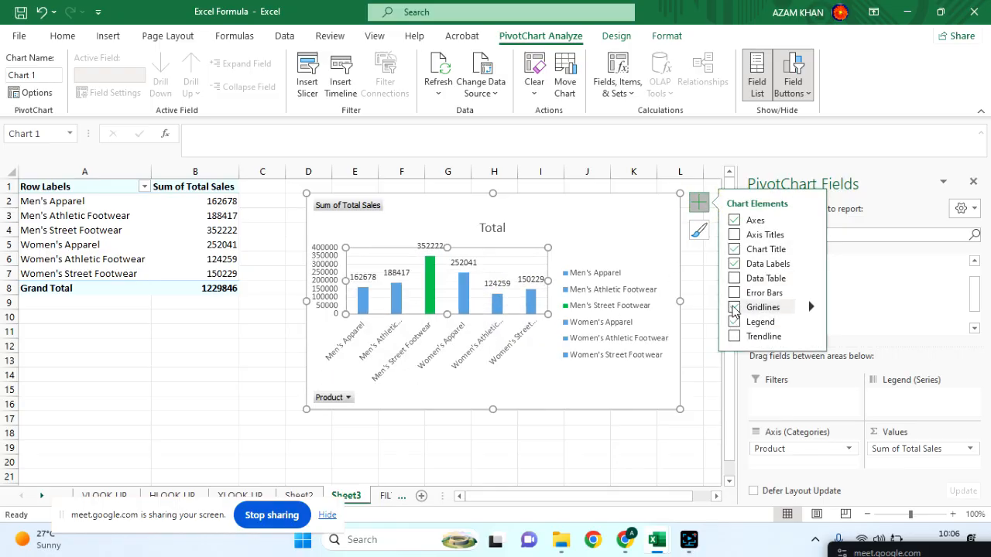
pyautogui.click(733, 321)
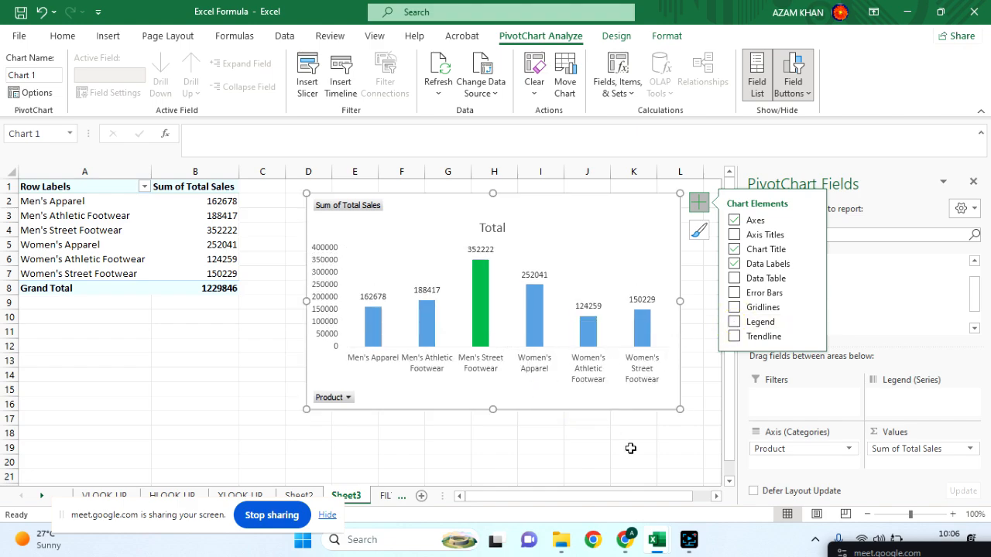
pyautogui.moveTo(678, 409); pyautogui.dragTo(700, 442)
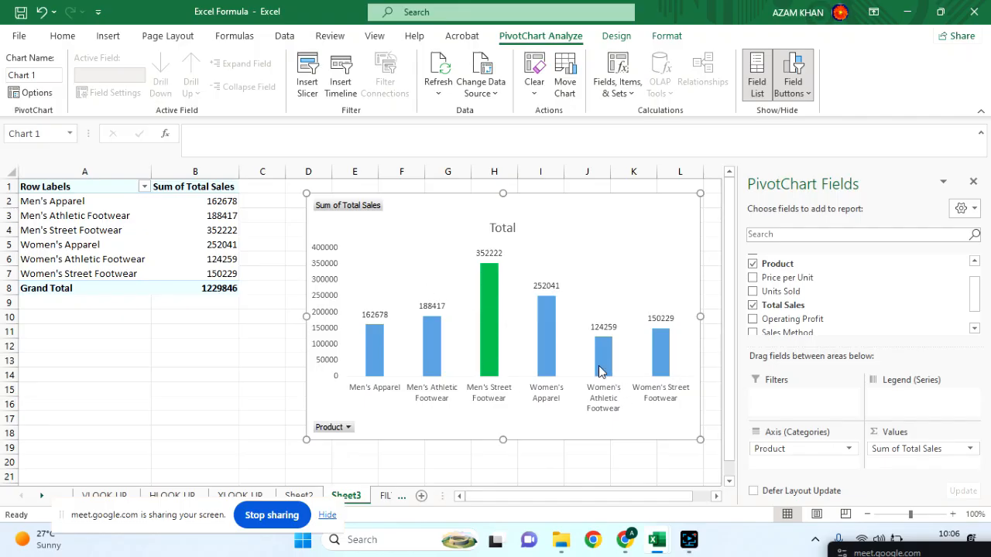
# Fill only the Women's Athletic Footwear column of the chart with standard red.
pyautogui.click(600, 370)
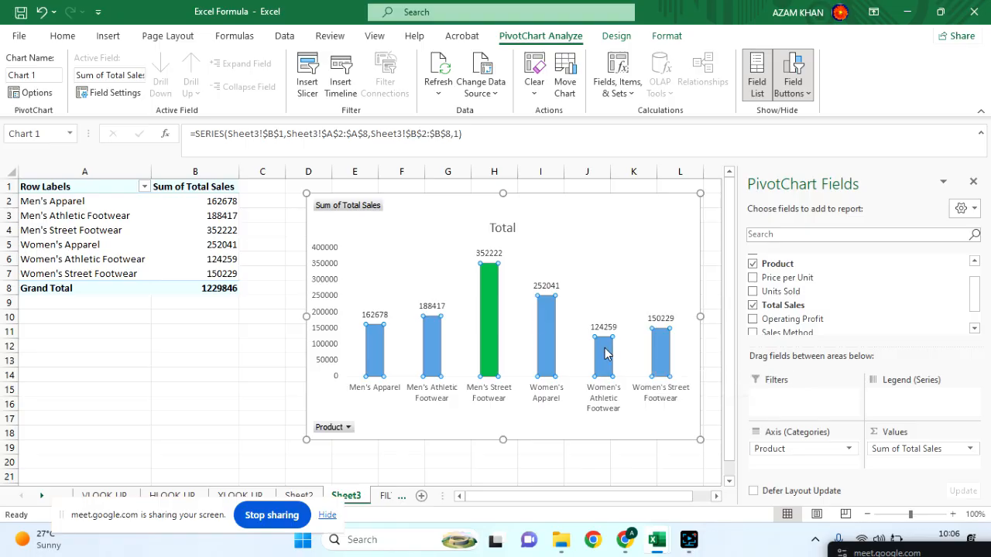
pyautogui.doubleClick(607, 356)
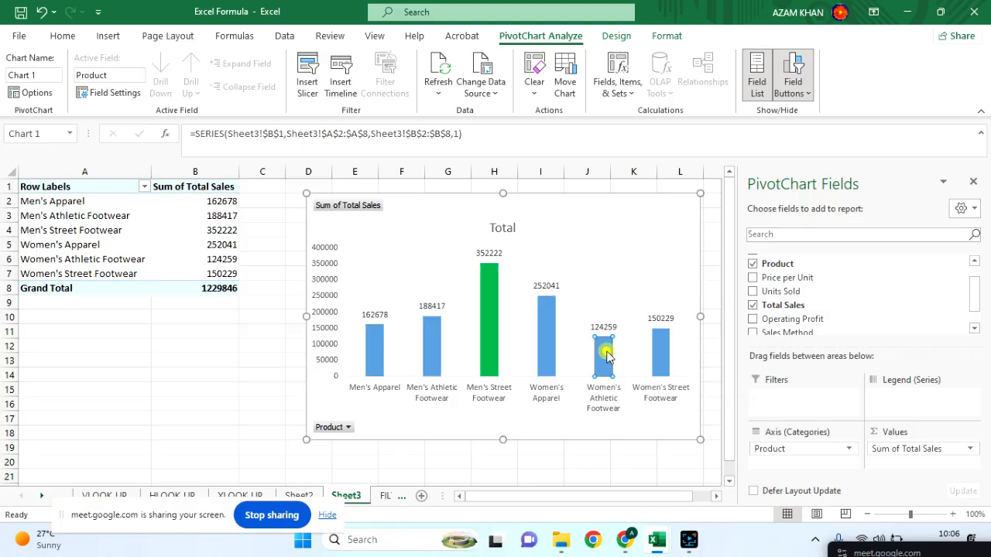
pyautogui.rightClick(607, 358)
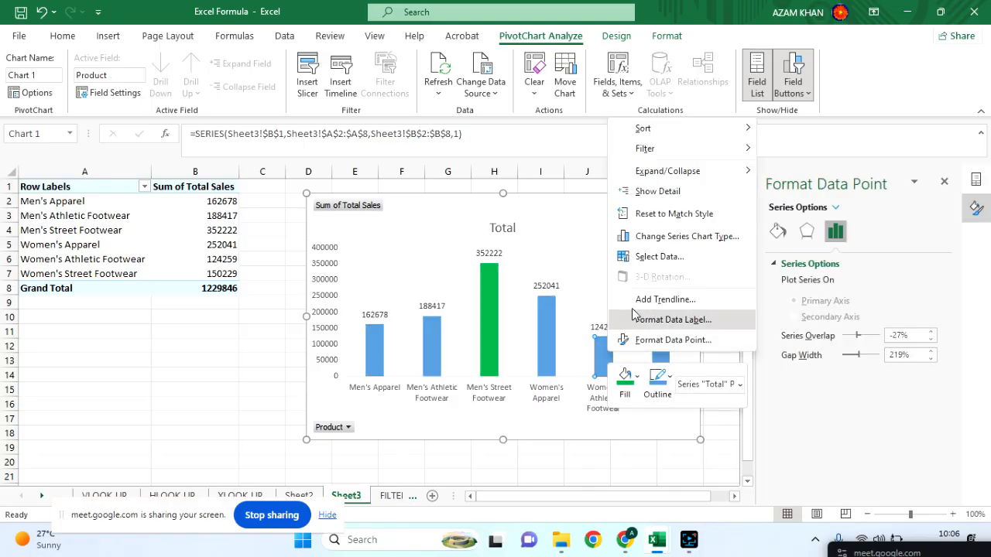
pyautogui.click(638, 379)
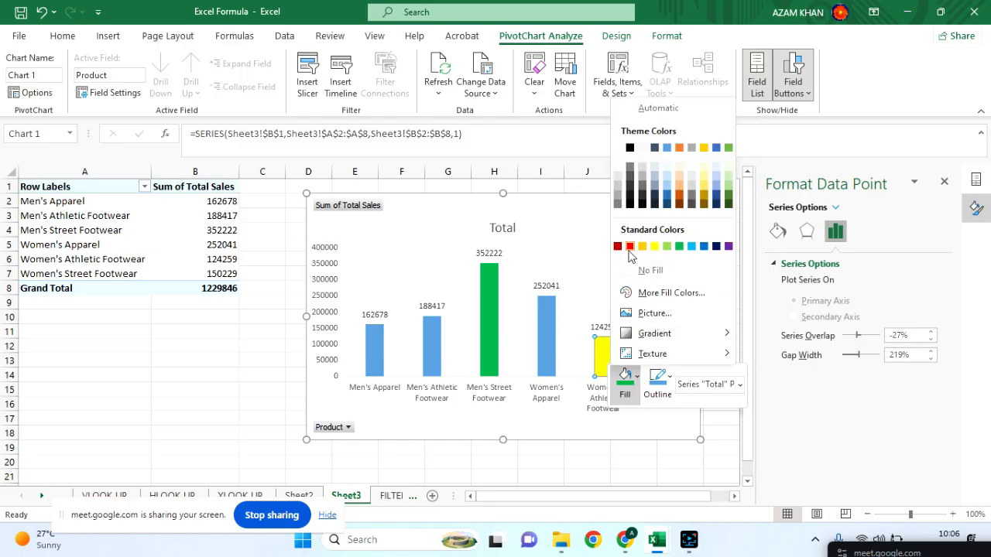
pyautogui.click(630, 247)
pyautogui.click(546, 396)
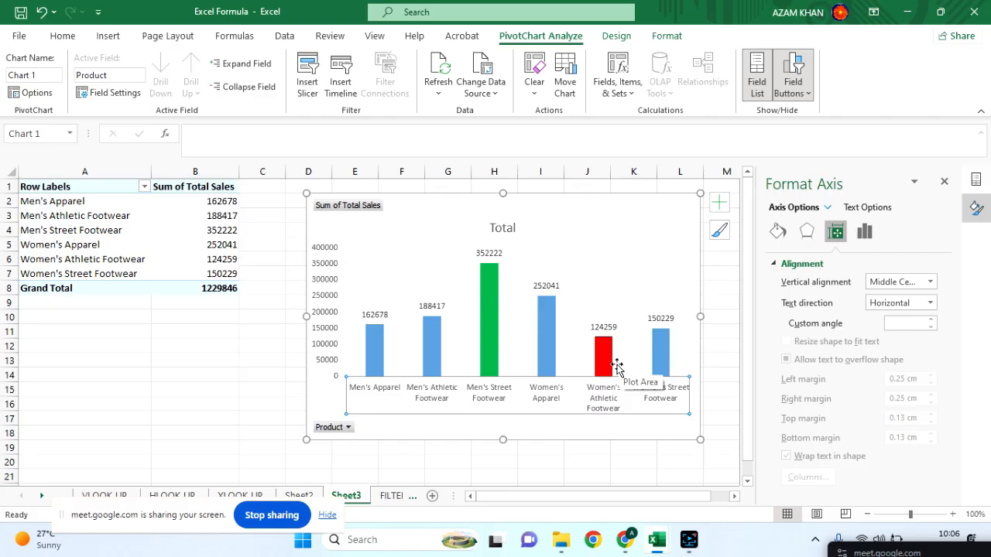
# Close the axis formatting settings and add Sales Method beneath Product in the PivotChart's axis categories.
pyautogui.click(944, 182)
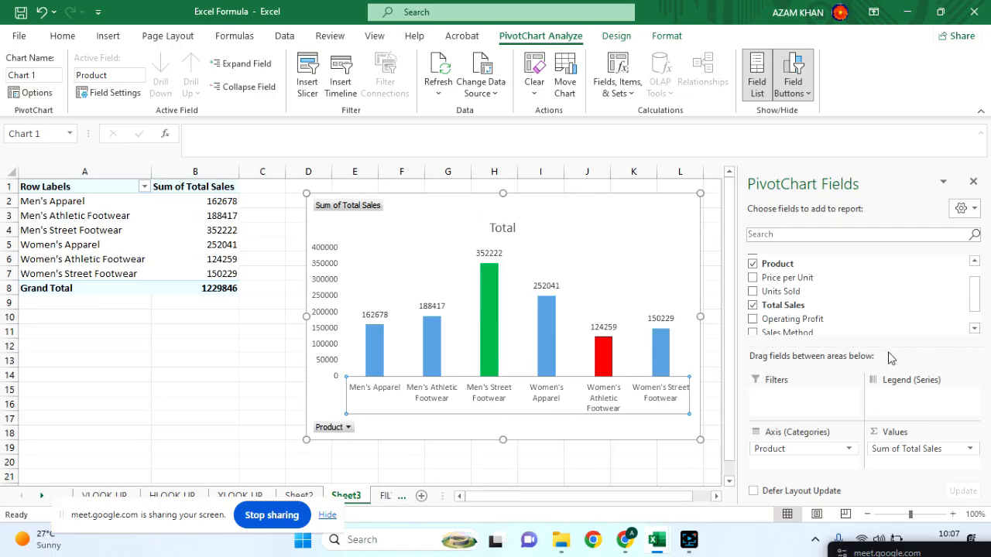
pyautogui.moveTo(975, 294)
pyautogui.mouseDown()
pyautogui.moveTo(974, 279)
pyautogui.moveTo(977, 305)
pyautogui.mouseUp()
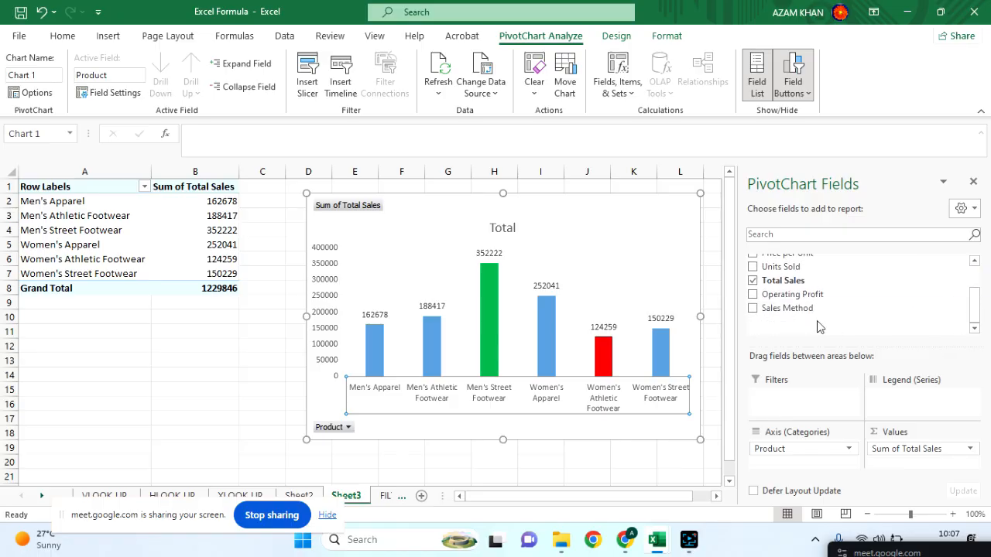
pyautogui.moveTo(790, 314); pyautogui.dragTo(788, 465)
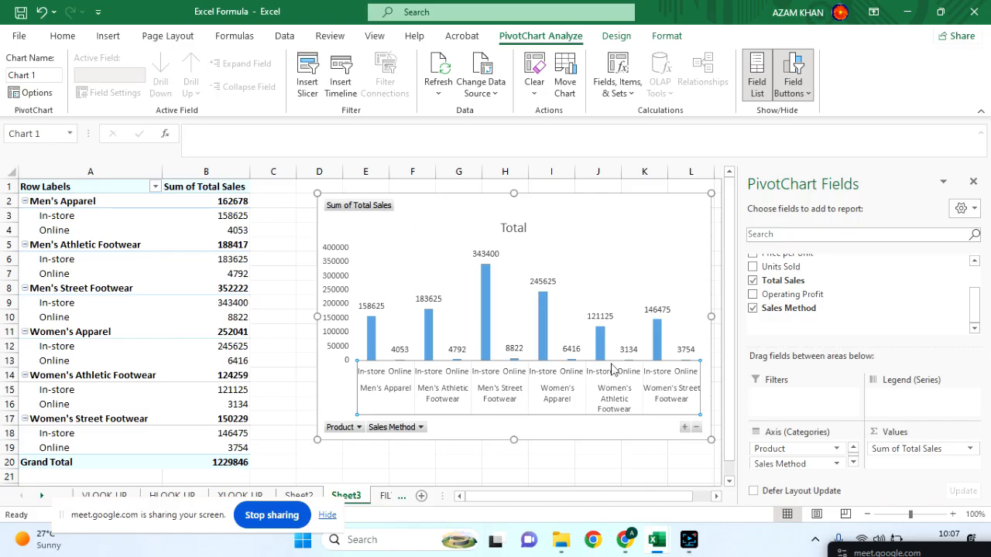
pyautogui.moveTo(602, 352)
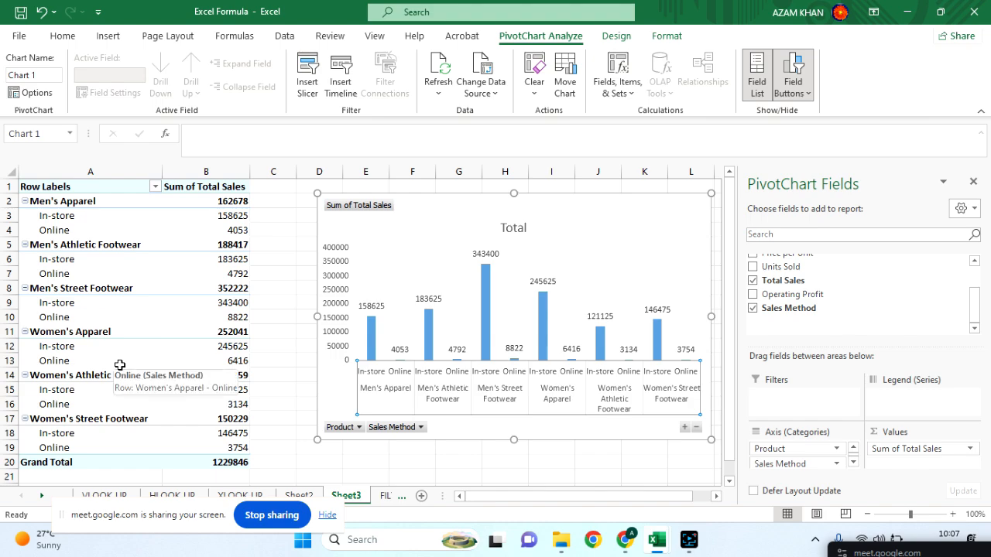
# Examine the In-store and Online sales of Women's Athletic Footwear in the chart and the PivotTable.
pyautogui.click(601, 356)
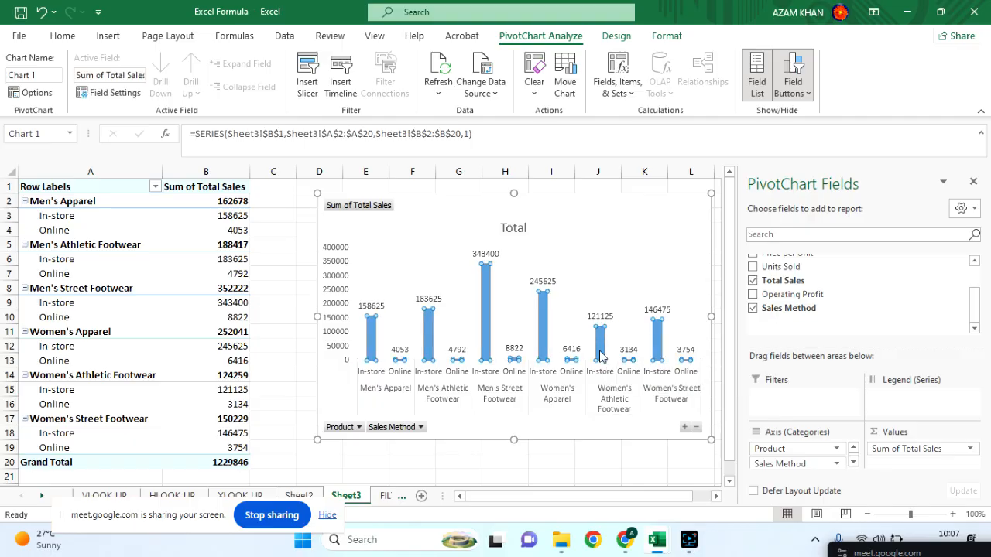
pyautogui.click(236, 400)
pyautogui.click(230, 389)
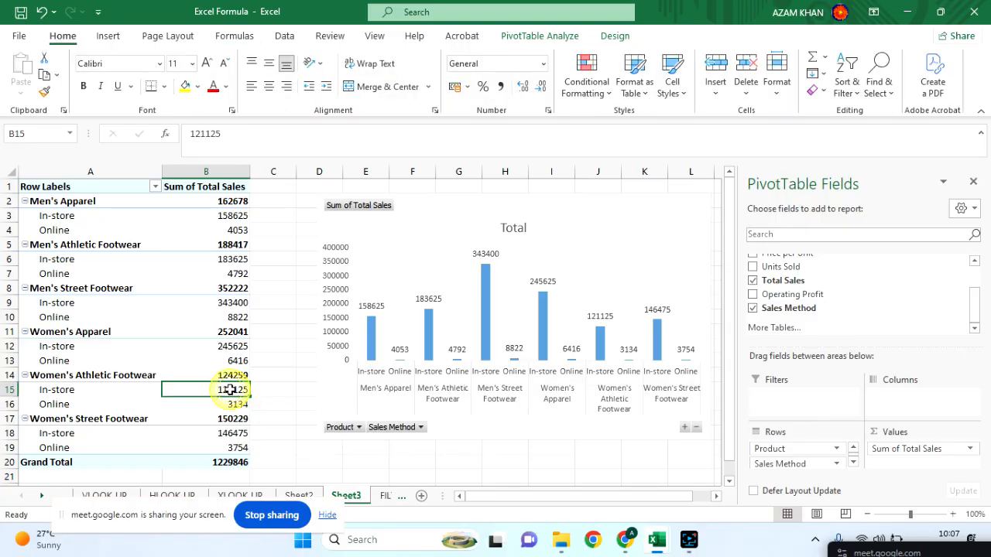
pyautogui.click(236, 404)
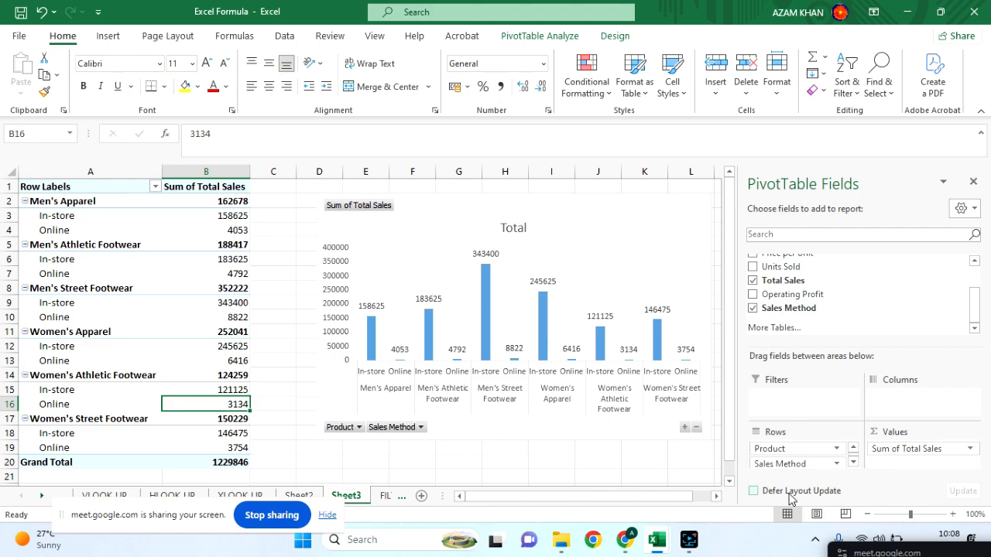
# Remove Product from the PivotTable rows, and add it back as a report filter.
pyautogui.click(805, 452)
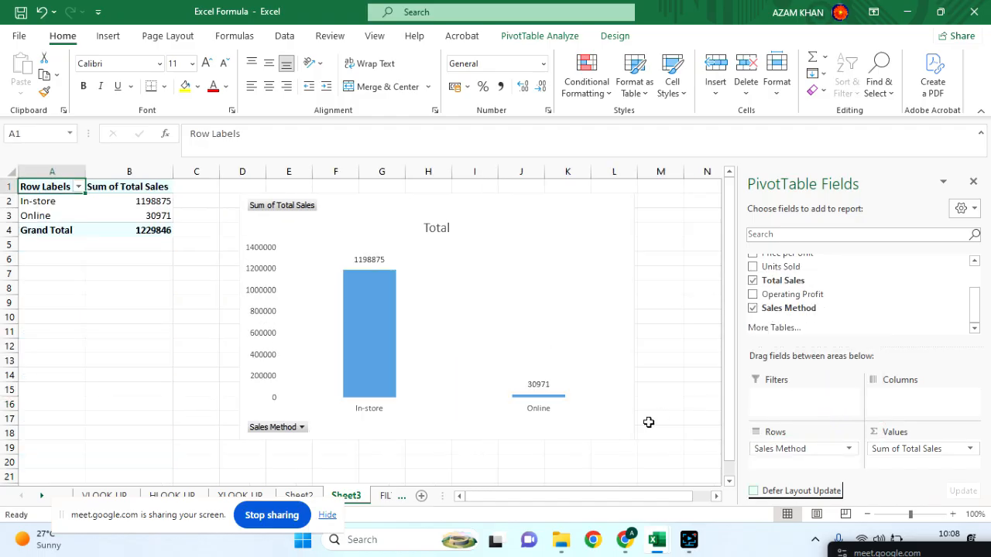
pyautogui.moveTo(372, 331)
pyautogui.moveTo(972, 299); pyautogui.dragTo(977, 267)
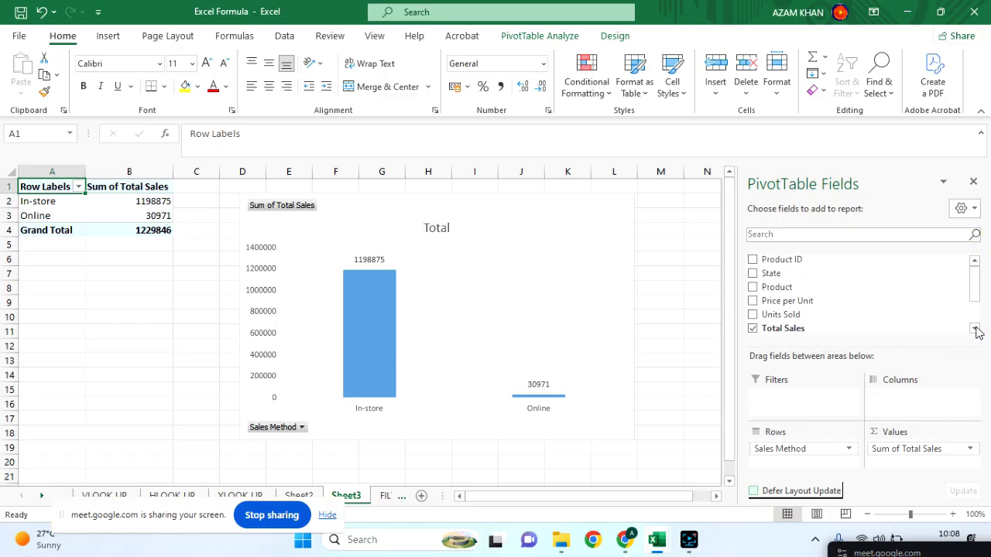
pyautogui.moveTo(769, 287); pyautogui.dragTo(781, 398)
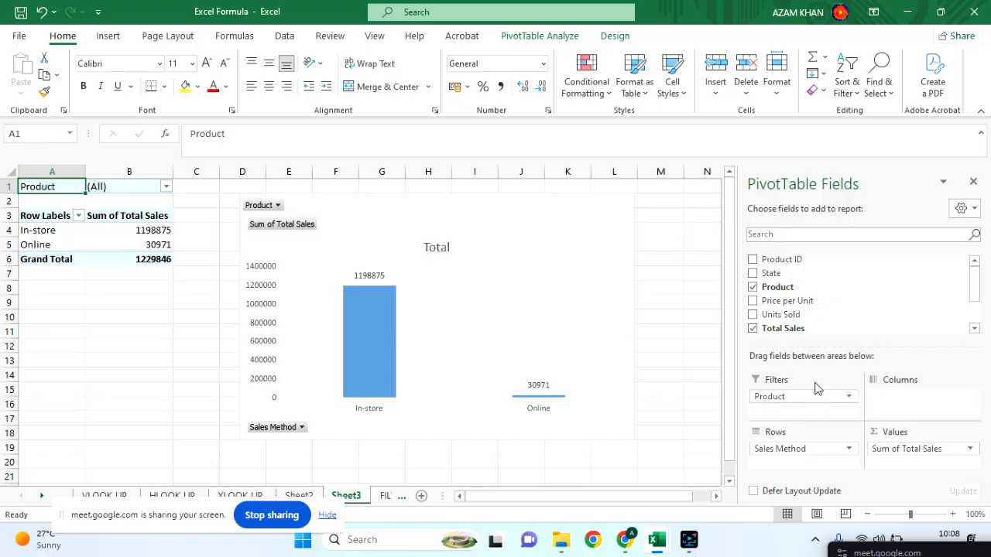
# Move the Product field from the report filters to the PivotTable's columns.
pyautogui.moveTo(780, 398); pyautogui.dragTo(898, 404)
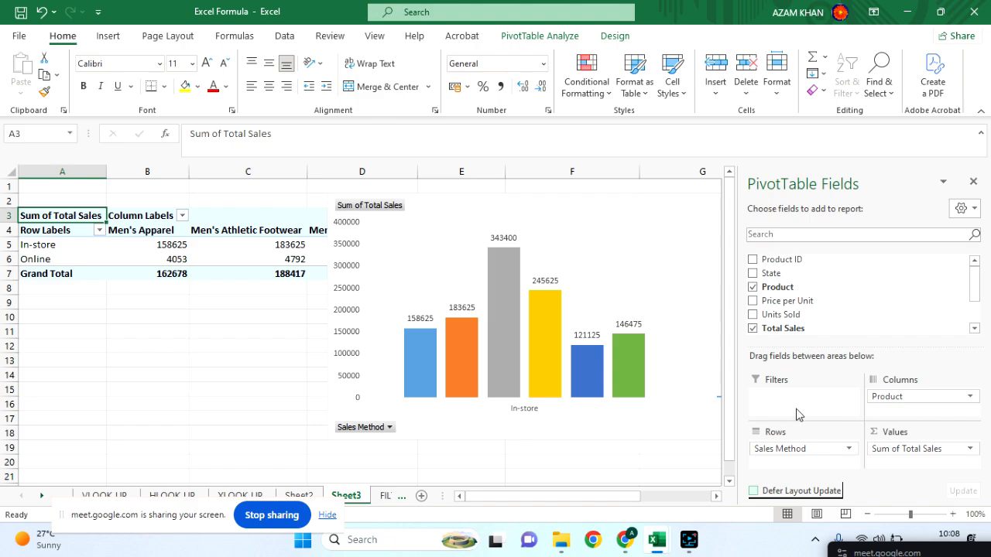
pyautogui.moveTo(538, 366)
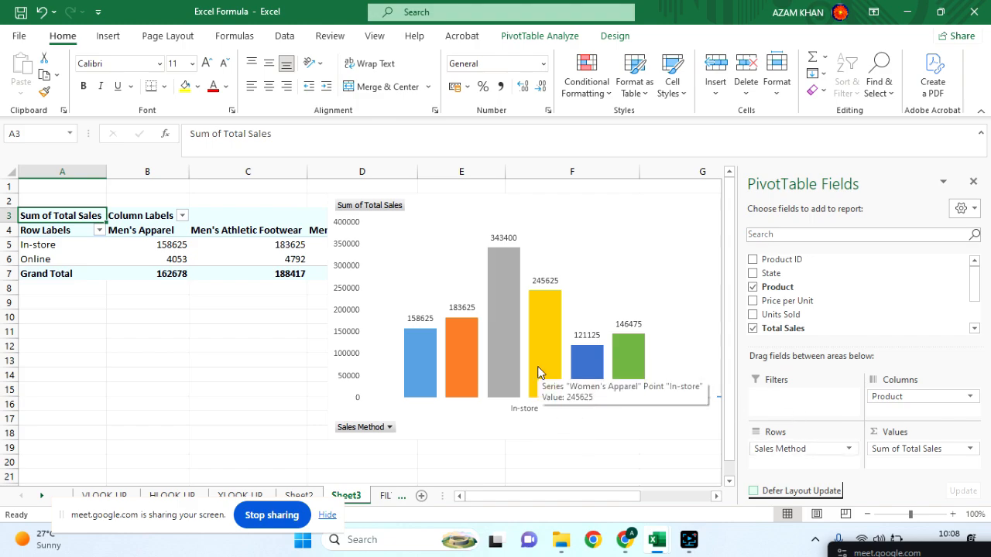
pyautogui.moveTo(590, 377)
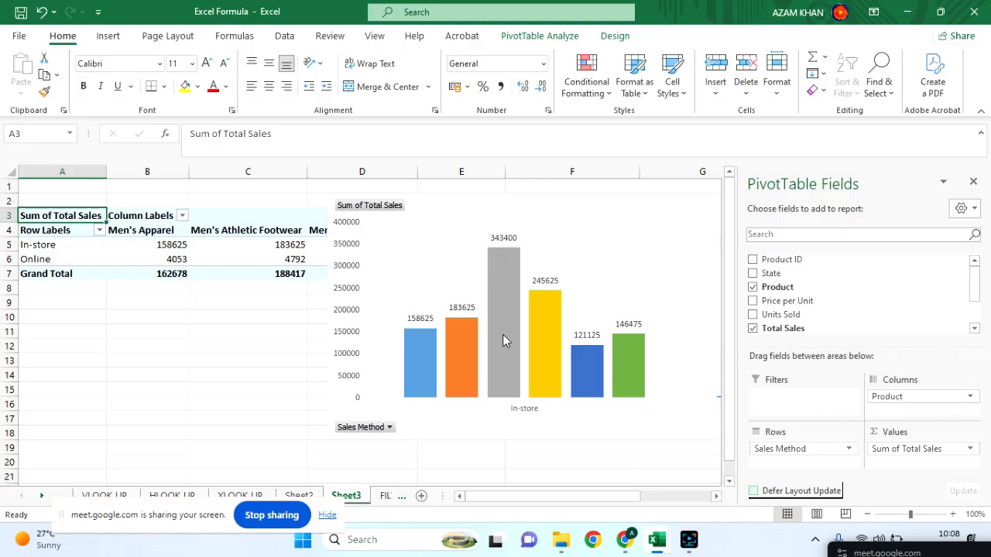
pyautogui.moveTo(503, 338)
# Move Product to the PivotTable rows beneath Sales Method, and review the regrouped chart across its full width.
pyautogui.moveTo(891, 396); pyautogui.dragTo(798, 469)
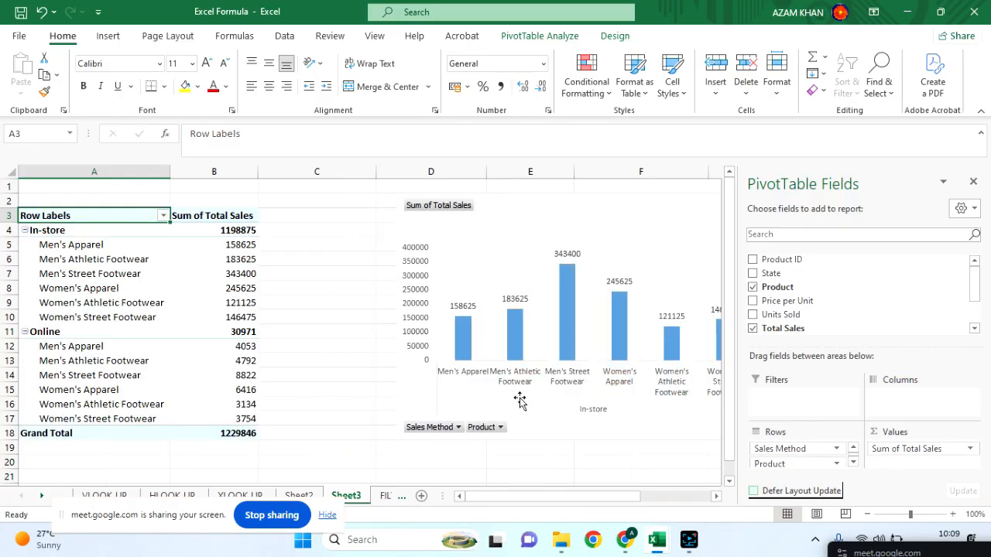
pyautogui.hscroll(1, 646, 447)
pyautogui.hscroll(3, 645, 447)
pyautogui.hscroll(1, 645, 447)
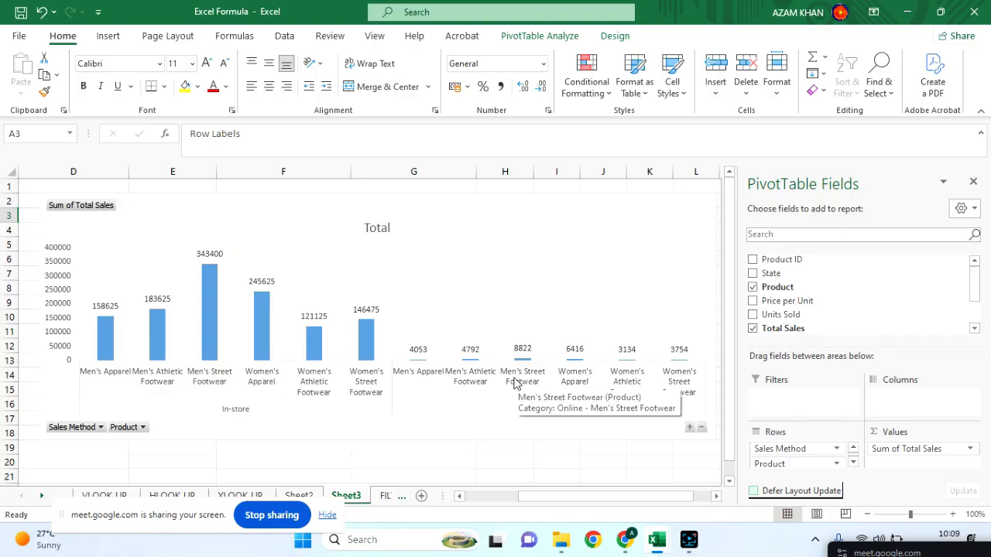
pyautogui.hscroll(-3, 511, 404)
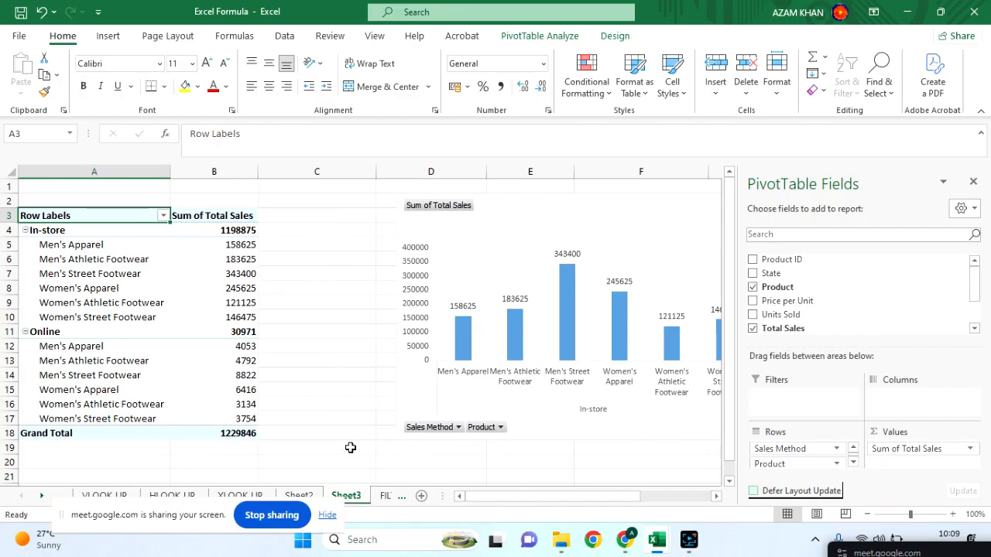
# Permanently delete Sheet2 with the Operating Profit PivotTable and chart.
pyautogui.click(302, 495)
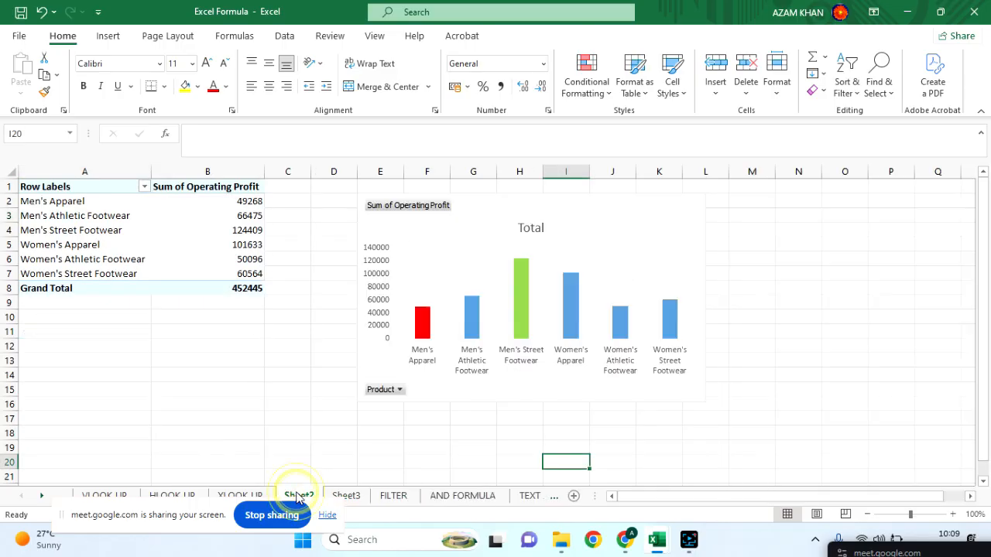
pyautogui.click(348, 496)
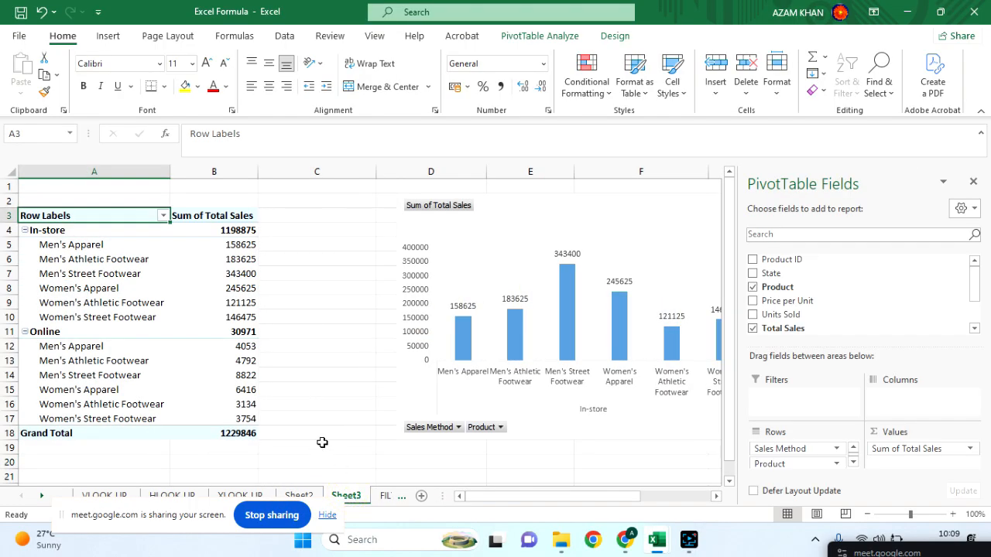
pyautogui.rightClick(300, 496)
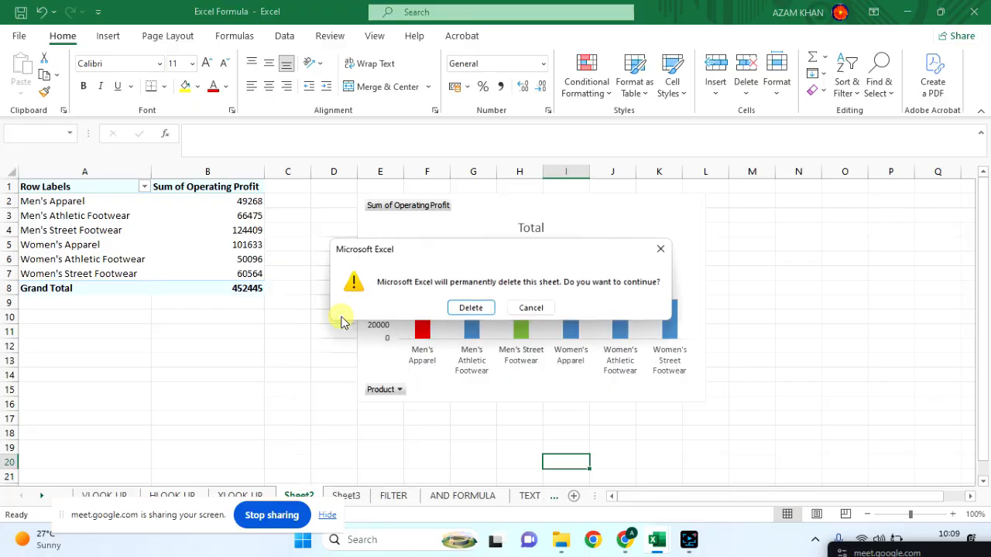
pyautogui.click(339, 311)
pyautogui.click(467, 308)
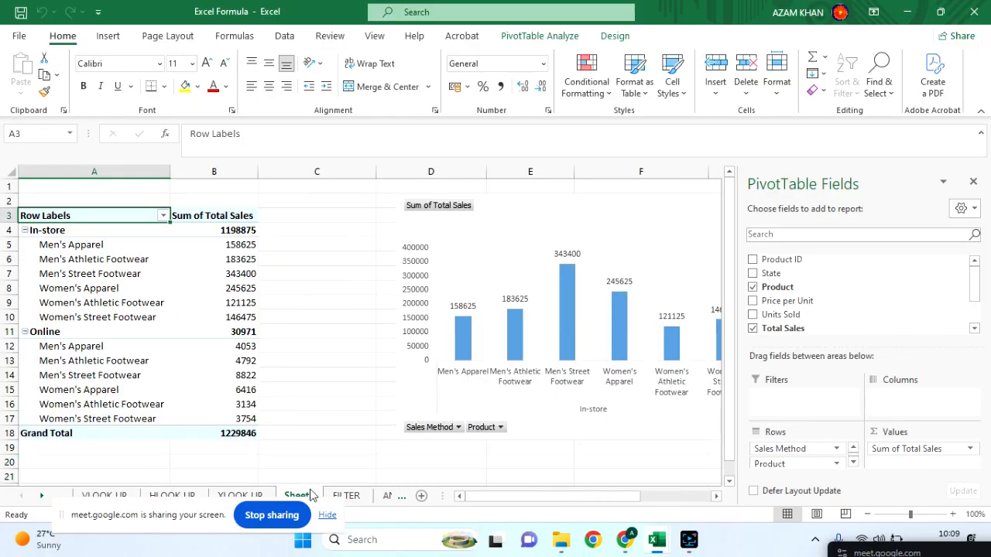
# Permanently delete Sheet3 with the Total Sales PivotTable and chart.
pyautogui.rightClick(306, 495)
pyautogui.click(355, 313)
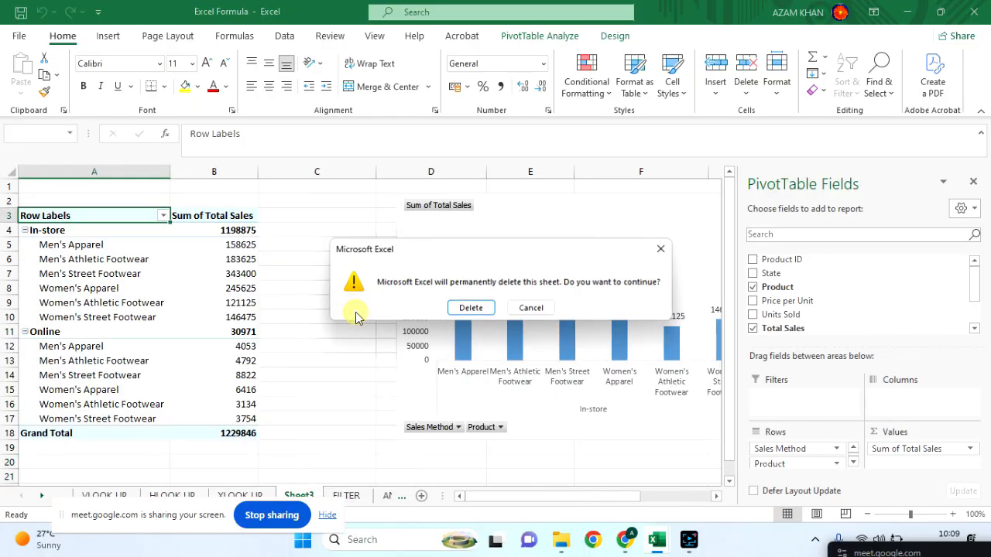
pyautogui.click(471, 309)
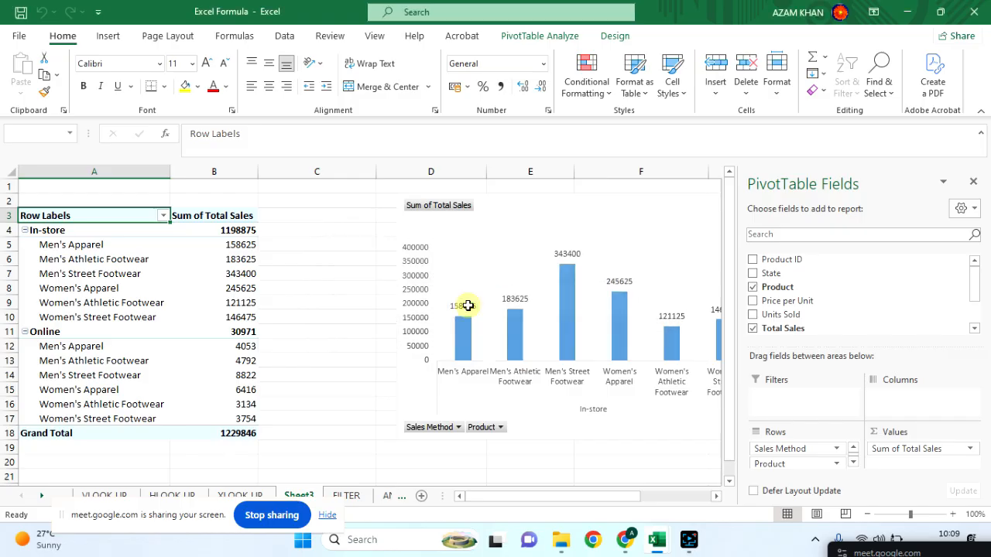
# Review the source data and the extracted Maine records on the FILTER sheet.
pyautogui.click(456, 401)
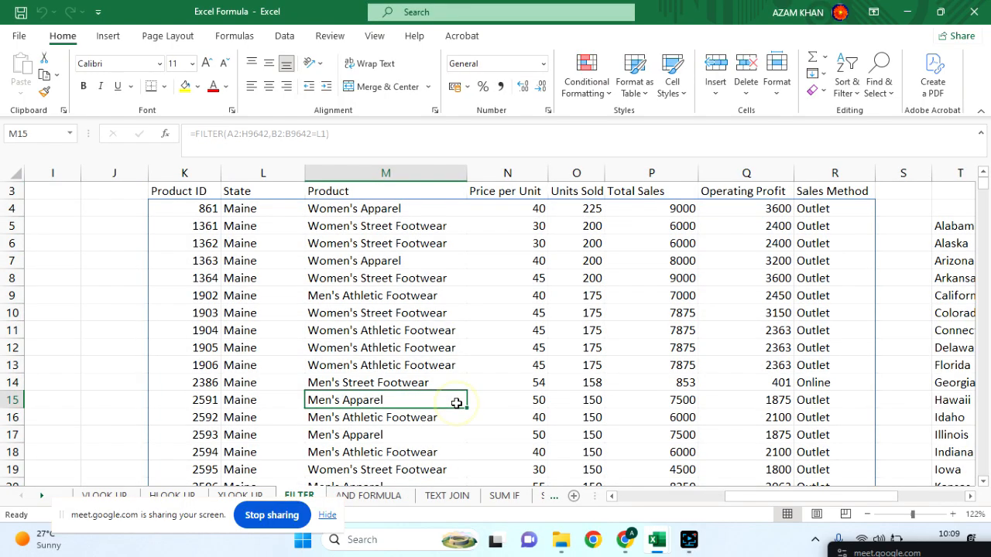
pyautogui.hscroll(-3, 457, 402)
pyautogui.hscroll(-5, 456, 403)
pyautogui.scroll(1, 456, 402)
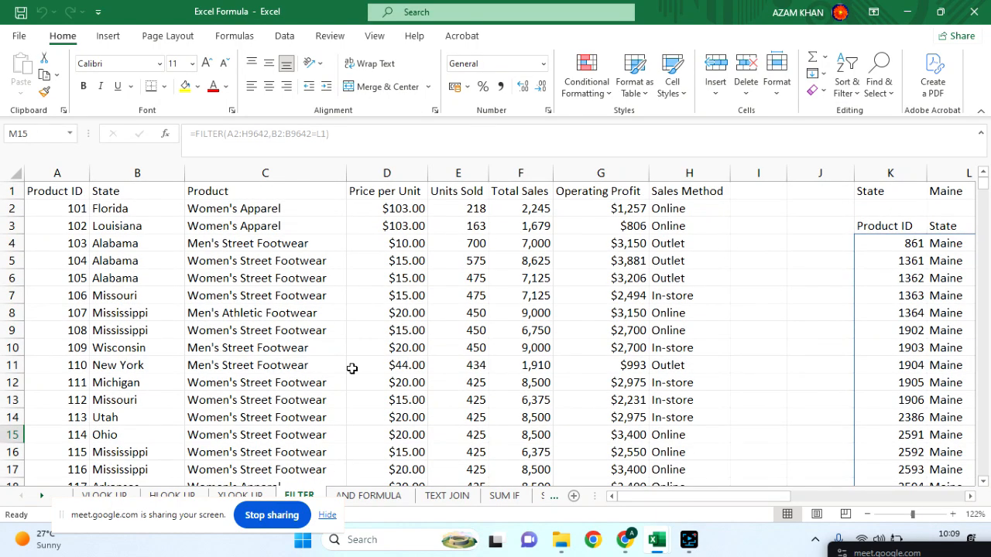
pyautogui.hscroll(8, 352, 369)
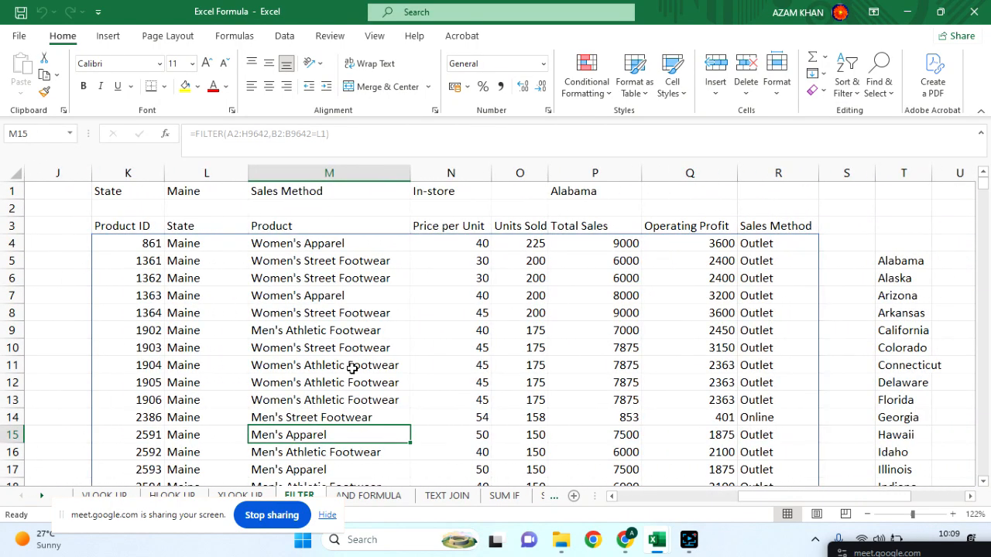
pyautogui.hscroll(-8, 352, 369)
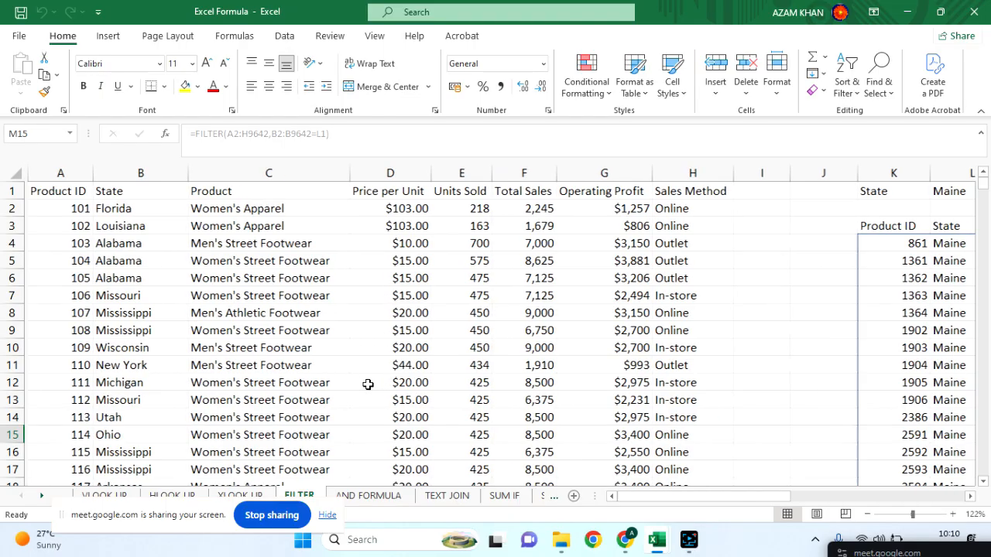
# Stop sharing the screen with the meeting, and bring up the Screen Recorder window.
pyautogui.click(272, 515)
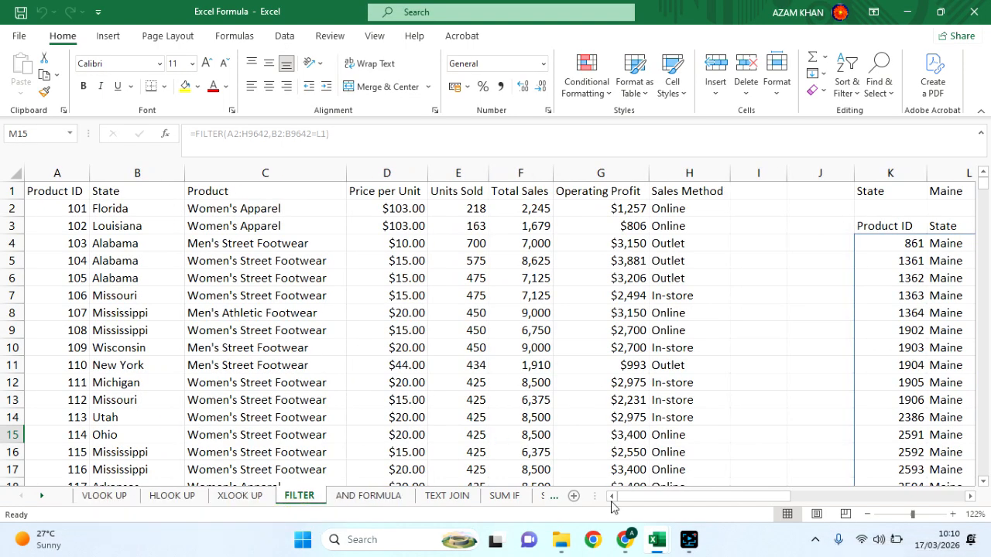
pyautogui.click(689, 539)
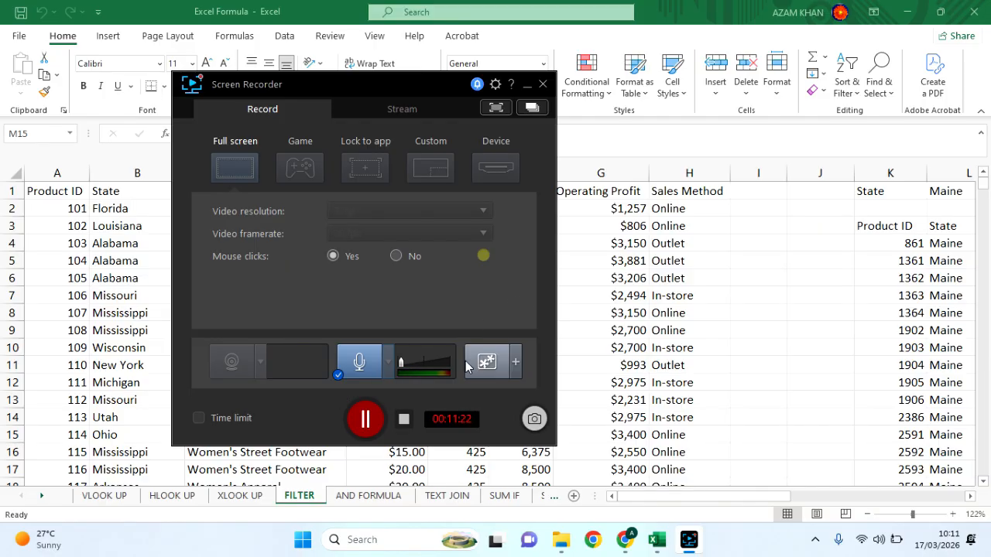
pyautogui.moveTo(628, 537)
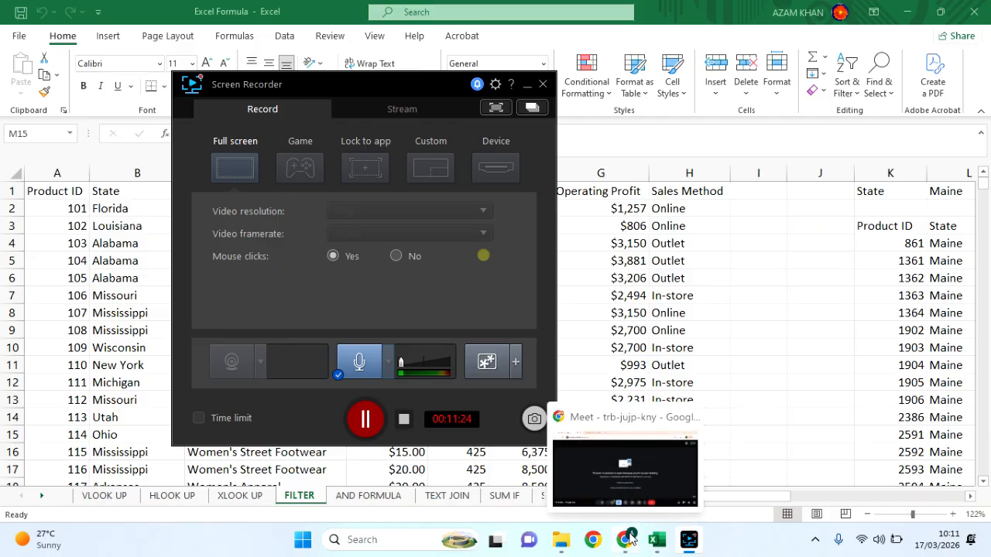
pyautogui.moveTo(609, 467)
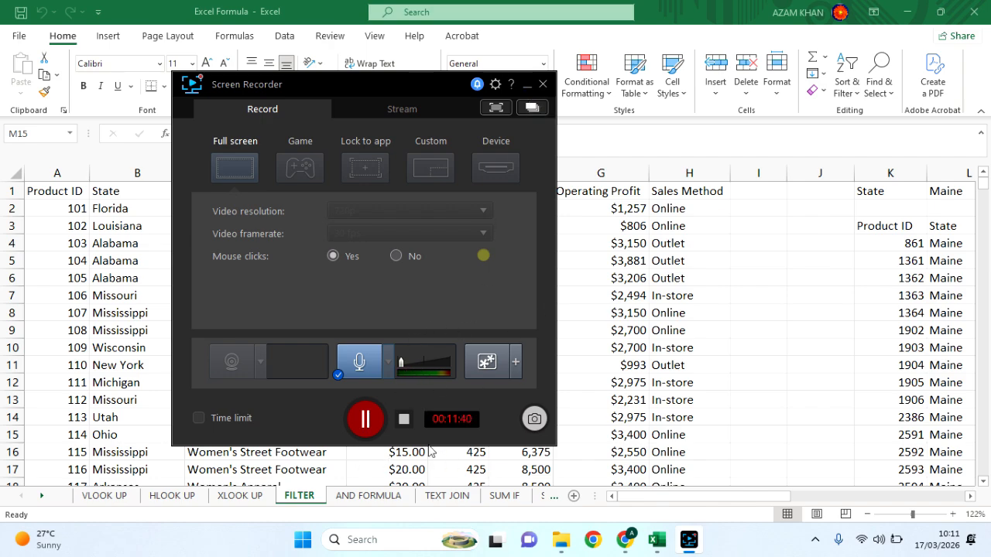
# Switch to the Google Meet window in Chrome and end the call for everyone.
pyautogui.click(624, 540)
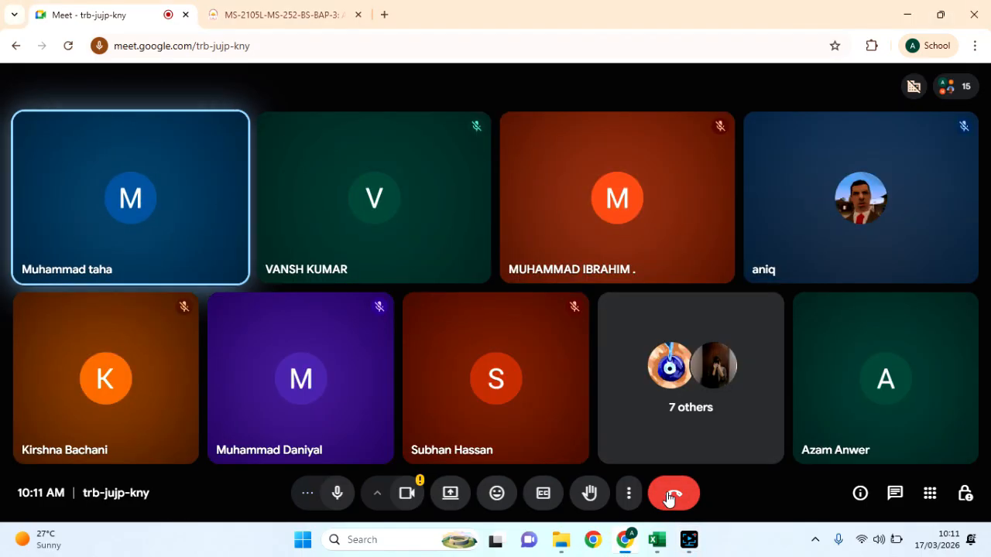
pyautogui.click(672, 496)
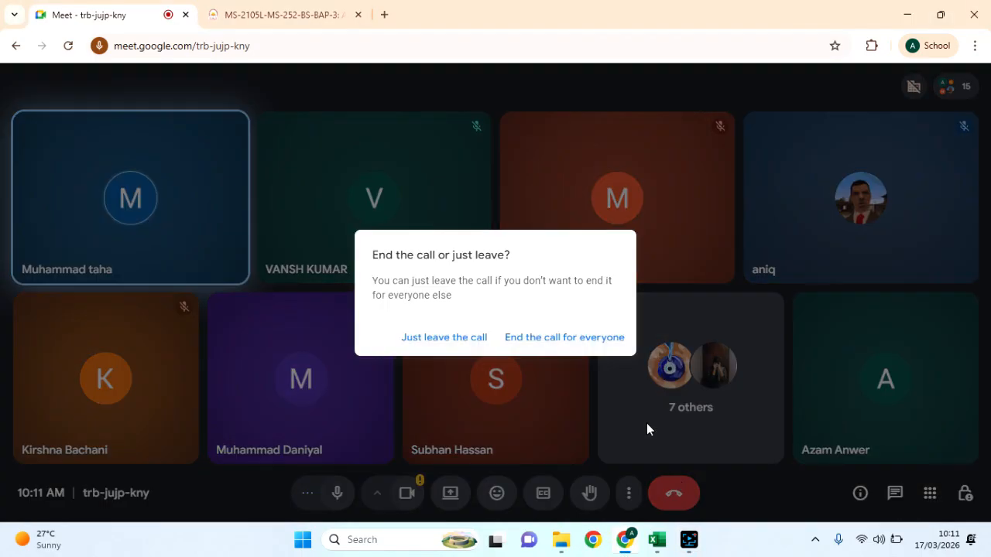
pyautogui.click(542, 338)
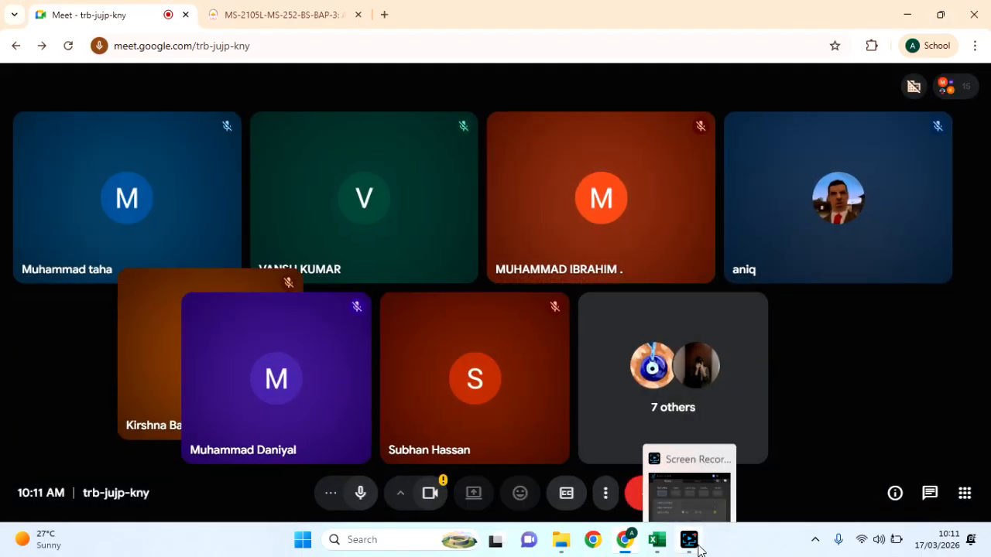